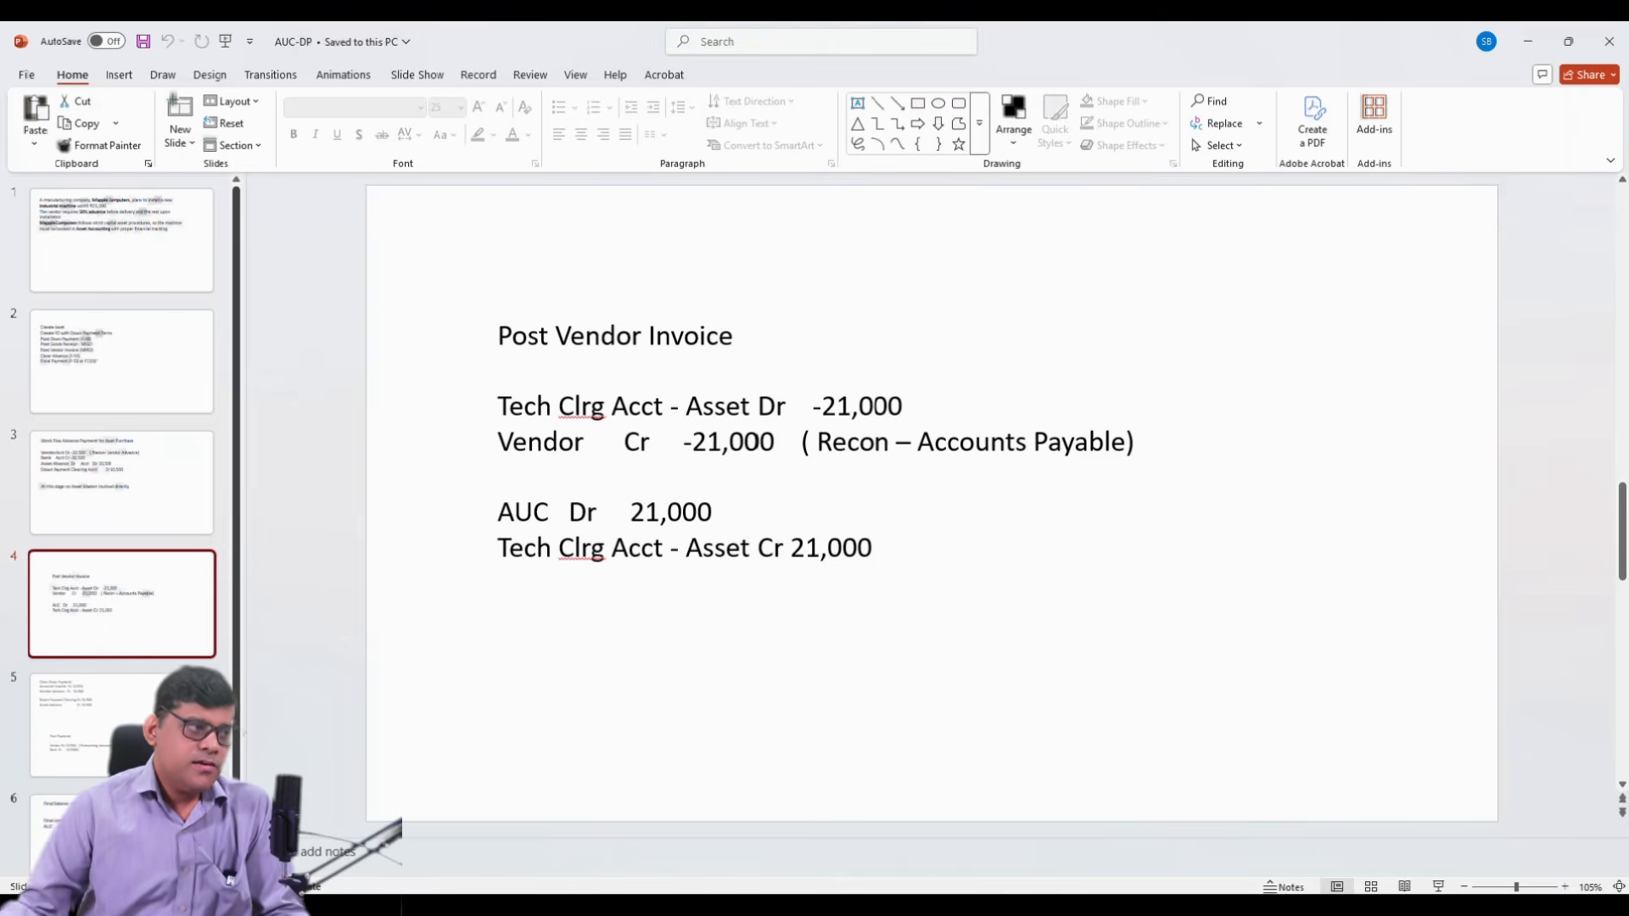
# Step: Examine the vendor invoice postings on slide 4, comparing them with the advance payment entries on slide 3
pyautogui.click(514, 442)
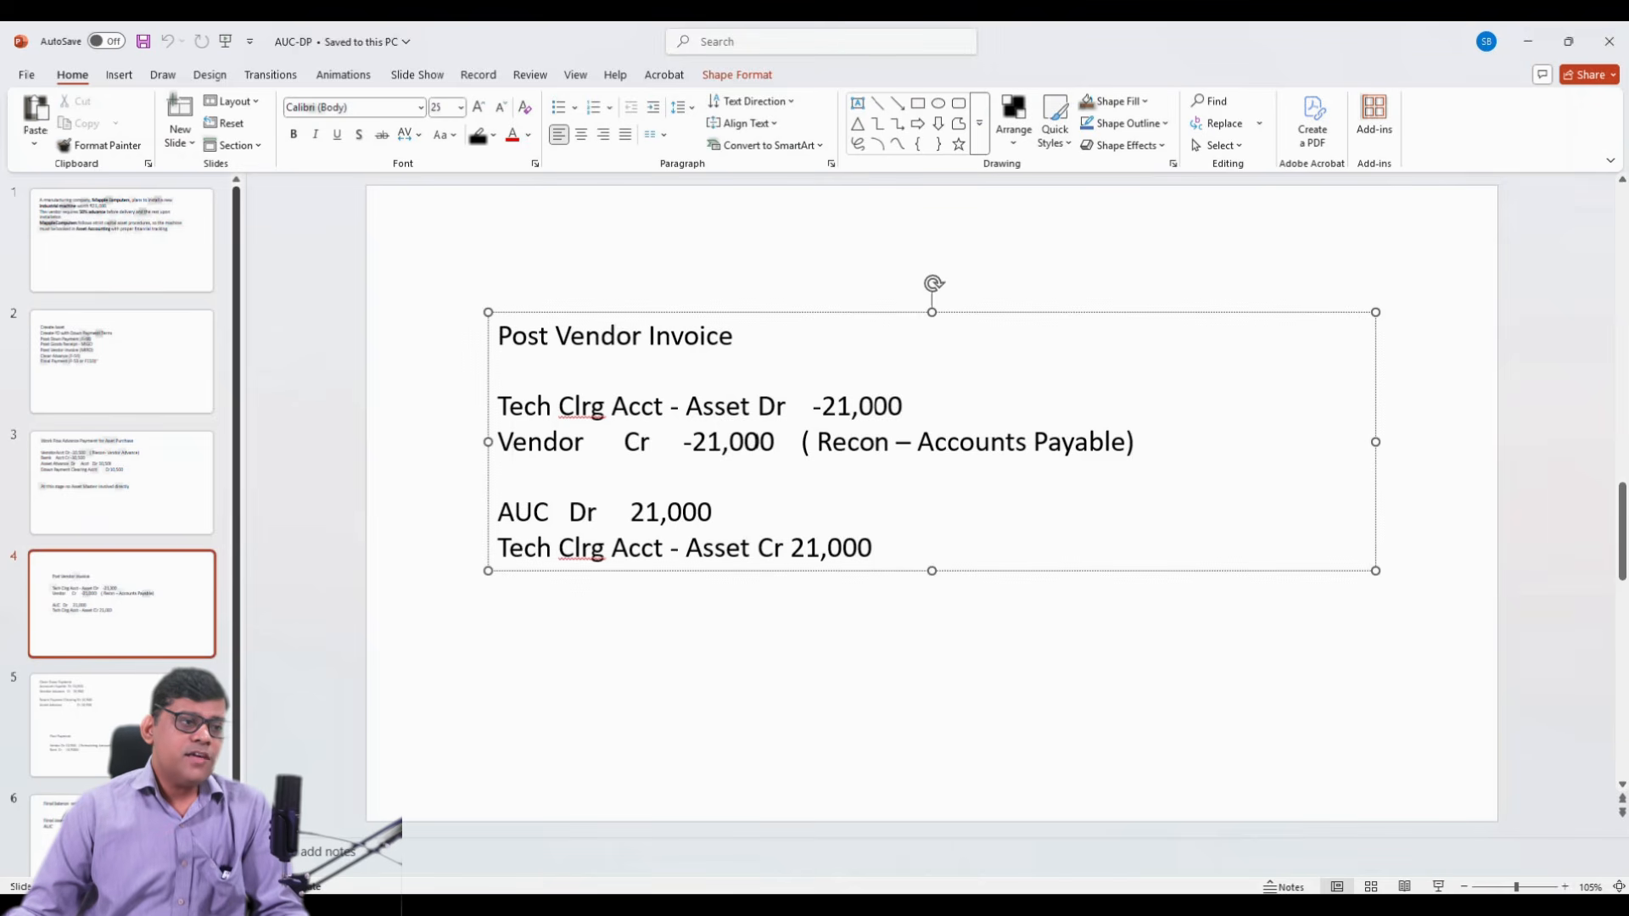
pyautogui.click(990, 441)
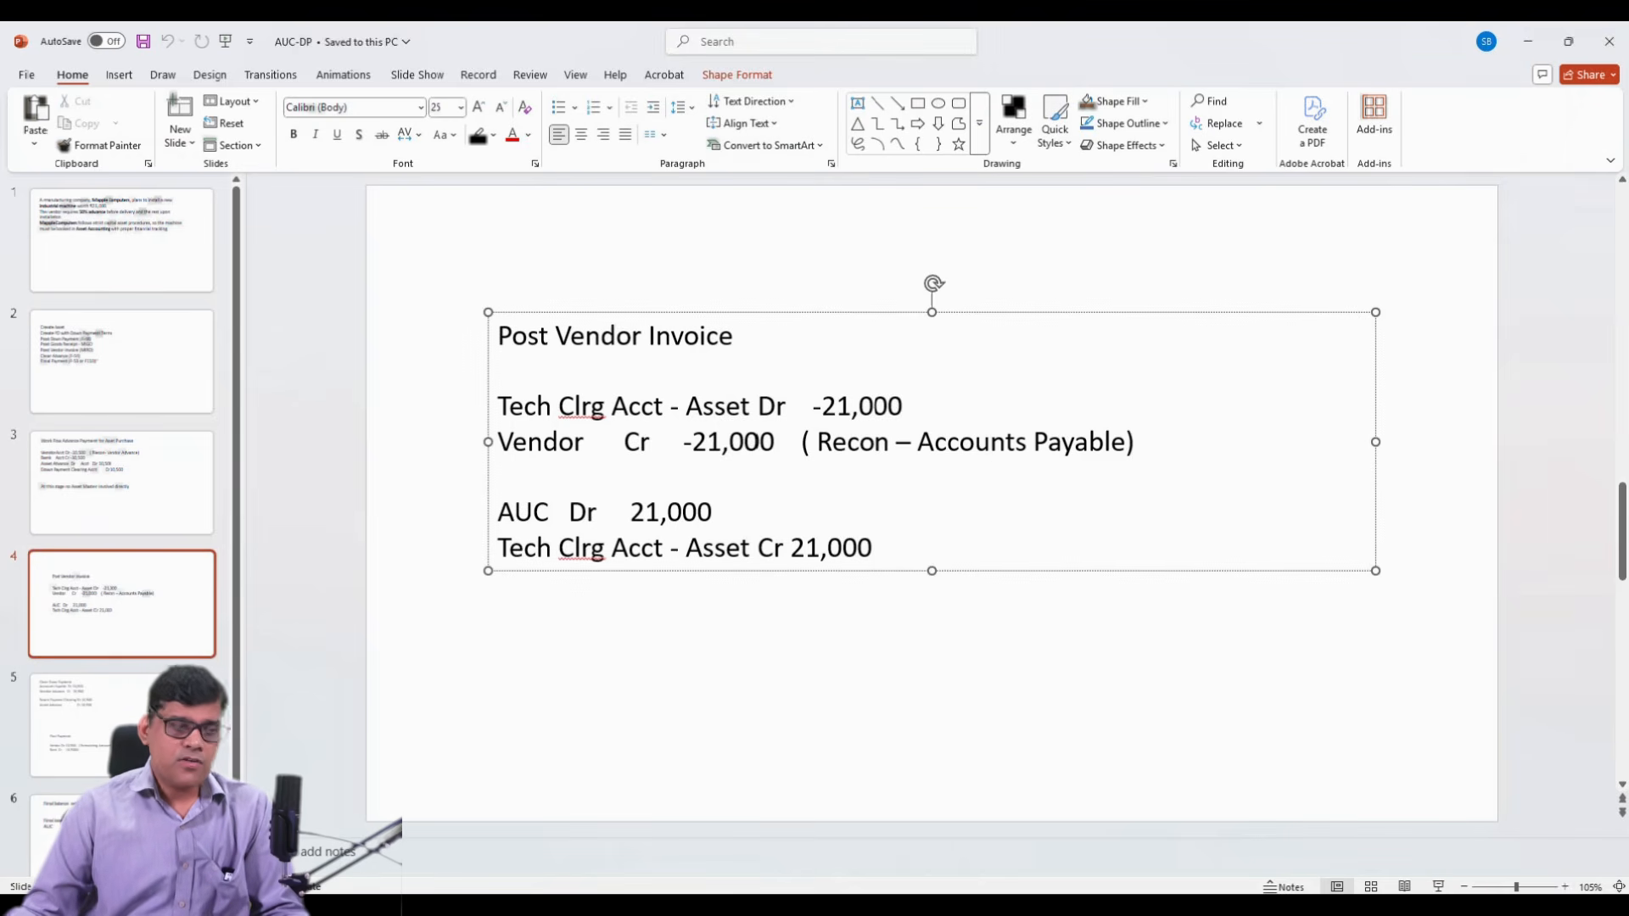
pyautogui.click(121, 483)
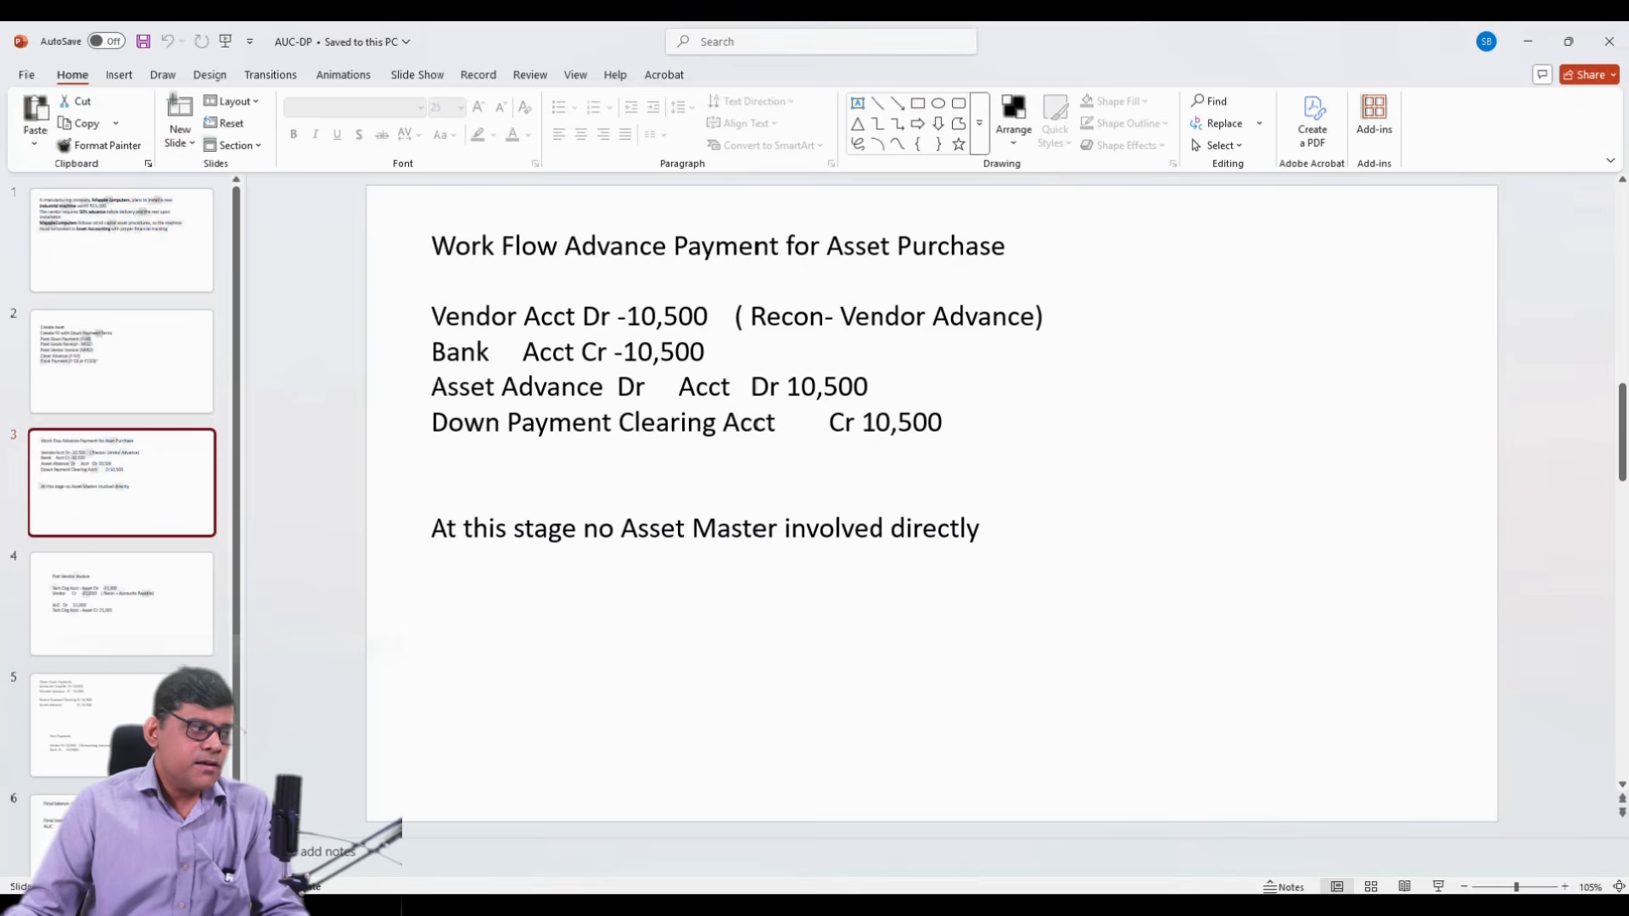
pyautogui.click(121, 604)
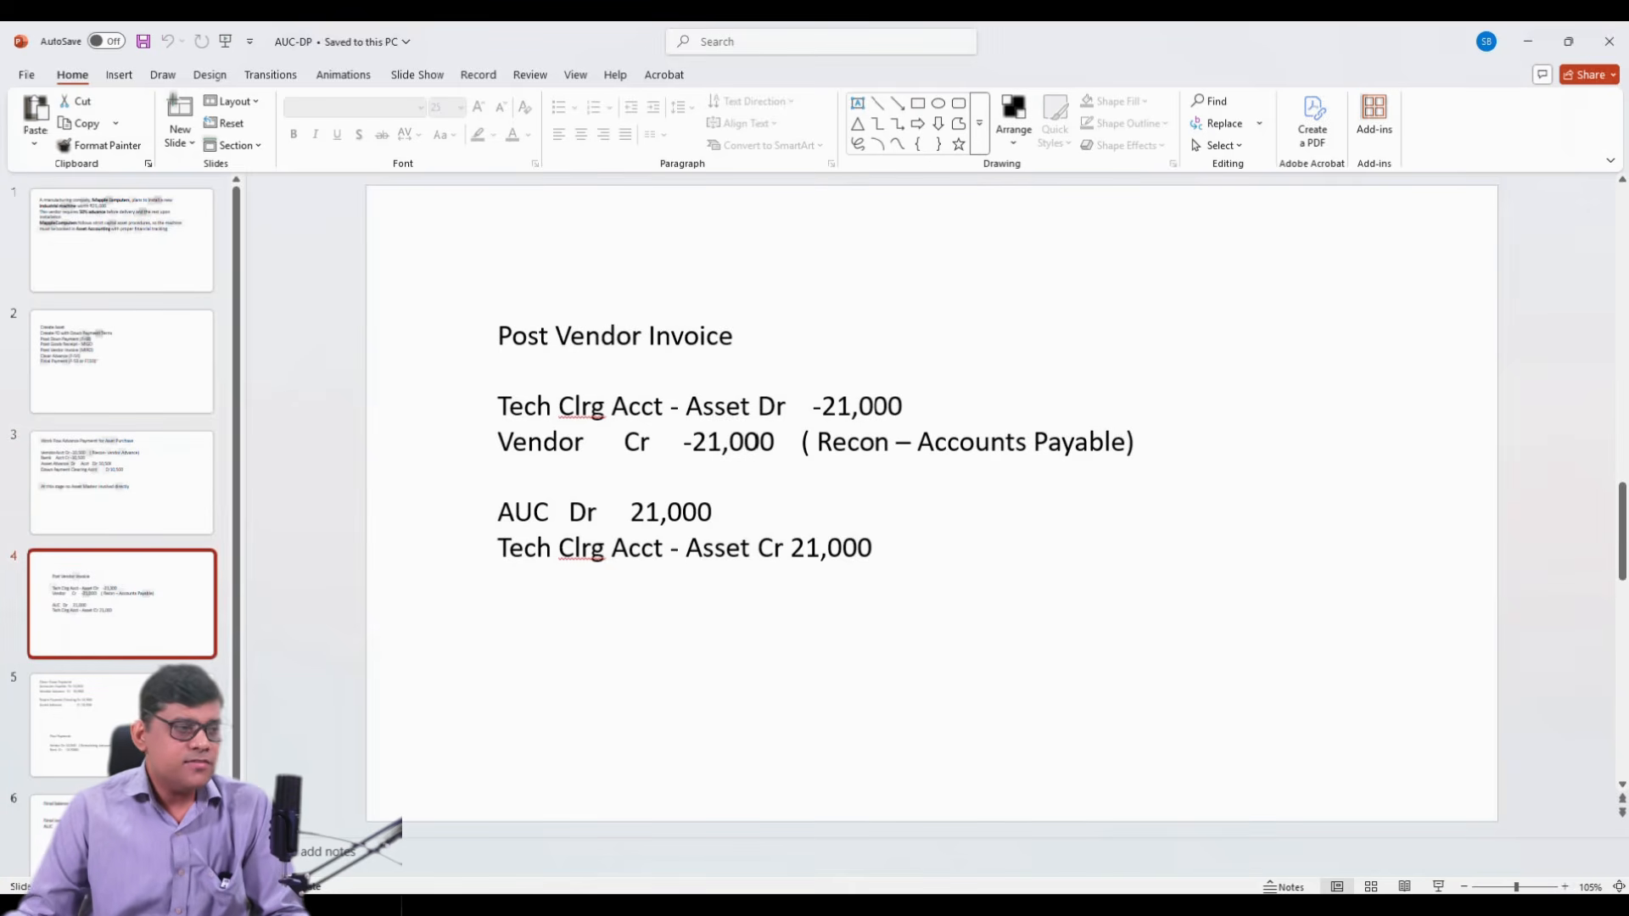
pyautogui.click(556, 511)
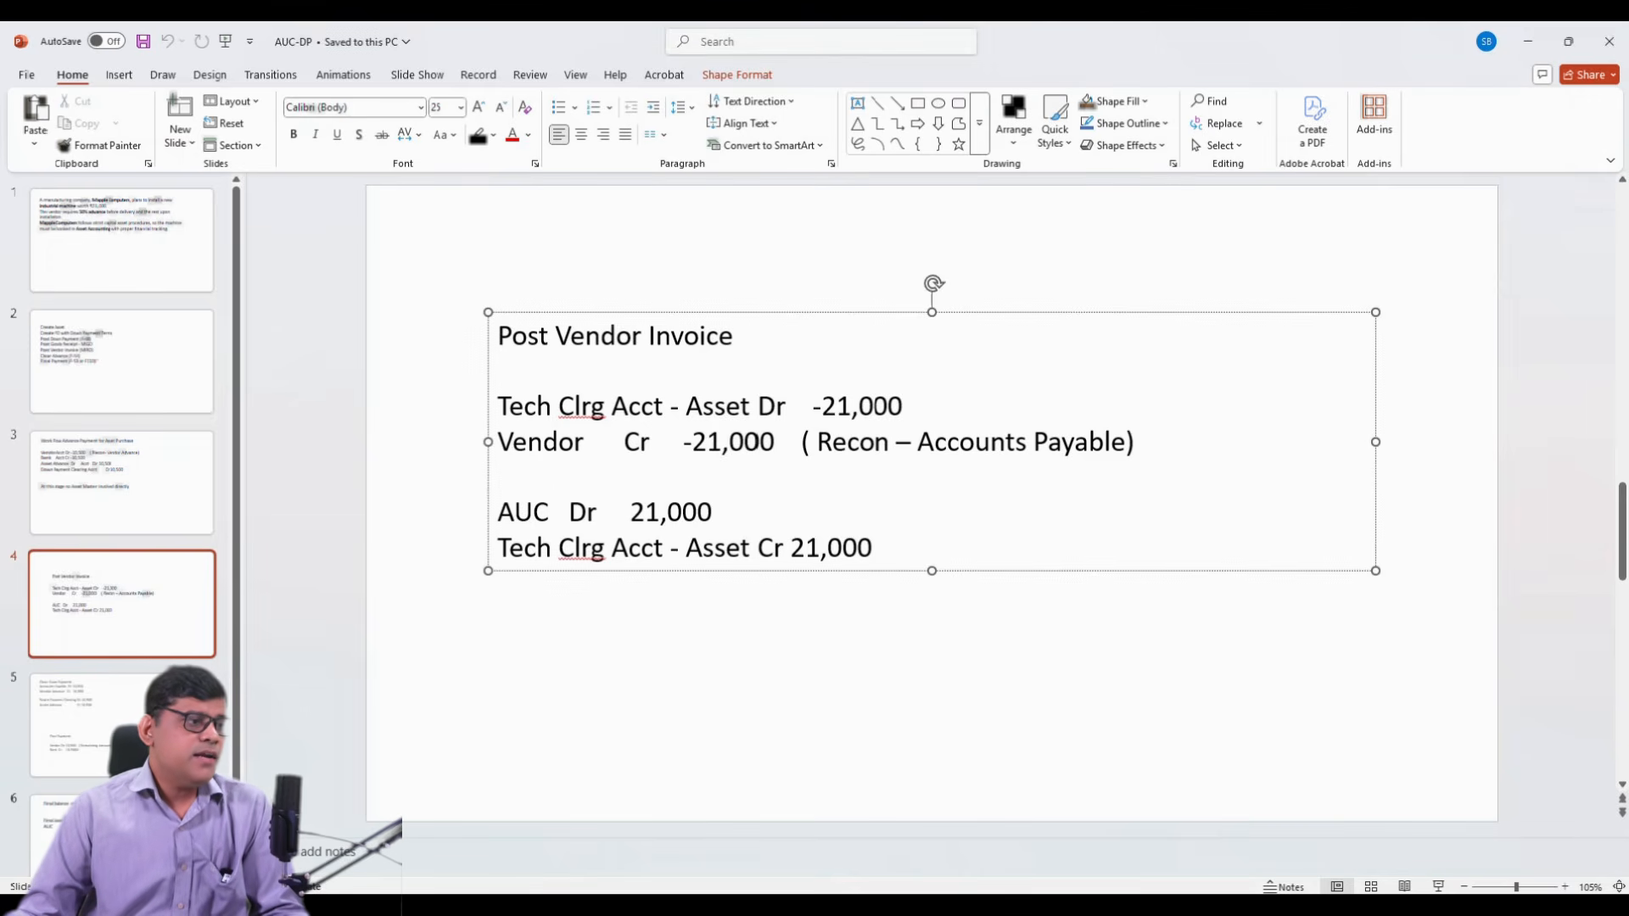
pyautogui.click(873, 547)
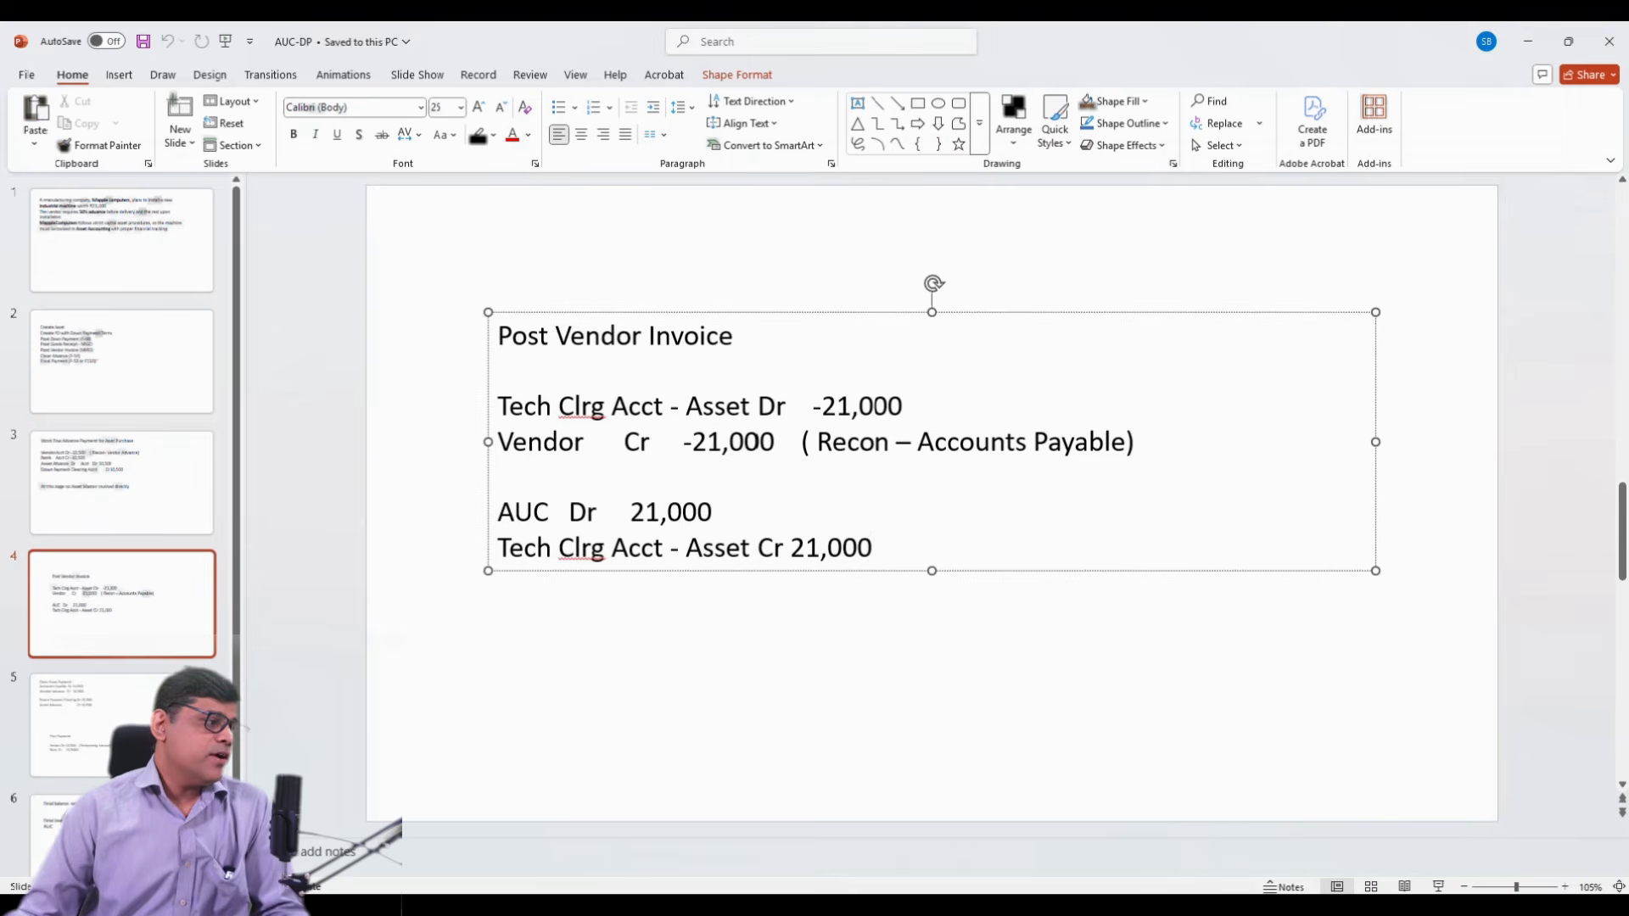
pyautogui.click(146, 727)
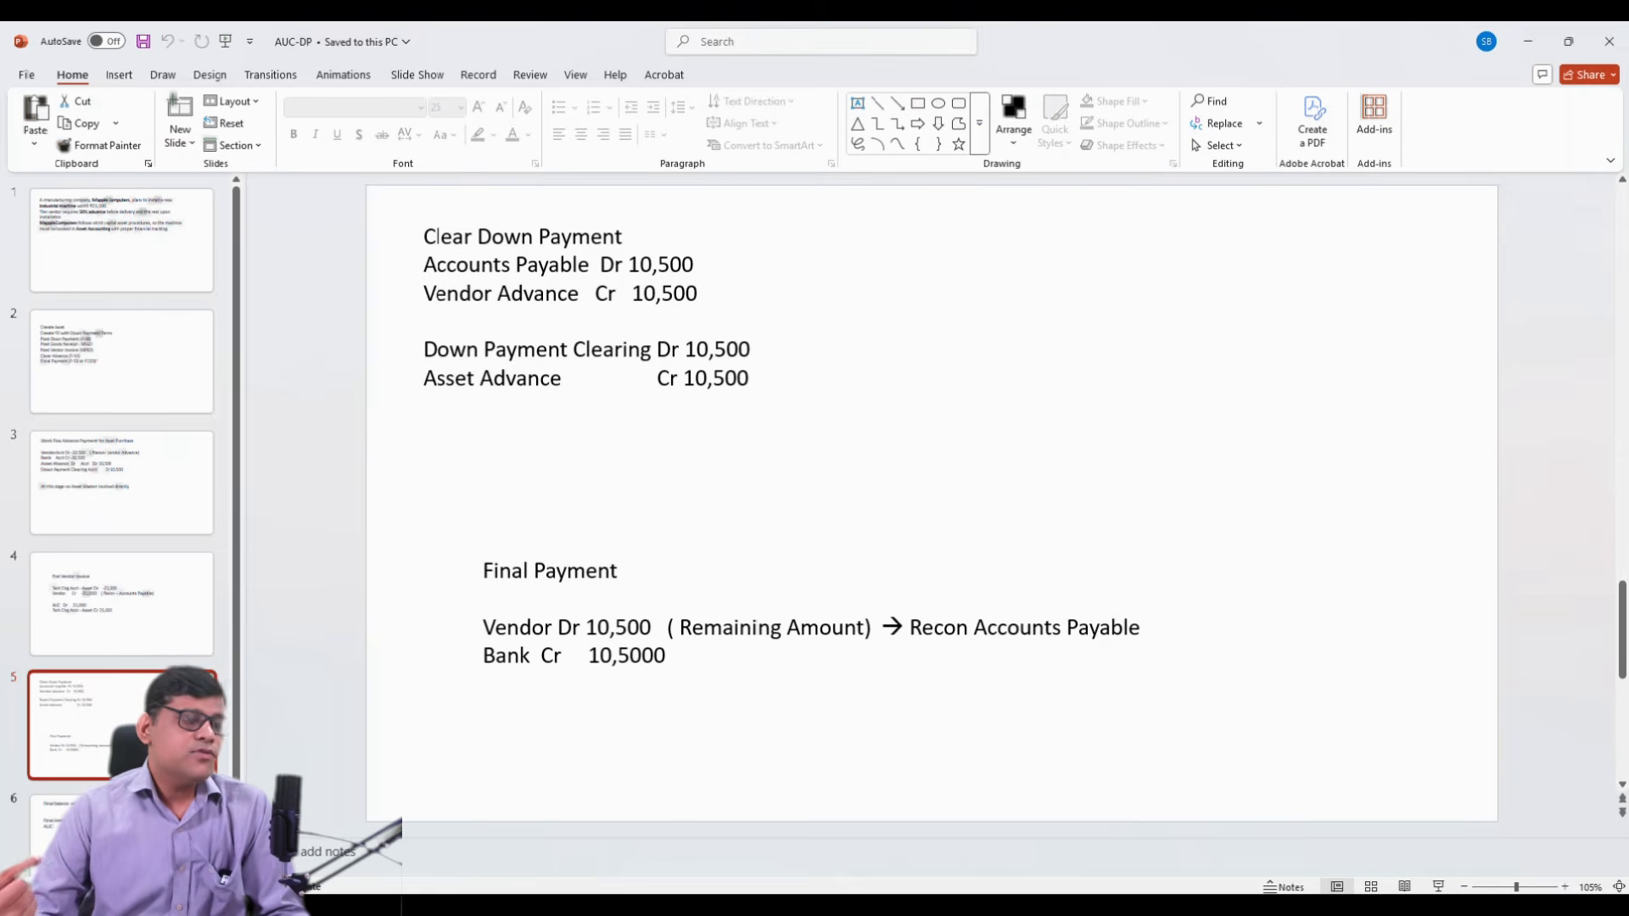
pyautogui.press('Up')
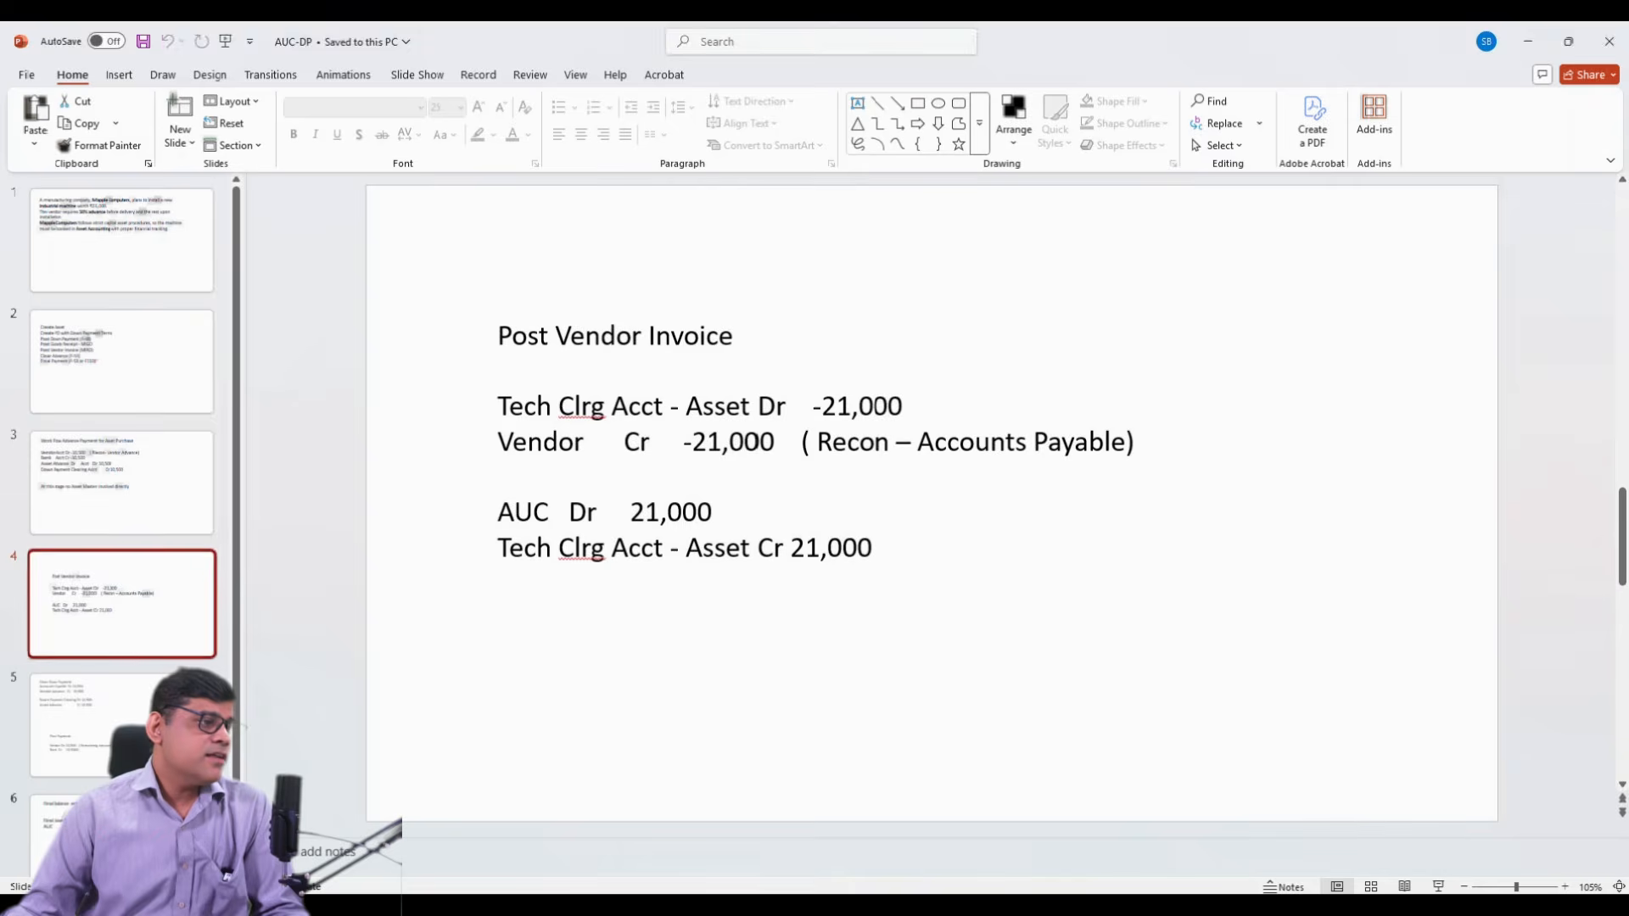
pyautogui.click(859, 406)
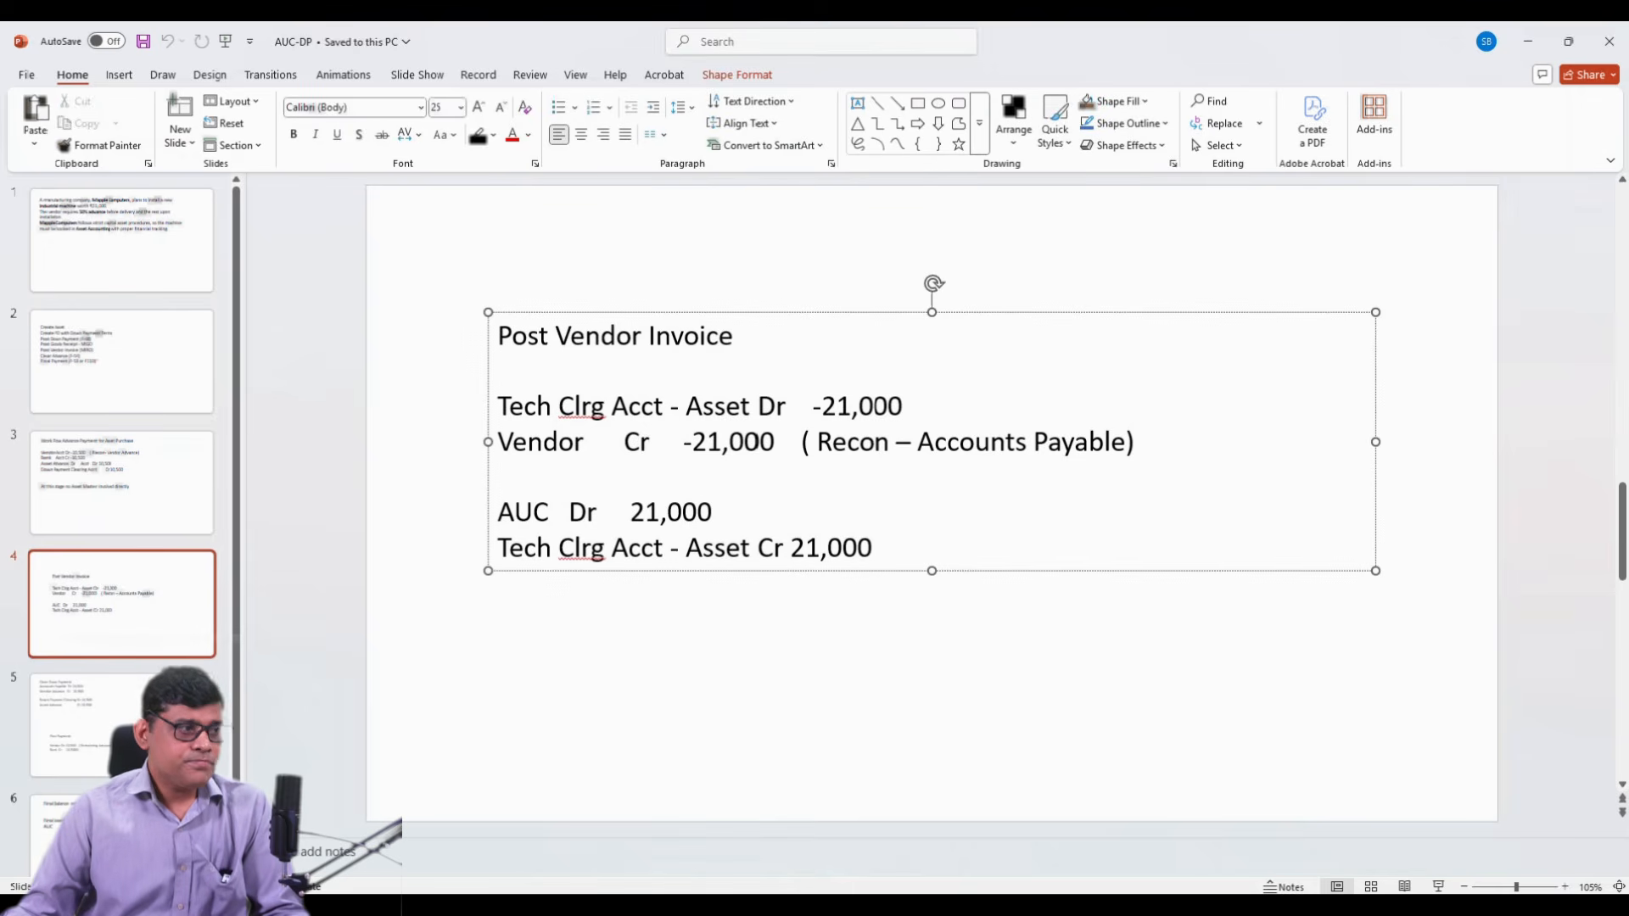
pyautogui.click(543, 442)
pyautogui.click(759, 442)
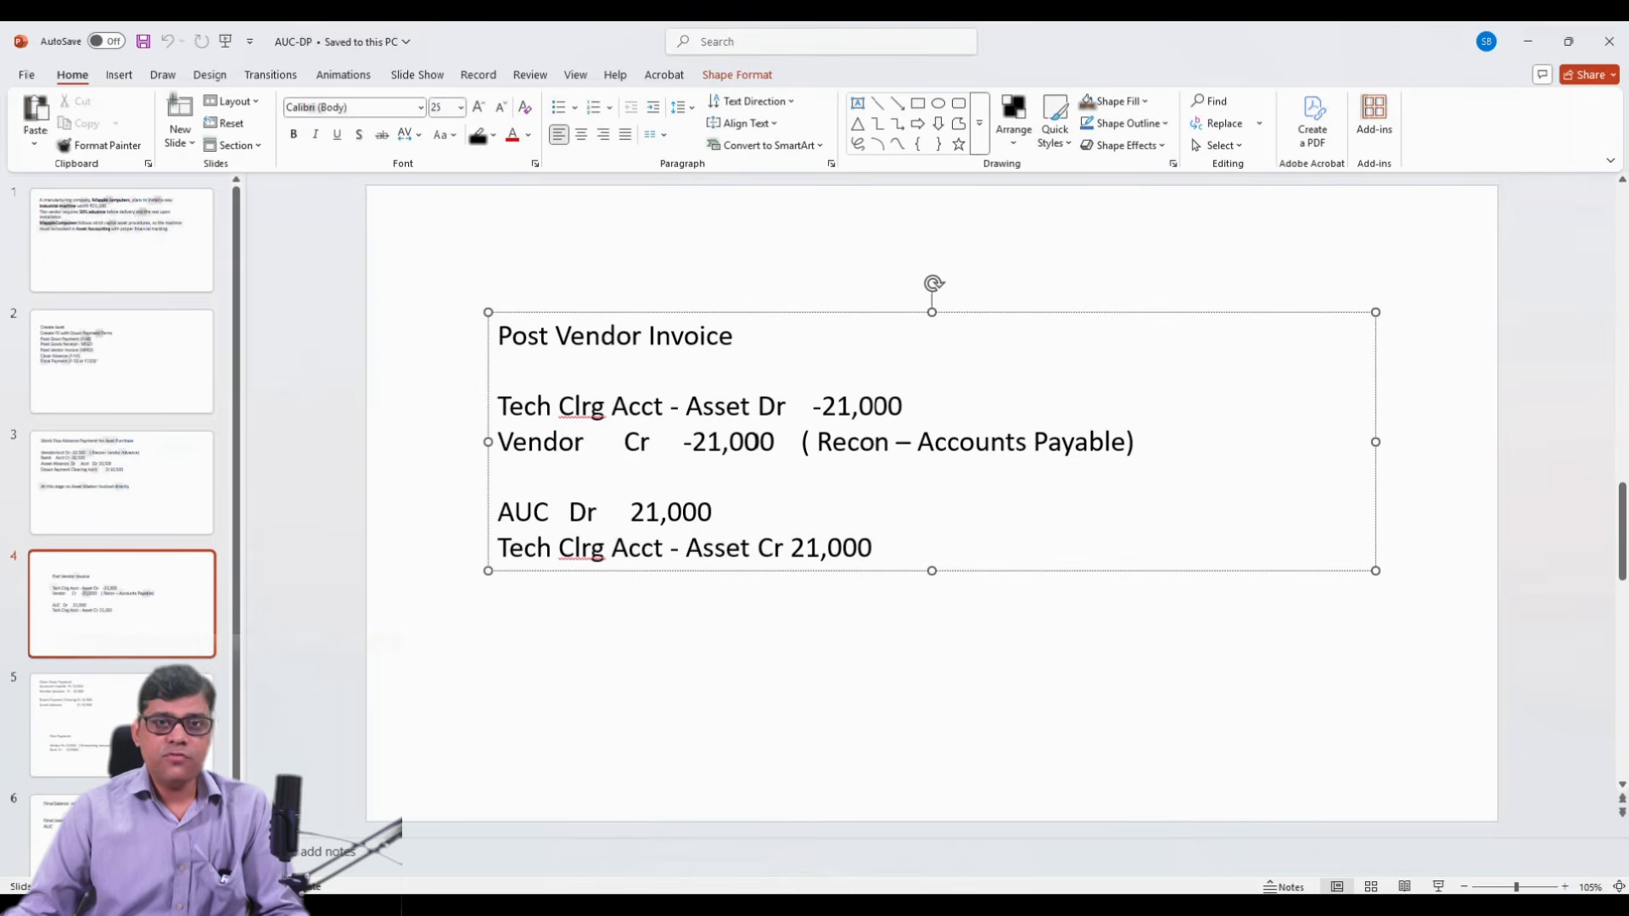
pyautogui.click(875, 442)
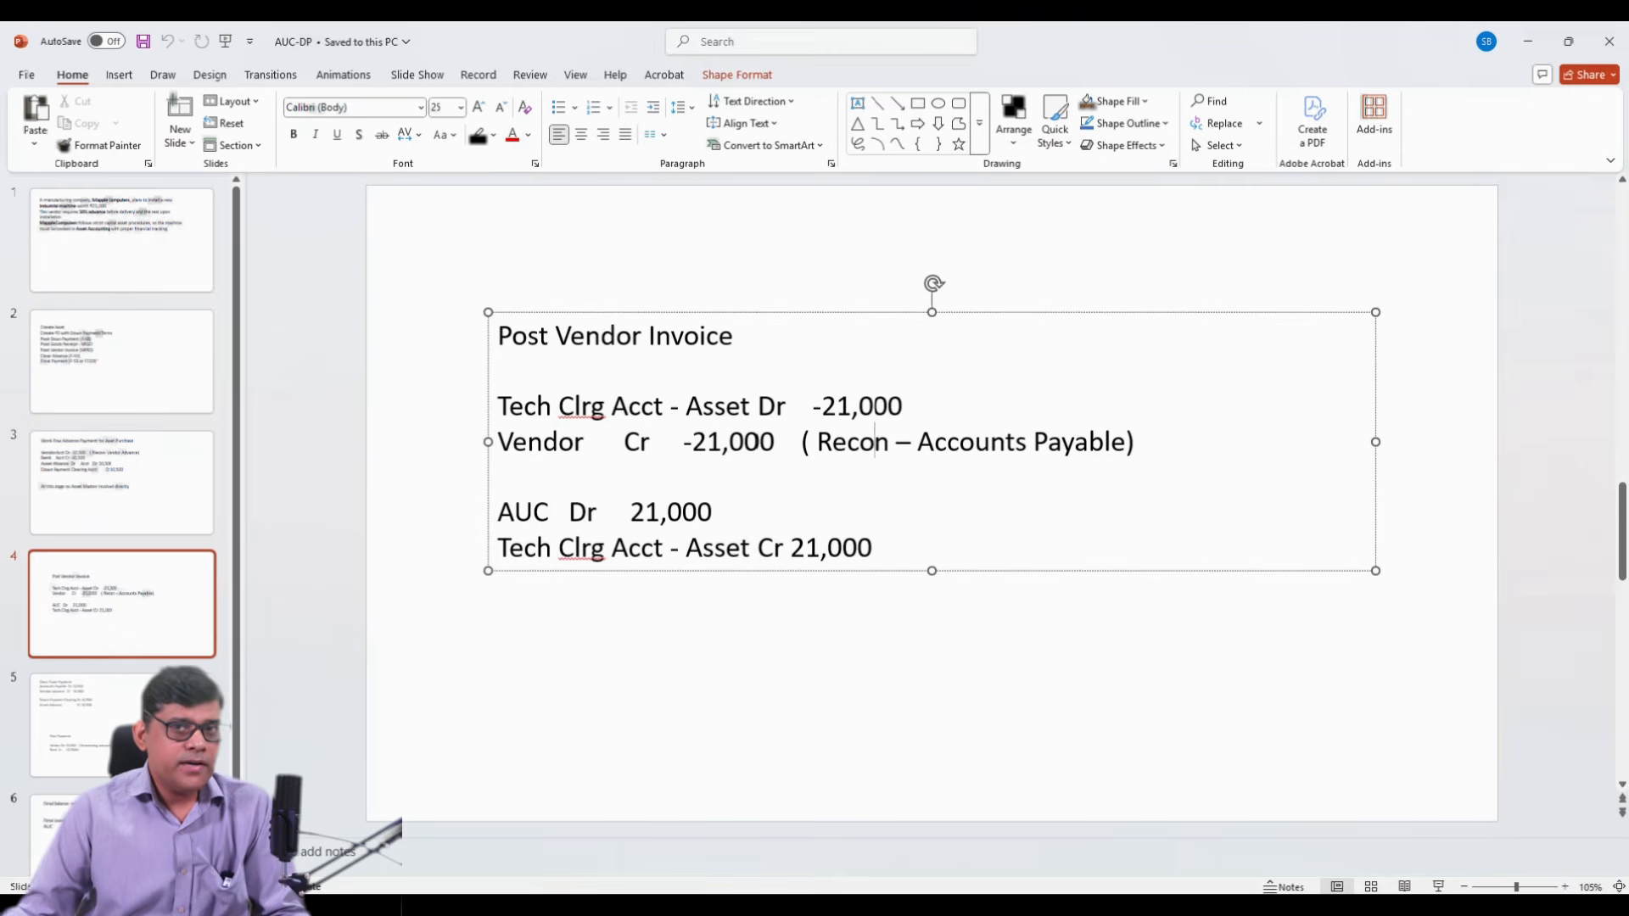
# Step: Examine the down payment clearing and final payment entries on slide 5 against the advance payment entries on slide 3
pyautogui.click(77, 712)
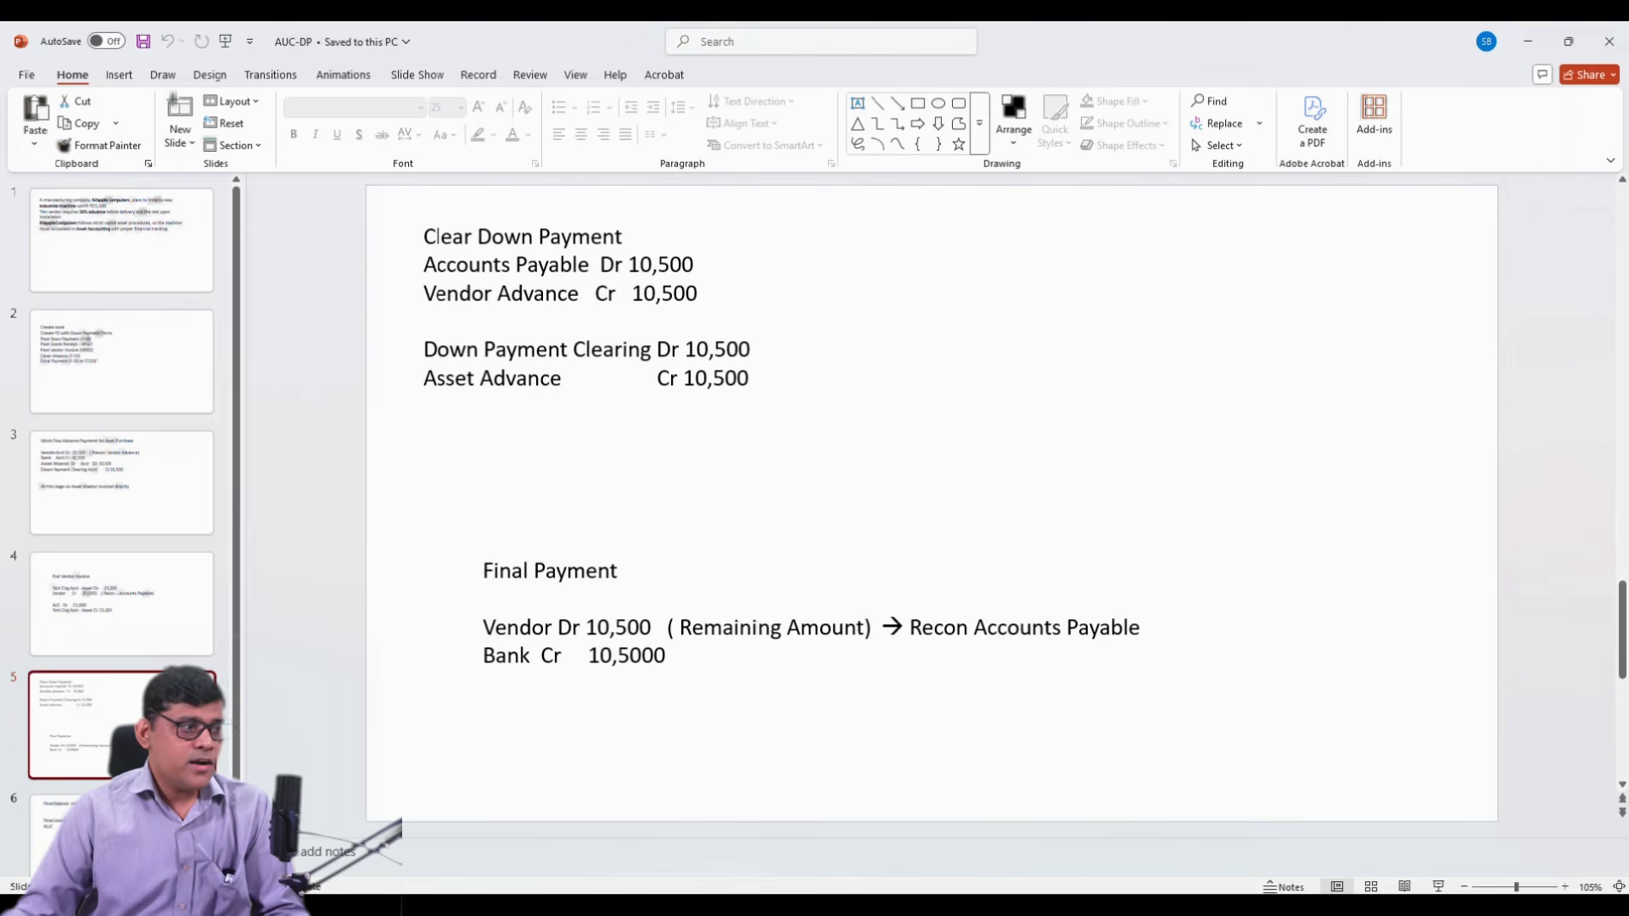
pyautogui.click(161, 469)
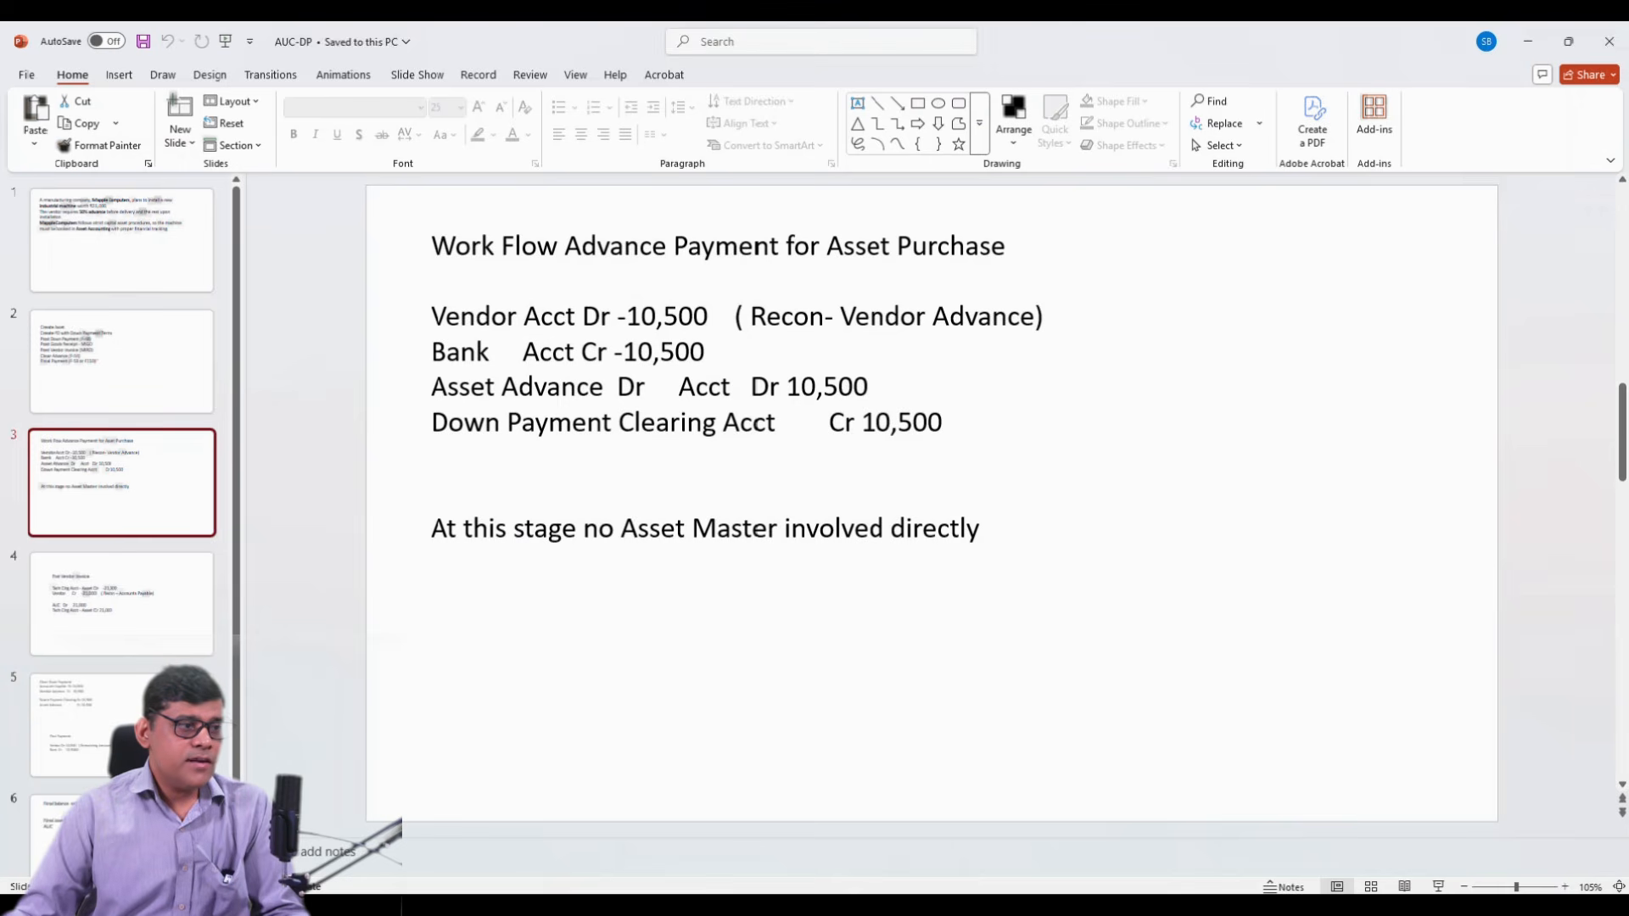
pyautogui.click(128, 723)
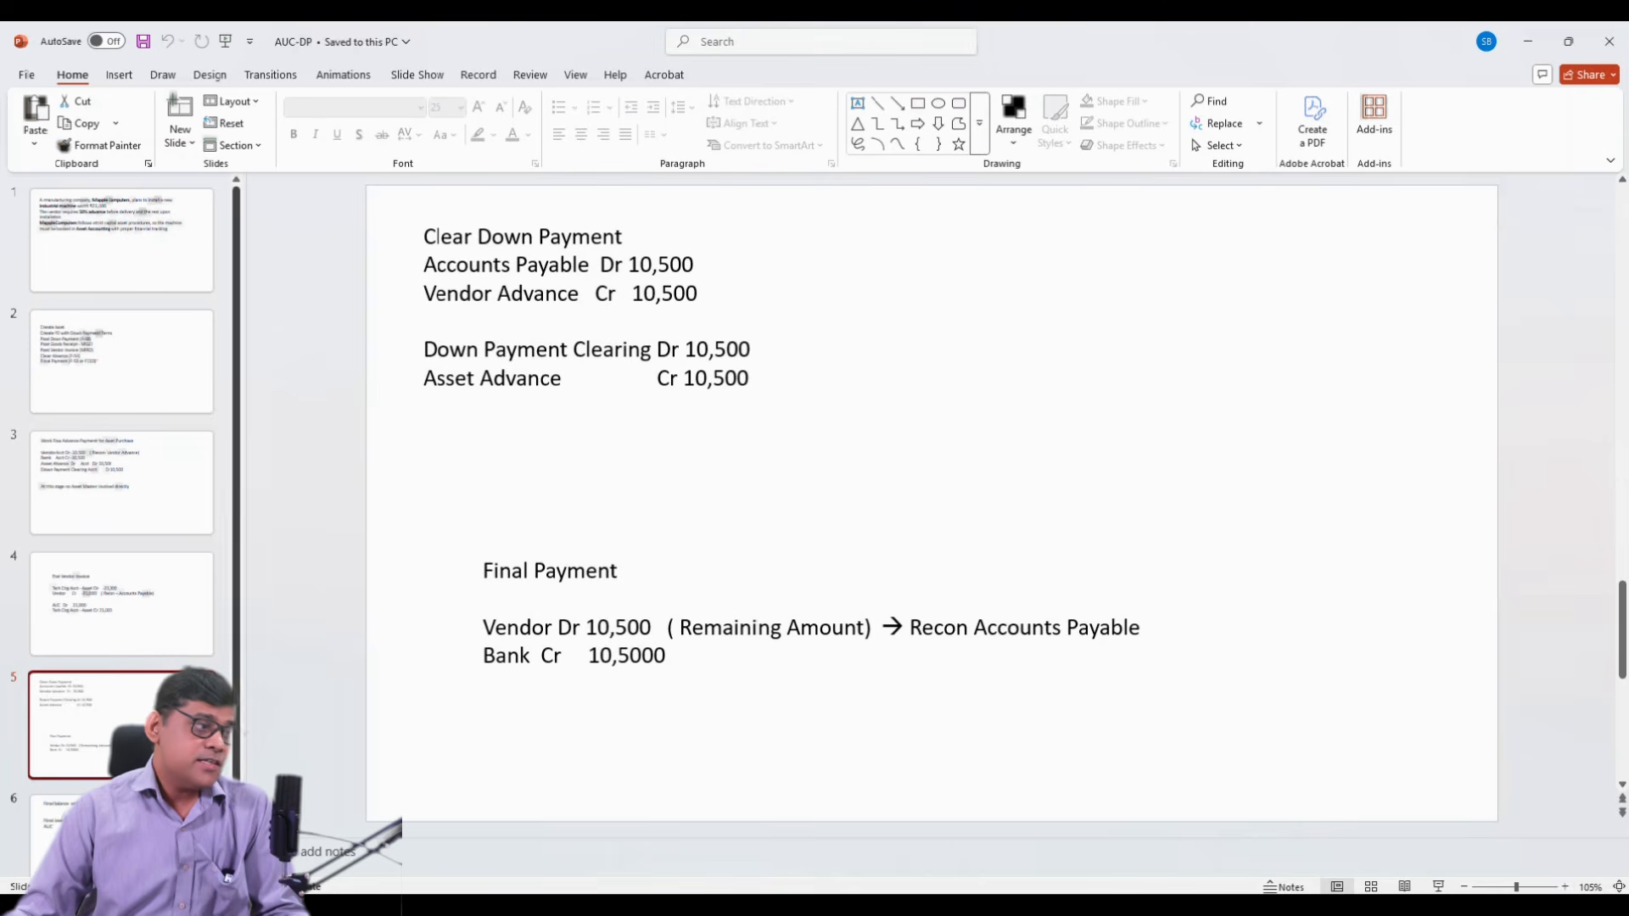
pyautogui.click(152, 481)
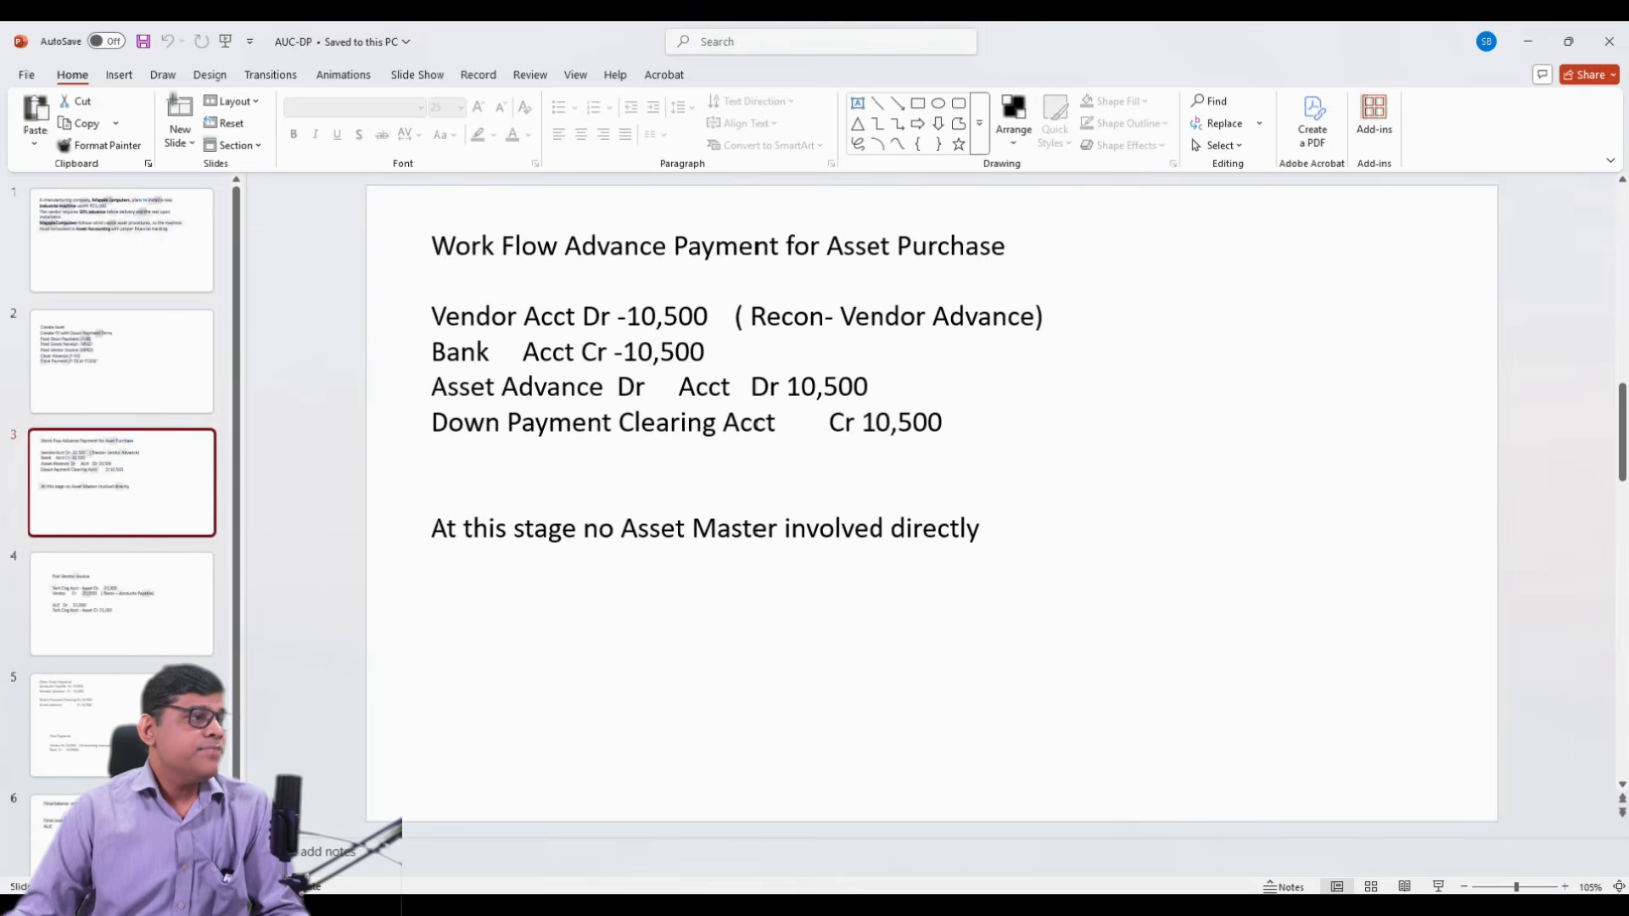
pyautogui.click(707, 387)
pyautogui.click(77, 721)
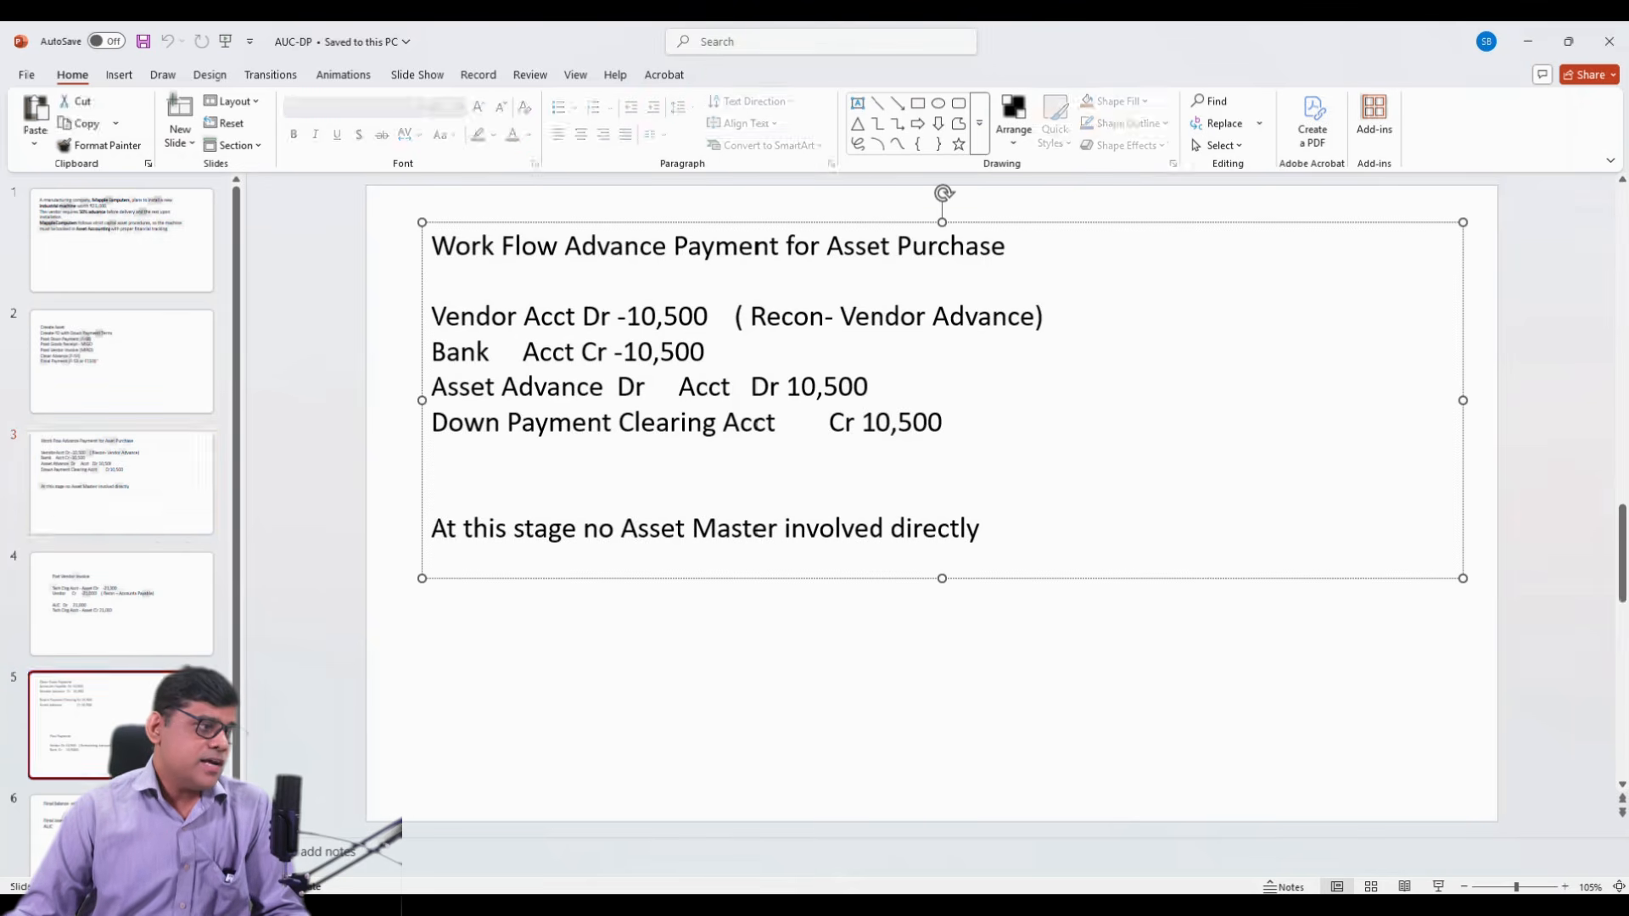
pyautogui.click(714, 352)
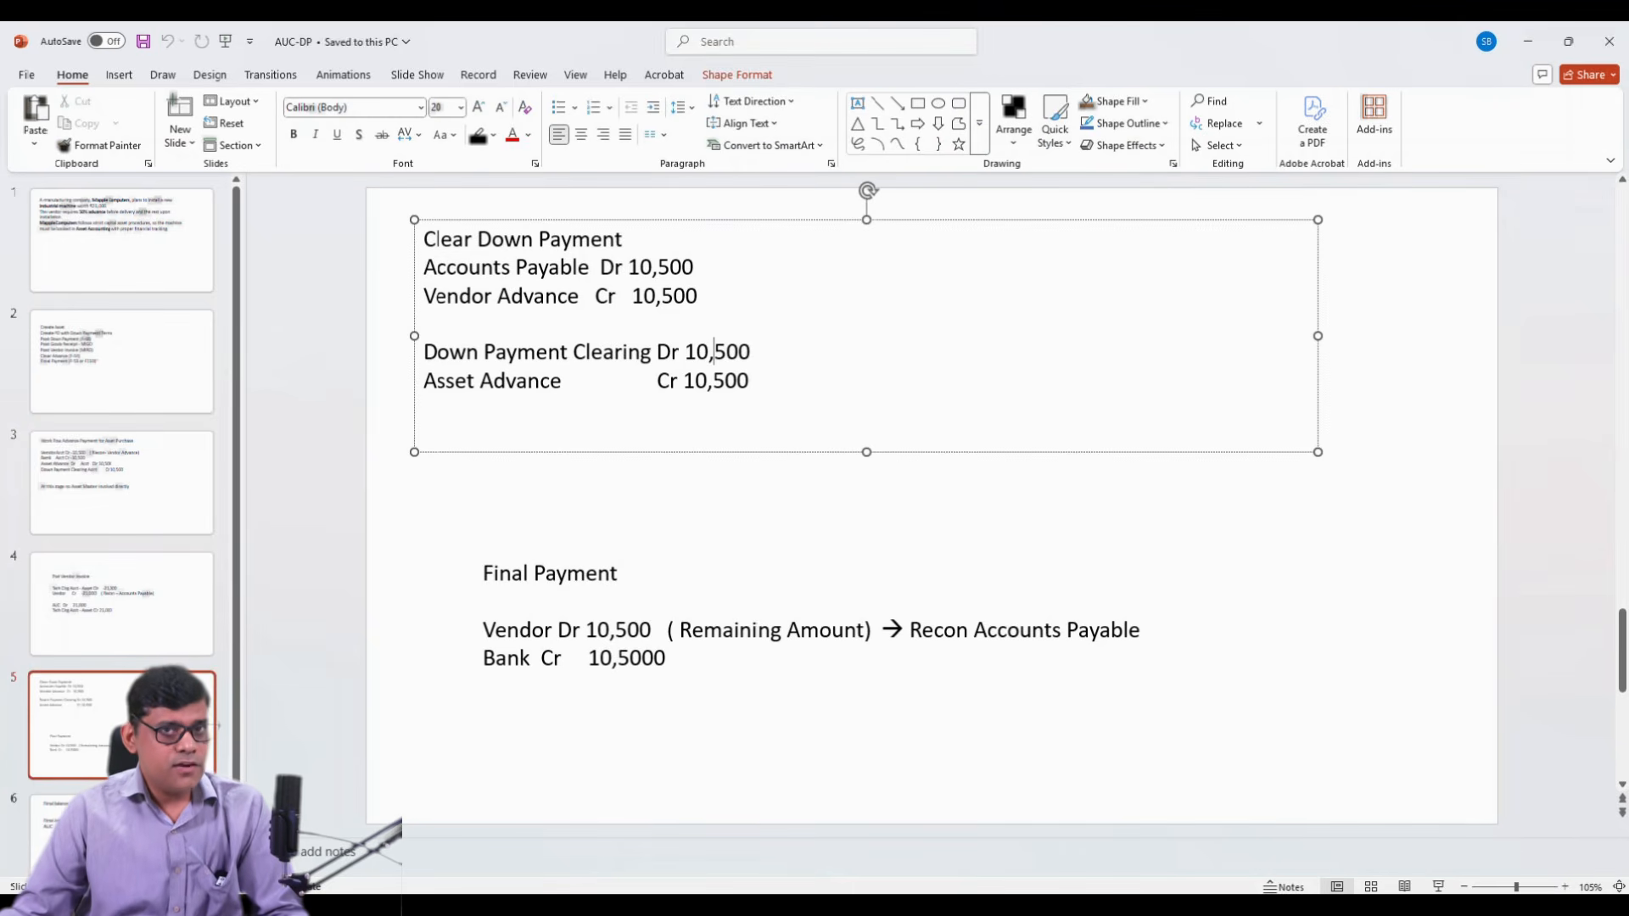
pyautogui.click(479, 380)
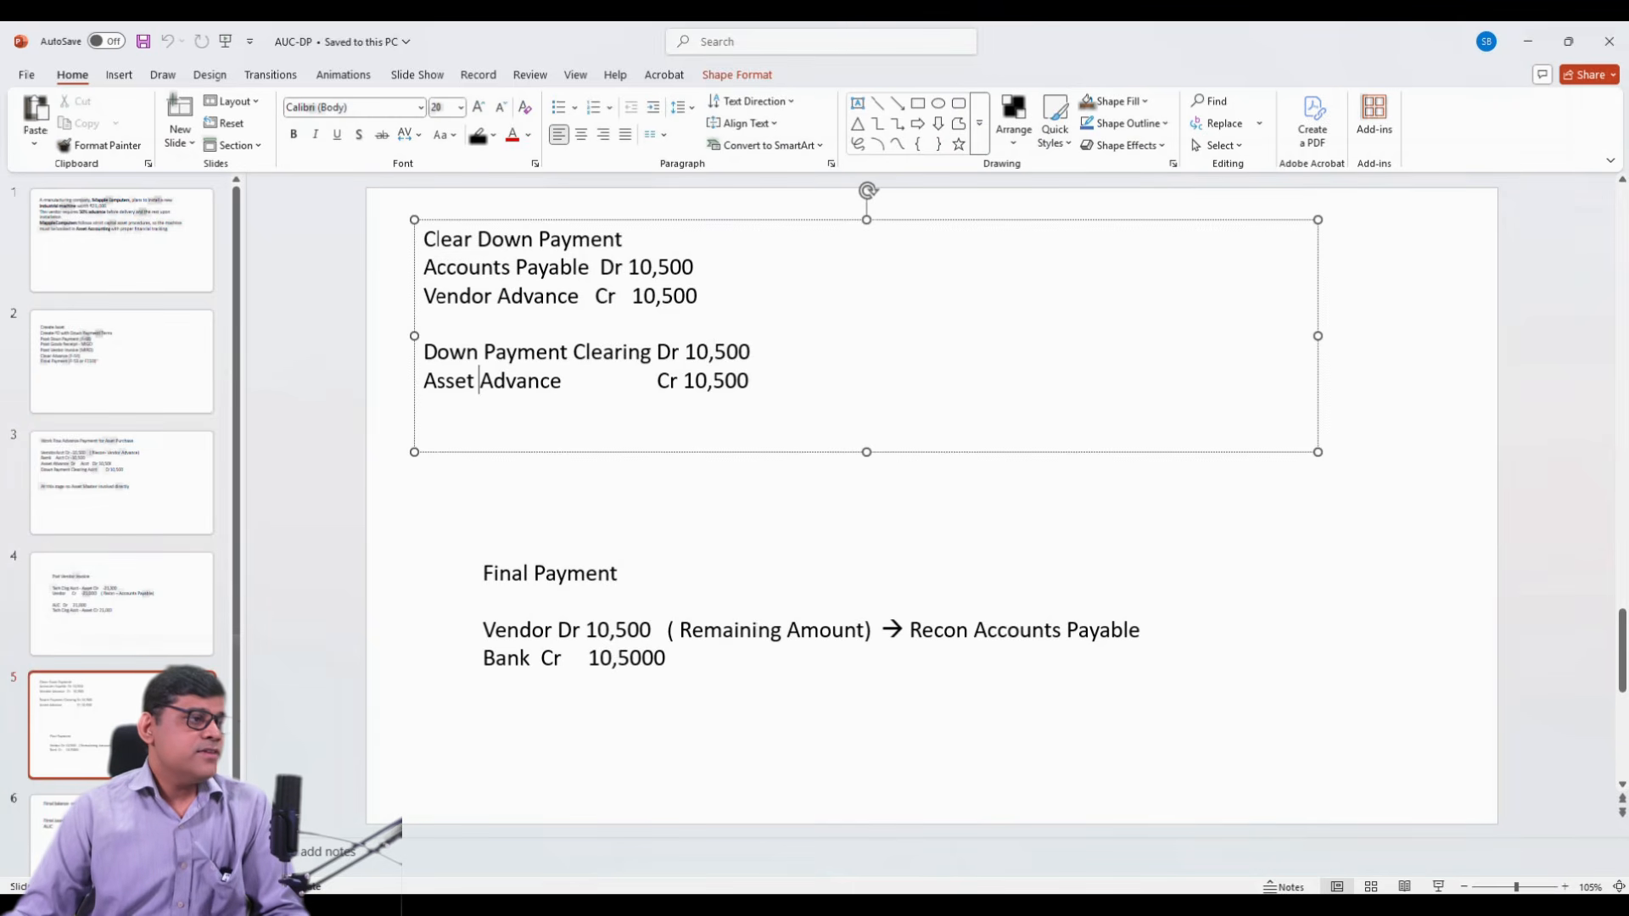
pyautogui.click(723, 380)
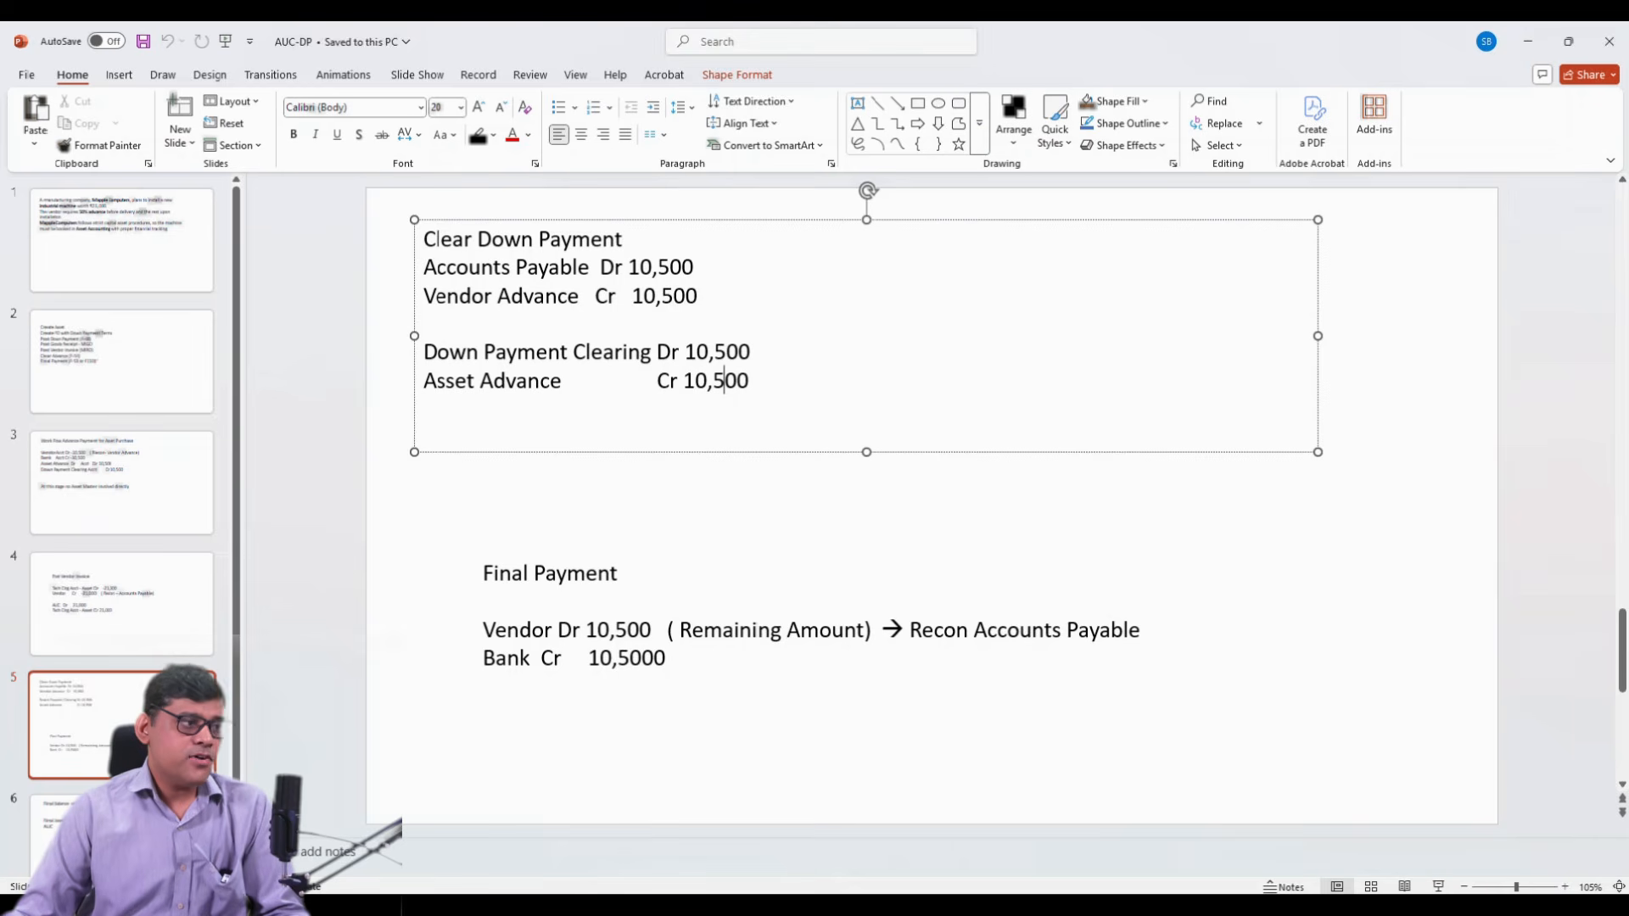
pyautogui.click(590, 352)
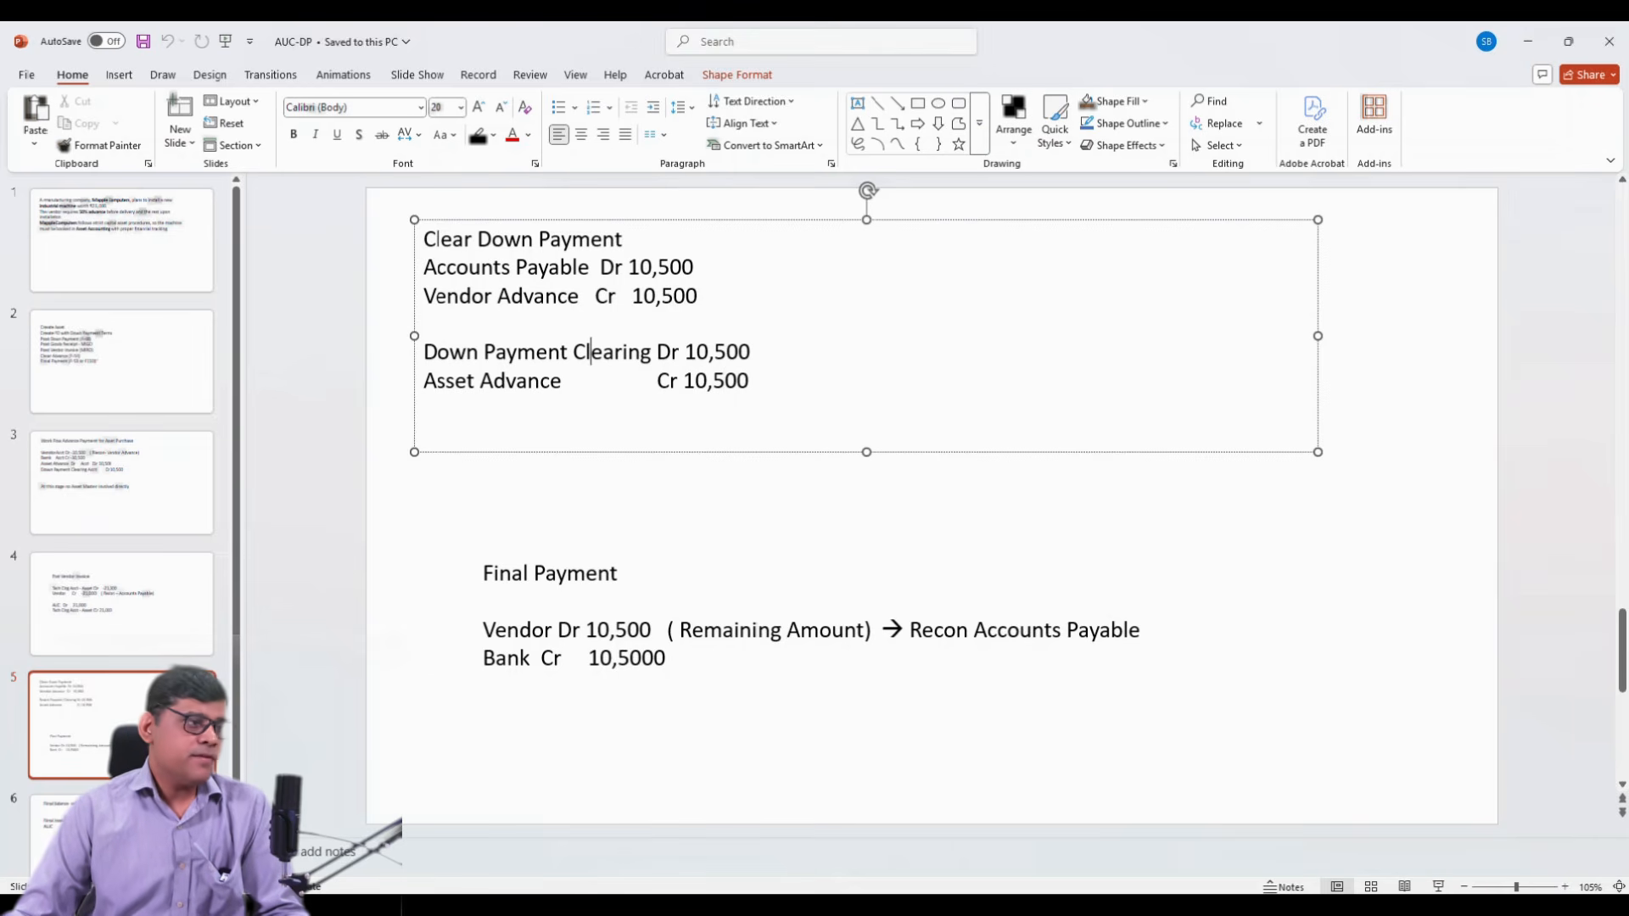
pyautogui.click(599, 657)
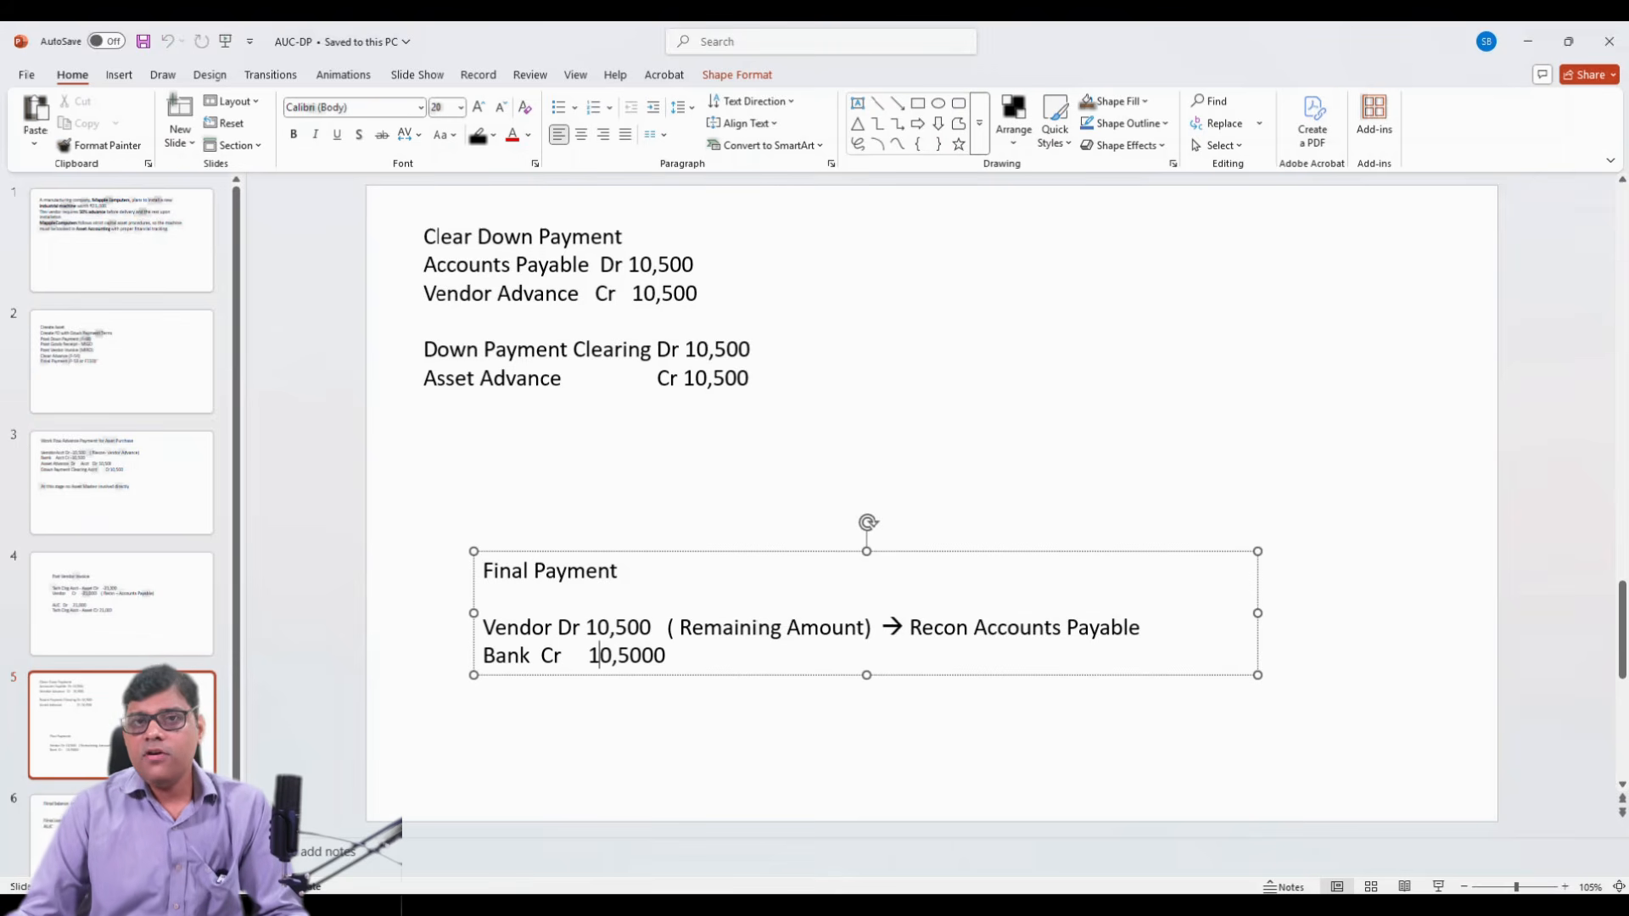
# Step: Review the final settlement entries on slide 6 and return to the scenario and process-step slides 1 and 2
pyautogui.click(119, 827)
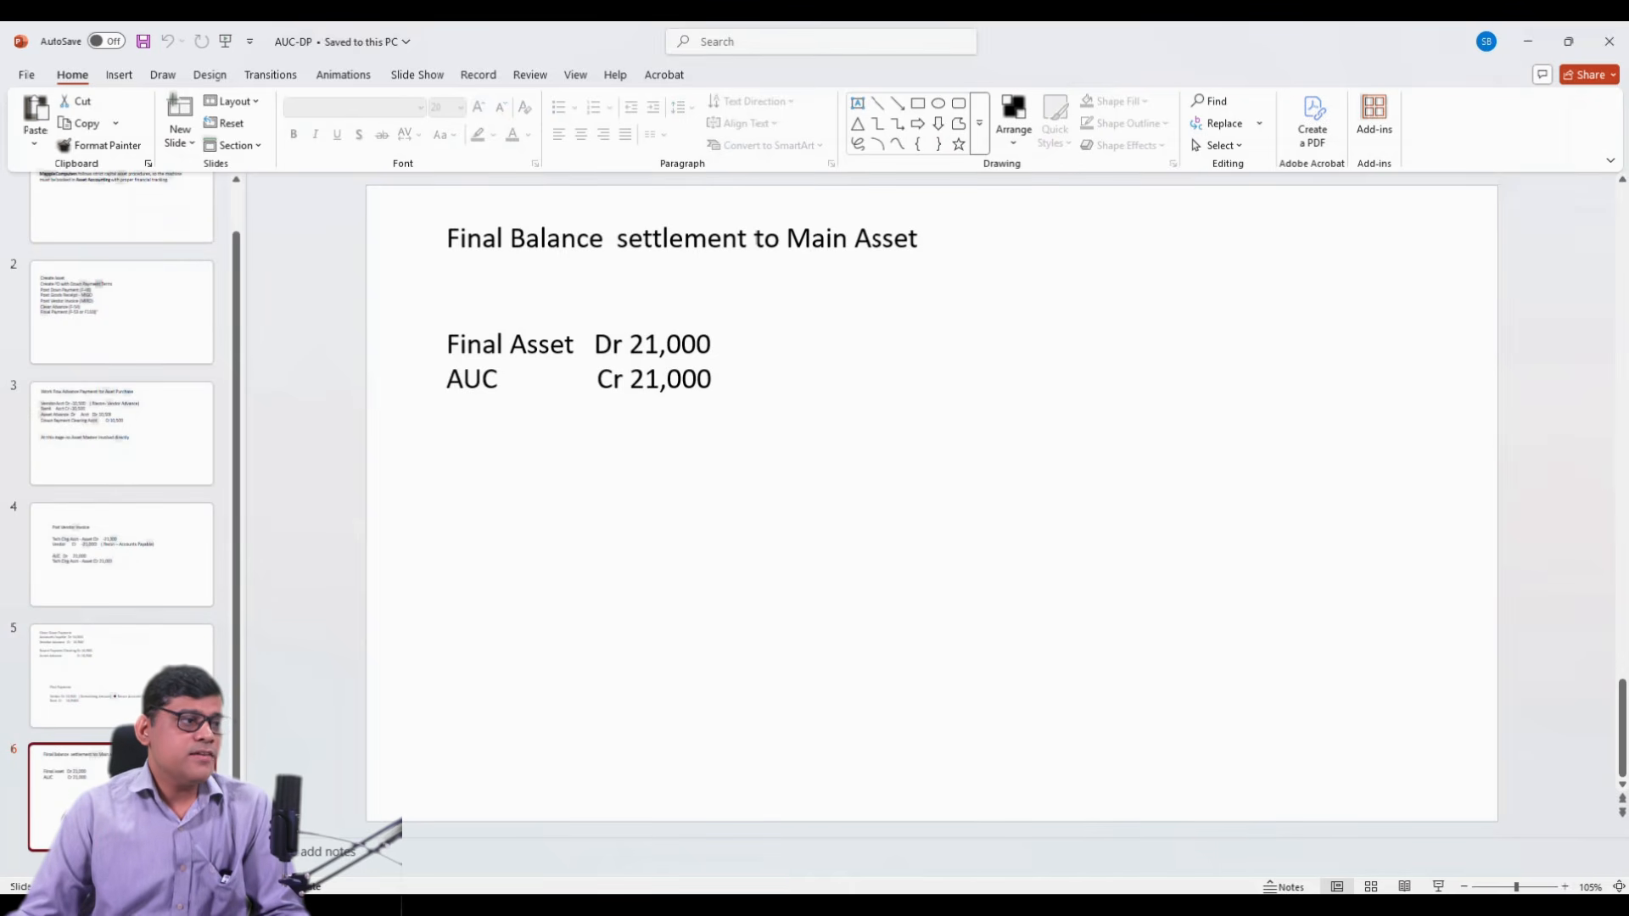
pyautogui.click(481, 379)
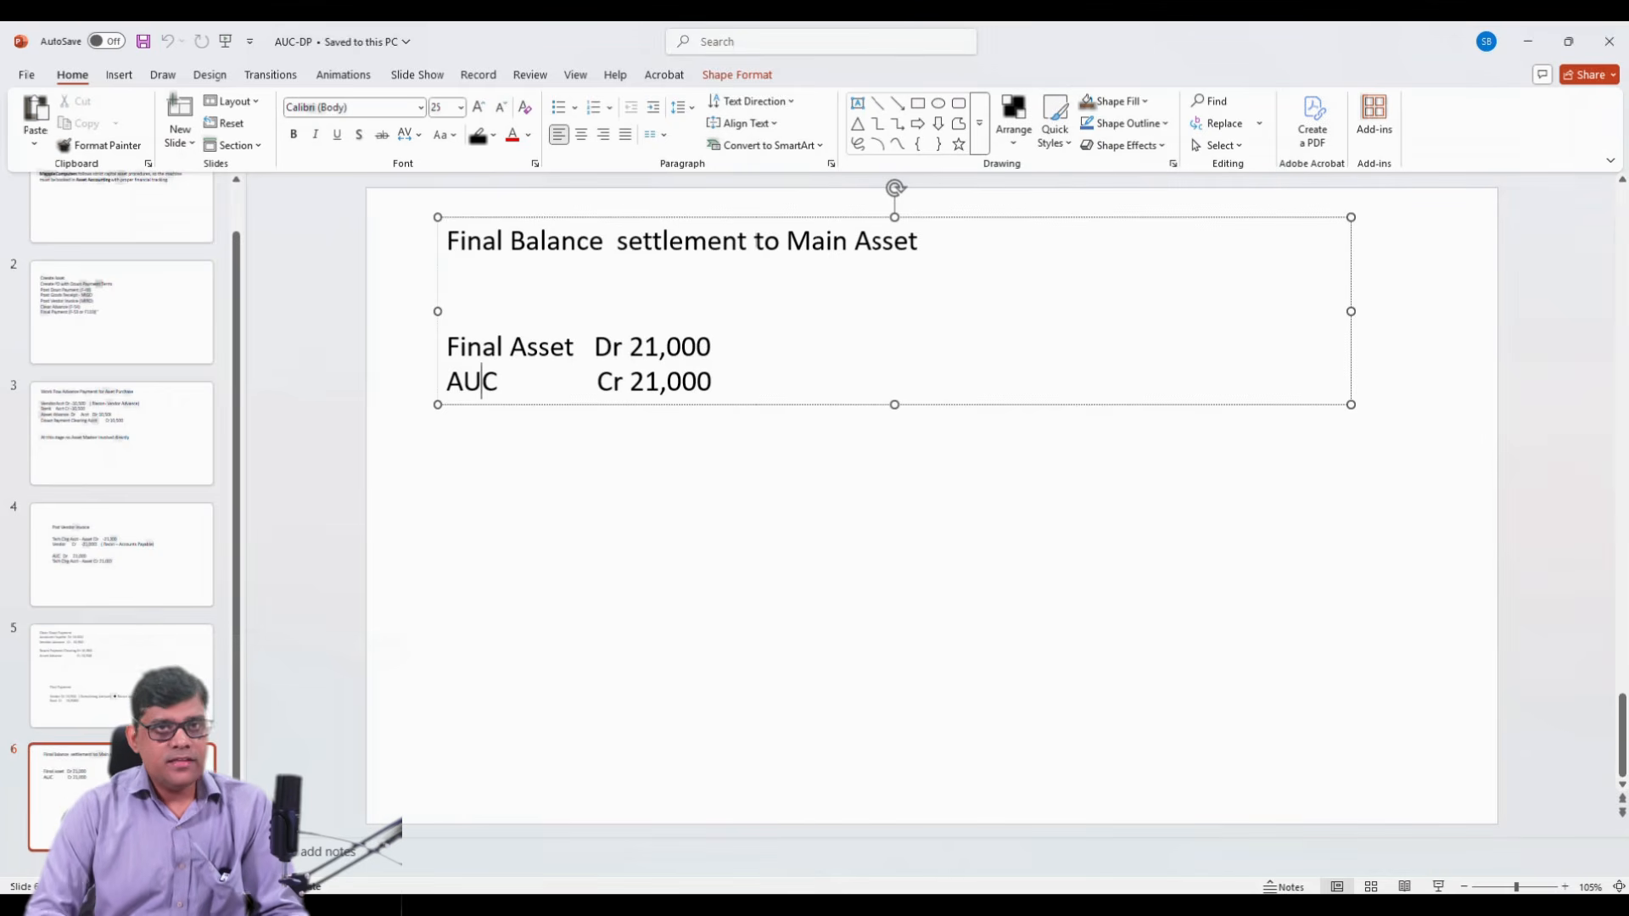
pyautogui.scroll(1, 121, 496)
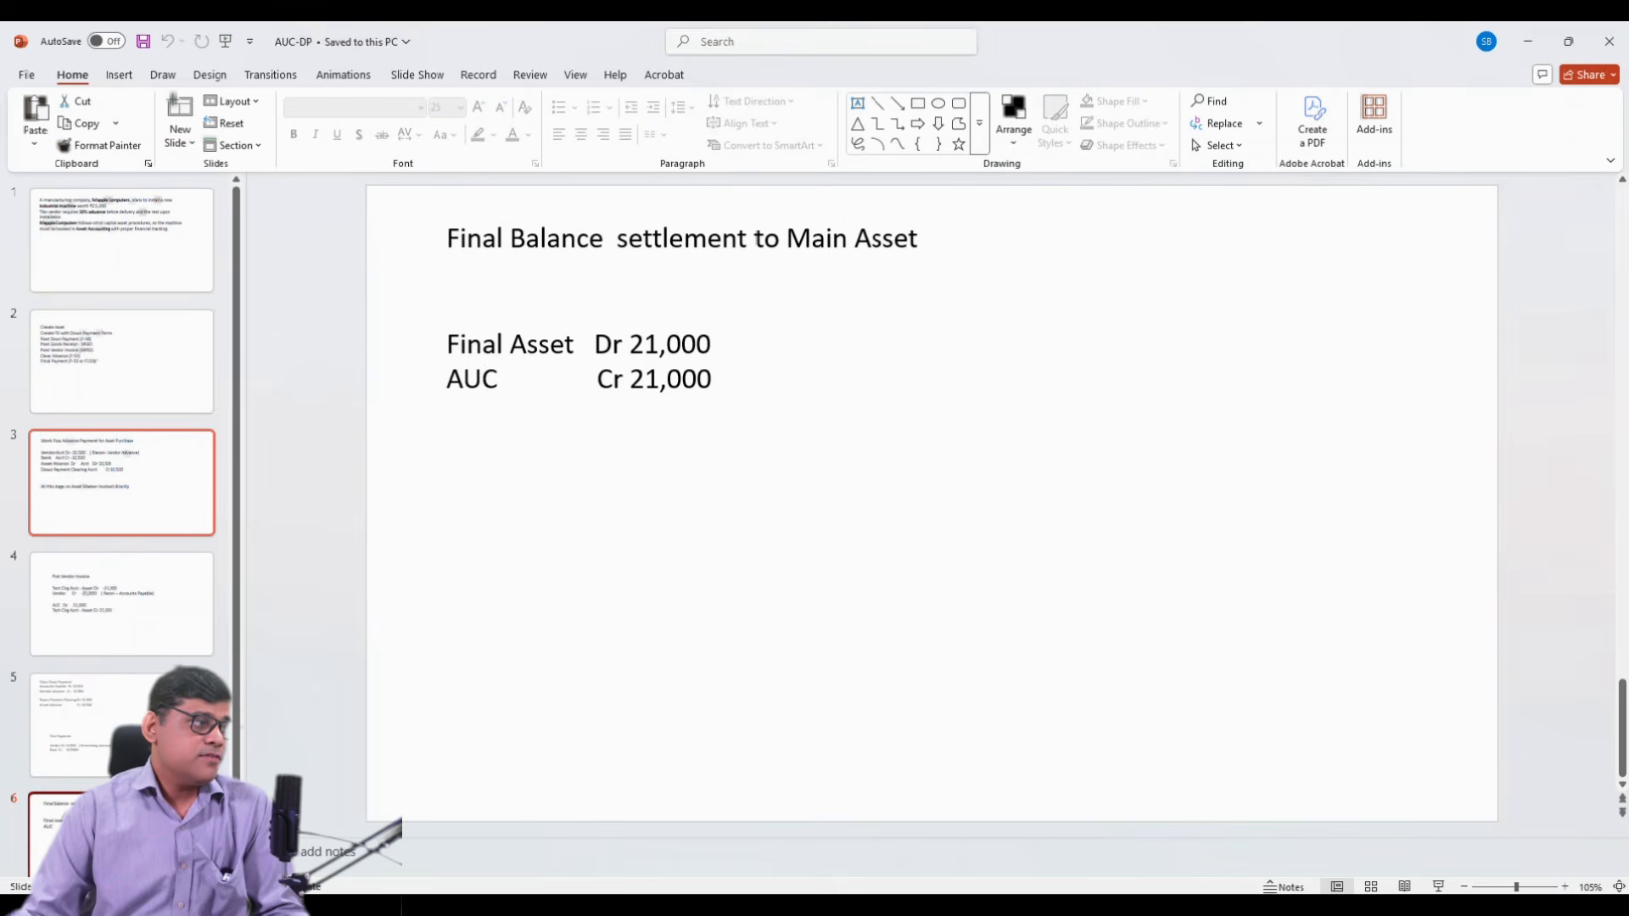
pyautogui.click(121, 241)
pyautogui.click(122, 361)
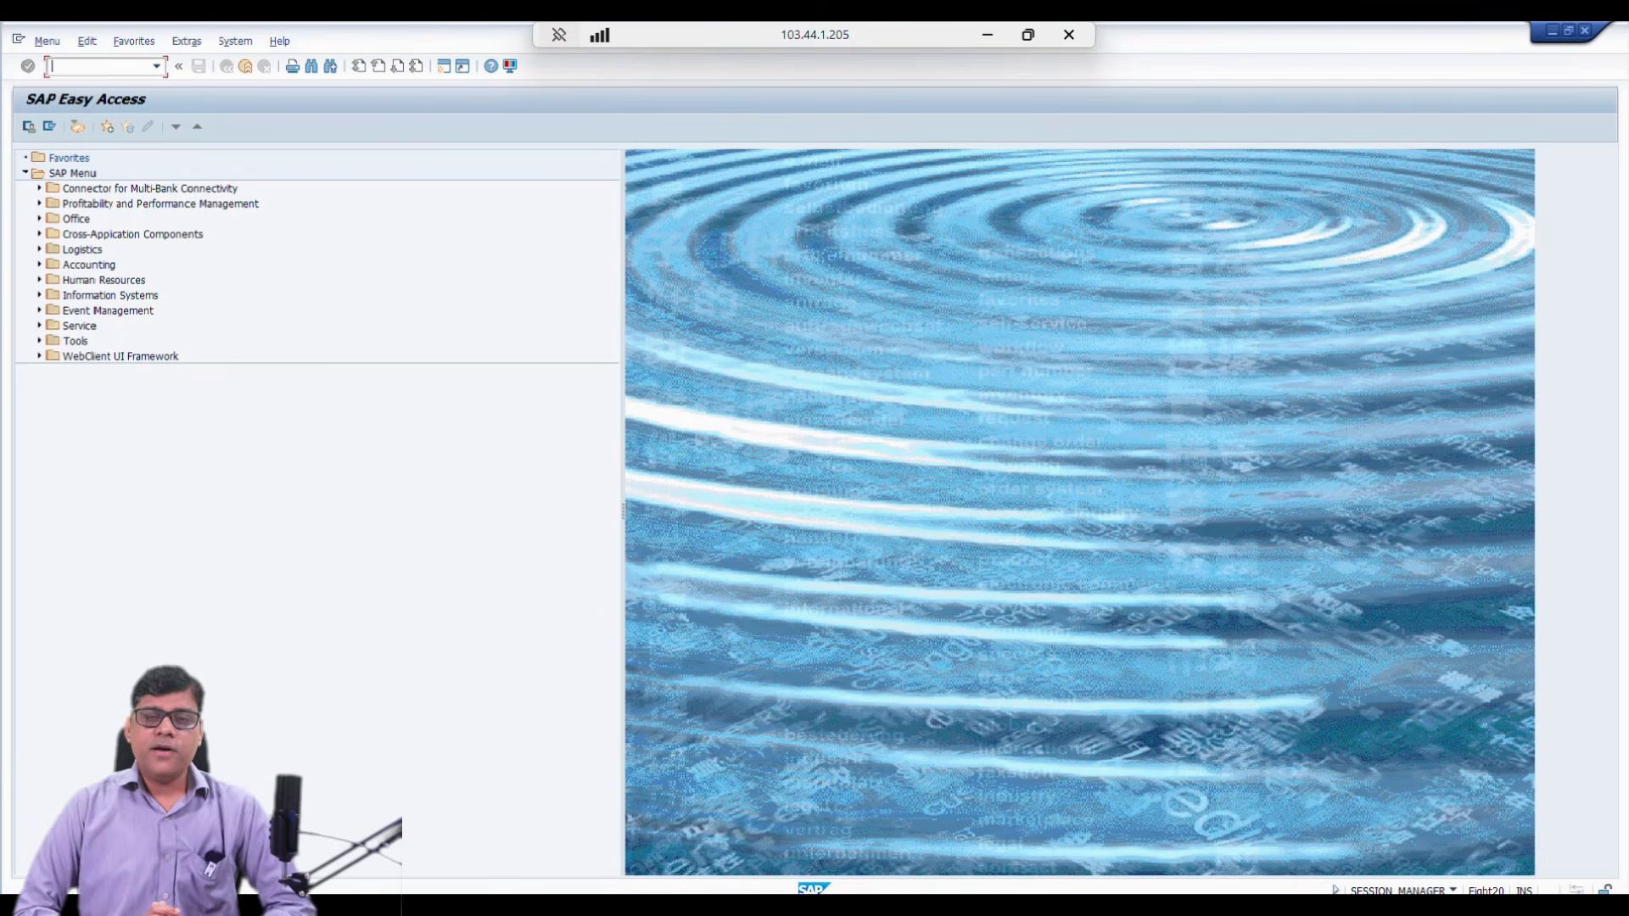
# Step: In SAP, start transaction AS01 and open the new asset's master data using asset class 80003
pyautogui.write('SPRO')
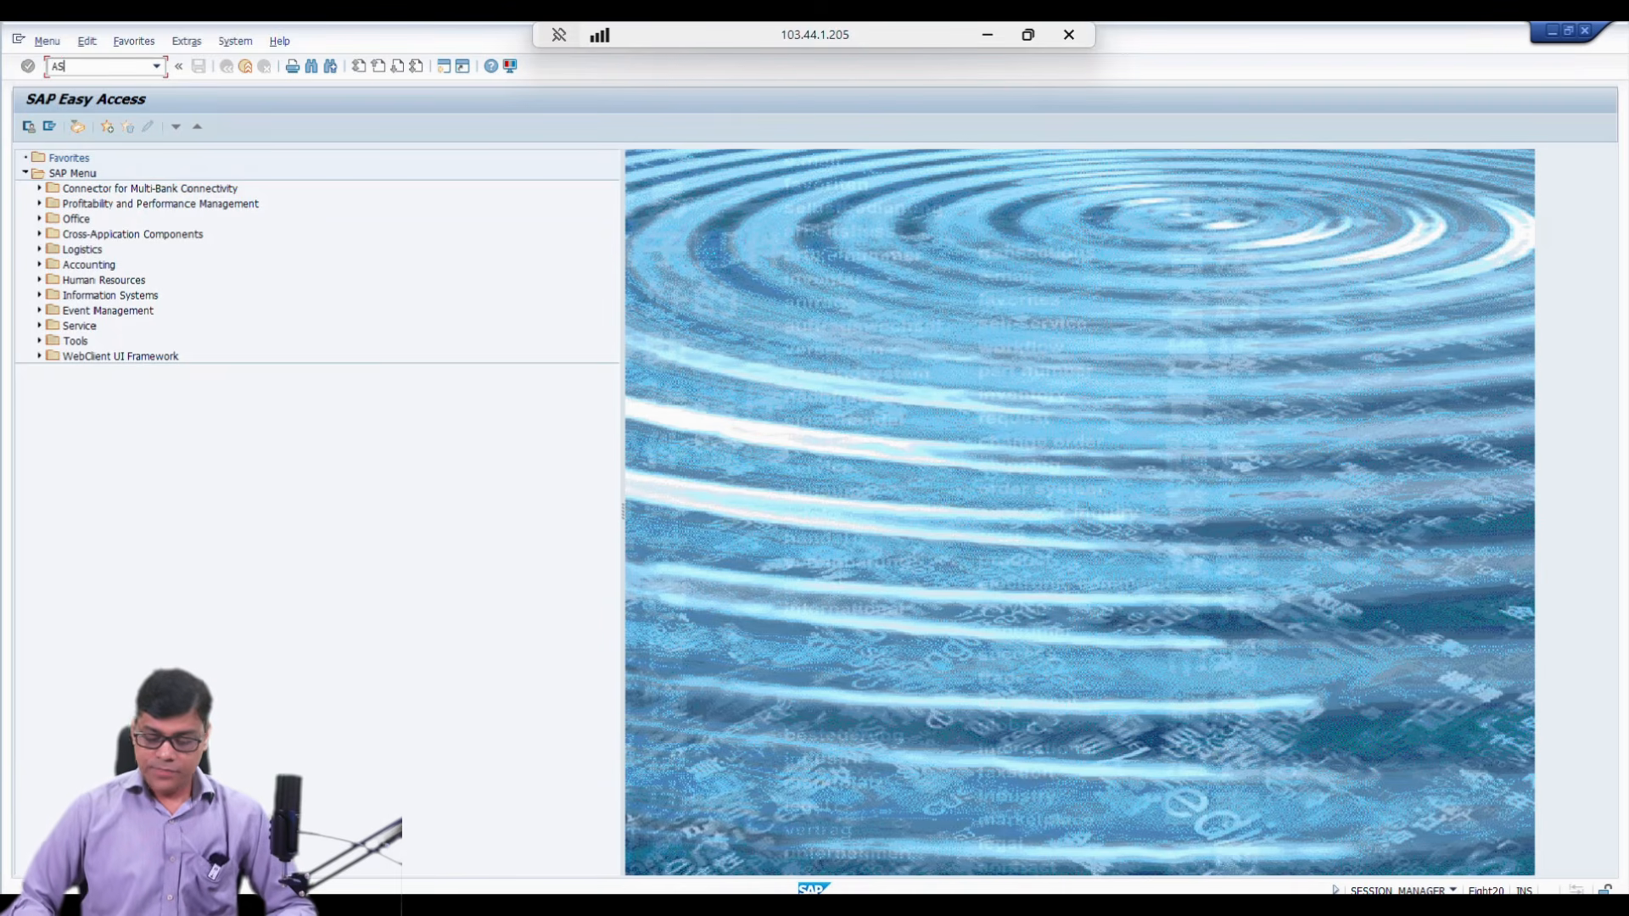
pyautogui.press('Return')
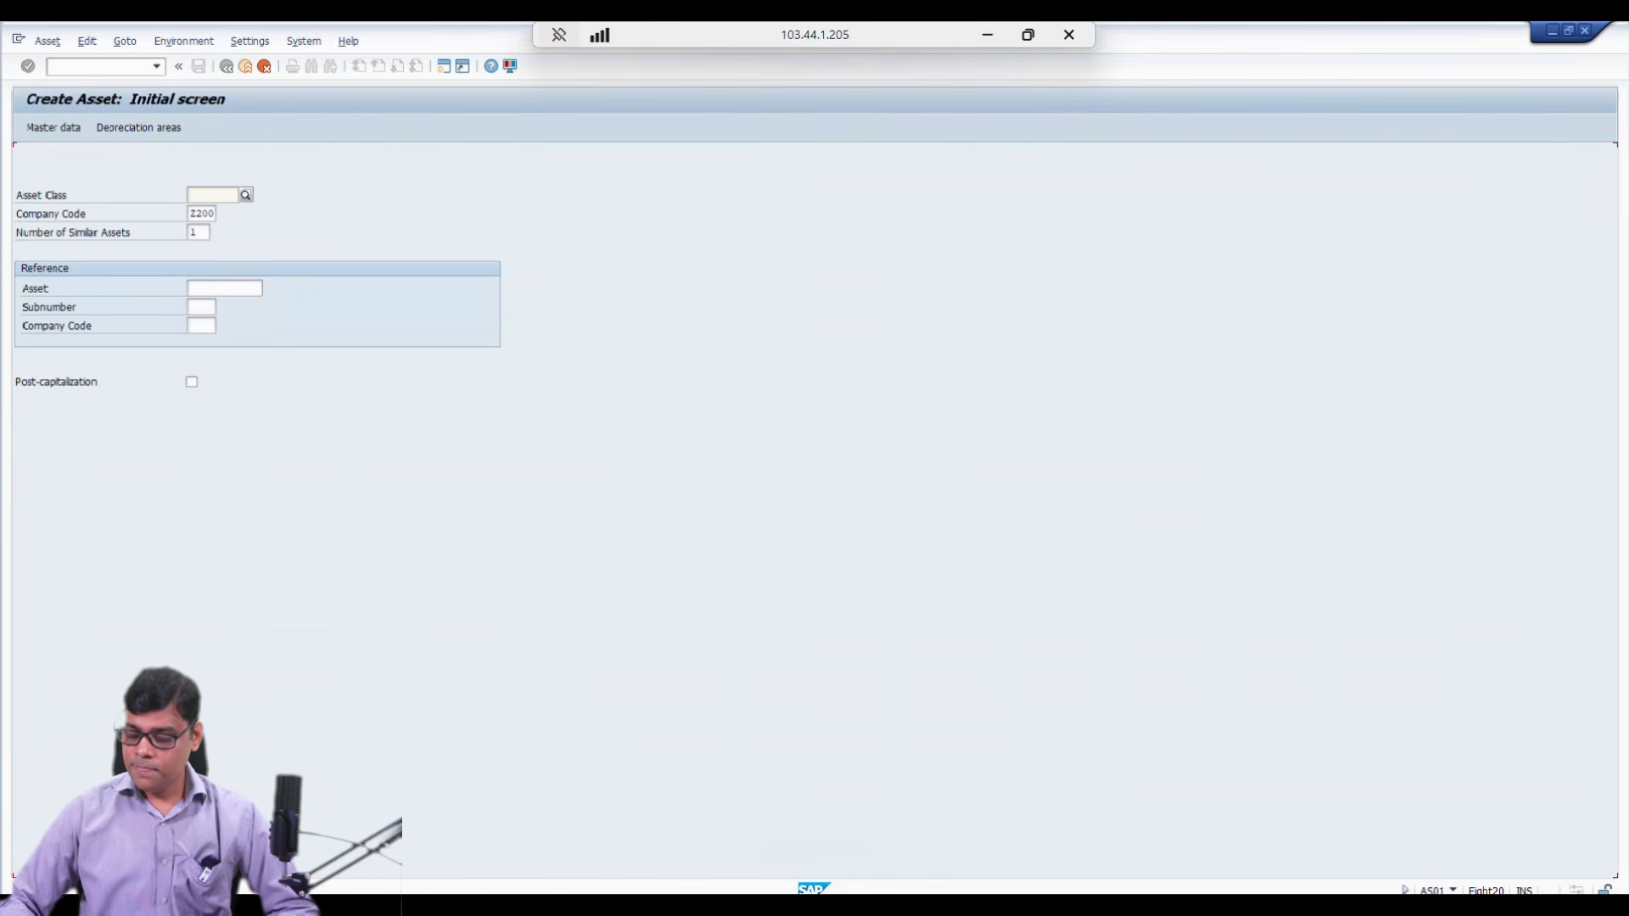
pyautogui.write('8003')
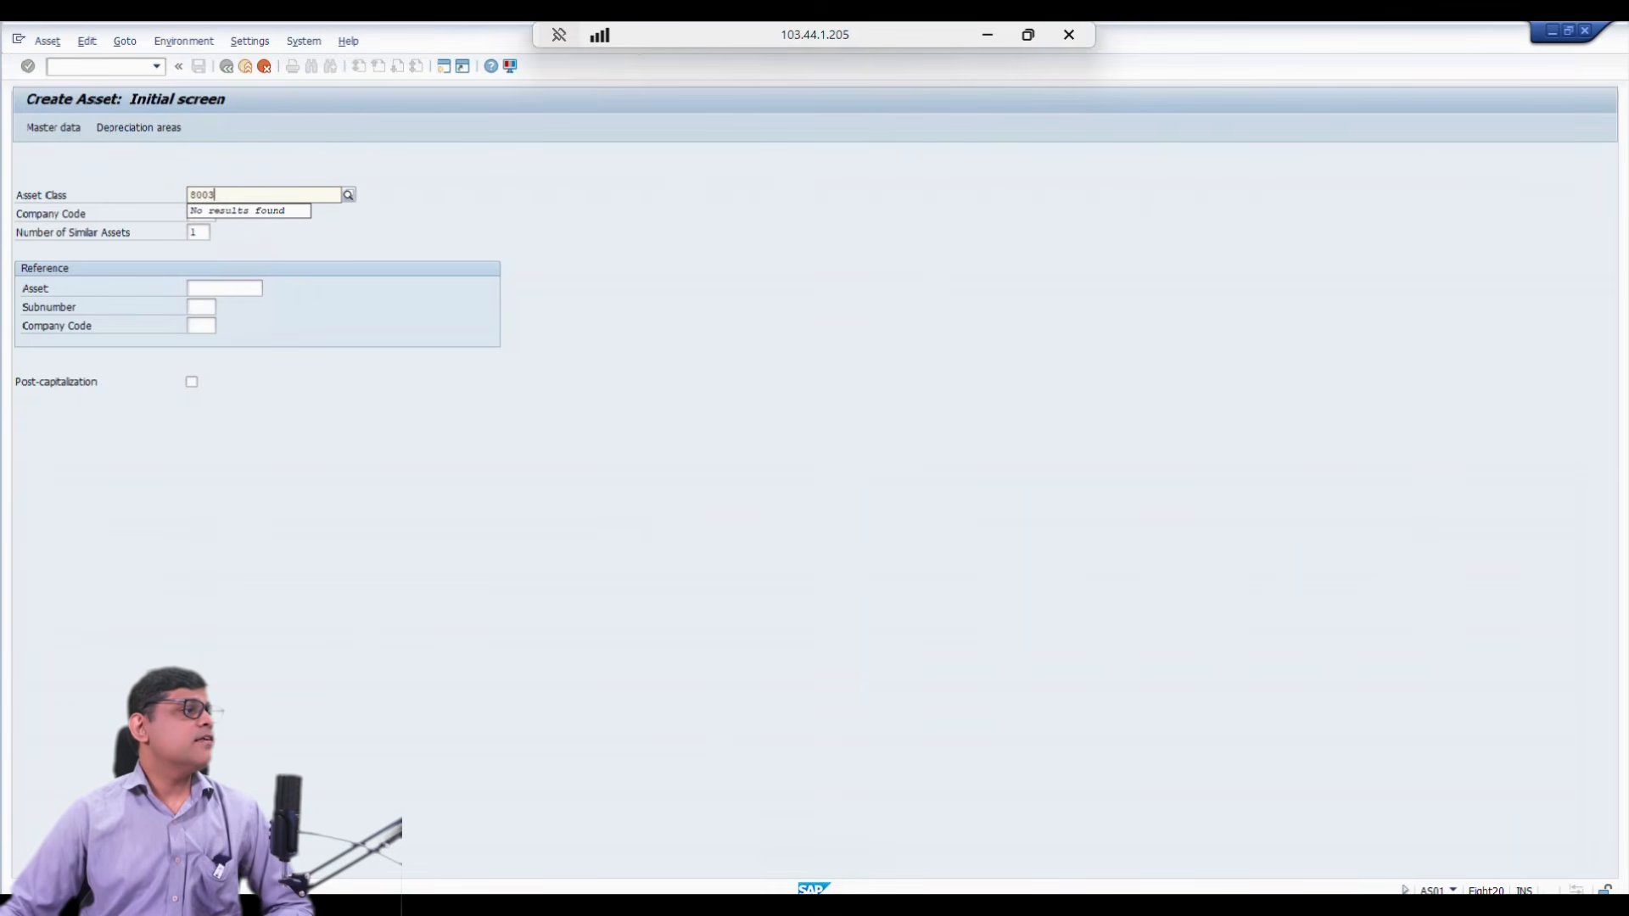
pyautogui.press('BackSpace')
pyautogui.write('03')
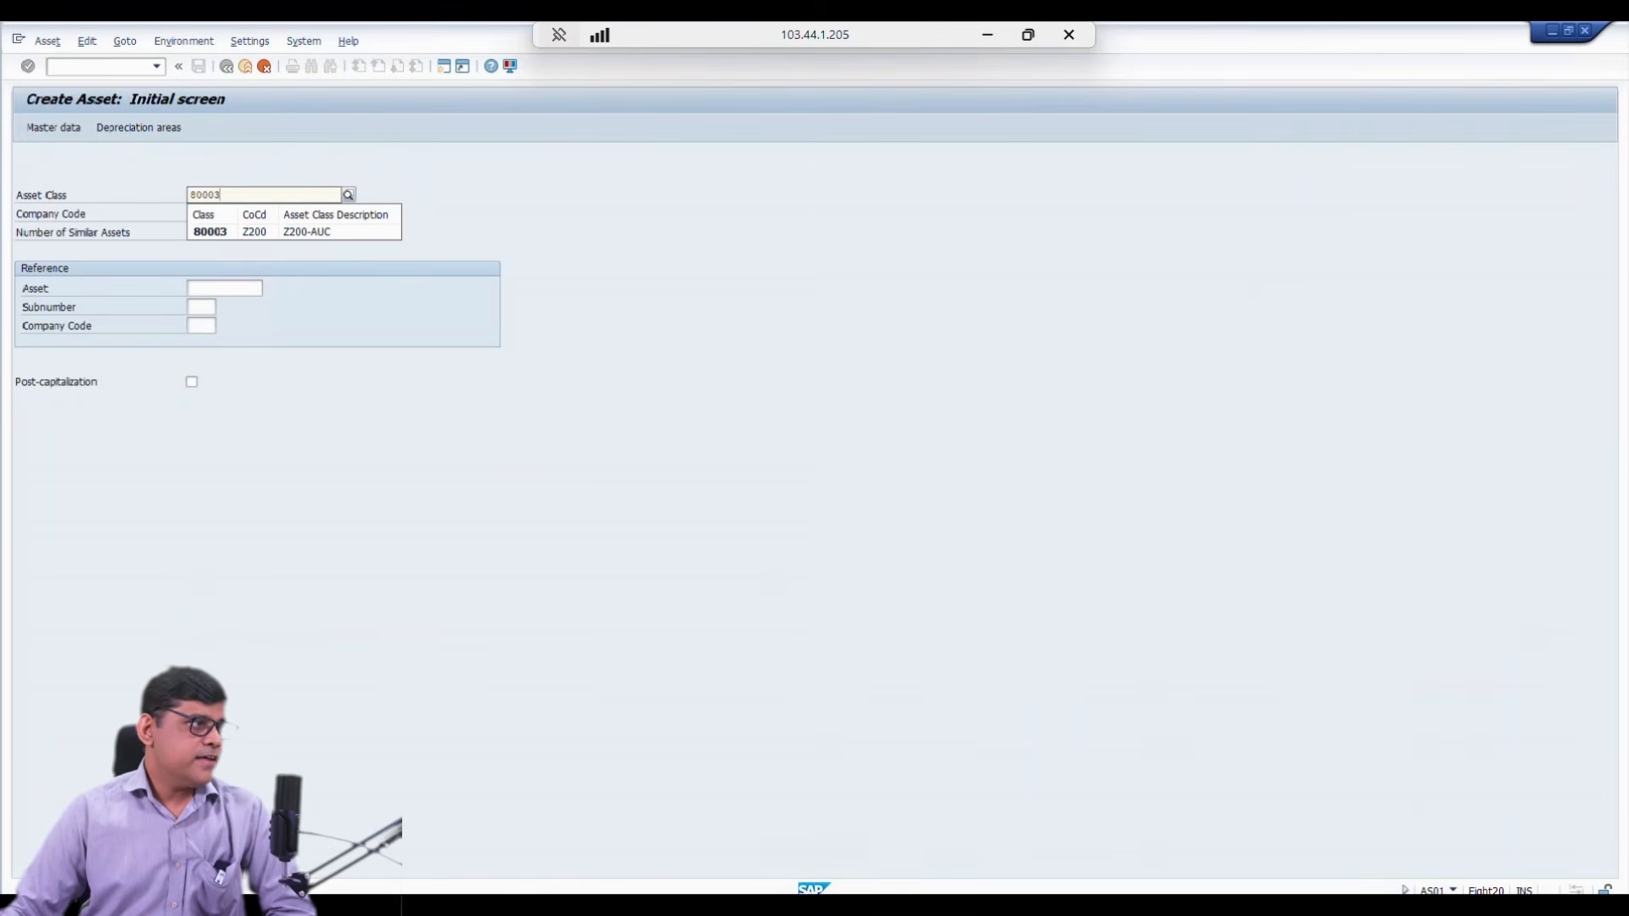
pyautogui.press('Down')
pyautogui.press('Return')
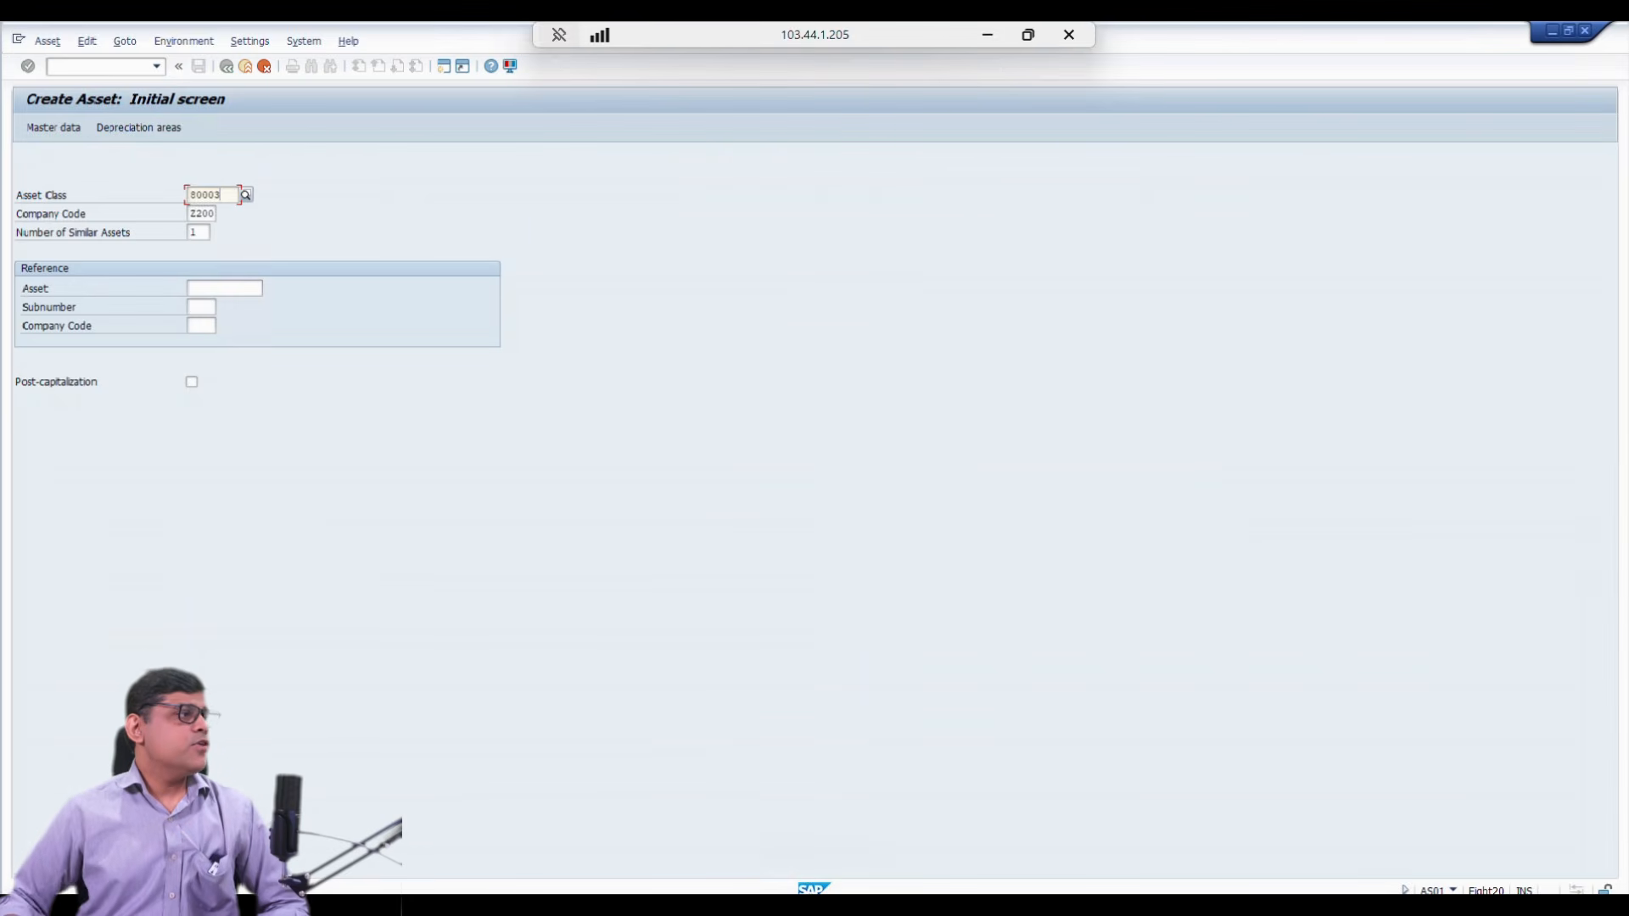
pyautogui.press('Return')
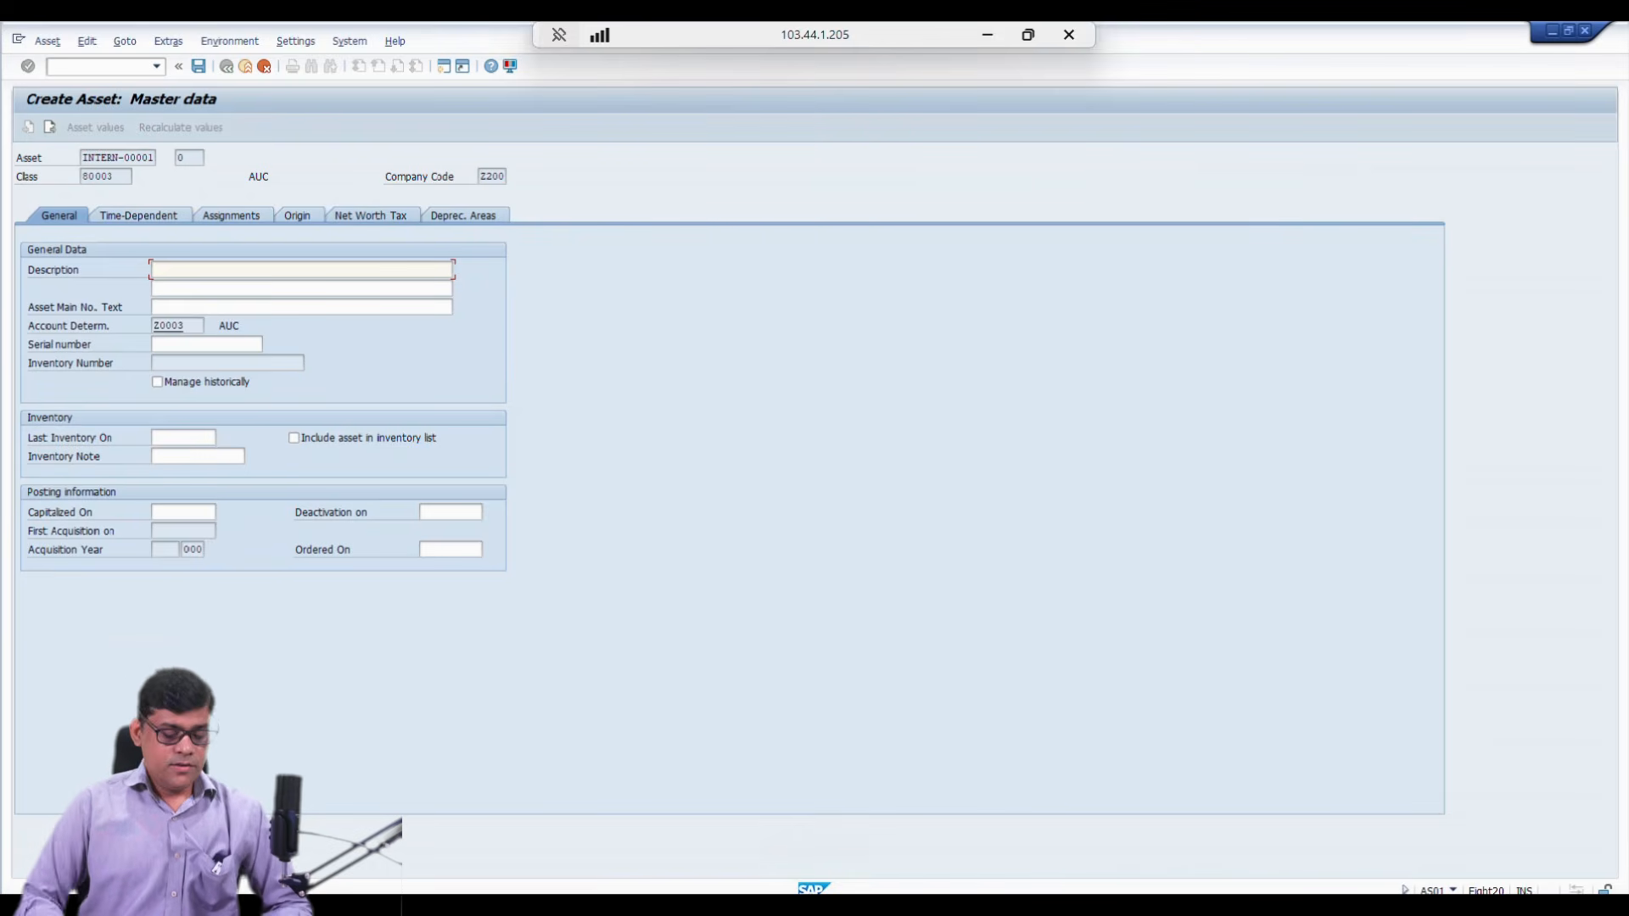
# Step: Enter AUC-Industrial Machine as the description of the new asset under construction
pyautogui.write('auxc')
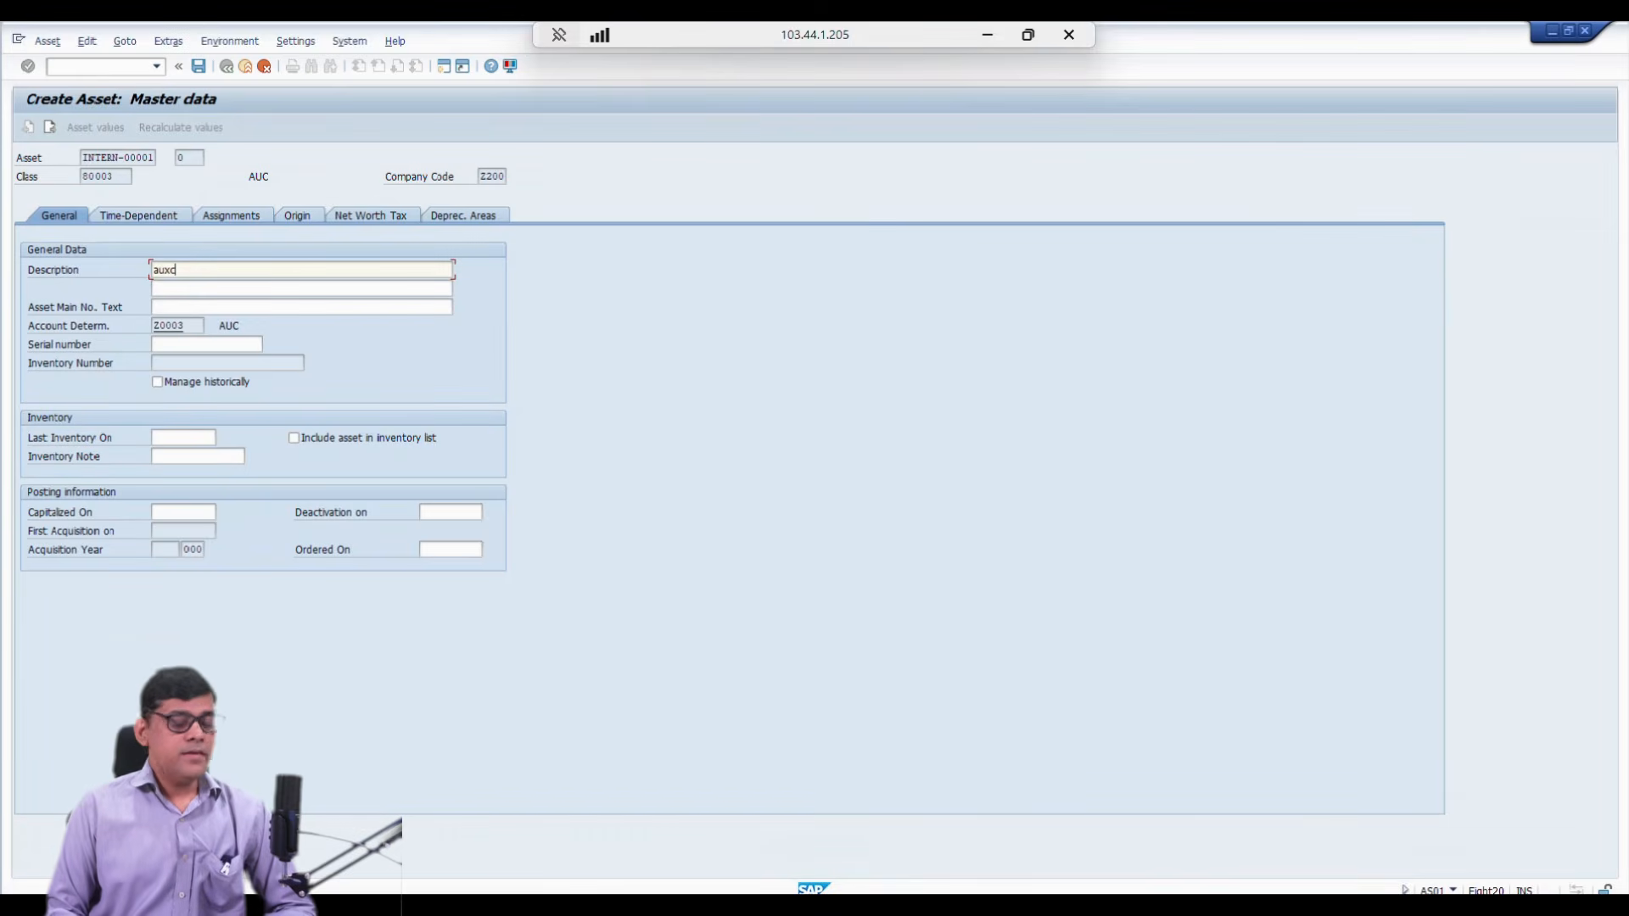
pyautogui.press('BackSpace')
pyautogui.press('BackSpace')
pyautogui.press('BackSpace')
pyautogui.press('BackSpace')
pyautogui.write('AUC-')
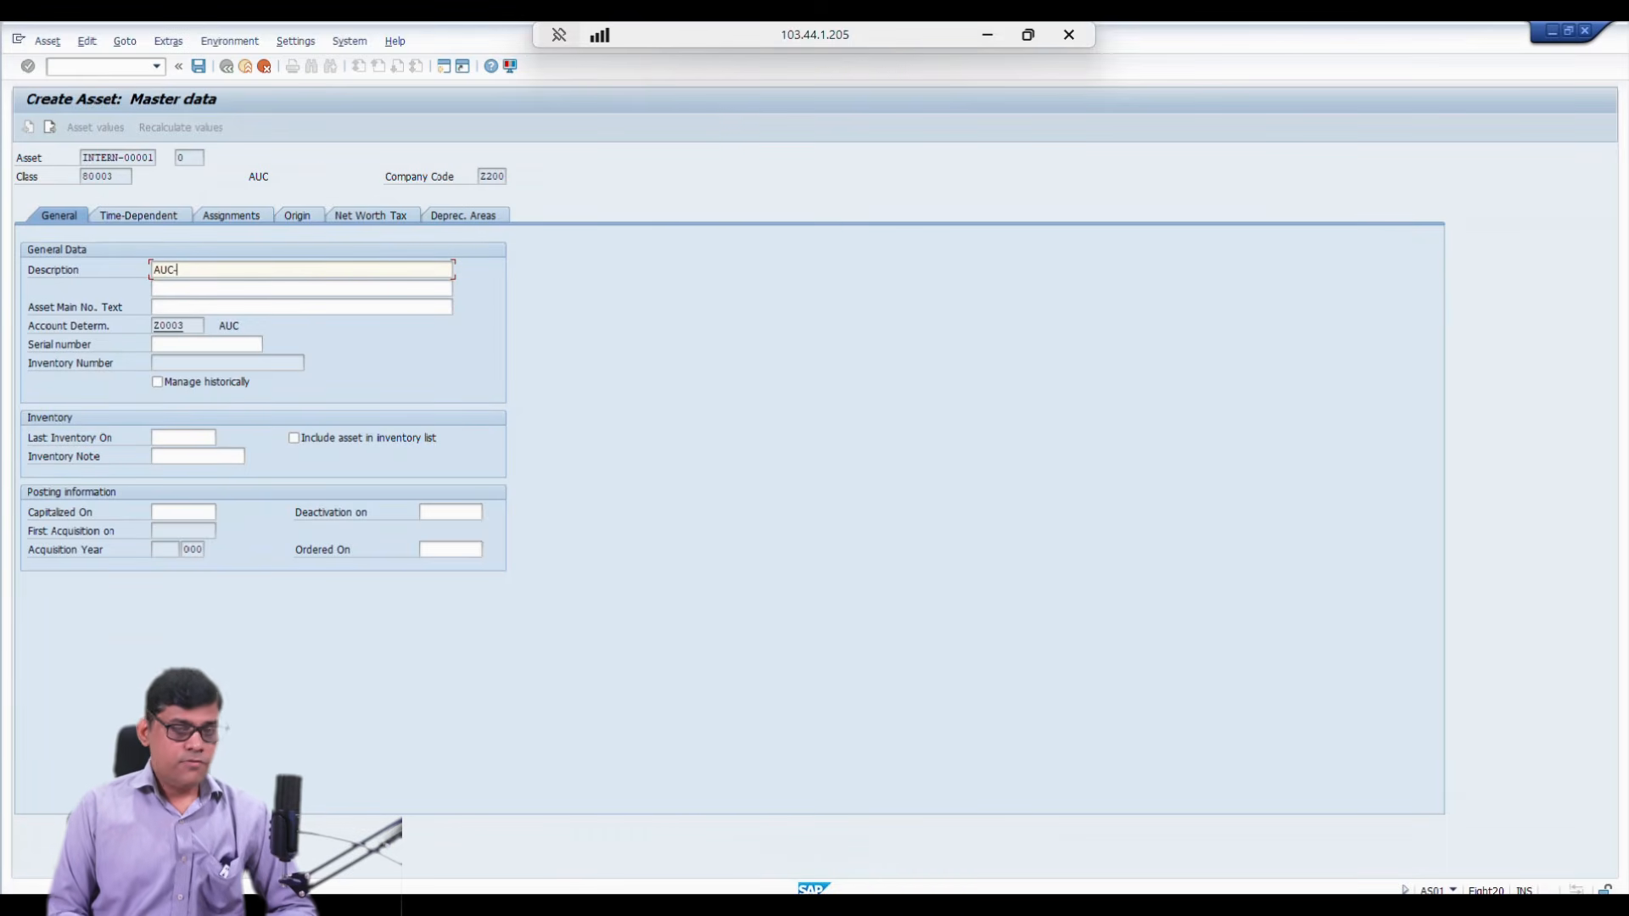
pyautogui.write('Ind')
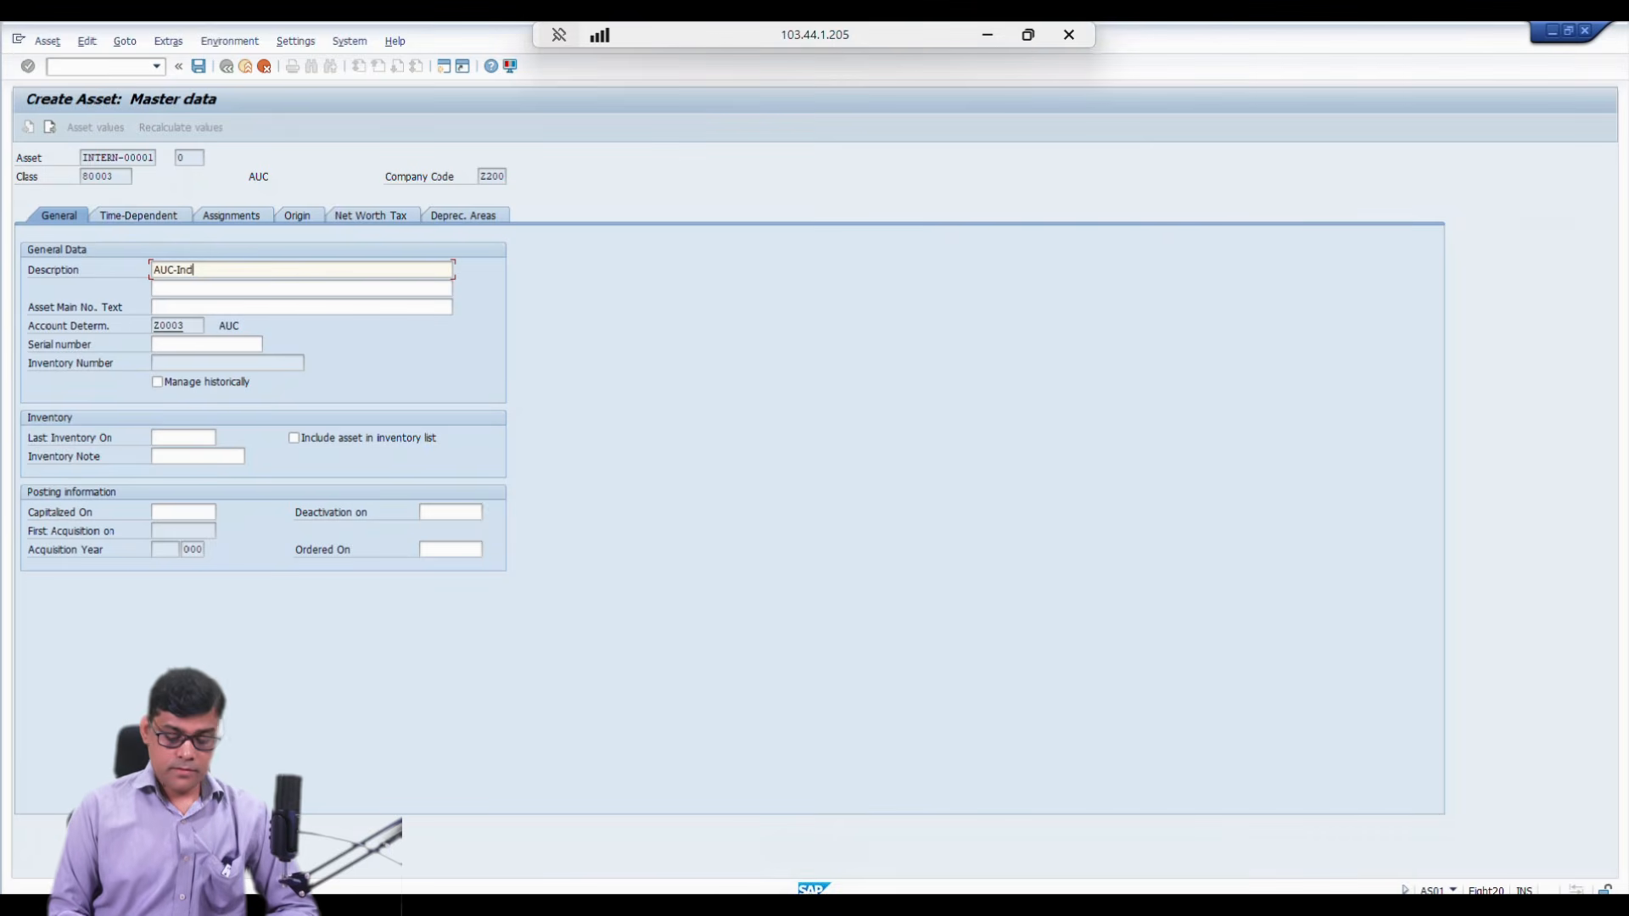
pyautogui.write('ustrial Ma')
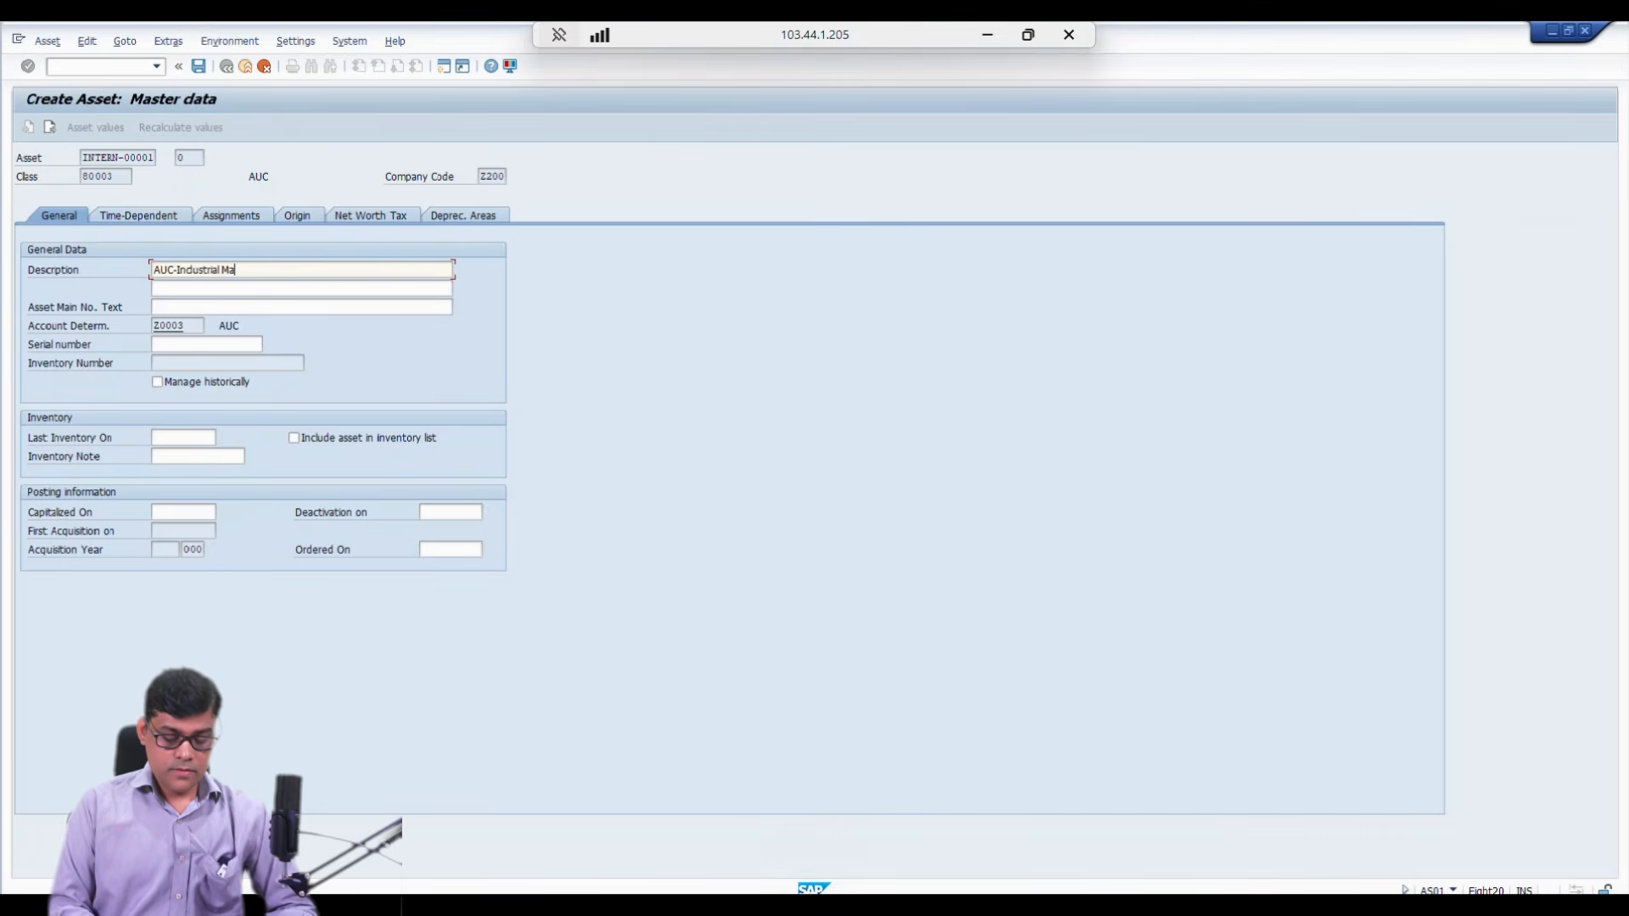
pyautogui.write('chine')
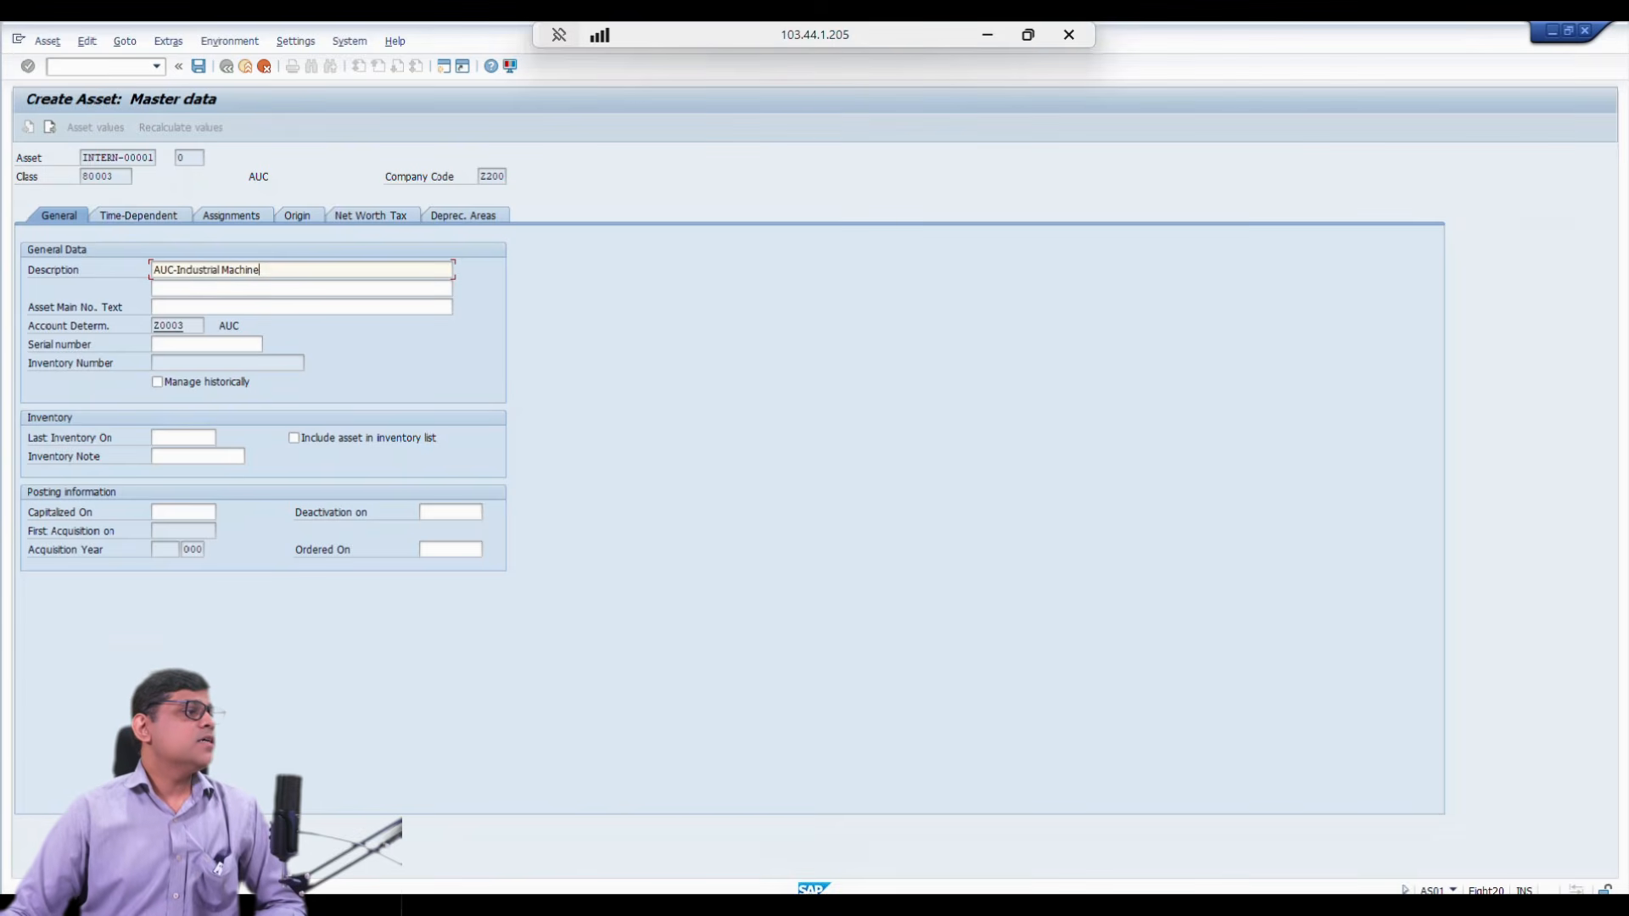
# Step: Copy AUC-Industrial Machine into the second description line and save the asset under construction
pyautogui.hotkey('shift', 'Home')
pyautogui.hotkey('ctrl', 'c')
pyautogui.press('Tab')
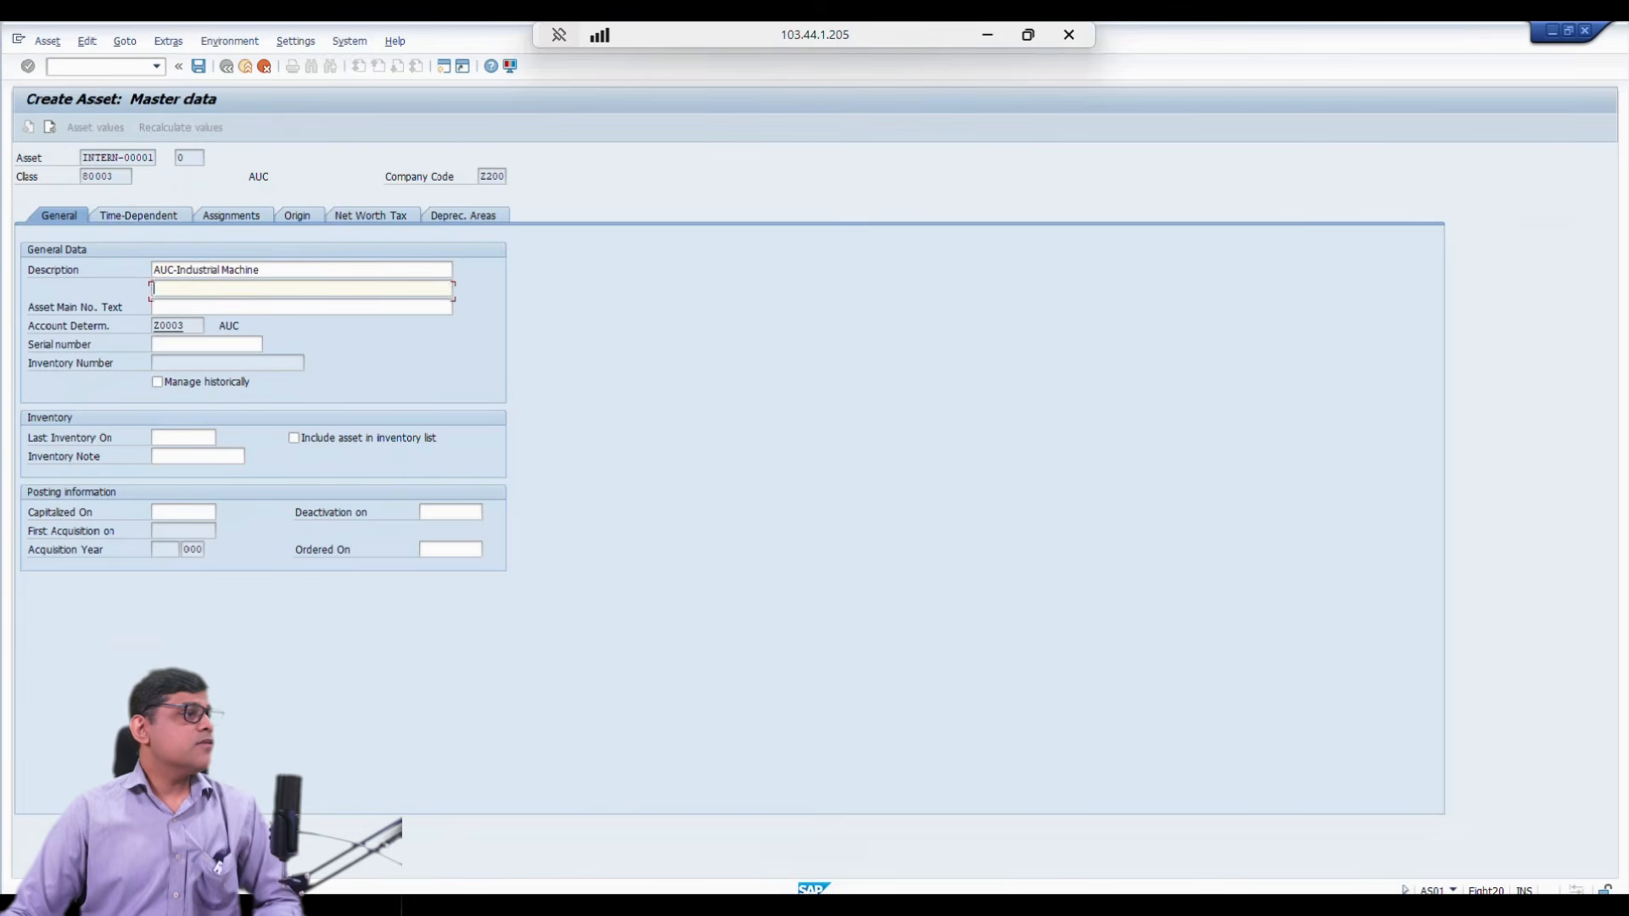
pyautogui.hotkey('ctrl', 'v')
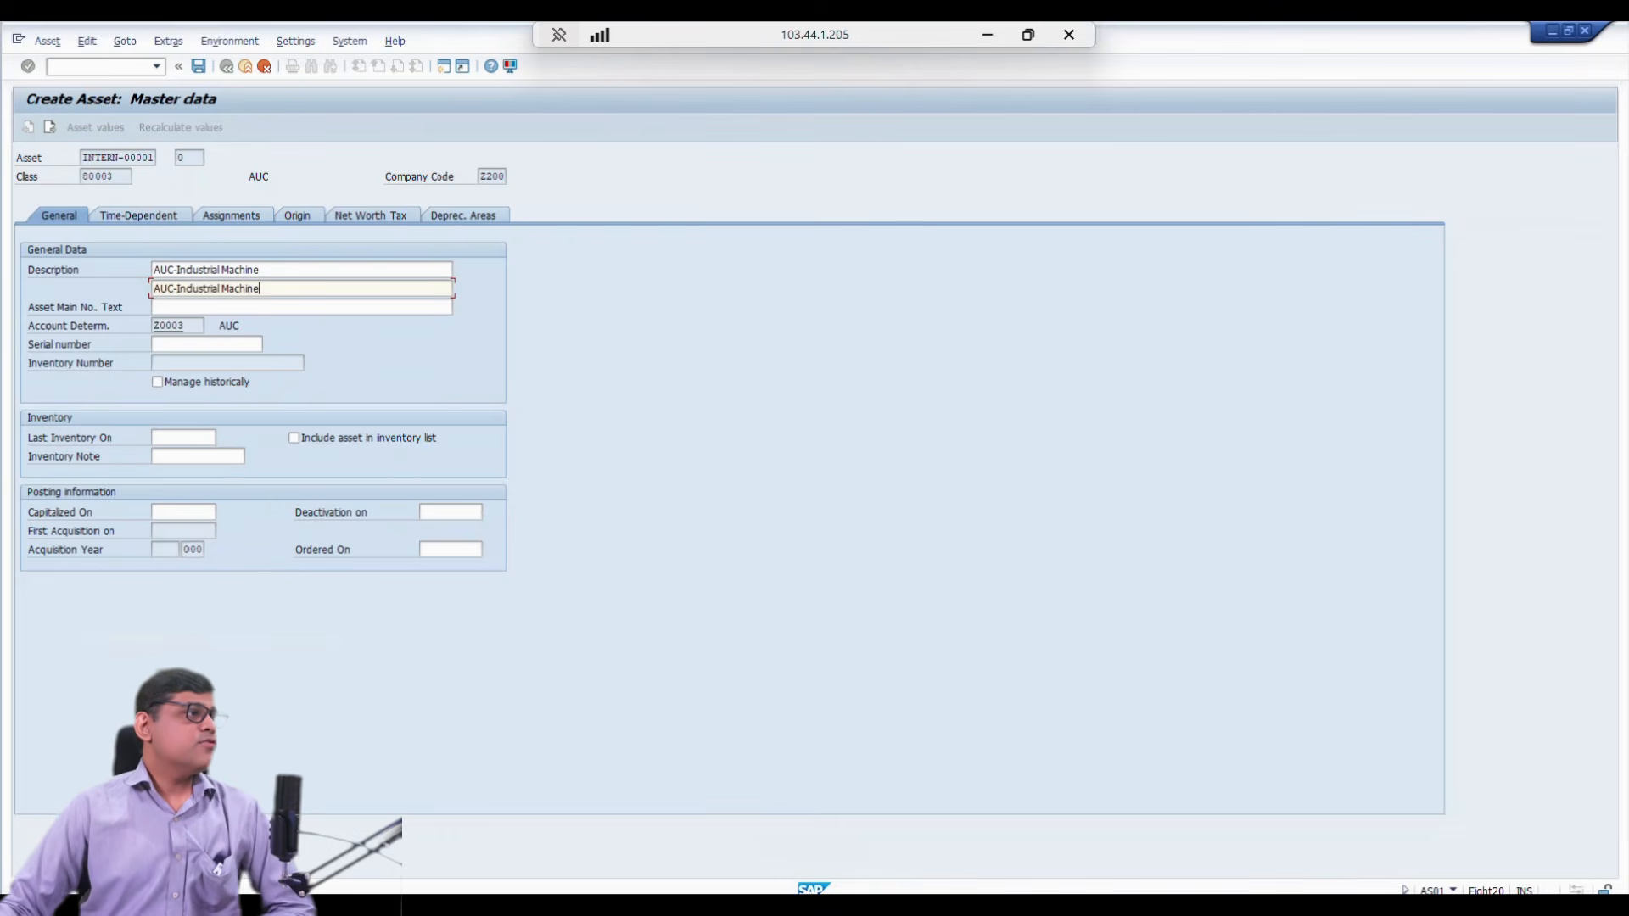
pyautogui.hotkey('ctrl', 's')
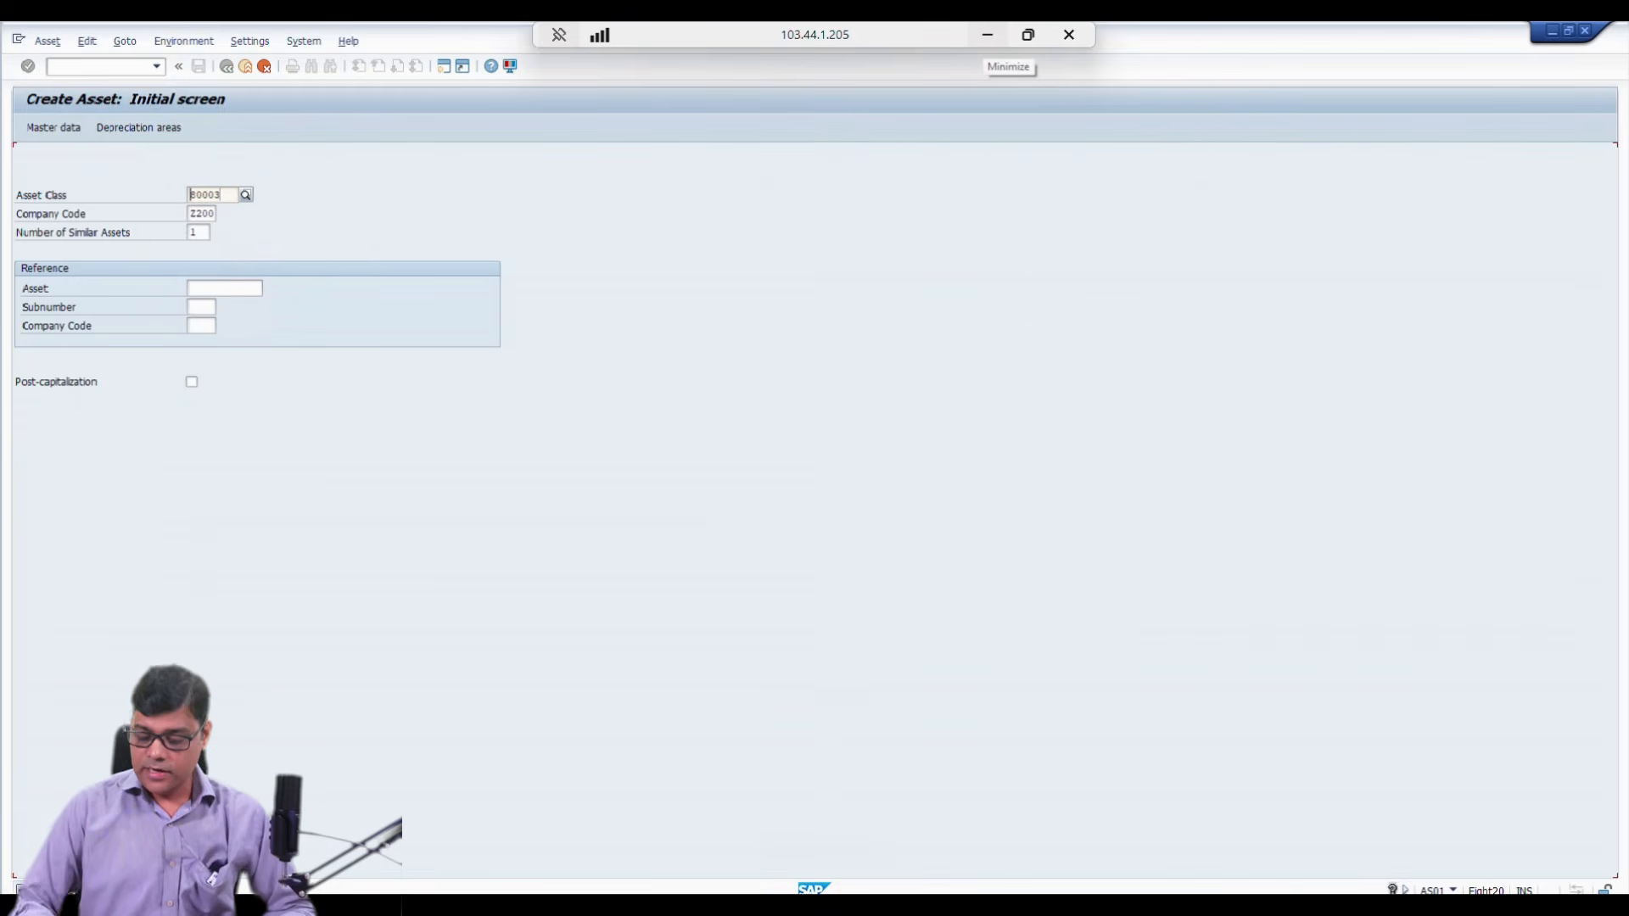
# Step: Open the master data for another new asset using asset class 80001 in company code Z200
pyautogui.press('Delete')
pyautogui.write('1')
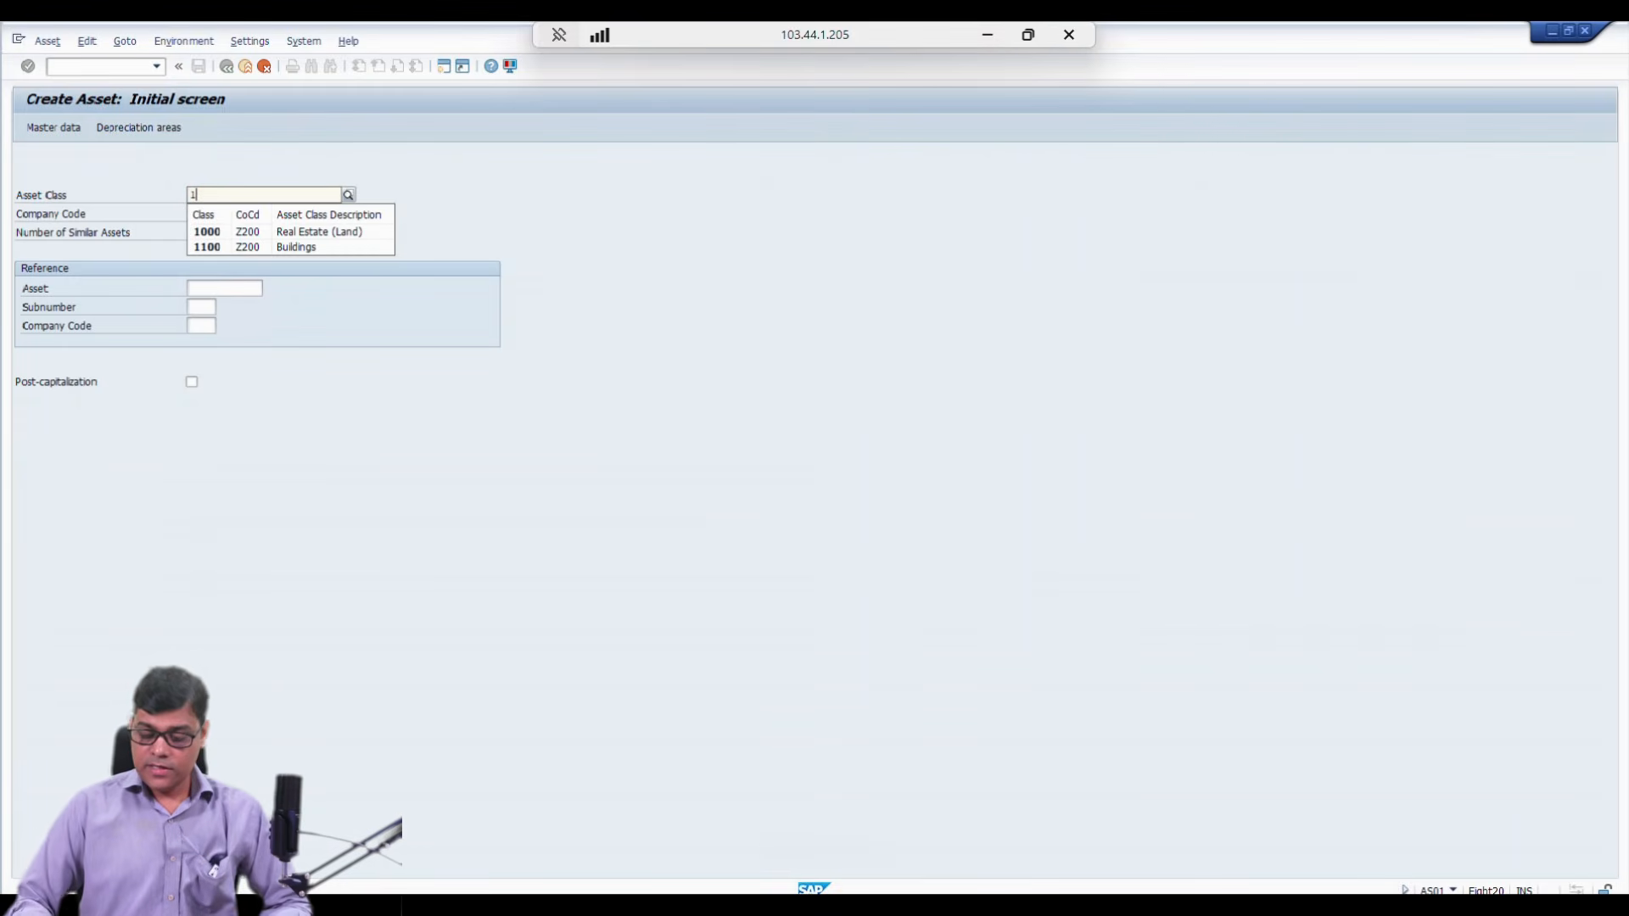
pyautogui.press('BackSpace')
pyautogui.write('8000')
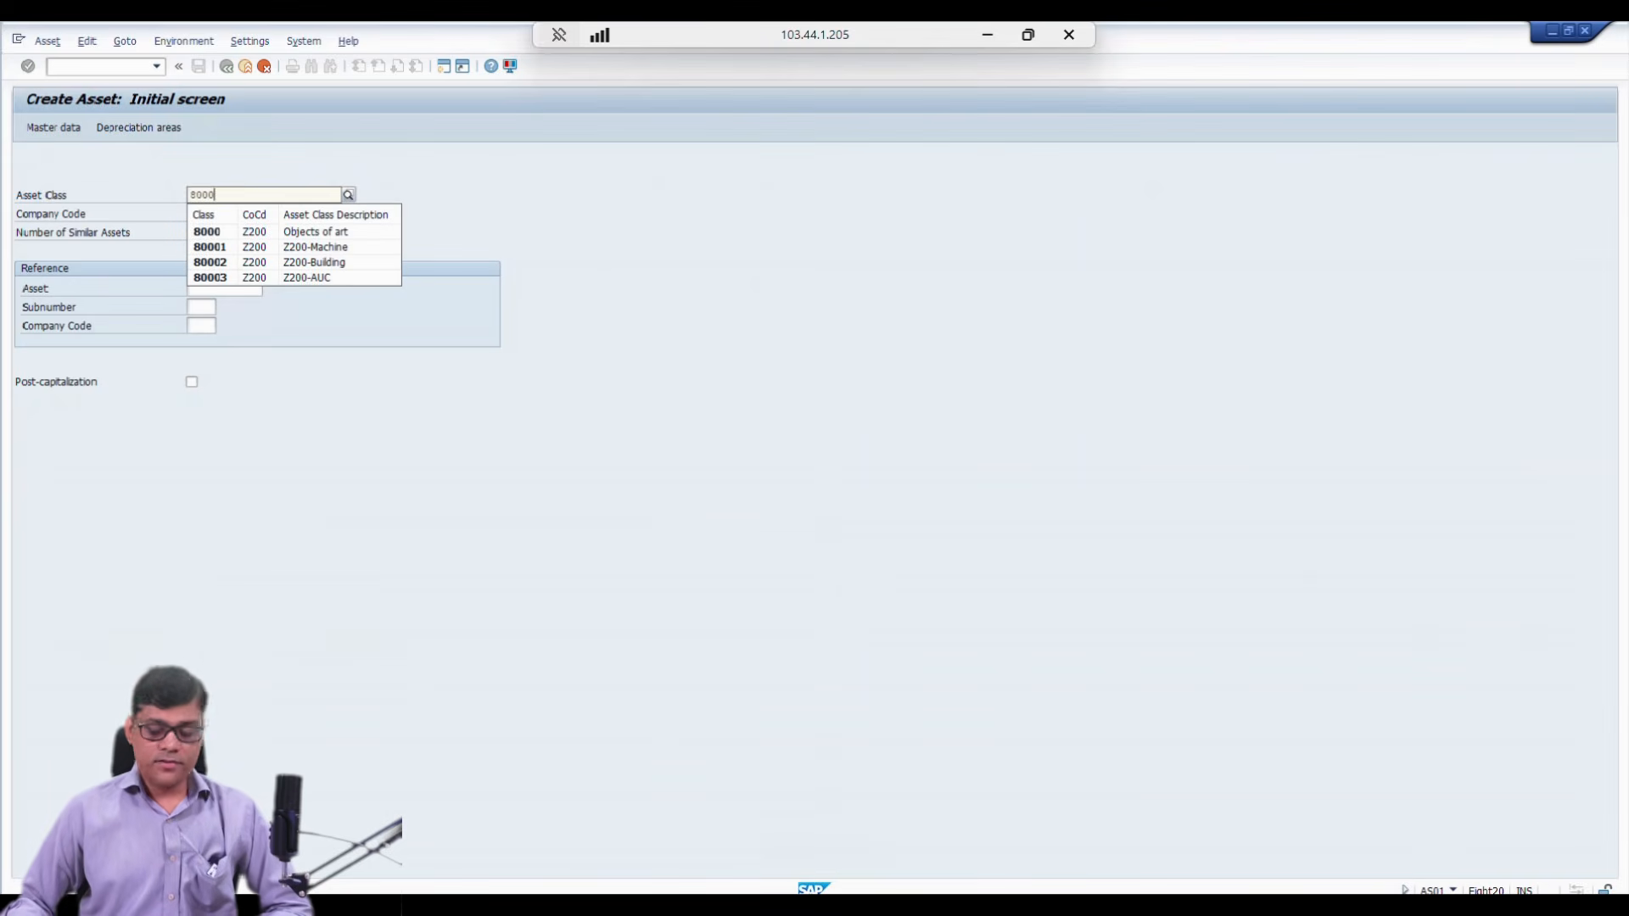
pyautogui.write('1')
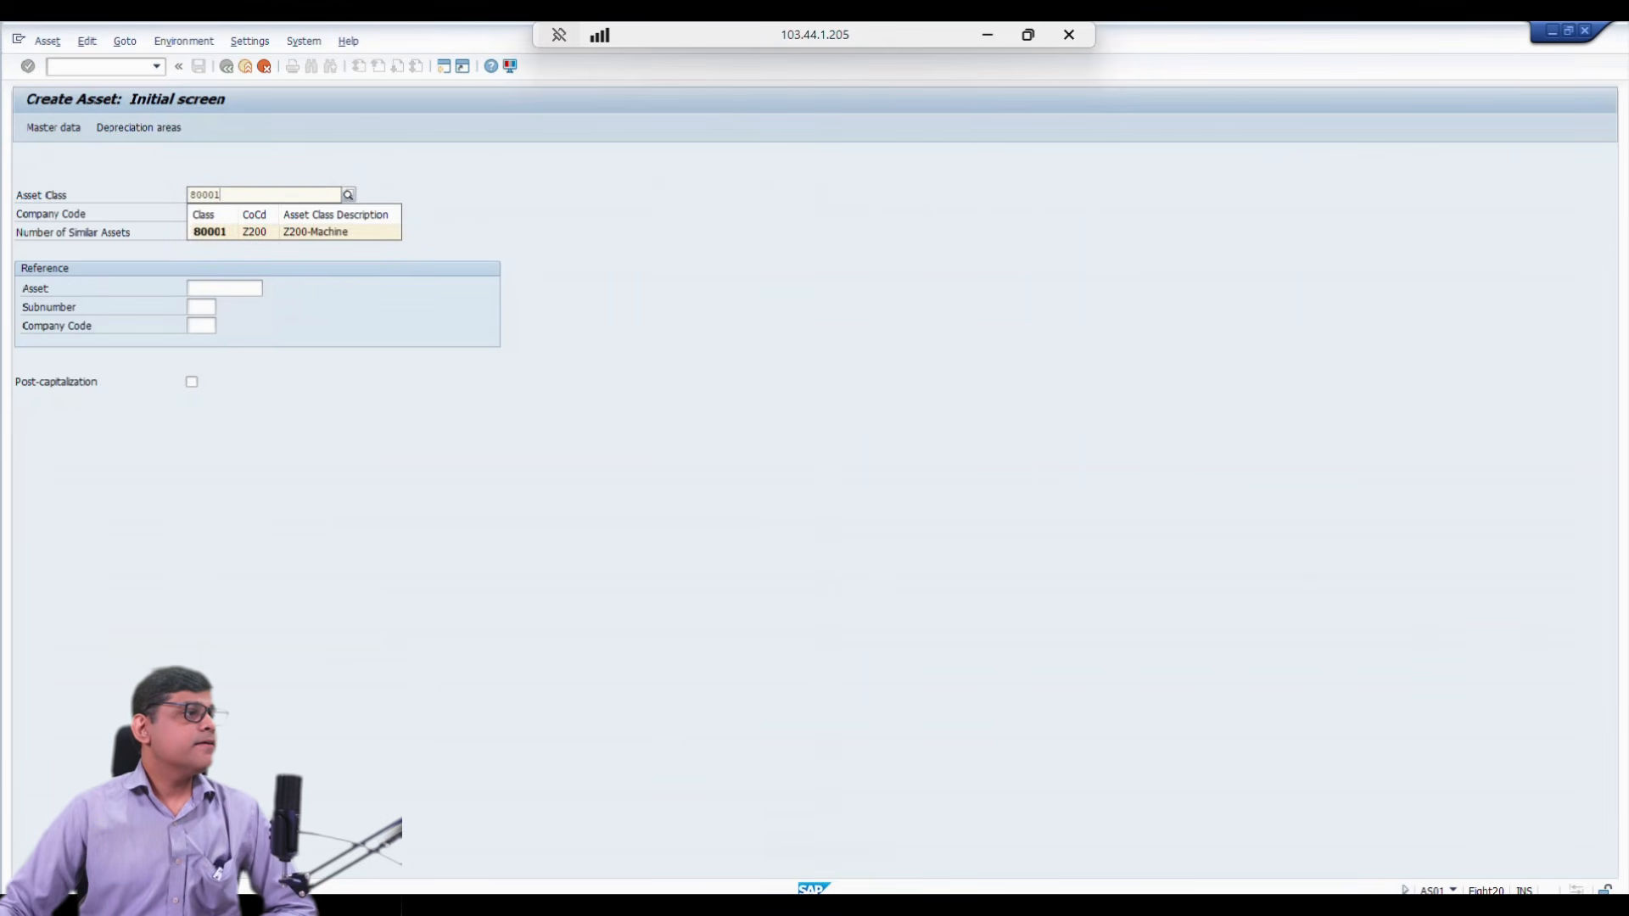
pyautogui.press('Return')
pyautogui.press('Return')
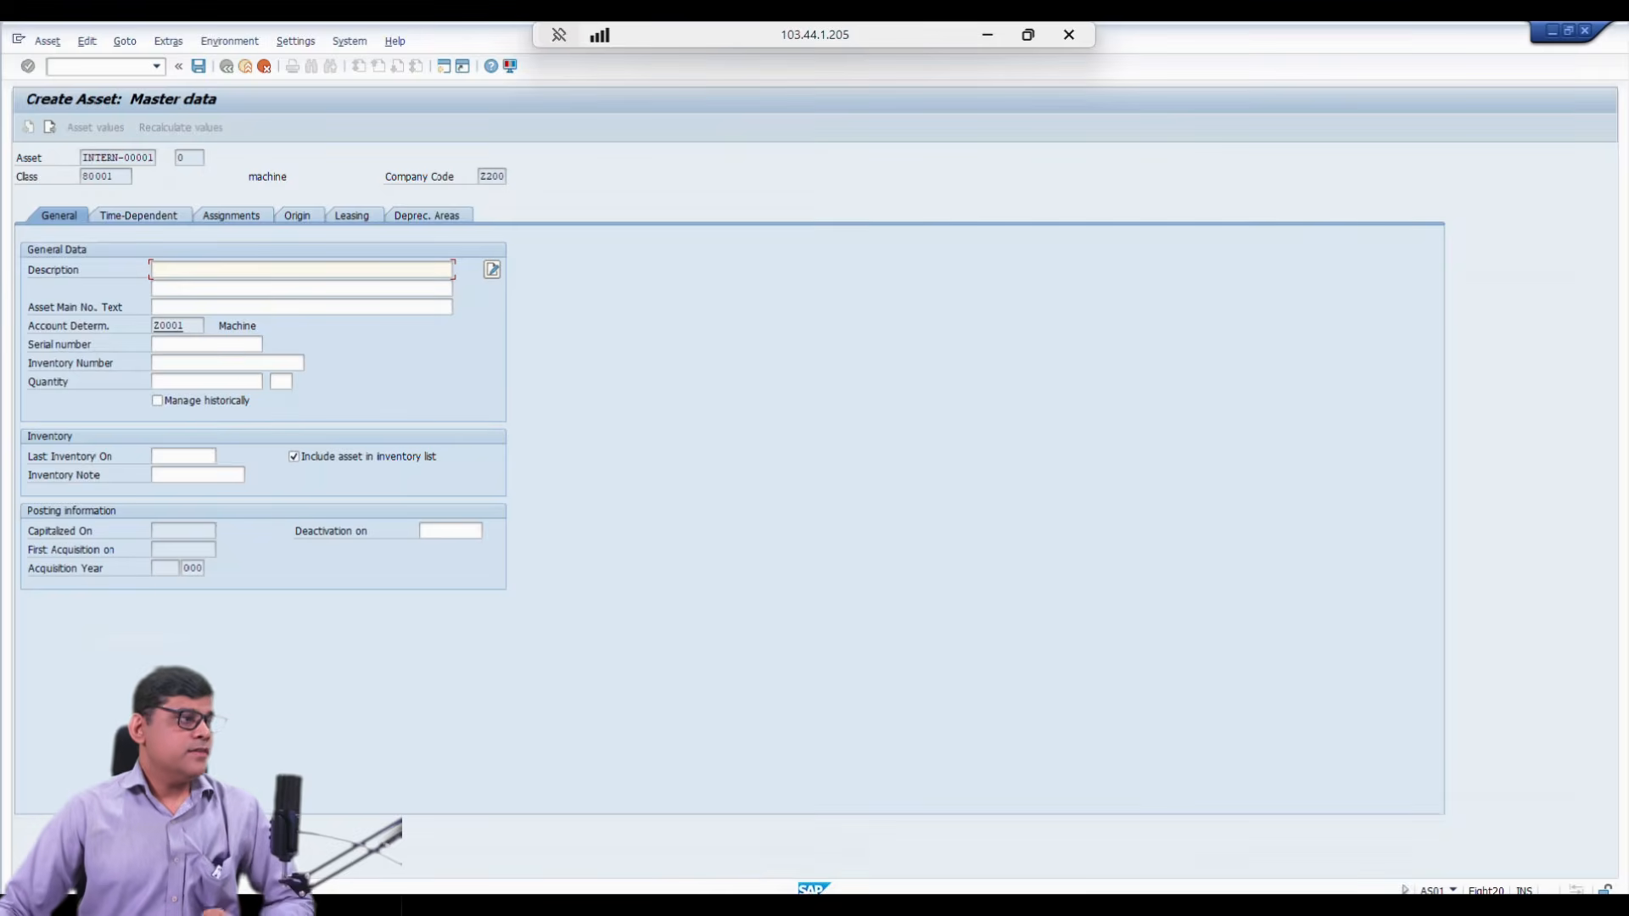
# Step: Enter Industrial Machine in both description lines of the machine asset
pyautogui.write('Indus')
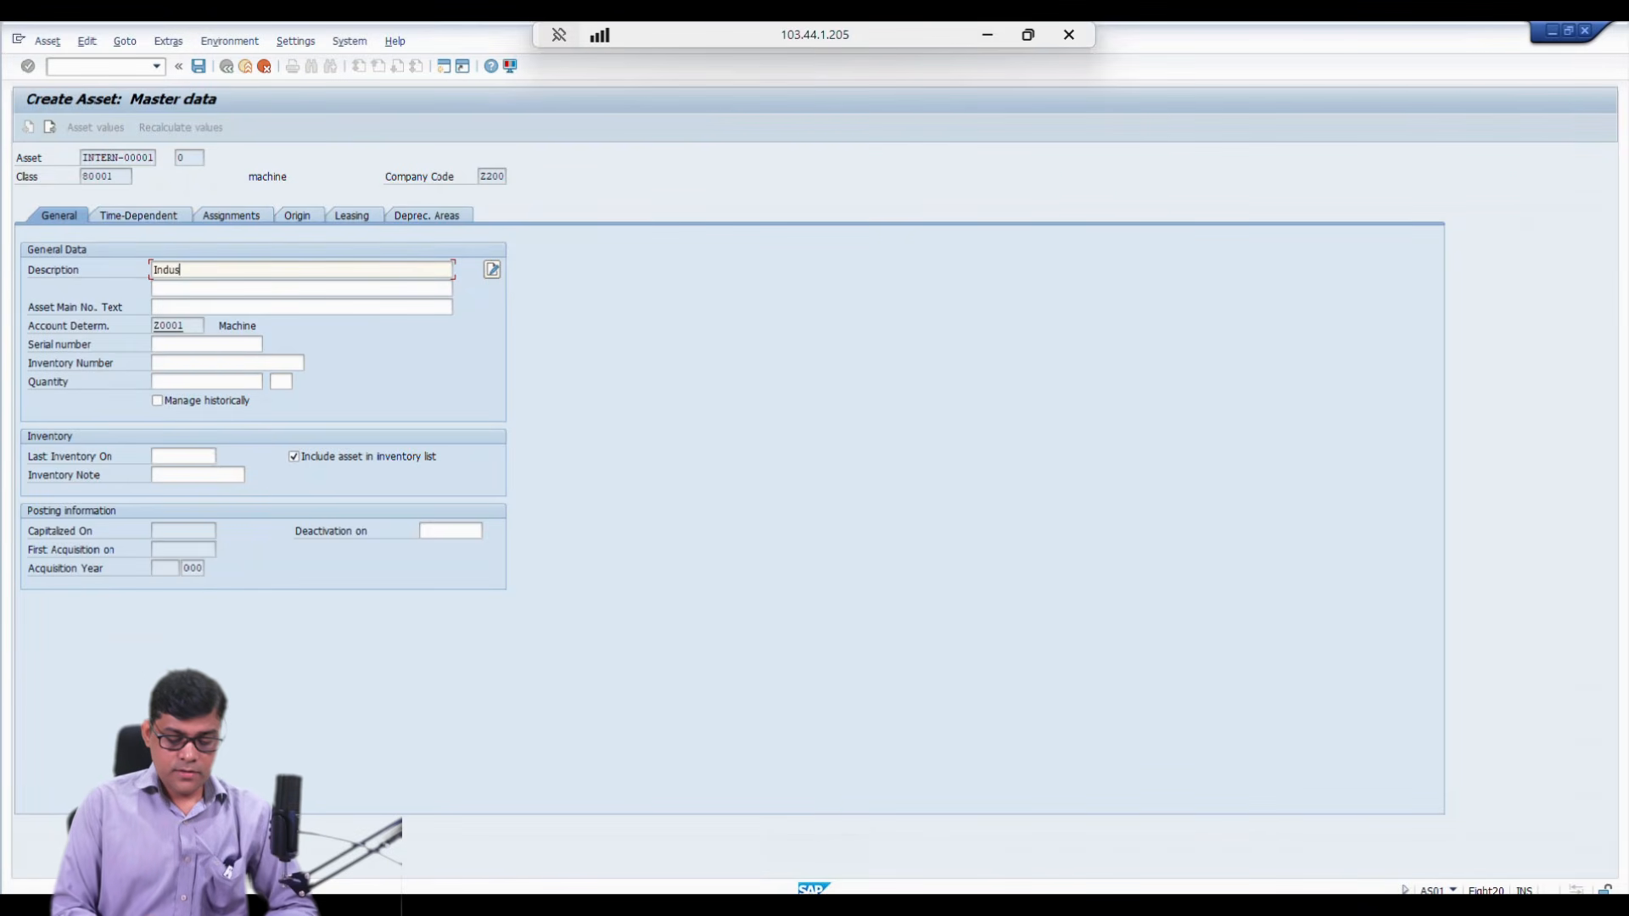
pyautogui.write('trial')
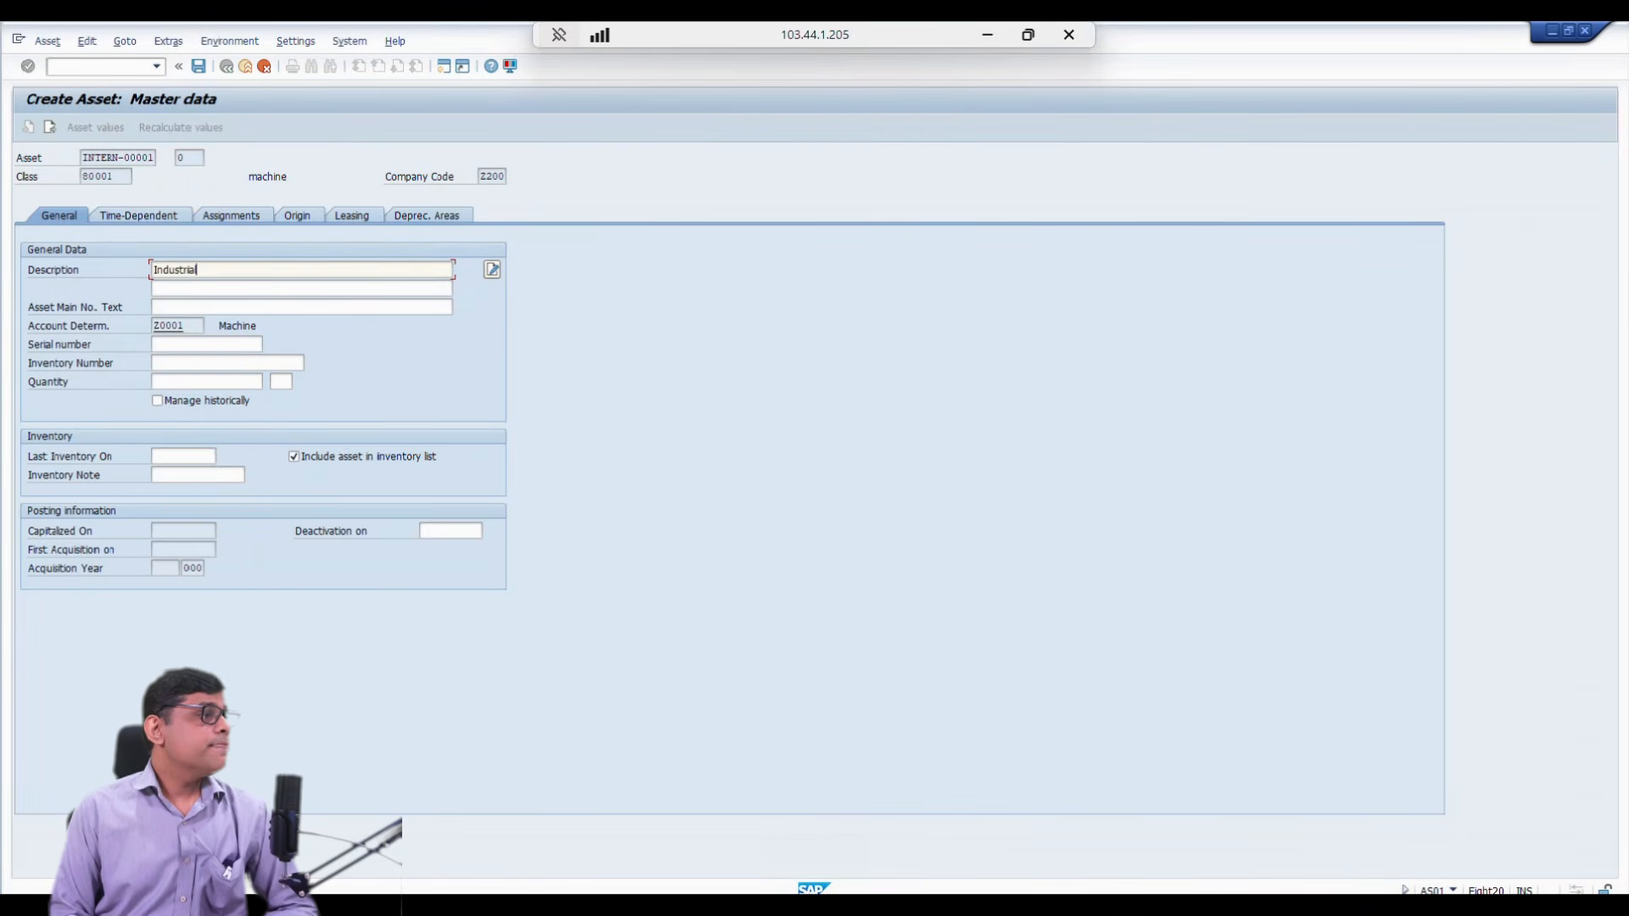
pyautogui.write(' Machine')
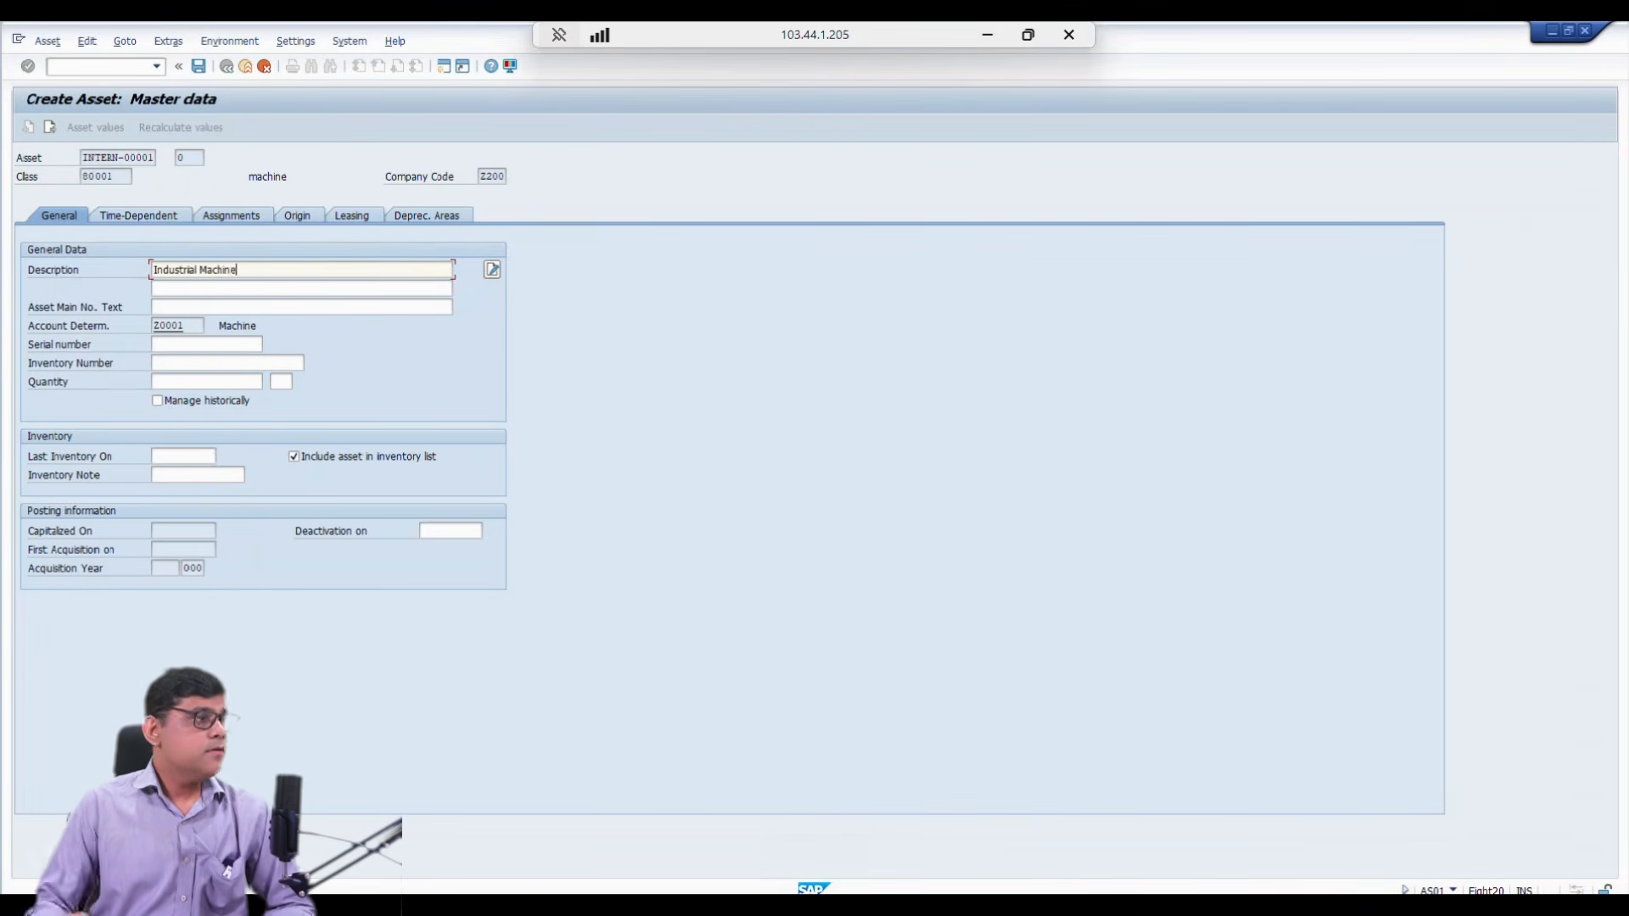
pyautogui.hotkey('ctrl', 'a')
pyautogui.hotkey('ctrl', 'c')
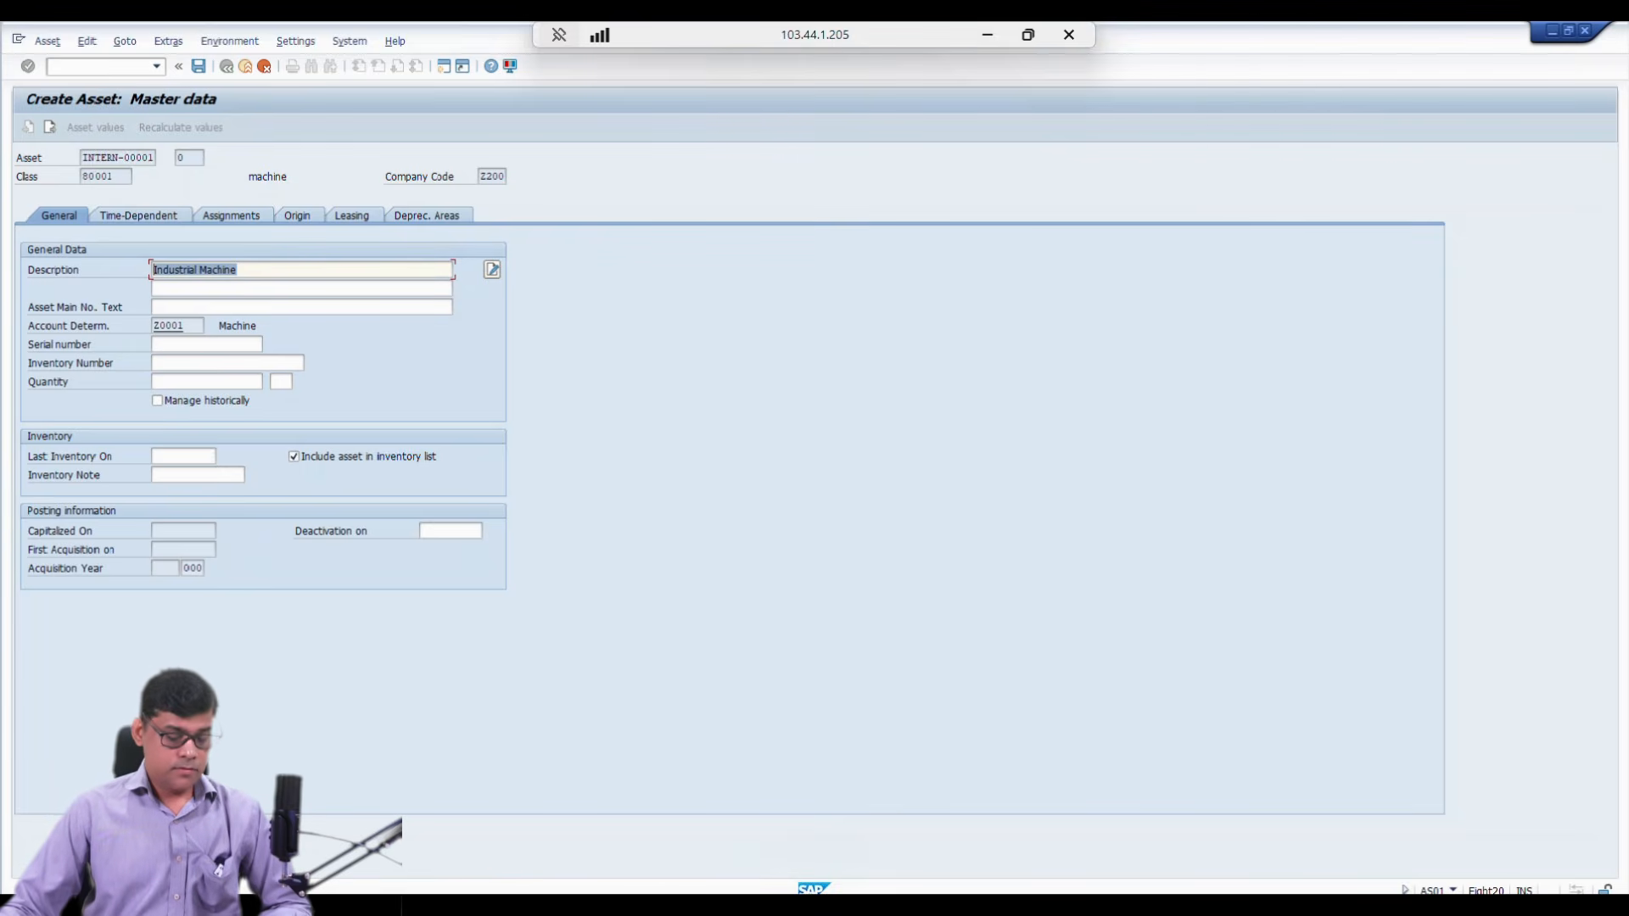
pyautogui.press('Tab')
pyautogui.hotkey('ctrl', 'v')
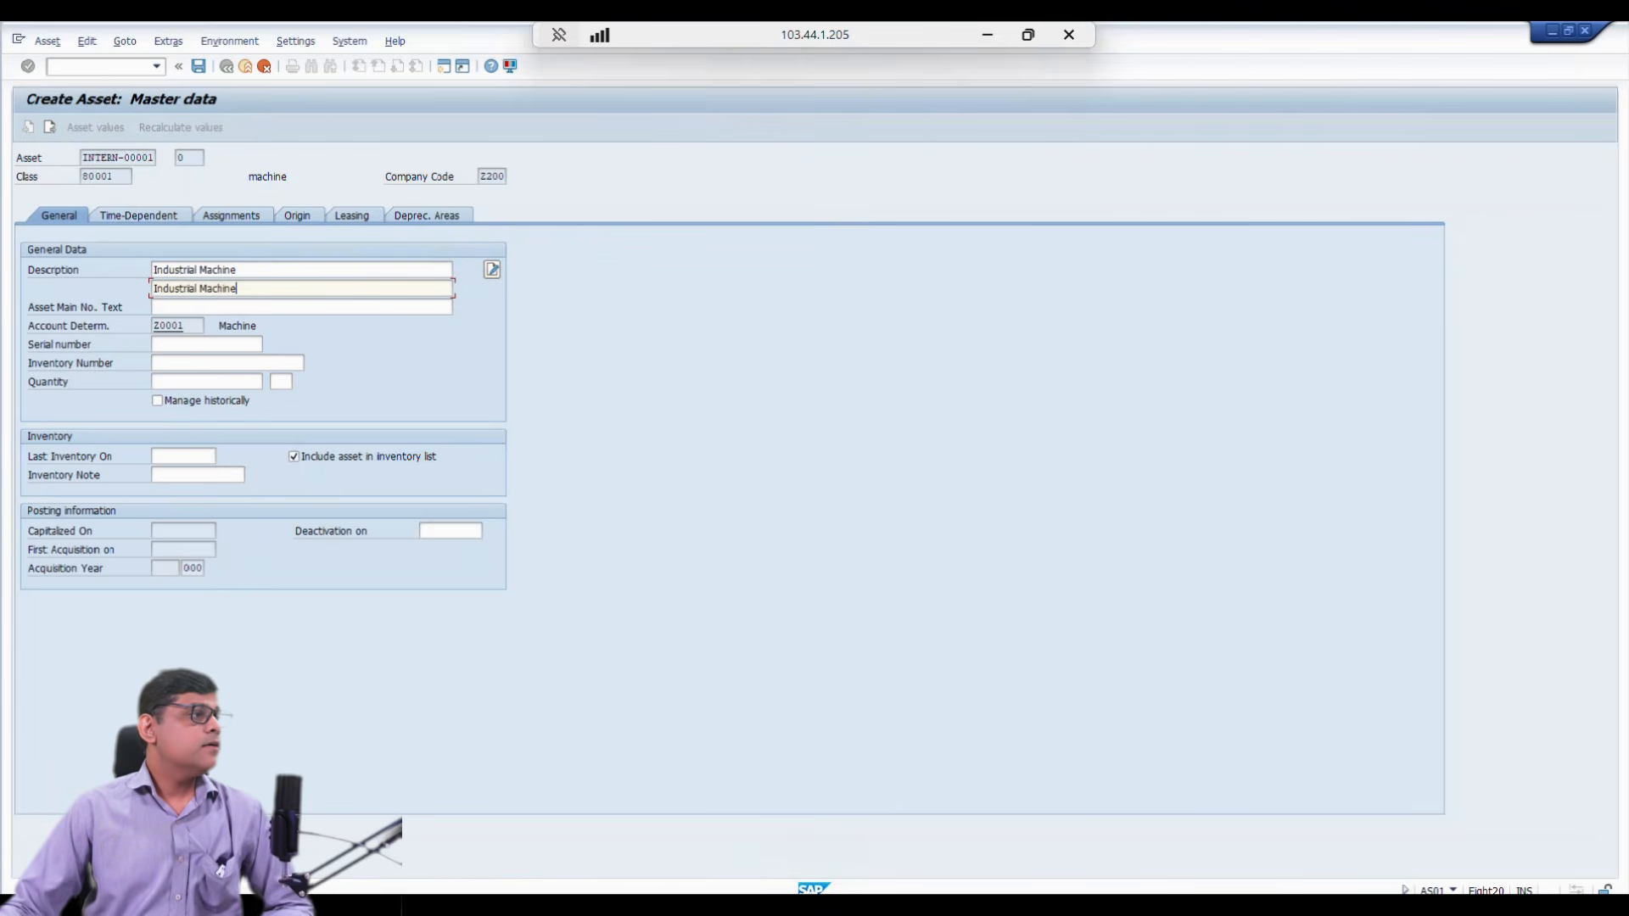
# Step: Assign cost center 1000 (ASSEMBLE) to the machine asset in its time-dependent data
pyautogui.click(138, 216)
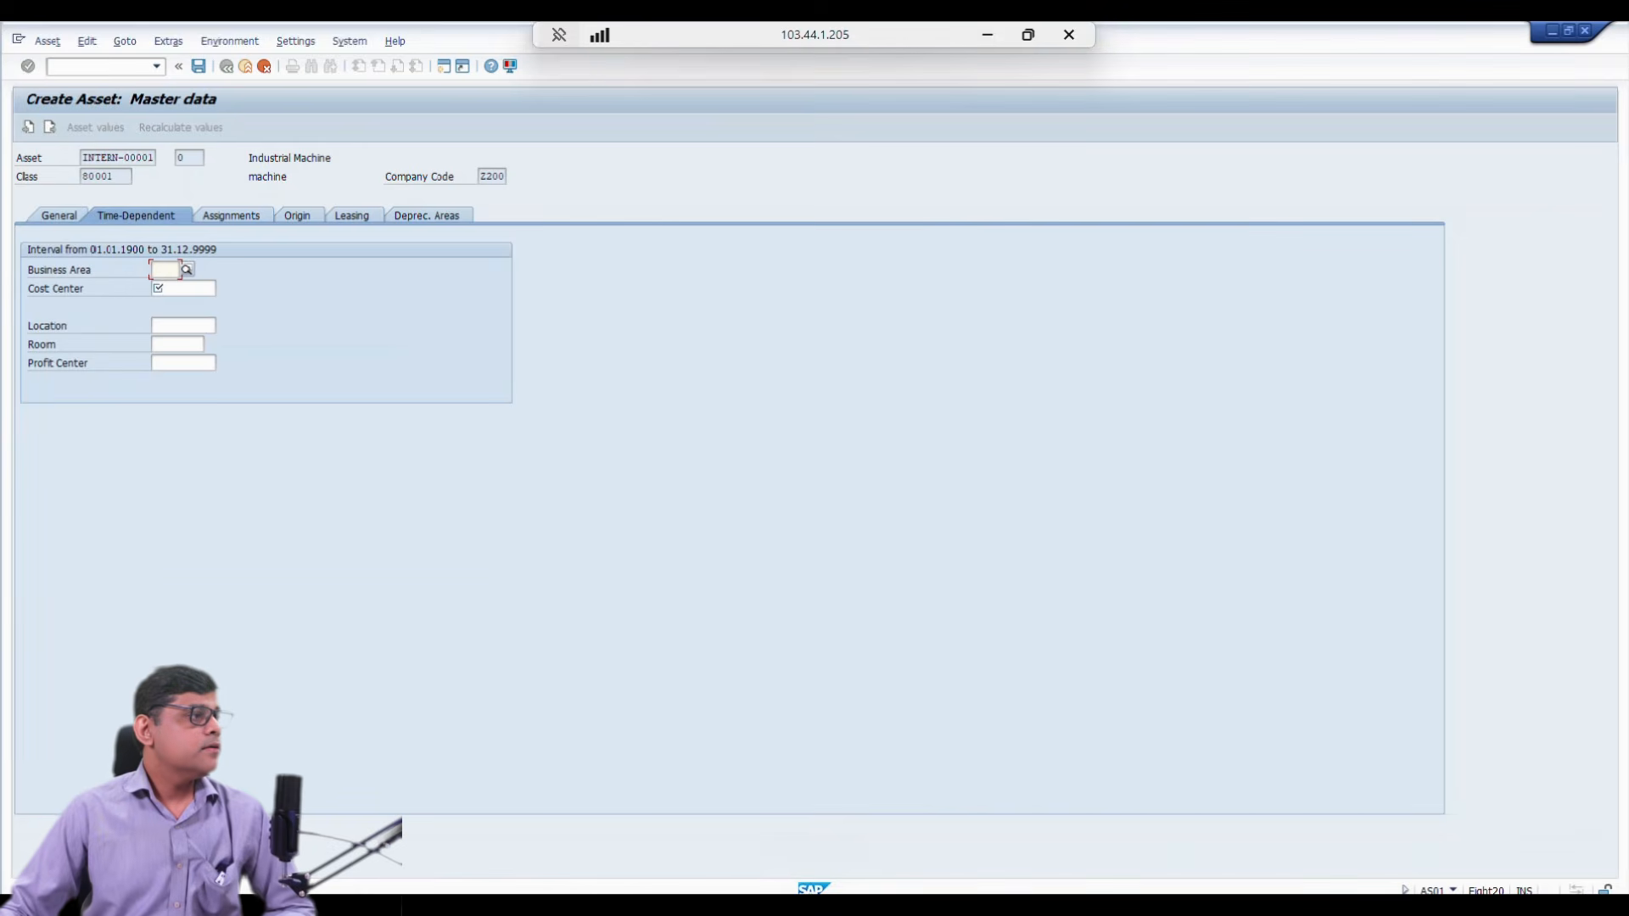
pyautogui.press('Tab')
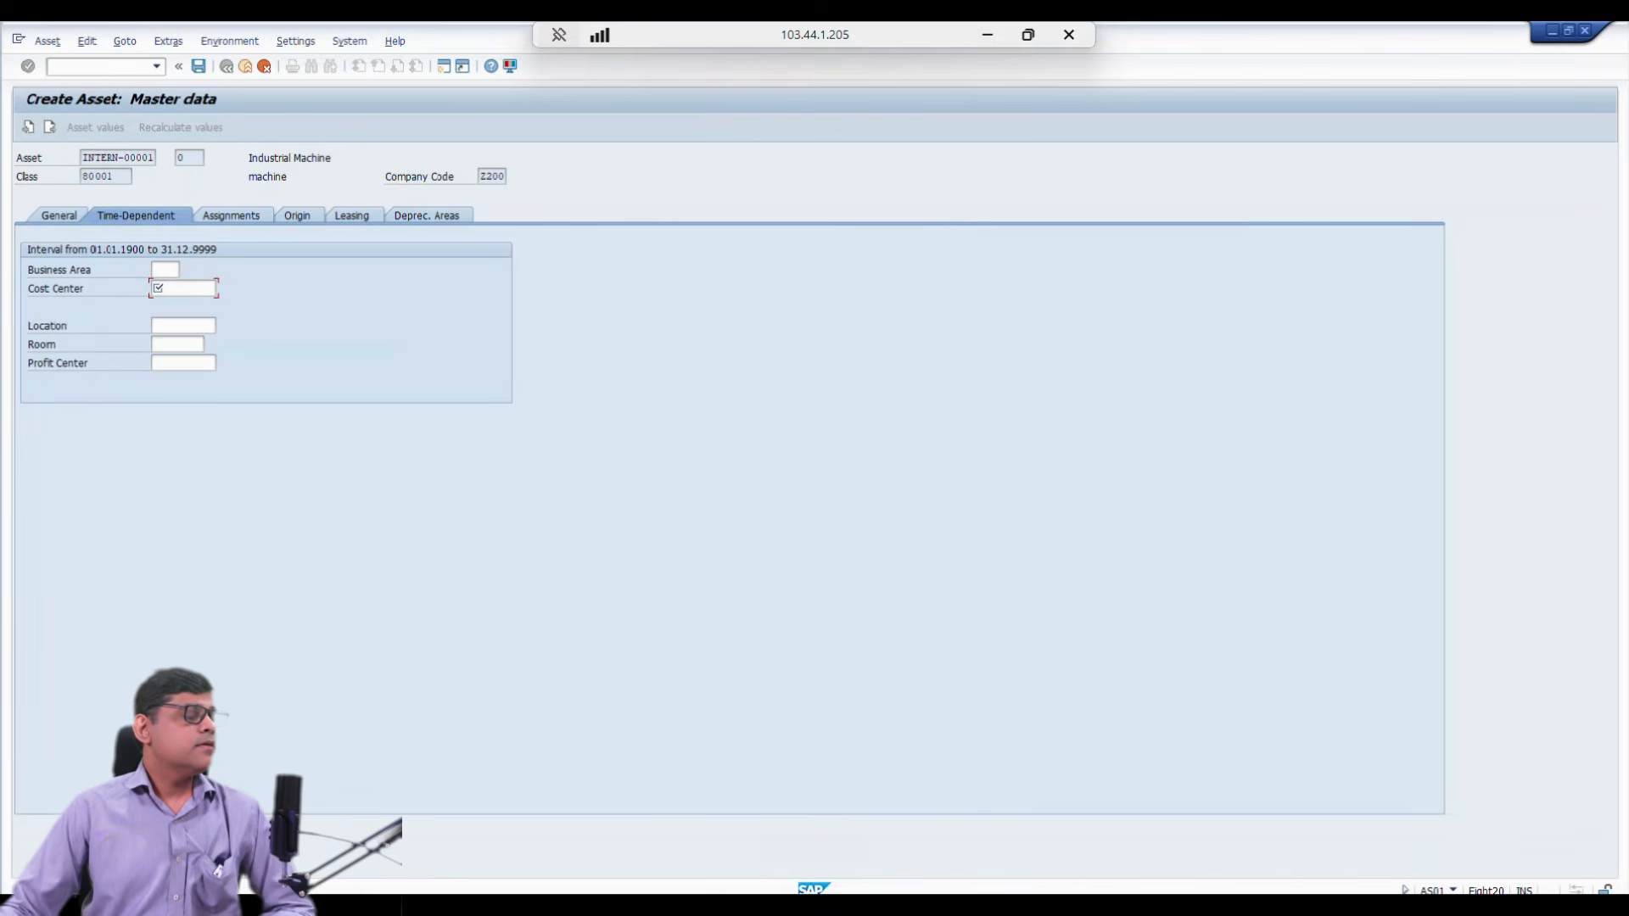
pyautogui.press('F4')
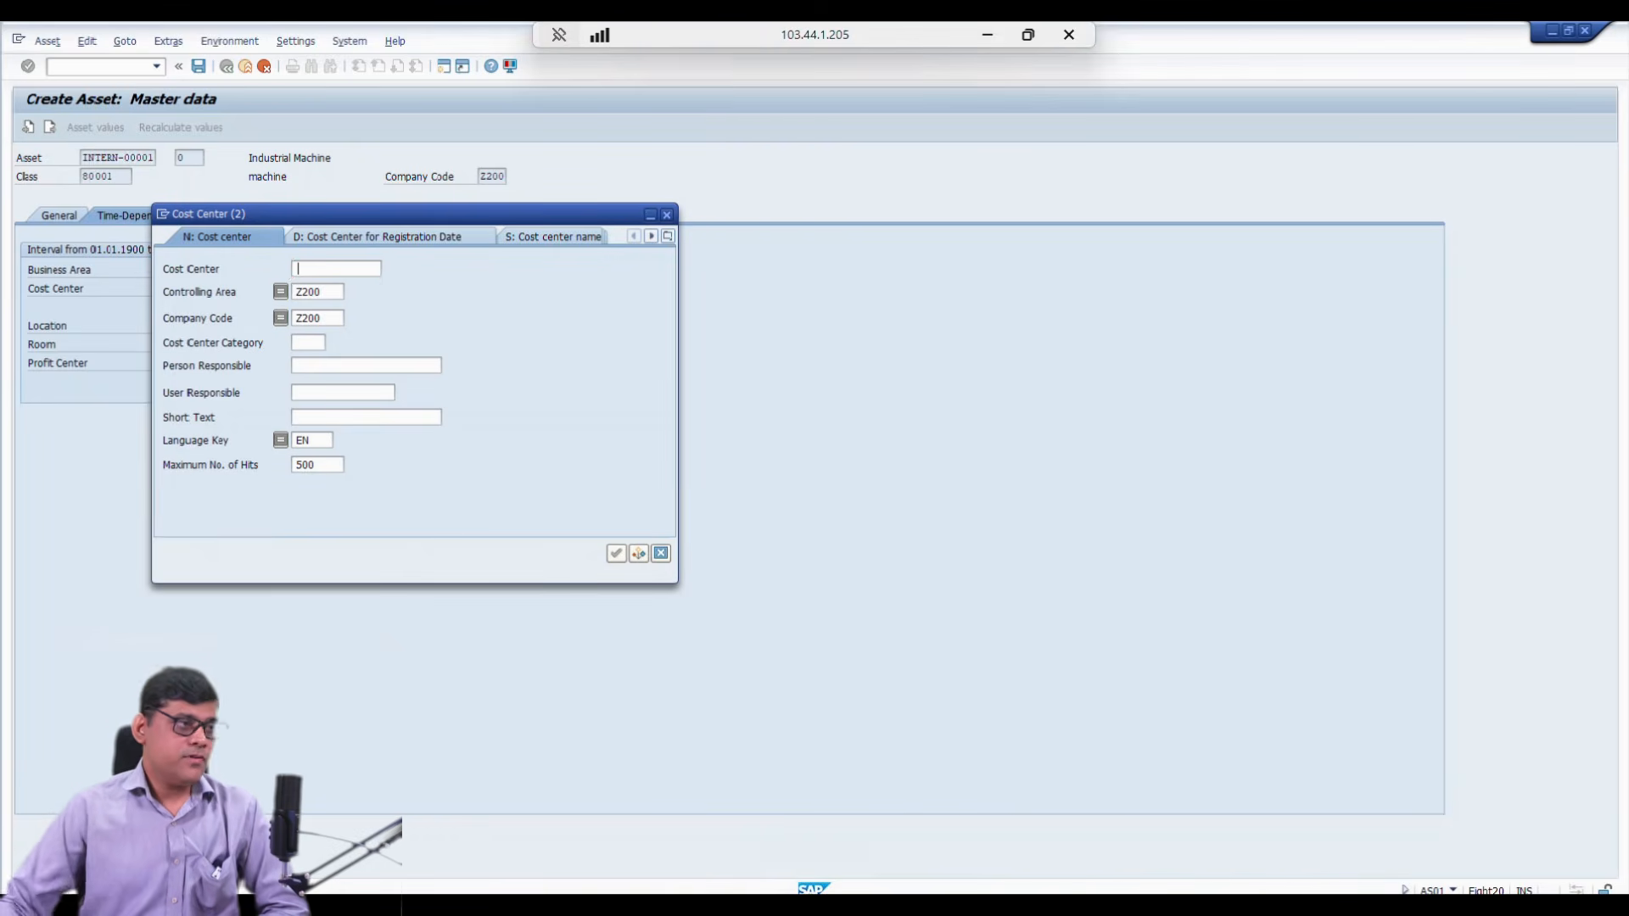
pyautogui.press('Return')
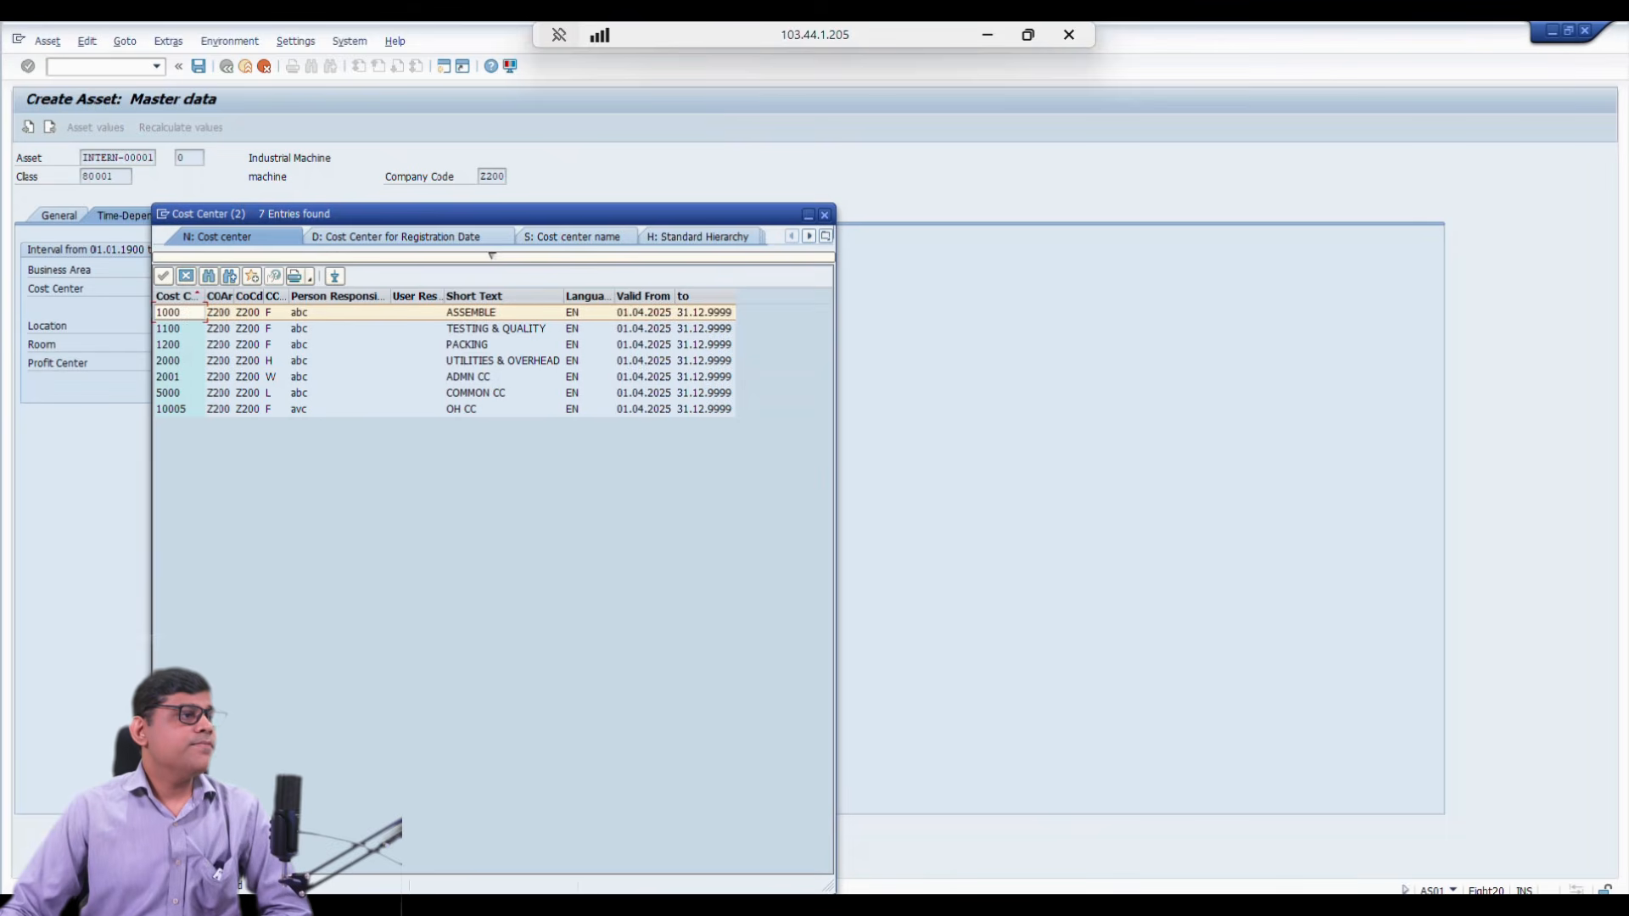
pyautogui.doubleClick(492, 313)
pyautogui.press('Return')
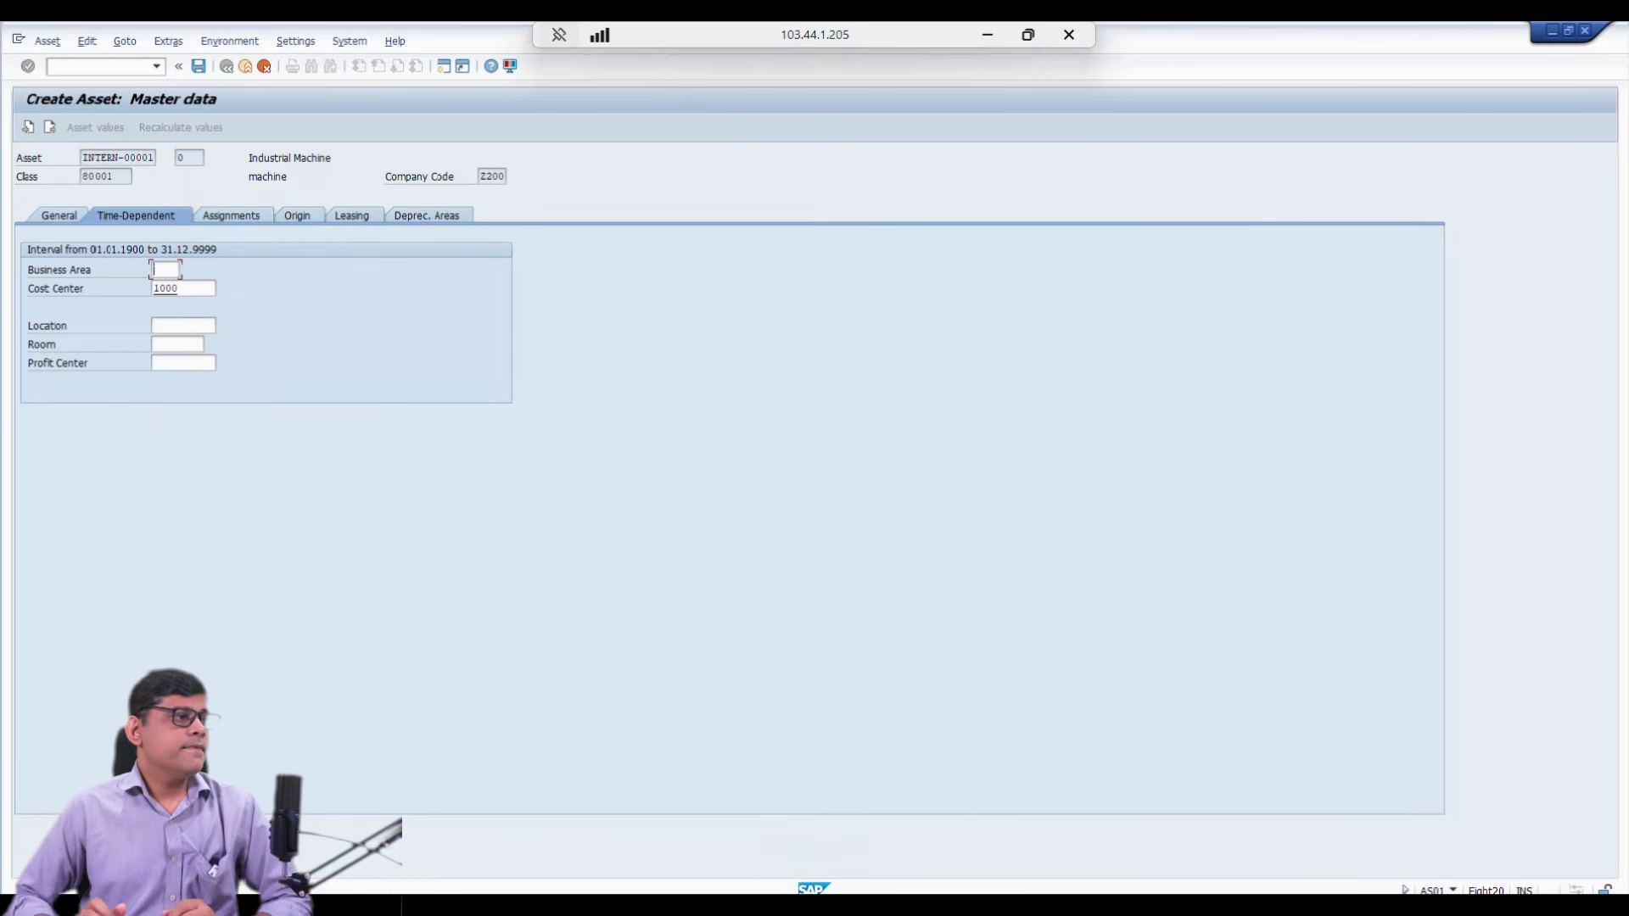
# Step: Set the useful life to 10 years for both the book and tax depreciation areas and save the machine asset
pyautogui.click(427, 215)
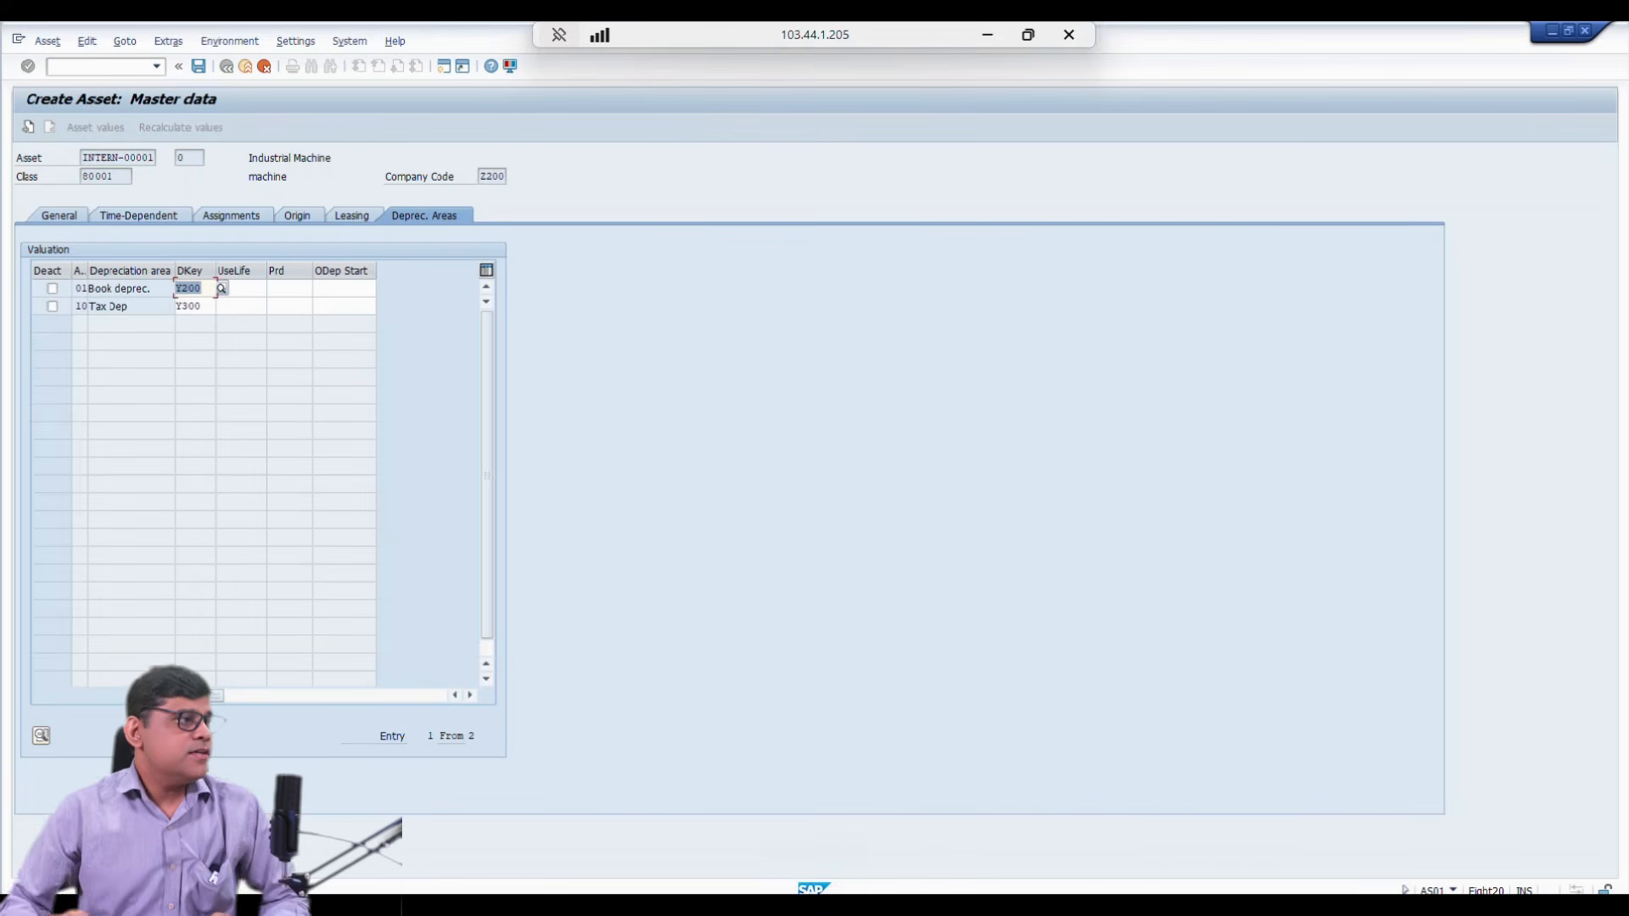
pyautogui.press('Tab')
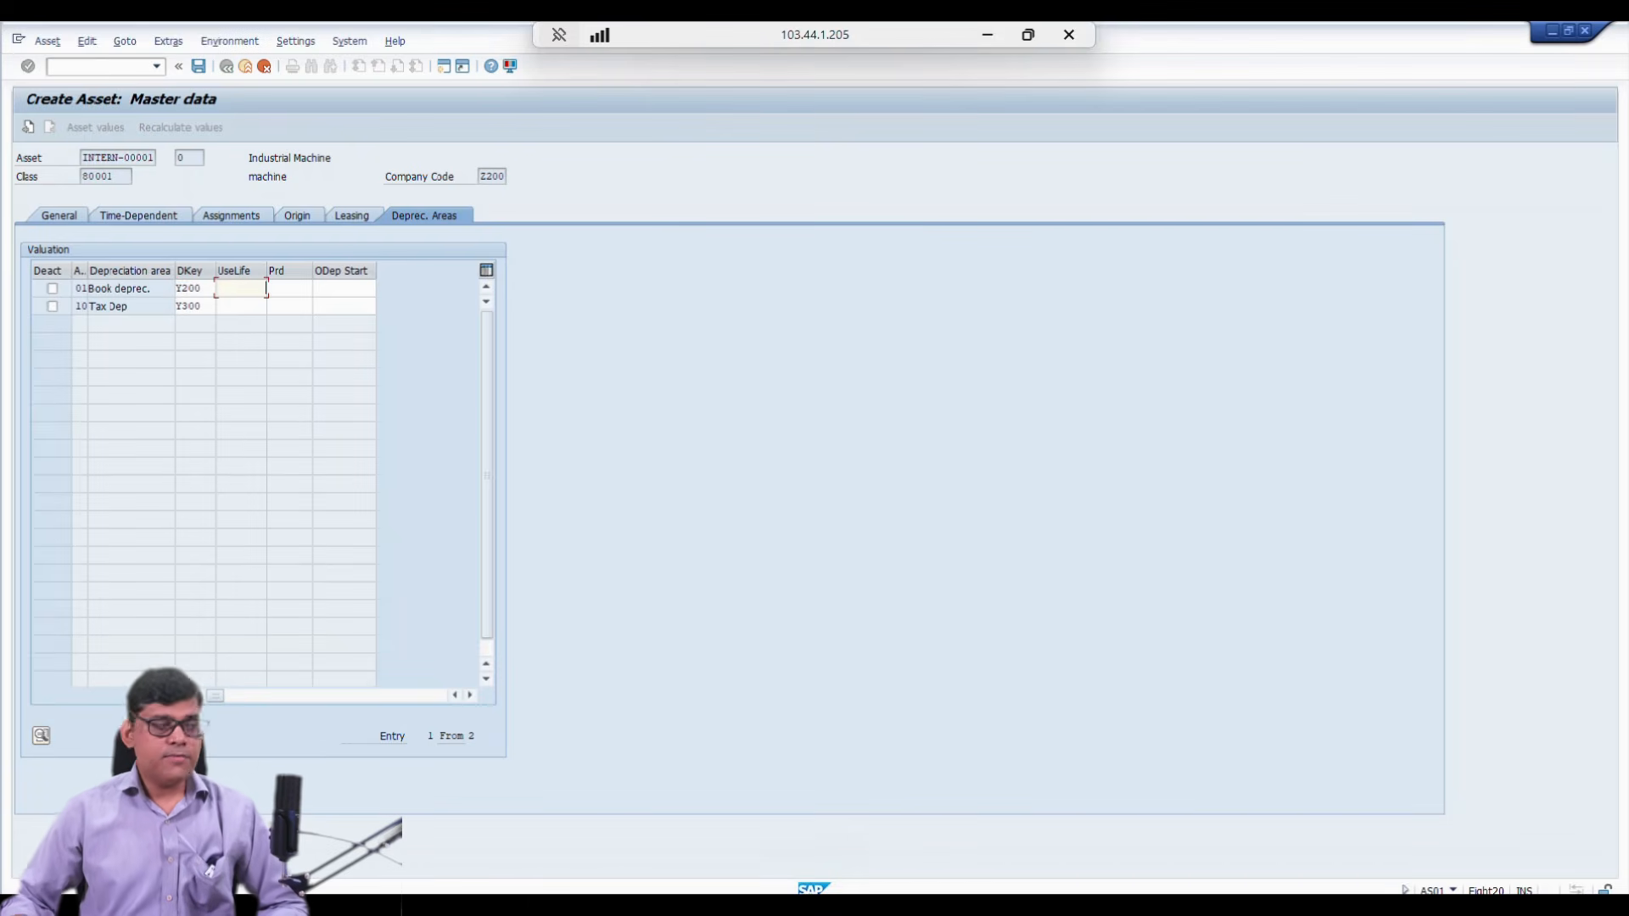
pyautogui.write('10')
pyautogui.press('Tab')
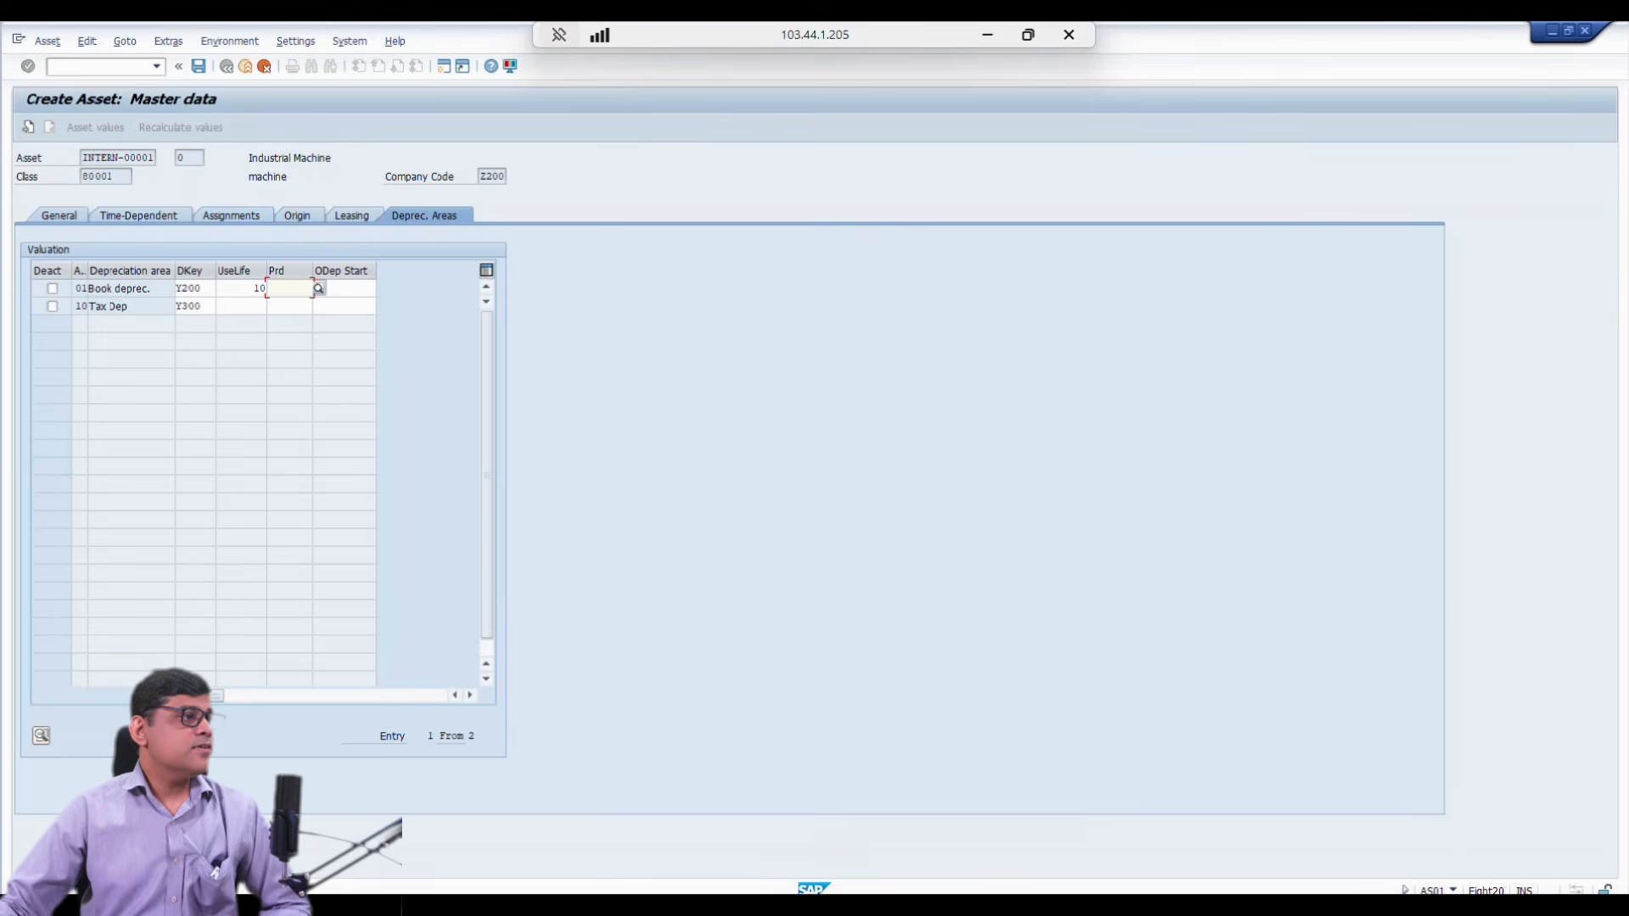
pyautogui.click(242, 306)
pyautogui.write('10')
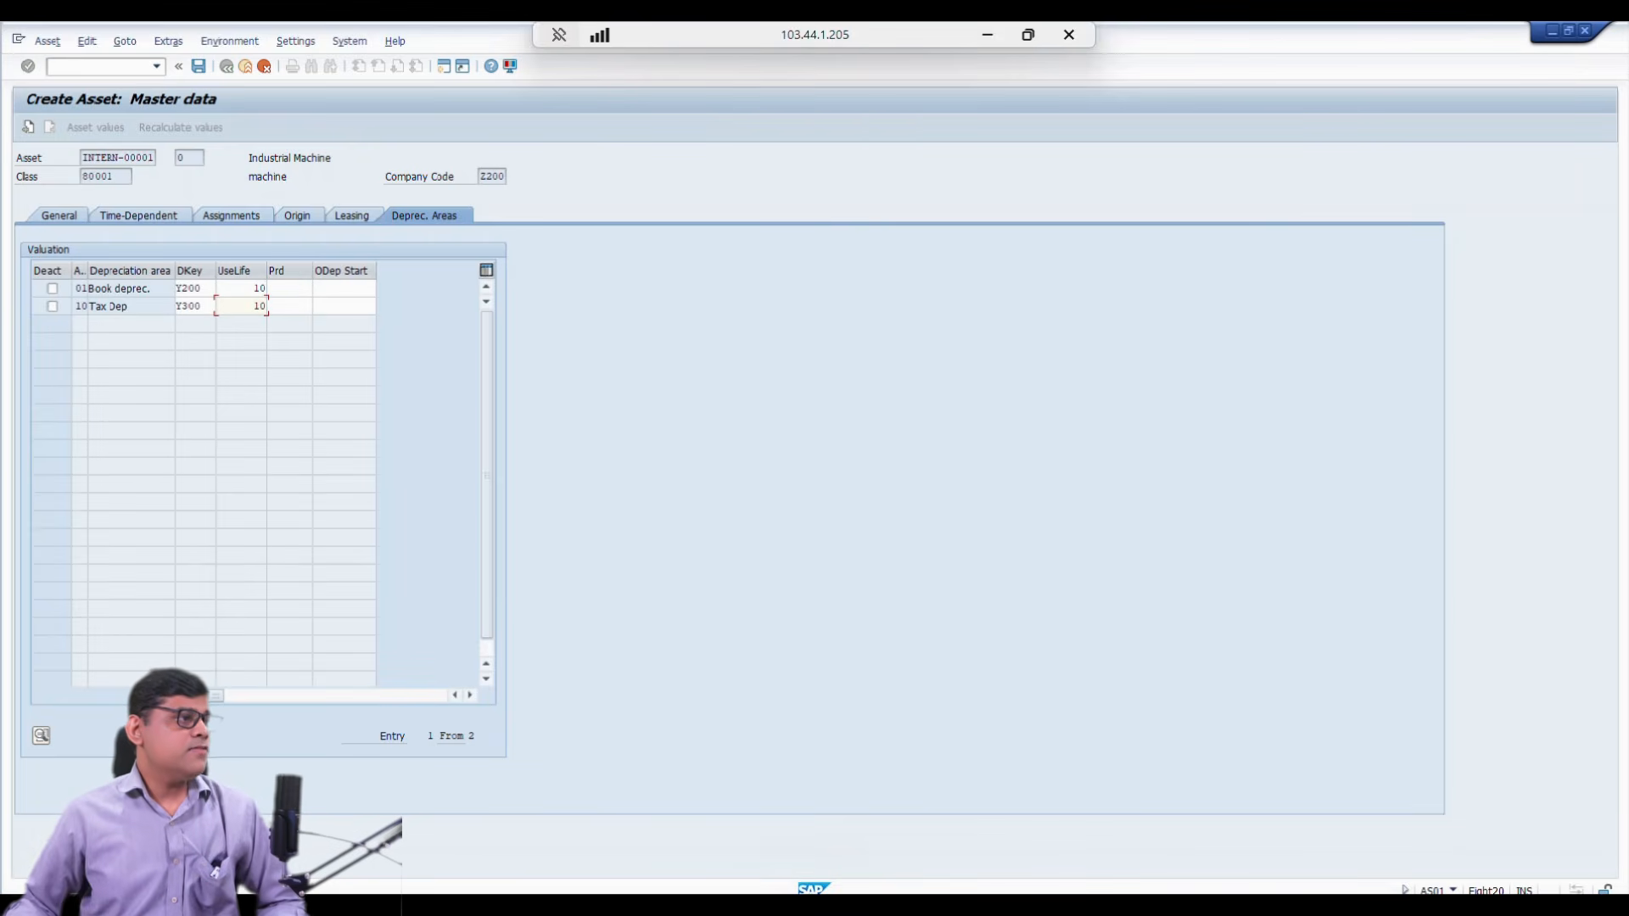
pyautogui.press('Return')
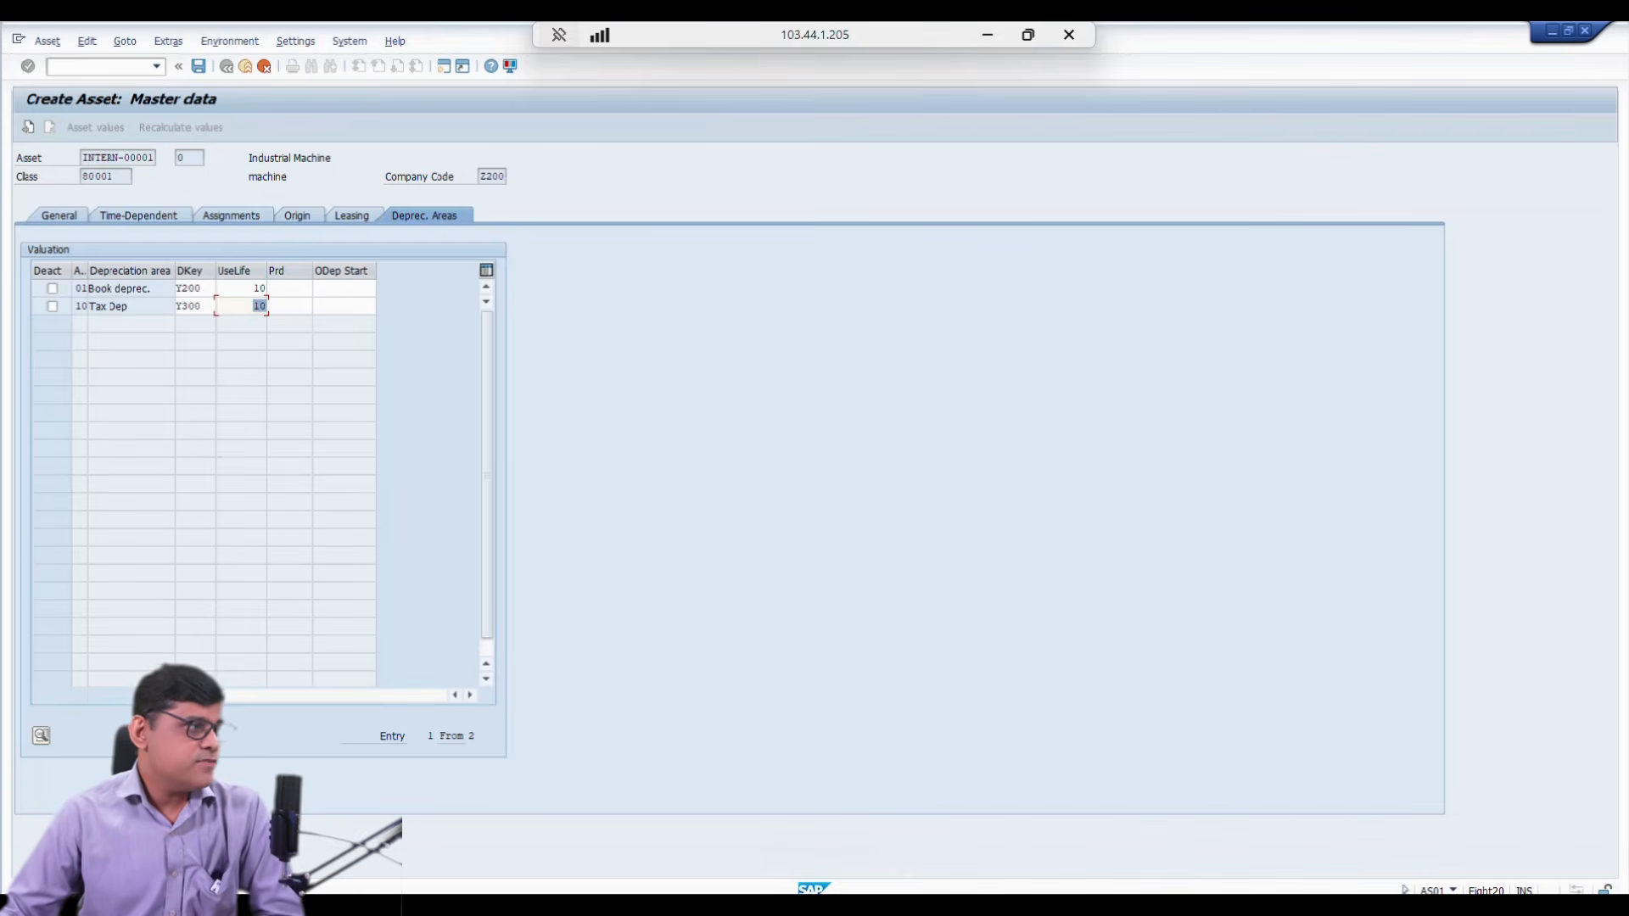
pyautogui.click(197, 67)
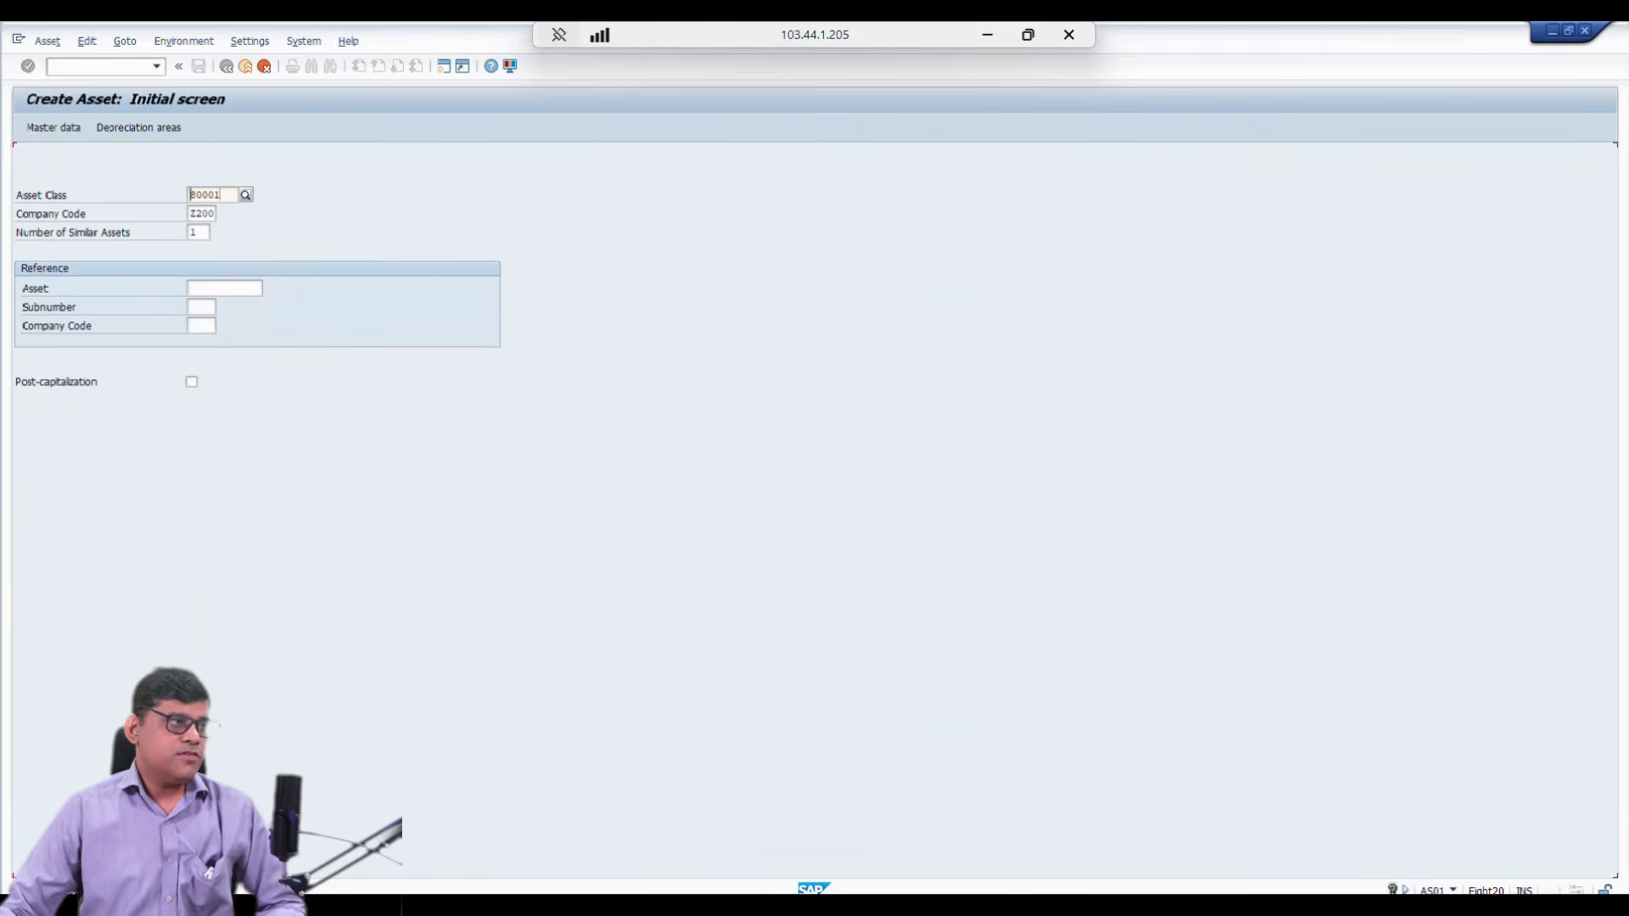
# Step: Start transaction ME21N and accept Vendor #1 as the supplier of a standard purchase order
pyautogui.hotkey('ctrl', 'Tab')
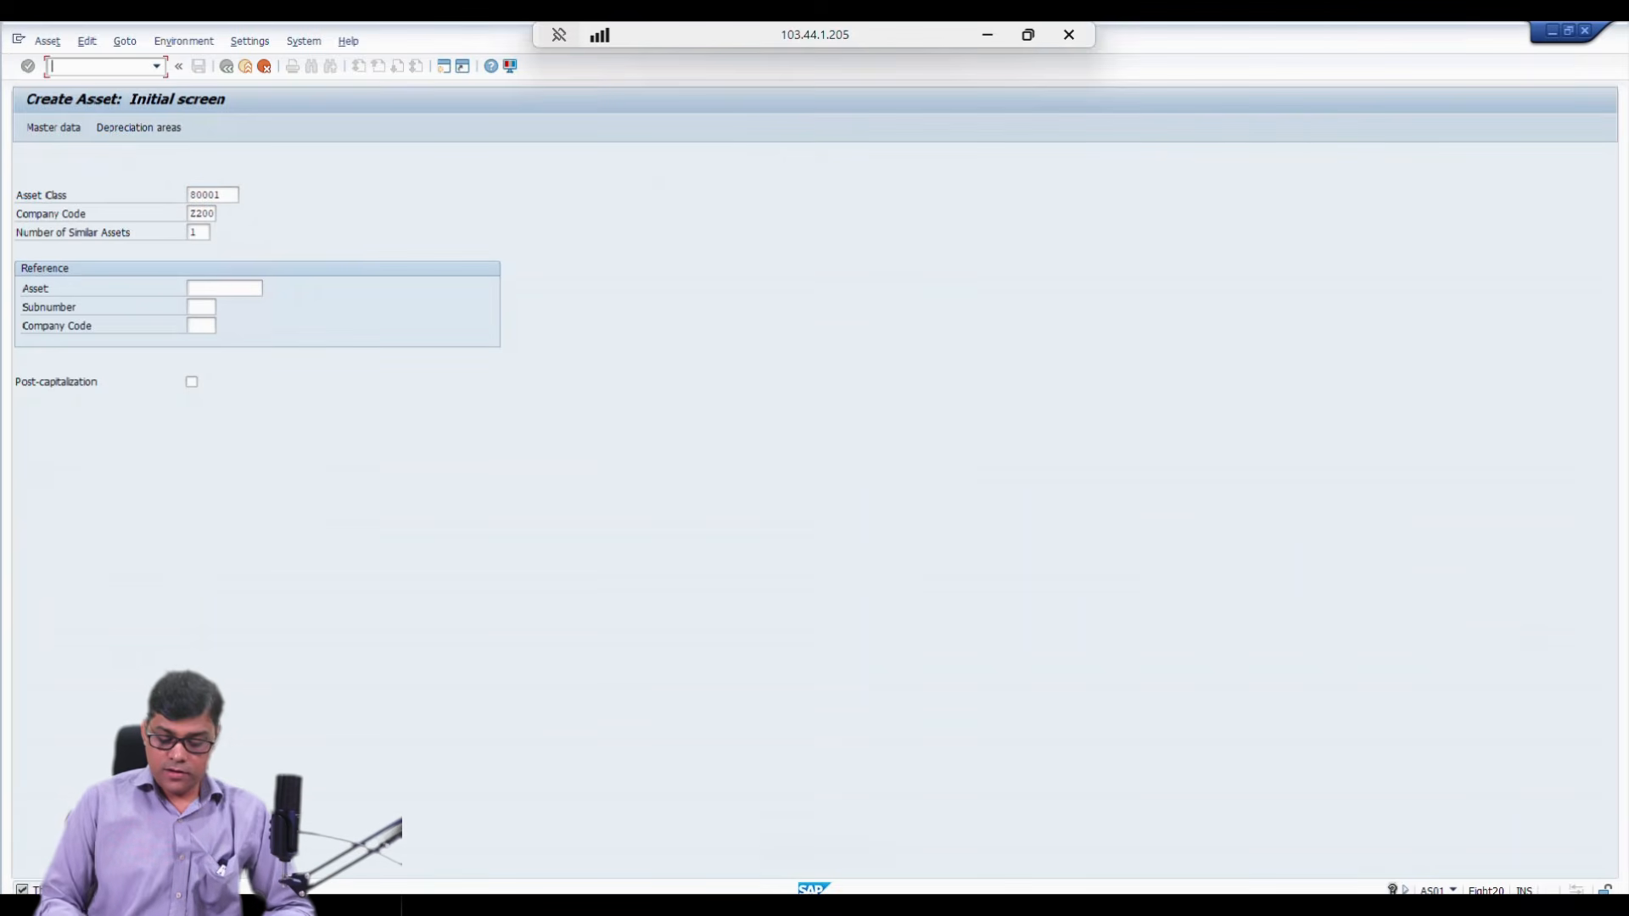
pyautogui.write('/nme21')
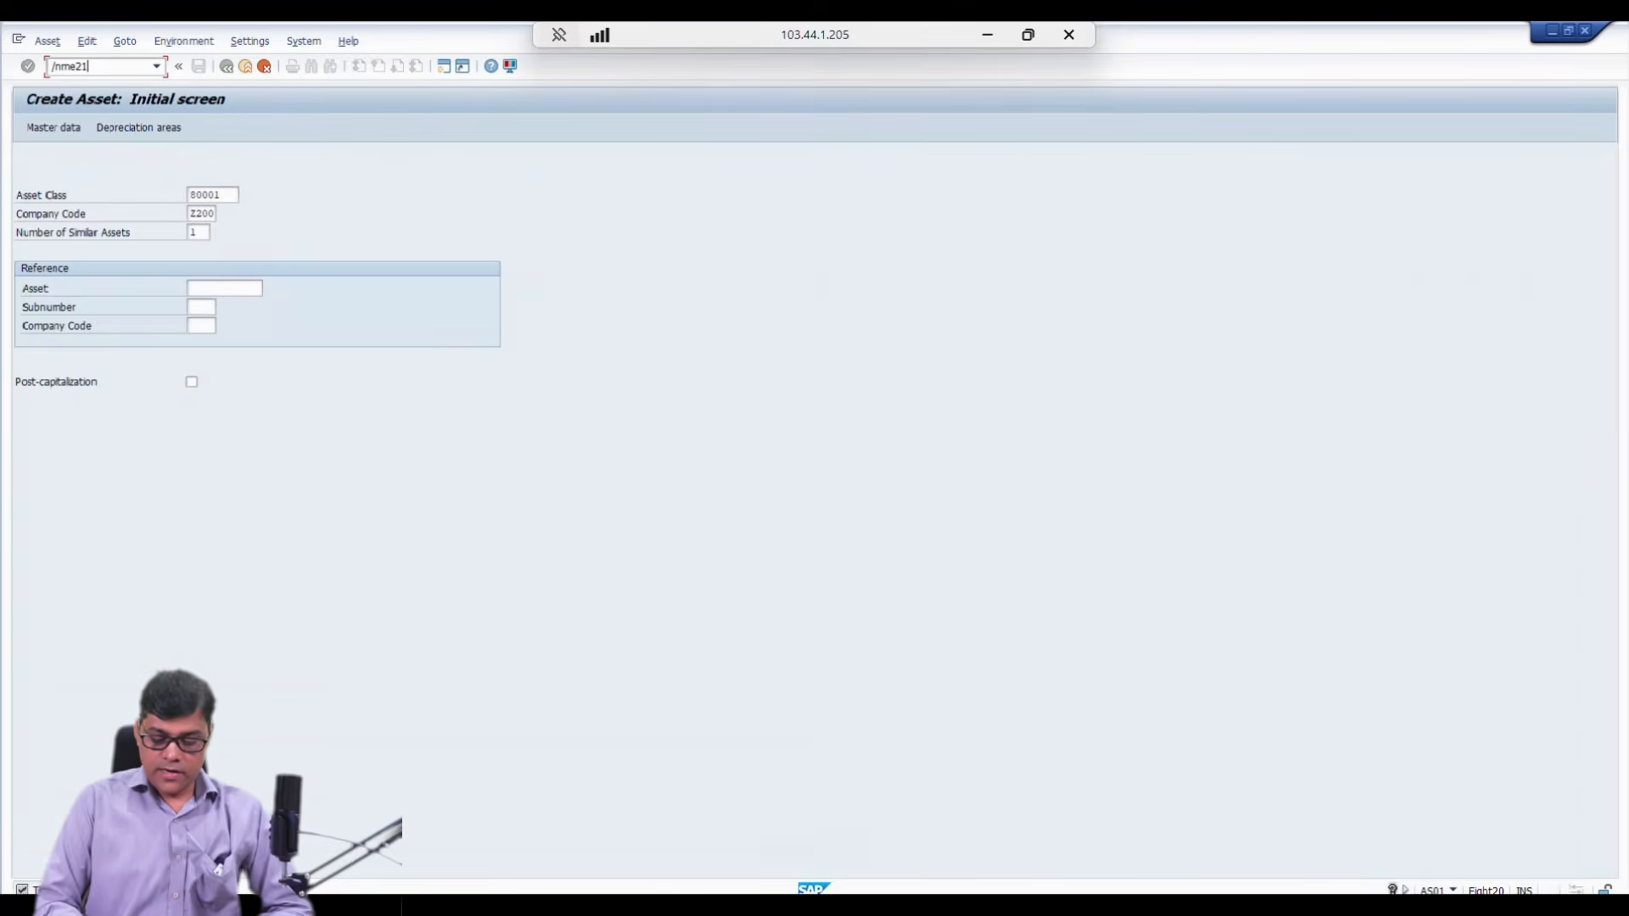
pyautogui.press('Return')
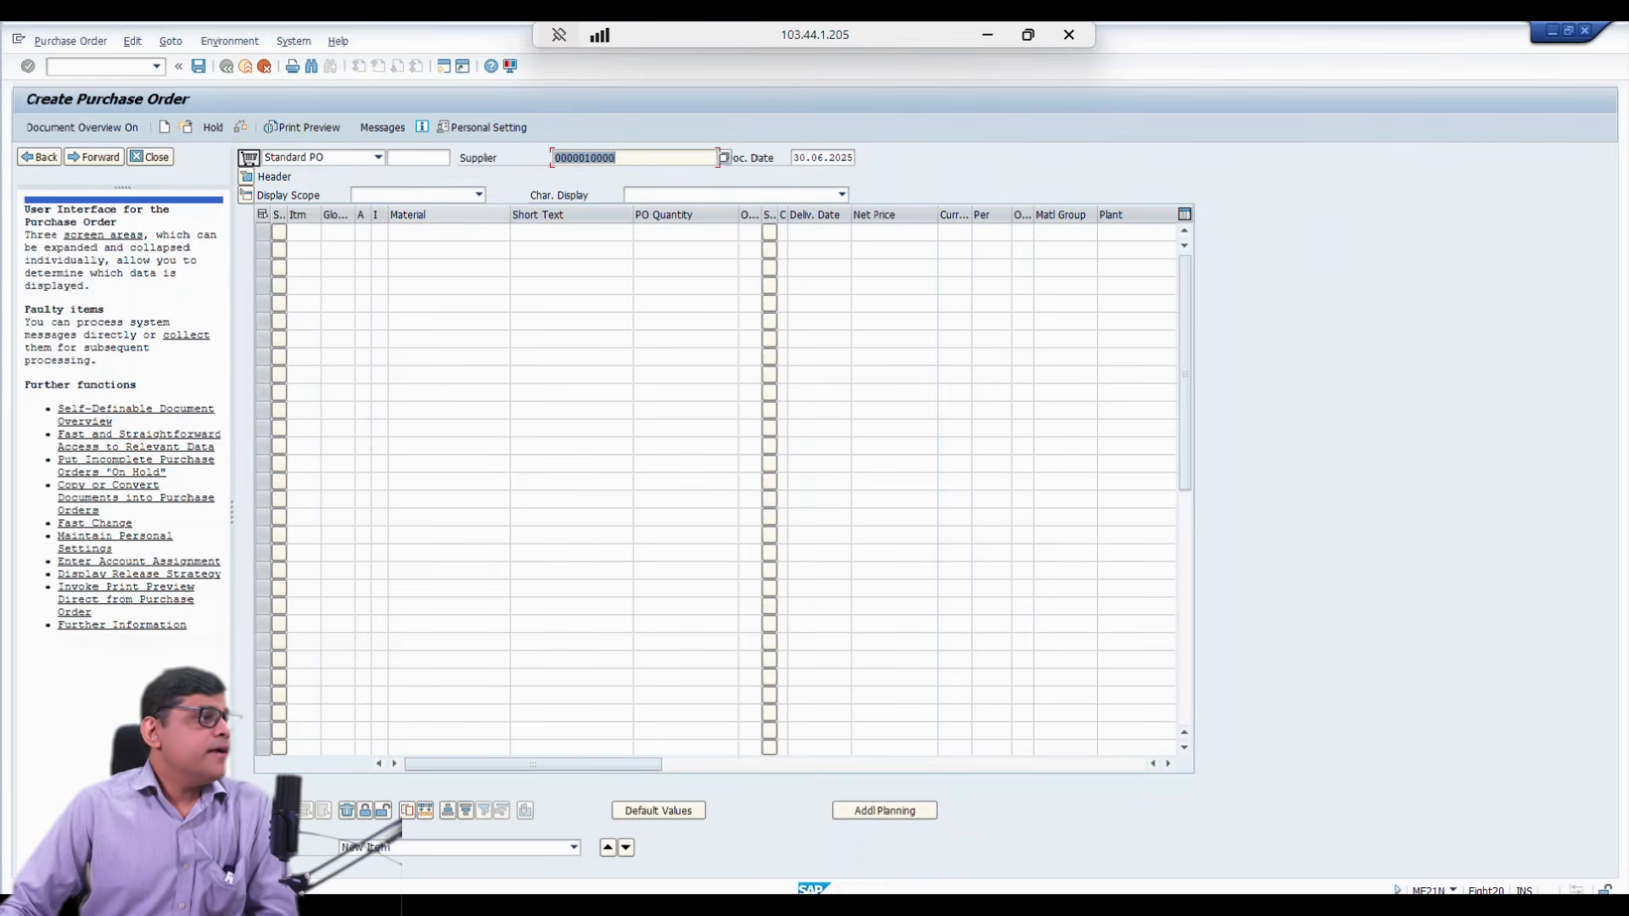
pyautogui.press('Return')
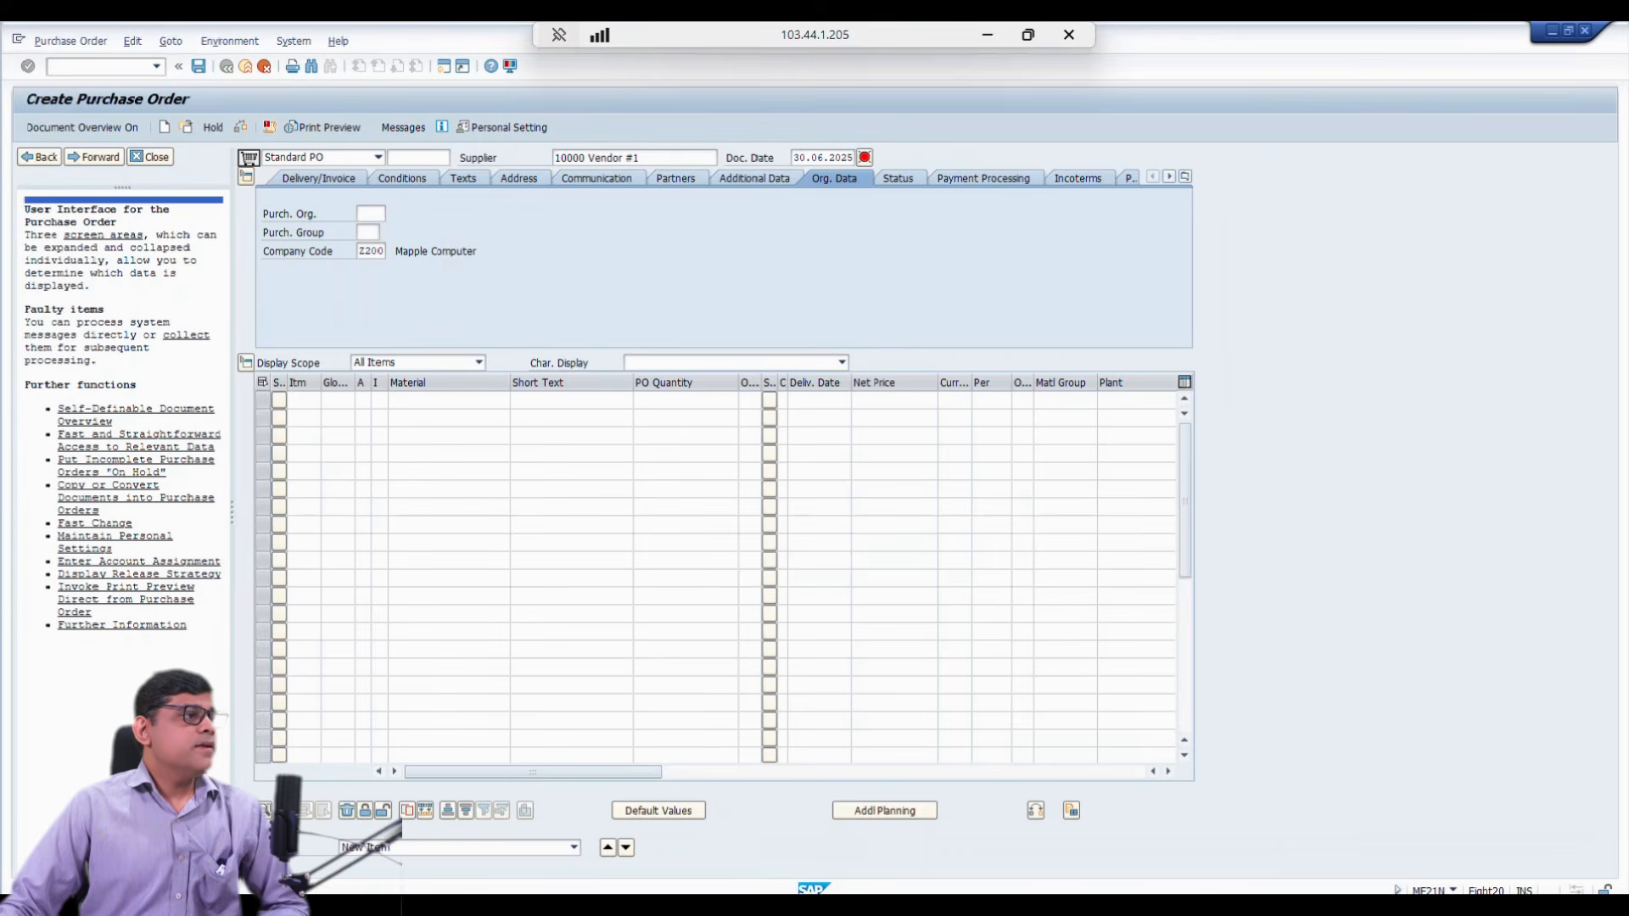
# Step: Enter purchasing organization Z200 and purchasing group TEP in the purchase order's organizational data
pyautogui.hotkey('ctrl', 'F5')
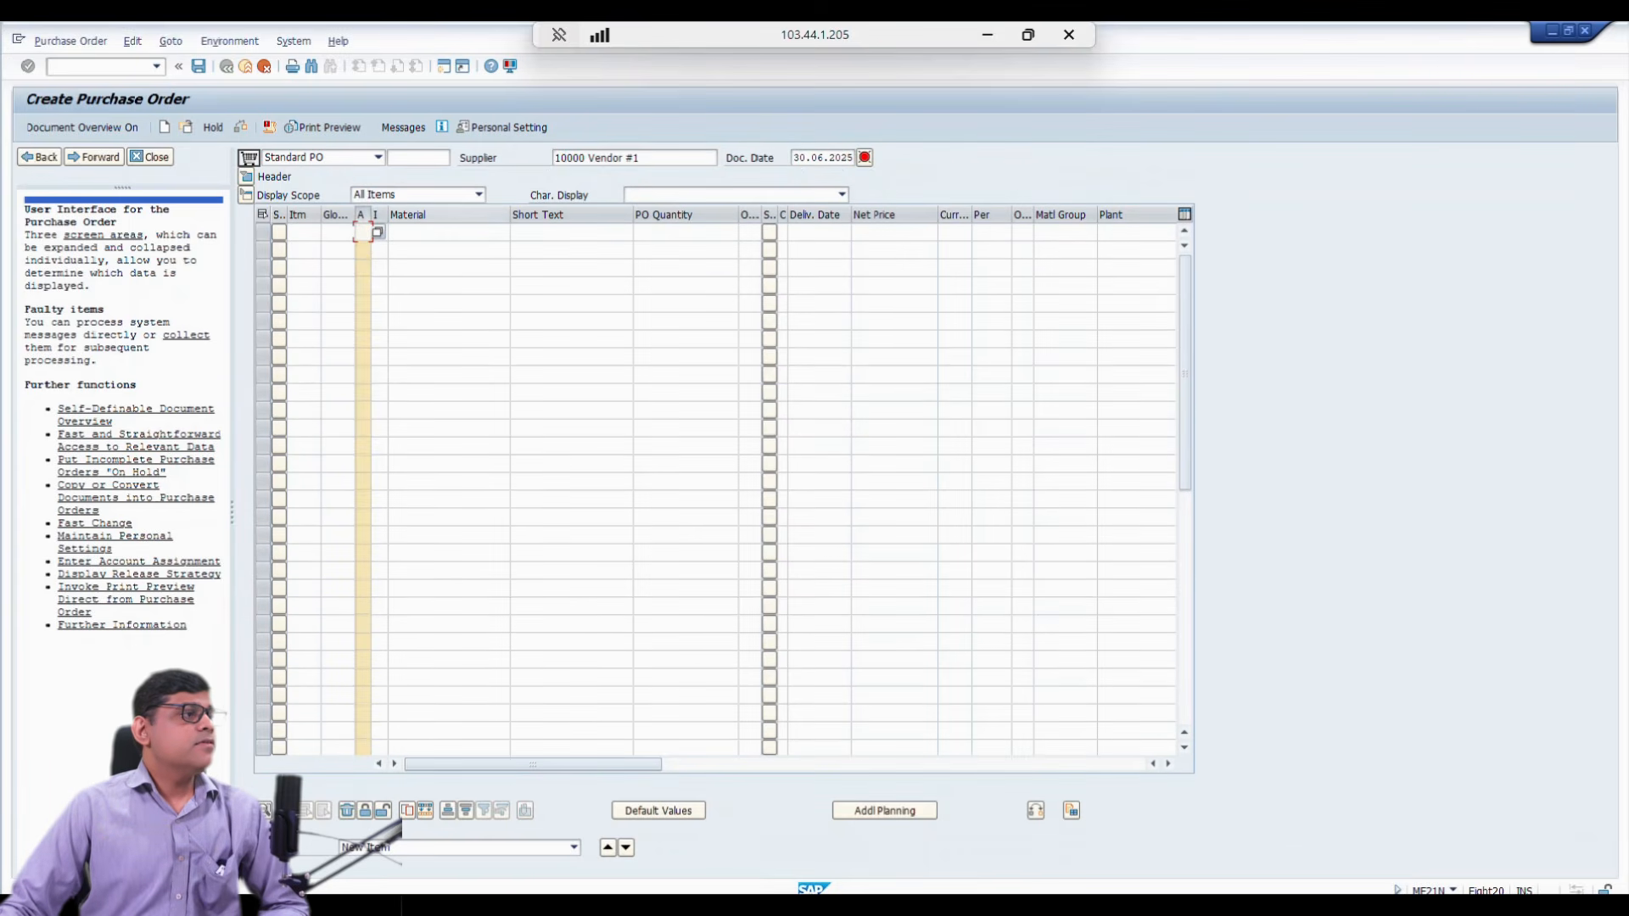
pyautogui.click(246, 176)
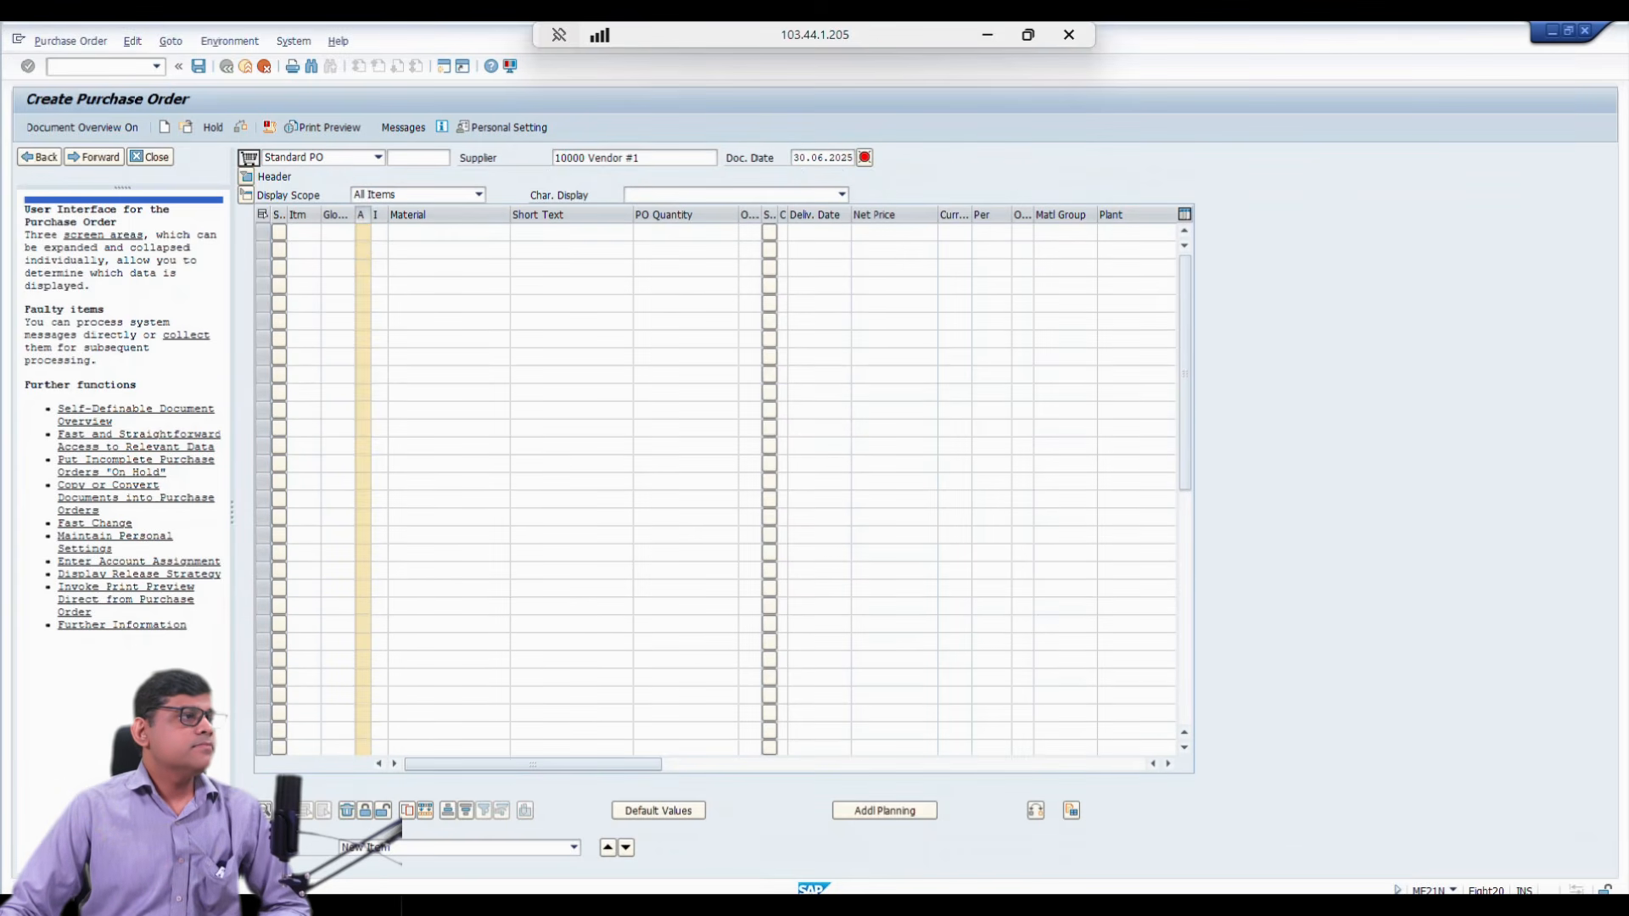
pyautogui.write('z')
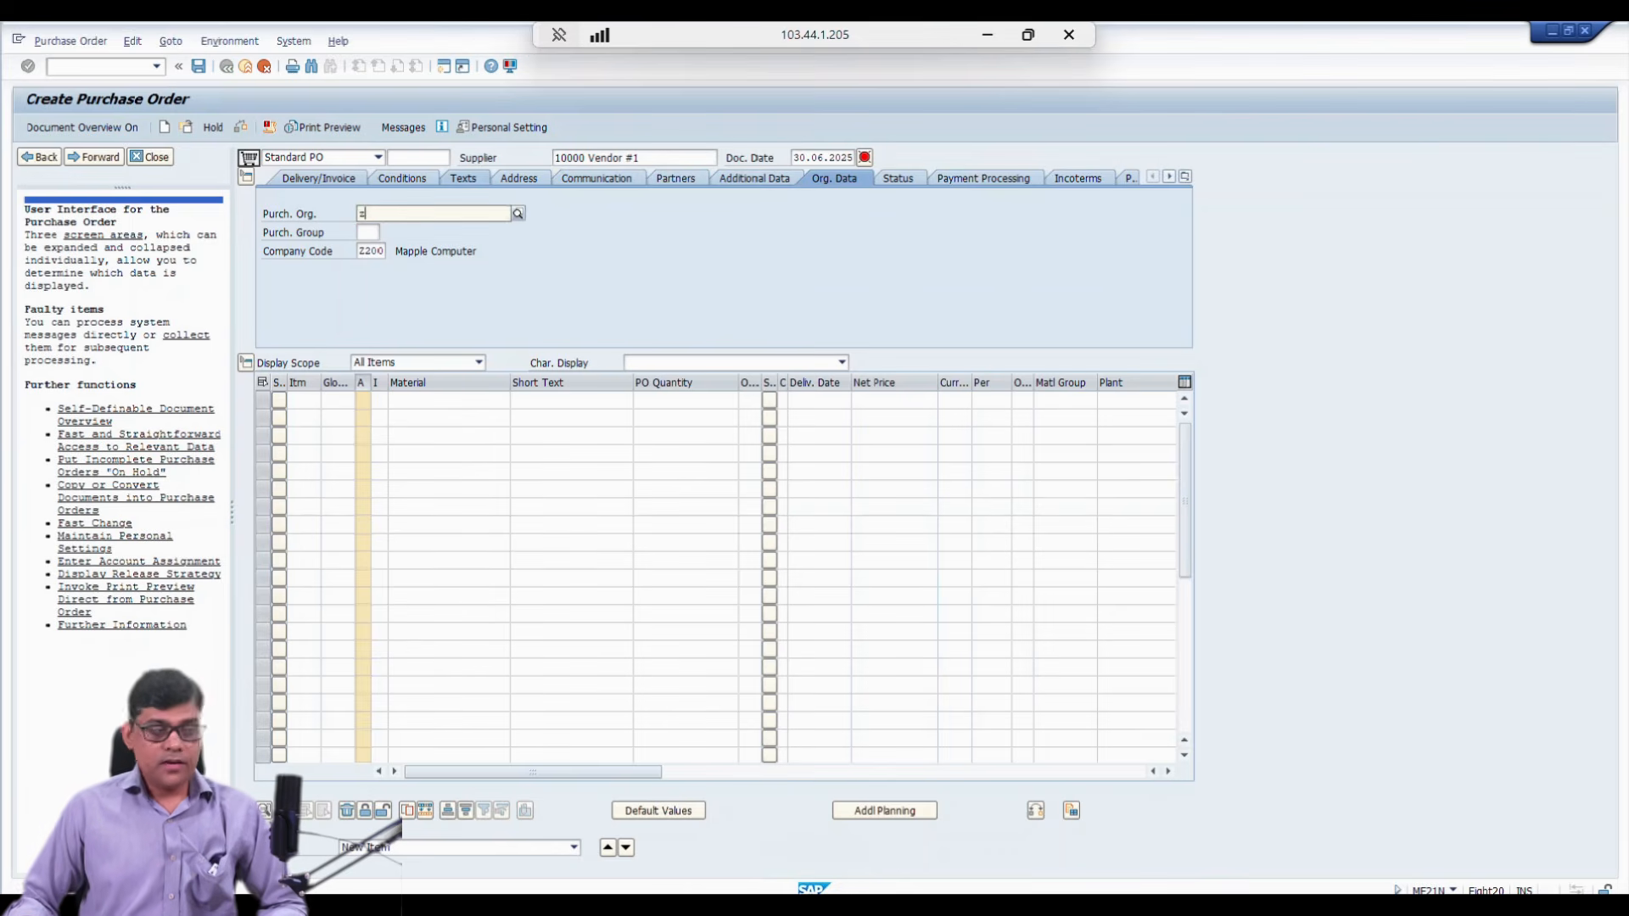
pyautogui.write('200')
pyautogui.press('Tab')
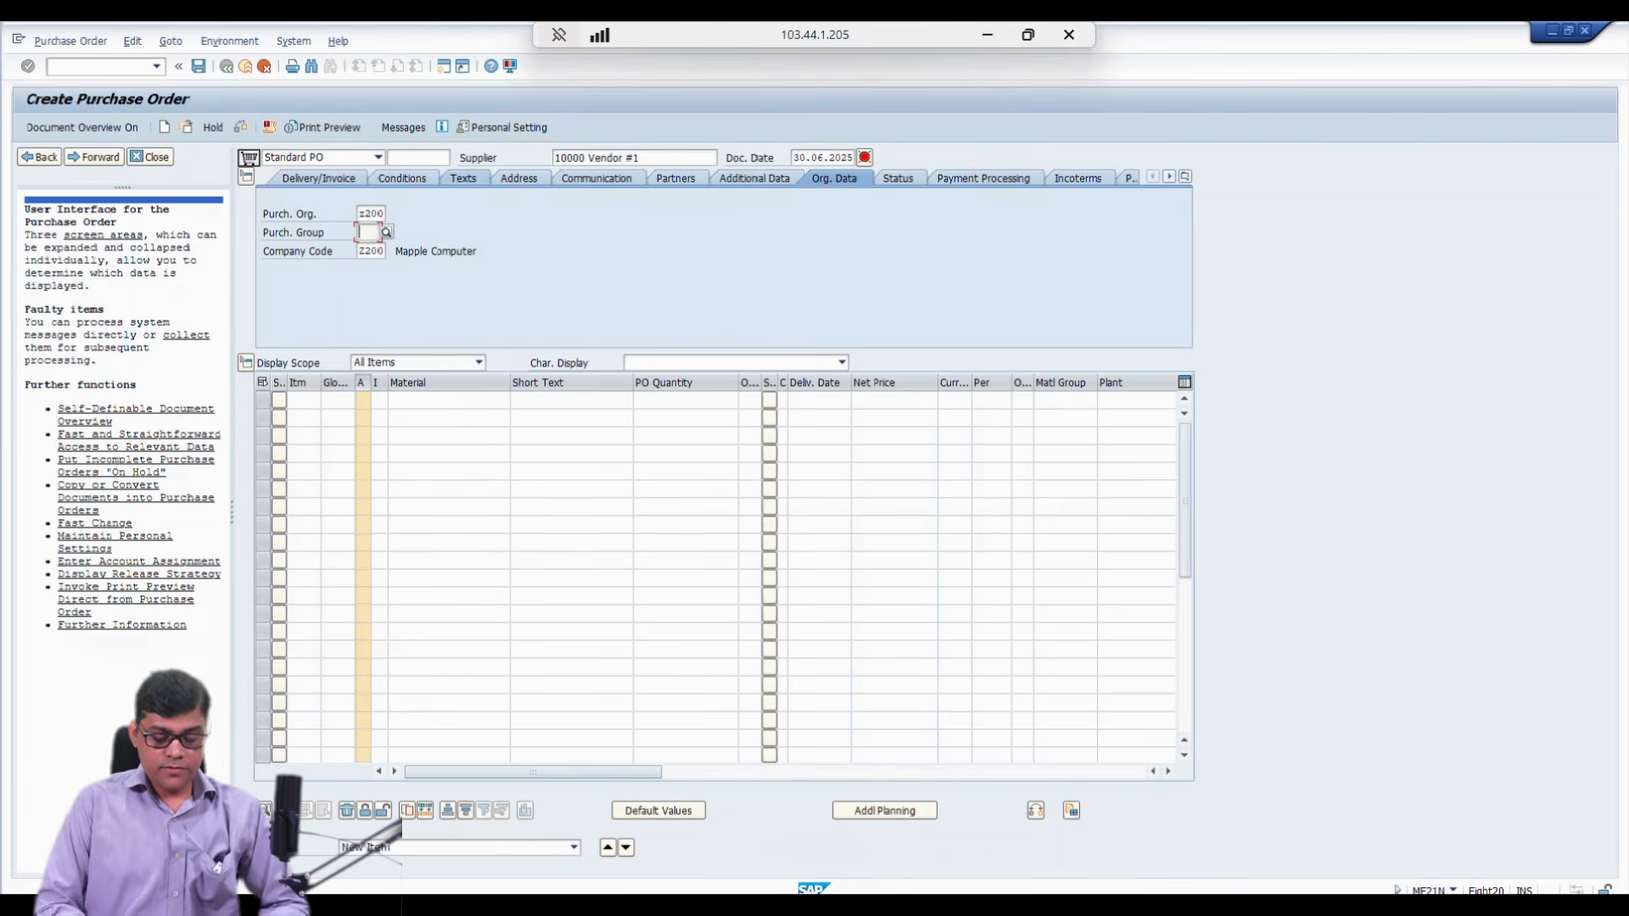
pyautogui.write('tep')
pyautogui.press('Tab')
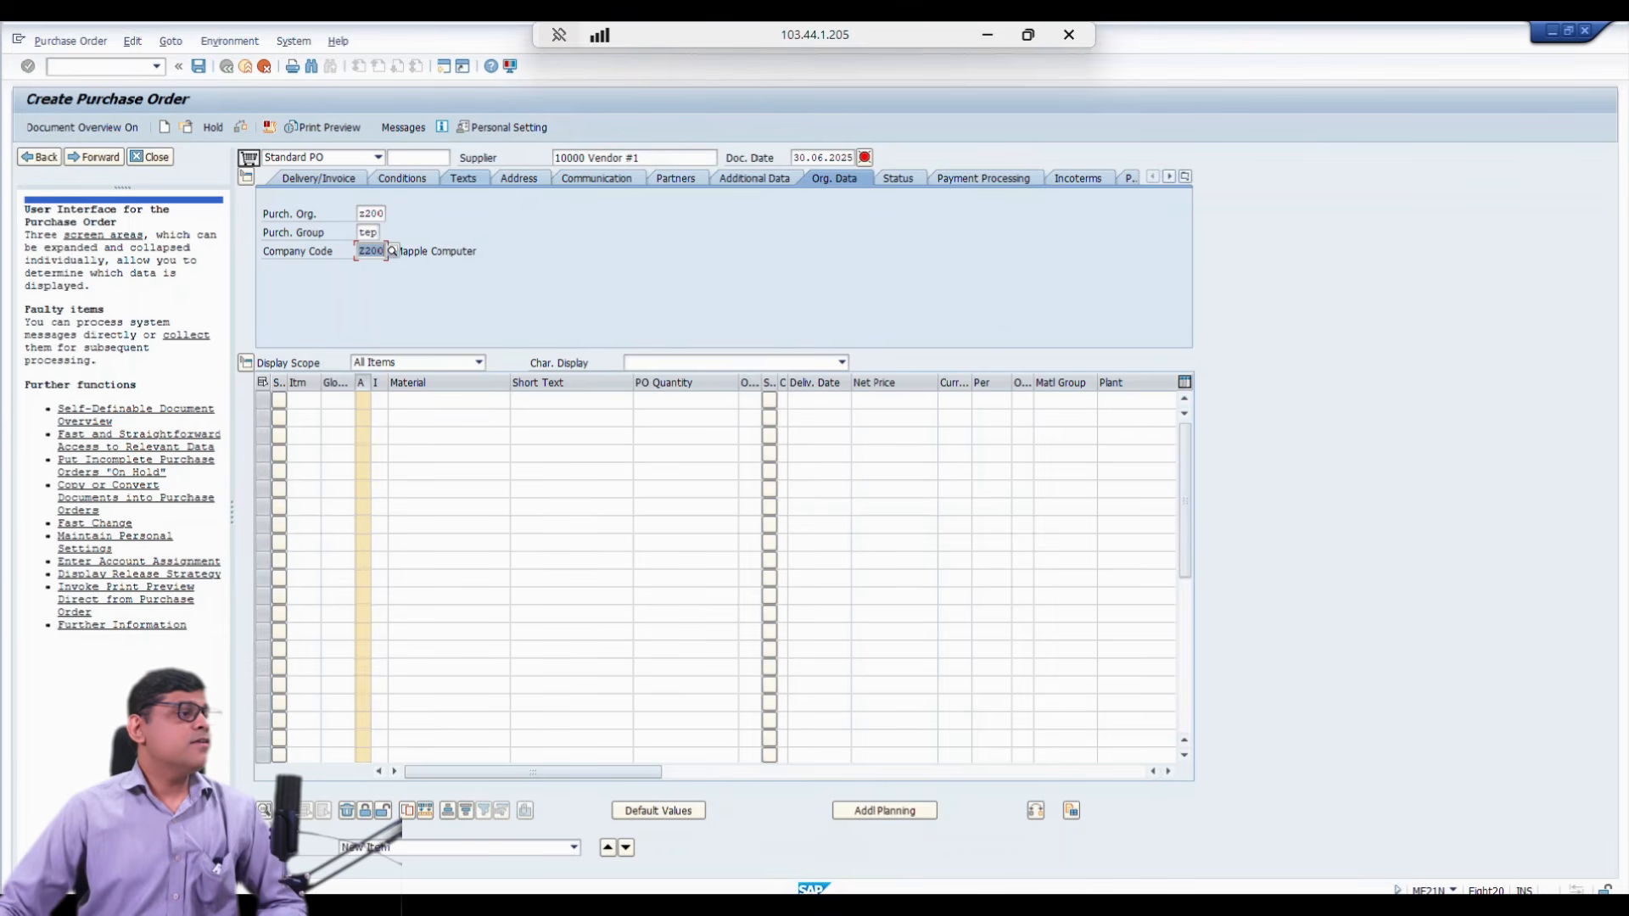
pyautogui.press('Tab')
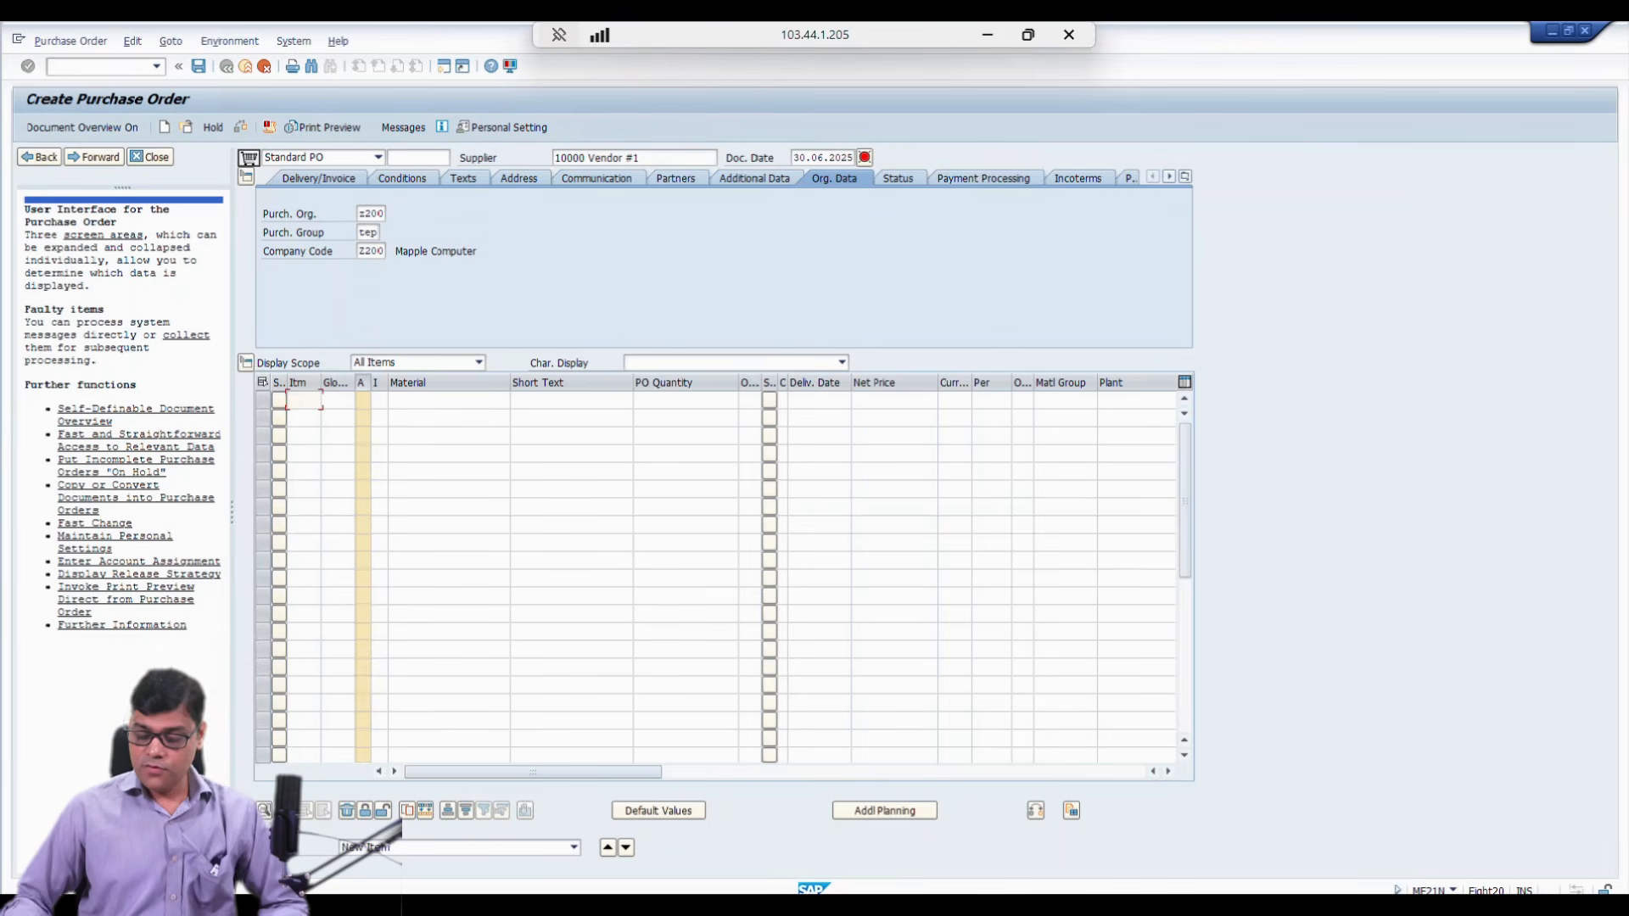
# Step: Start purchase order item 10 and give it account assignment category A (Asset)
pyautogui.write('10')
pyautogui.press('Tab')
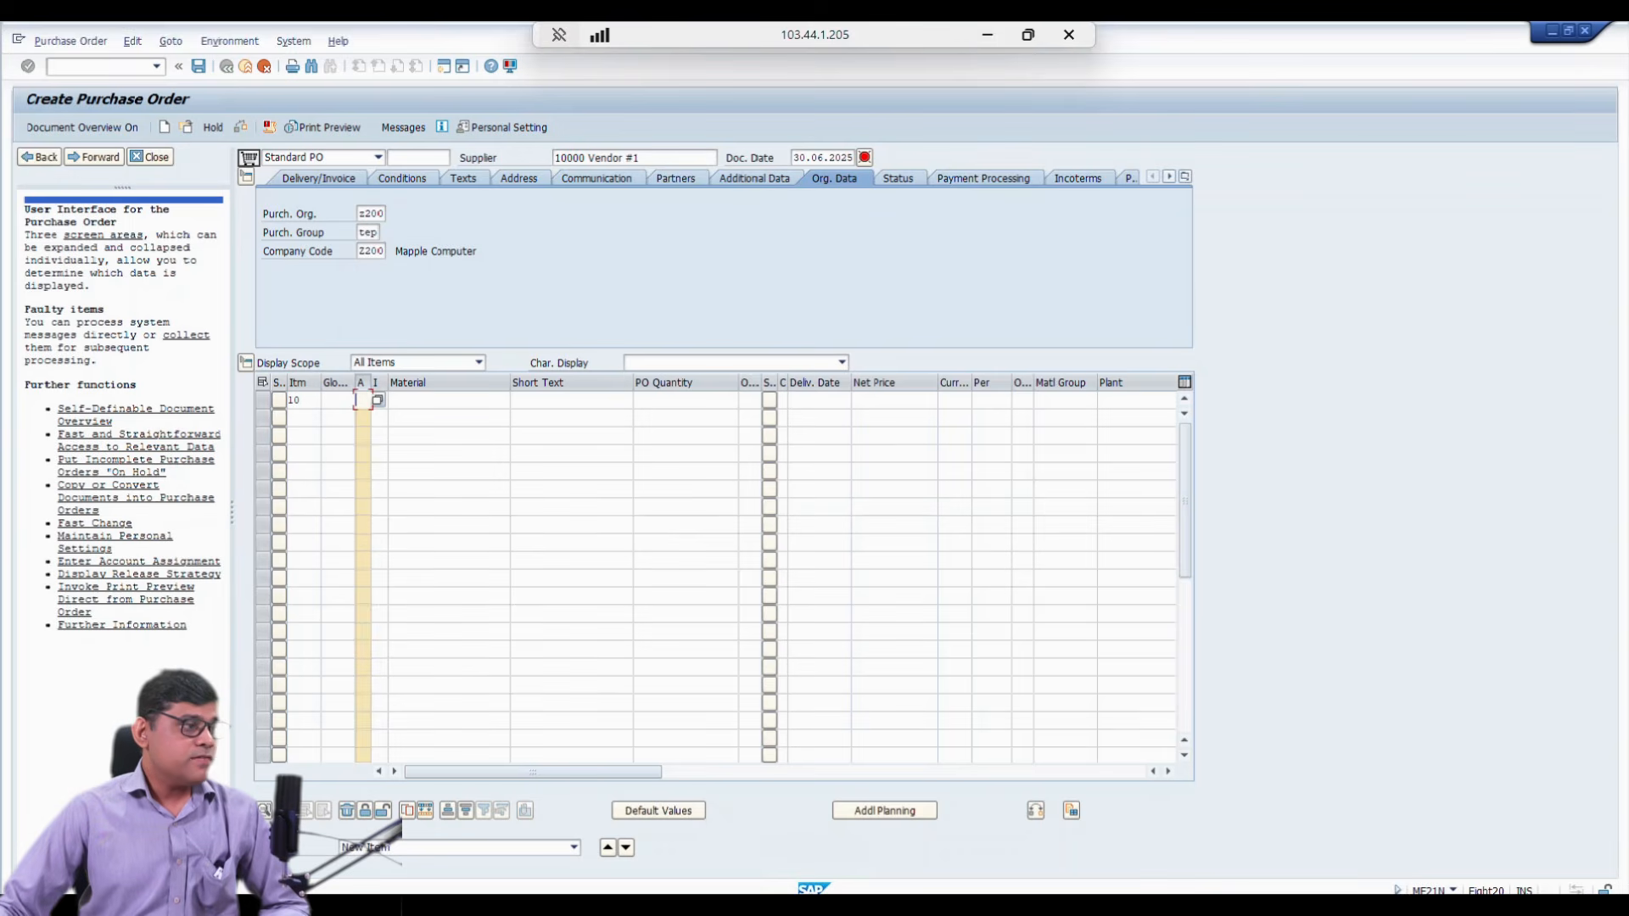
pyautogui.press('Return')
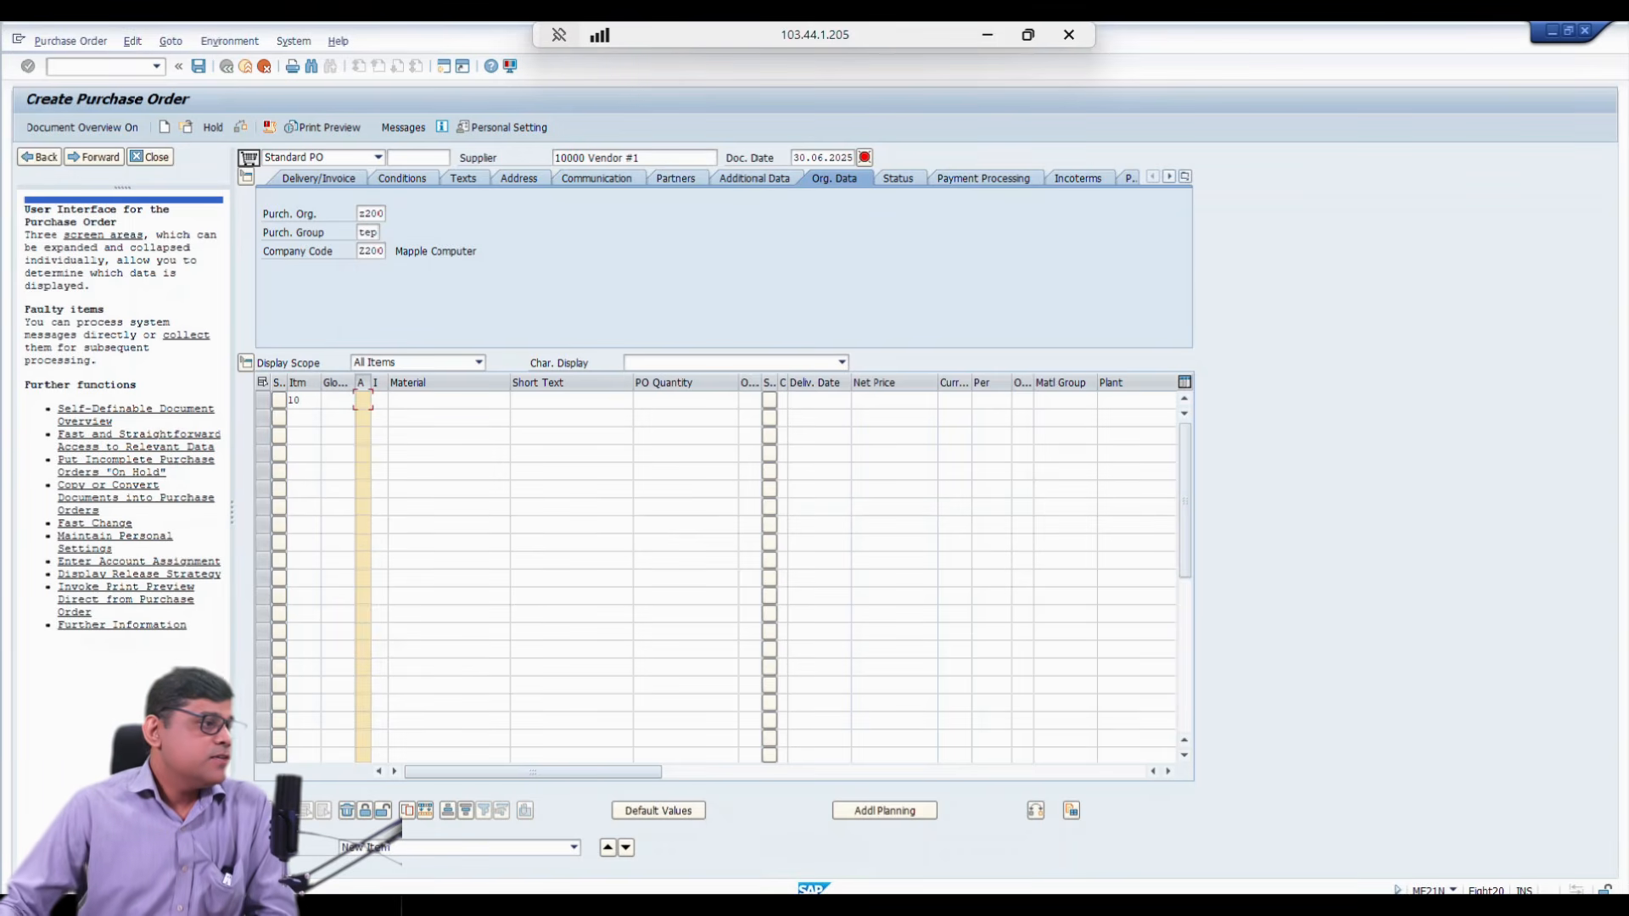
pyautogui.press('F4')
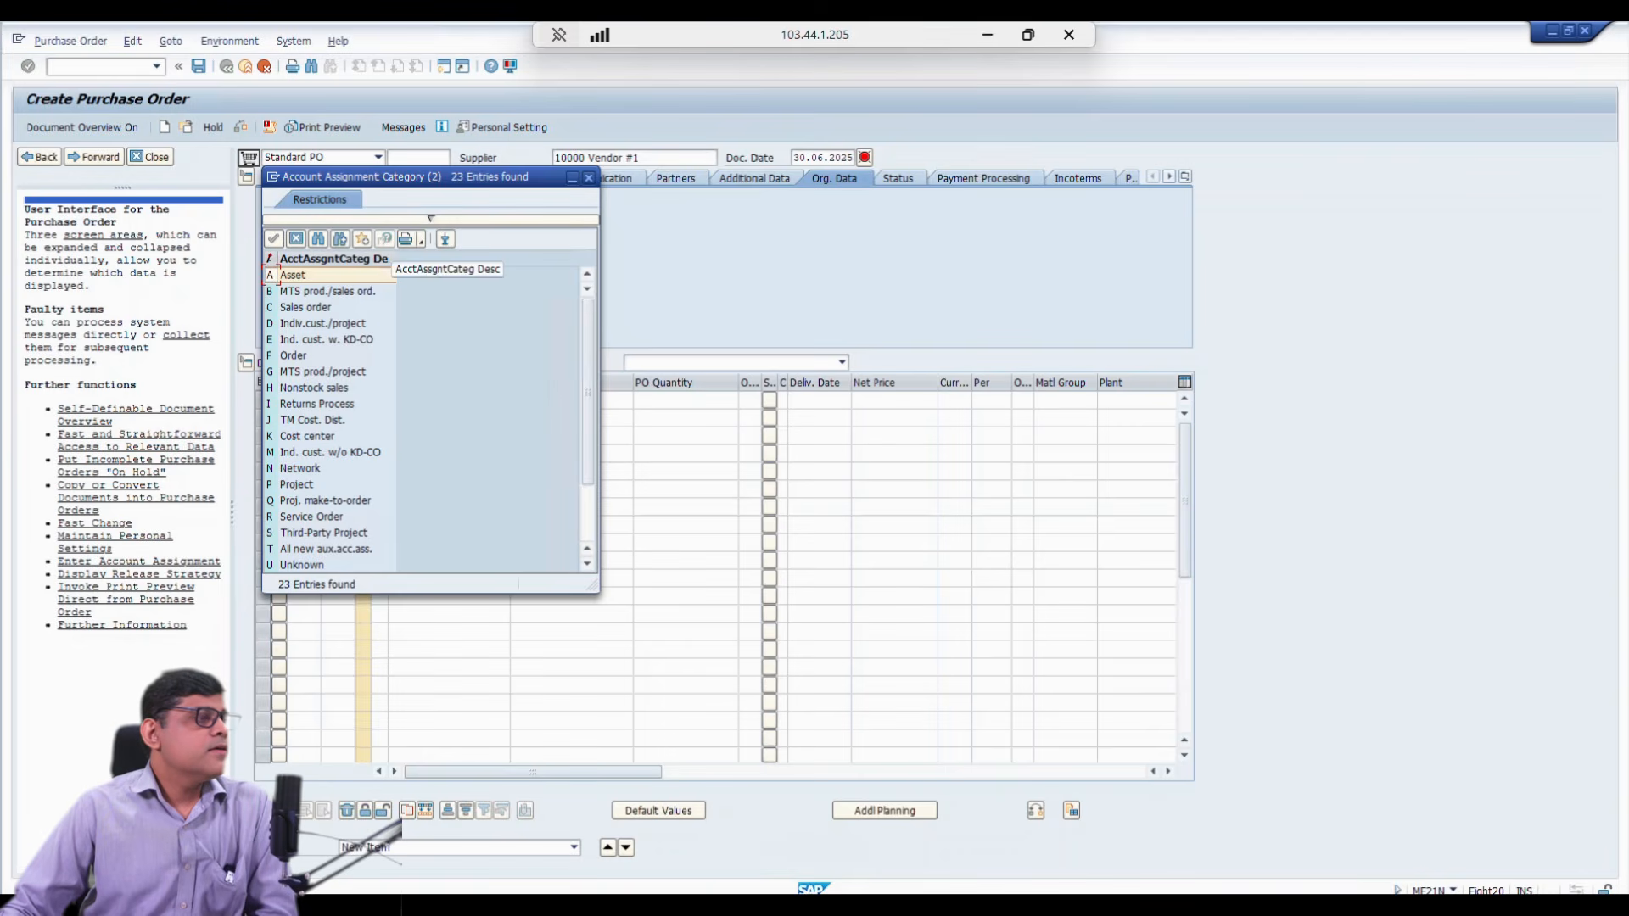
pyautogui.click(589, 178)
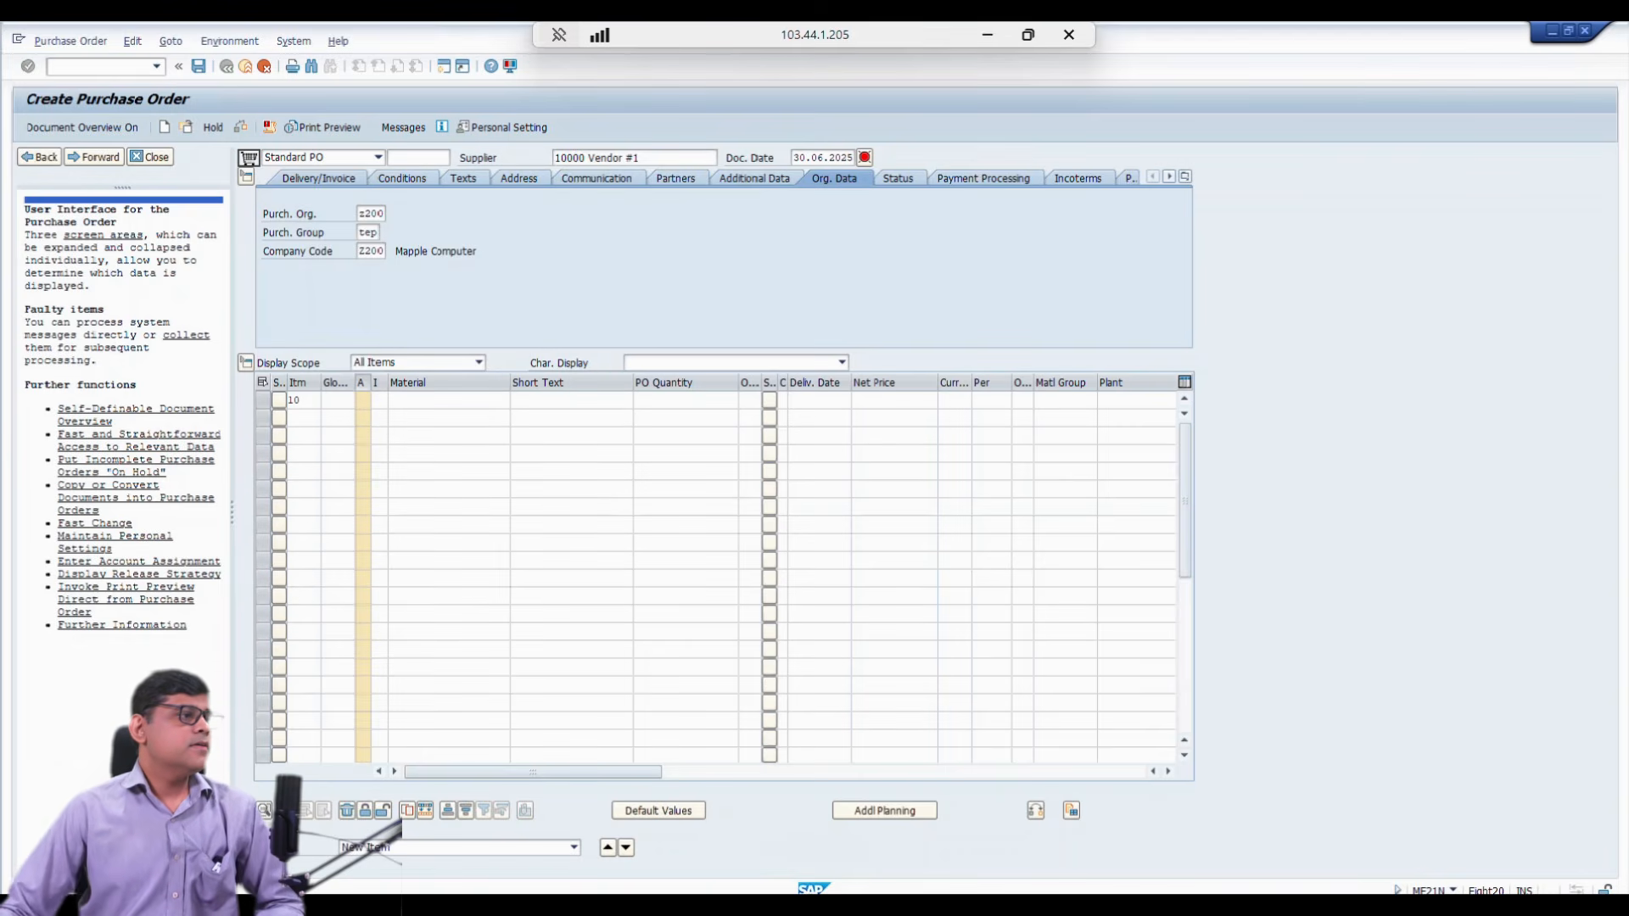
pyautogui.click(359, 401)
pyautogui.press('Tab')
pyautogui.press('Tab')
pyautogui.press('Tab')
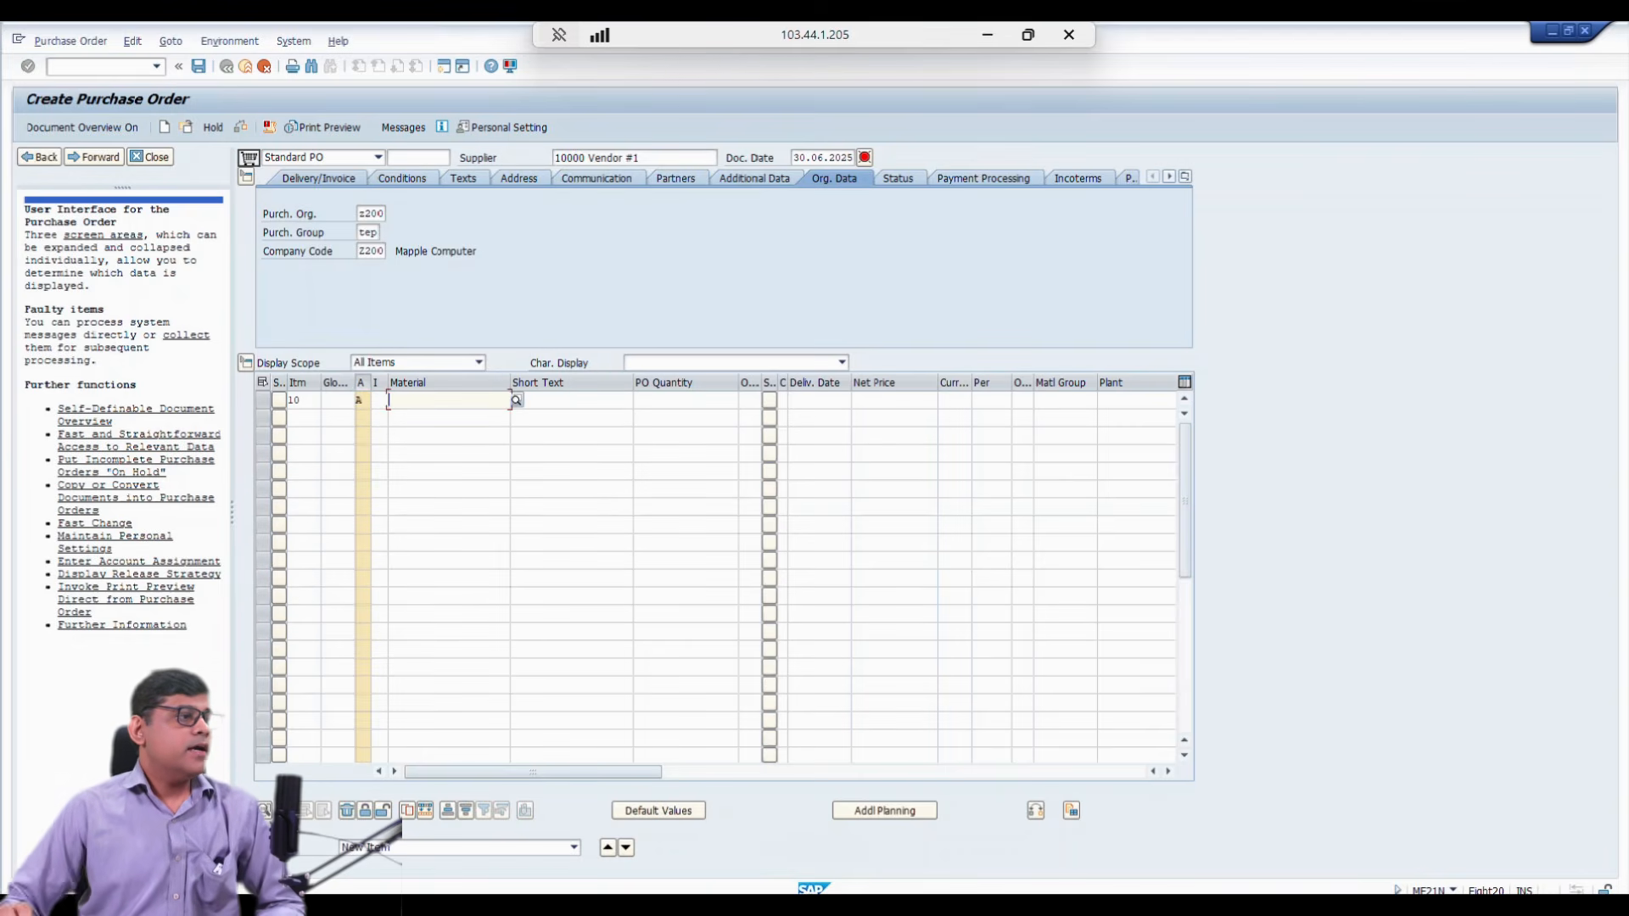
# Step: Enter material 3 with an order quantity of 1 for item 10
pyautogui.hotkey('shift', 'Tab')
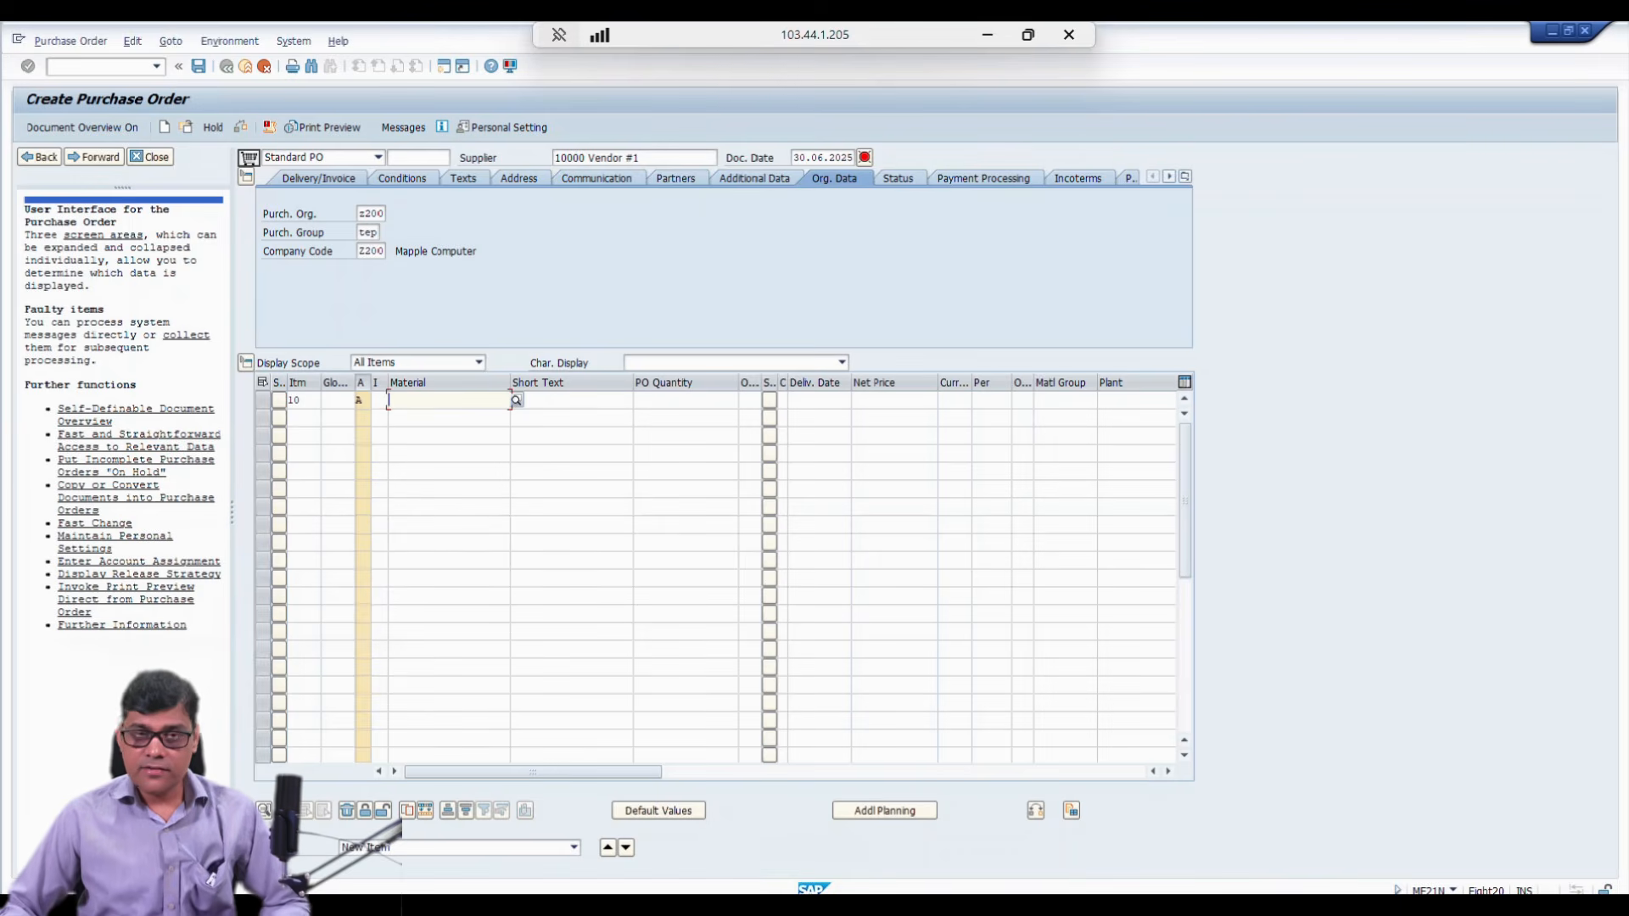
pyautogui.write('3')
pyautogui.press('Tab')
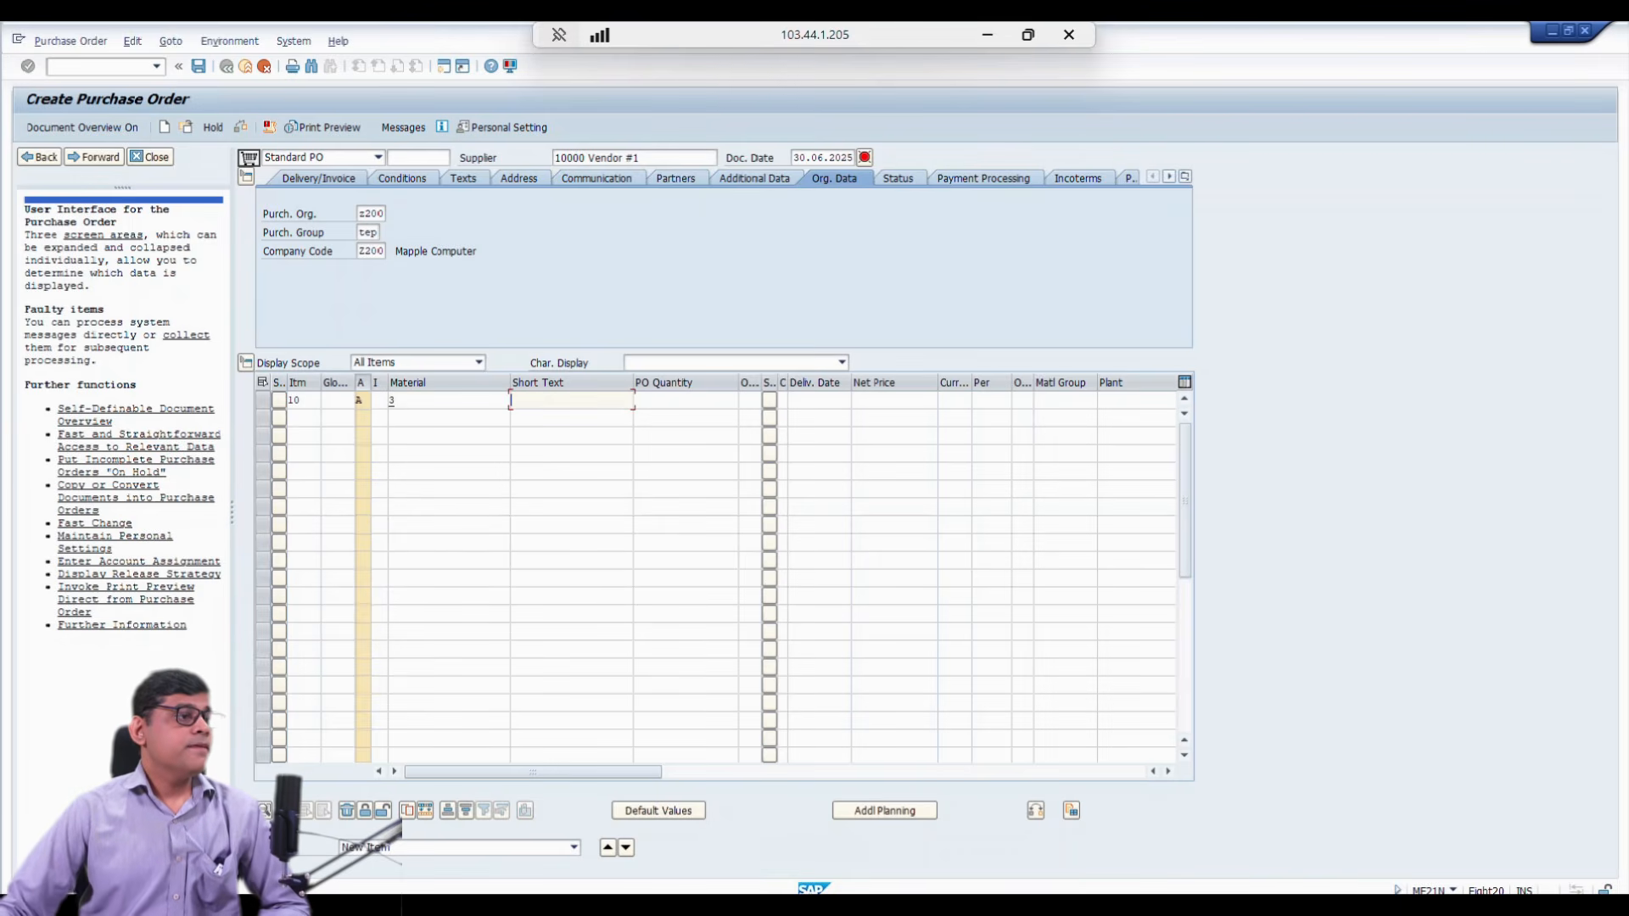
pyautogui.press('Tab')
pyautogui.write('1')
pyautogui.press('Tab')
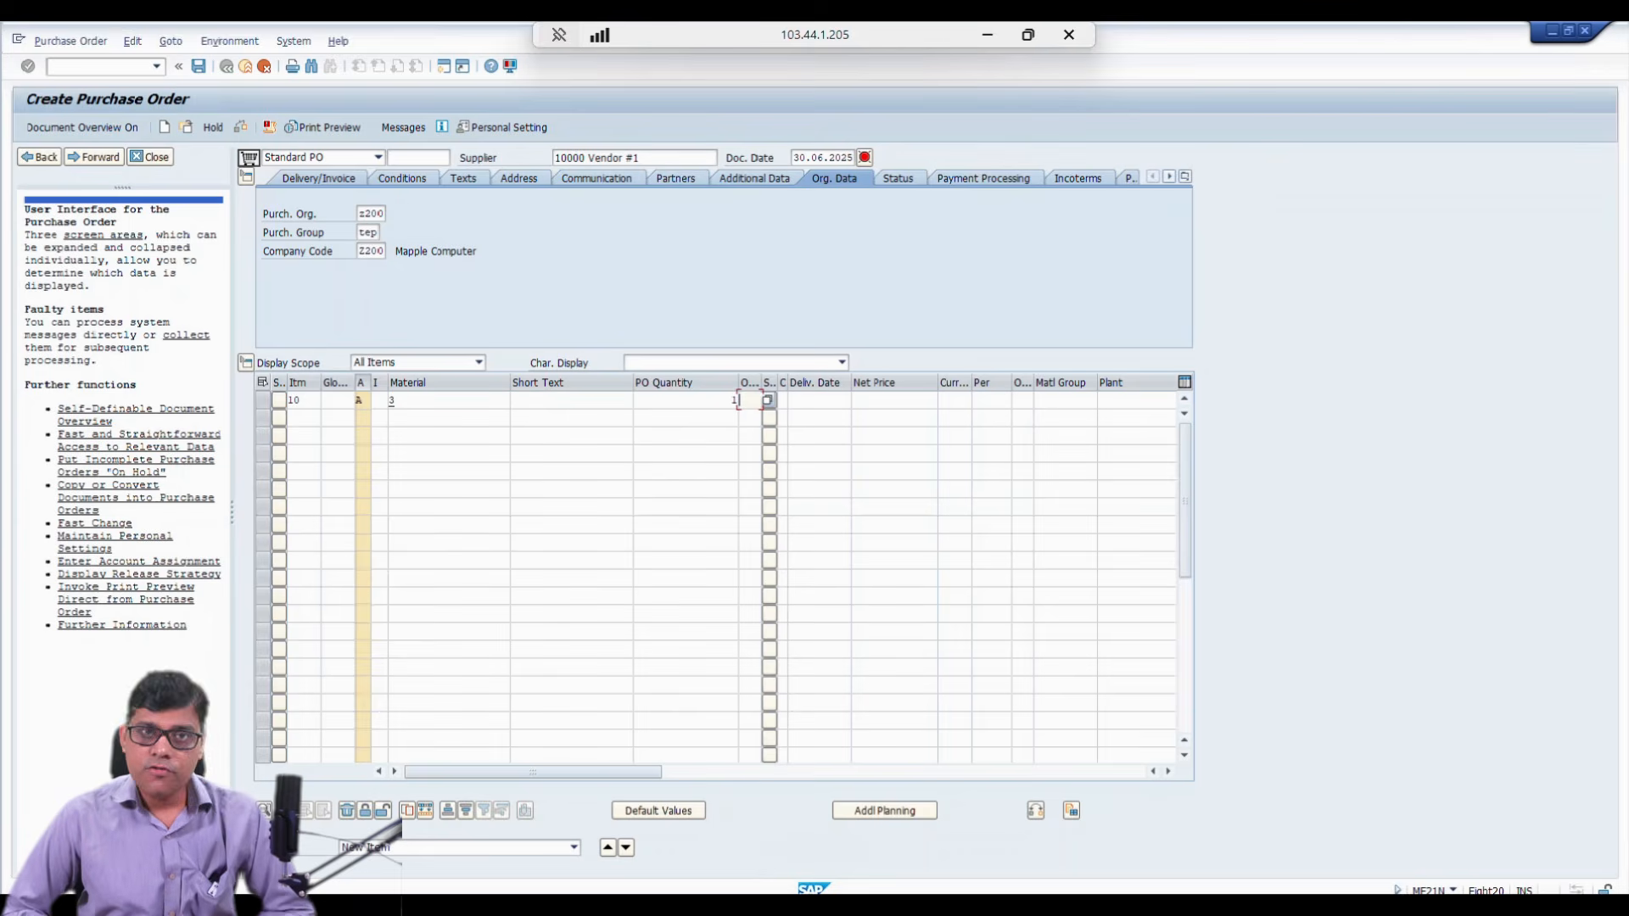
# Step: Set the delivery date of item 10 to 30.06.2025 from the calendar
pyautogui.press('Tab')
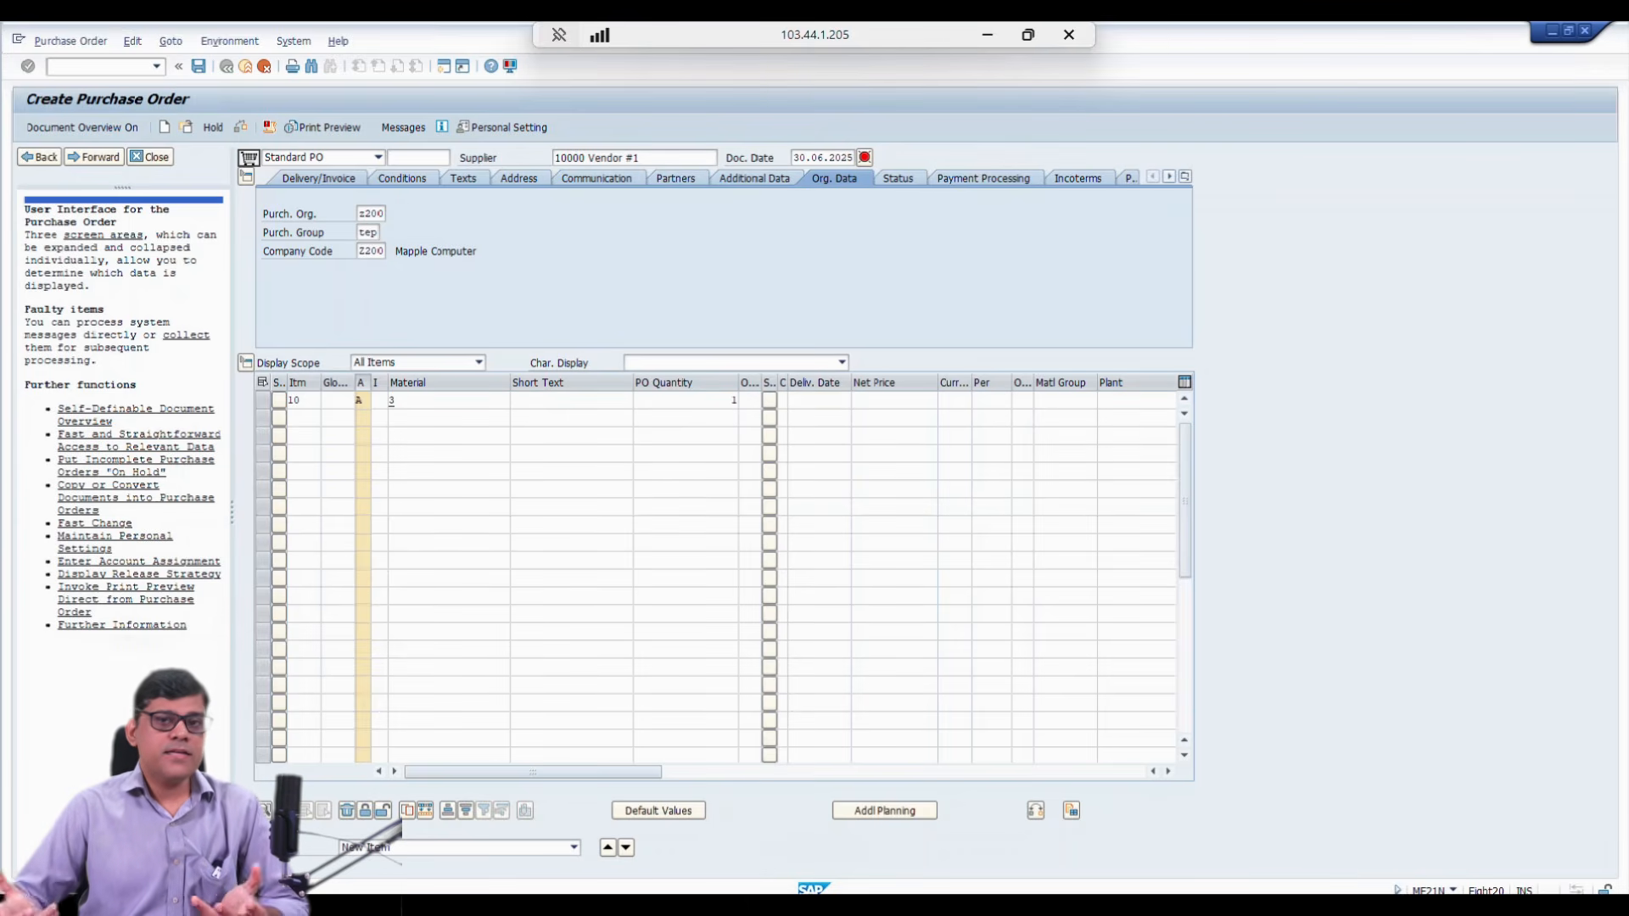
pyautogui.click(865, 157)
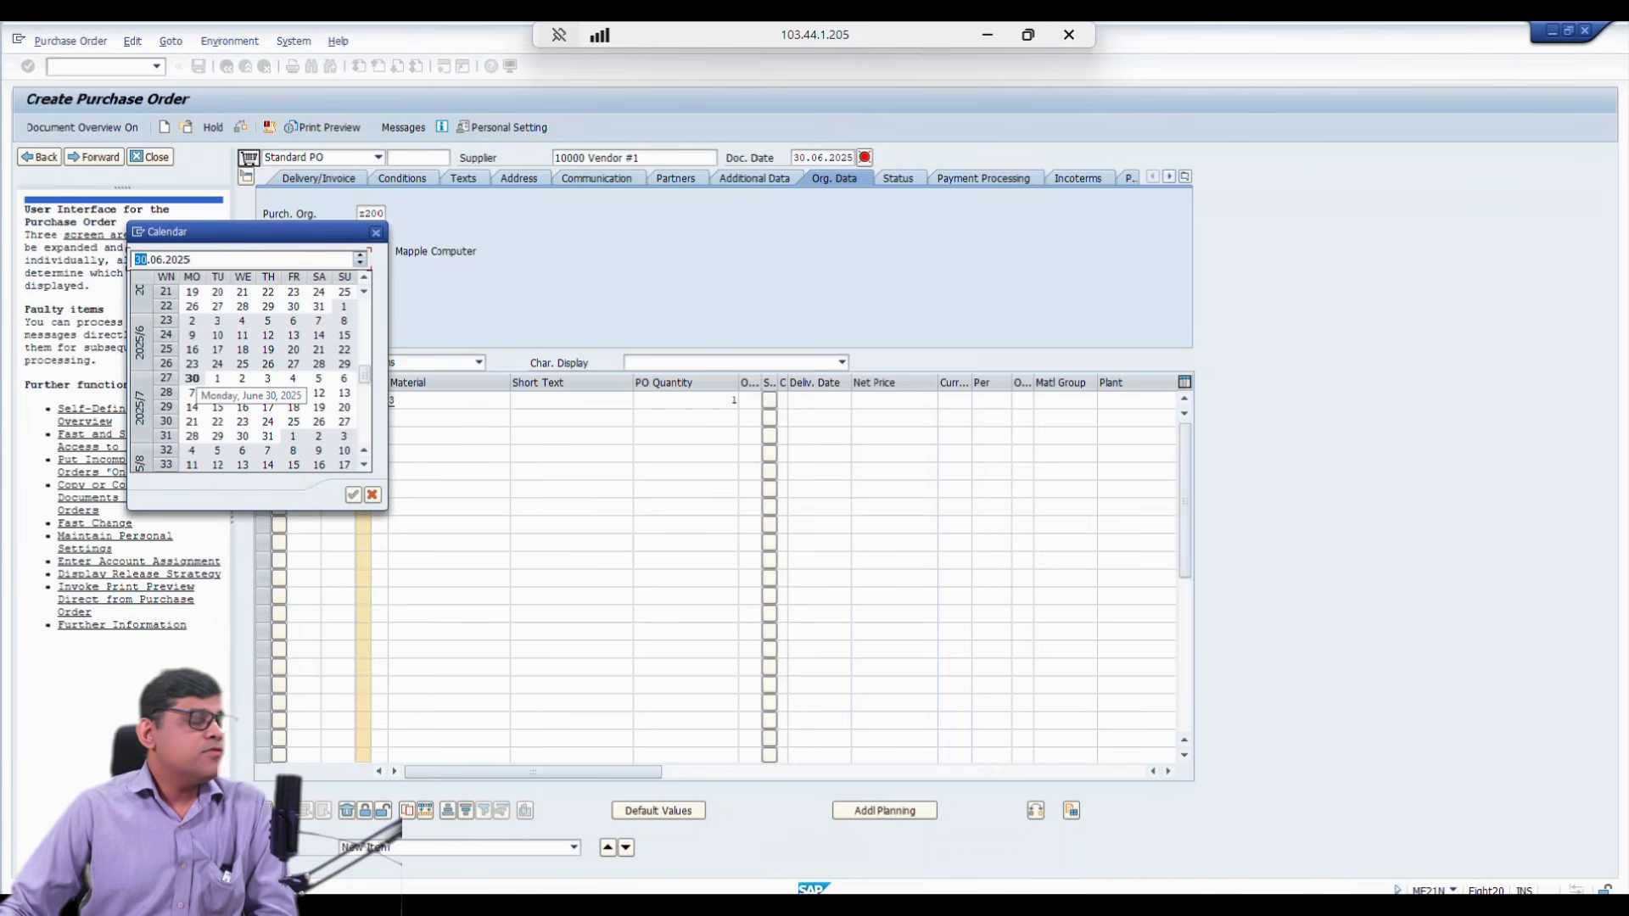
pyautogui.doubleClick(193, 379)
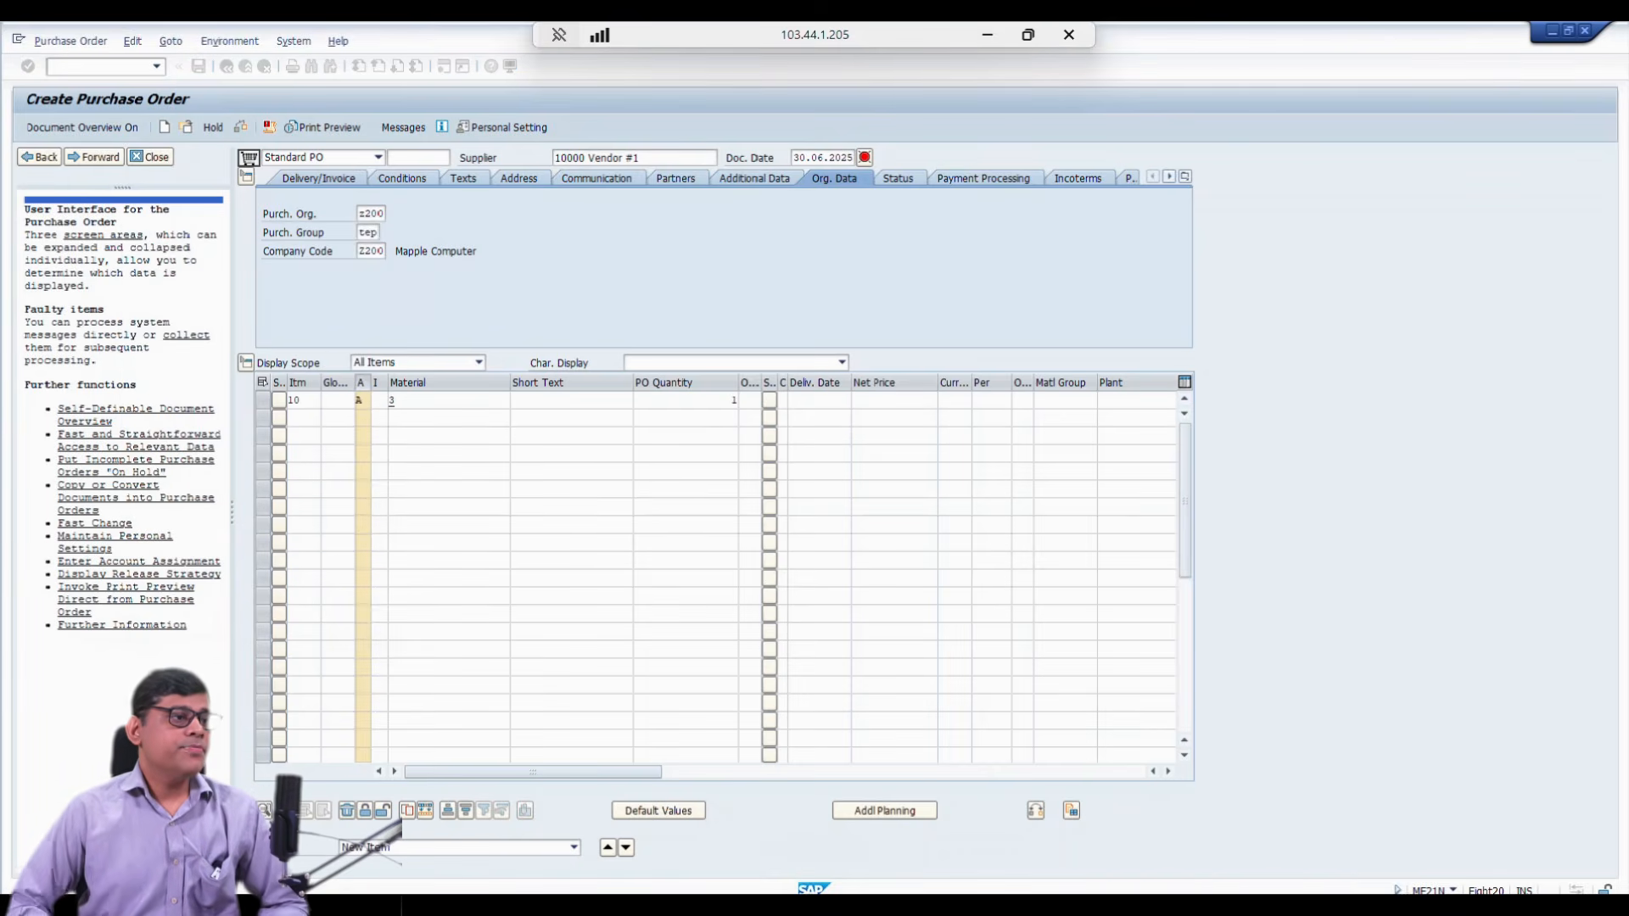
pyautogui.press('Tab')
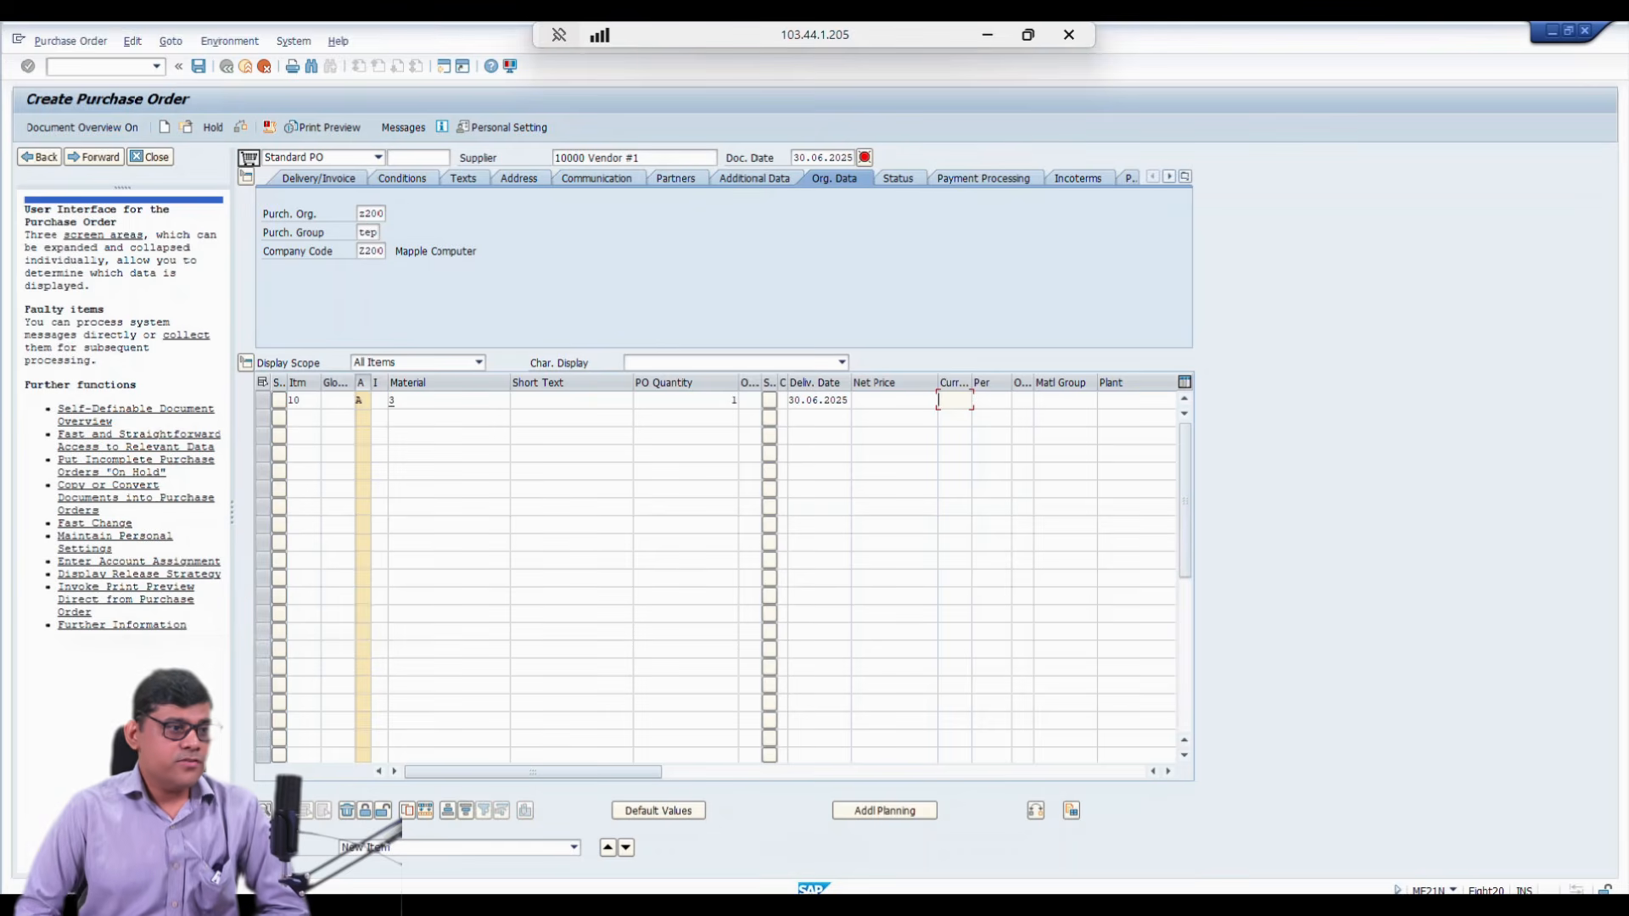
# Step: Enter plant Z200 and storage location Z200 for item 10 and bring up its account assignment details
pyautogui.press('Tab')
pyautogui.press('Tab')
pyautogui.press('Tab')
pyautogui.press('Tab')
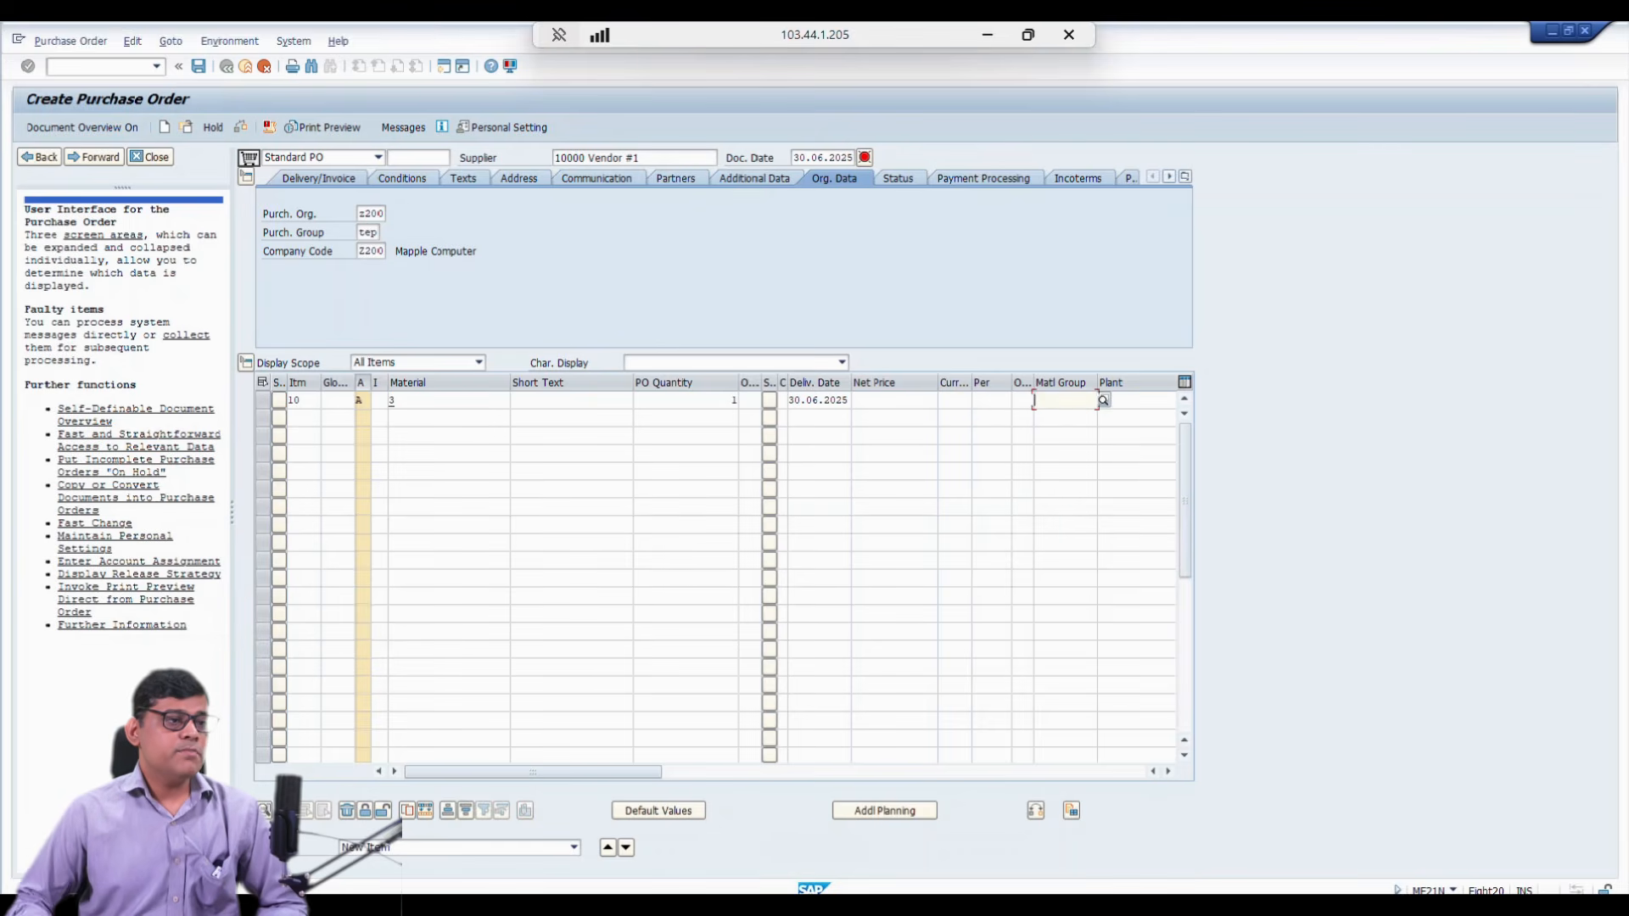
pyautogui.write('z2')
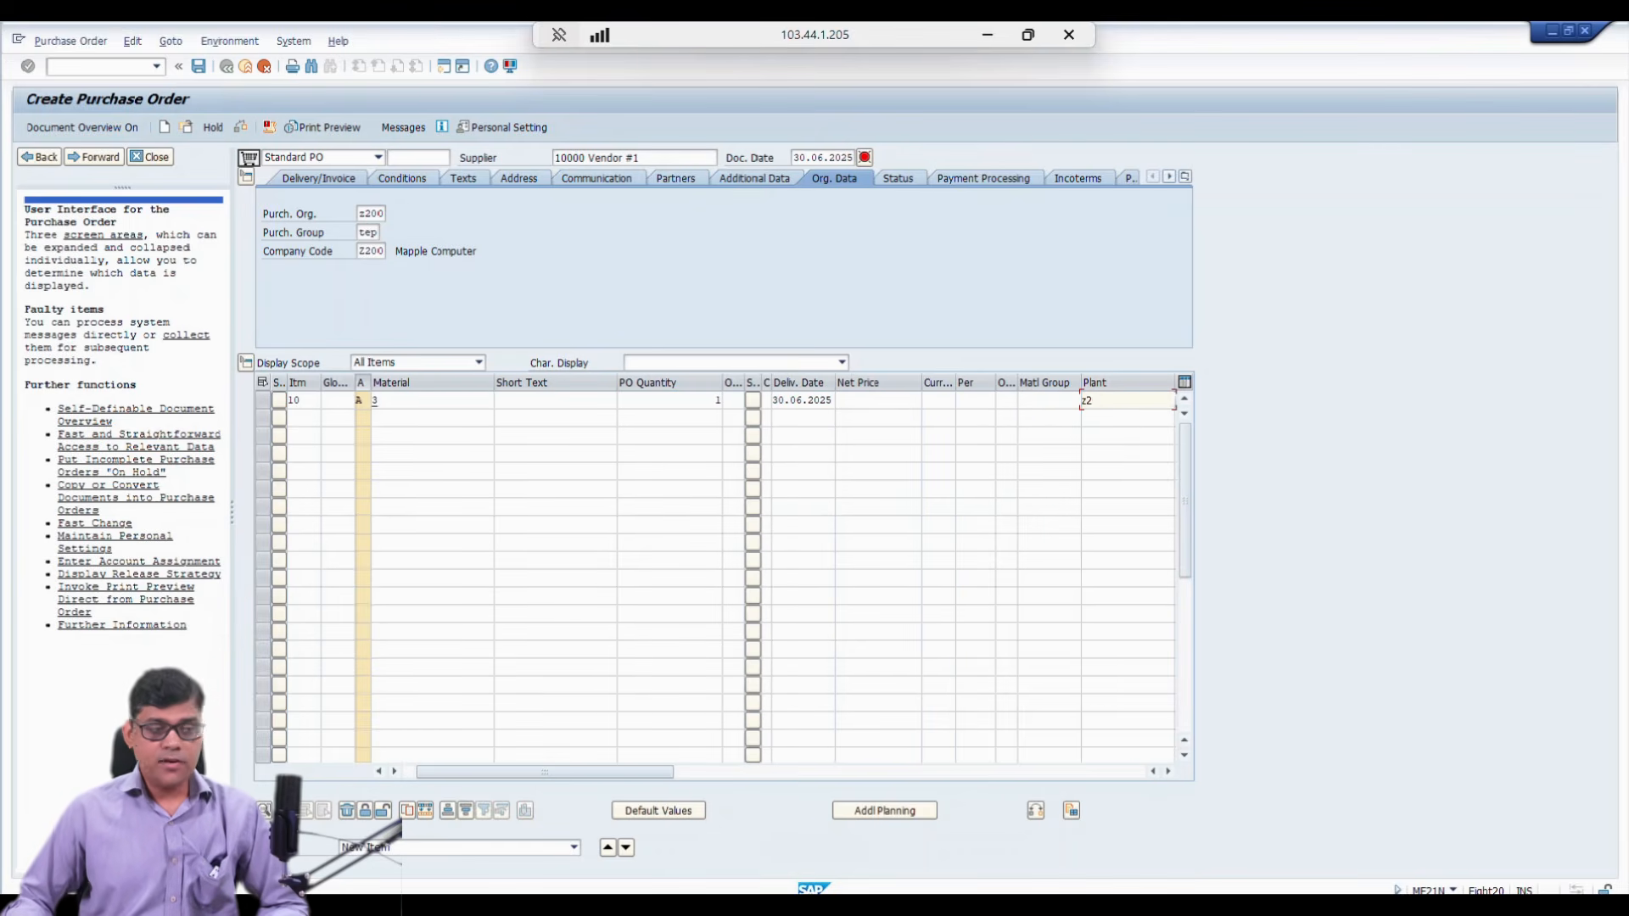
pyautogui.write('00')
pyautogui.press('Tab')
pyautogui.write('z')
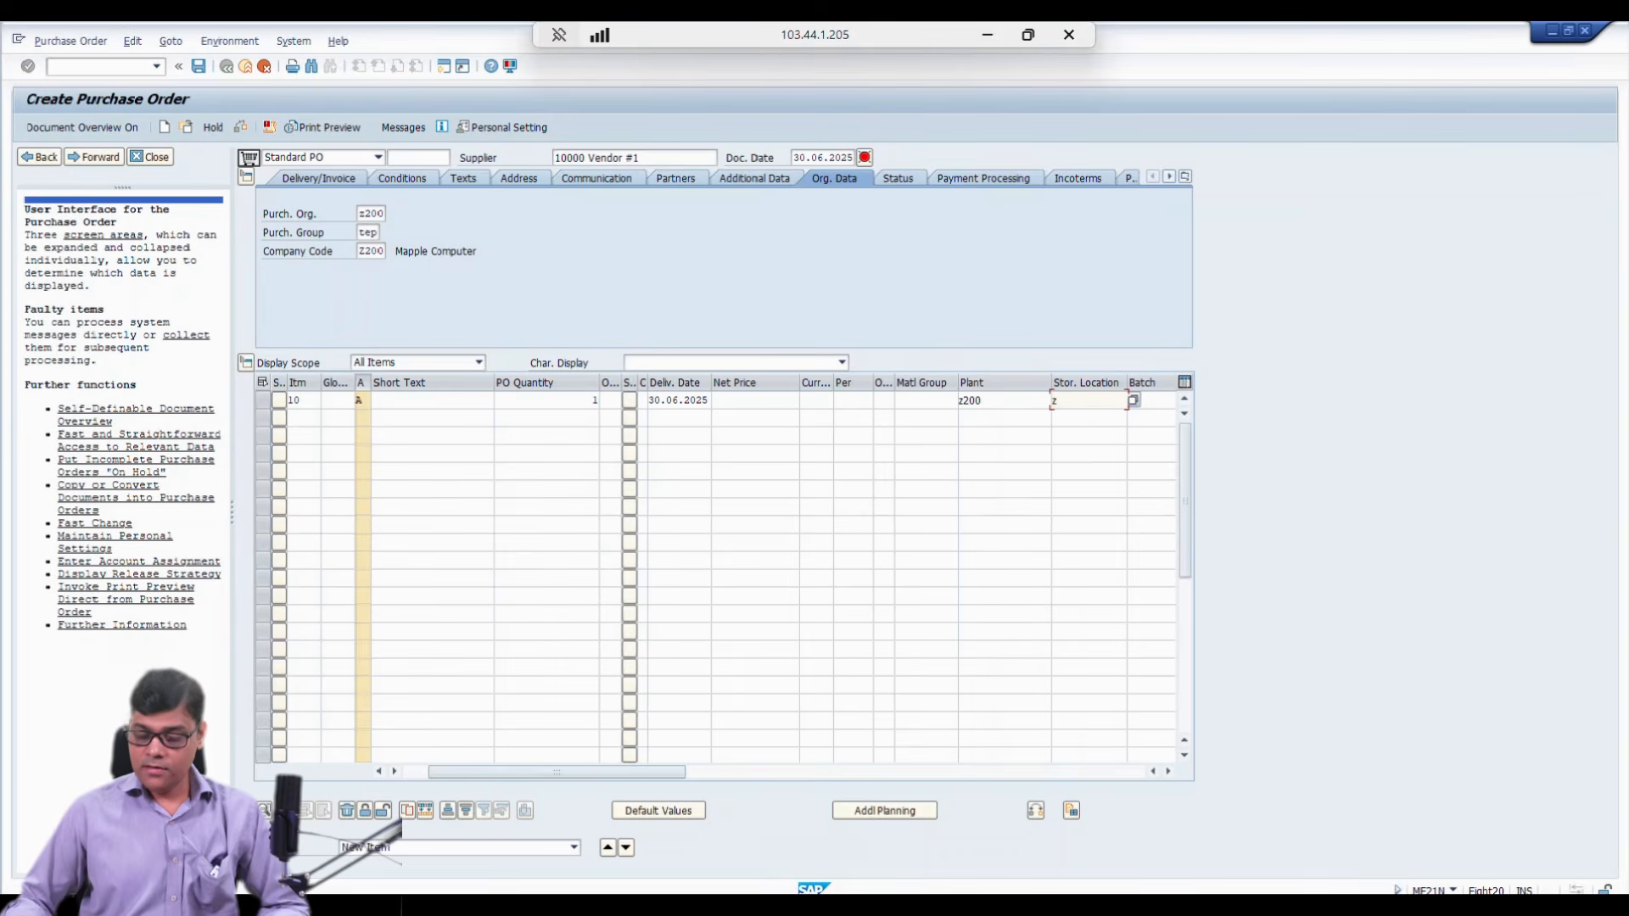
pyautogui.write('200')
pyautogui.press('Tab')
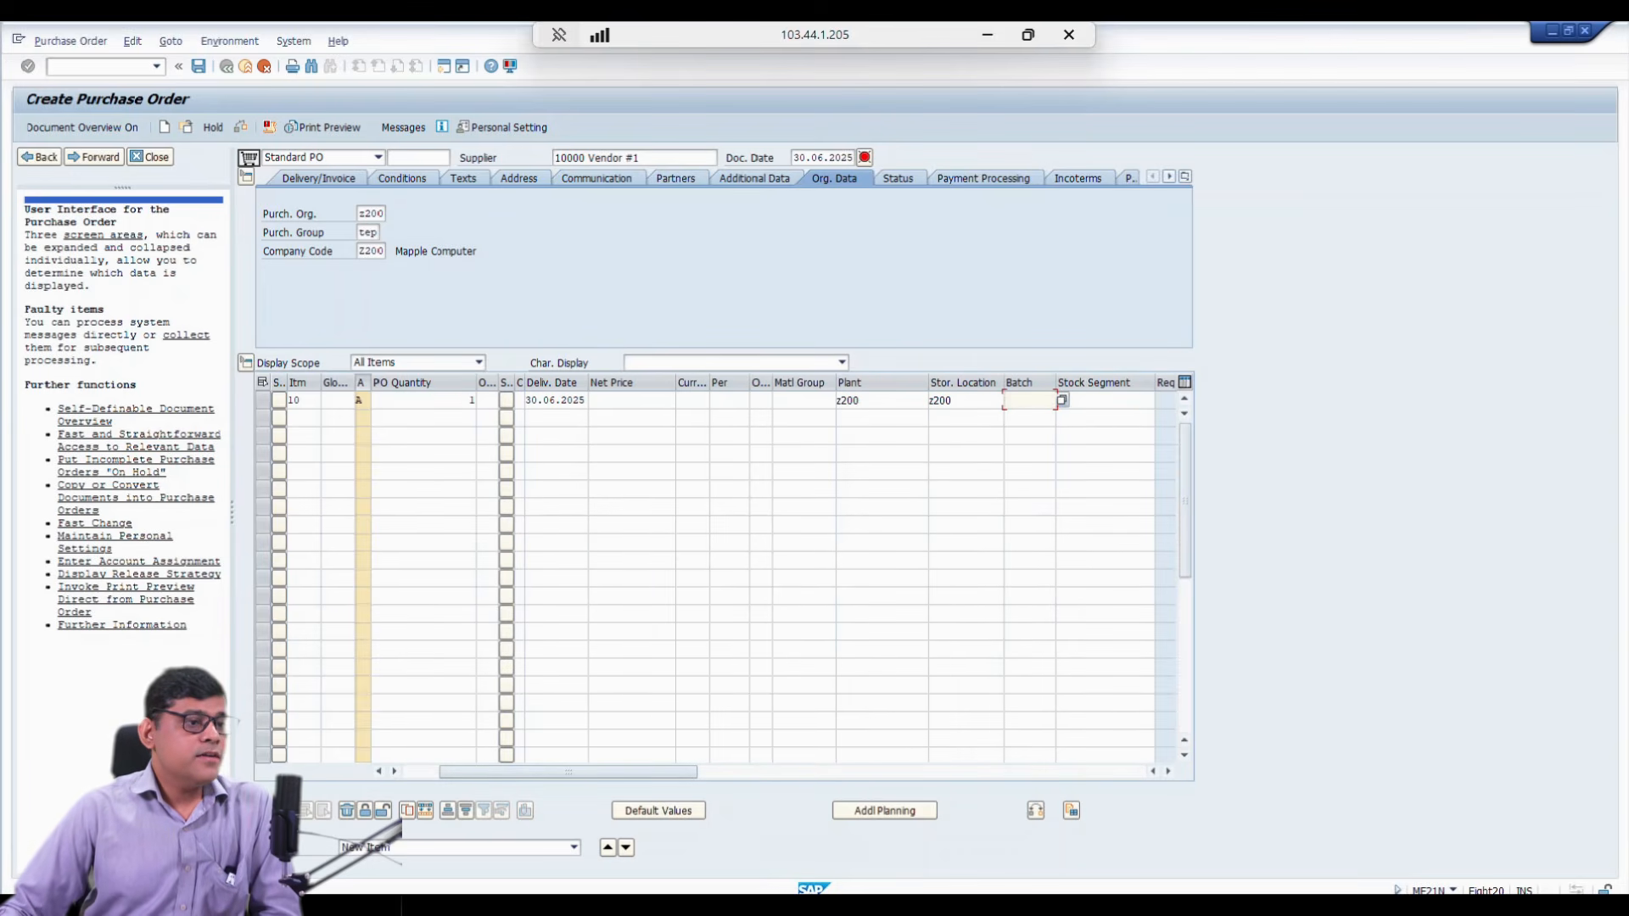
pyautogui.moveTo(1185, 501); pyautogui.dragTo(1185, 579)
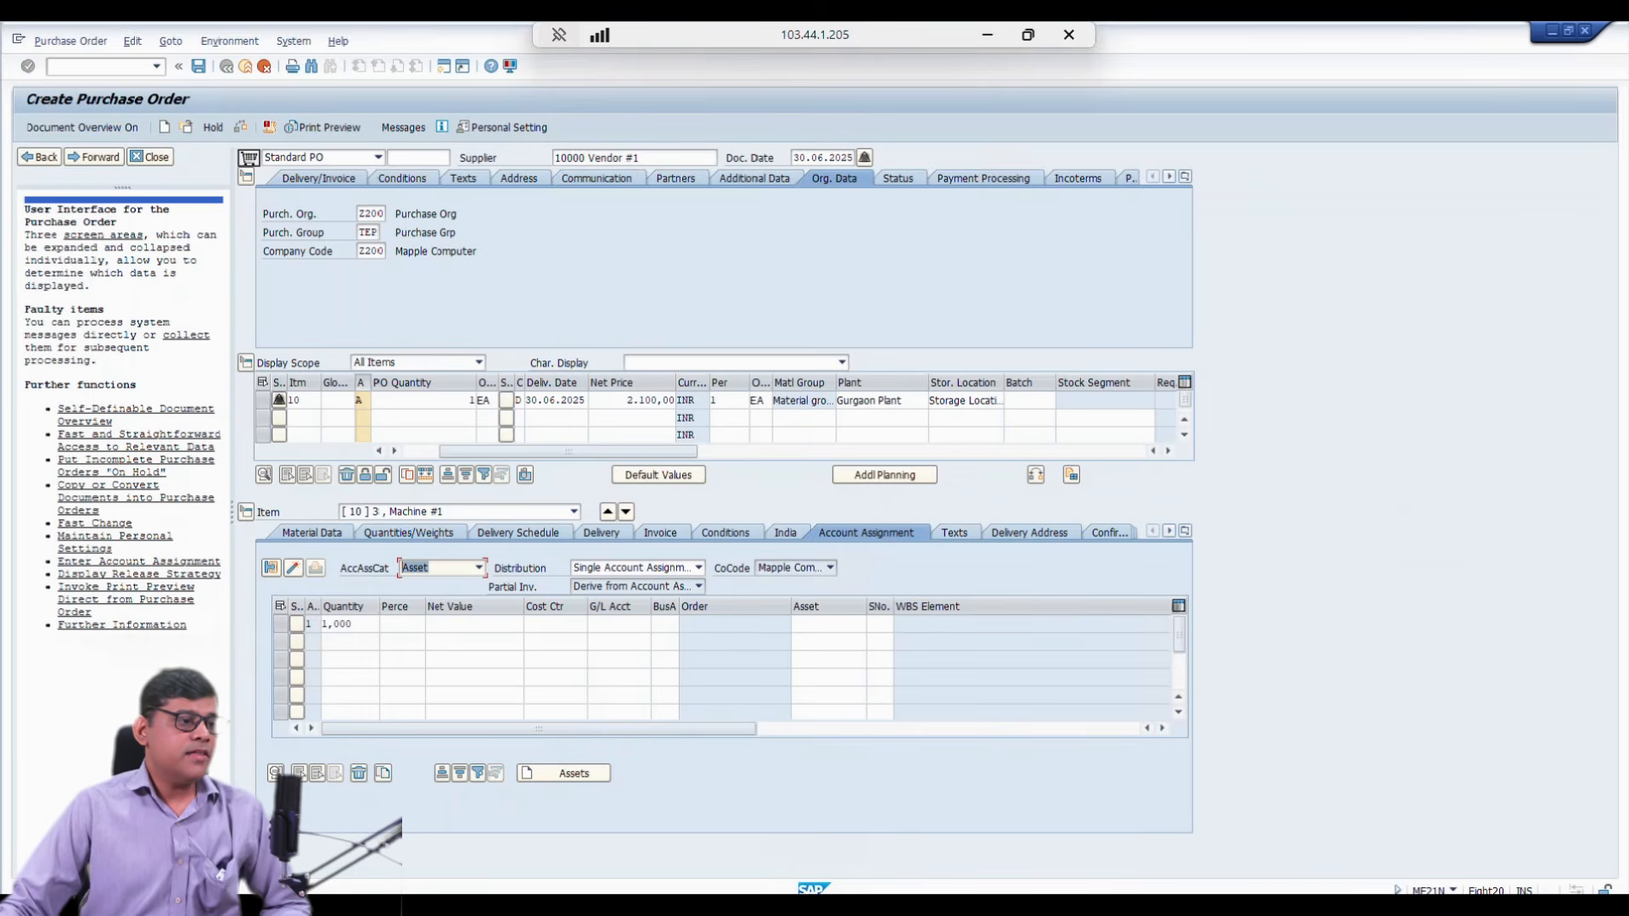
# Step: Assign item 10 to asset 2002, the AUC-Industrial Machine, in its account assignment
pyautogui.click(828, 625)
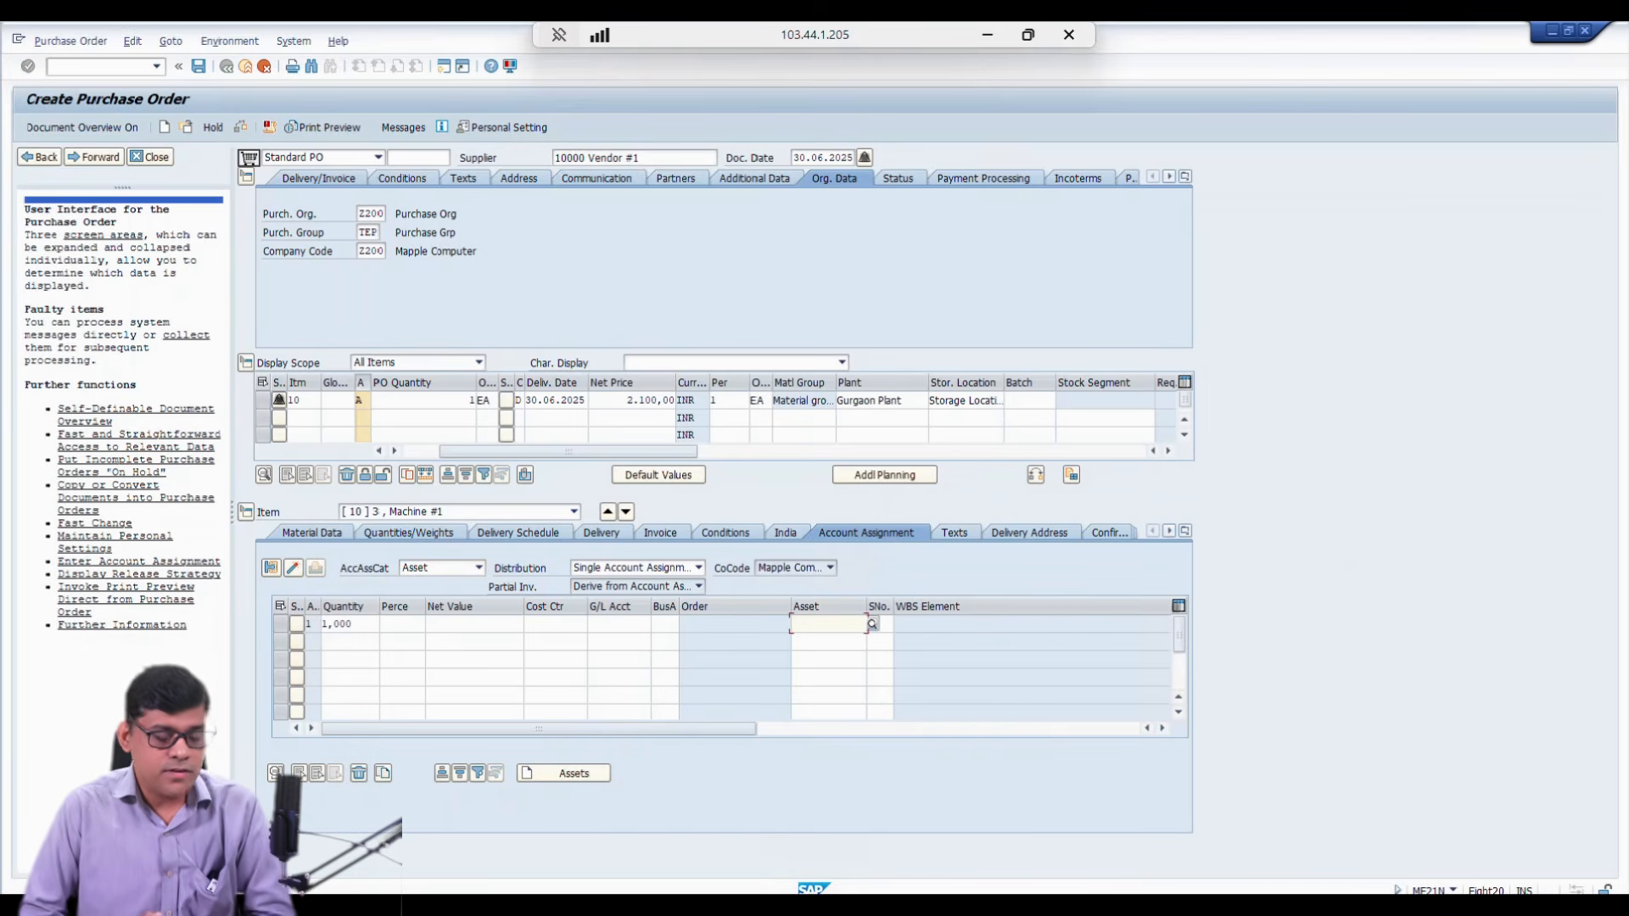
pyautogui.write('2002')
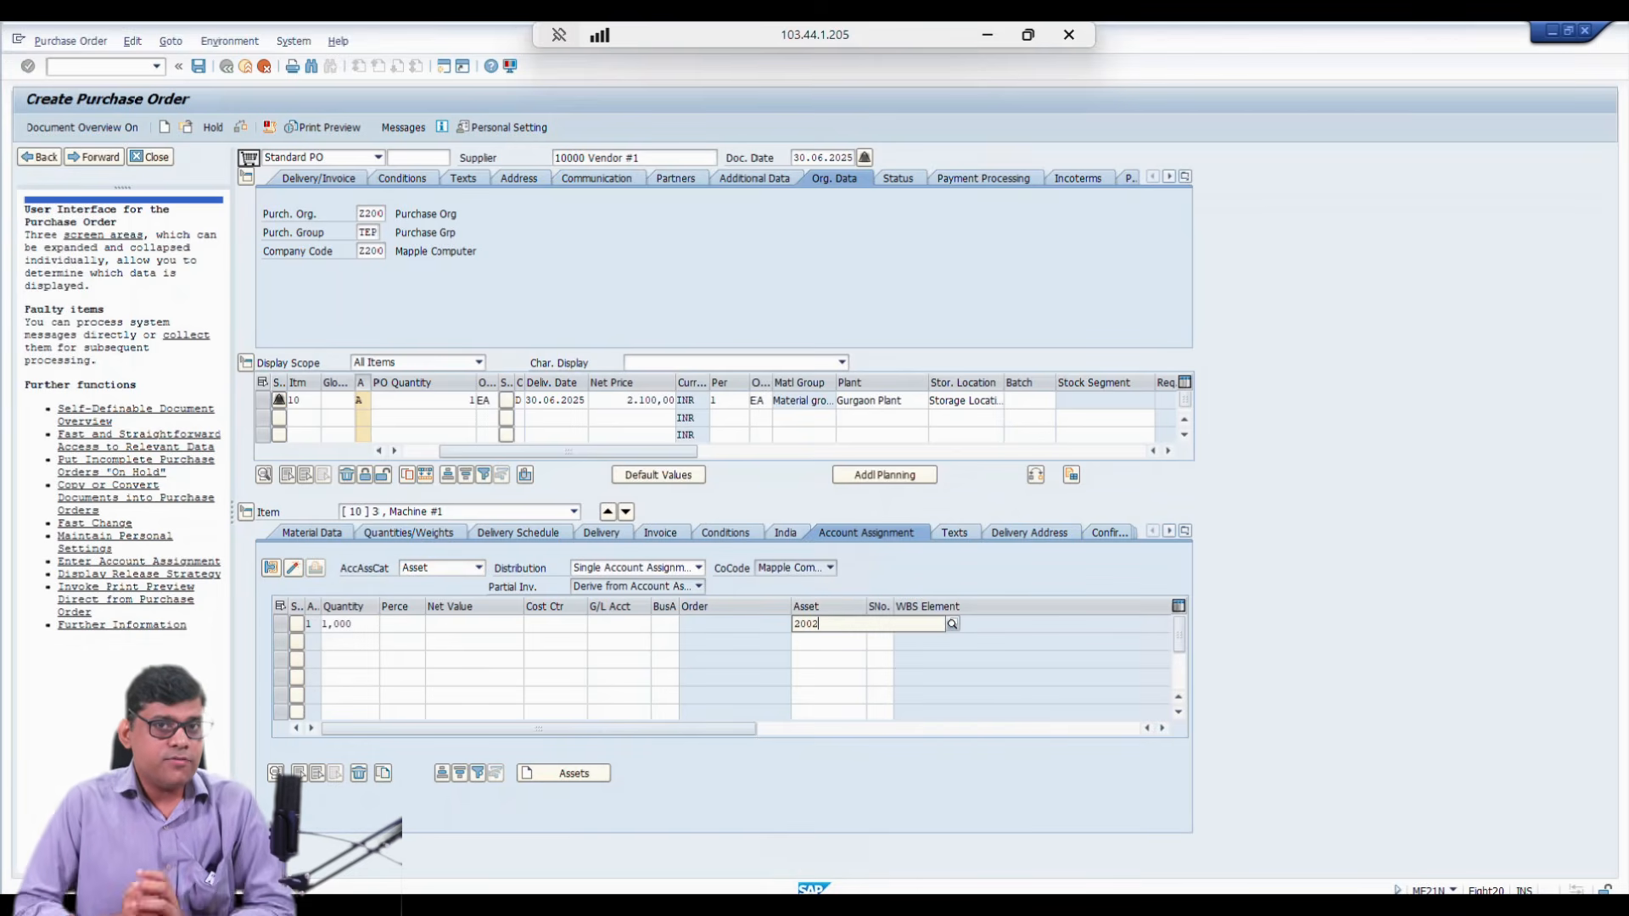
pyautogui.press('Down')
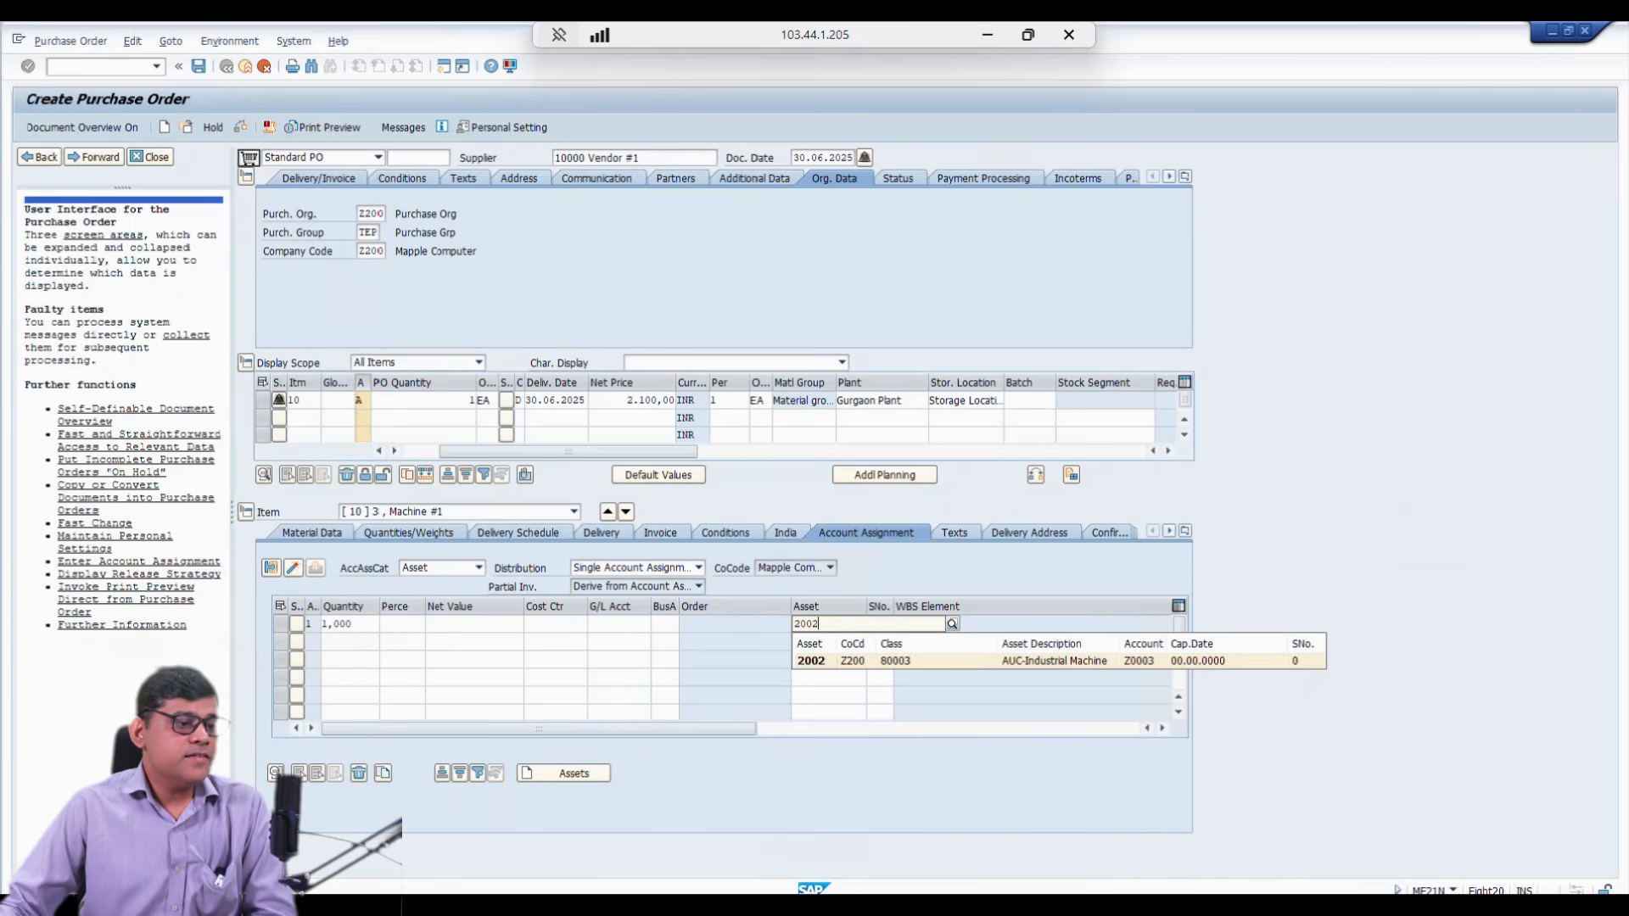
pyautogui.press('Return')
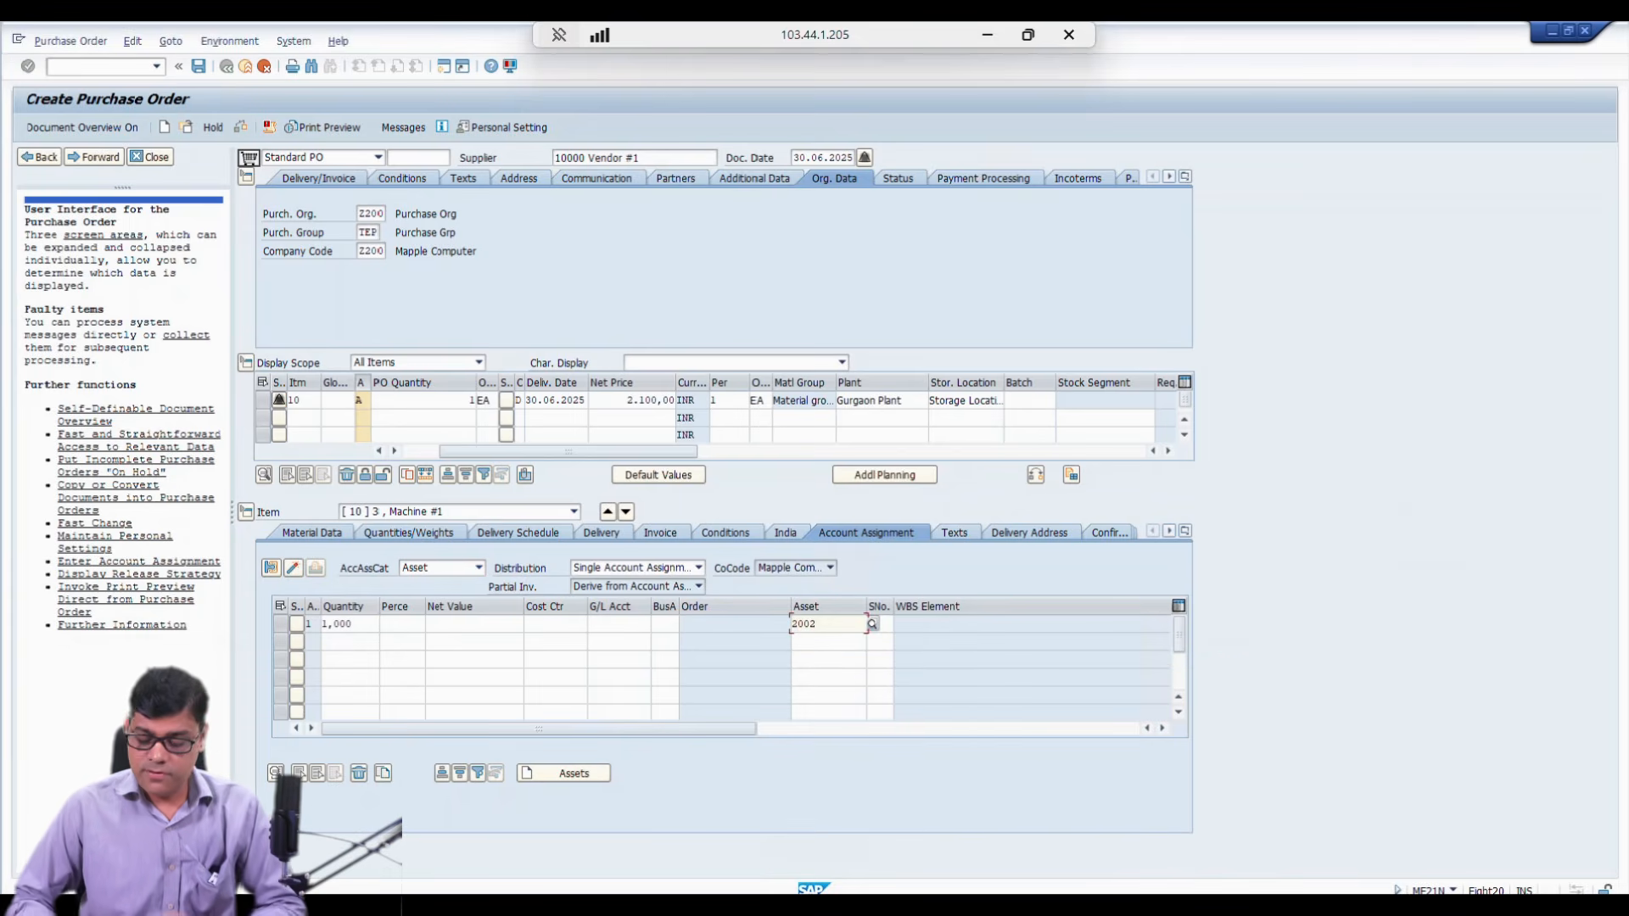
pyautogui.press('Return')
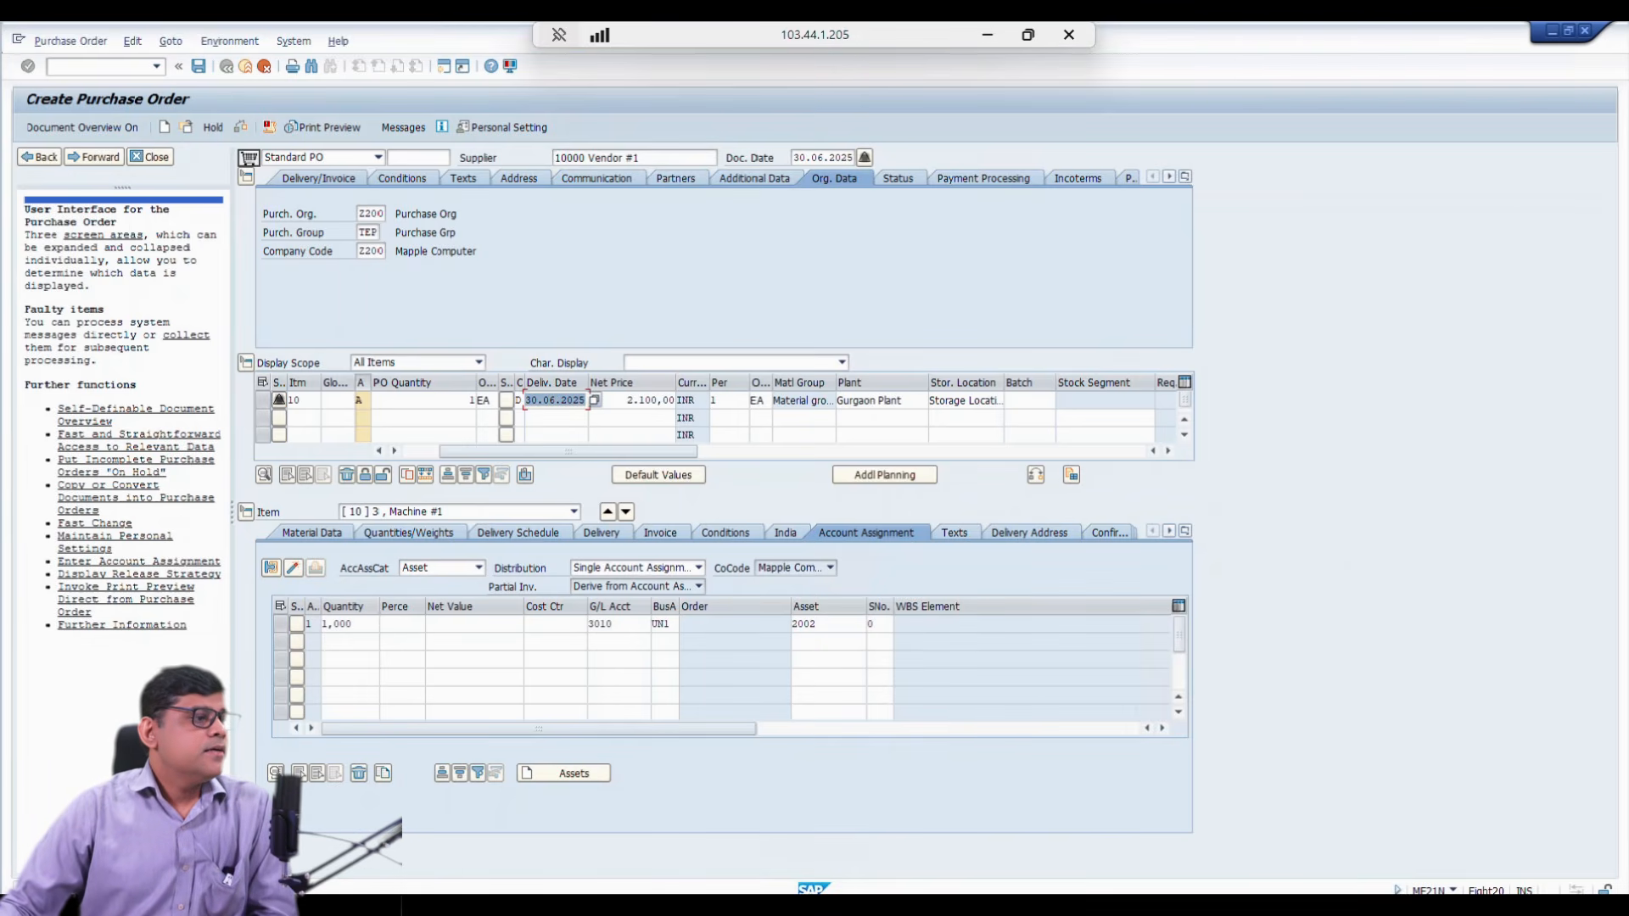
# Step: Set a mandatory down payment of 50% dated 30.06.2025 in the invoice data of item 10
pyautogui.click(660, 533)
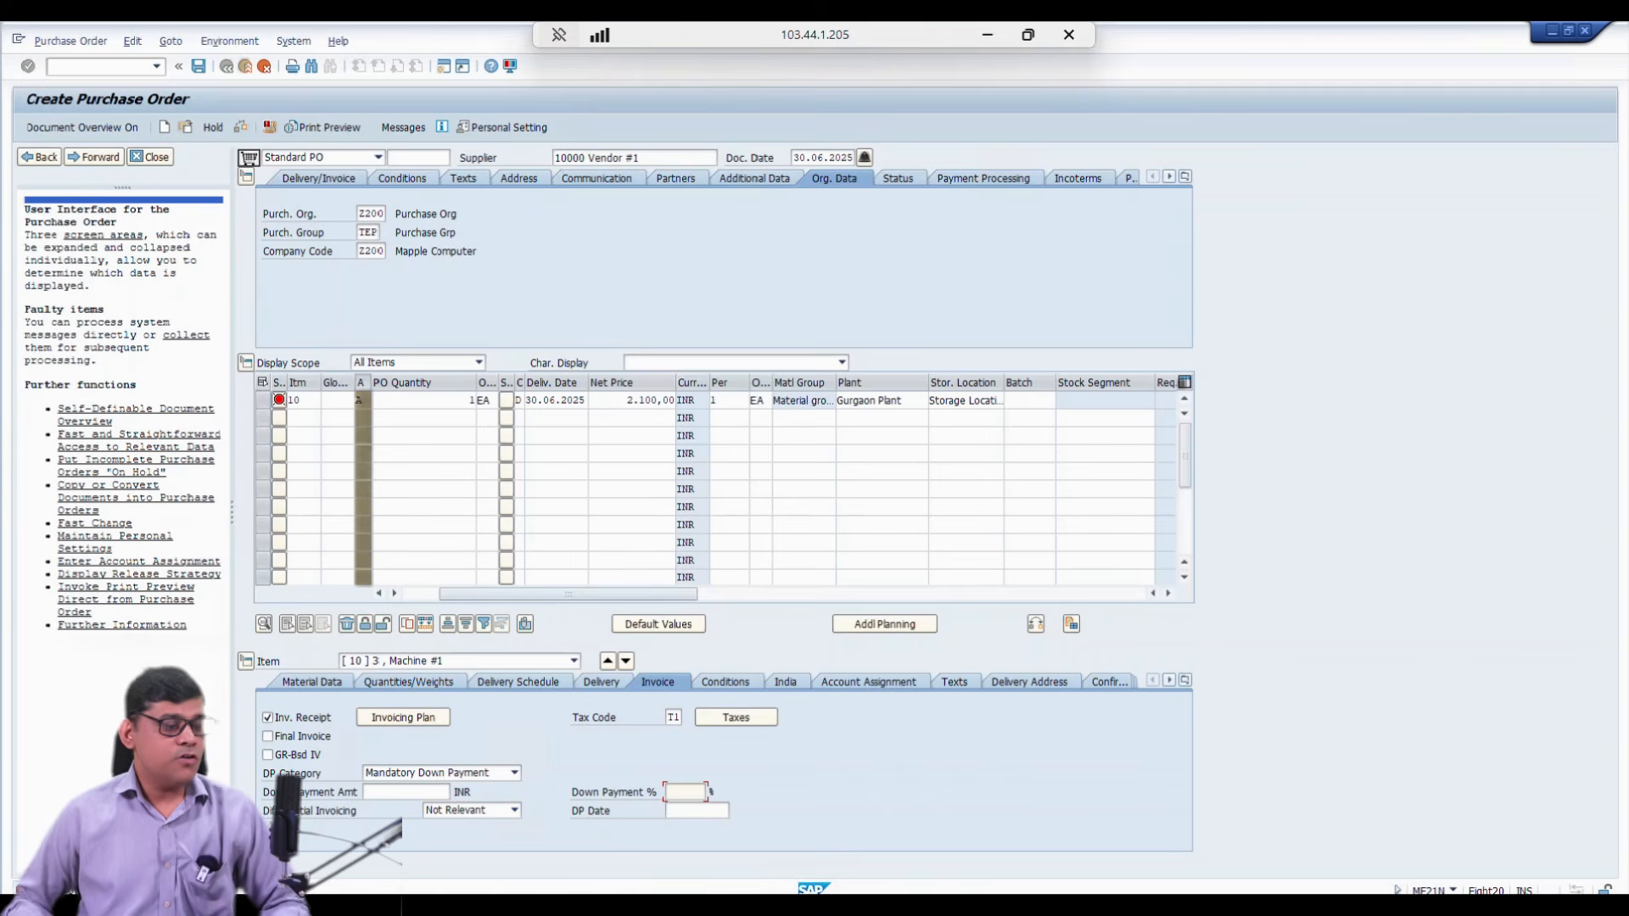
pyautogui.write('50')
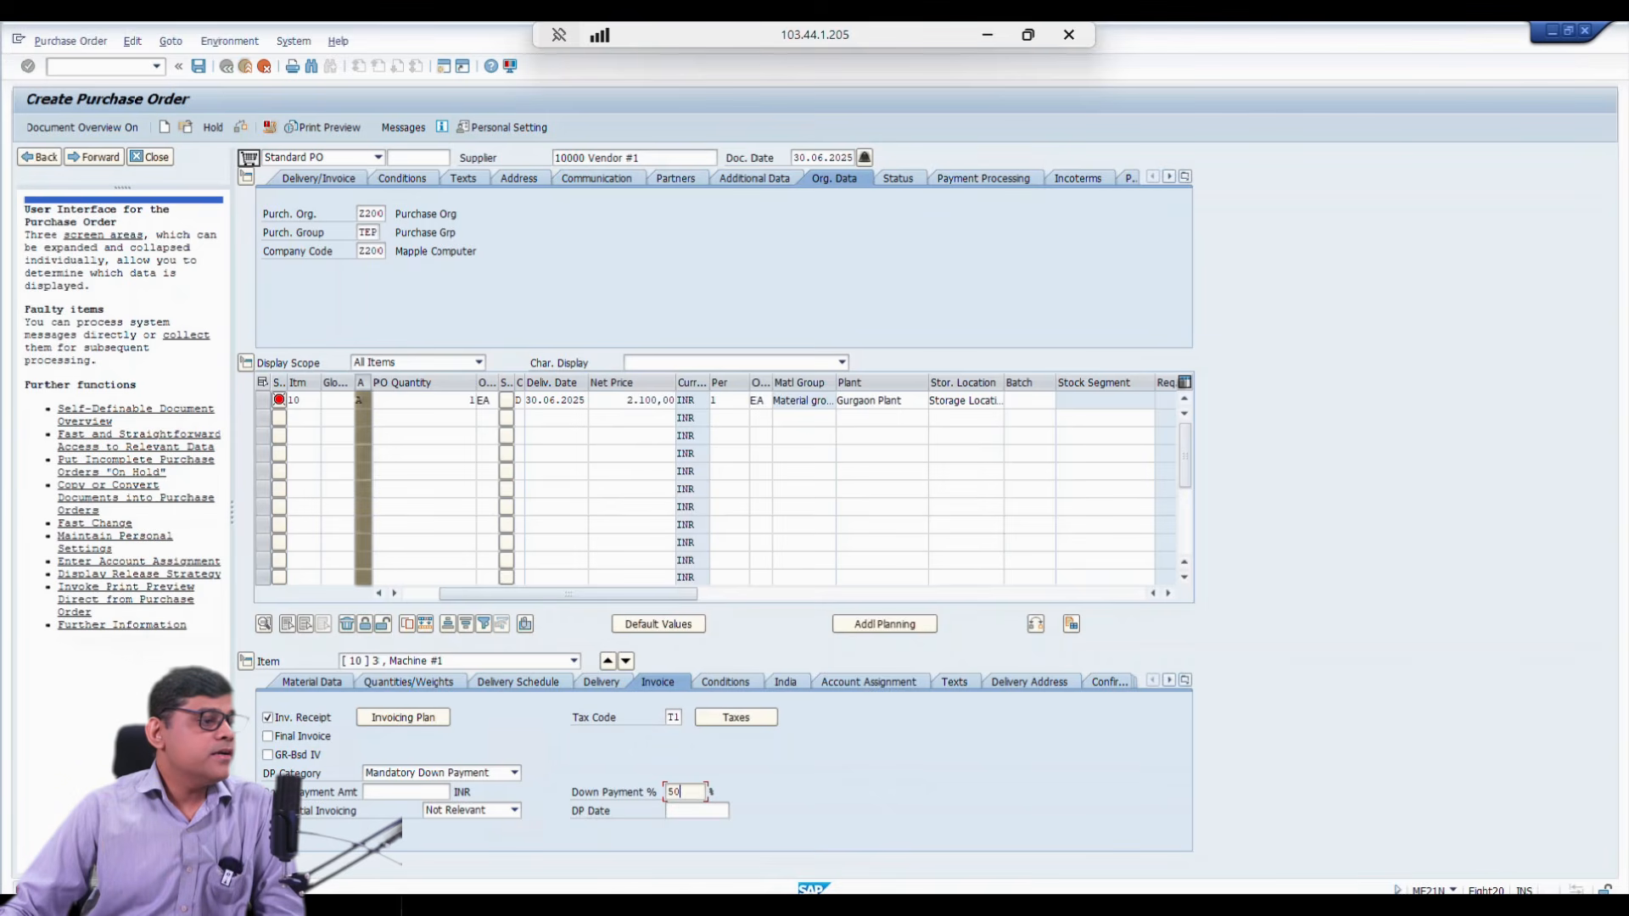
pyautogui.press('Return')
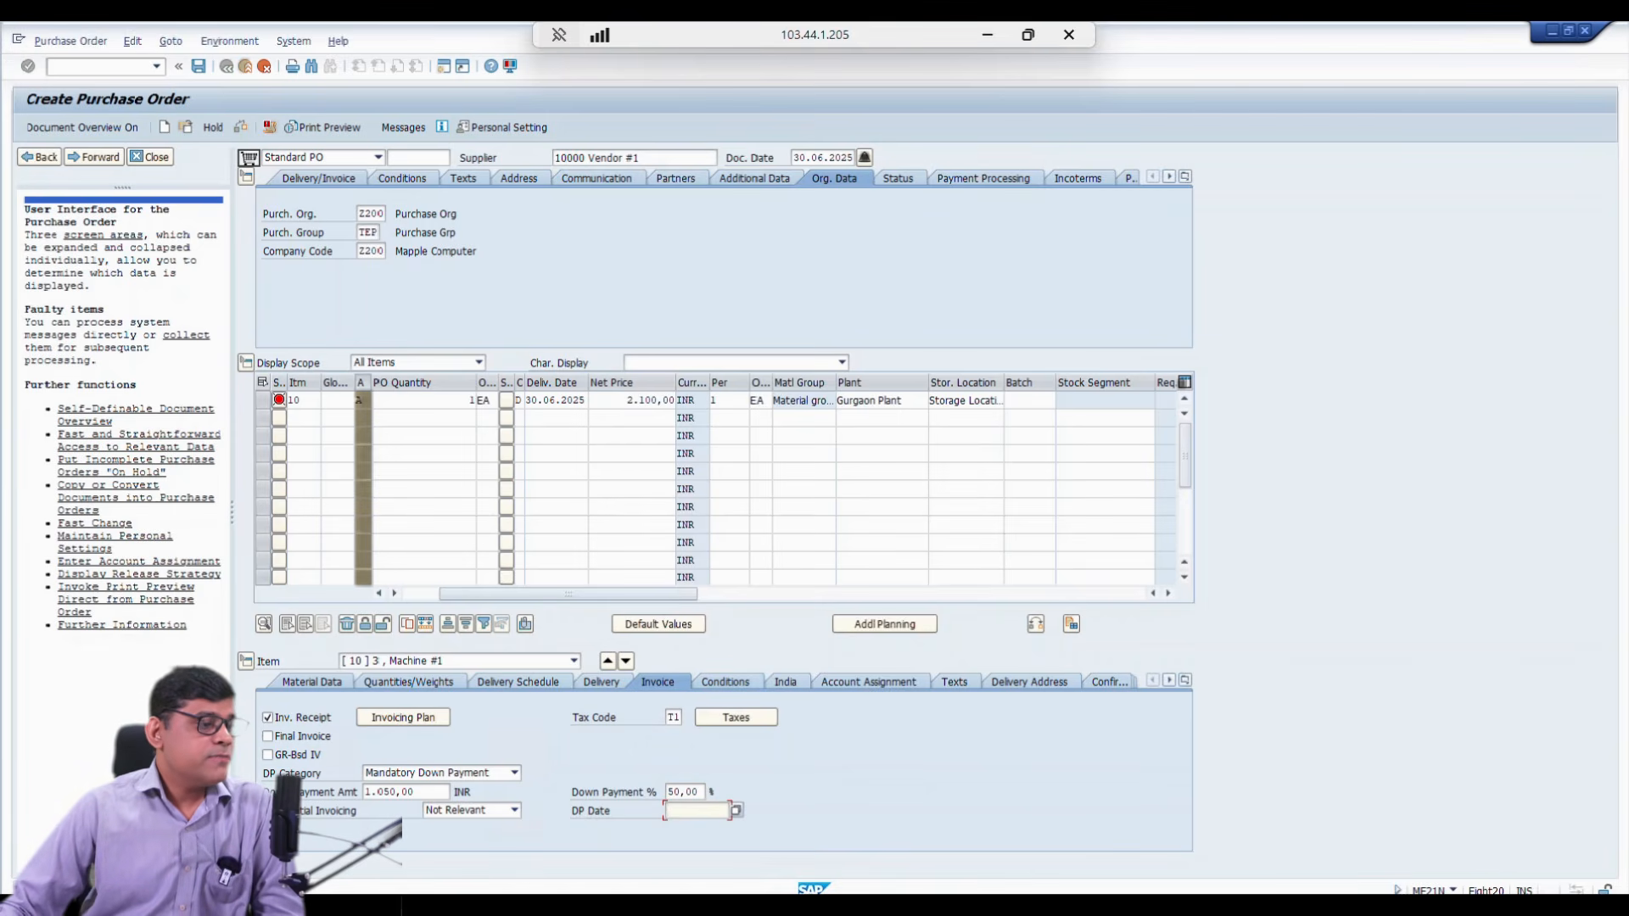
pyautogui.press('Return')
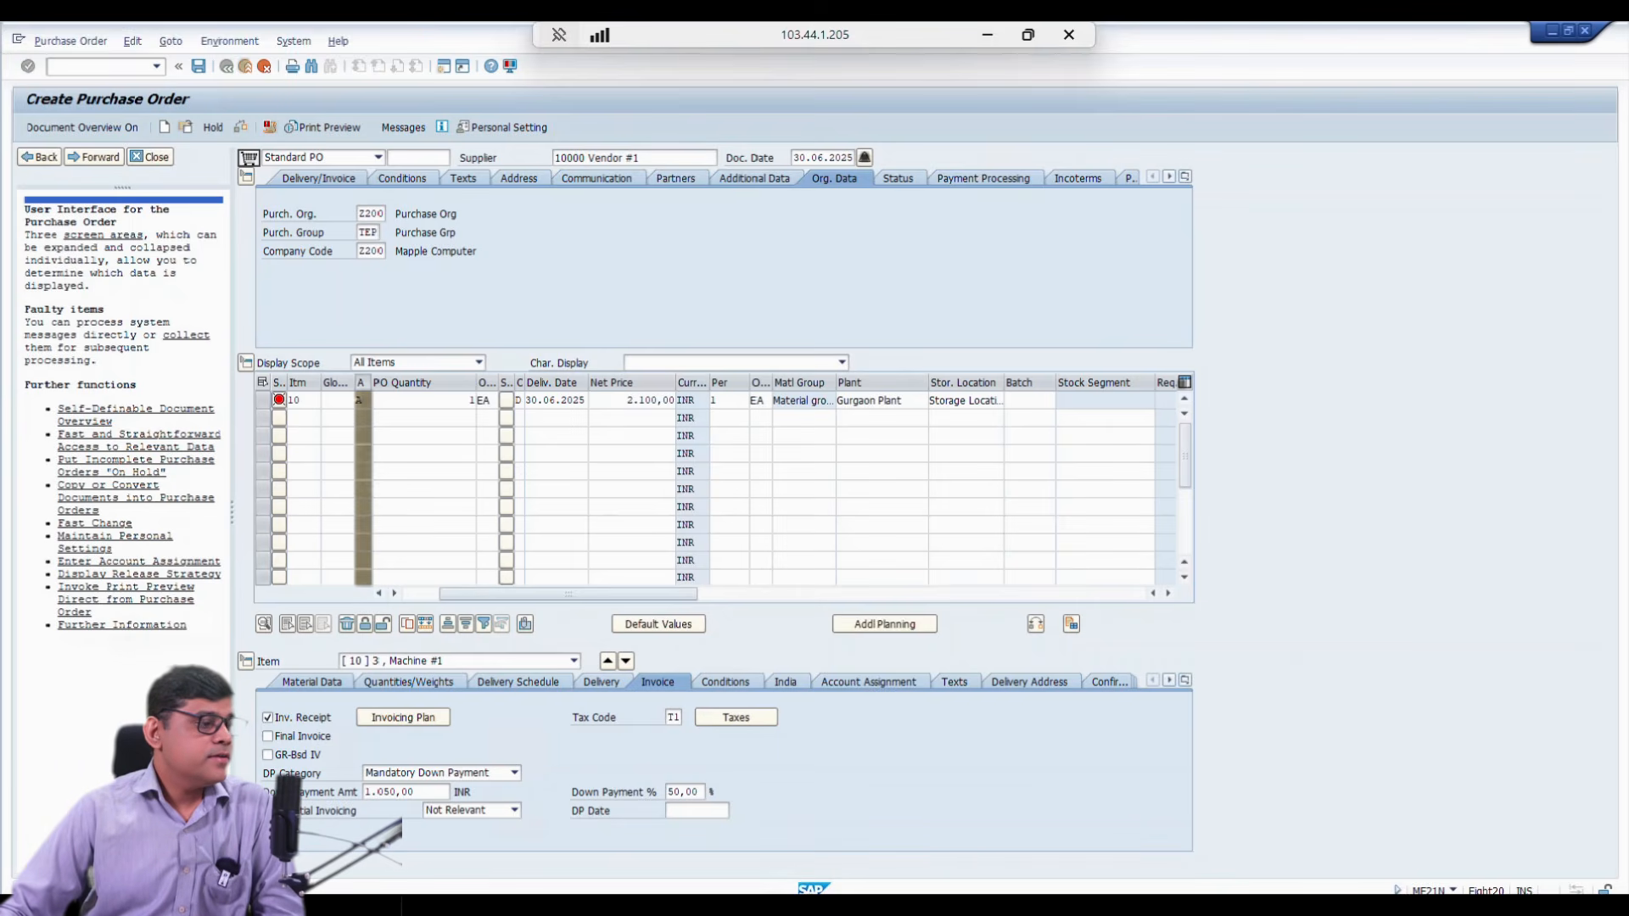
pyautogui.press('F4')
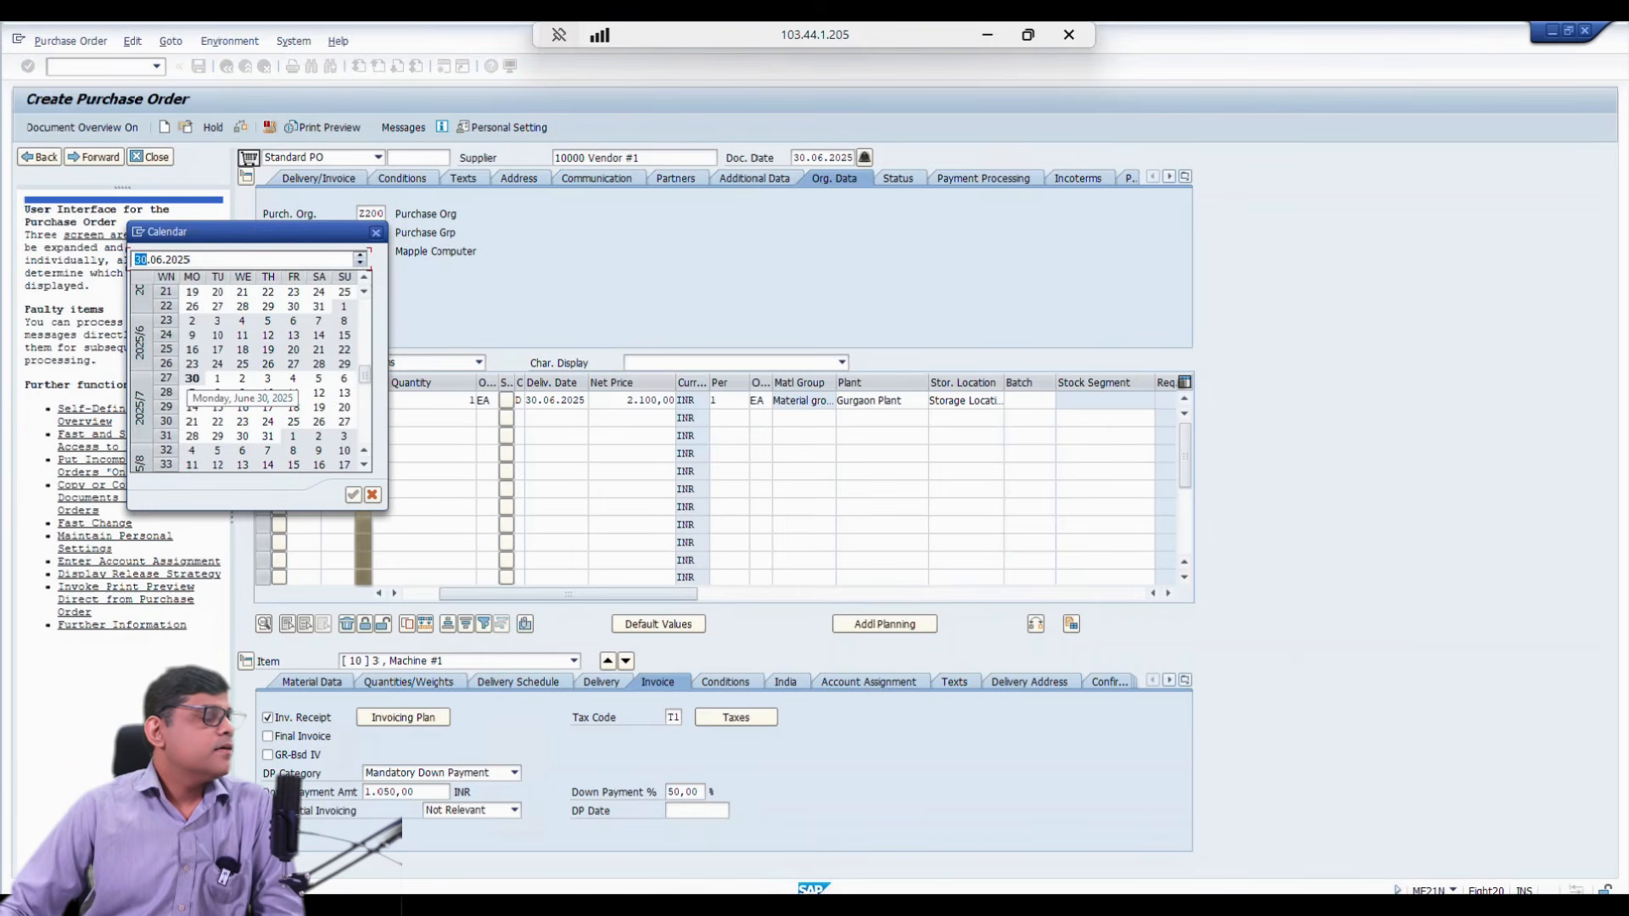
pyautogui.press('Return')
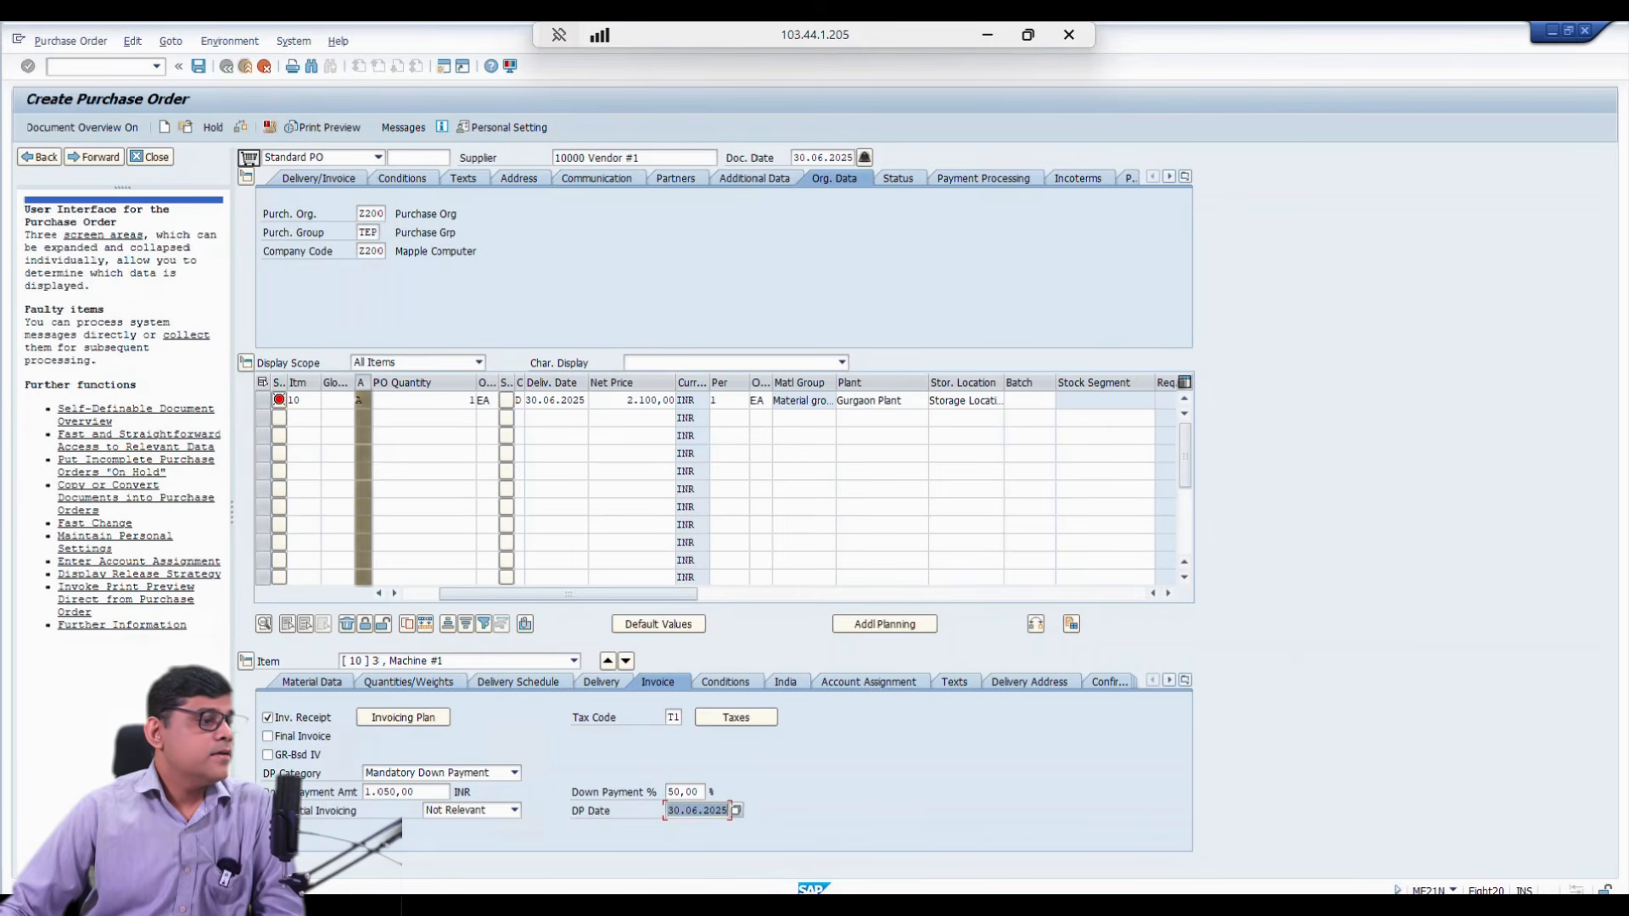
# Step: Set the gross price of item 10 to 21000 INR in its pricing conditions
pyautogui.click(725, 682)
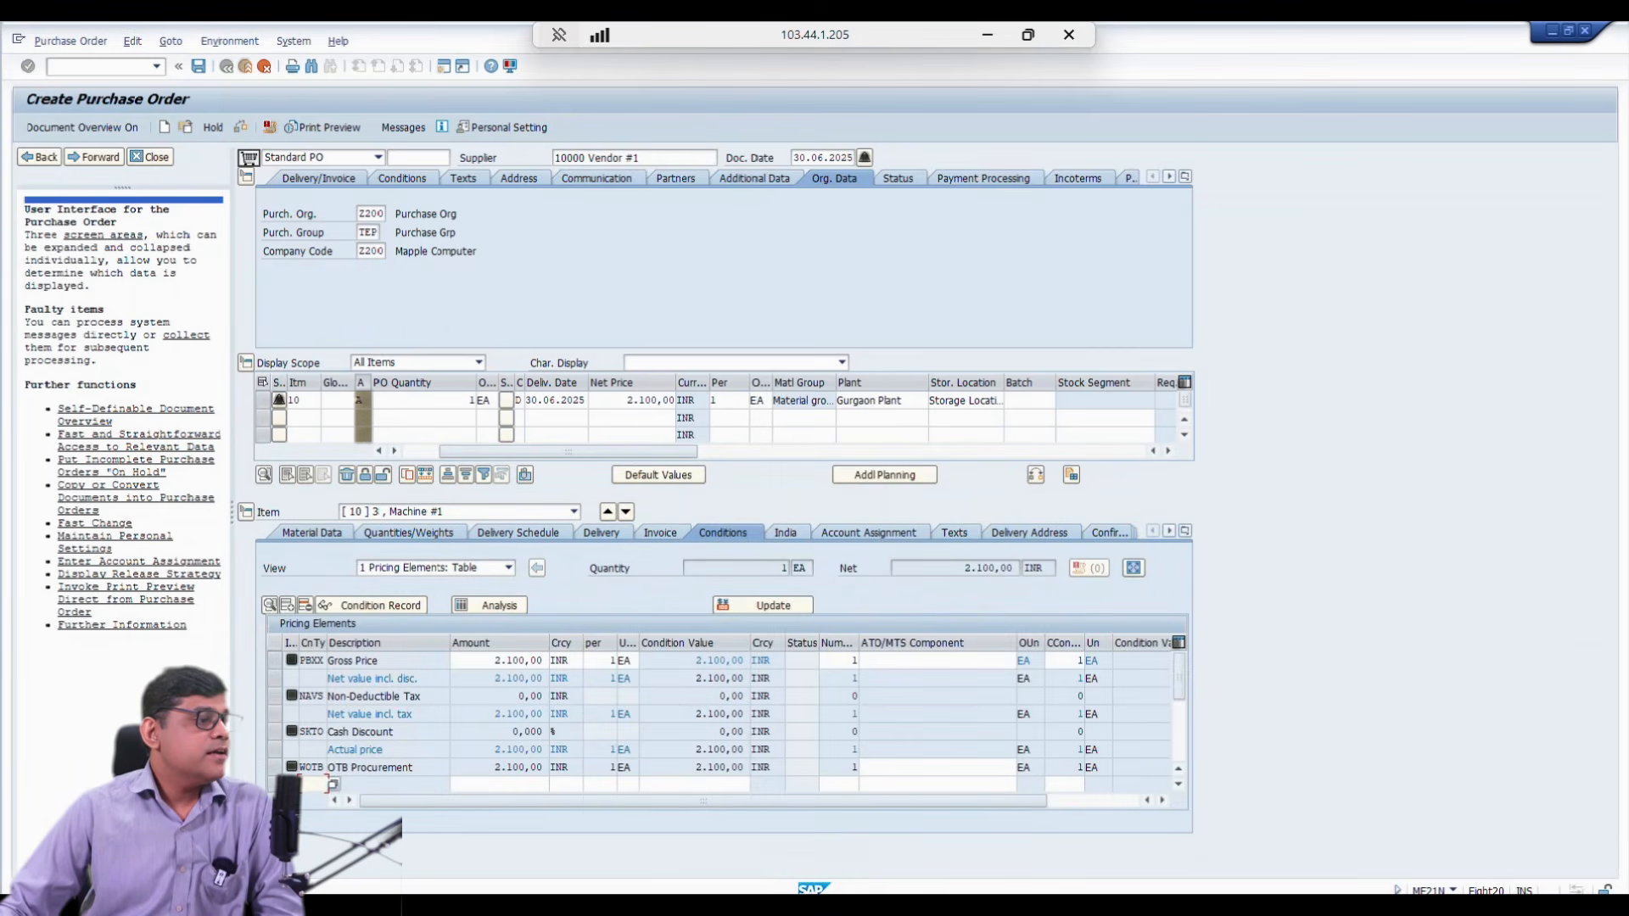
pyautogui.doubleClick(519, 661)
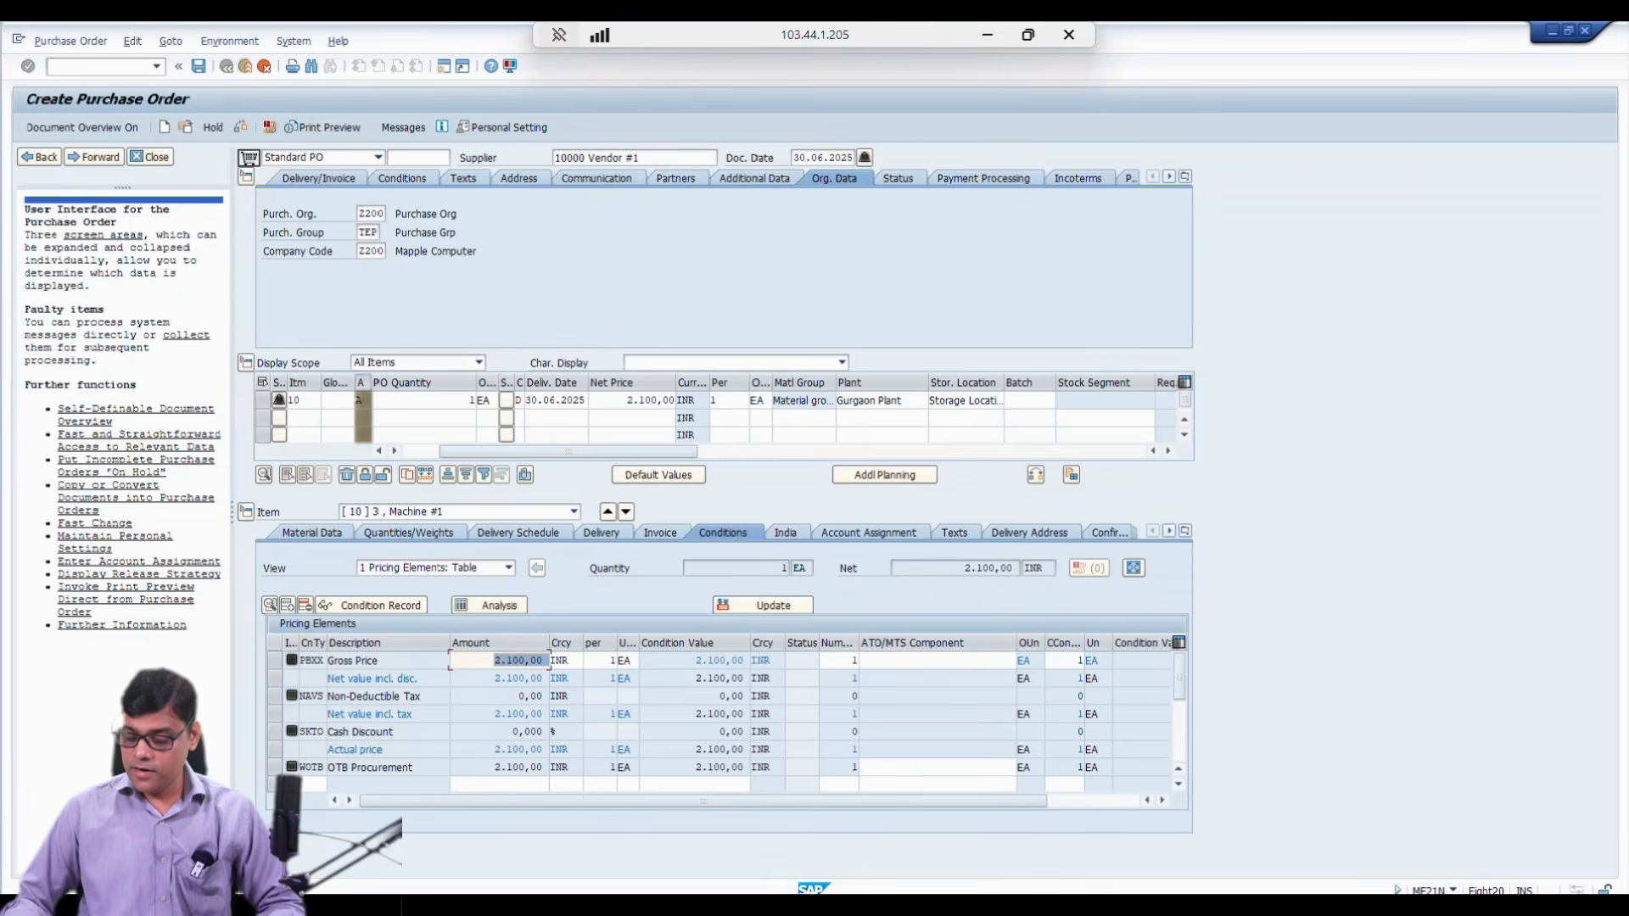
pyautogui.write('21000')
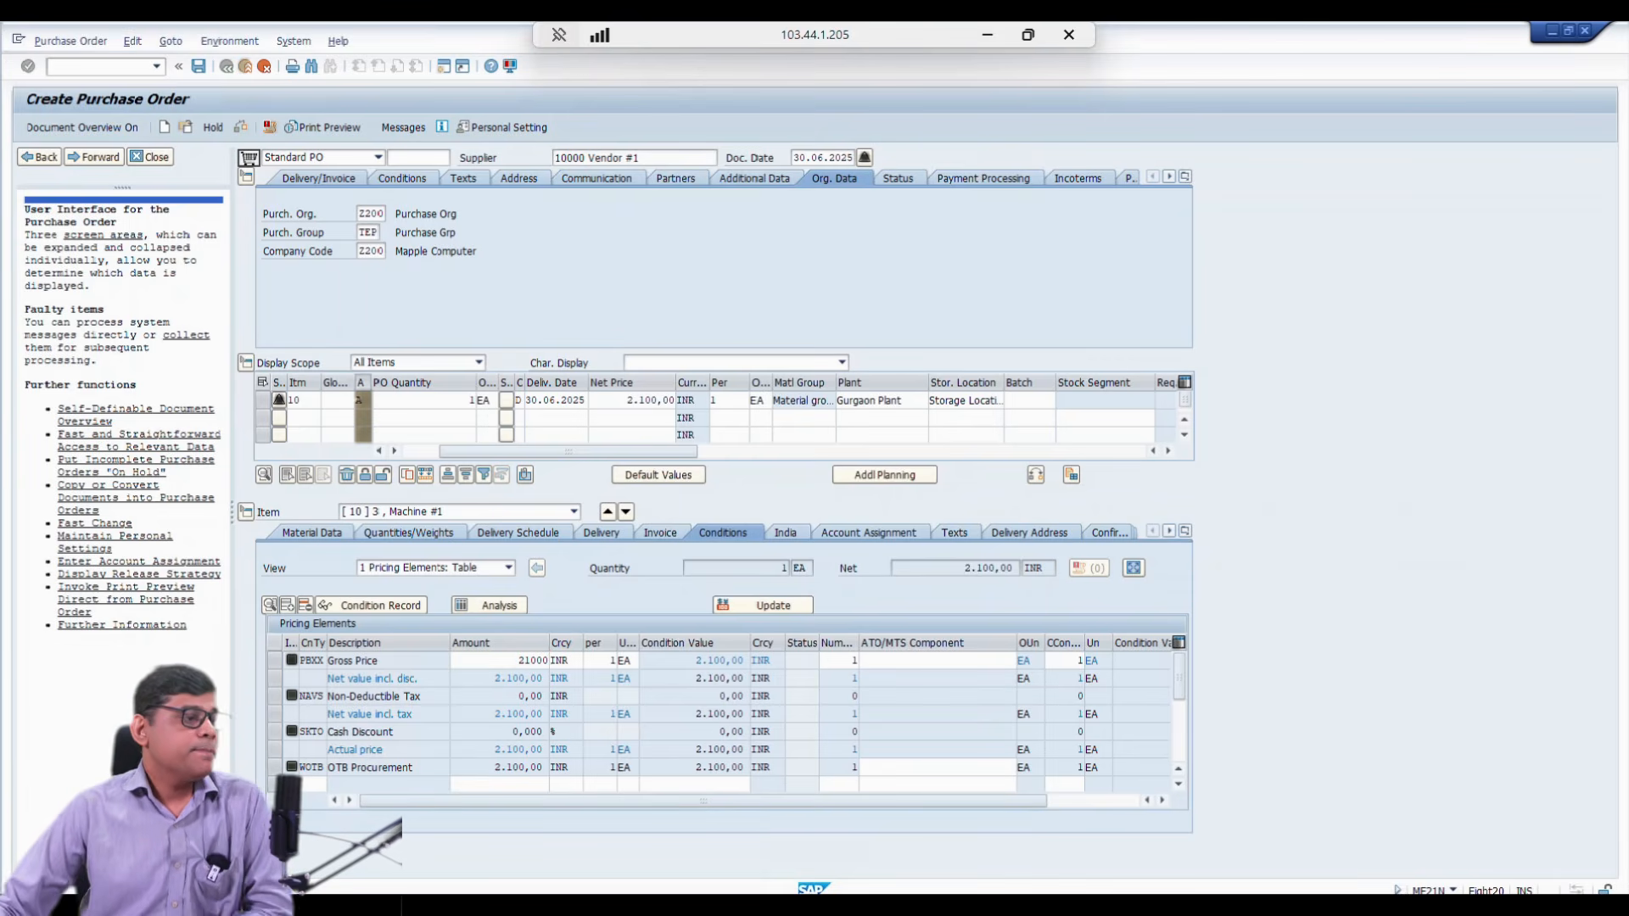
pyautogui.press('Return')
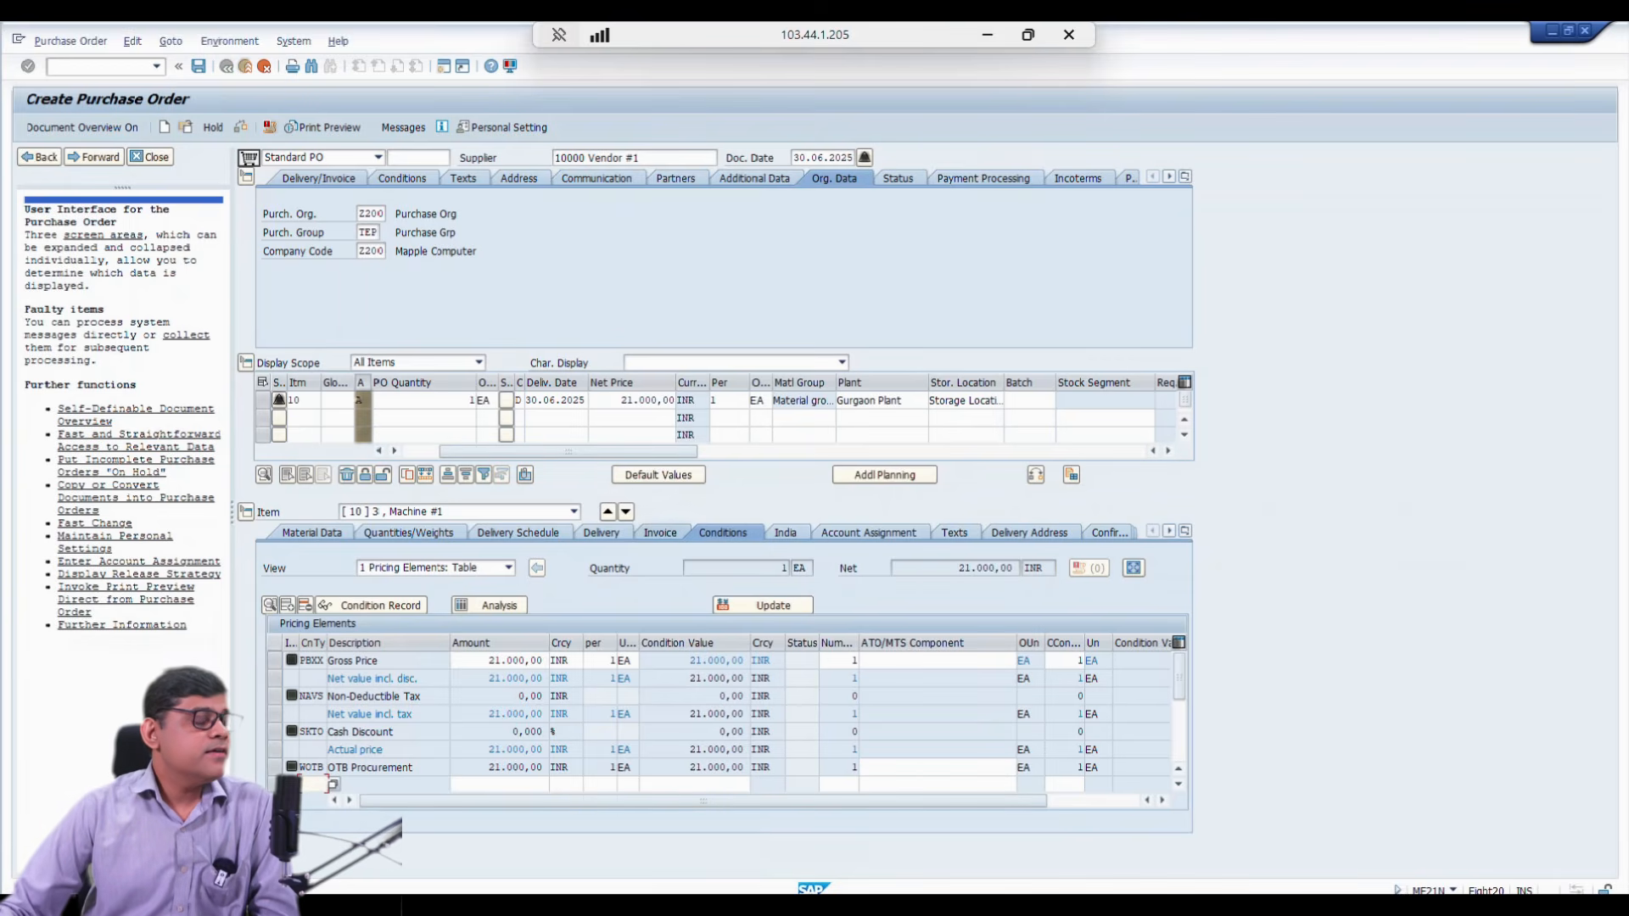
# Step: Review the down payment and asset assignment of item 10, save the purchase order and close the message details
pyautogui.click(659, 533)
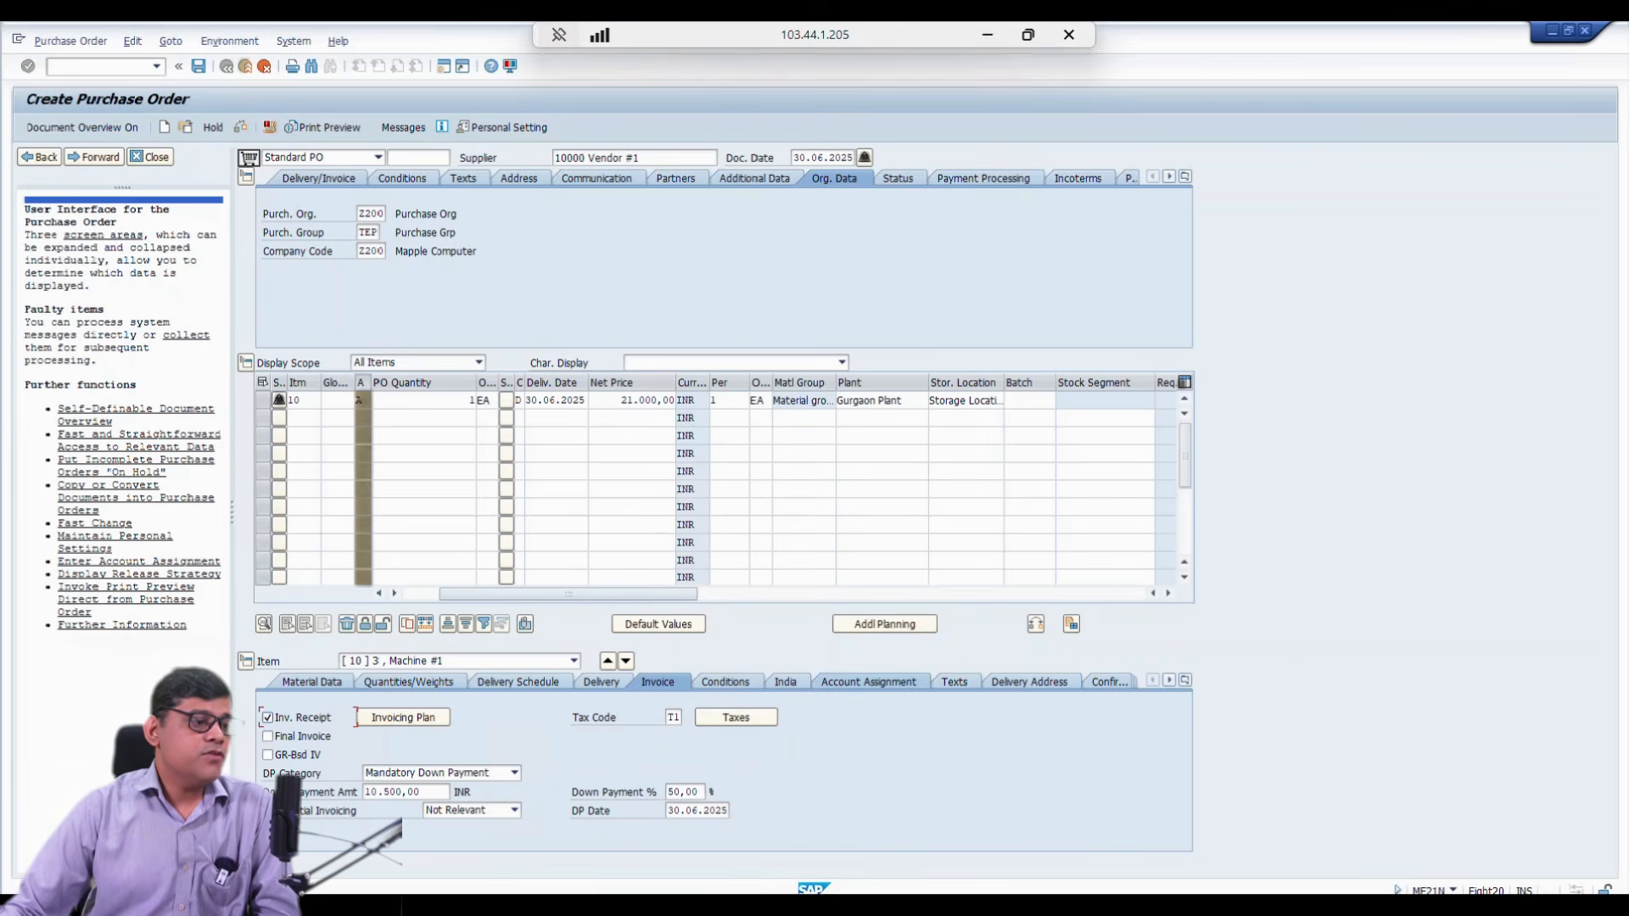
pyautogui.click(868, 682)
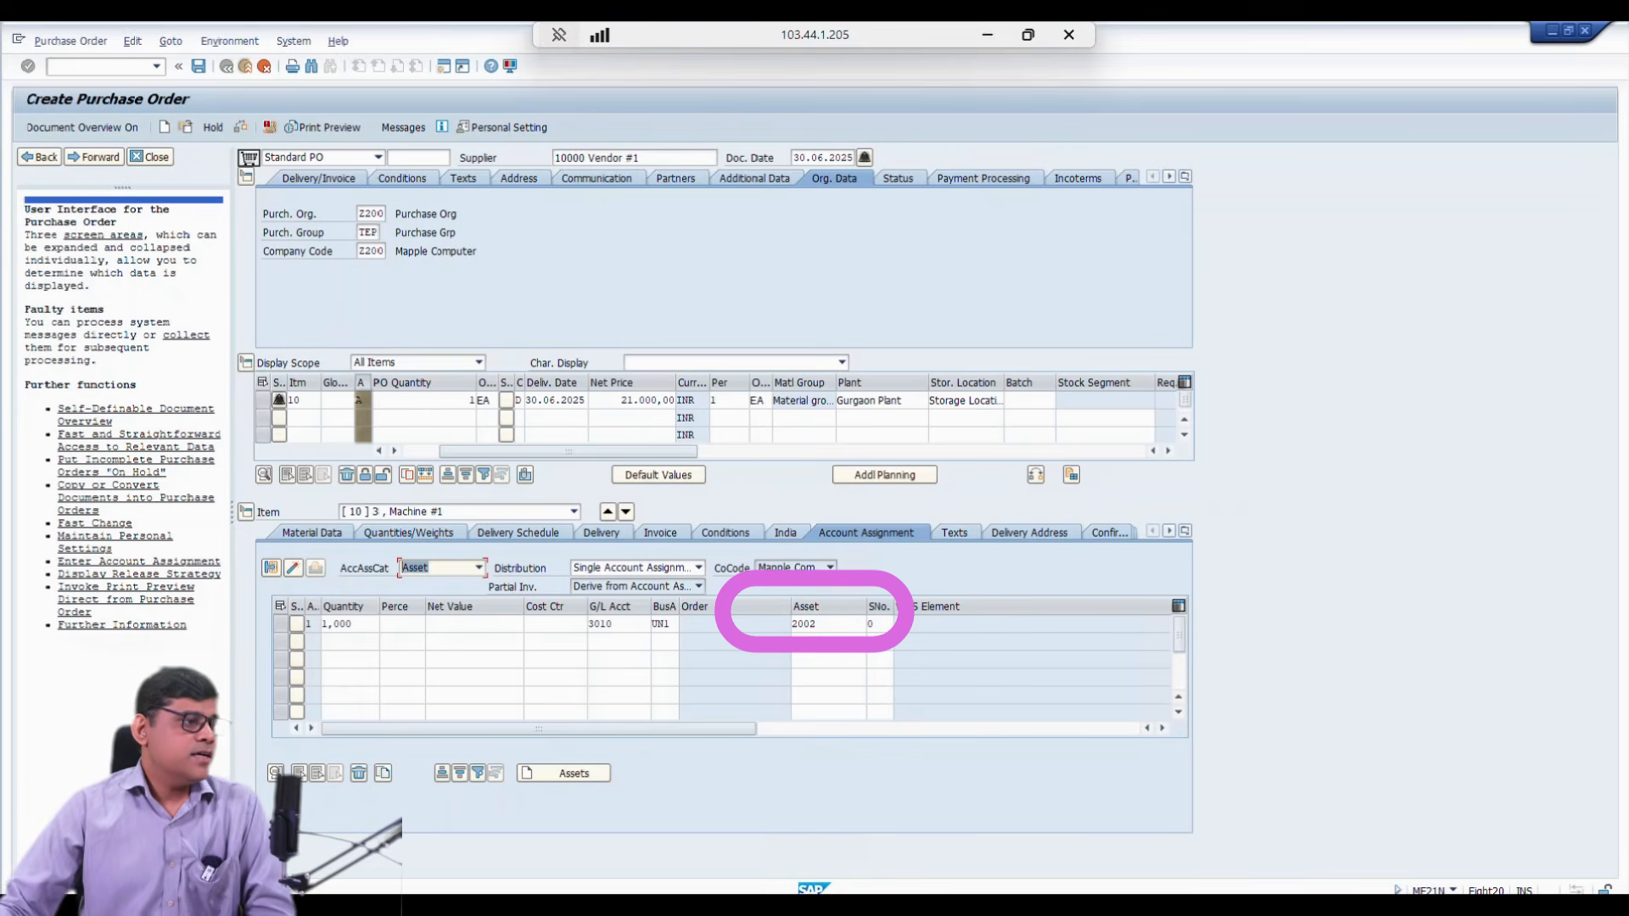
pyautogui.click(661, 533)
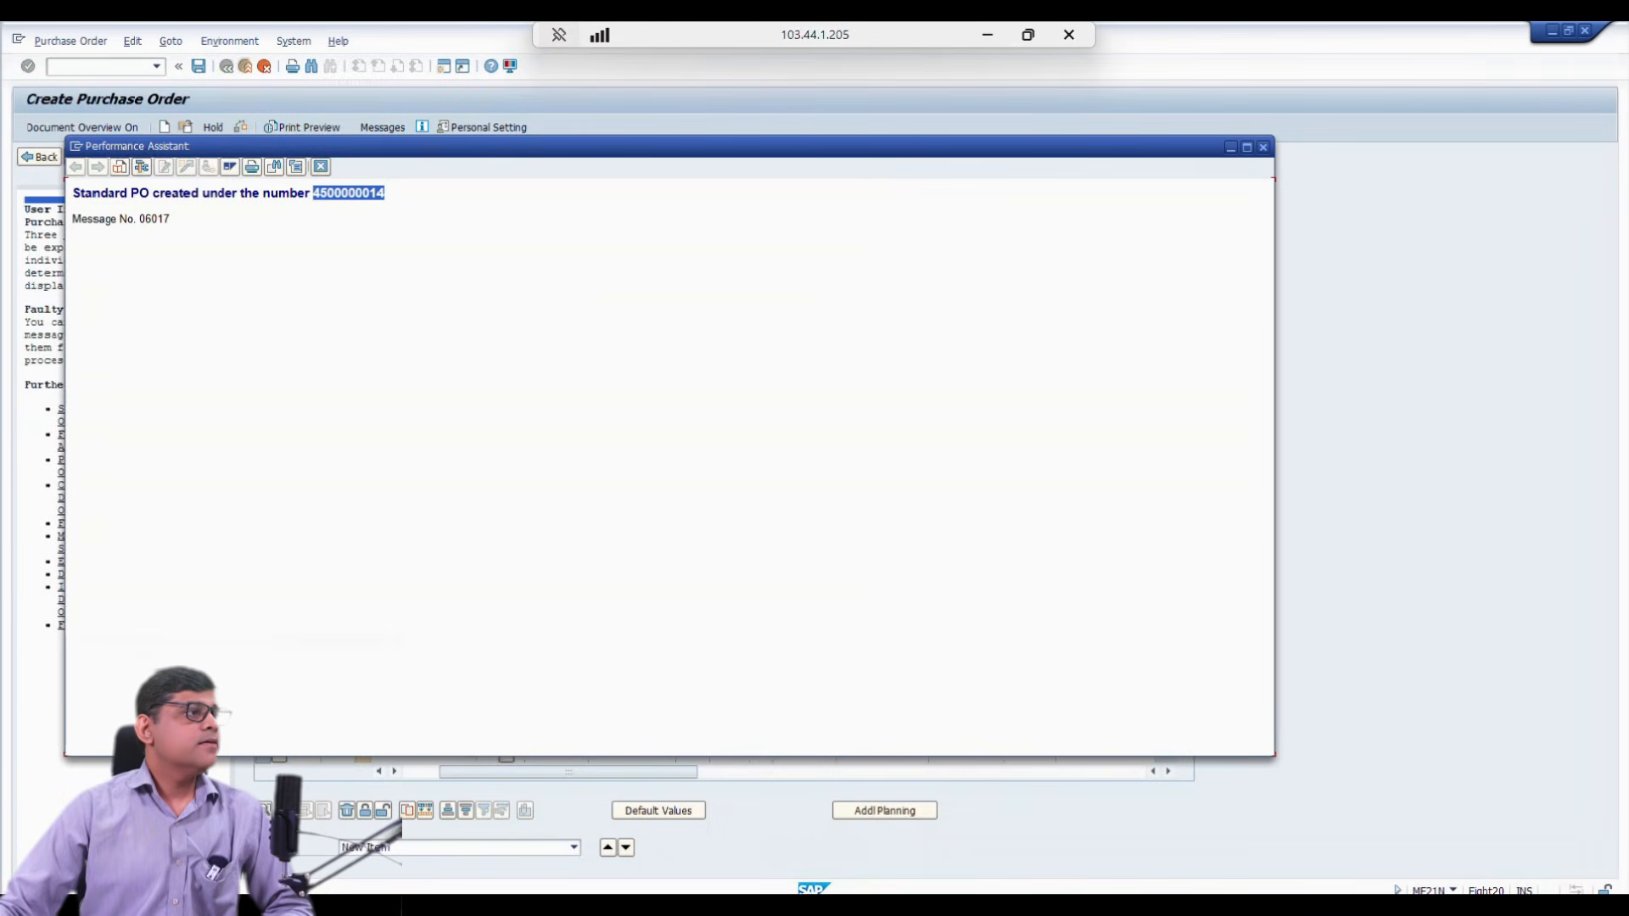
pyautogui.click(320, 166)
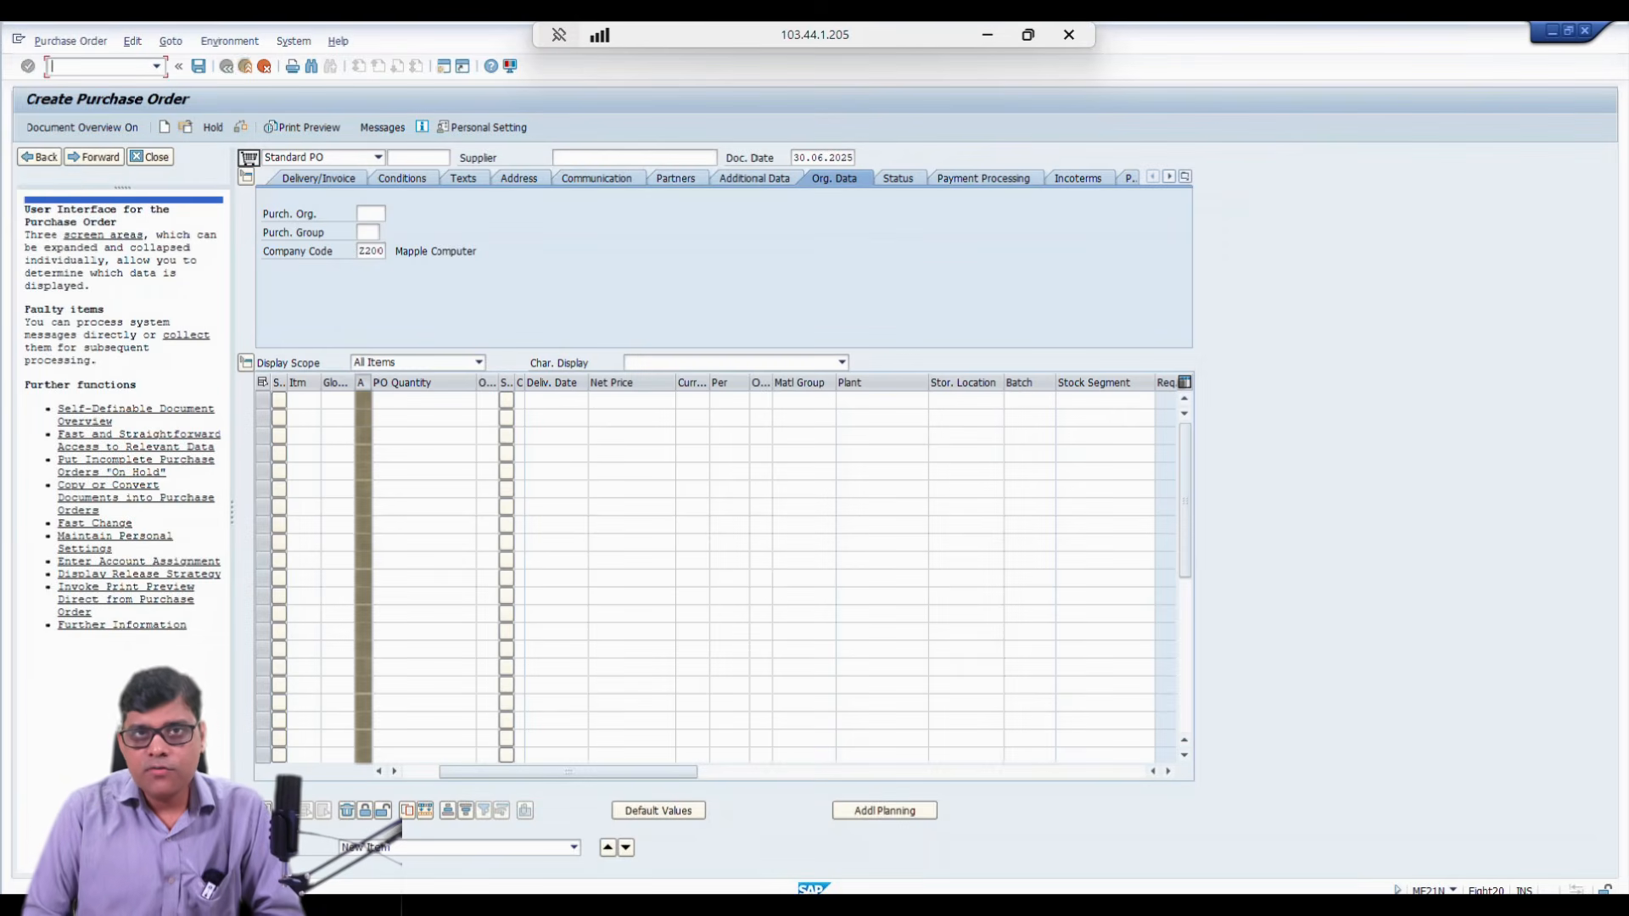
# Step: Start the vendor down payment posting with transaction F-48 and set the document date to 30.06.2025
pyautogui.write('/nf-4')
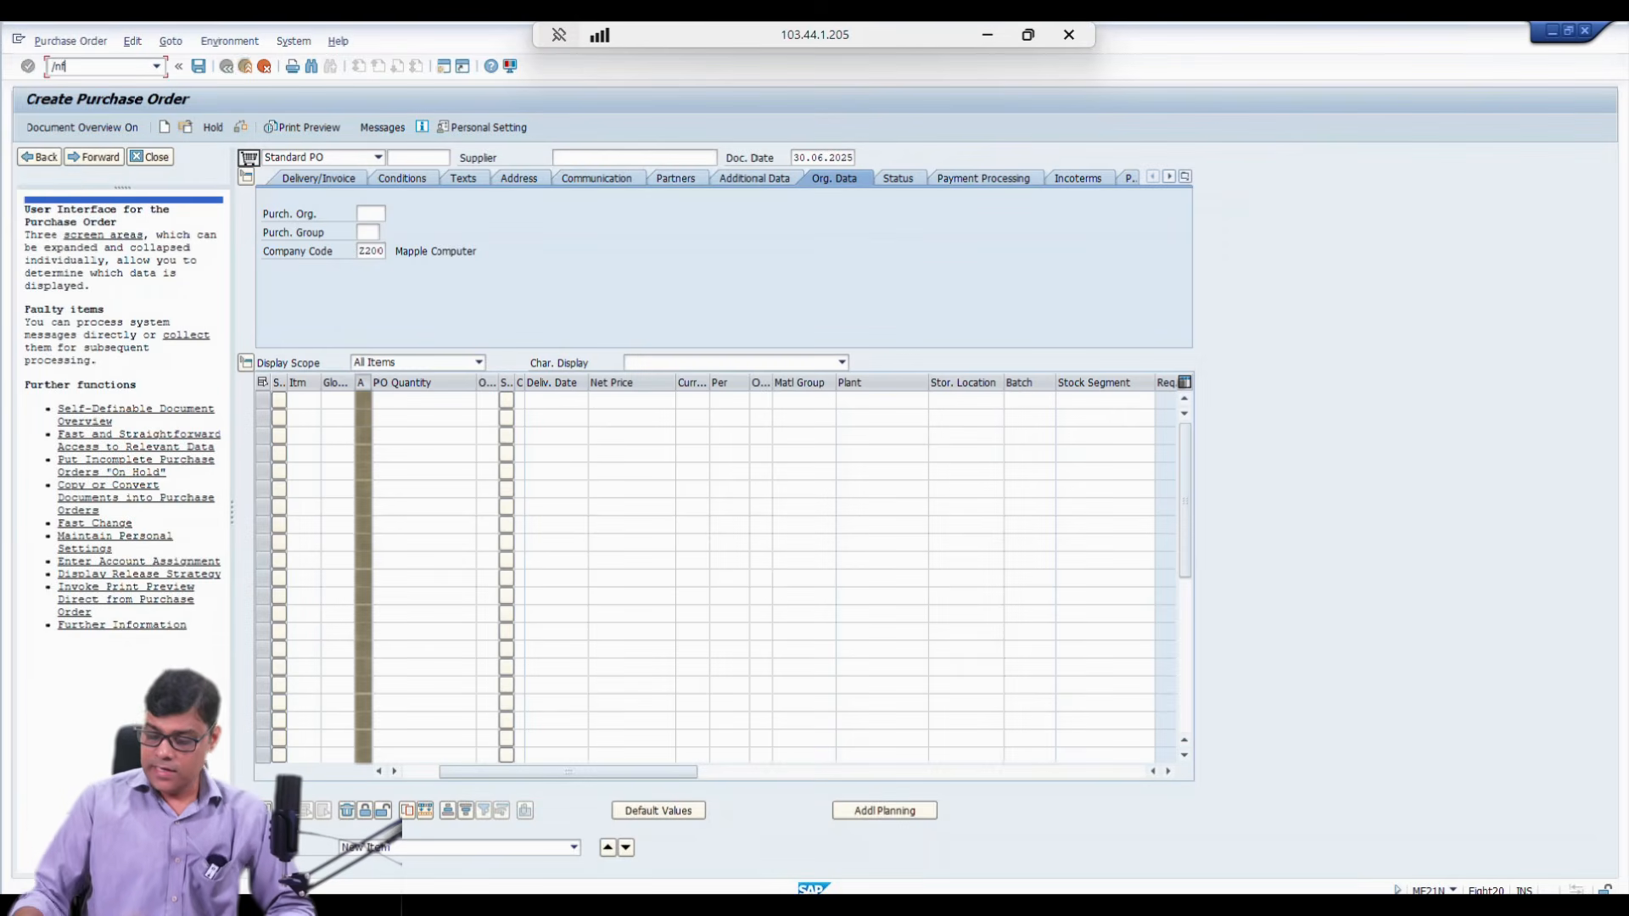
pyautogui.write('8')
pyautogui.press('Return')
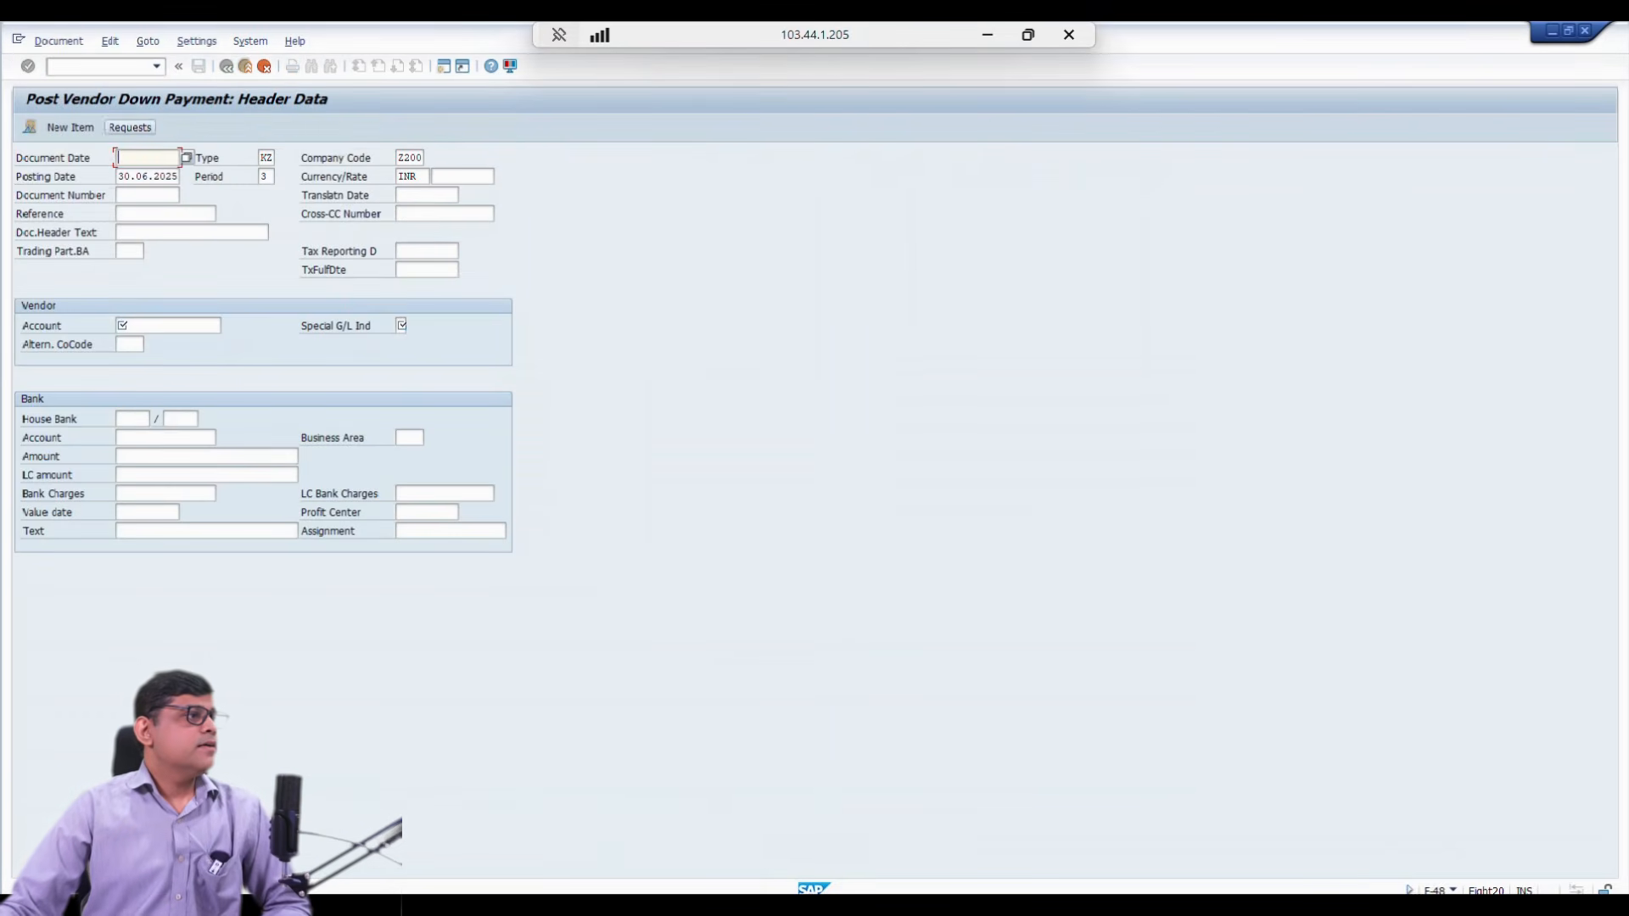
pyautogui.press('F4')
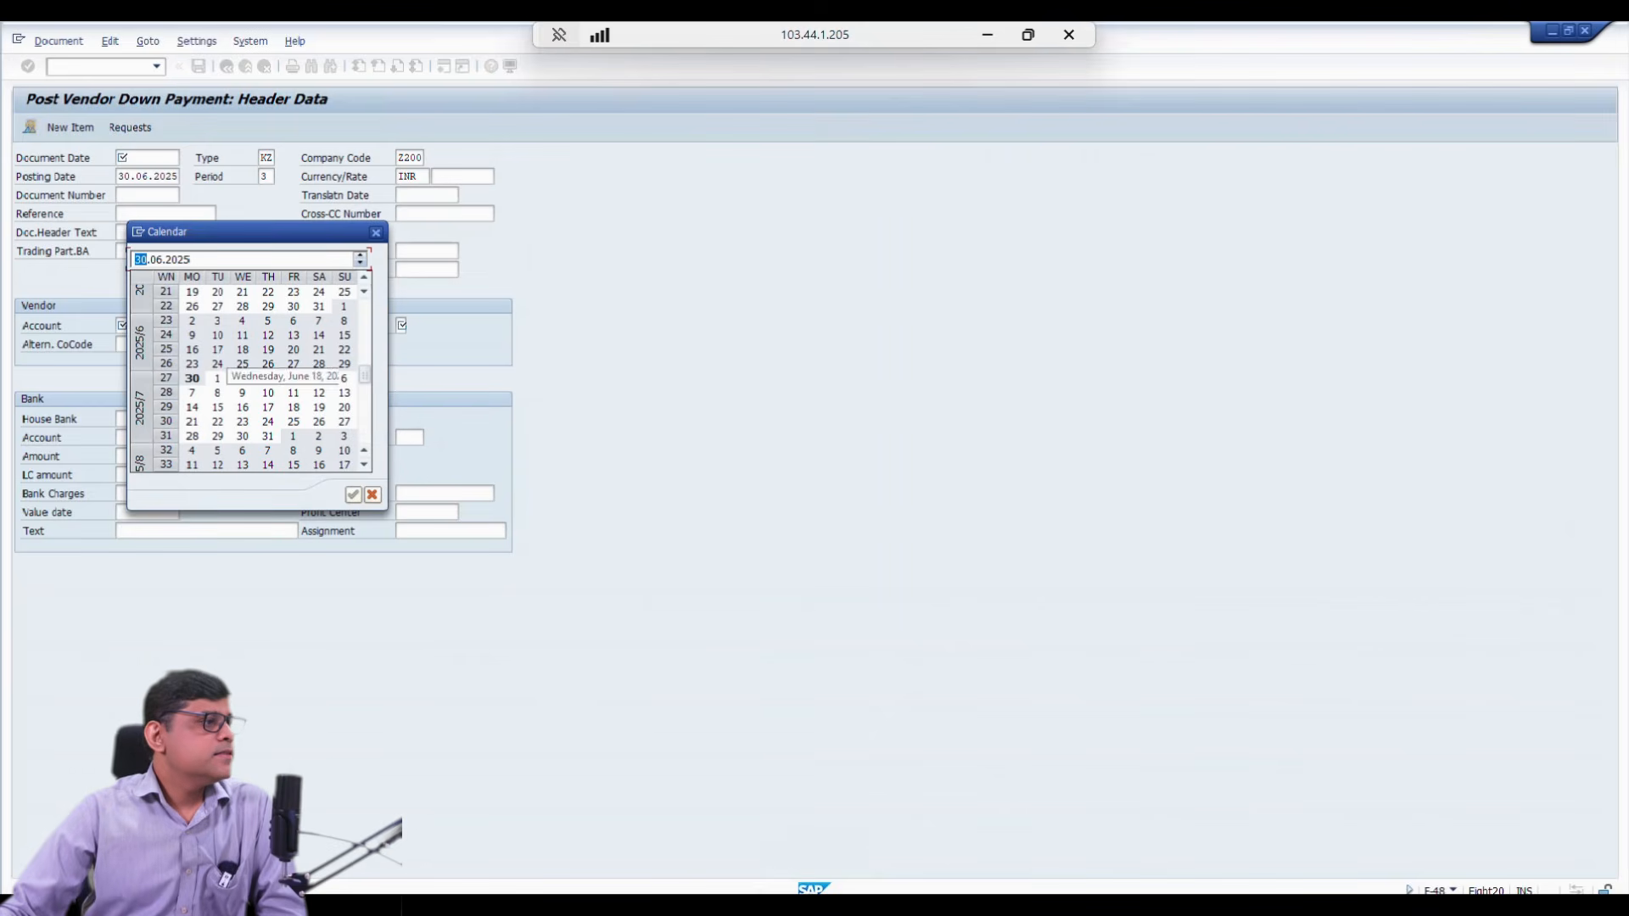
pyautogui.press('Return')
# Step: Enter "down payment against asse" as the document header text of the down payment
pyautogui.press('Tab')
pyautogui.press('Tab')
pyautogui.press('Tab')
pyautogui.press('Tab')
pyautogui.press('Tab')
pyautogui.press('Tab')
pyautogui.press('Tab')
pyautogui.press('Tab')
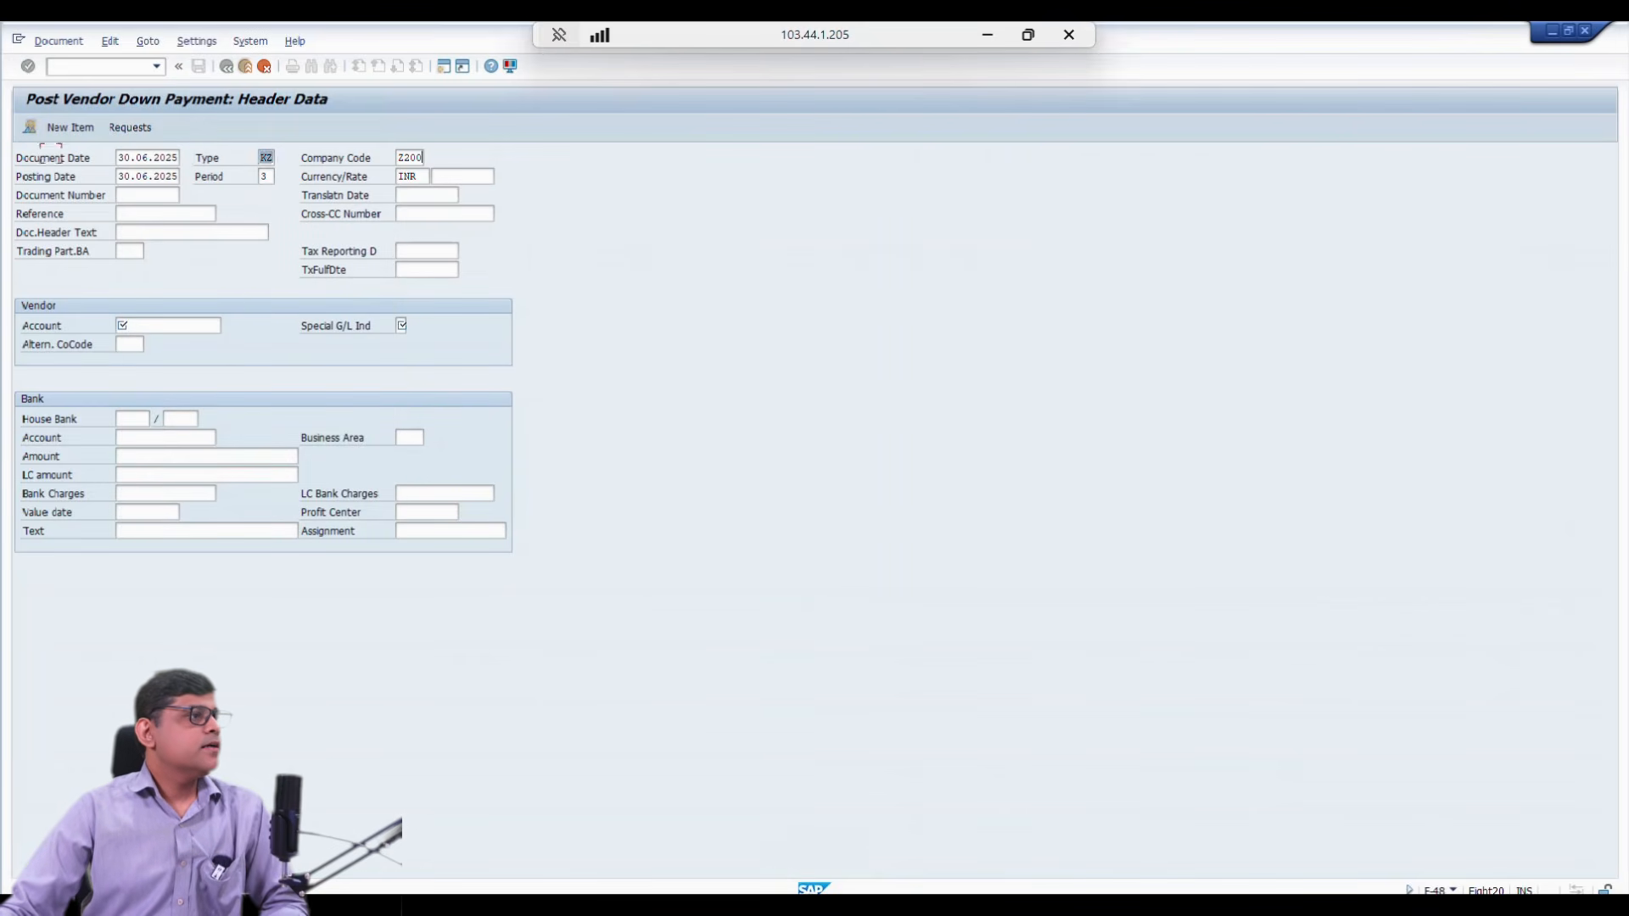
pyautogui.press('Tab')
pyautogui.press('Tab')
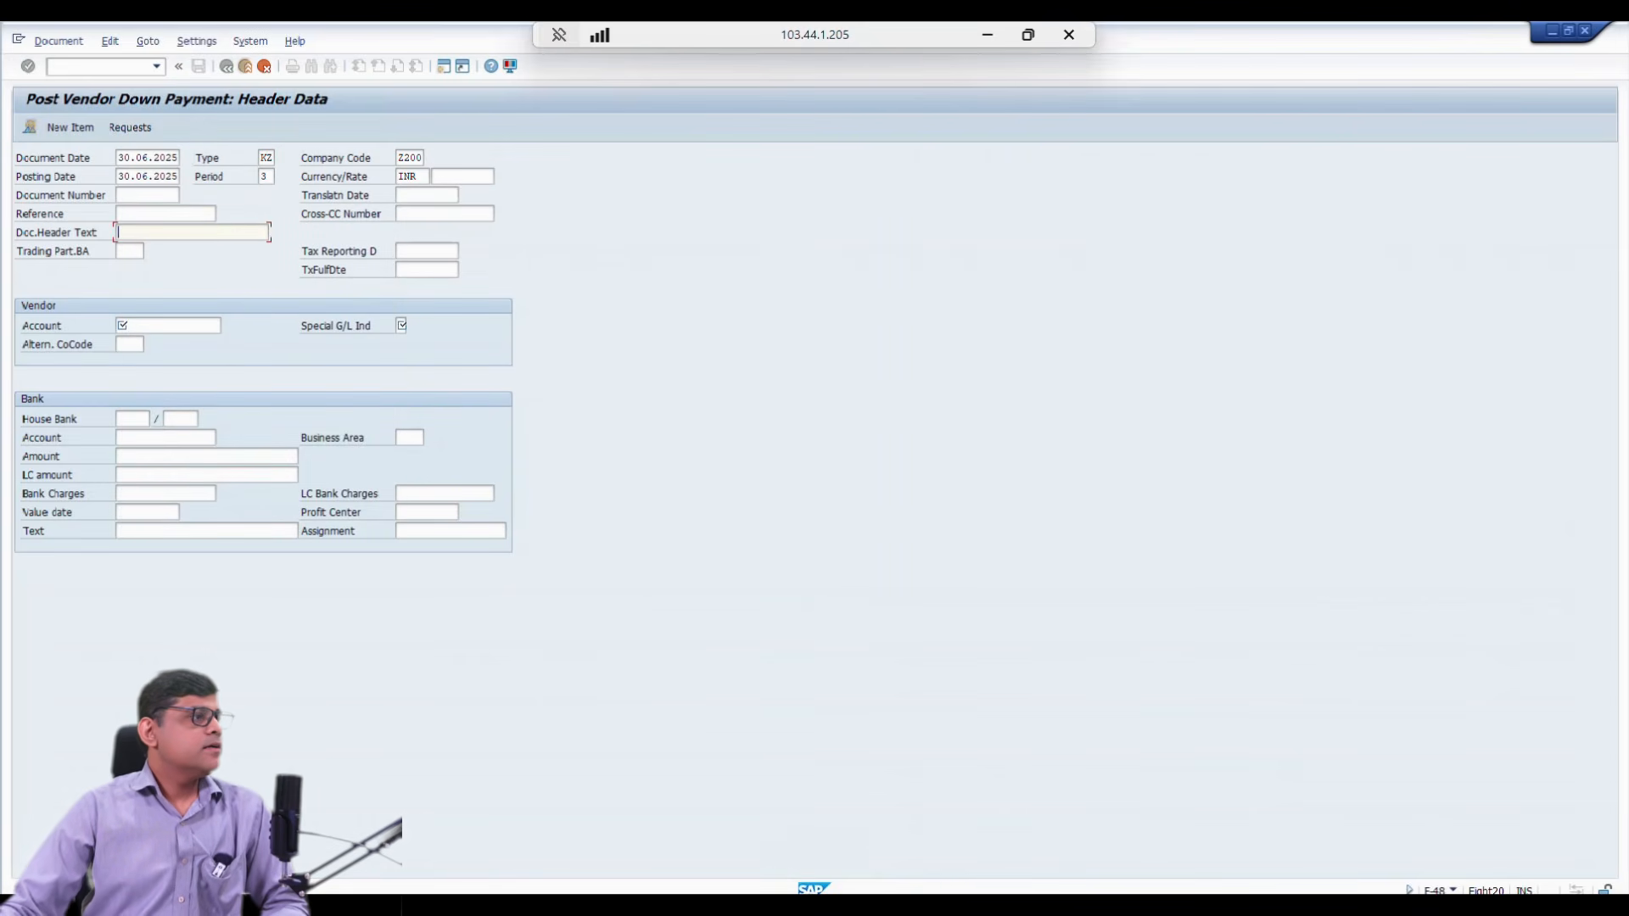
pyautogui.write('down pay')
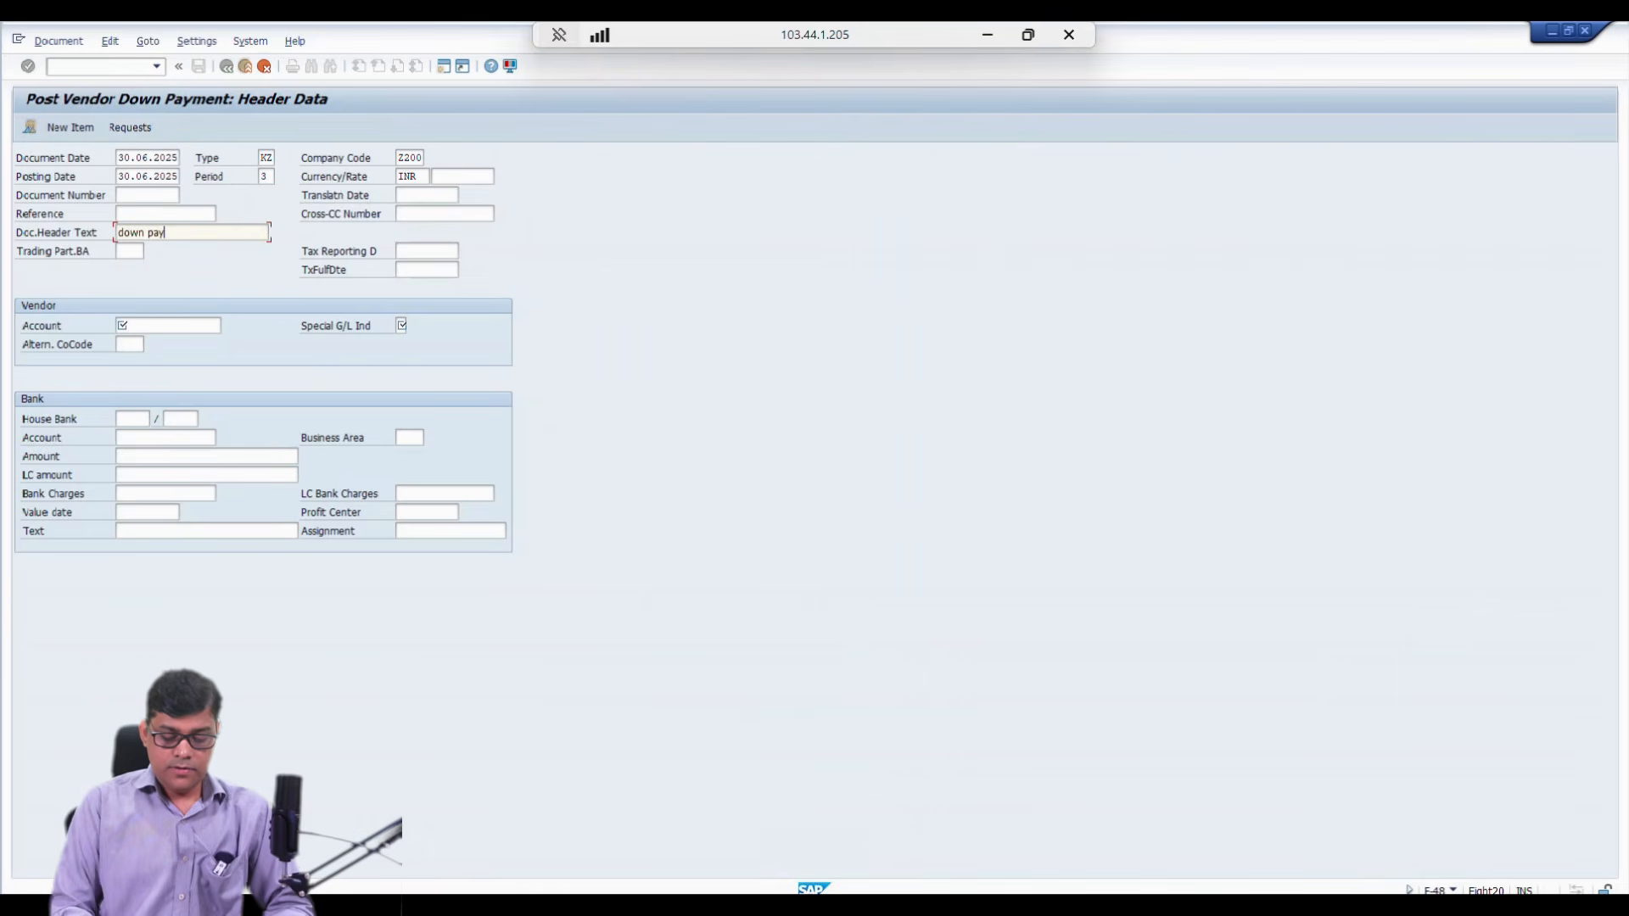
pyautogui.write('ment againsr')
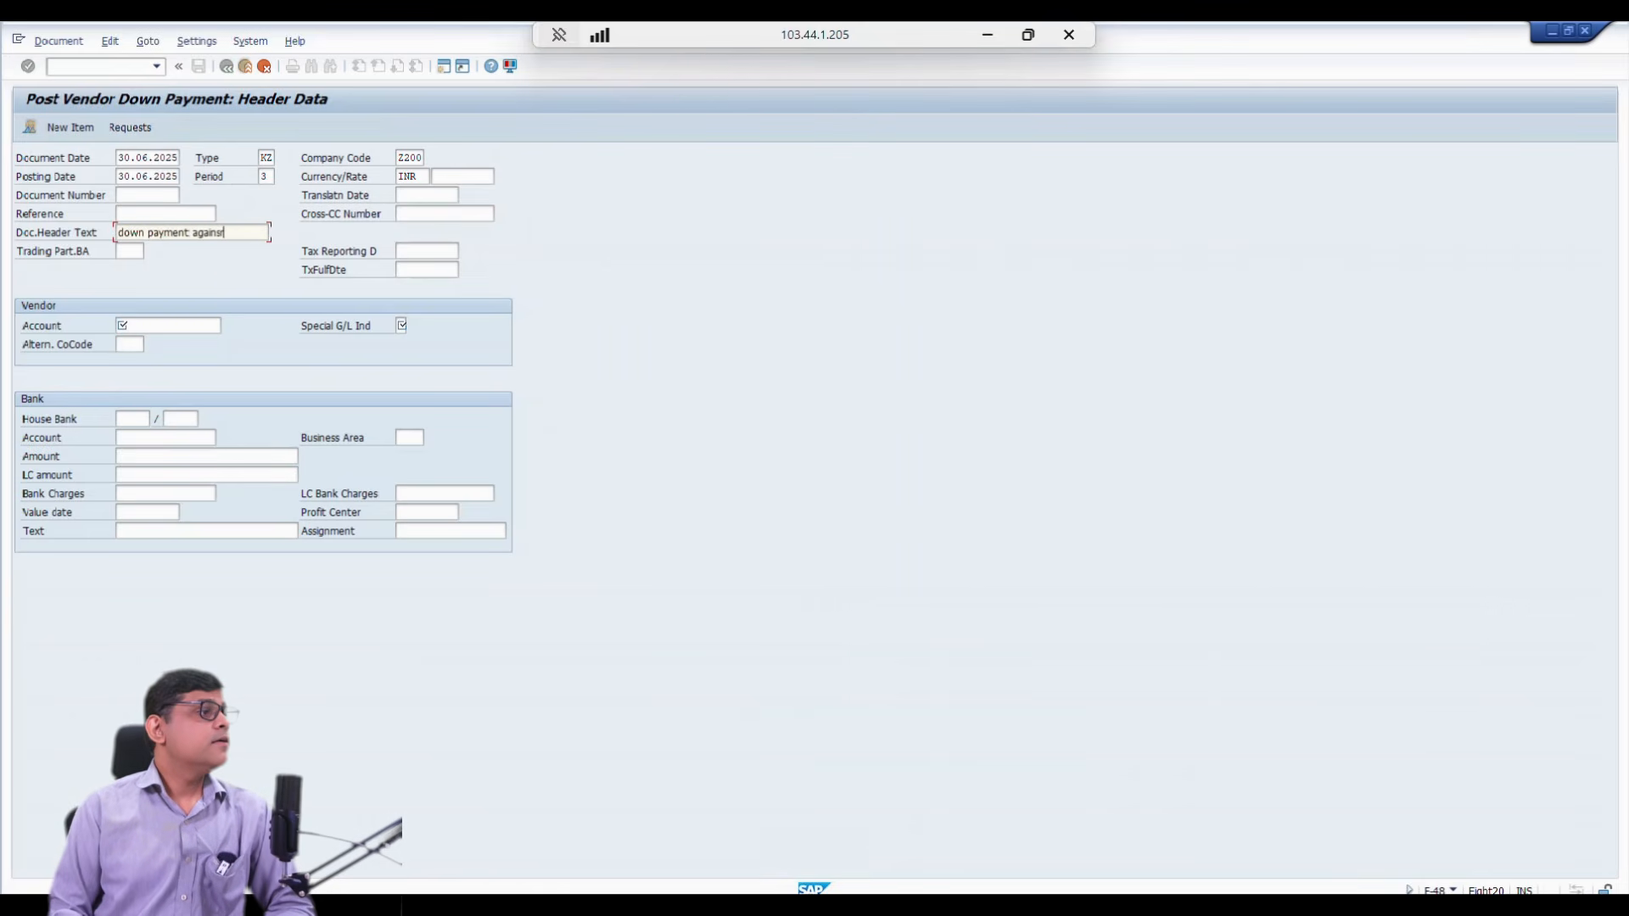
pyautogui.press('BackSpace')
pyautogui.write('t asee')
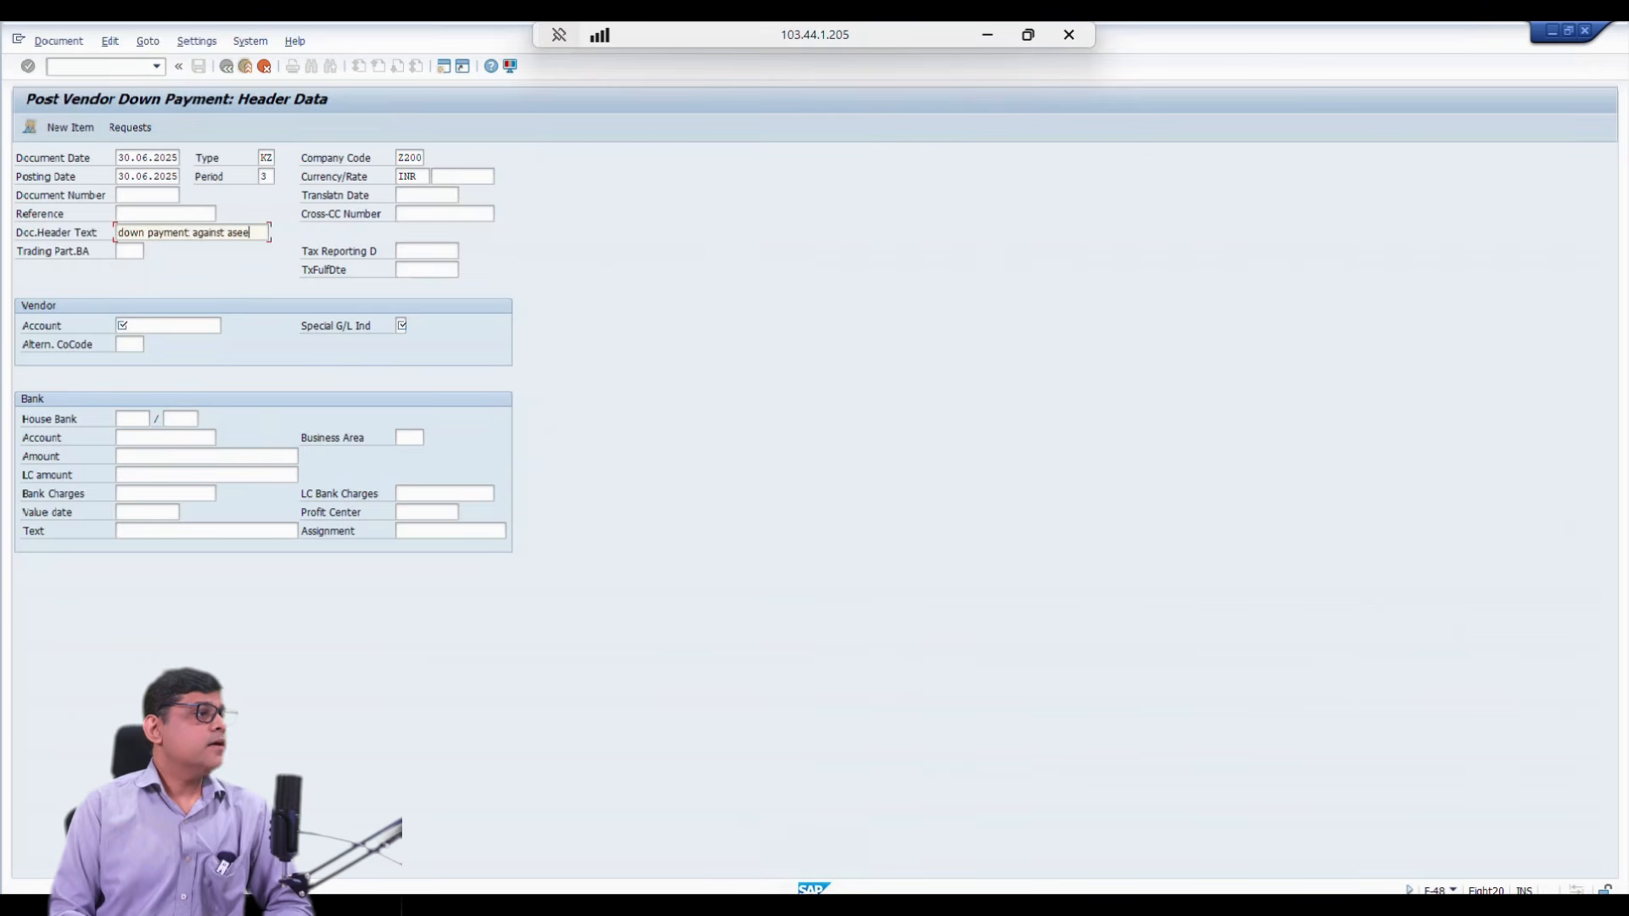
pyautogui.press('BackSpace')
pyautogui.press('BackSpace')
pyautogui.write('se')
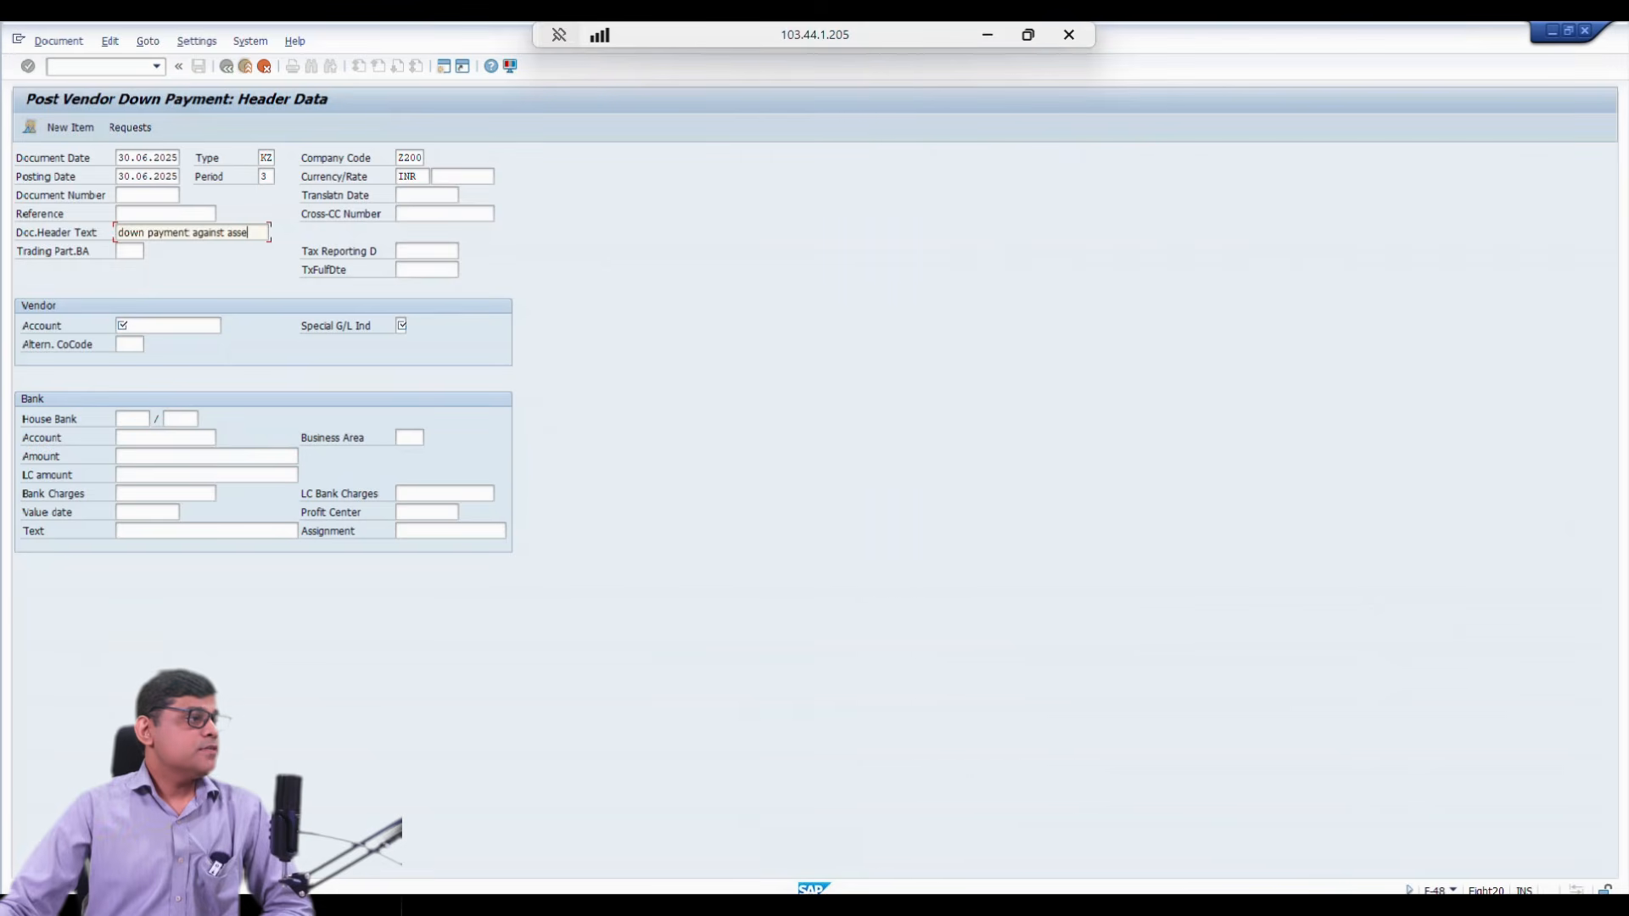
# Step: Select the Vendor #1 account from the company code's suppliers and set special G/L indicator A for Down Payments, Current Assets
pyautogui.click(161, 326)
pyautogui.press('F4')
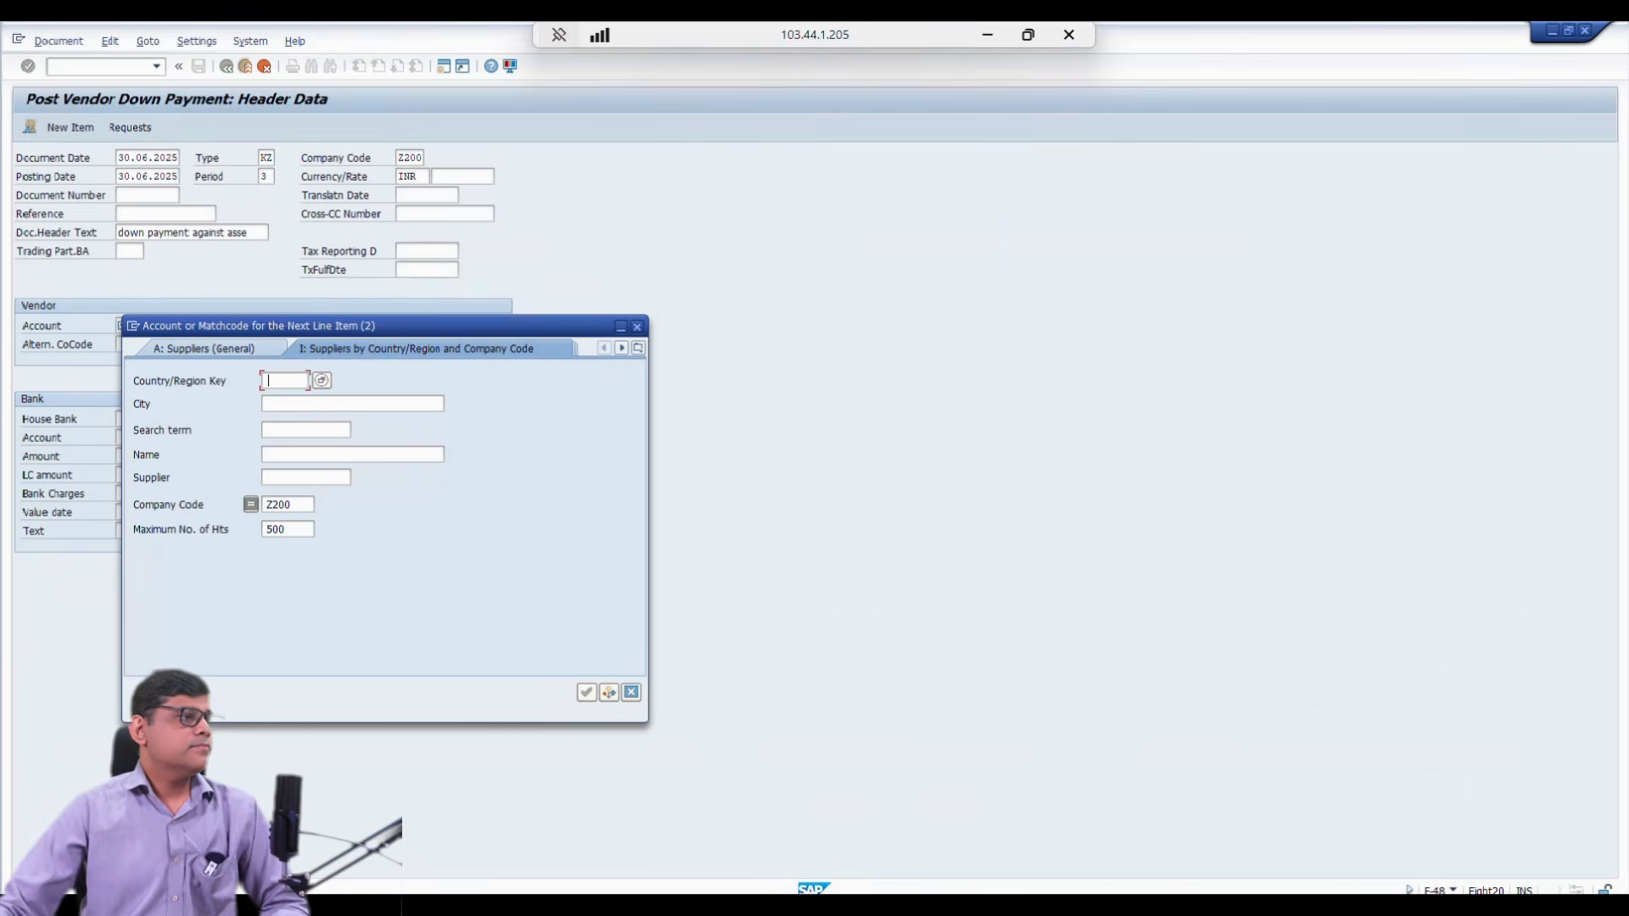
pyautogui.press('Return')
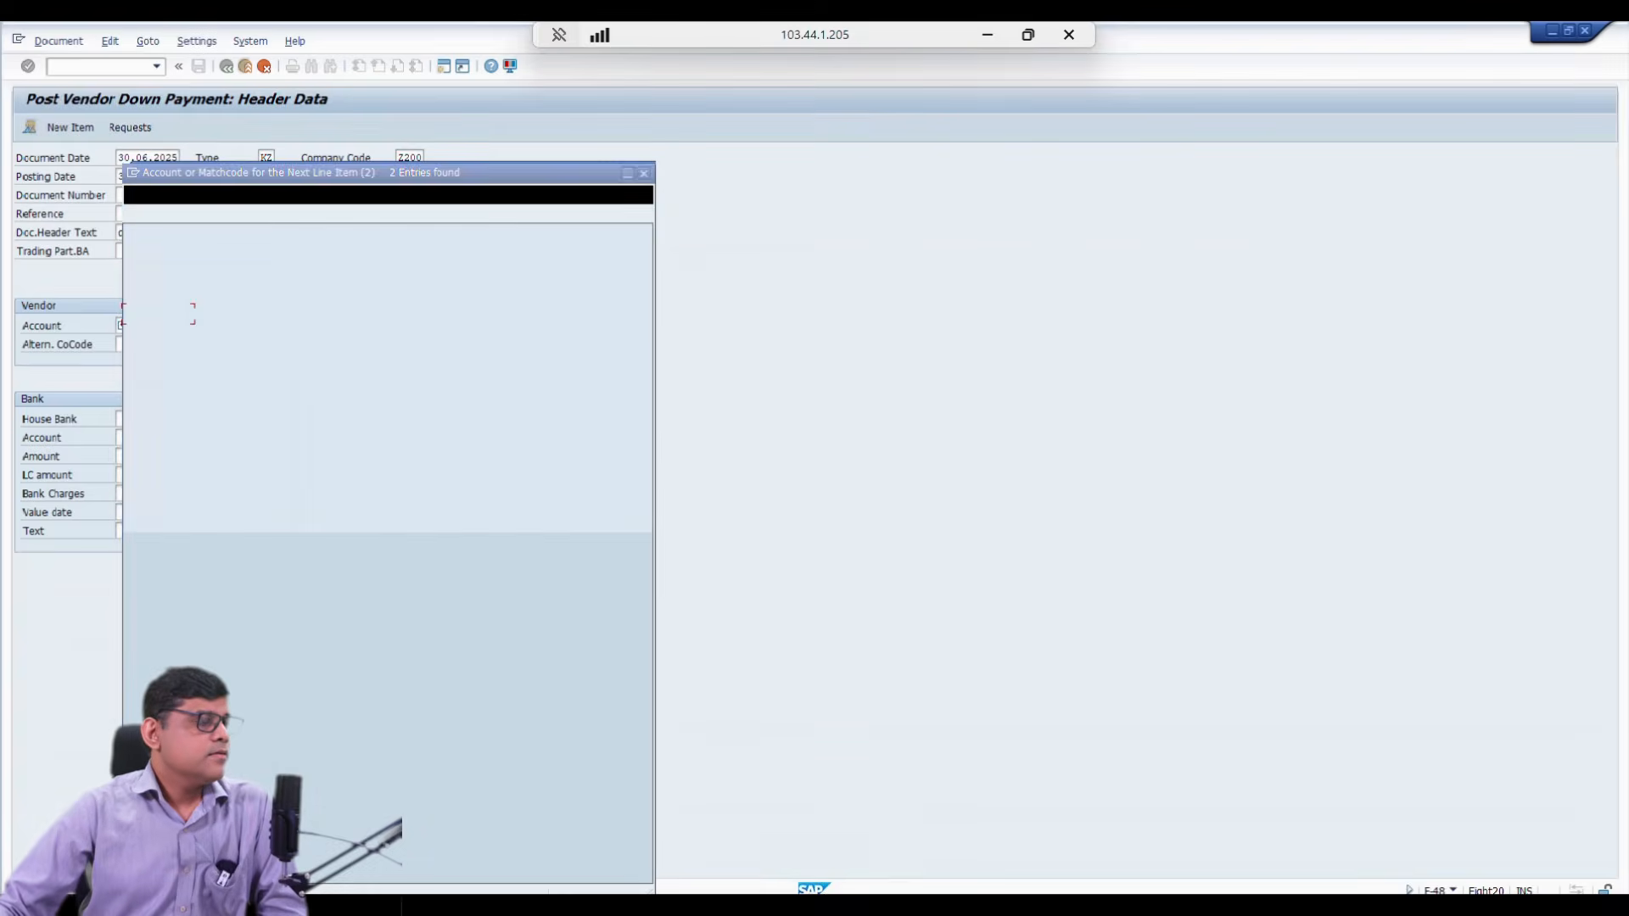
pyautogui.press('Down')
pyautogui.press('Return')
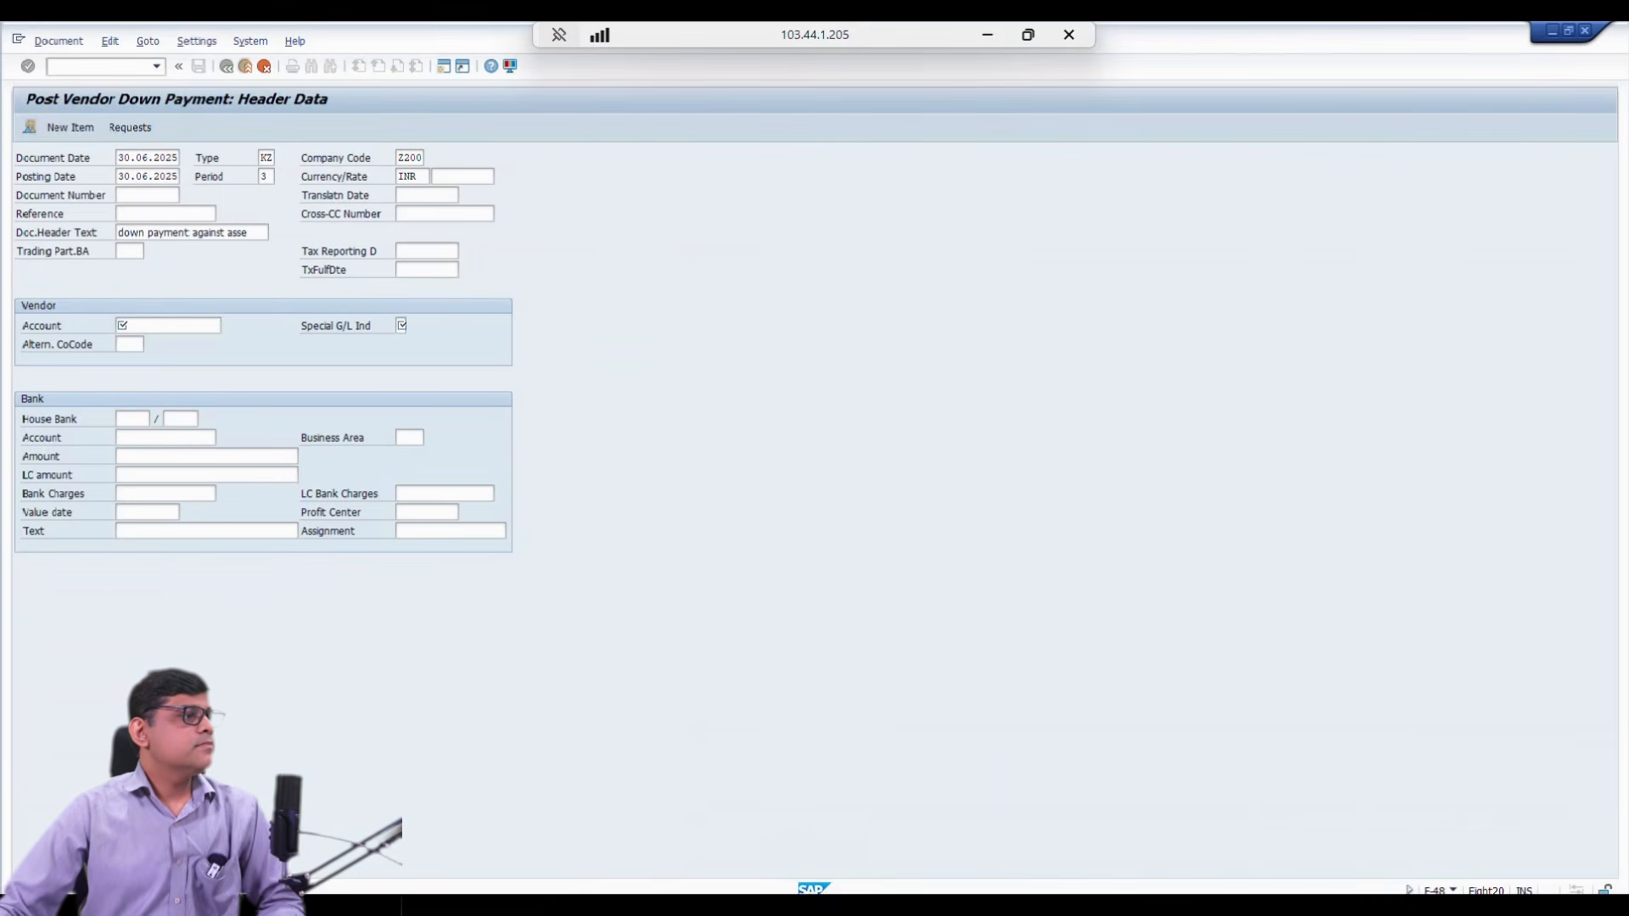
pyautogui.press('Tab')
pyautogui.write('a')
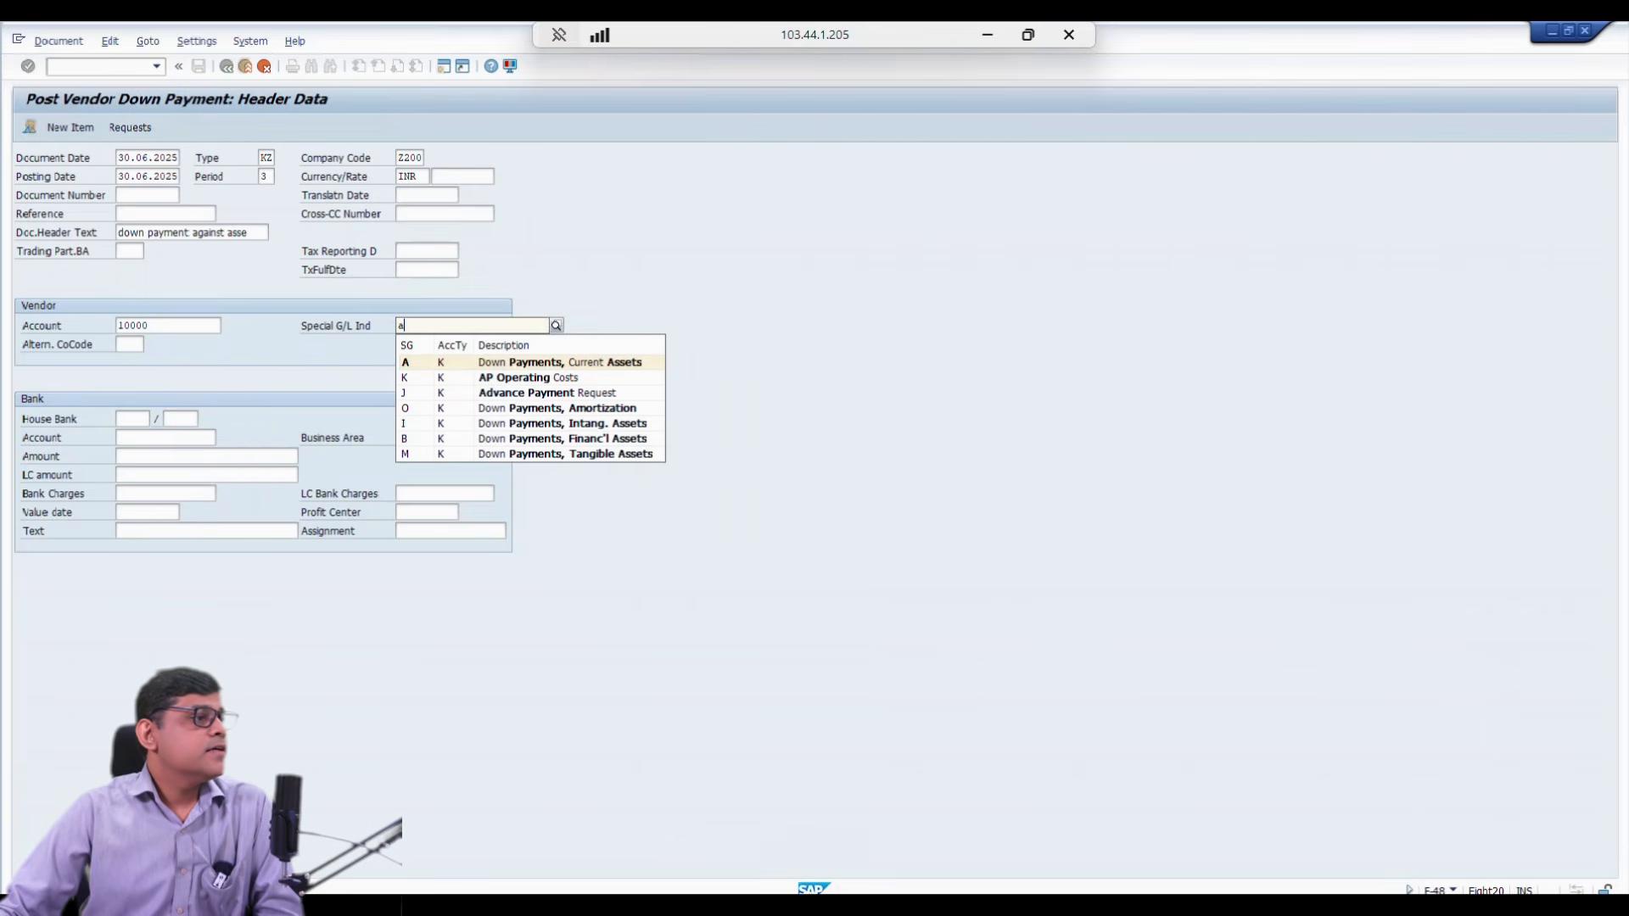
pyautogui.press('Return')
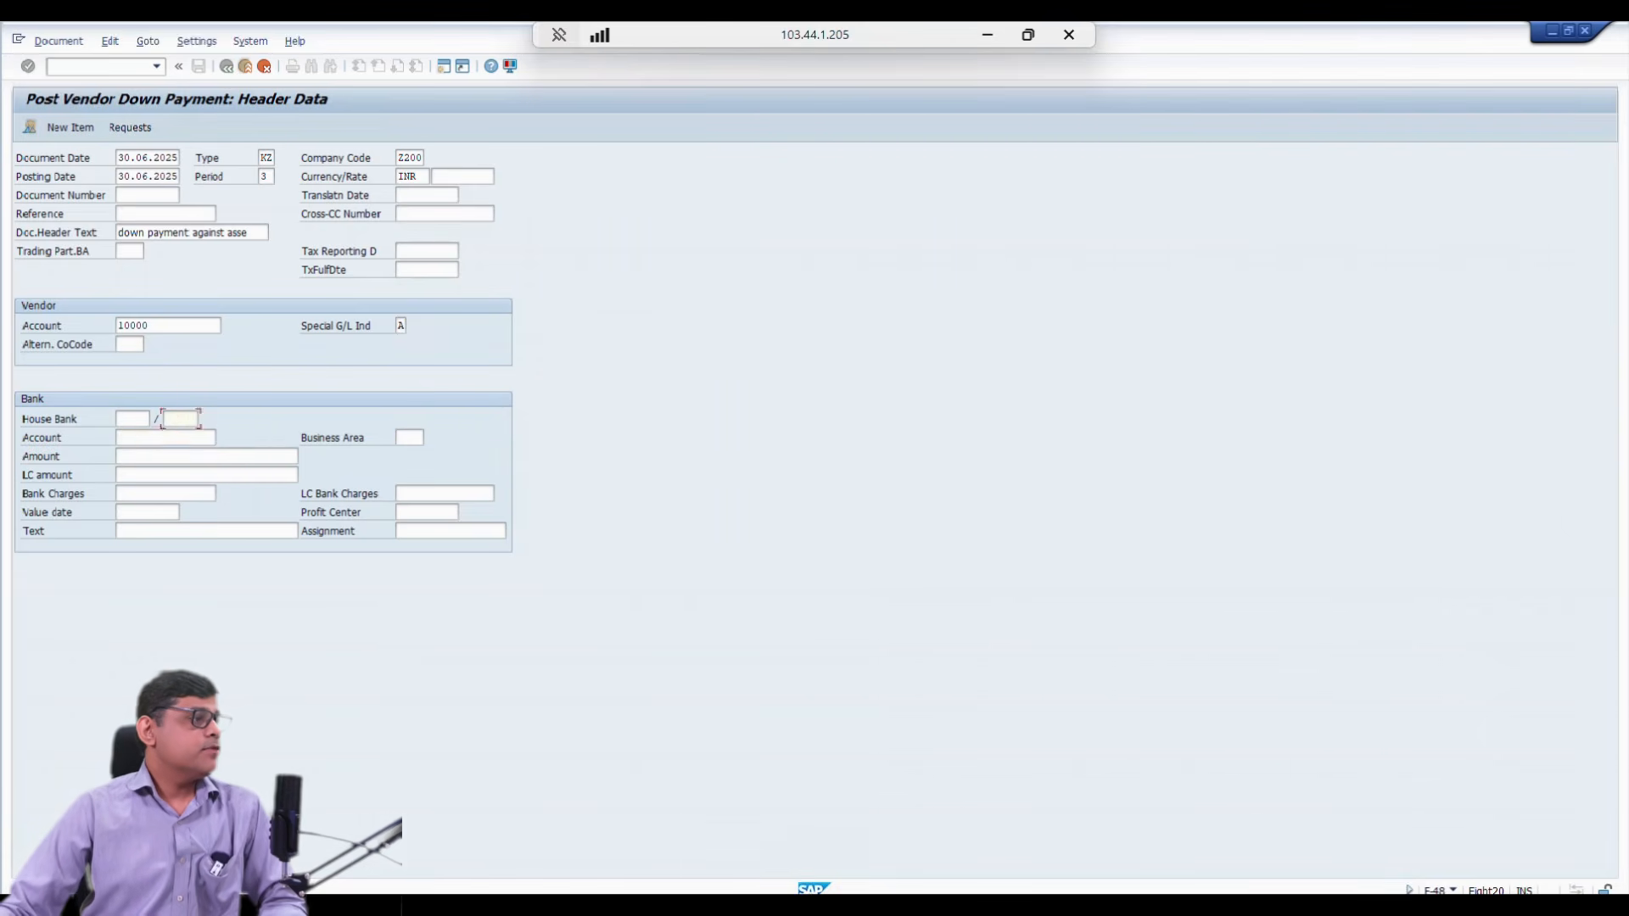
# Step: Select house bank SB200 with account ID SB001 in the bank data
pyautogui.click(127, 418)
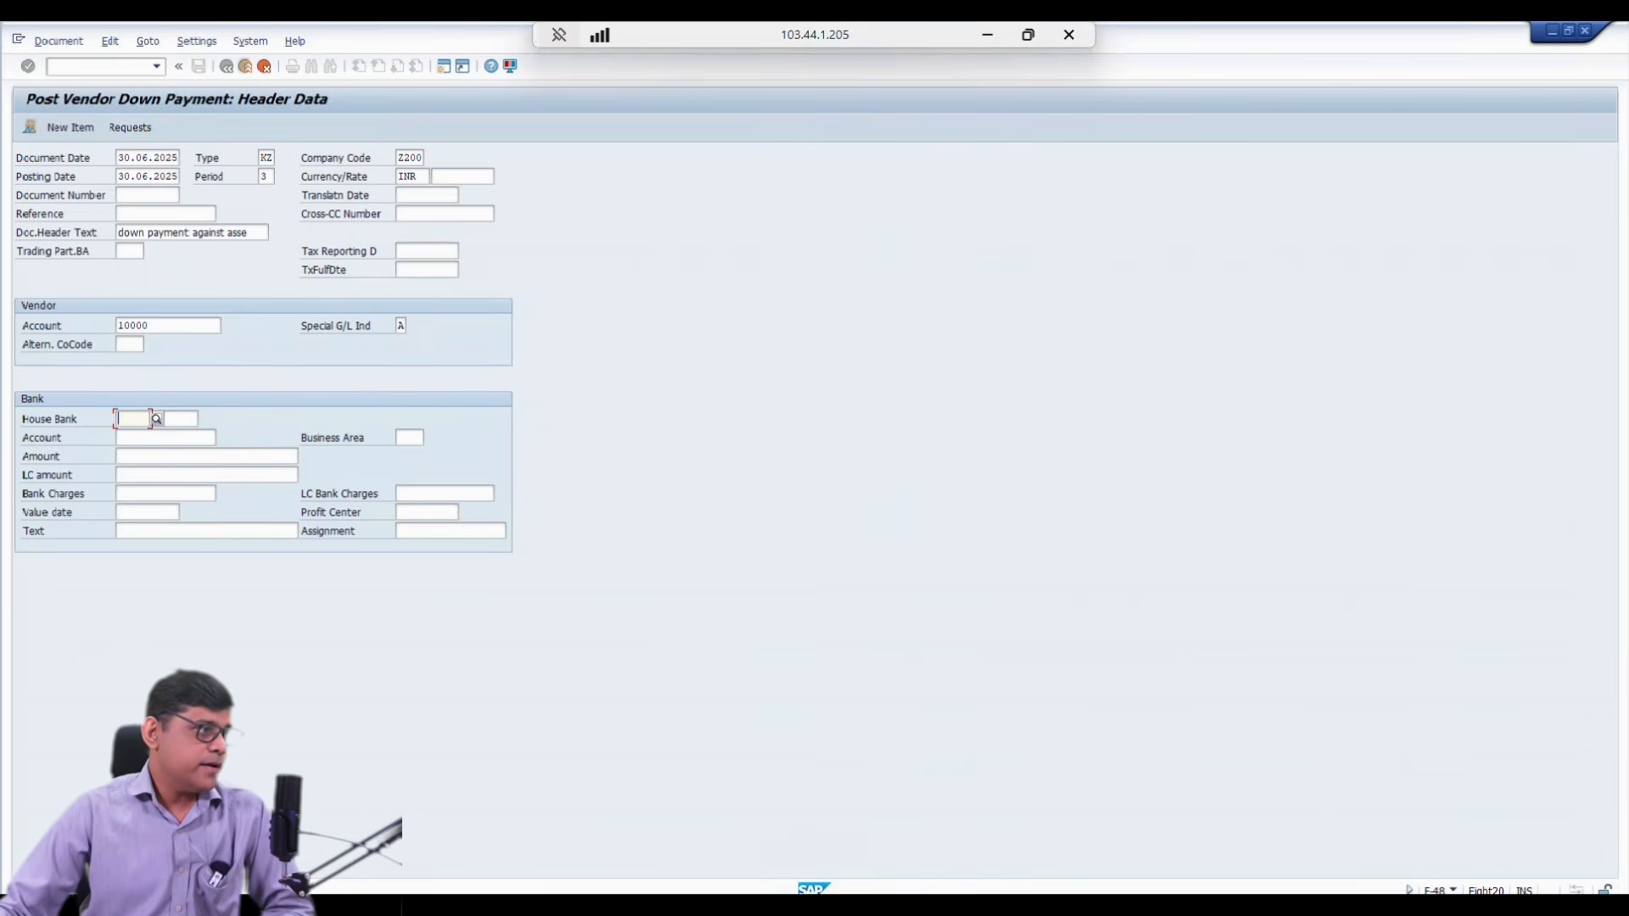
pyautogui.press('F4')
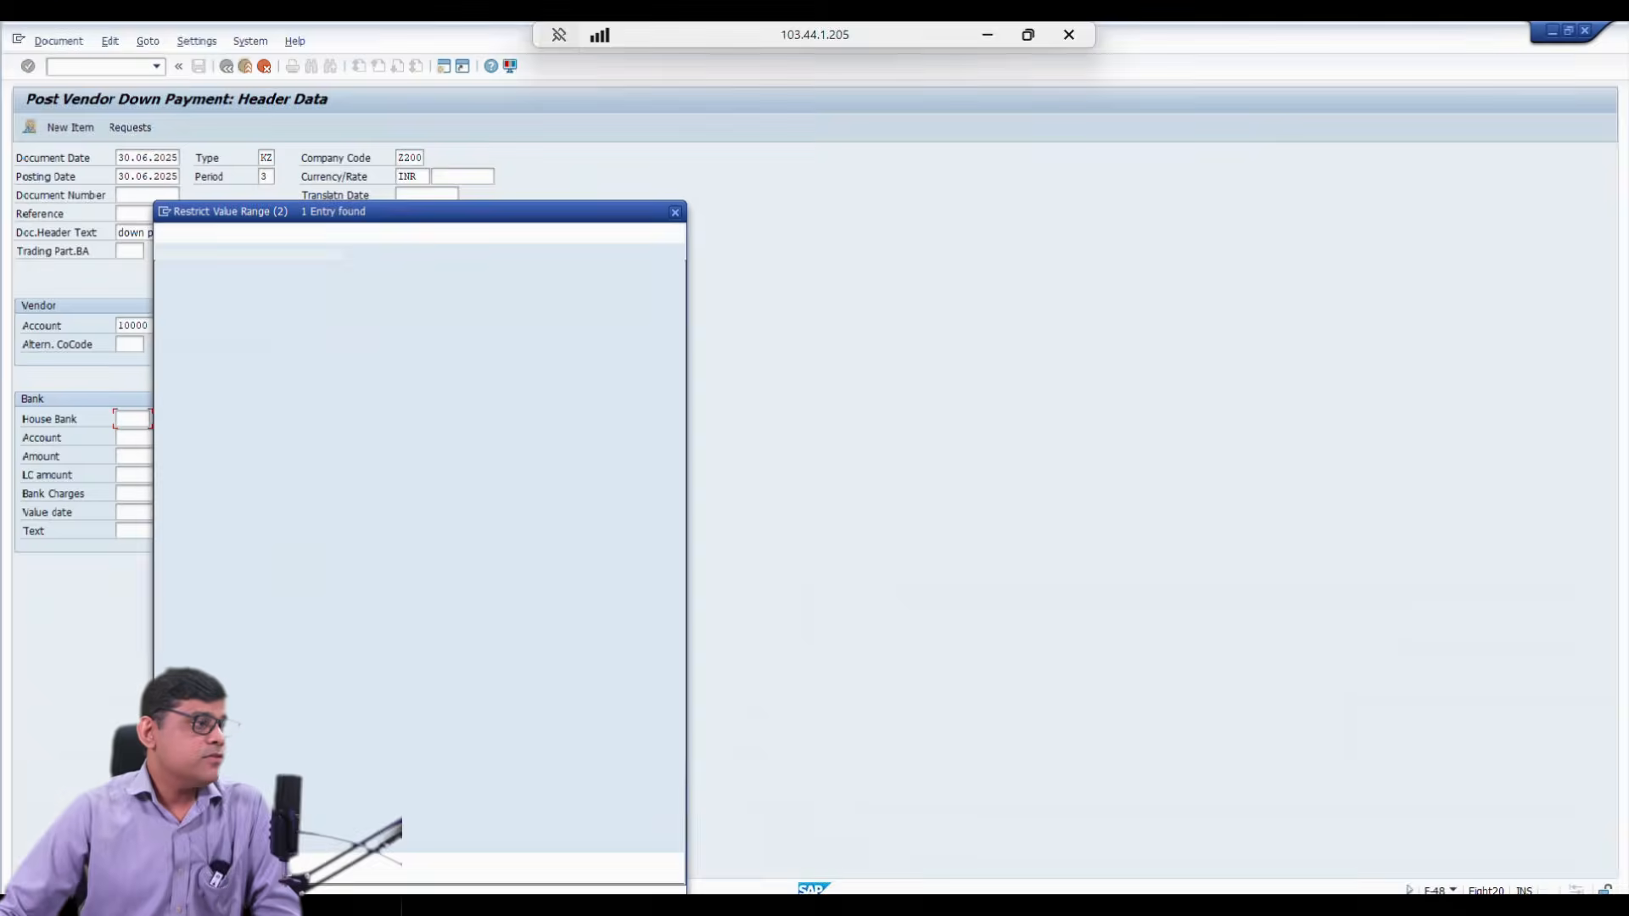
pyautogui.press('Return')
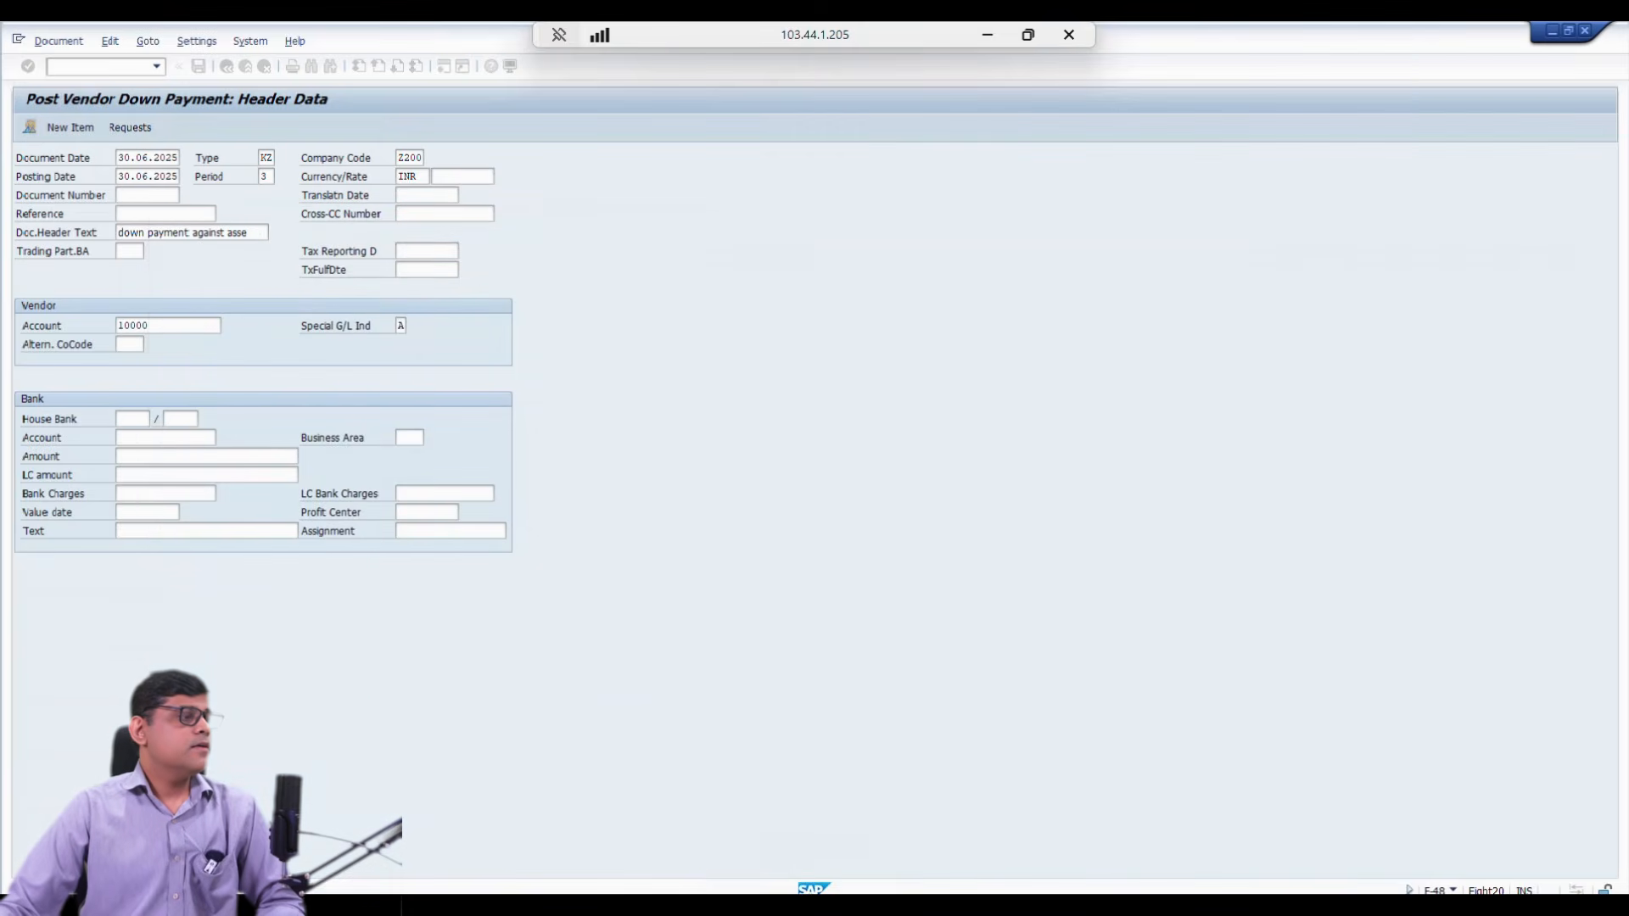
pyautogui.press('F4')
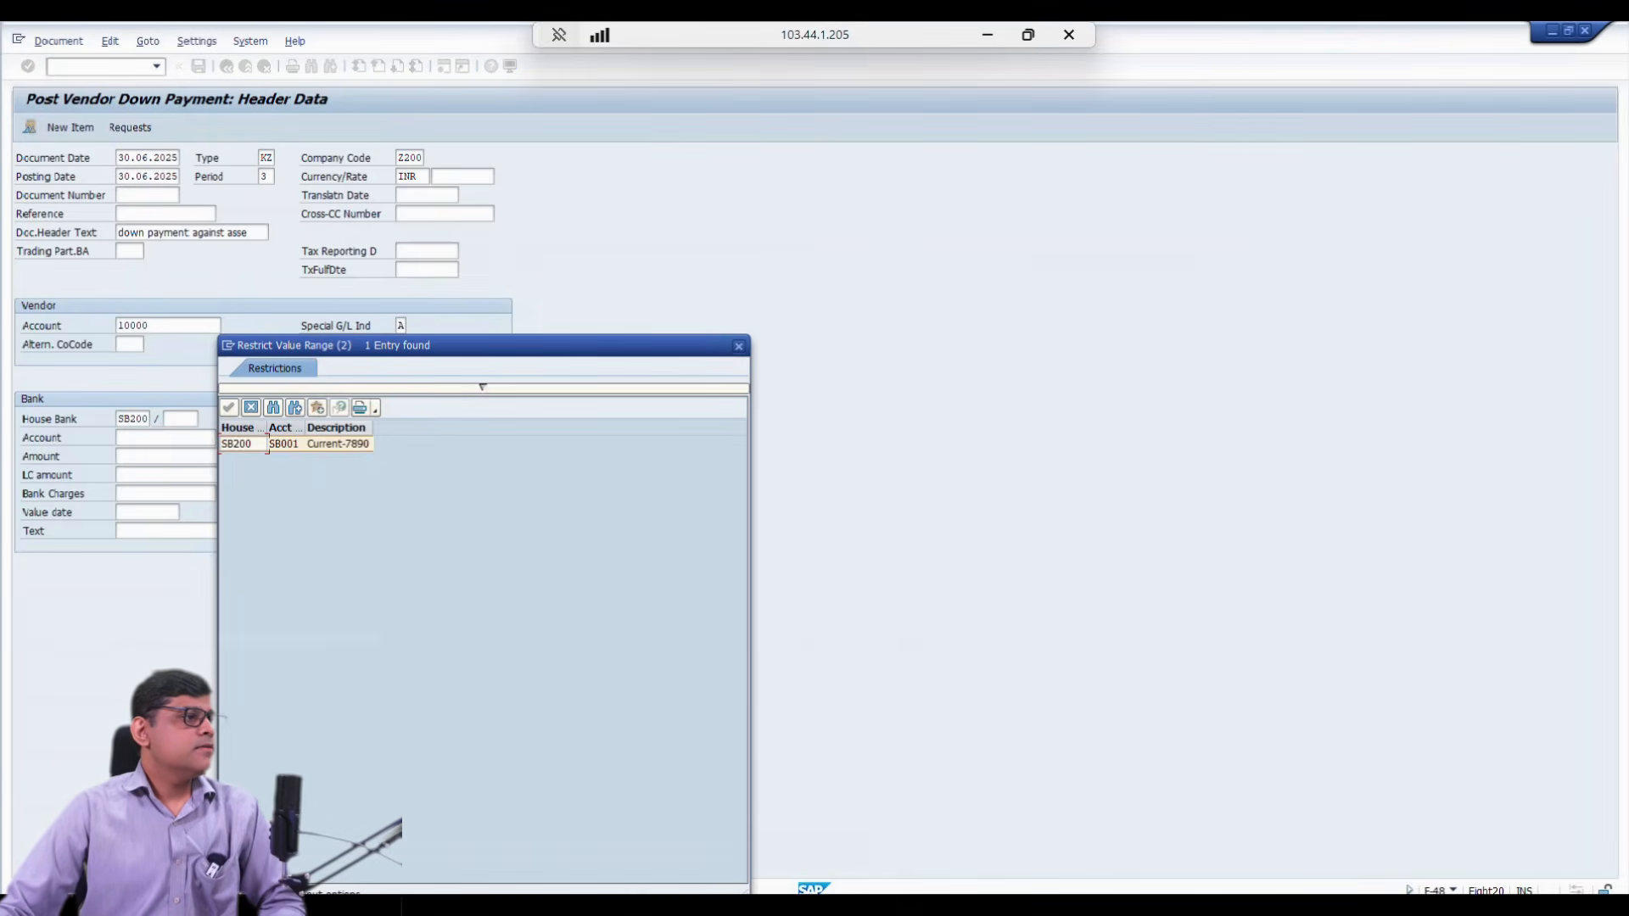
pyautogui.press('Return')
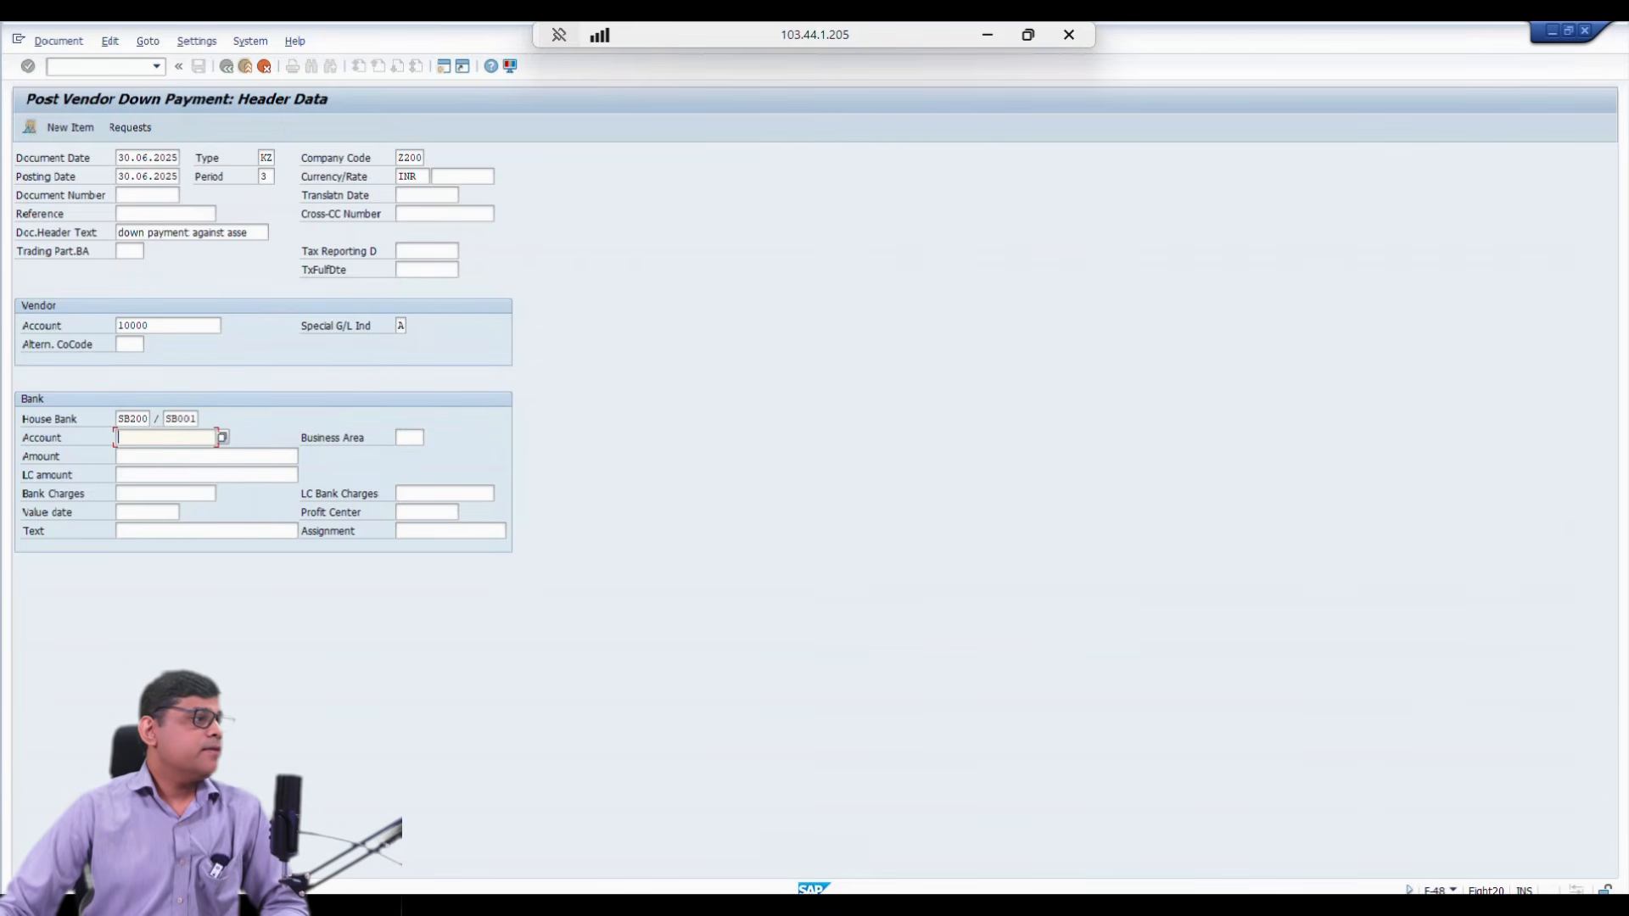
# Step: Choose the Outgoing-ACH G/L account as the bank account and enter an amount of 10500
pyautogui.press('F4')
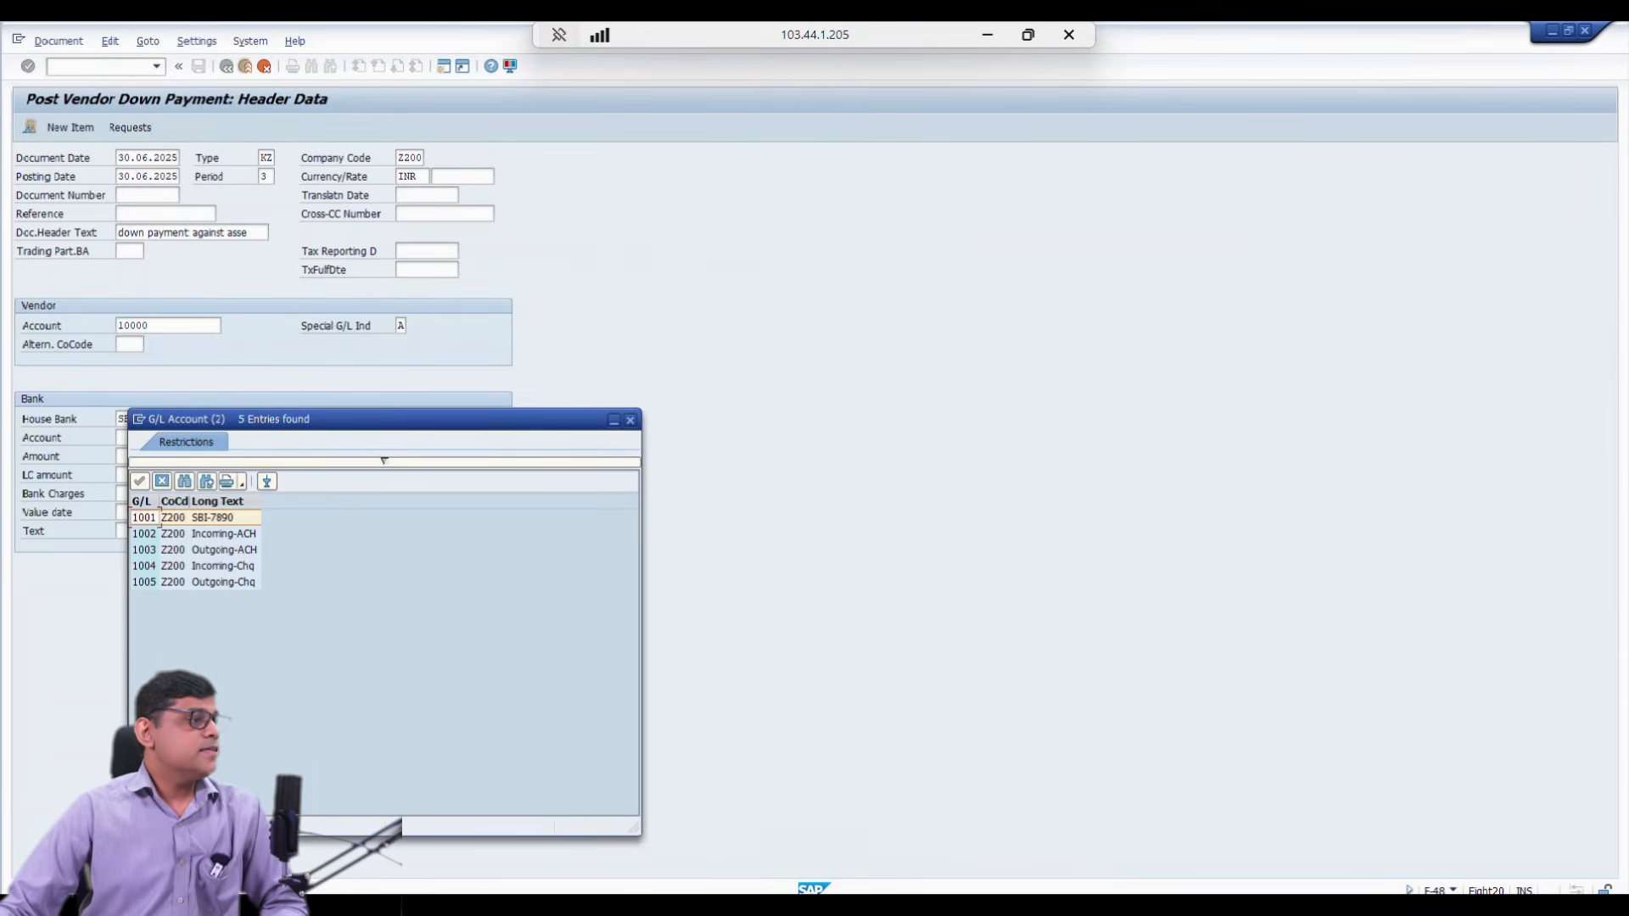
pyautogui.doubleClick(222, 549)
pyautogui.press('Tab')
pyautogui.press('Tab')
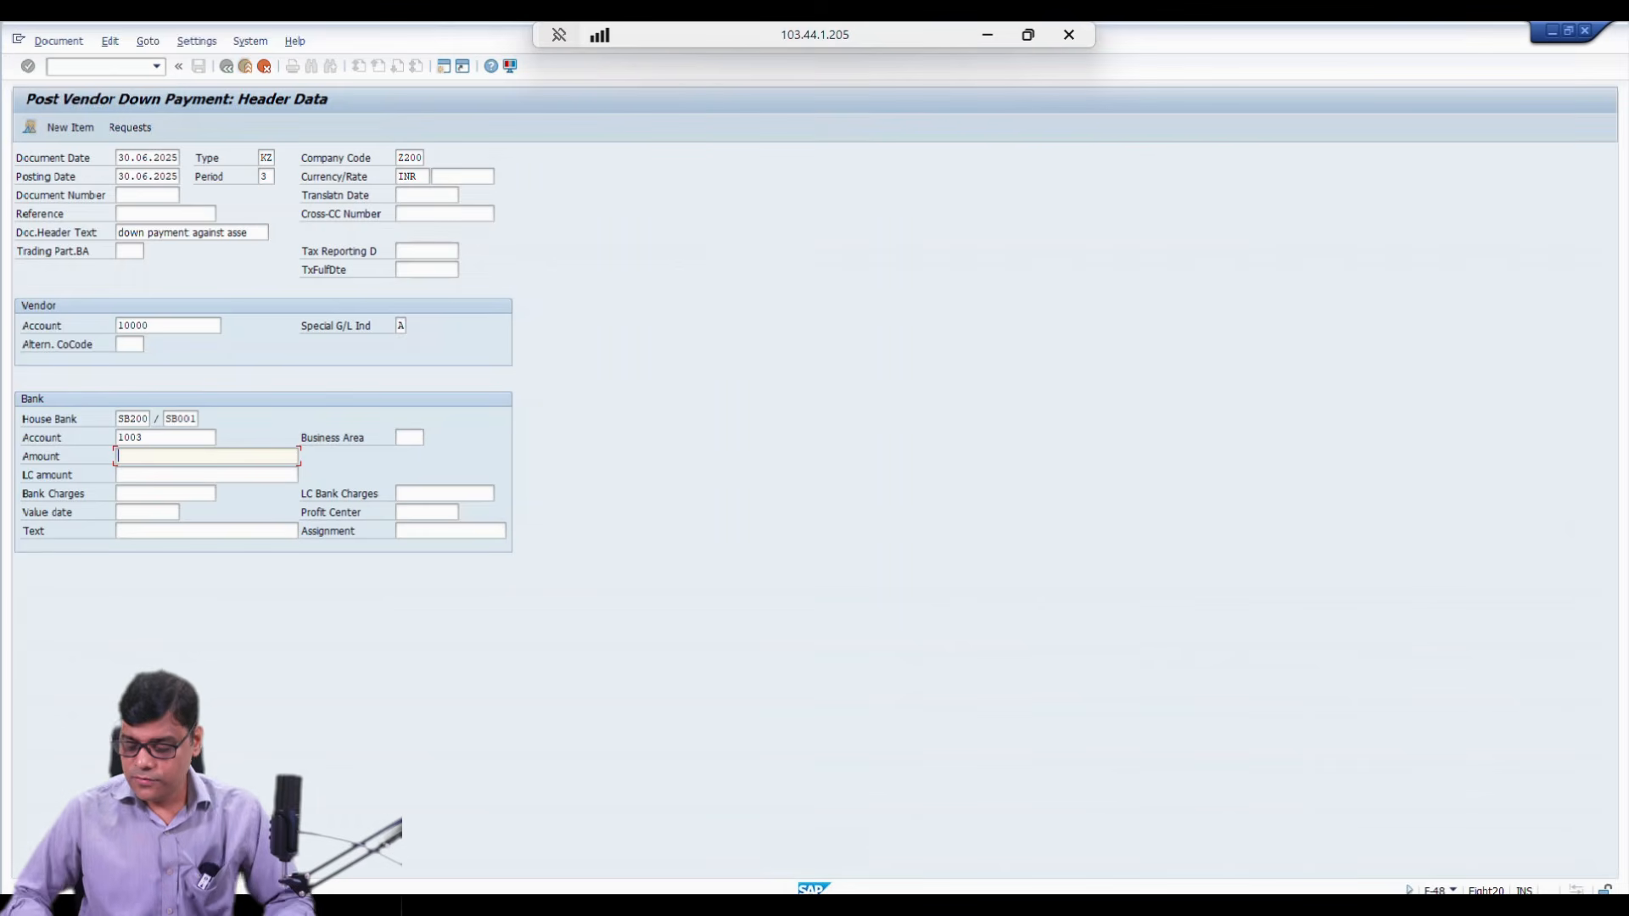
pyautogui.write('10500')
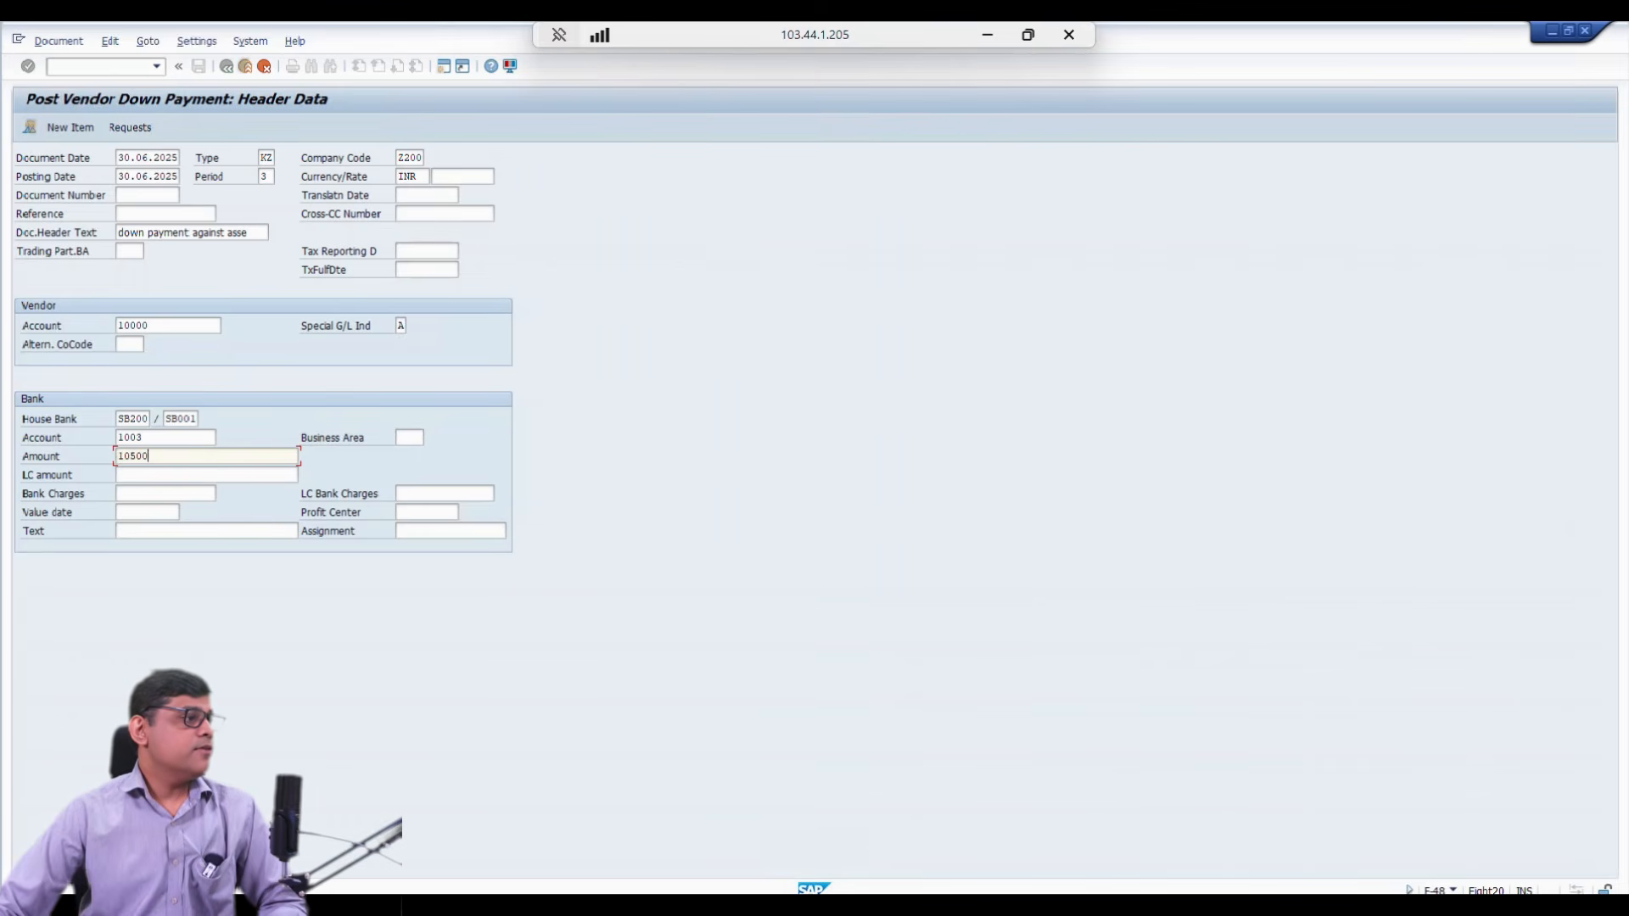
# Step: Set the value date of the bank item to 30.06.2025 from the calendar
pyautogui.press('Tab')
pyautogui.press('Tab')
pyautogui.press('Tab')
pyautogui.press('Tab')
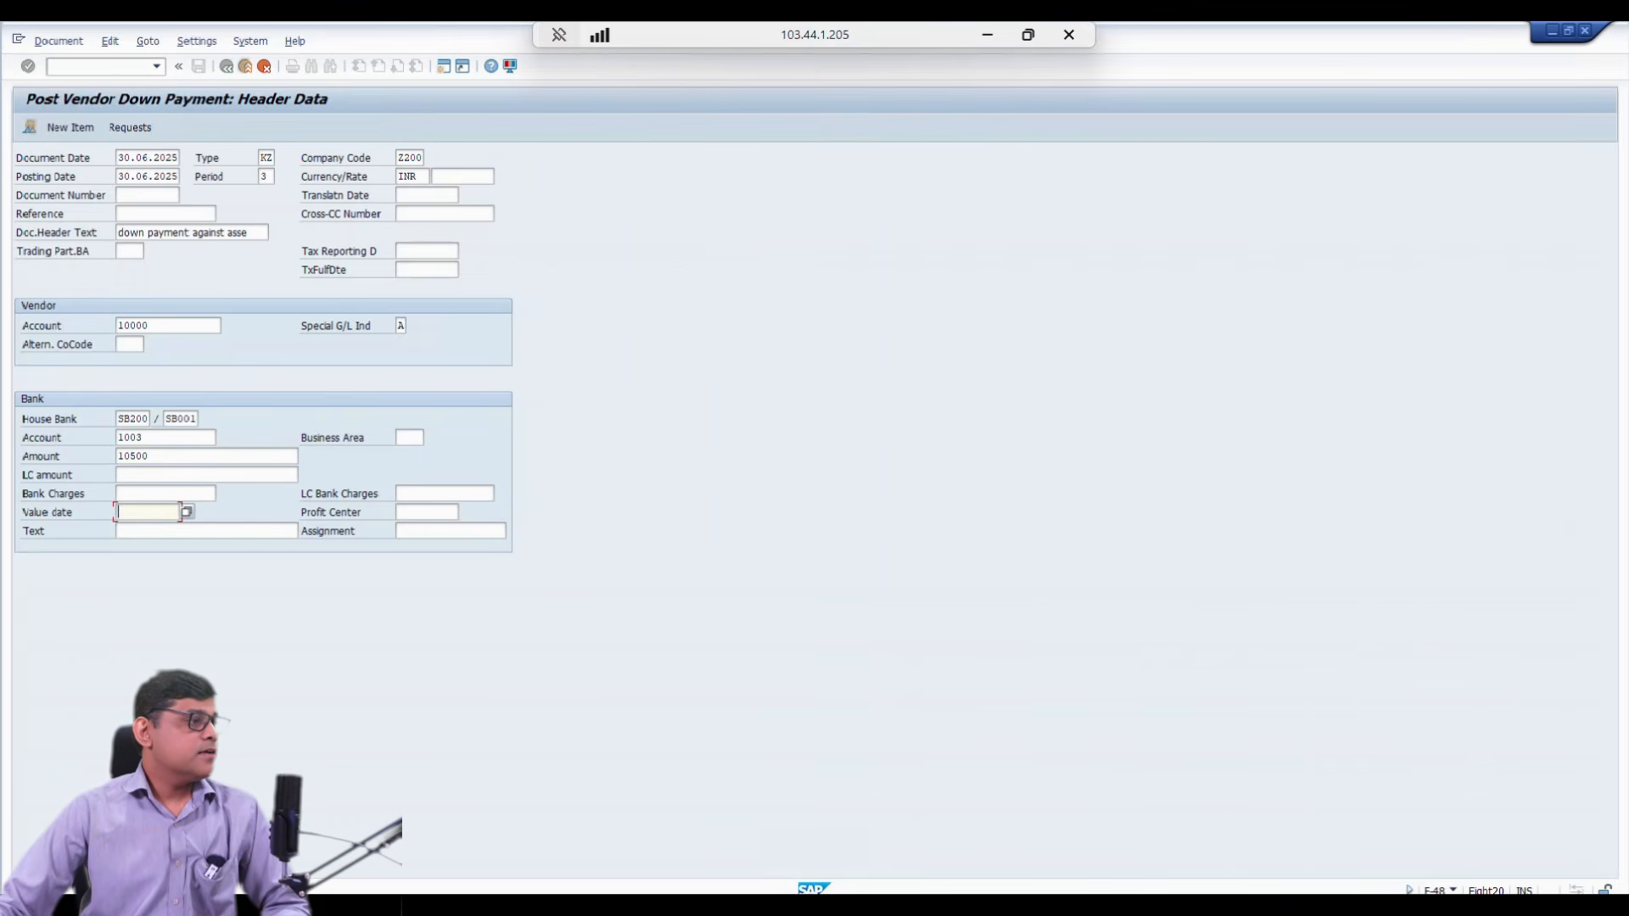
pyautogui.click(187, 512)
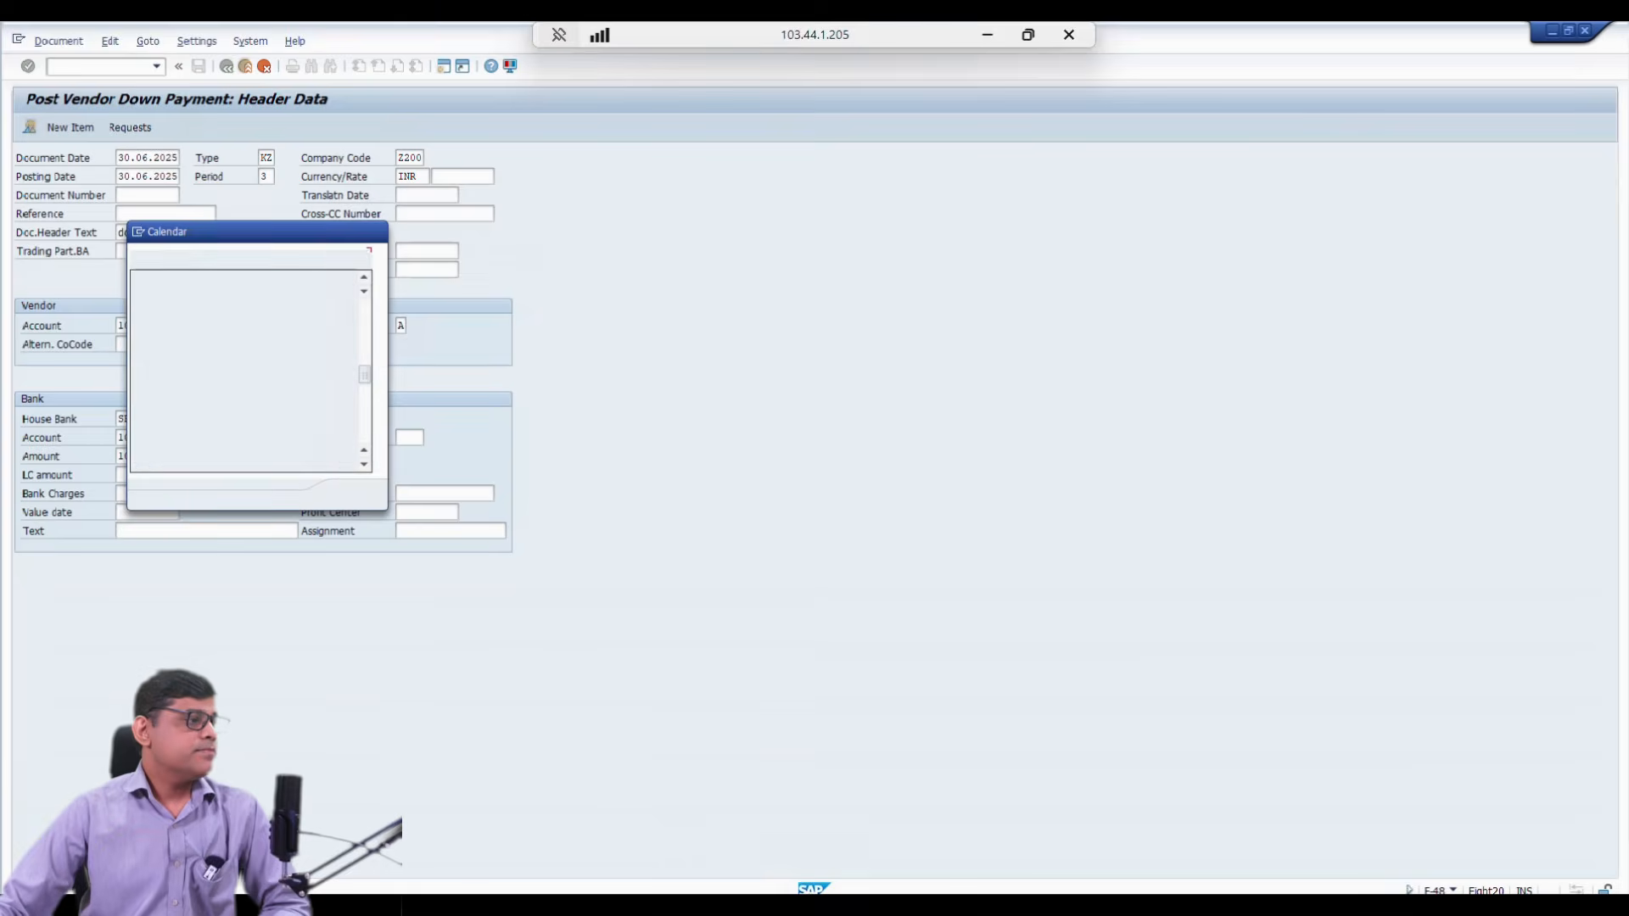
pyautogui.doubleClick(192, 378)
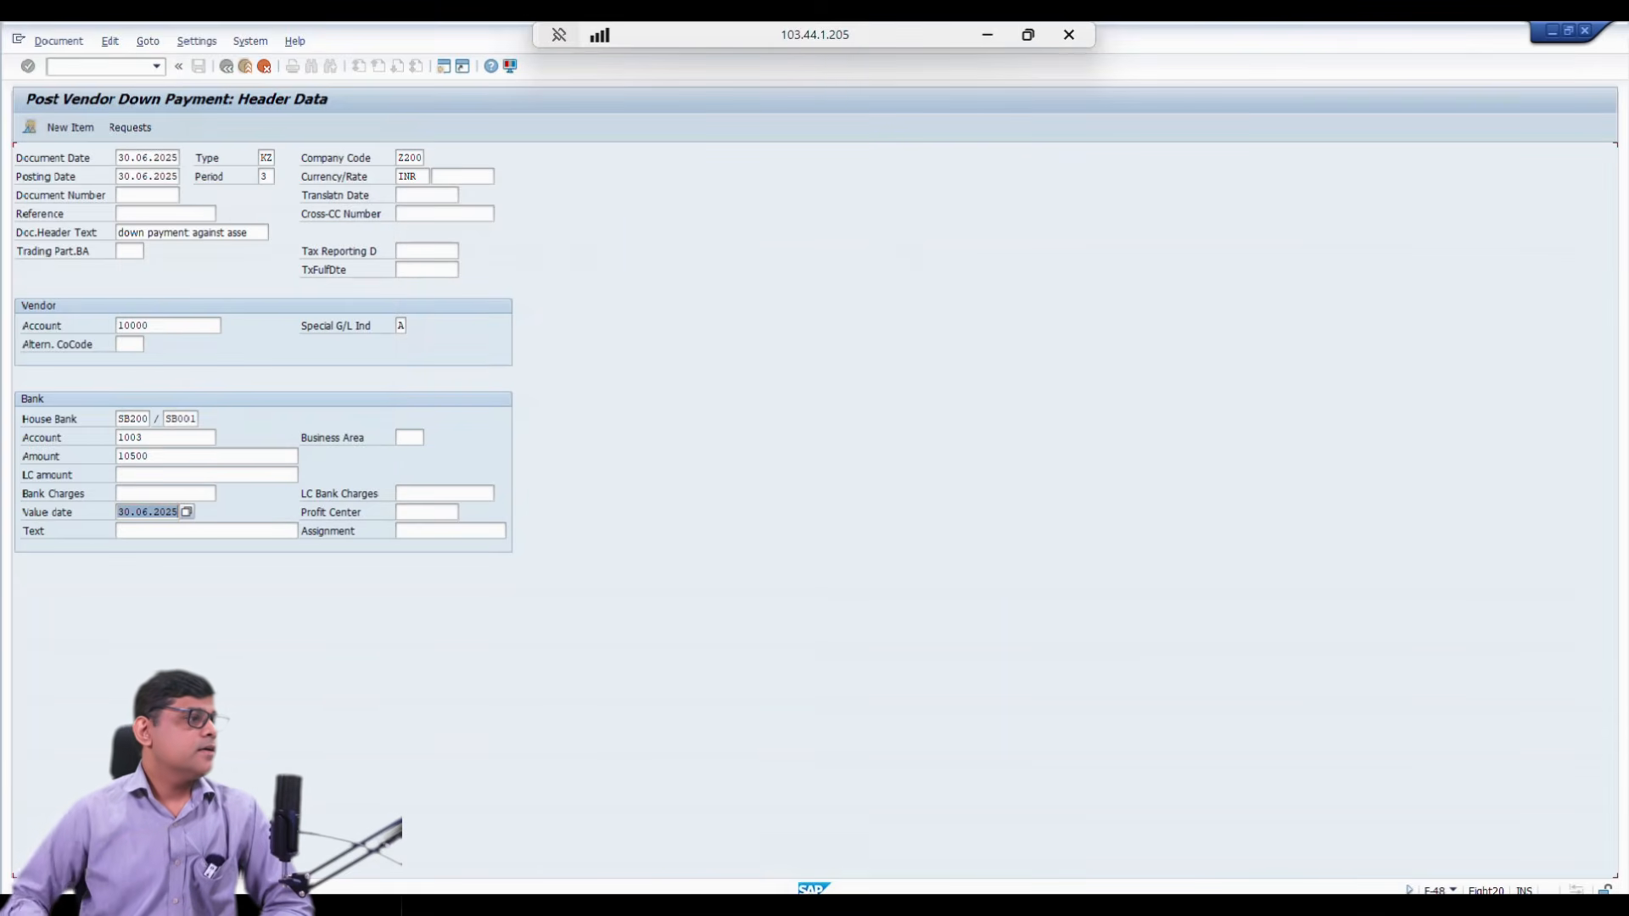
# Step: Enter * as the supplier item's amount and copy the purchase order number from the process steps slide in PowerPoint
pyautogui.press('Return')
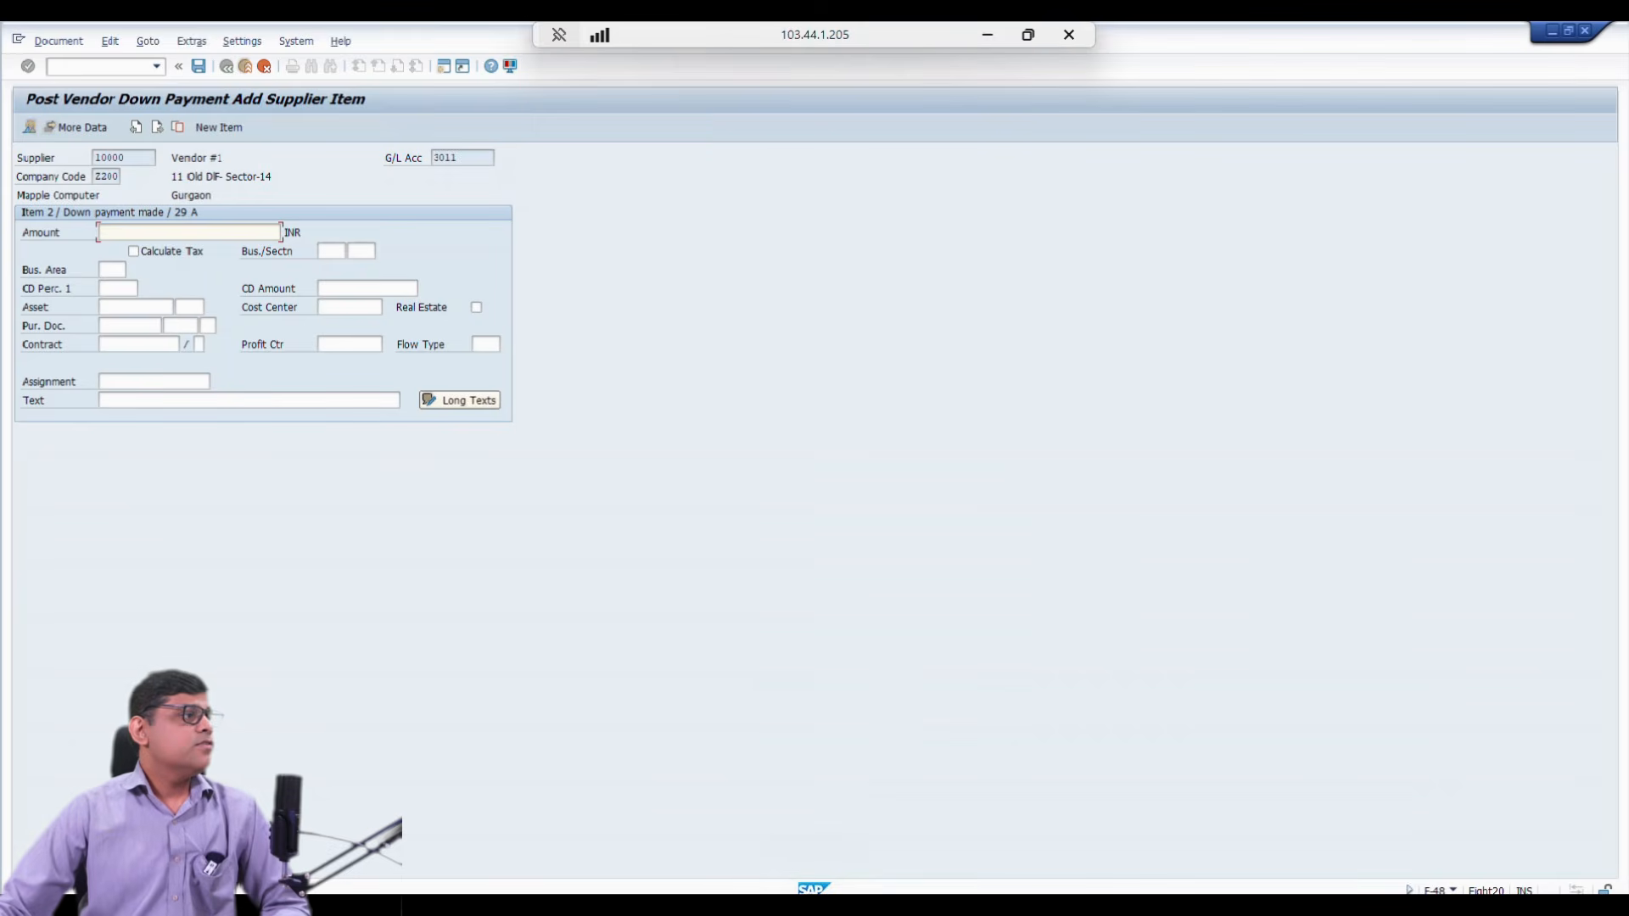
pyautogui.write('*')
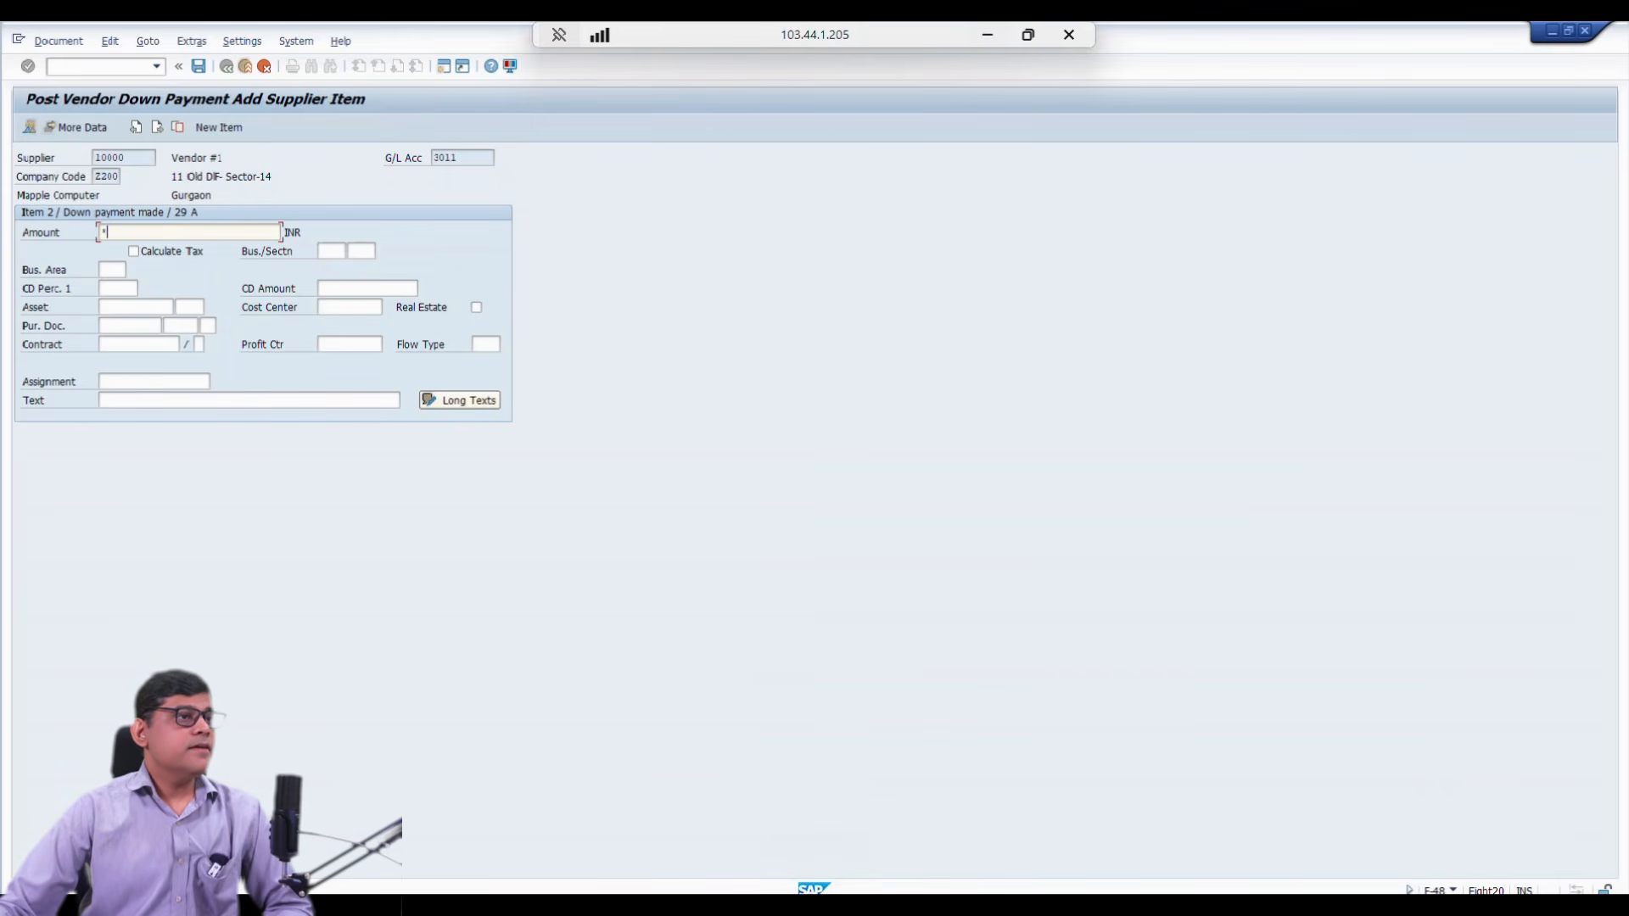
pyautogui.click(988, 35)
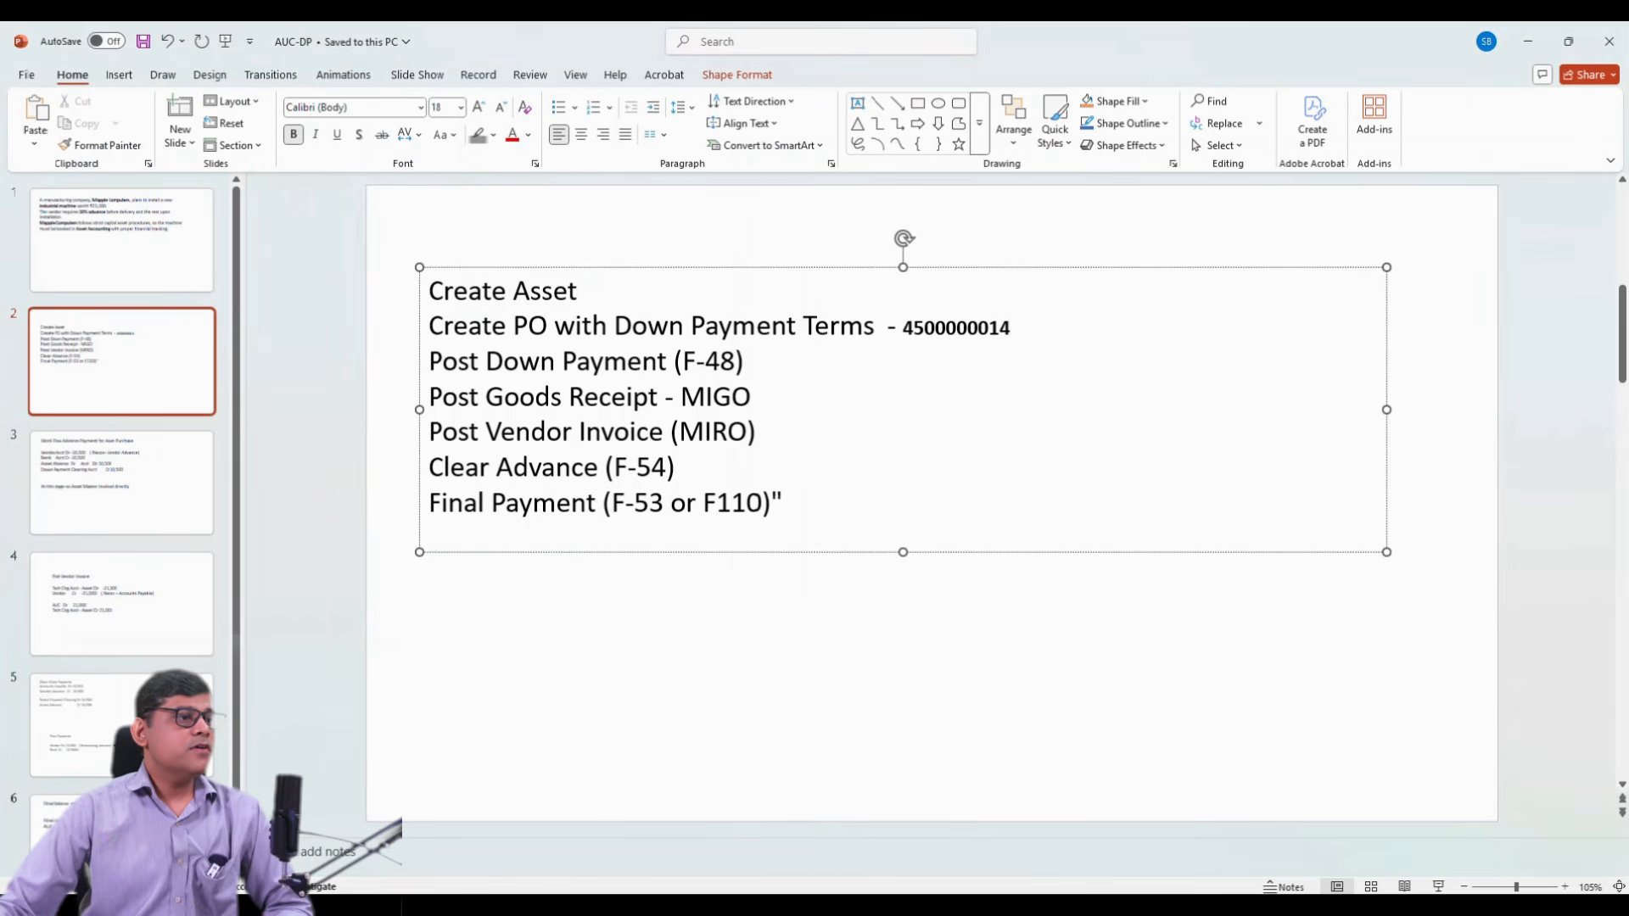
pyautogui.moveTo(902, 328); pyautogui.dragTo(1011, 328)
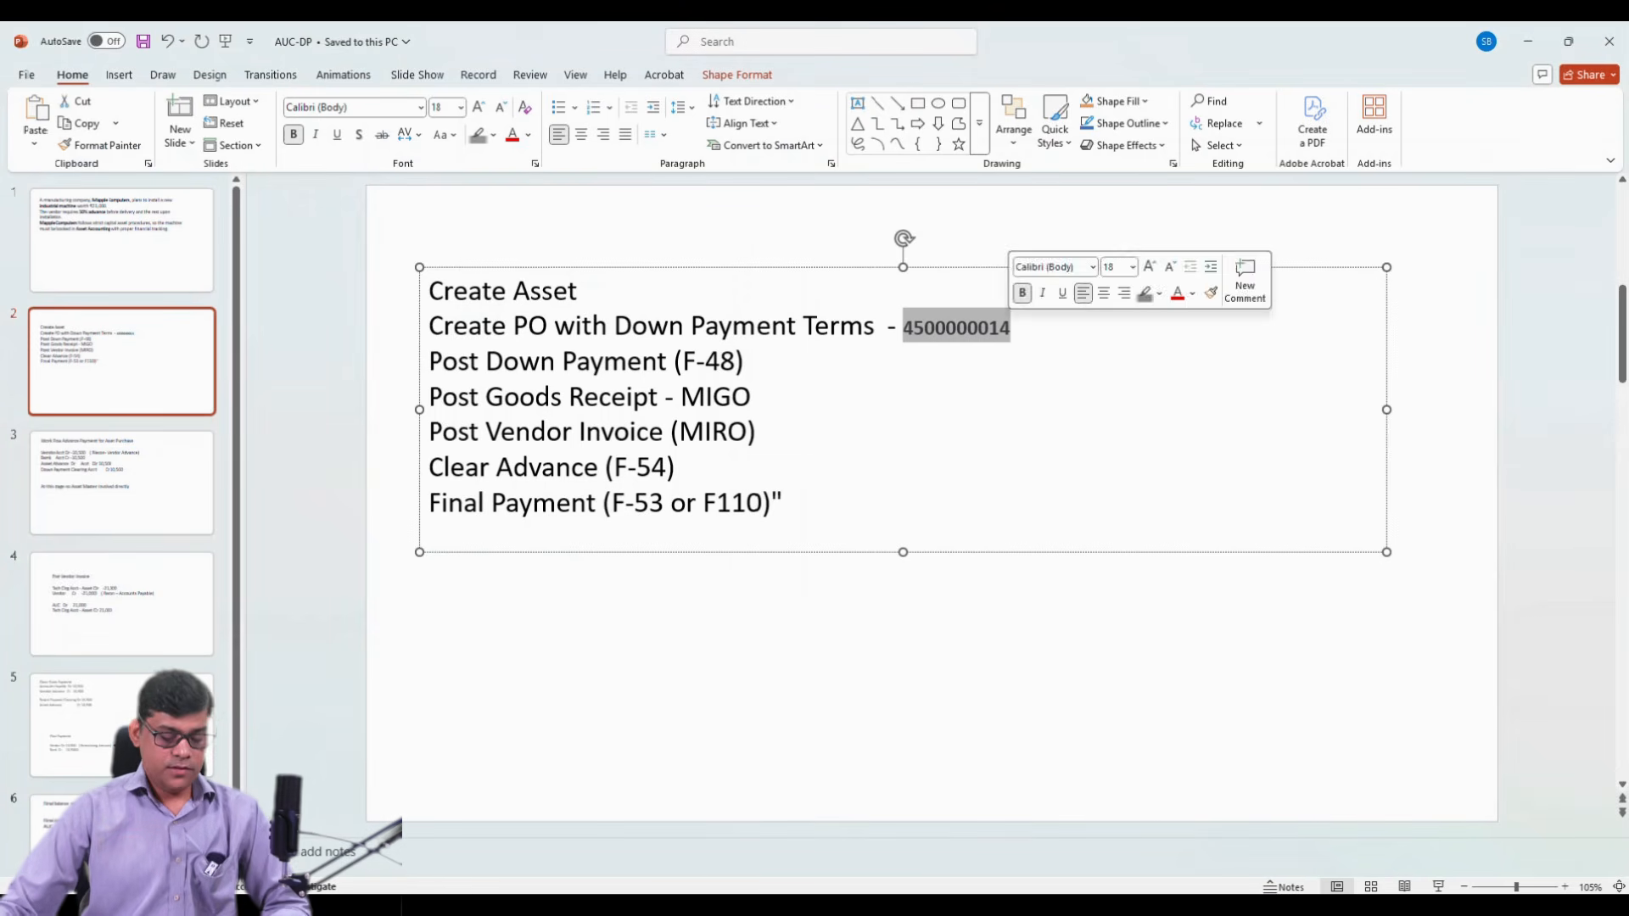
pyautogui.hotkey('ctrl', 'c')
pyautogui.hotkey('alt', 'Tab')
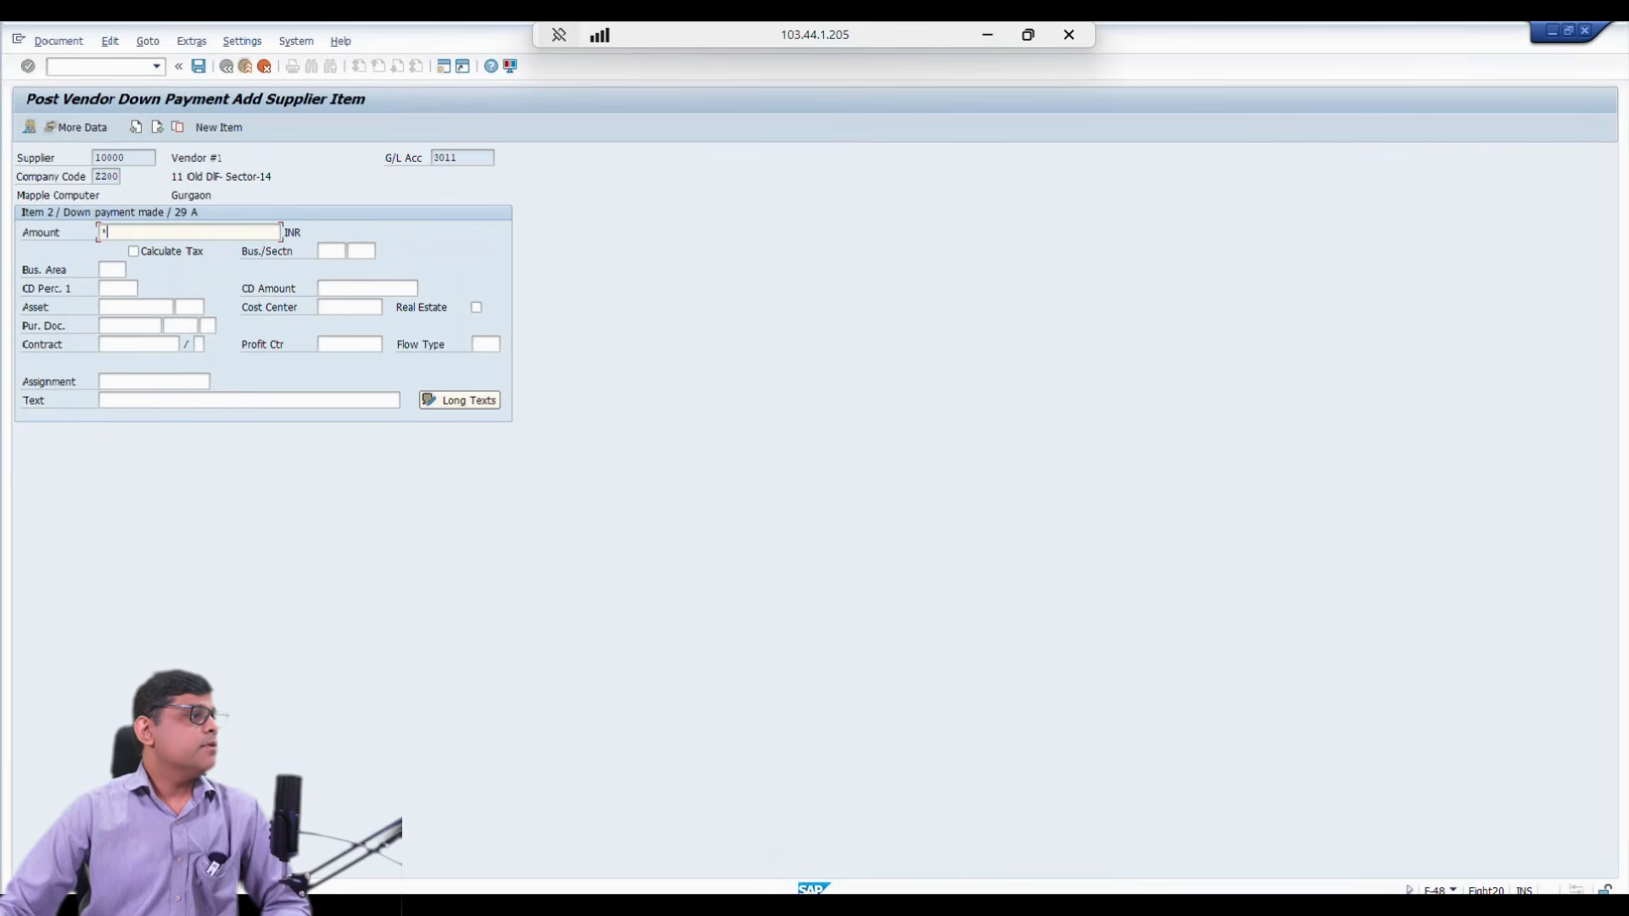
pyautogui.click(136, 308)
pyautogui.hotkey('ctrl', 'v')
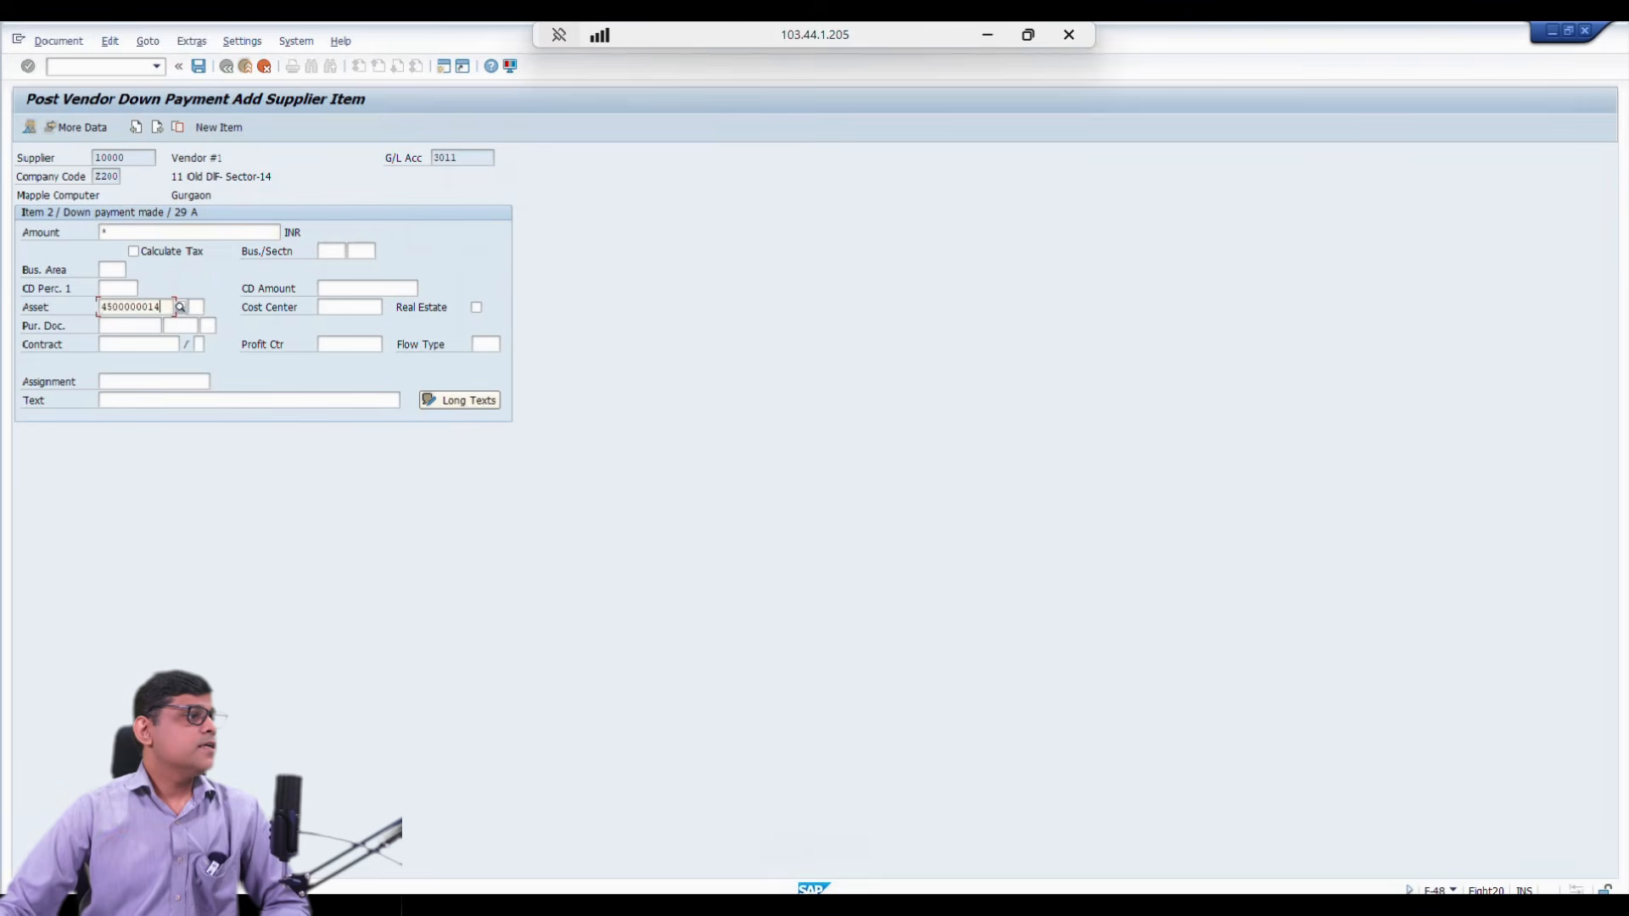
pyautogui.press('BackSpace')
pyautogui.press('BackSpace')
pyautogui.press('BackSpace')
pyautogui.press('BackSpace')
pyautogui.press('BackSpace')
pyautogui.press('BackSpace')
pyautogui.press('BackSpace')
pyautogui.press('BackSpace')
pyautogui.press('BackSpace')
pyautogui.press('BackSpace')
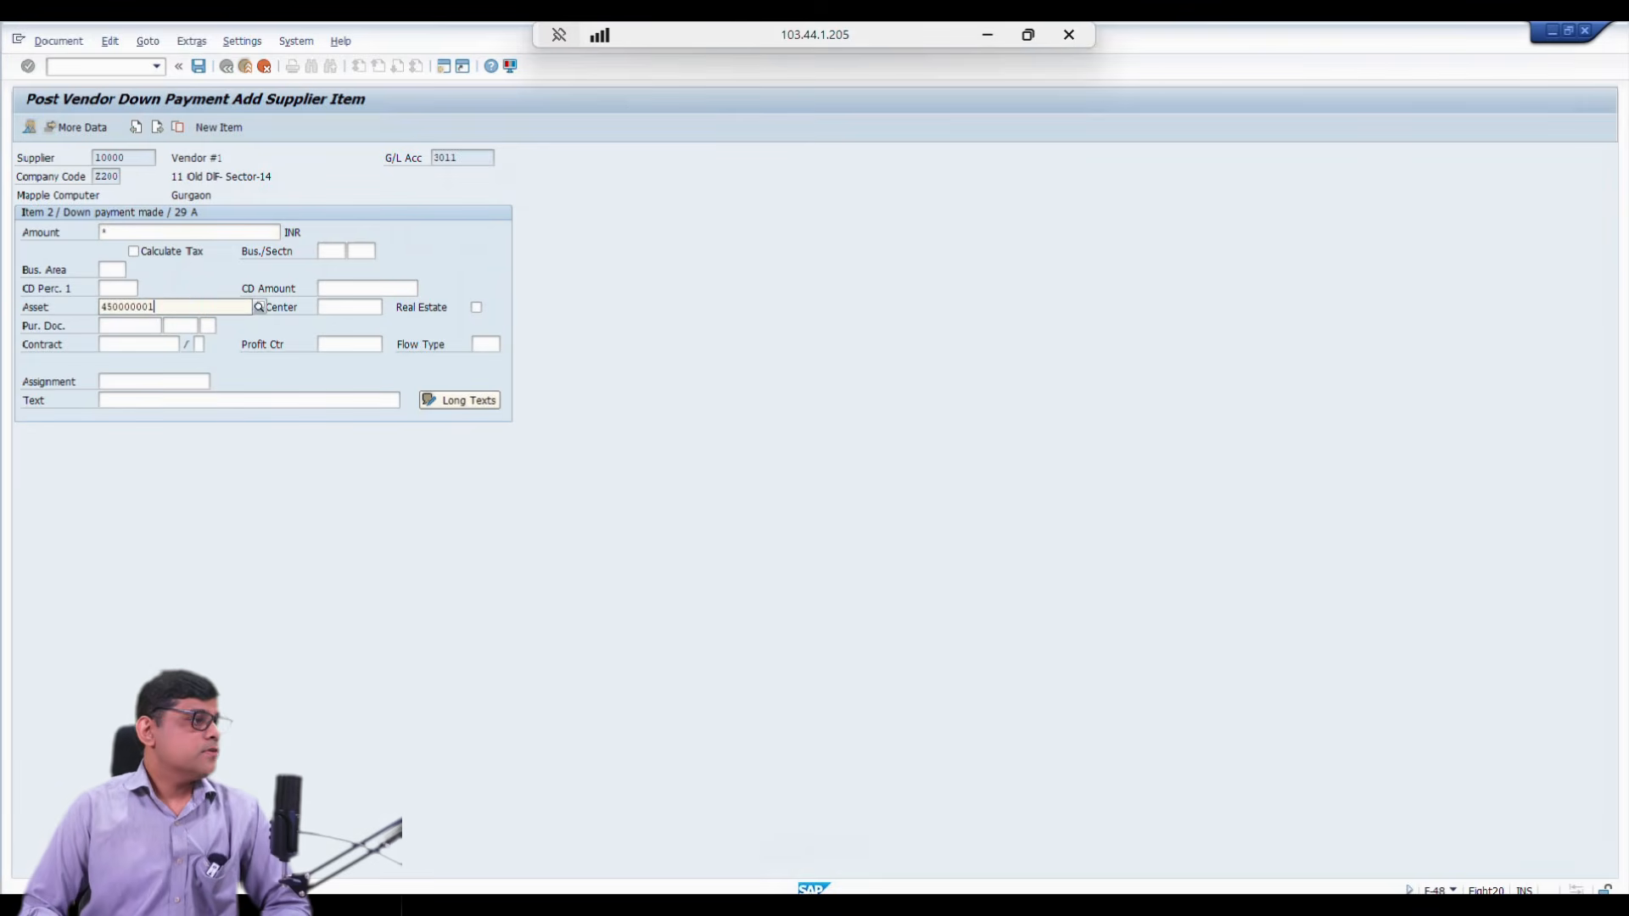
pyautogui.press('Tab')
pyautogui.hotkey('shift', 'Tab')
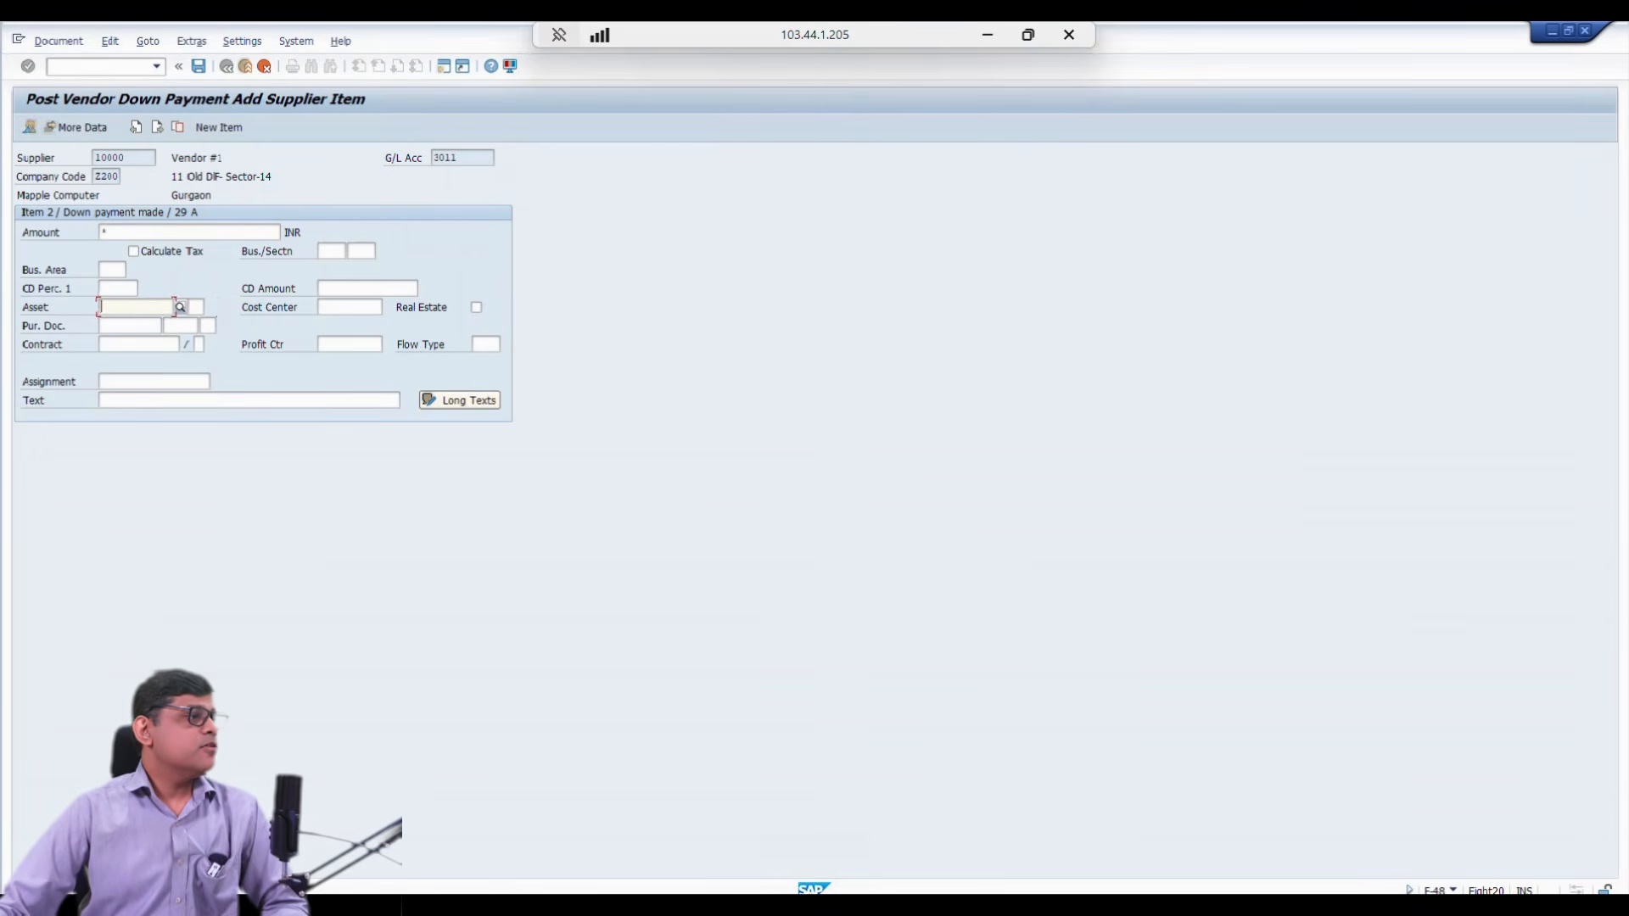
# Step: Assign the copied purchase order number and its item 10 to the down payment's supplier item and post the document
pyautogui.click(129, 326)
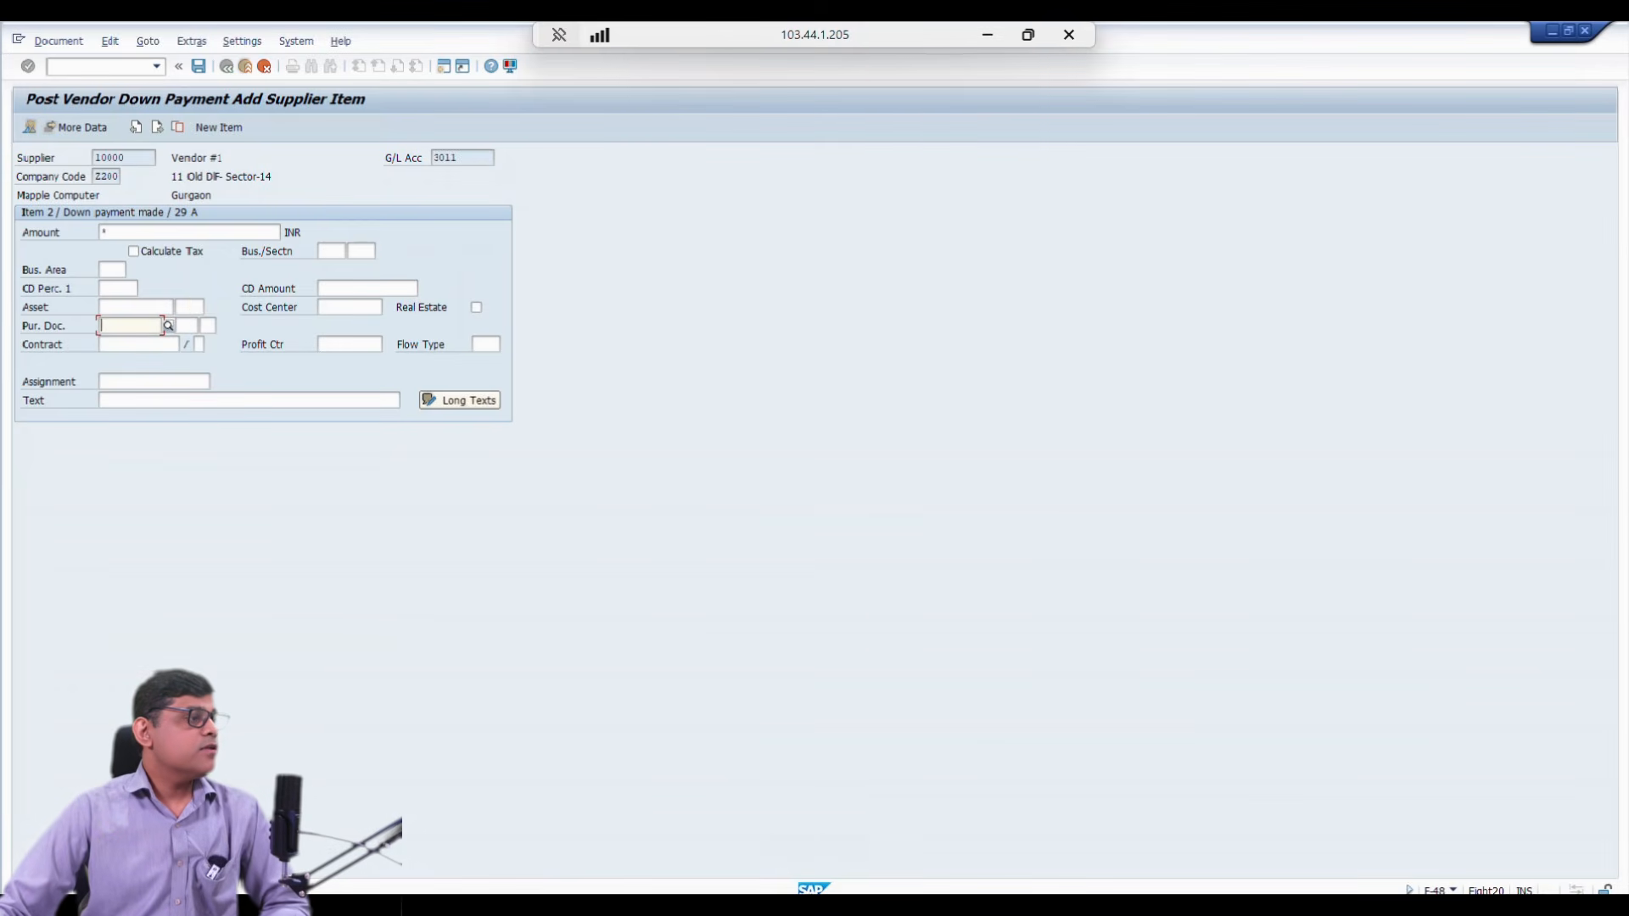
pyautogui.hotkey('ctrl', 'v')
pyautogui.press('Tab')
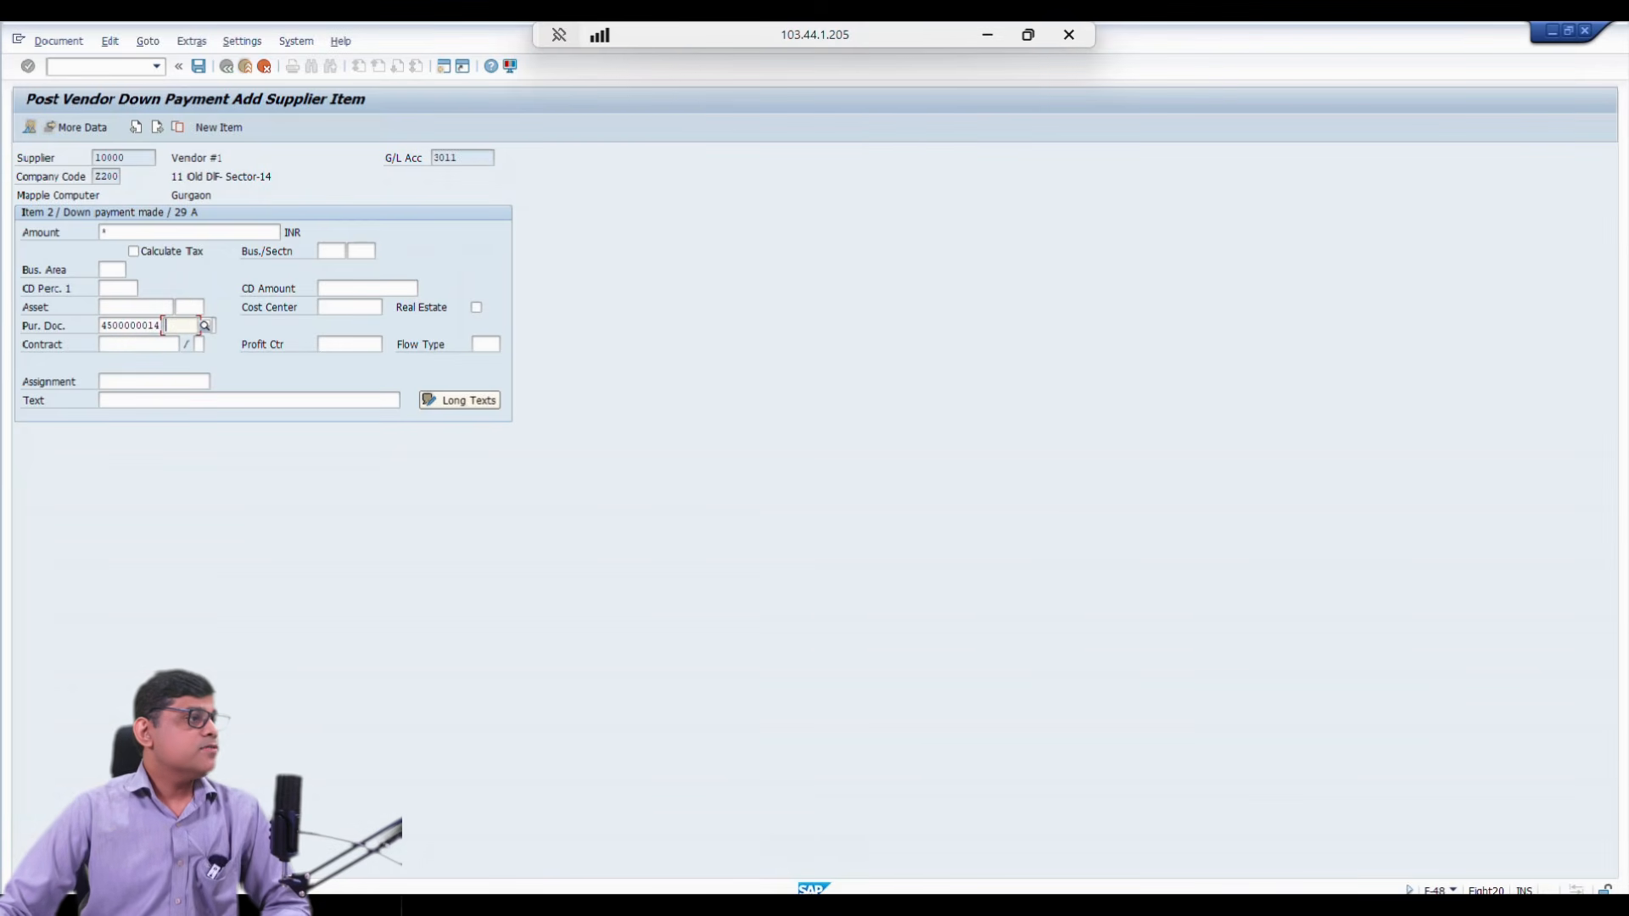
pyautogui.click(205, 326)
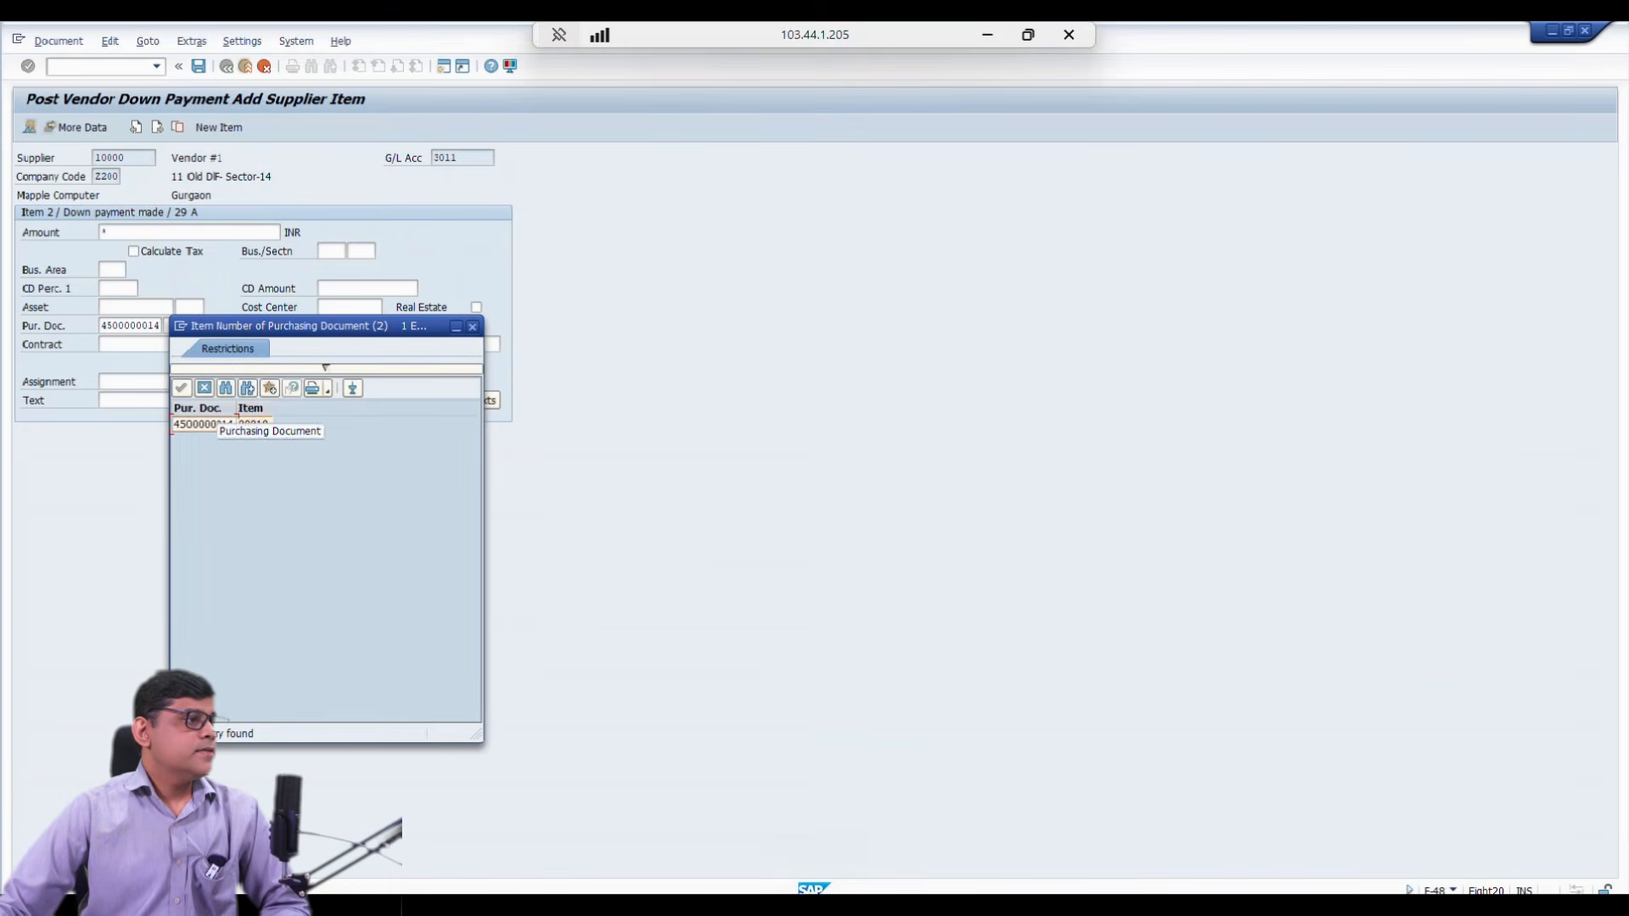
pyautogui.doubleClick(217, 424)
pyautogui.press('Return')
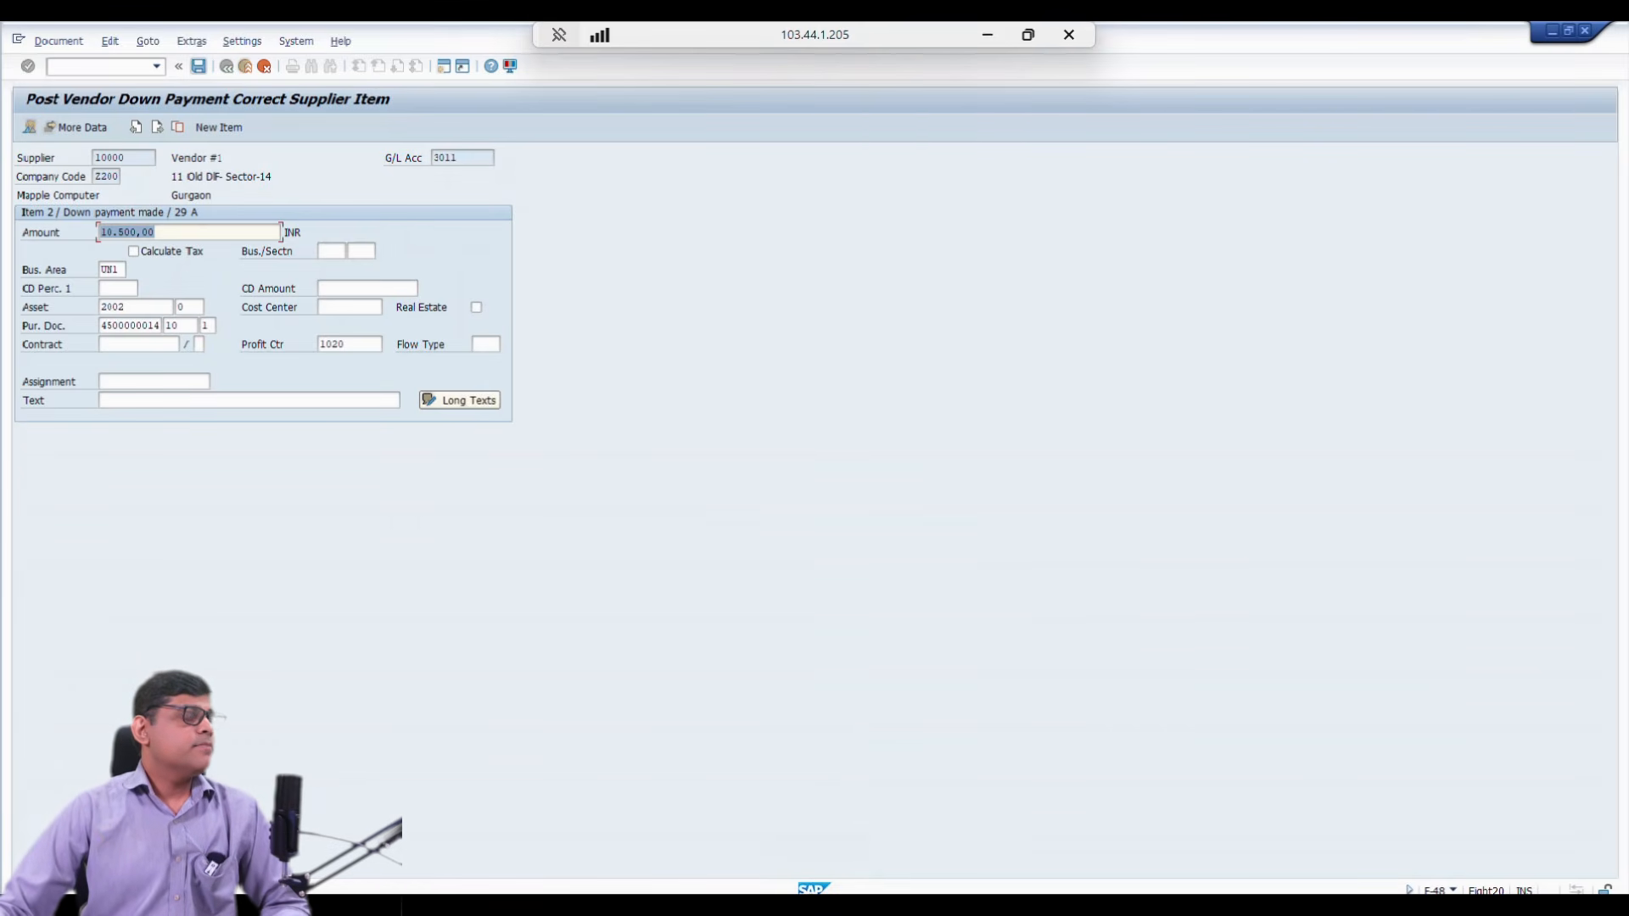
pyautogui.click(199, 66)
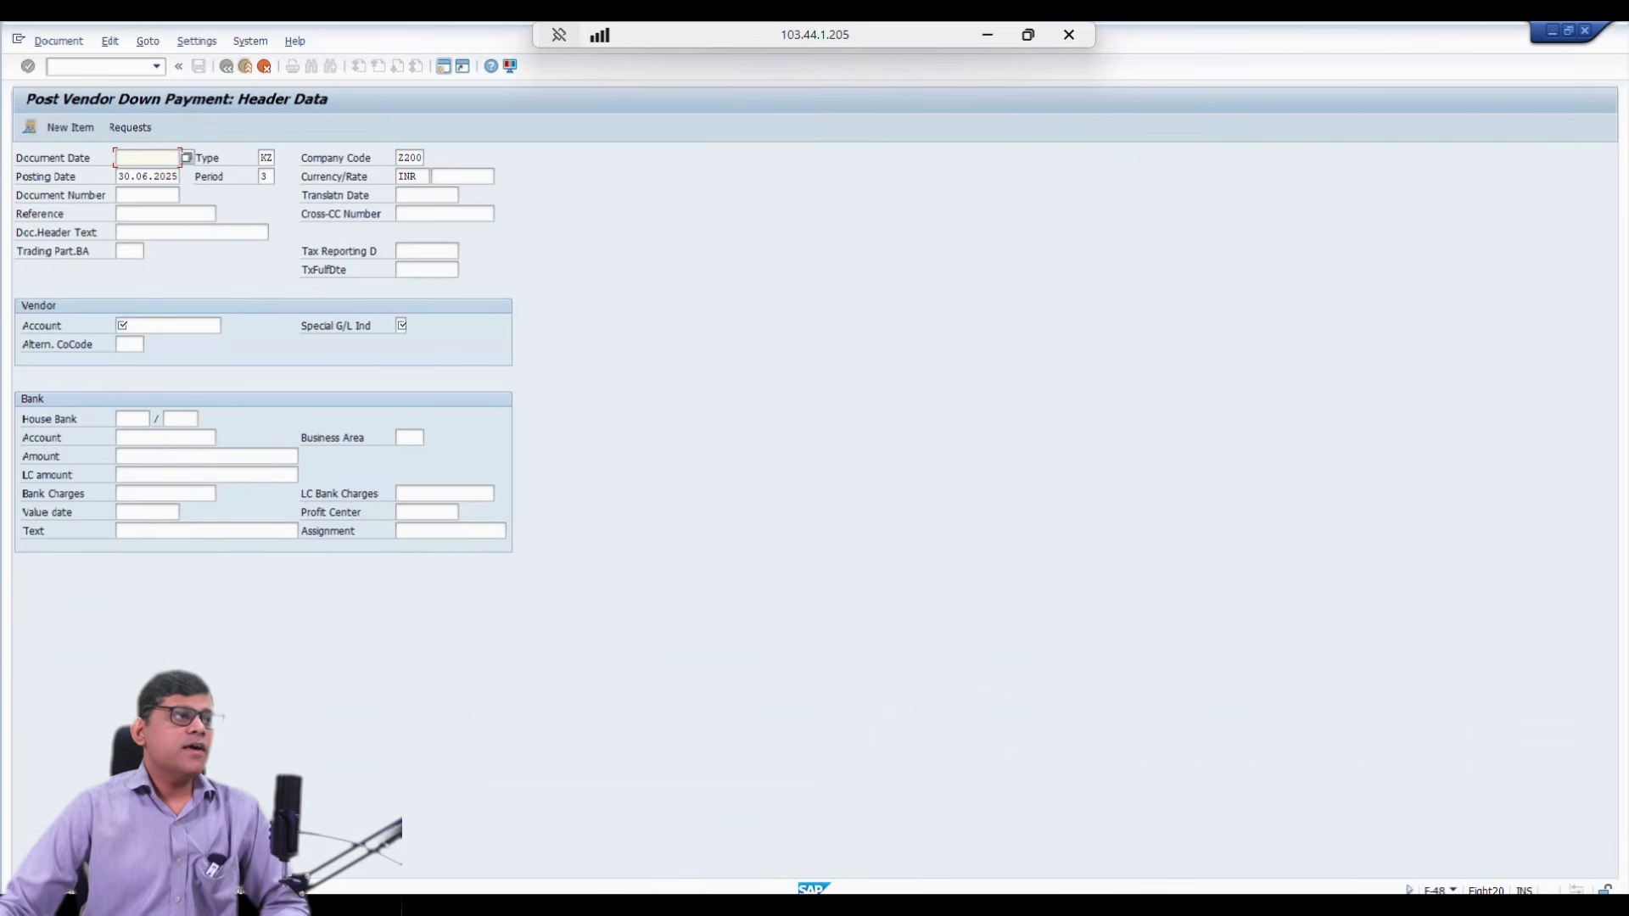
# Step: Display the AUC-Industrial Machine asset in Asset Explorer (AW01N) in a new session to check its planned values and transactions
pyautogui.click(443, 67)
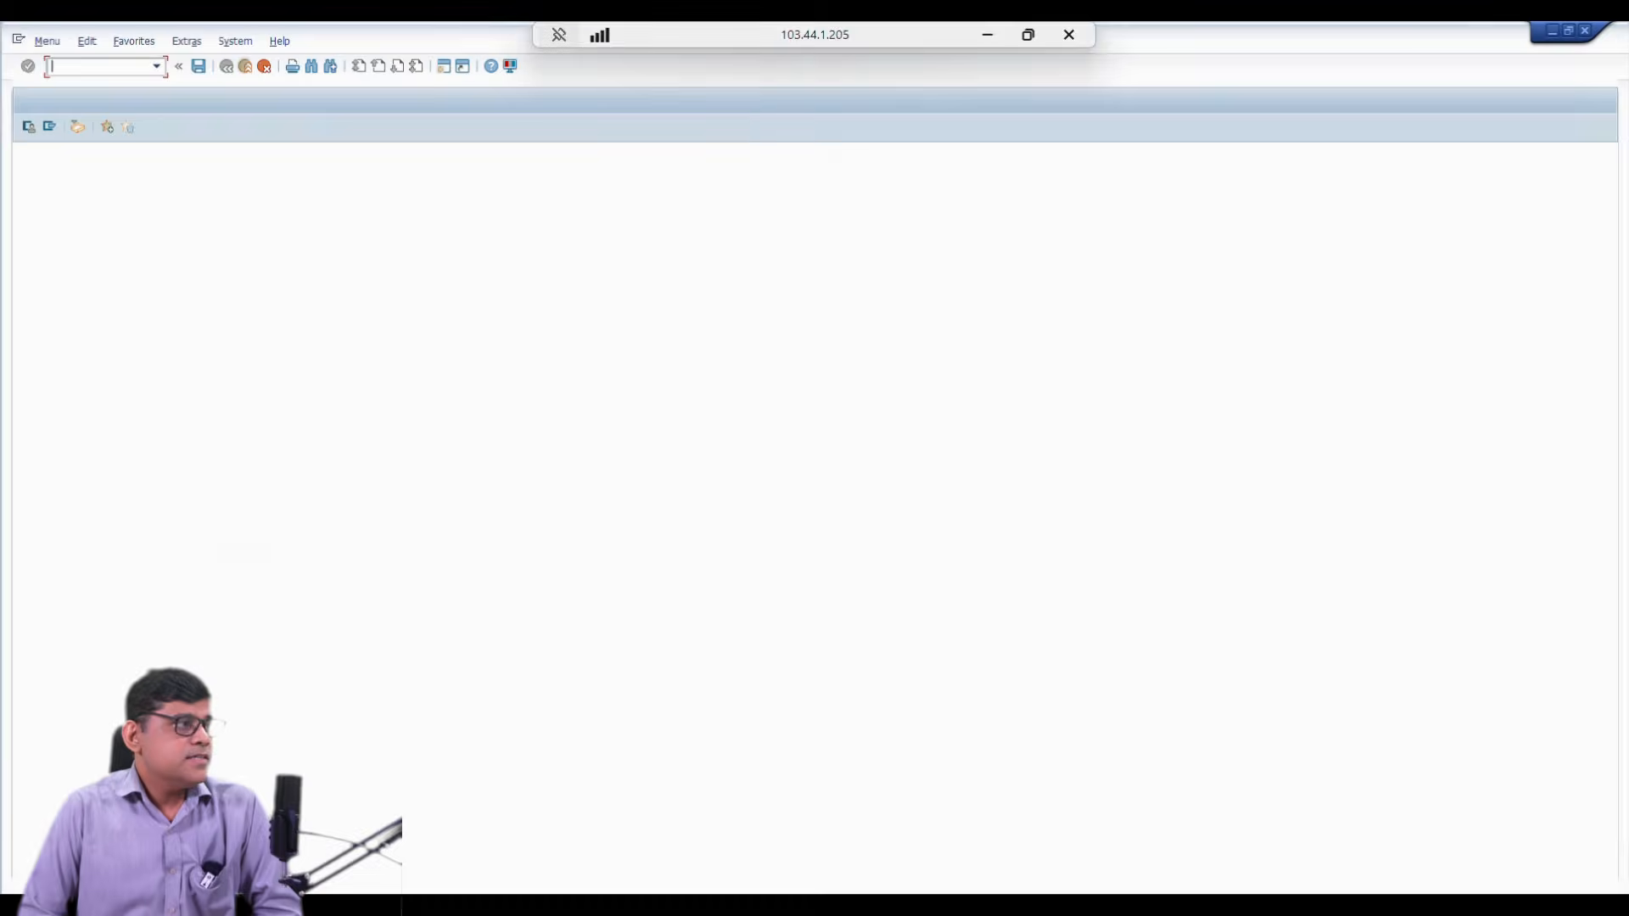
pyautogui.write('aw01n')
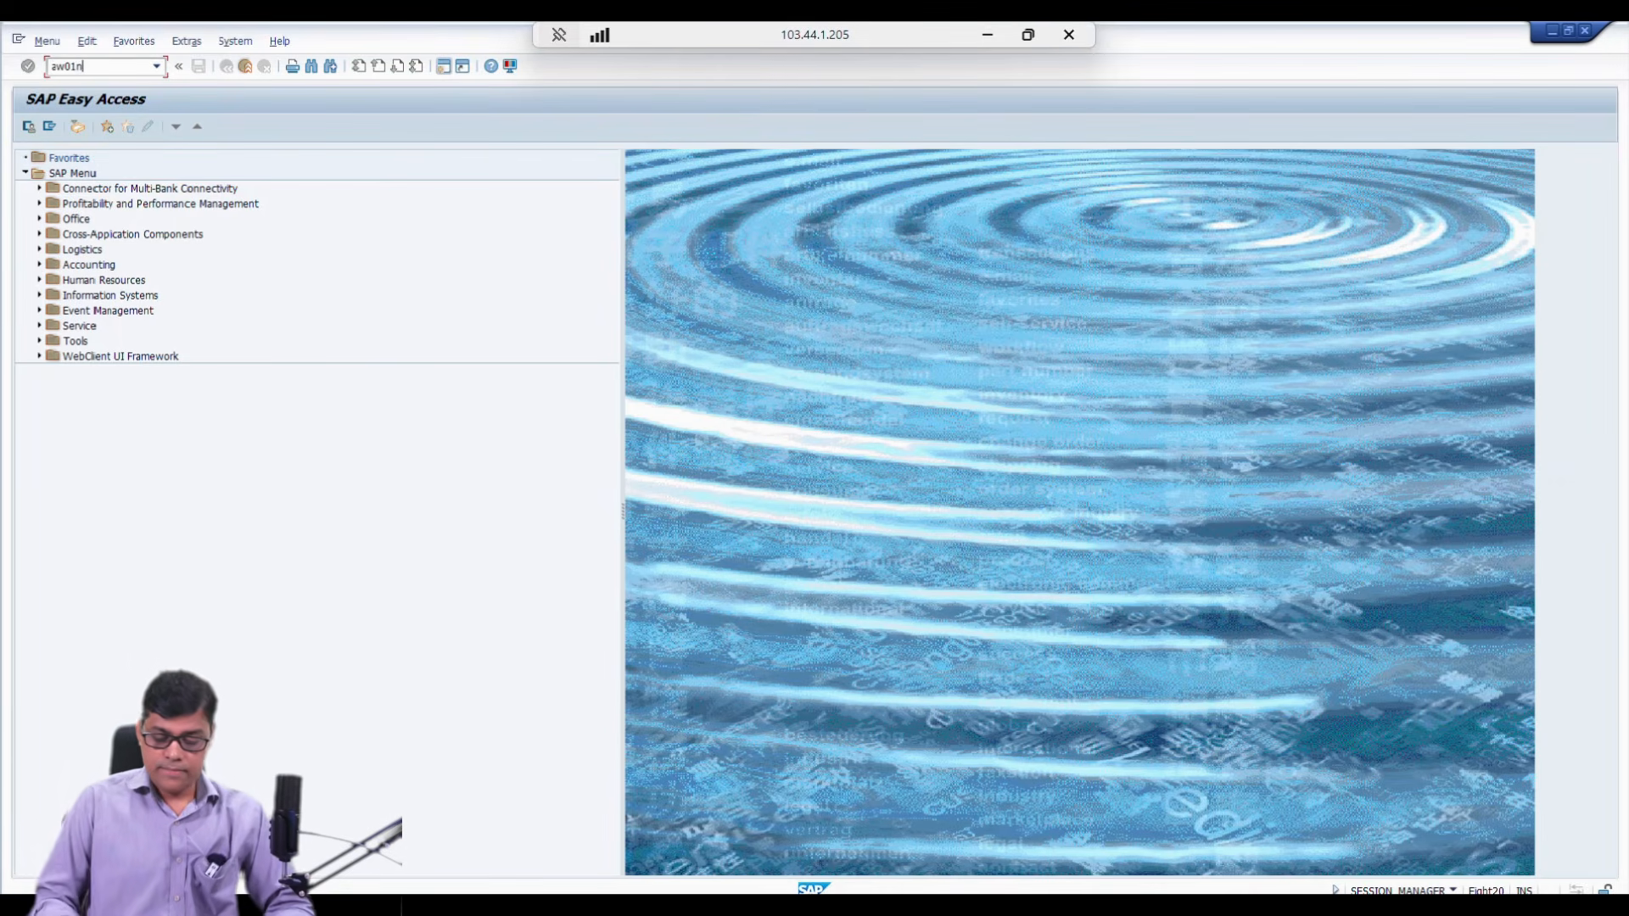
pyautogui.press('Return')
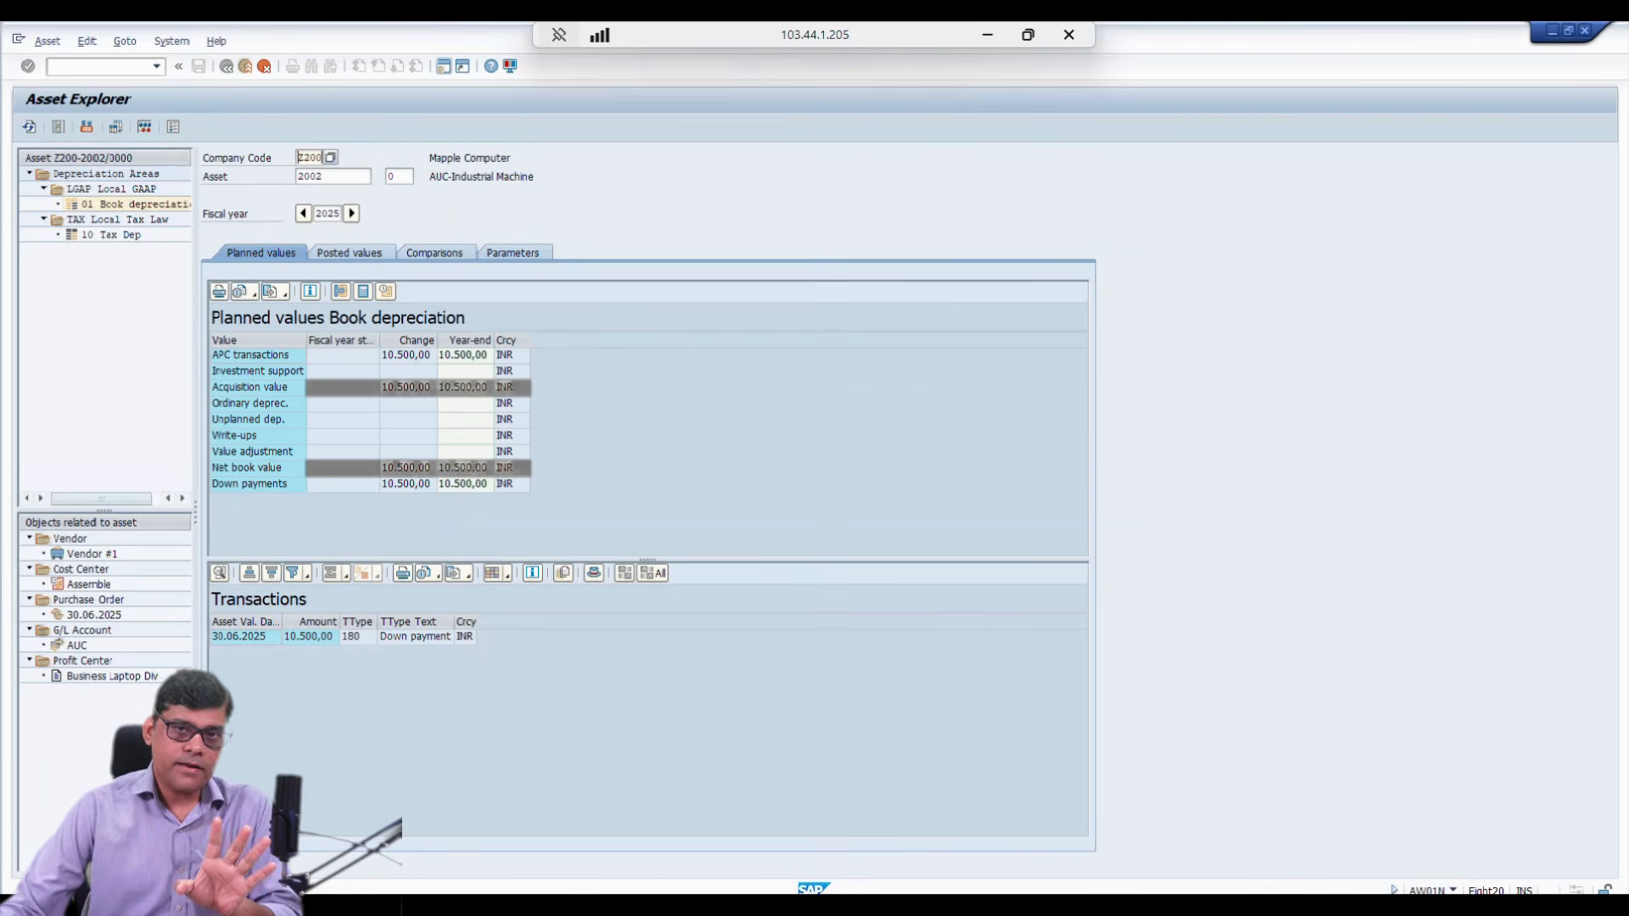
# Step: Start the vendor line item display (FBL1N) in a new session and select Vendor #1 of company code Z200
pyautogui.click(444, 66)
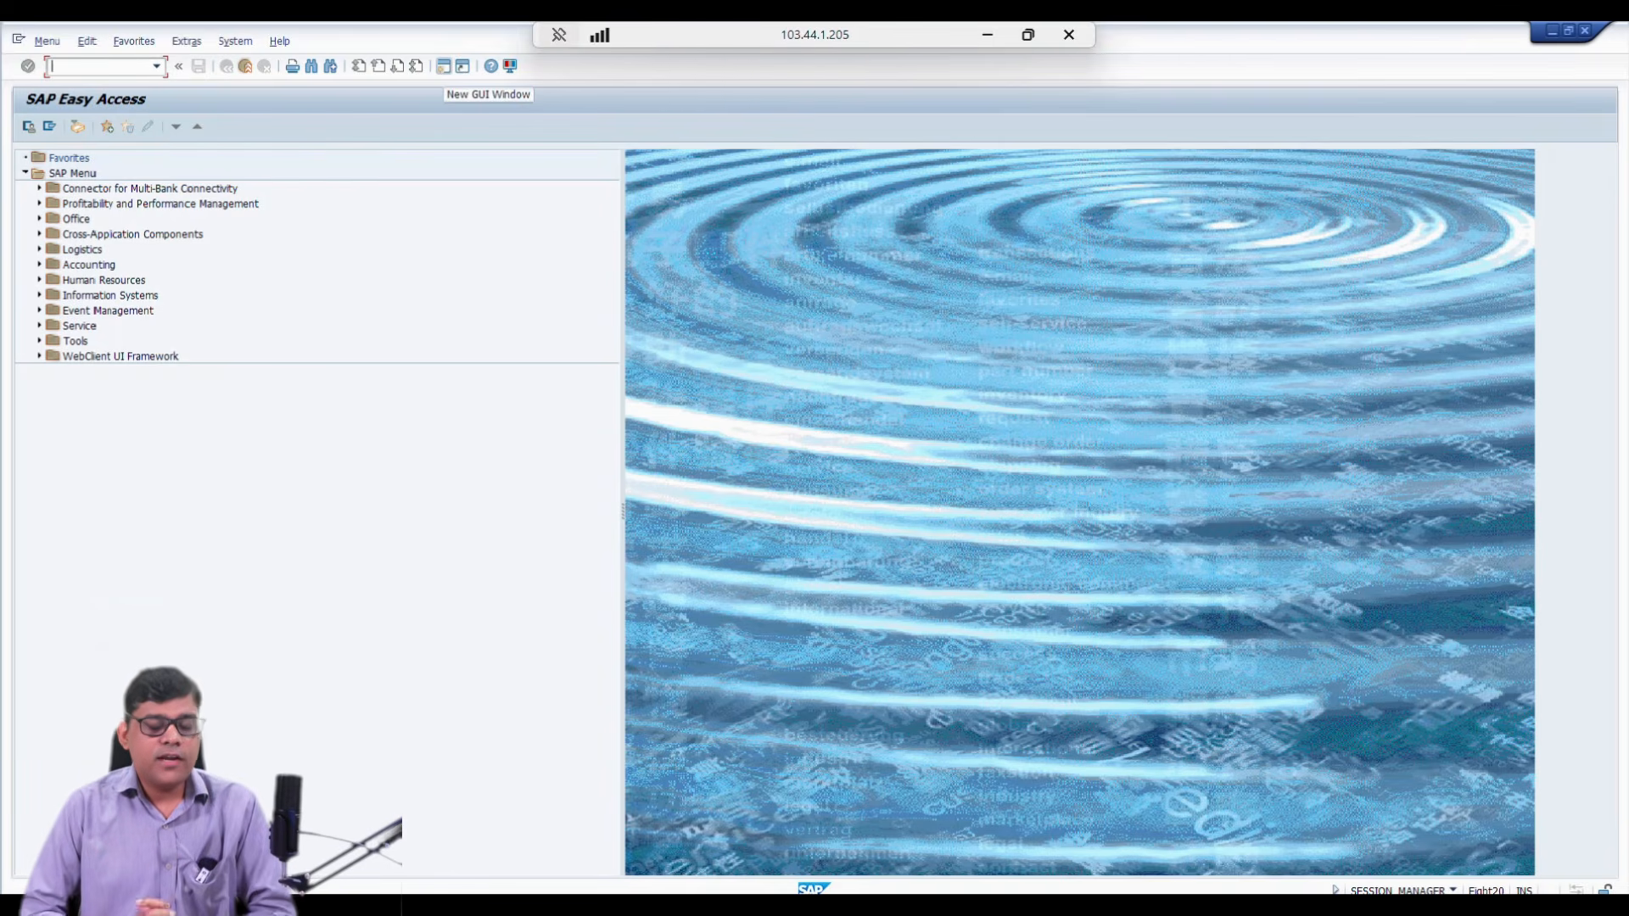
pyautogui.write('fbl1n')
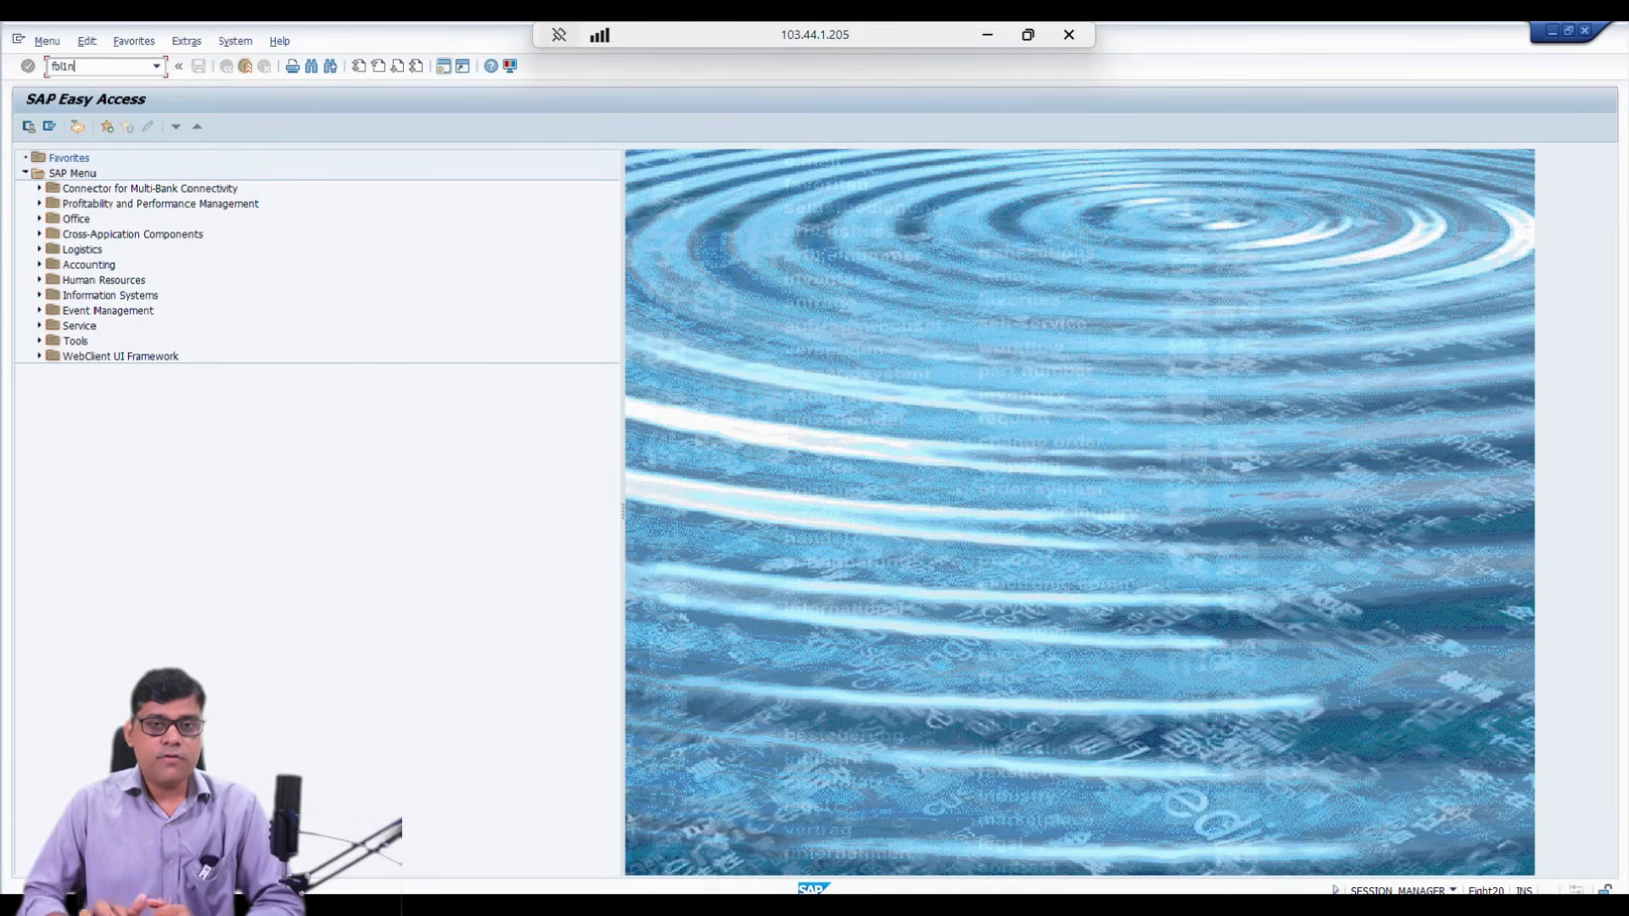
pyautogui.press('Return')
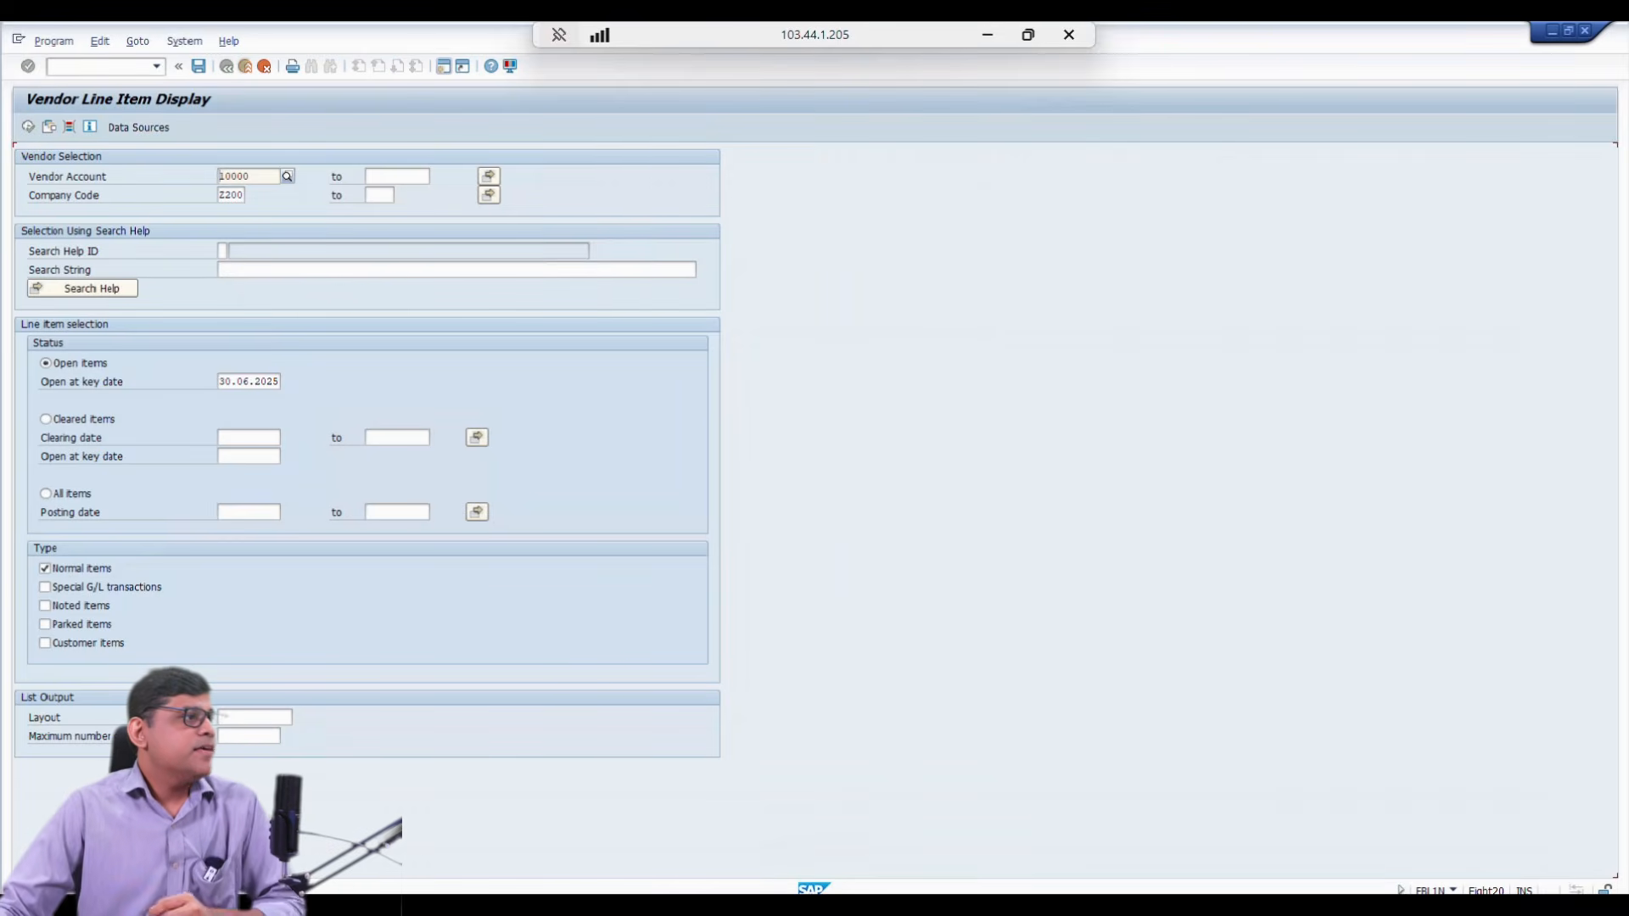
pyautogui.hotkey('ctrl', 'a')
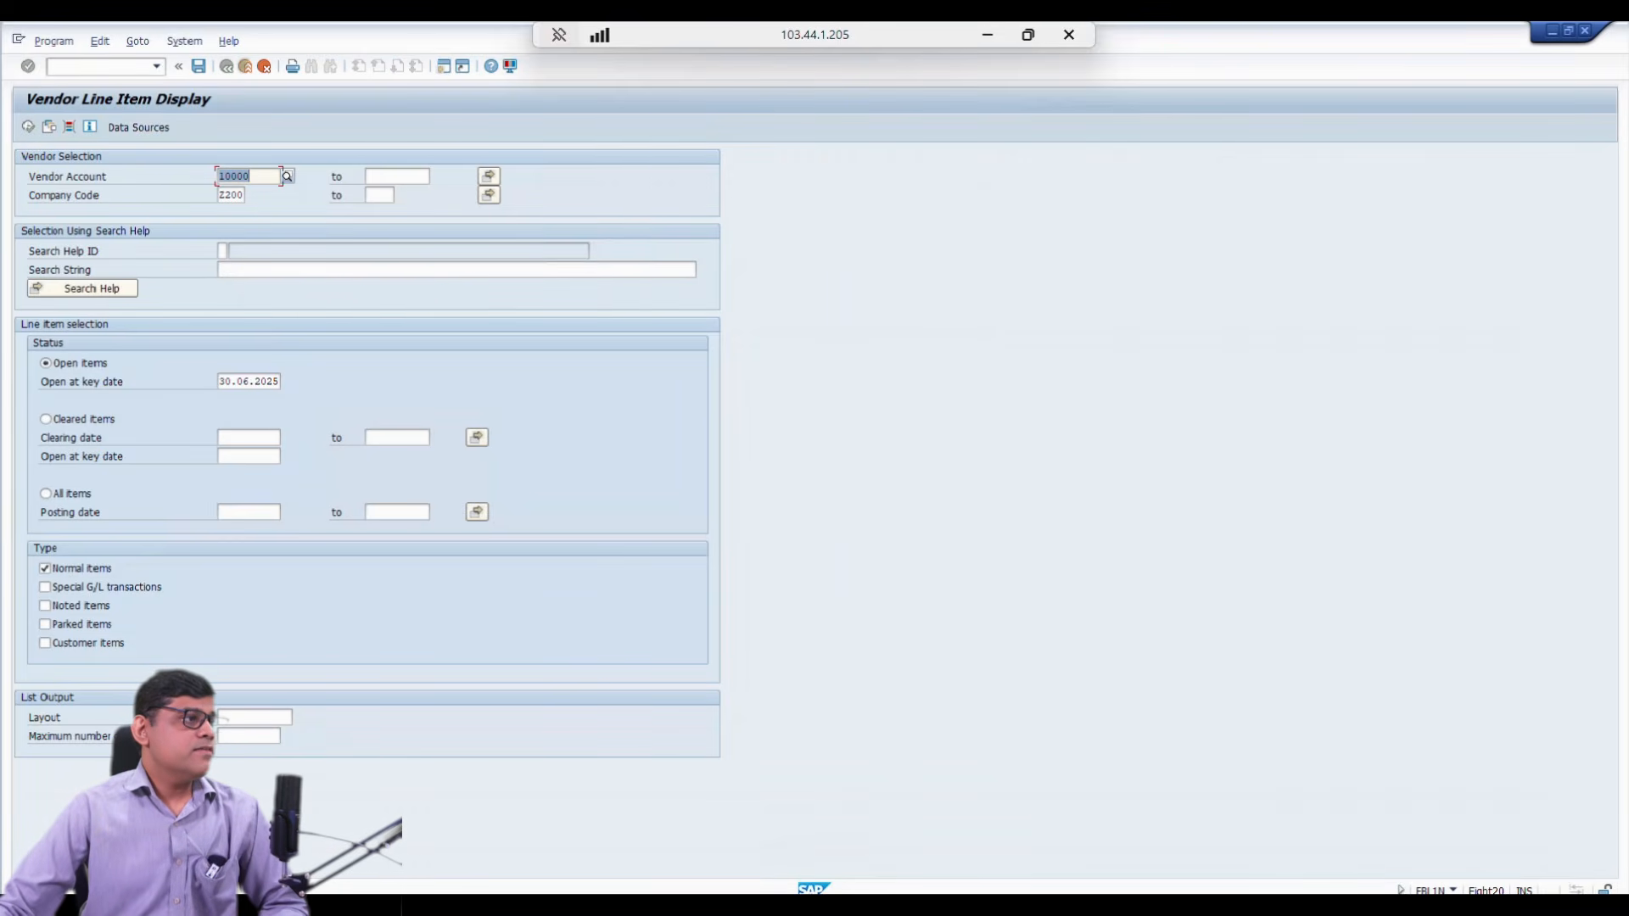
pyautogui.press('F8')
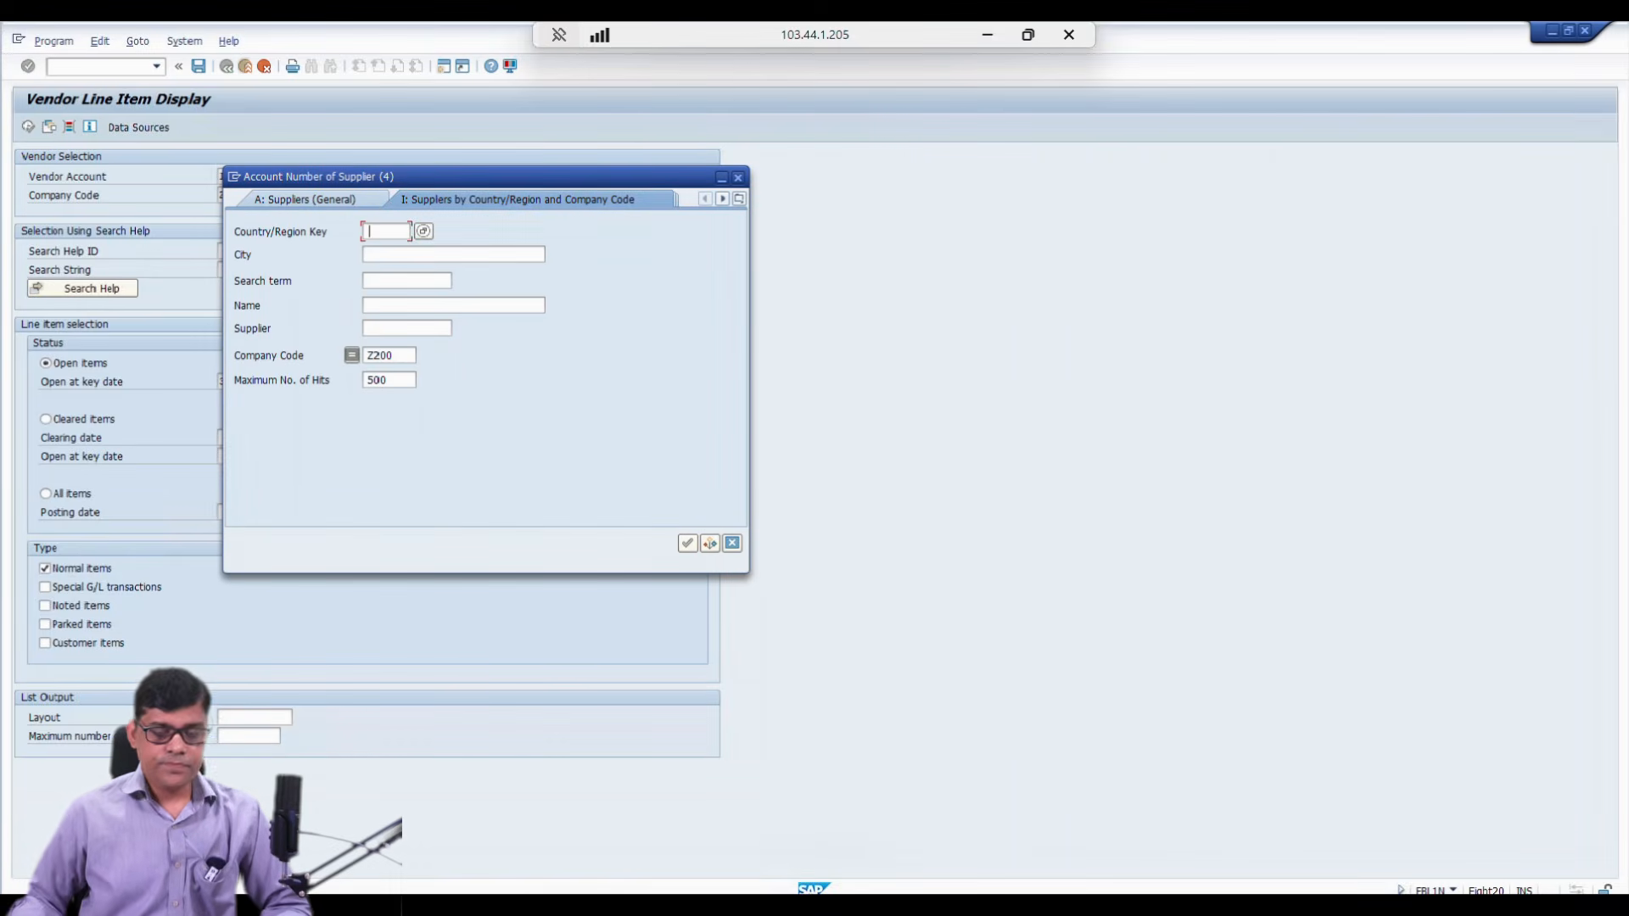
pyautogui.press('Return')
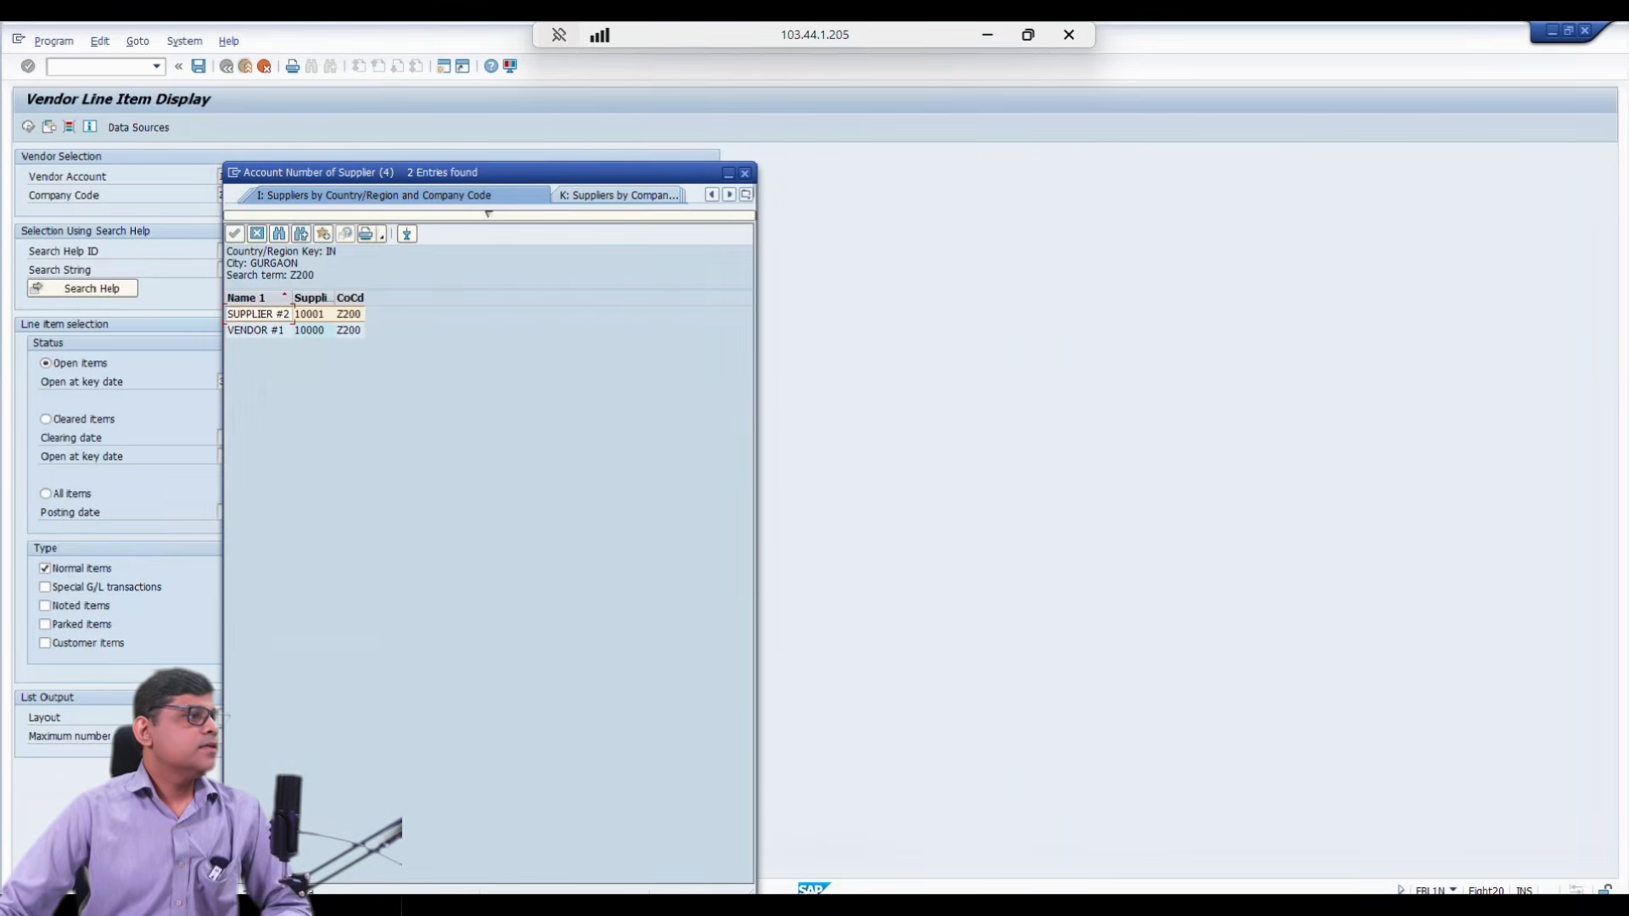
pyautogui.doubleClick(310, 330)
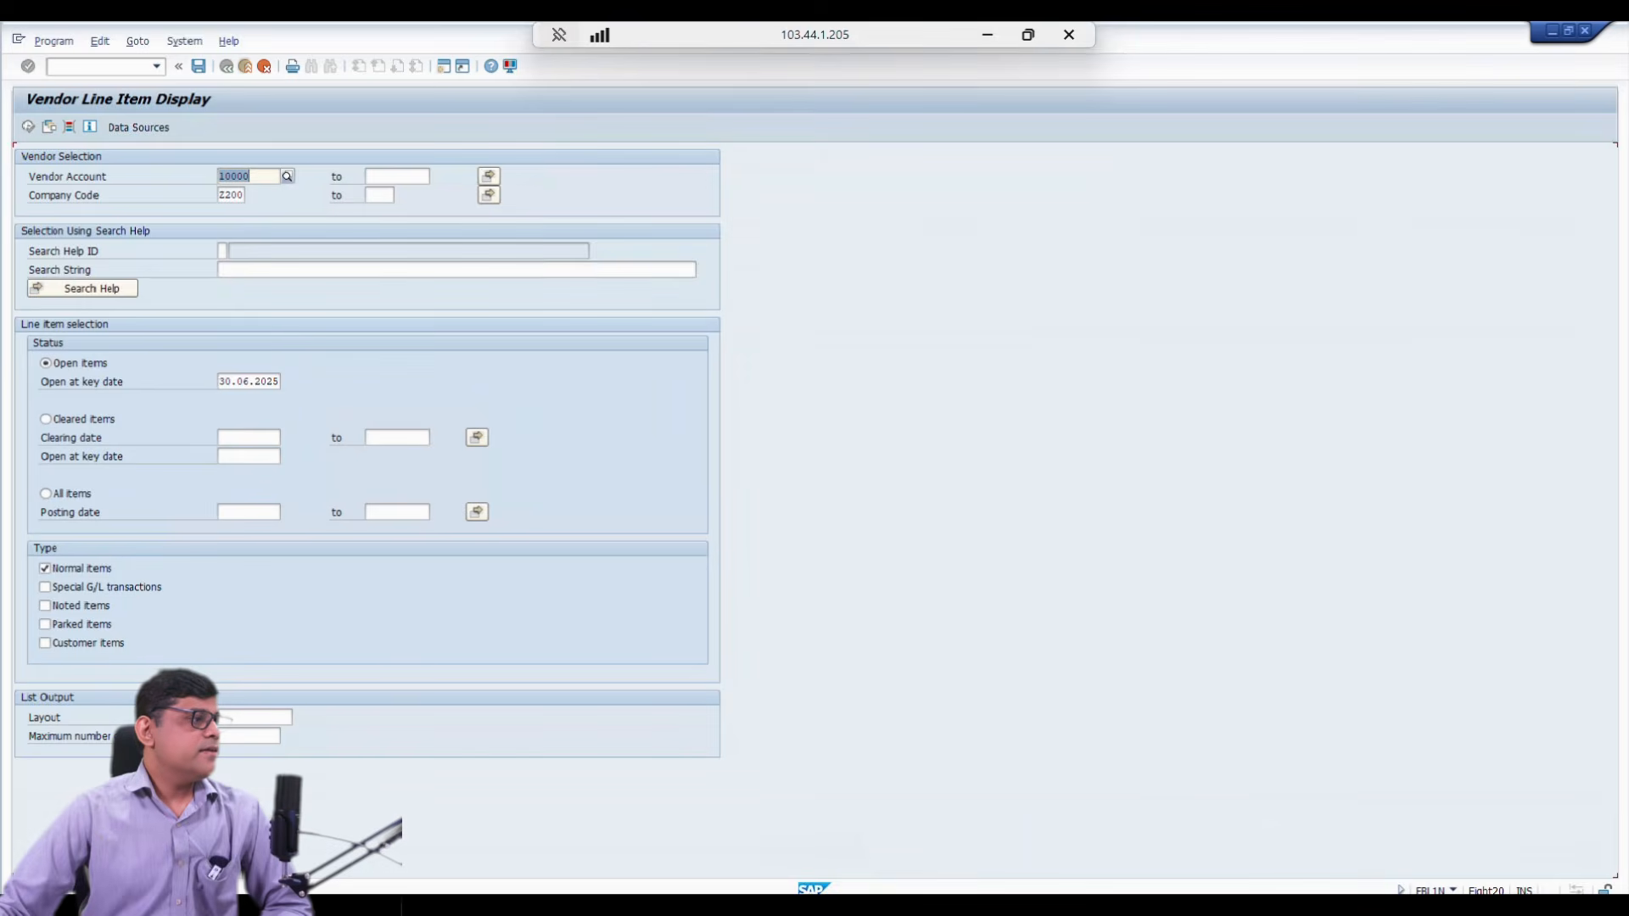
# Step: Display all vendor items posted from 30.06.2025 to 30.06.2025, including special G/L transactions
pyautogui.click(46, 494)
pyautogui.click(248, 513)
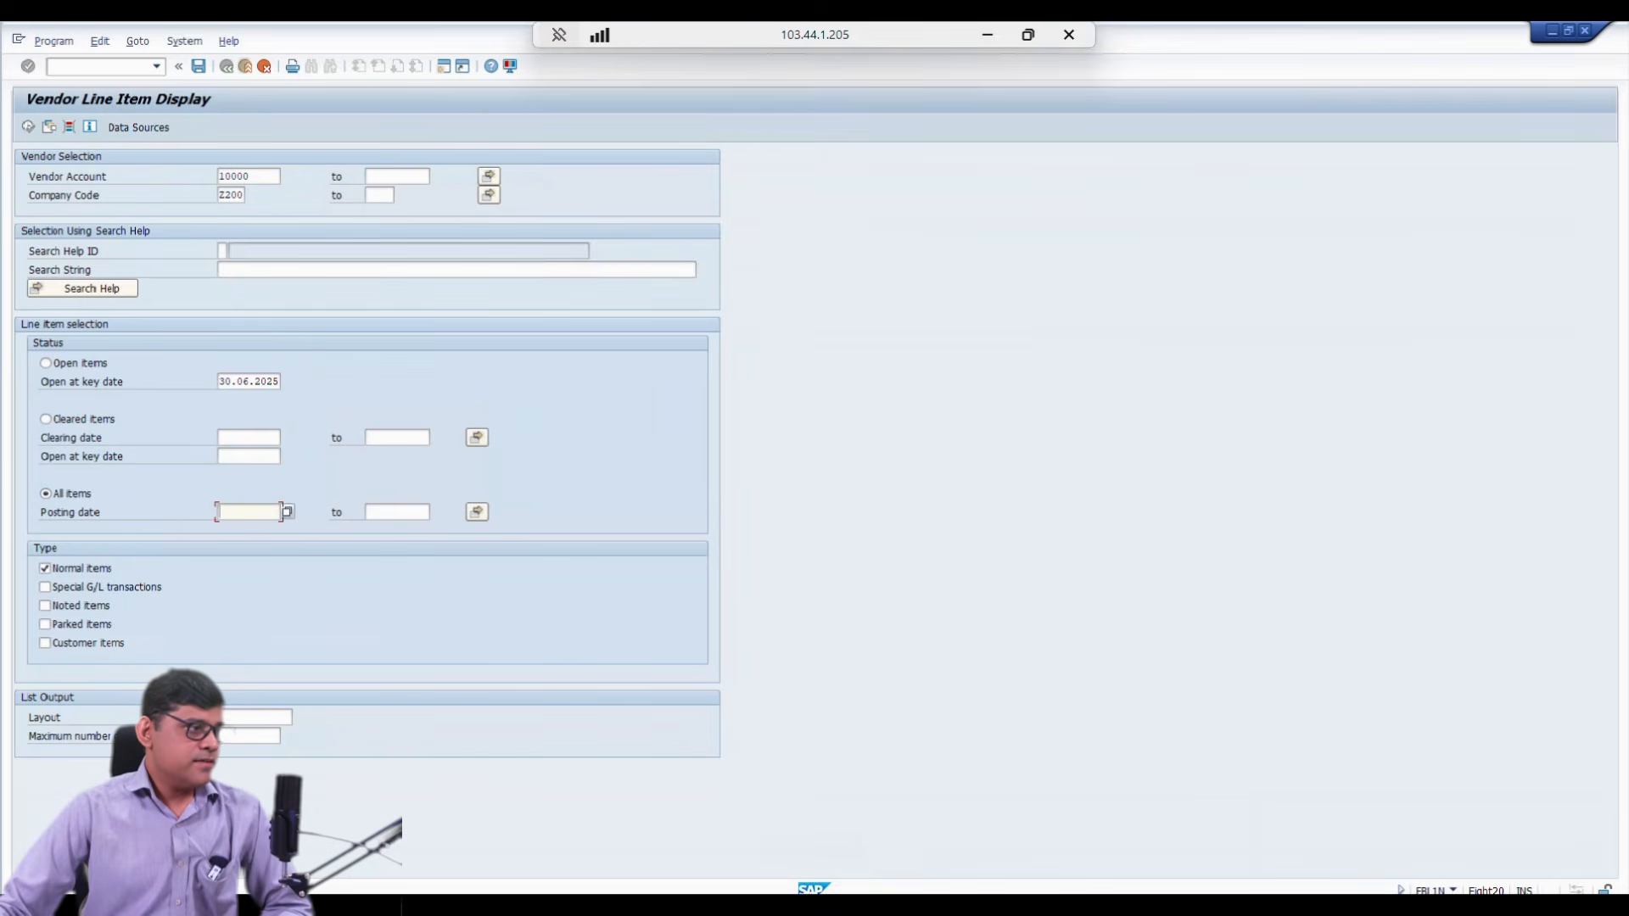
pyautogui.click(287, 512)
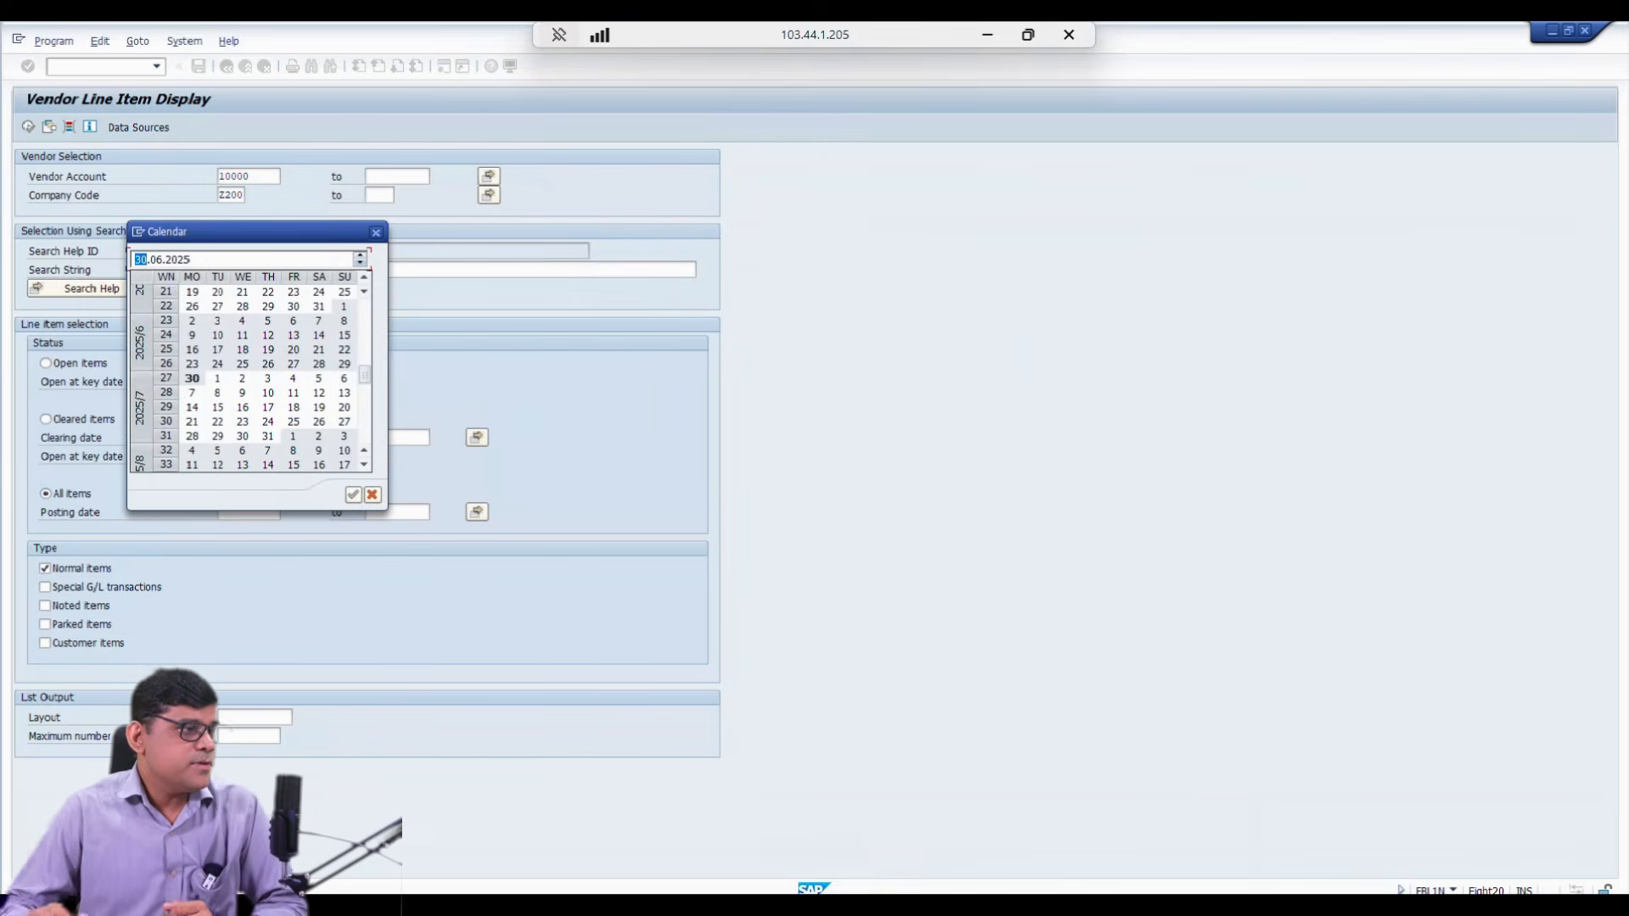
pyautogui.doubleClick(193, 379)
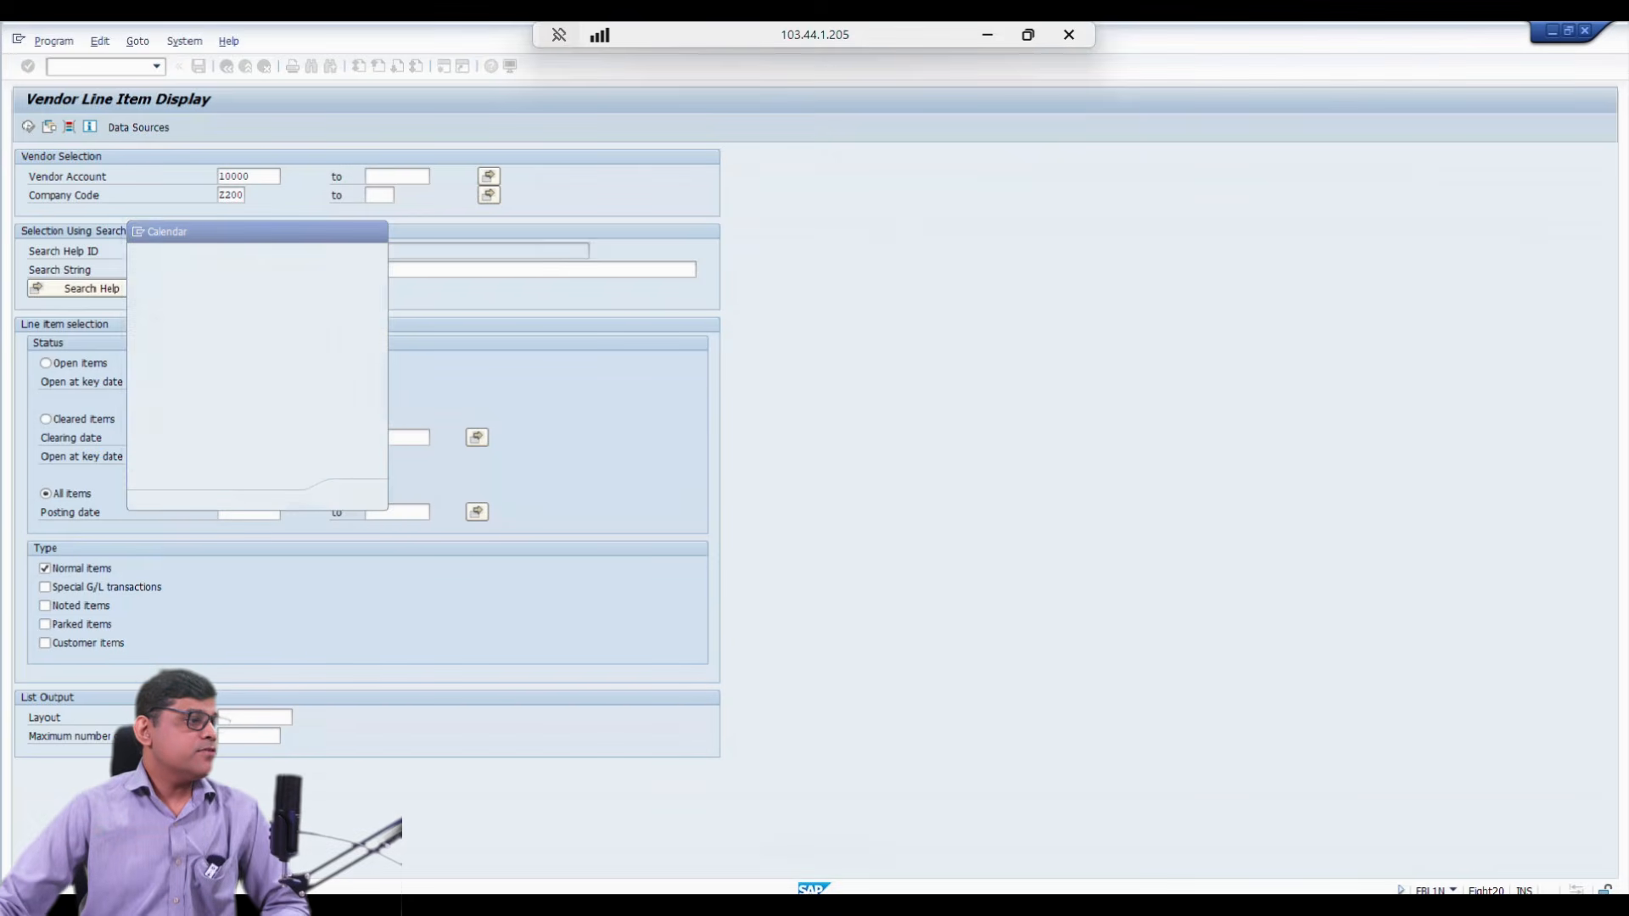
pyautogui.hotkey('ctrl', 'c')
pyautogui.press('Tab')
pyautogui.hotkey('ctrl', 'v')
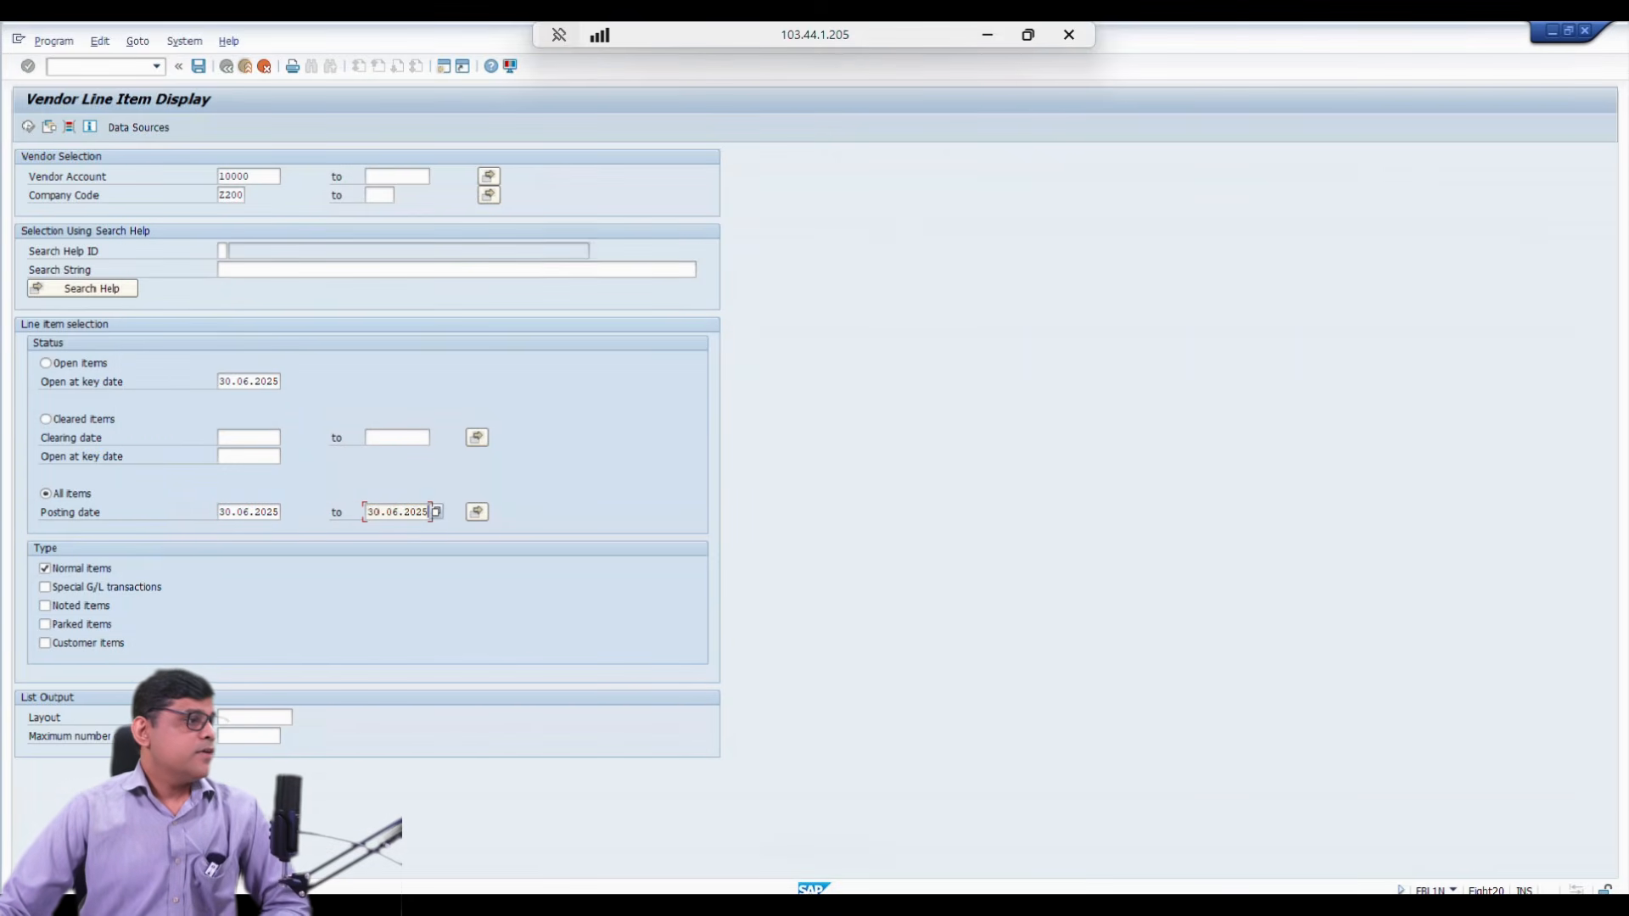
pyautogui.click(45, 587)
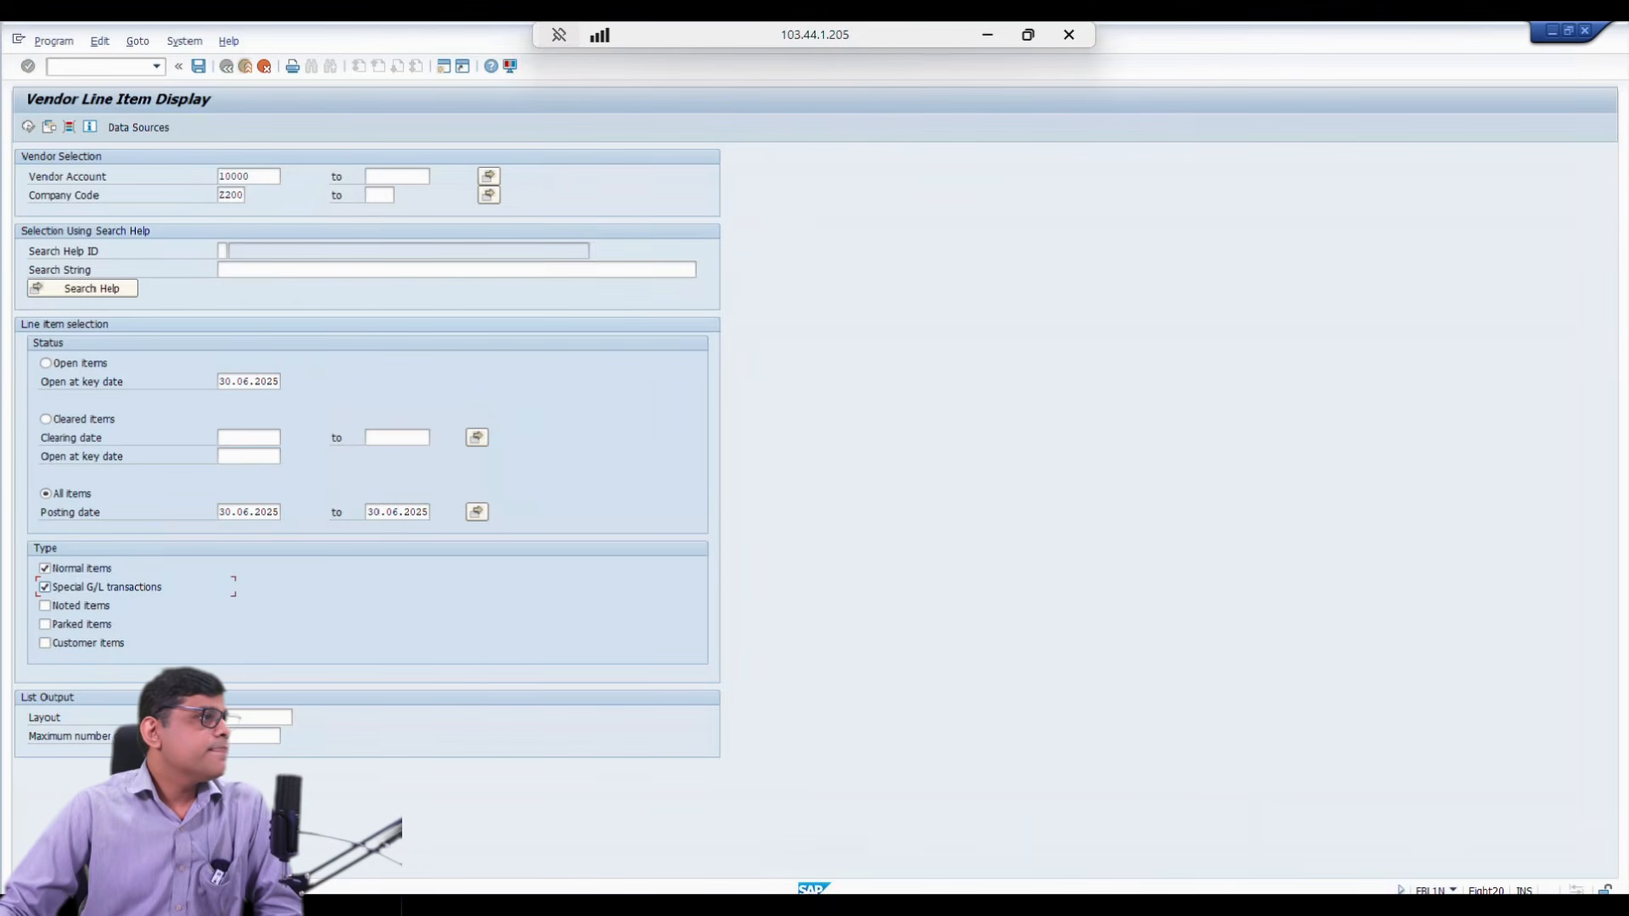
pyautogui.click(28, 126)
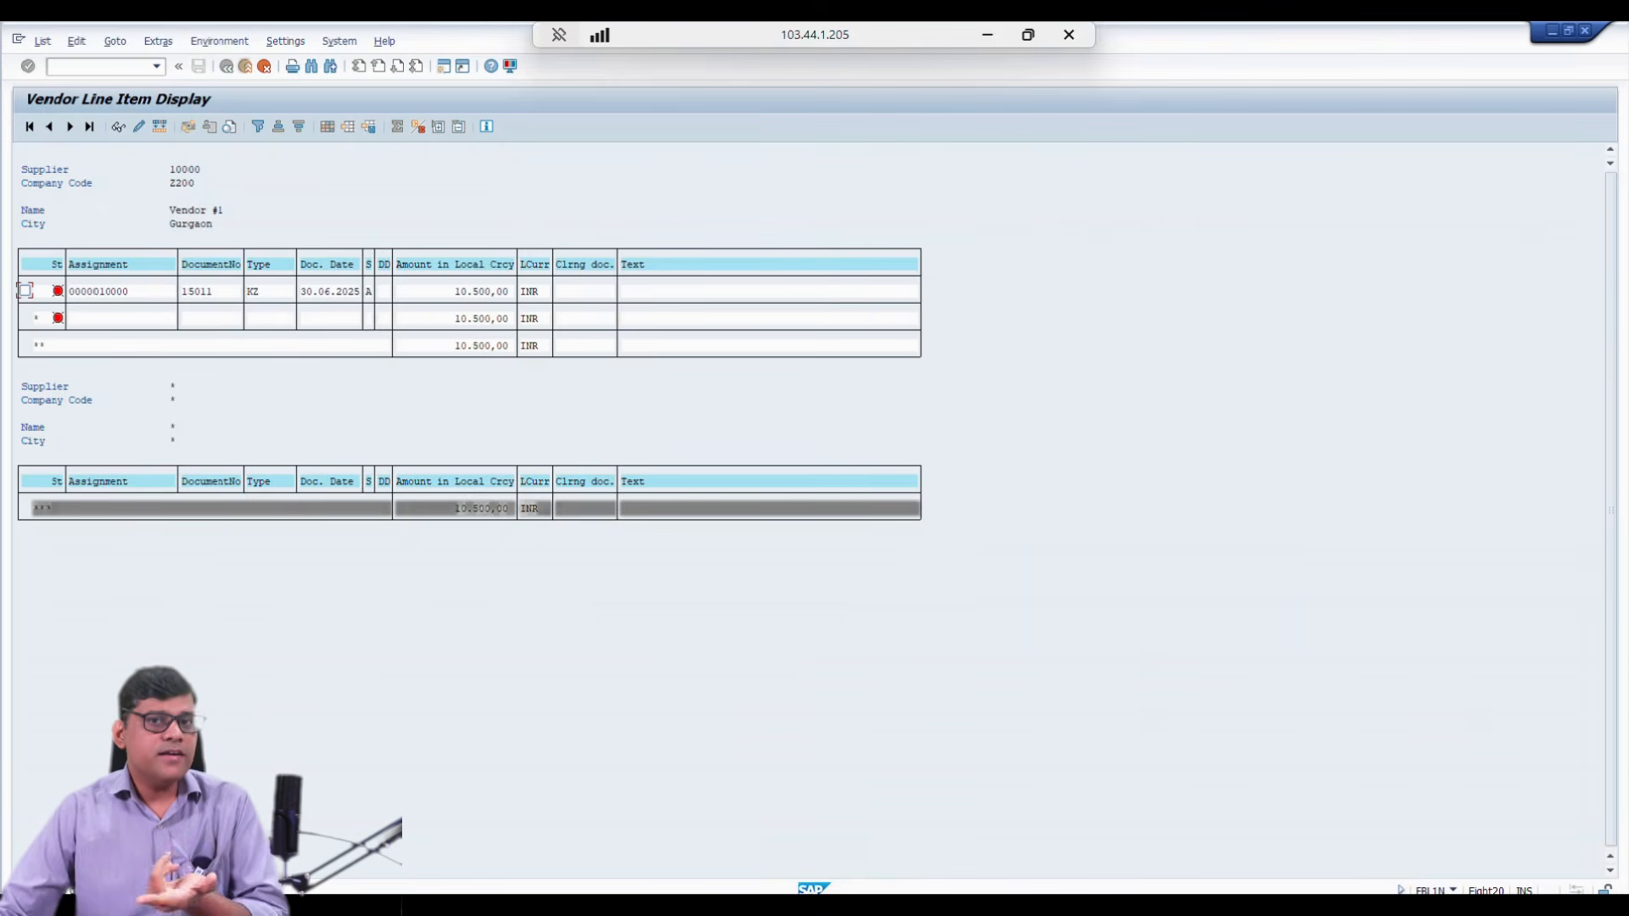
# Step: Review the advance payment accounting entries on the third PowerPoint slide and return to SAP
pyautogui.click(988, 35)
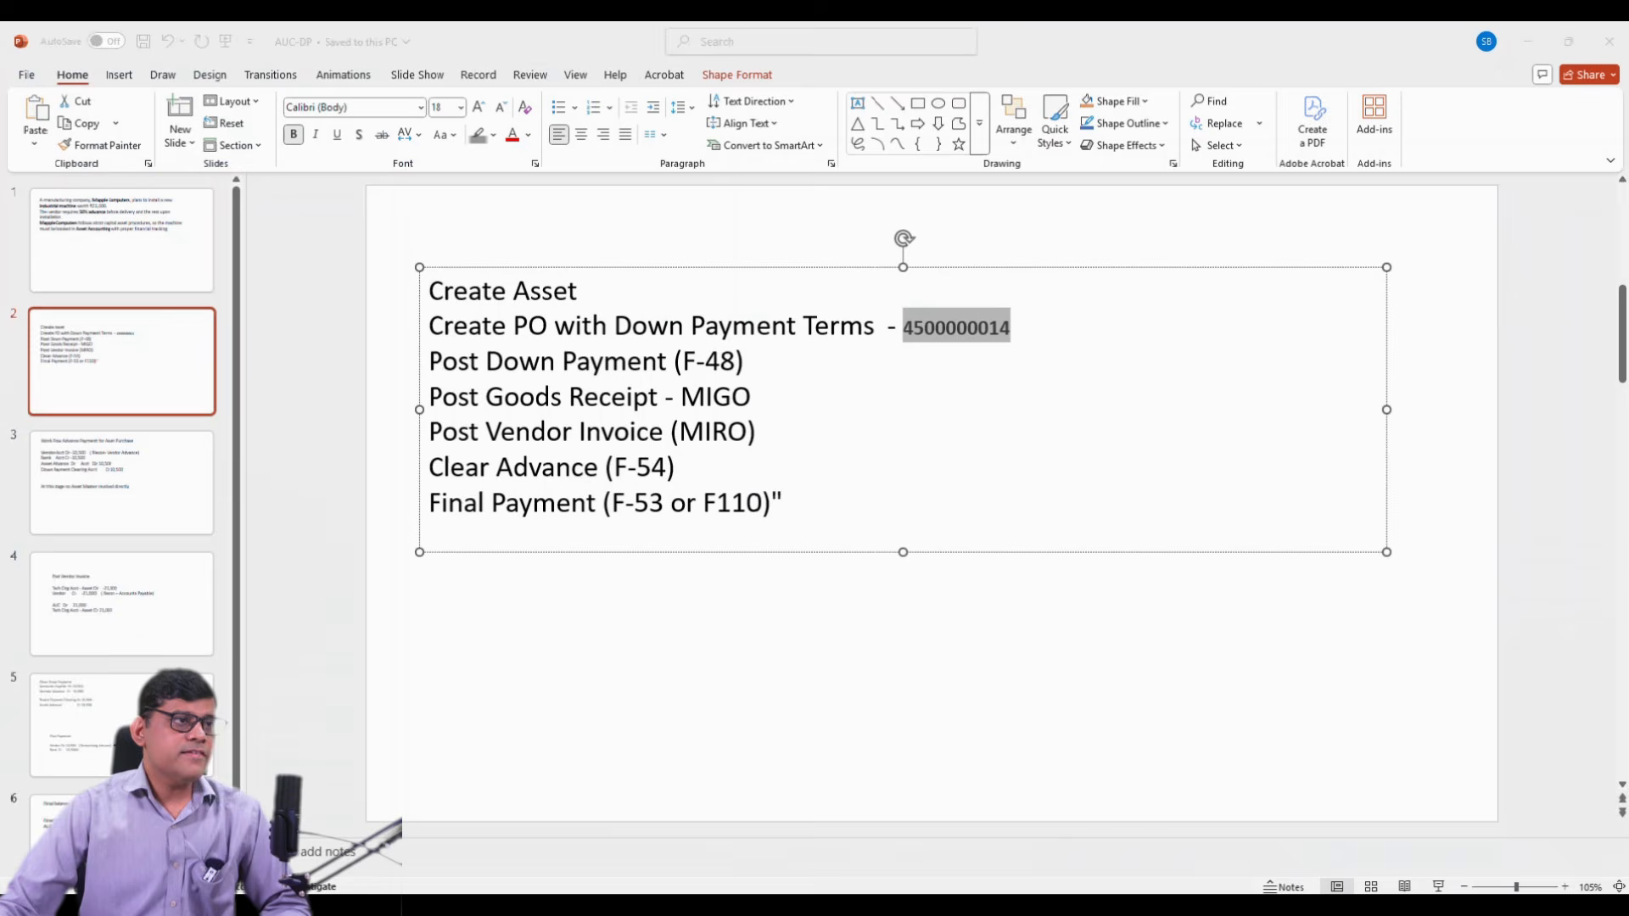
pyautogui.click(121, 482)
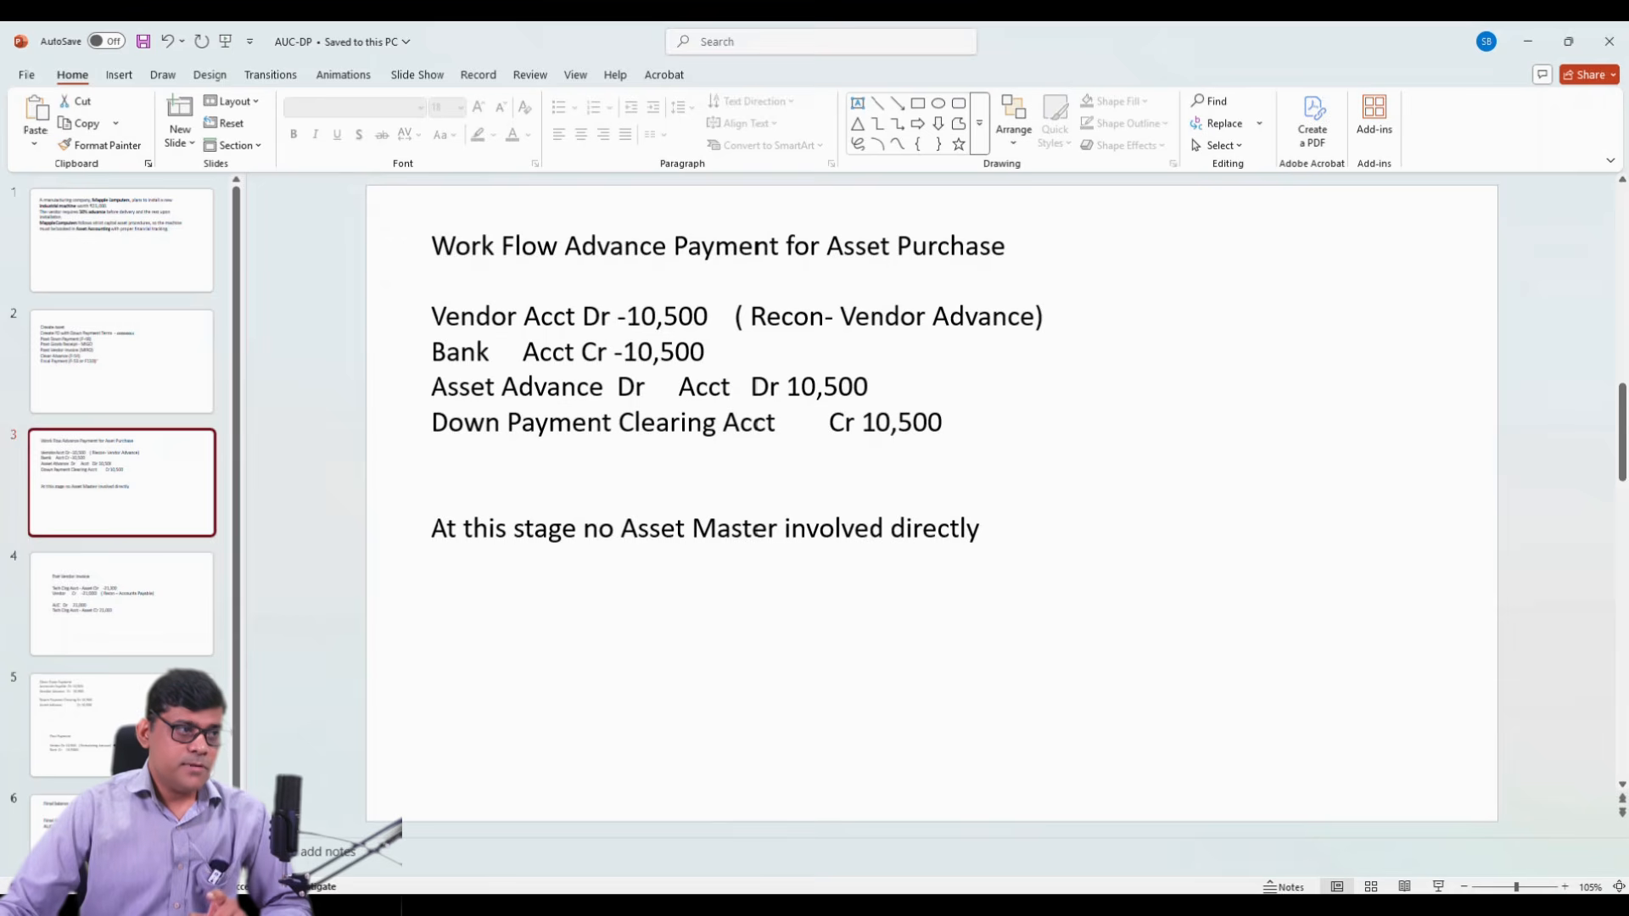
pyautogui.click(868, 315)
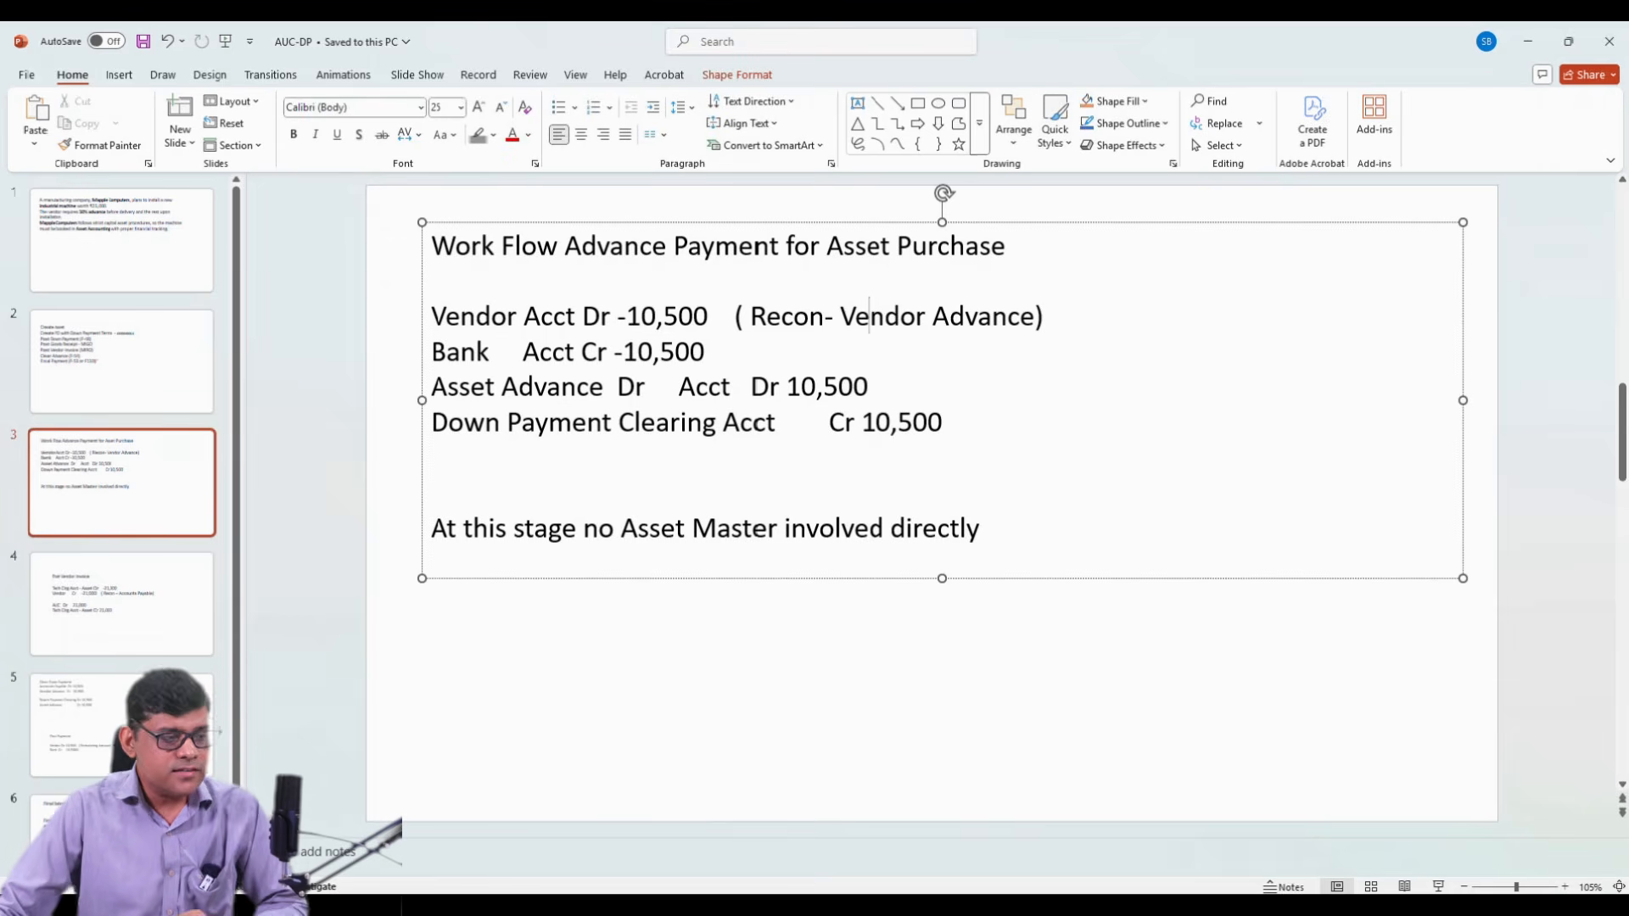
pyautogui.hotkey('alt', 'Tab')
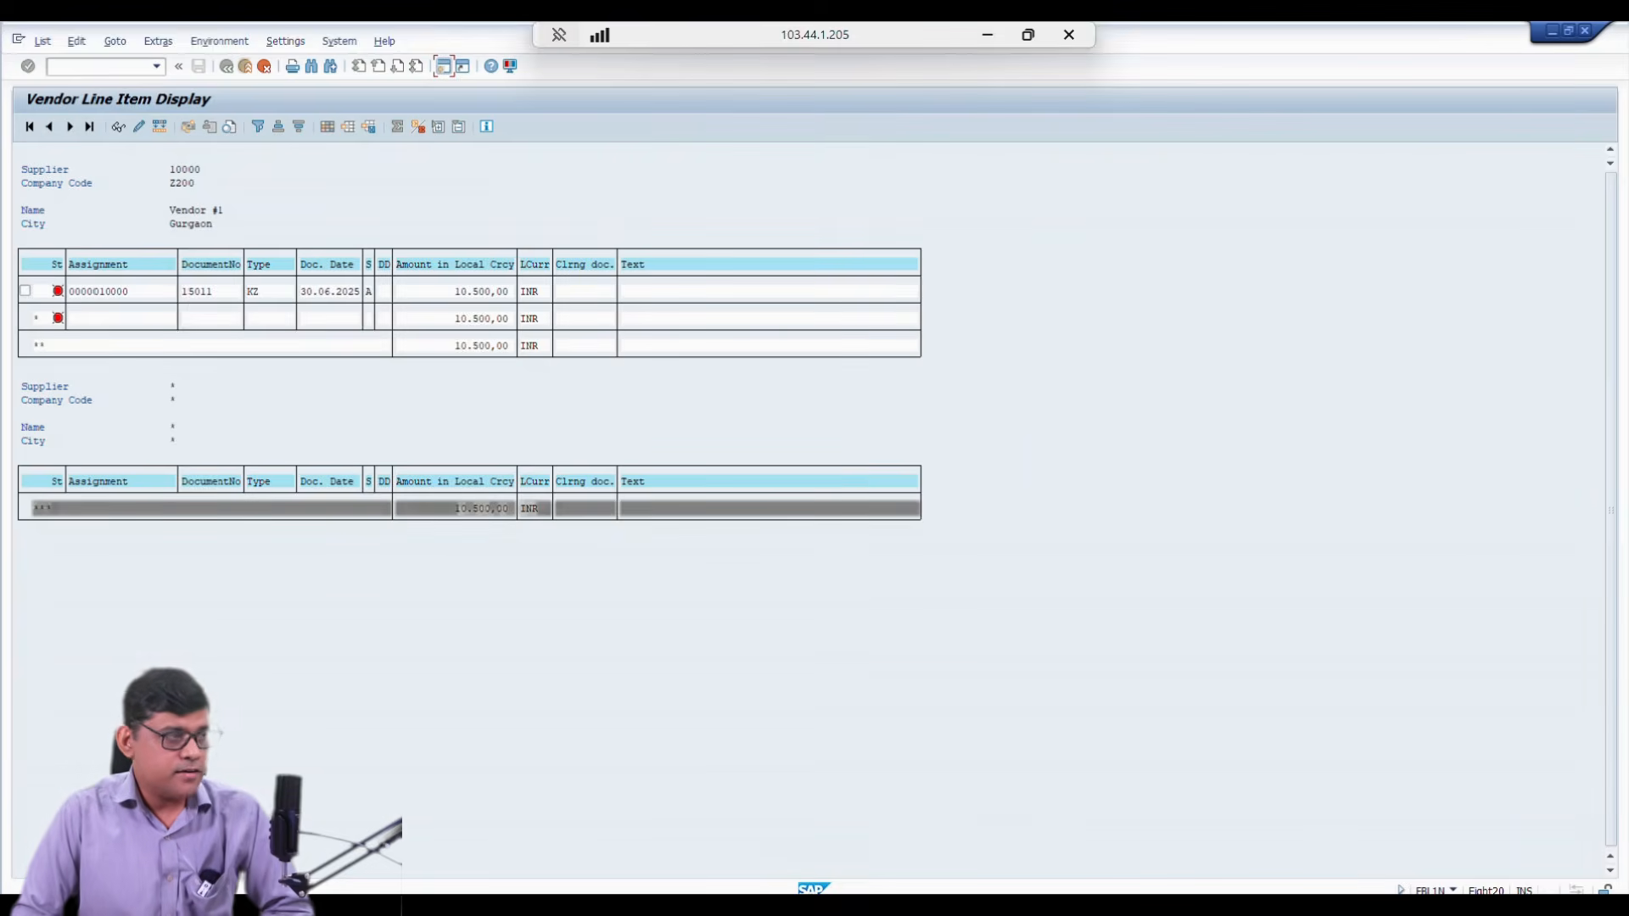
# Step: Start the G/L account line item display (FAGLL03) in a new session
pyautogui.click(443, 66)
pyautogui.write('fagll')
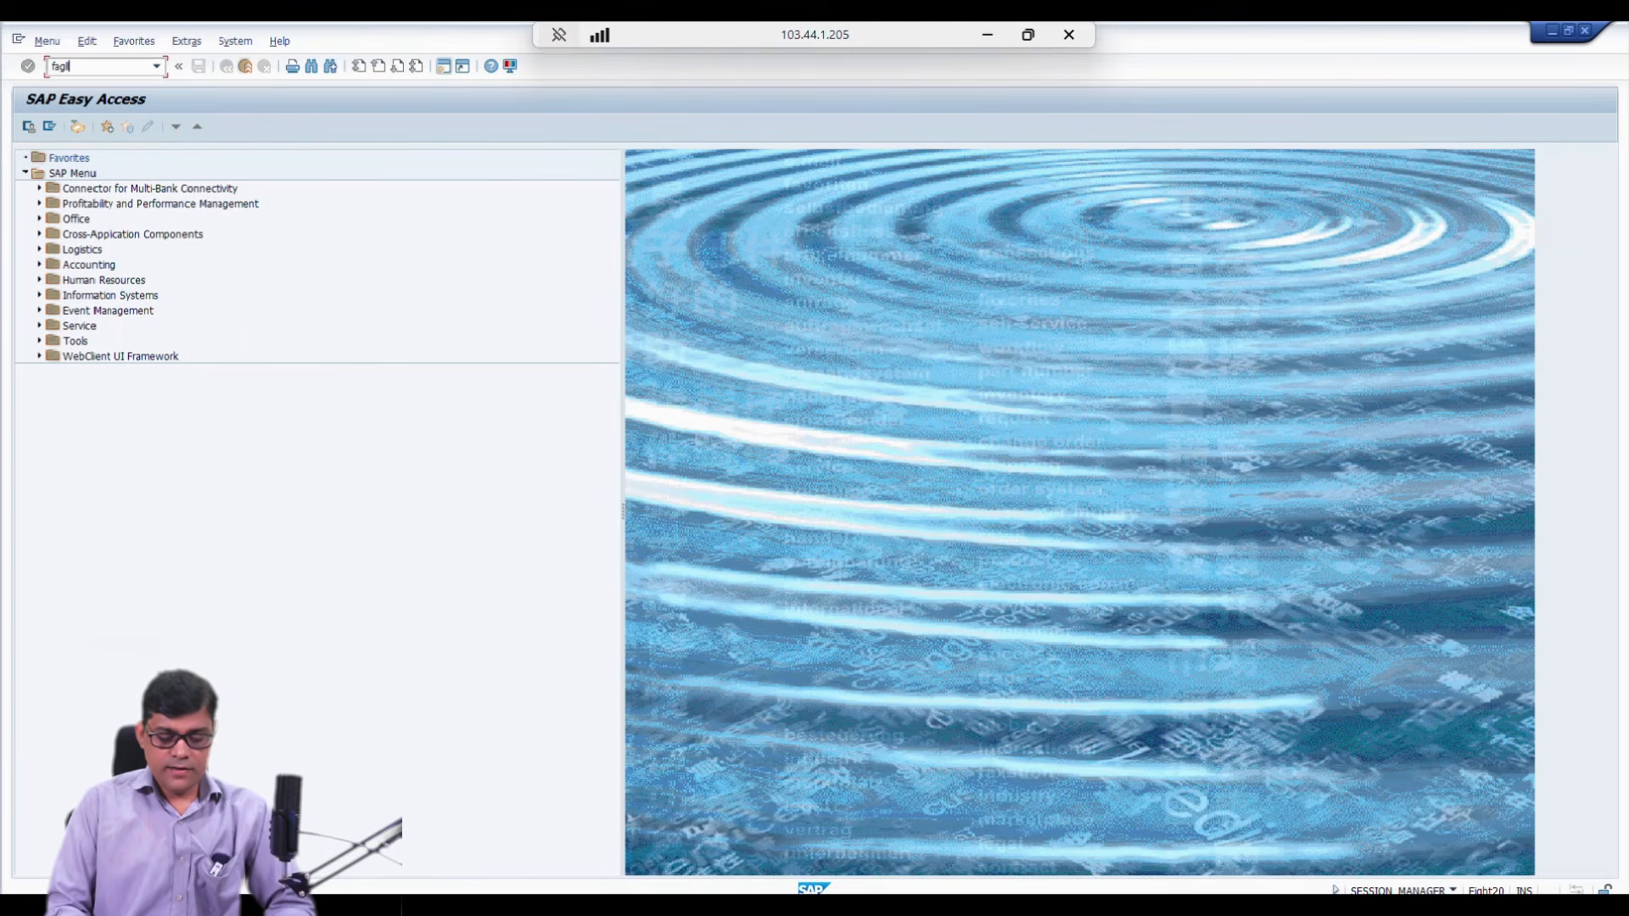
pyautogui.write('03')
pyautogui.press('Return')
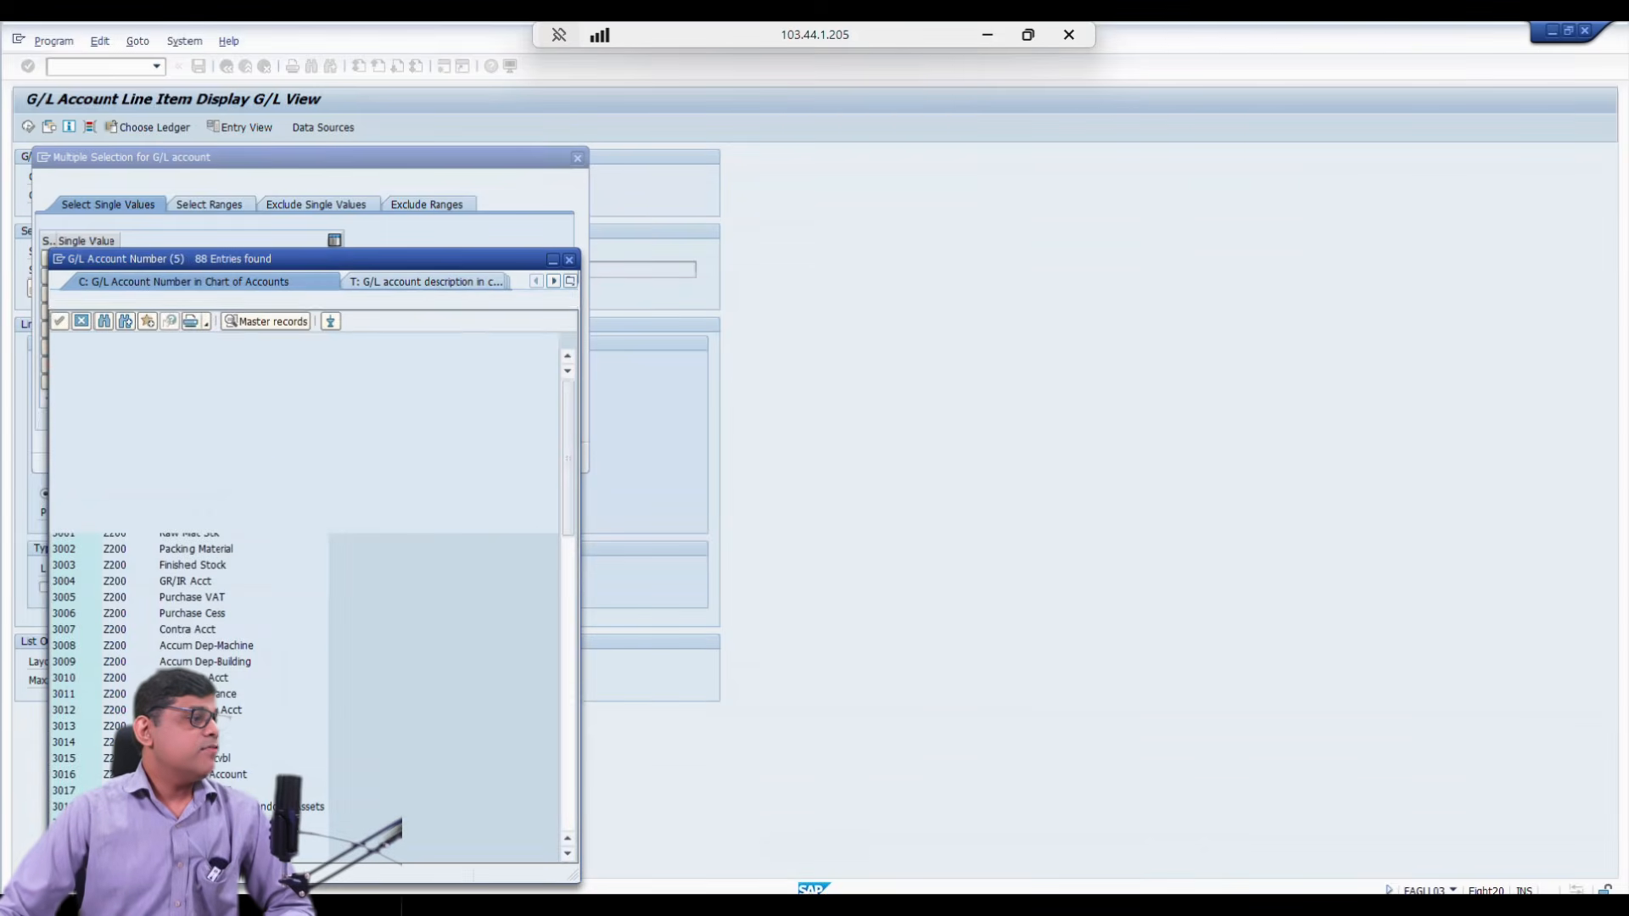
# Step: Display the line items of G/L accounts 3011 and 3018 for 30.06.2025
pyautogui.doubleClick(227, 696)
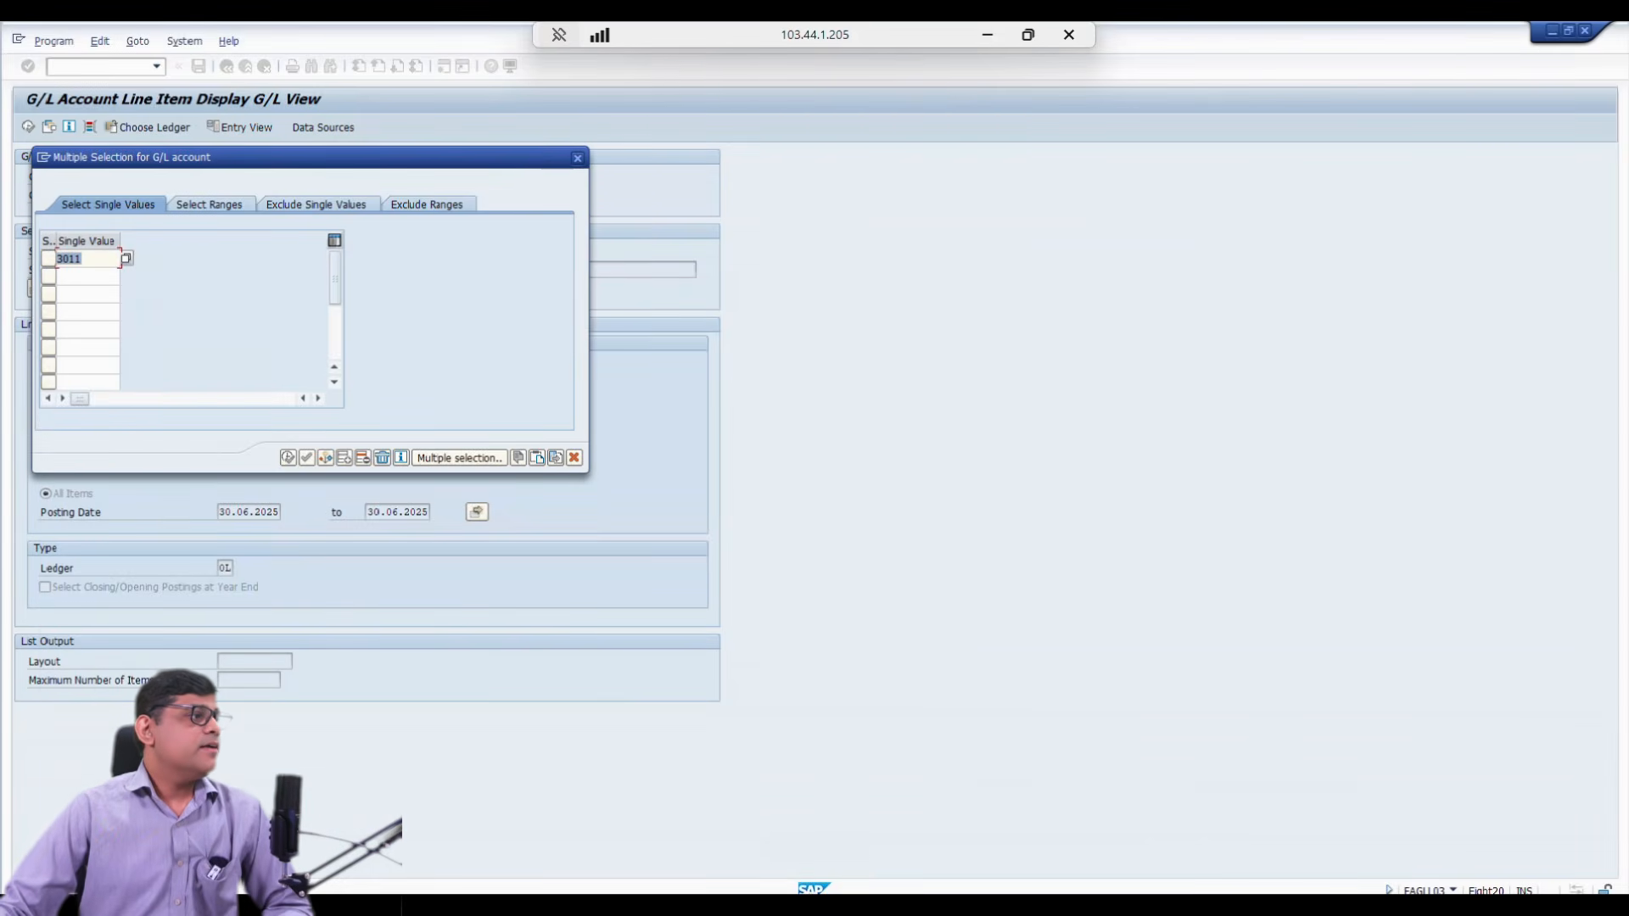
pyautogui.click(87, 276)
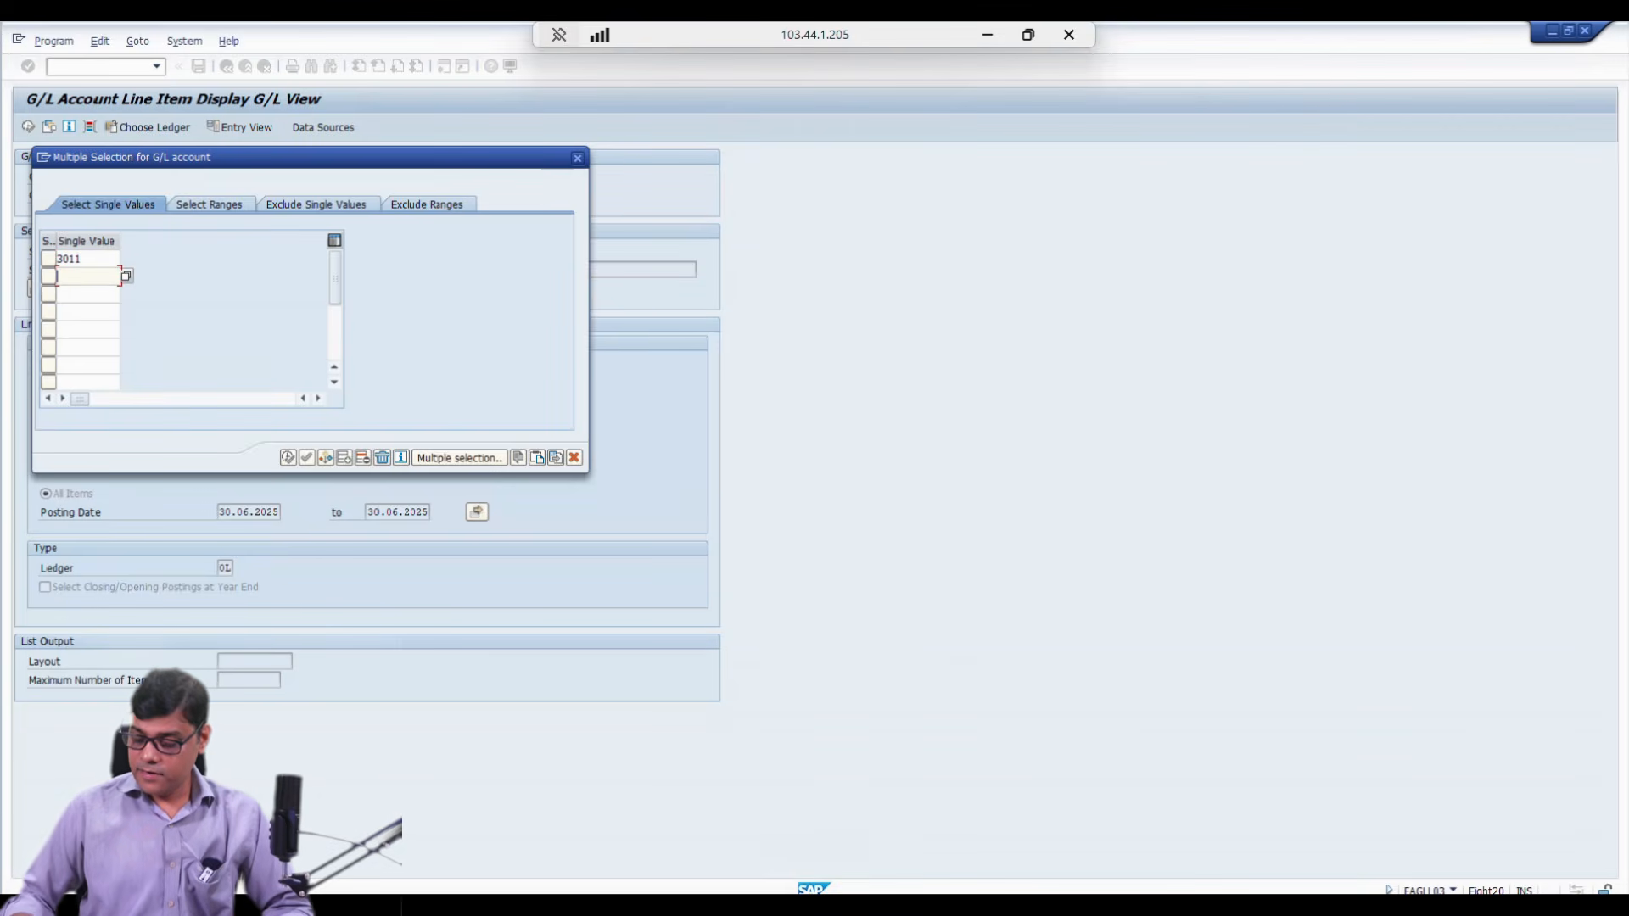
pyautogui.write('3018')
pyautogui.press('Return')
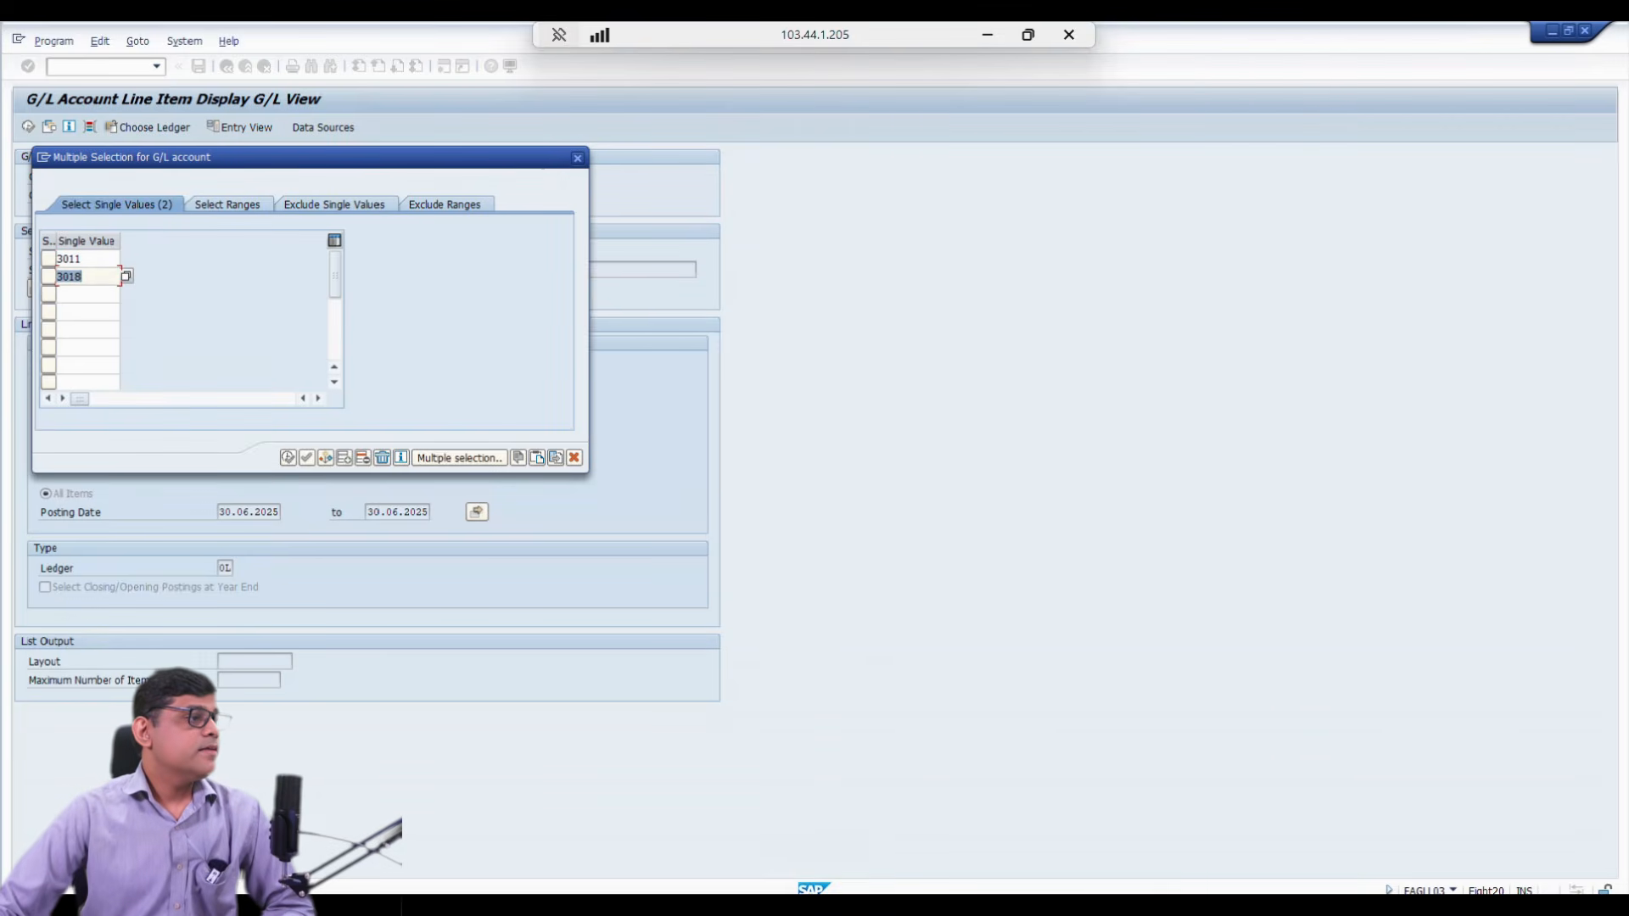
pyautogui.press('F8')
pyautogui.press('F8')
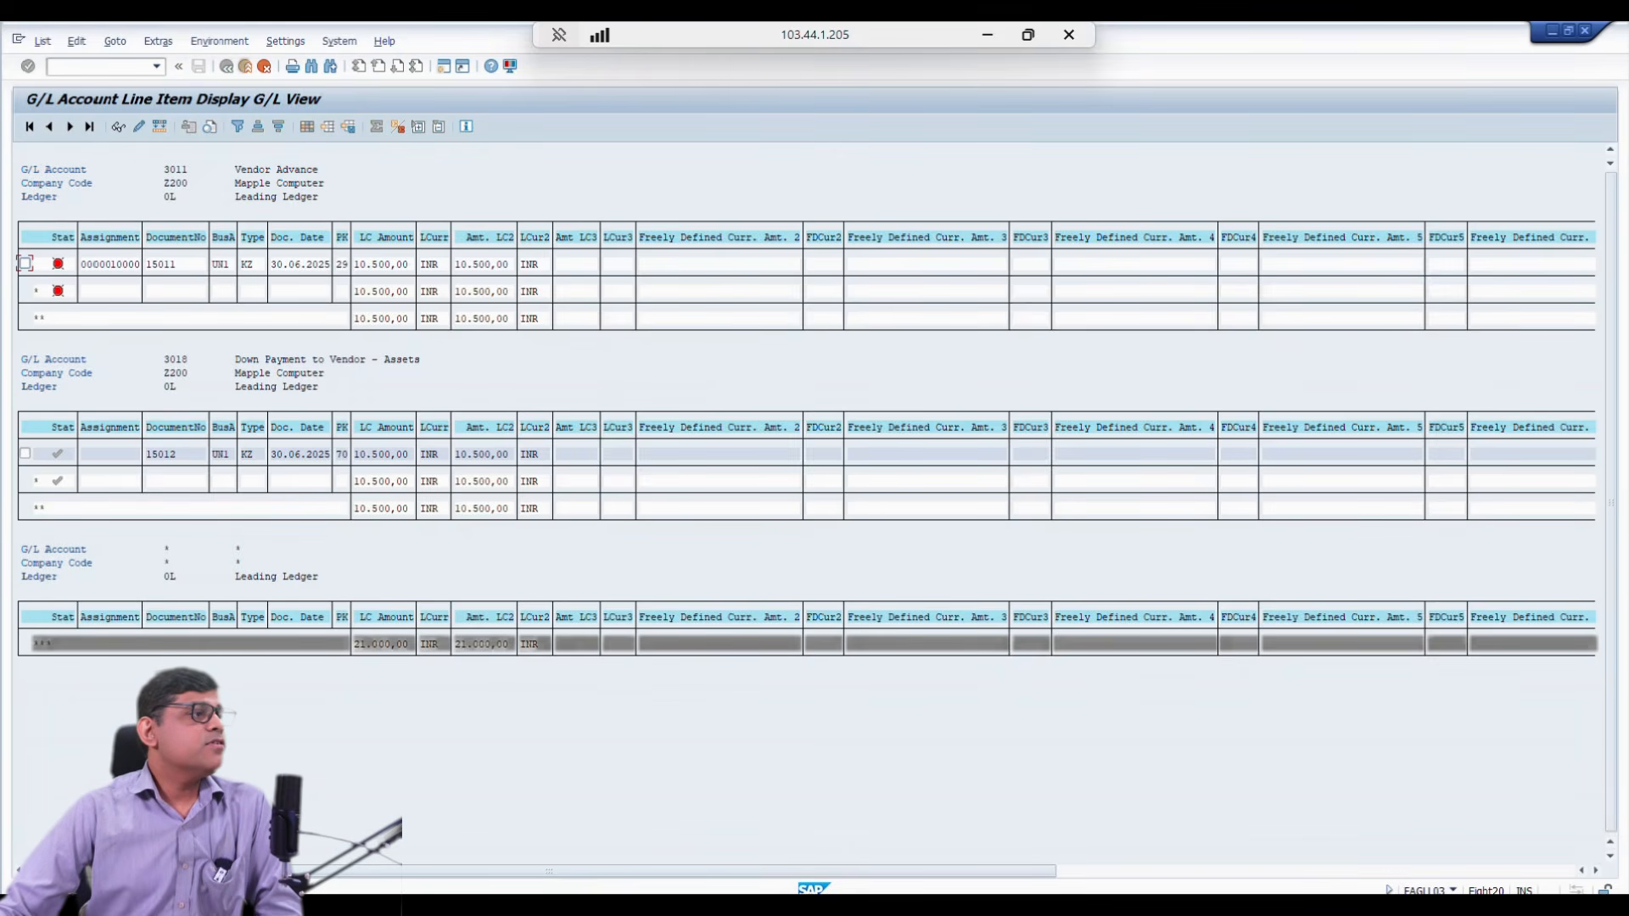
# Step: Compare the down payment amounts in the G/L line items with the Asset Explorer and vendor line item sessions
pyautogui.click(392, 263)
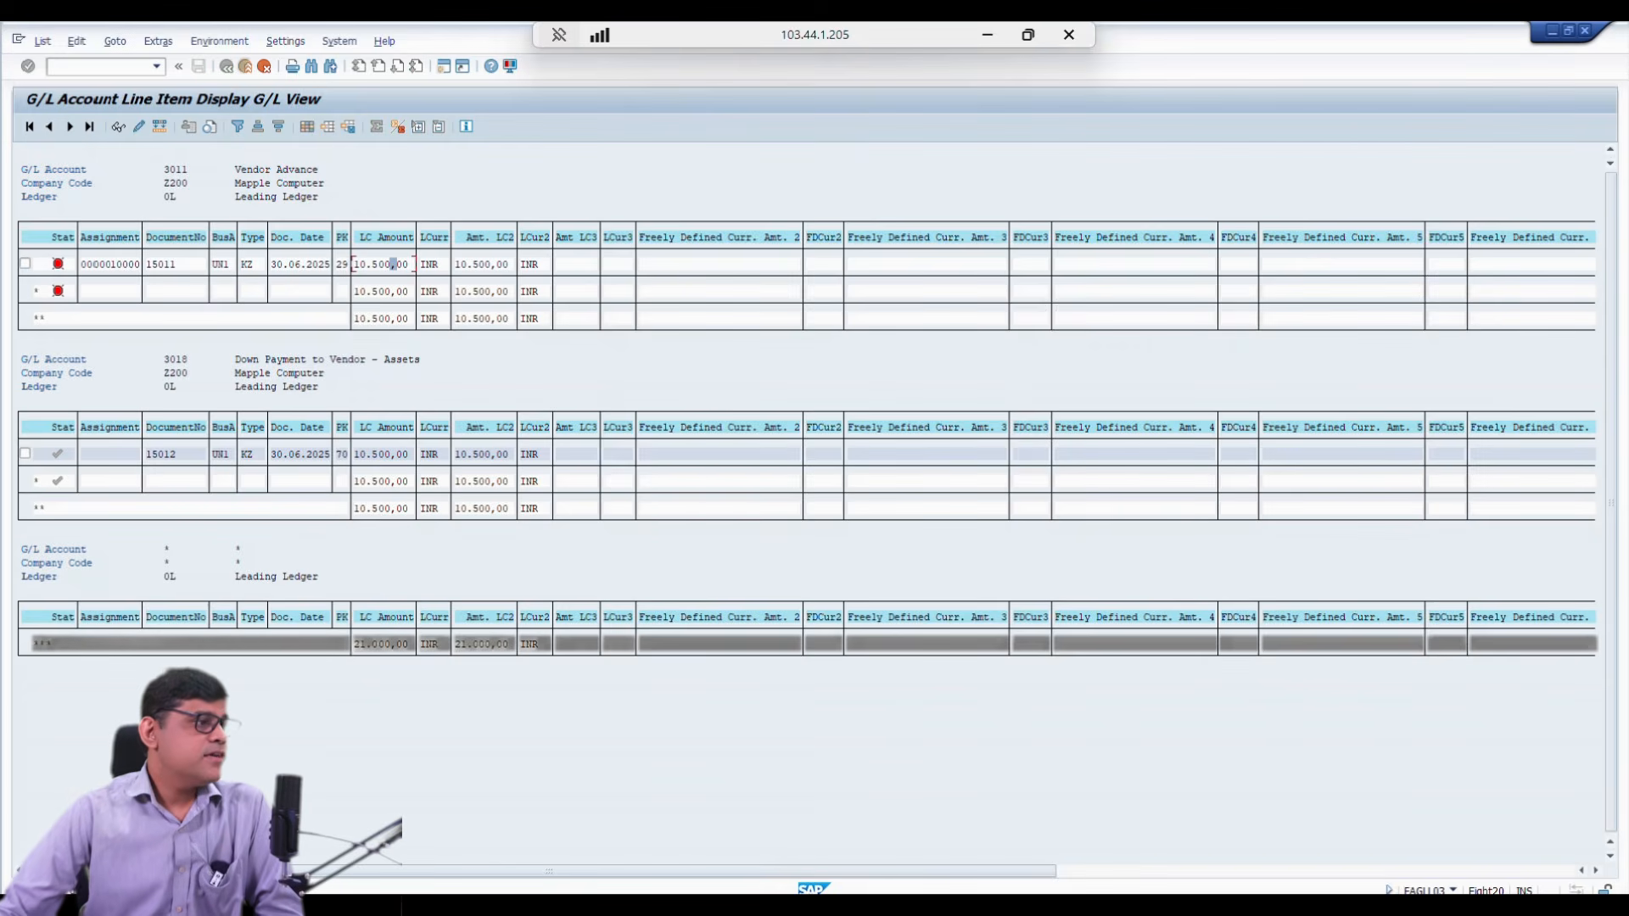
pyautogui.click(380, 454)
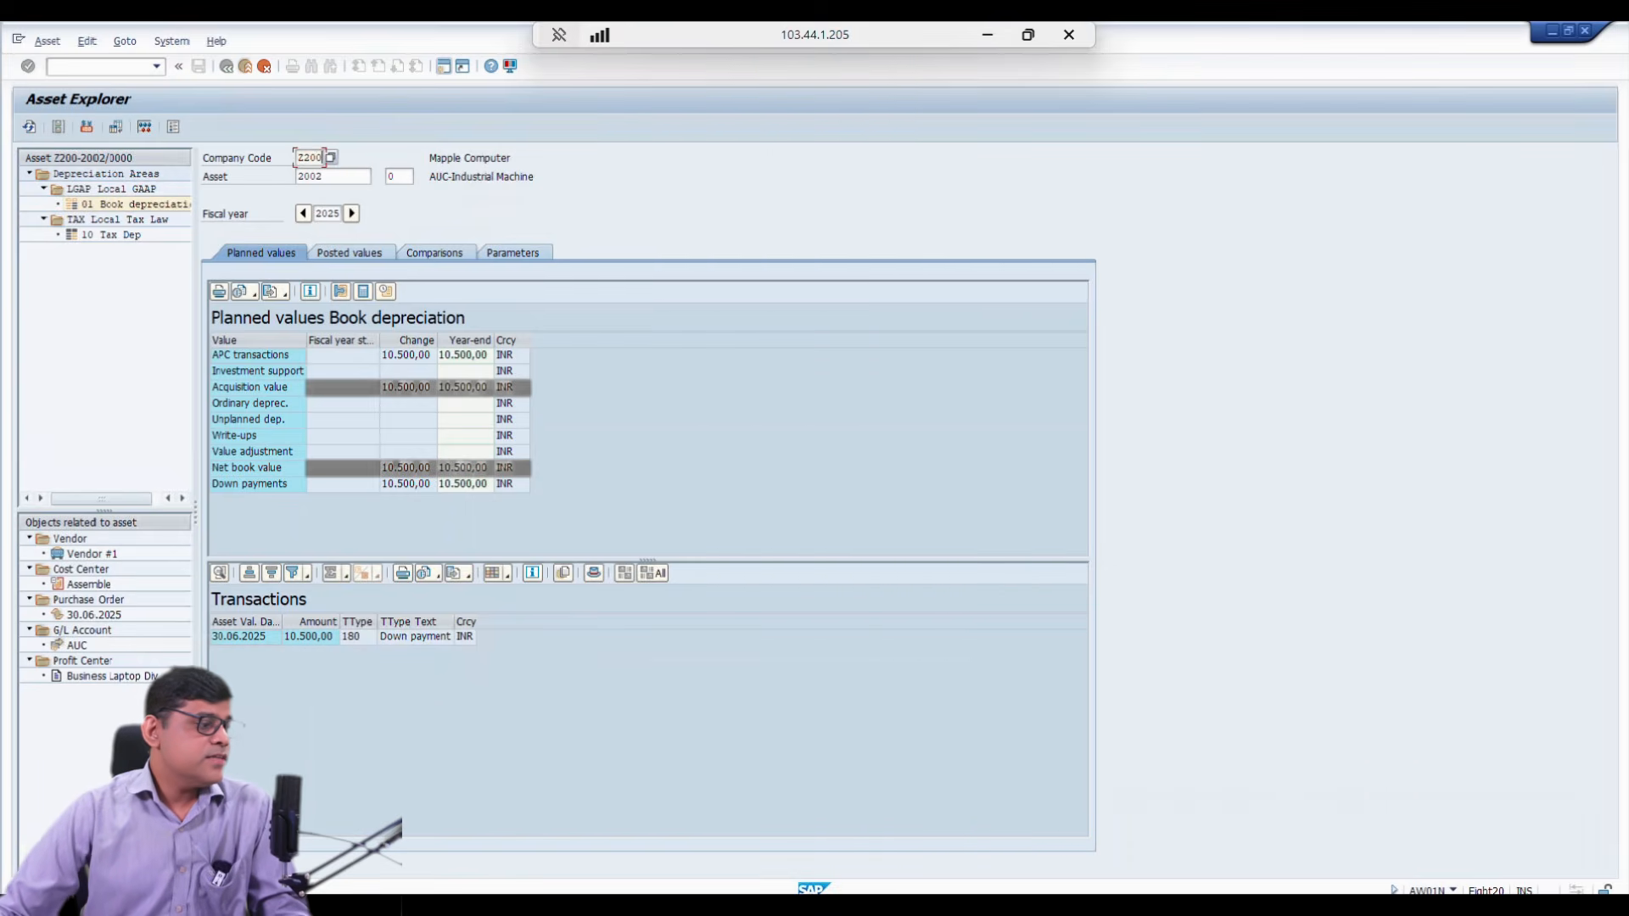
pyautogui.moveTo(543, 906)
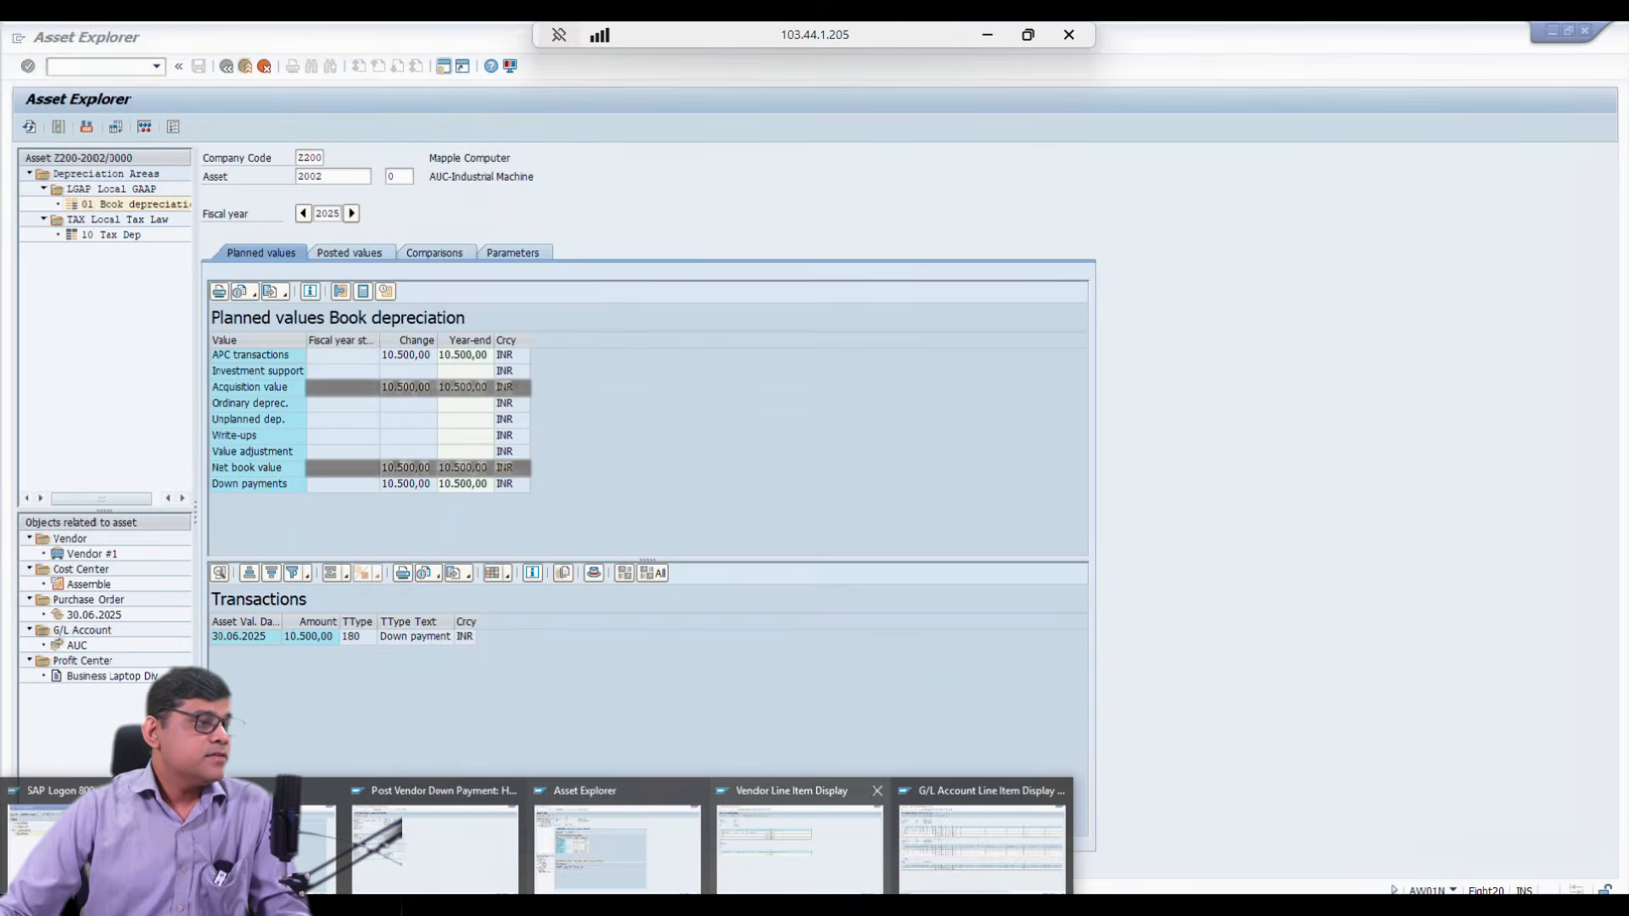
pyautogui.click(800, 840)
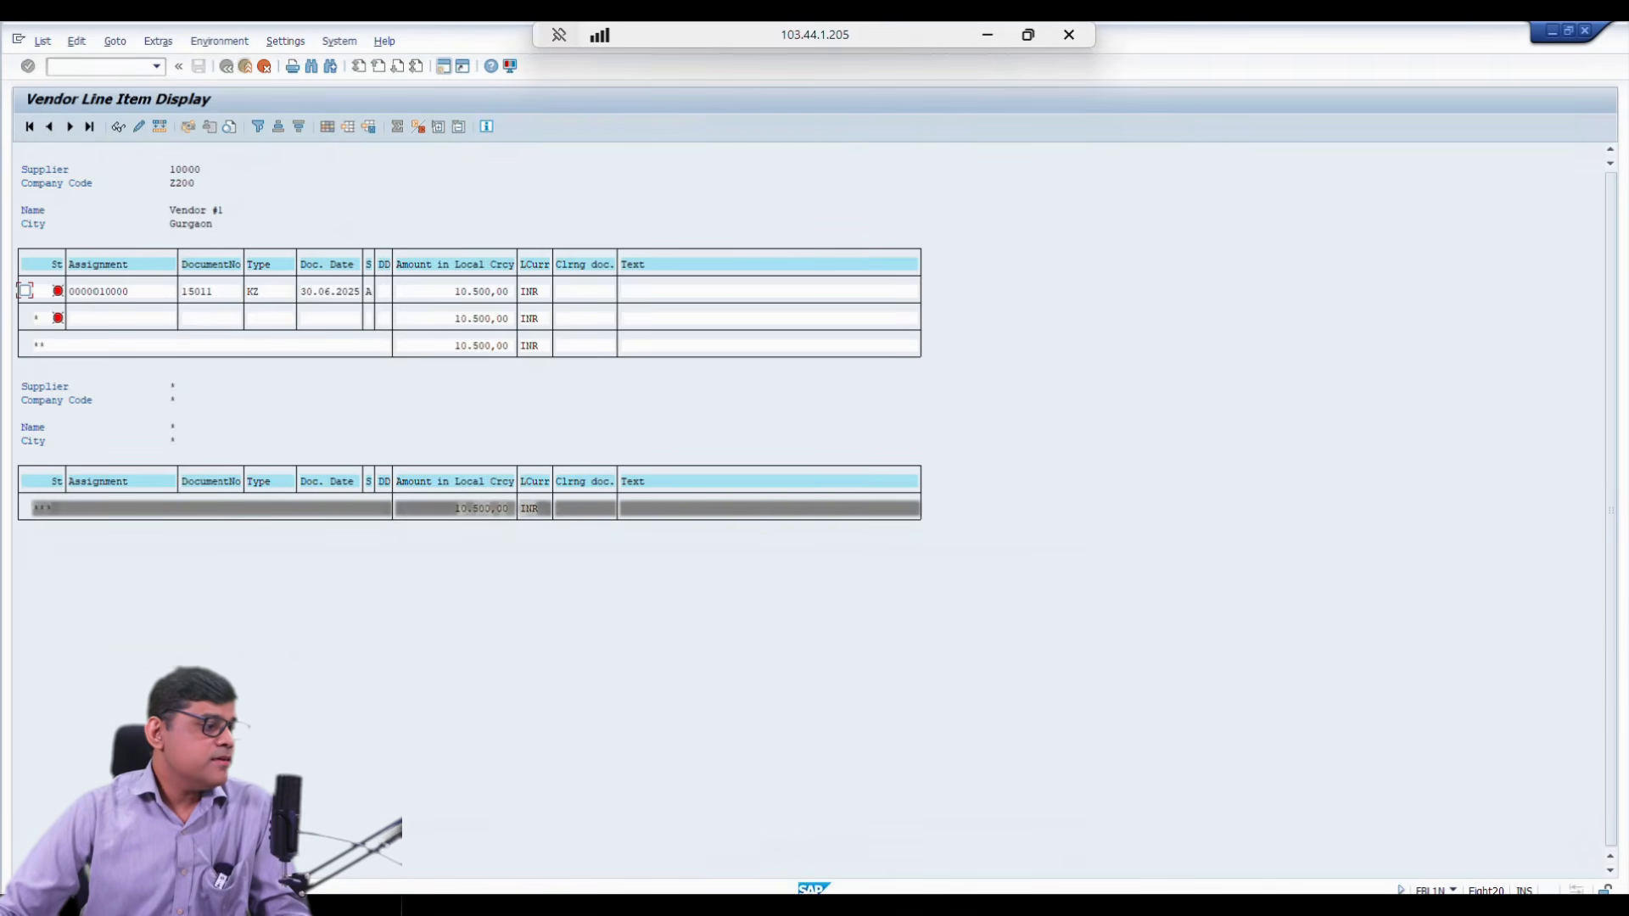
pyautogui.moveTo(543, 906)
pyautogui.click(984, 836)
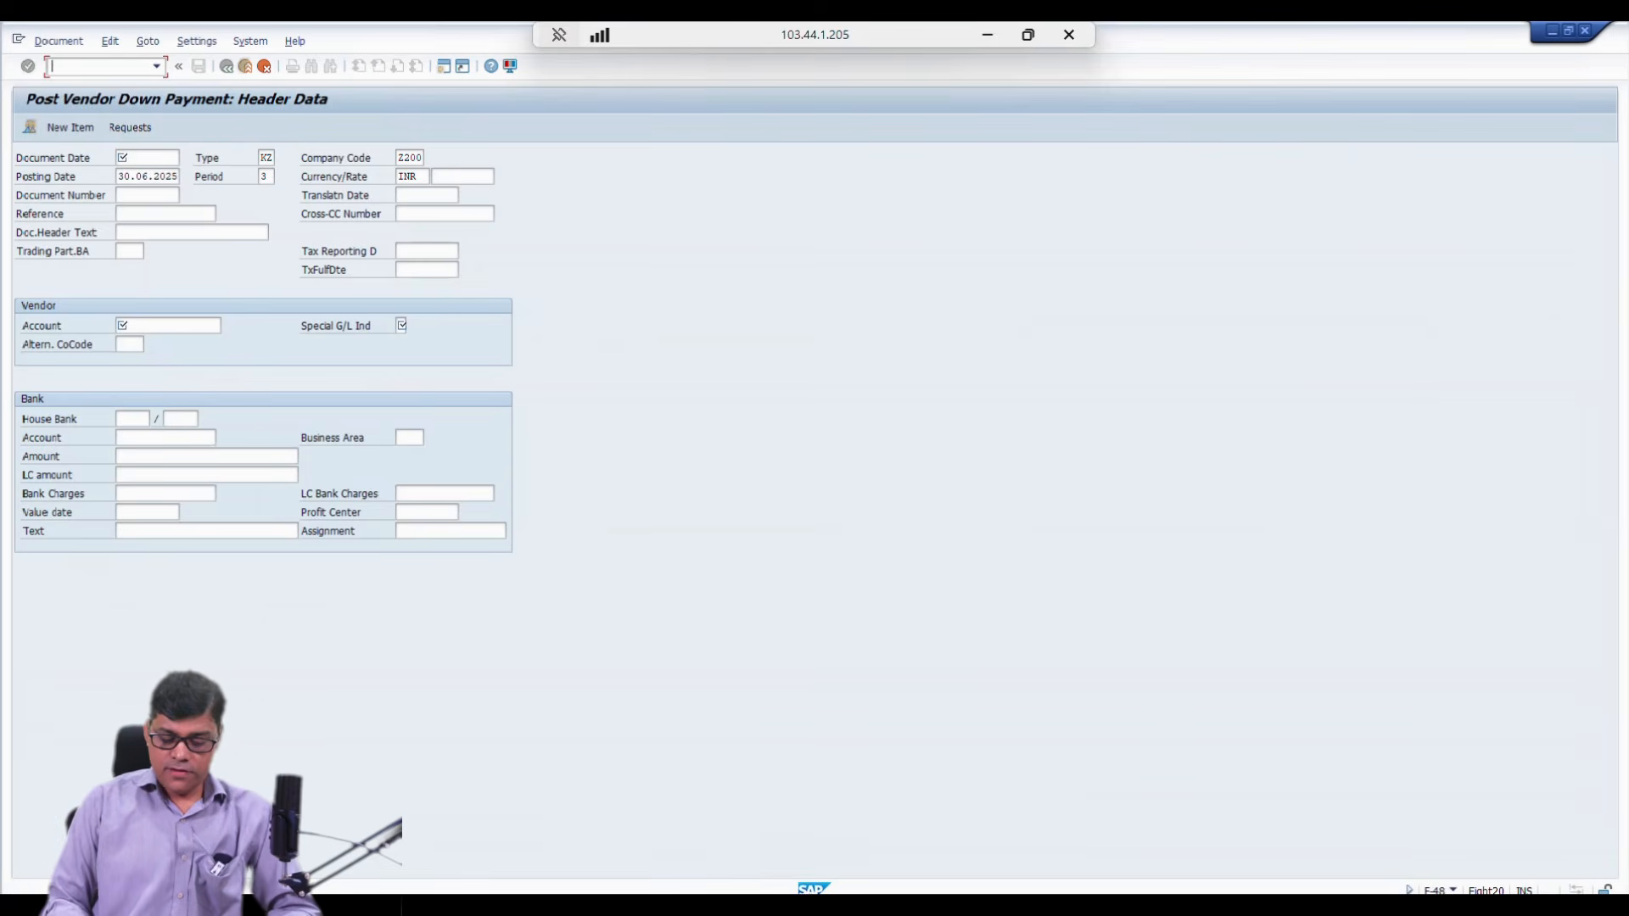
# Step: Leave the vendor down payment entry and start the goods receipt transaction (MIGO)
pyautogui.write('/nmigo')
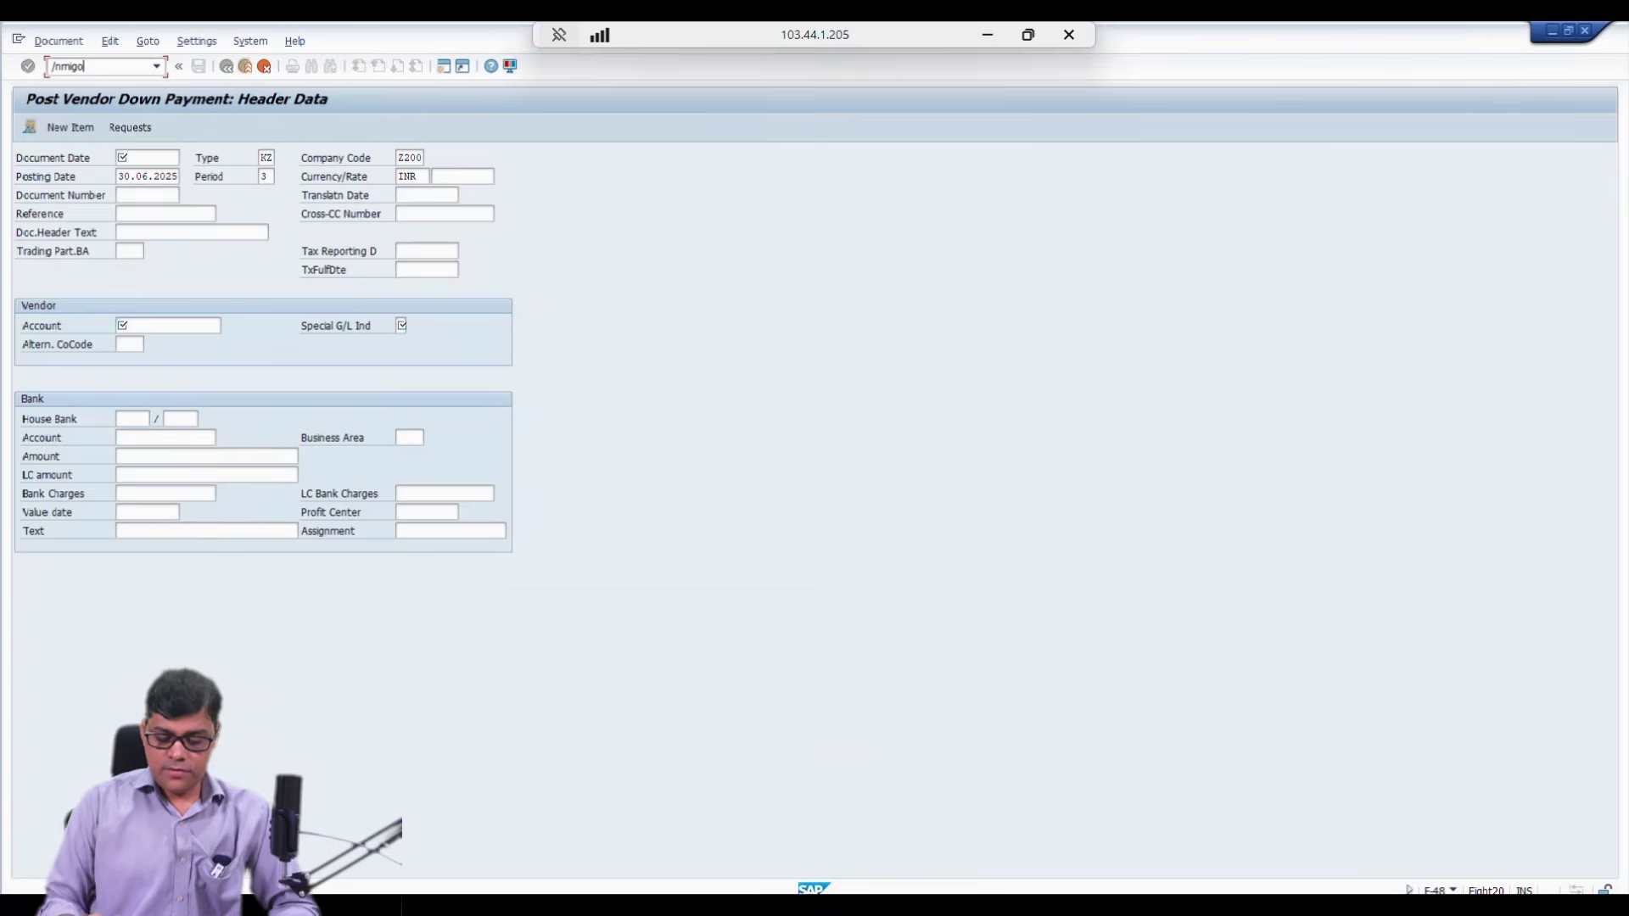
pyautogui.press('Return')
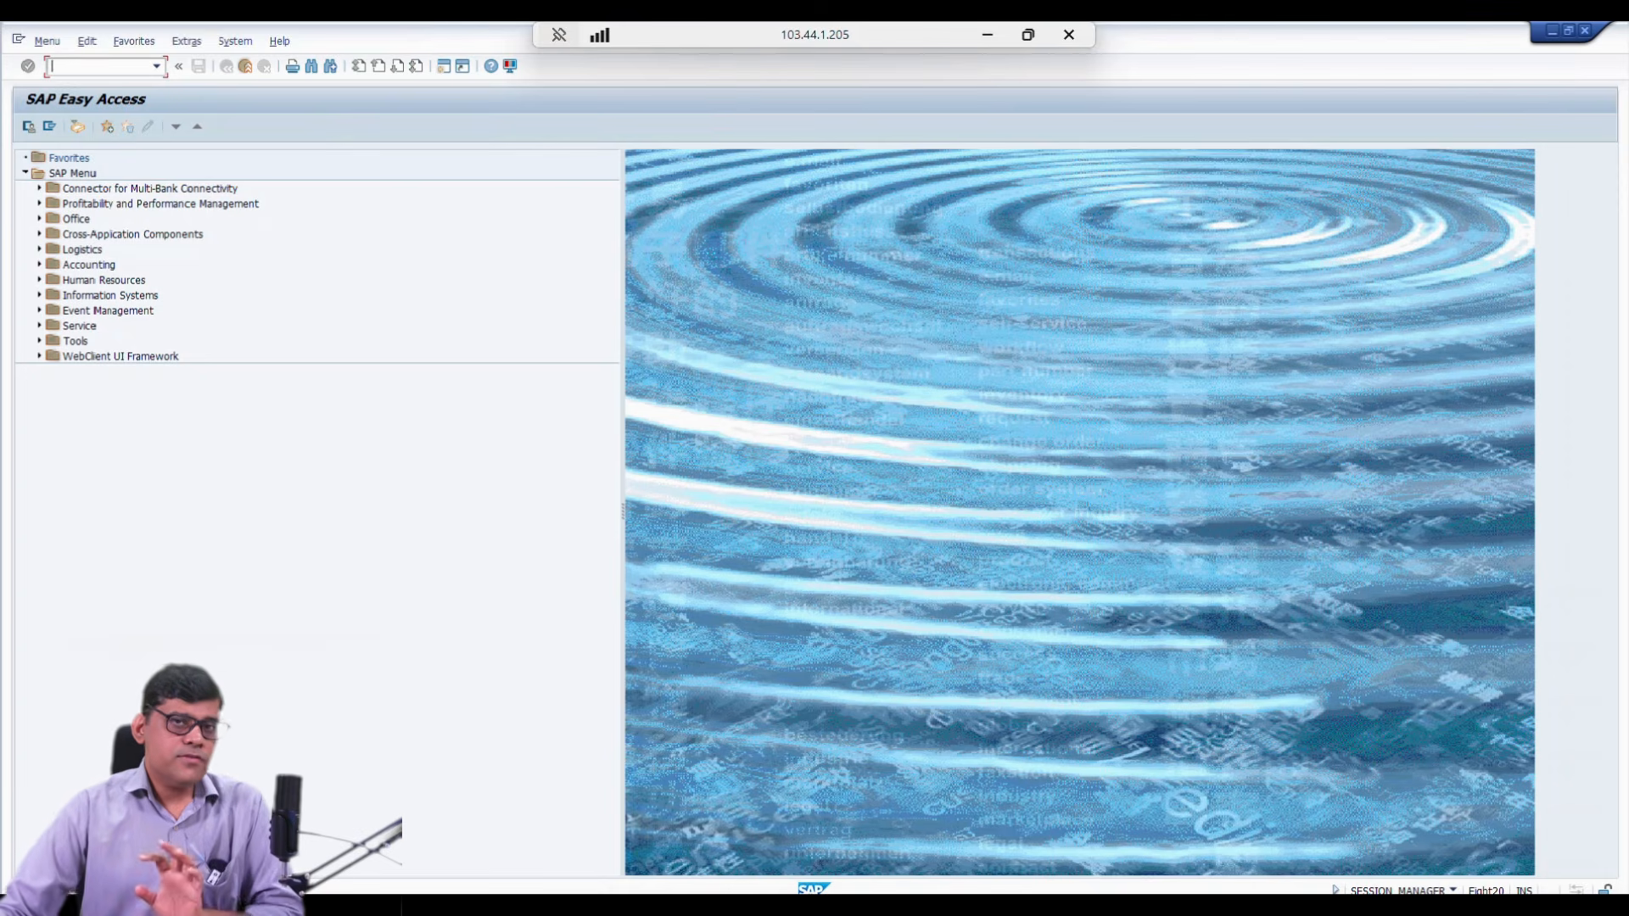
pyautogui.write('migo')
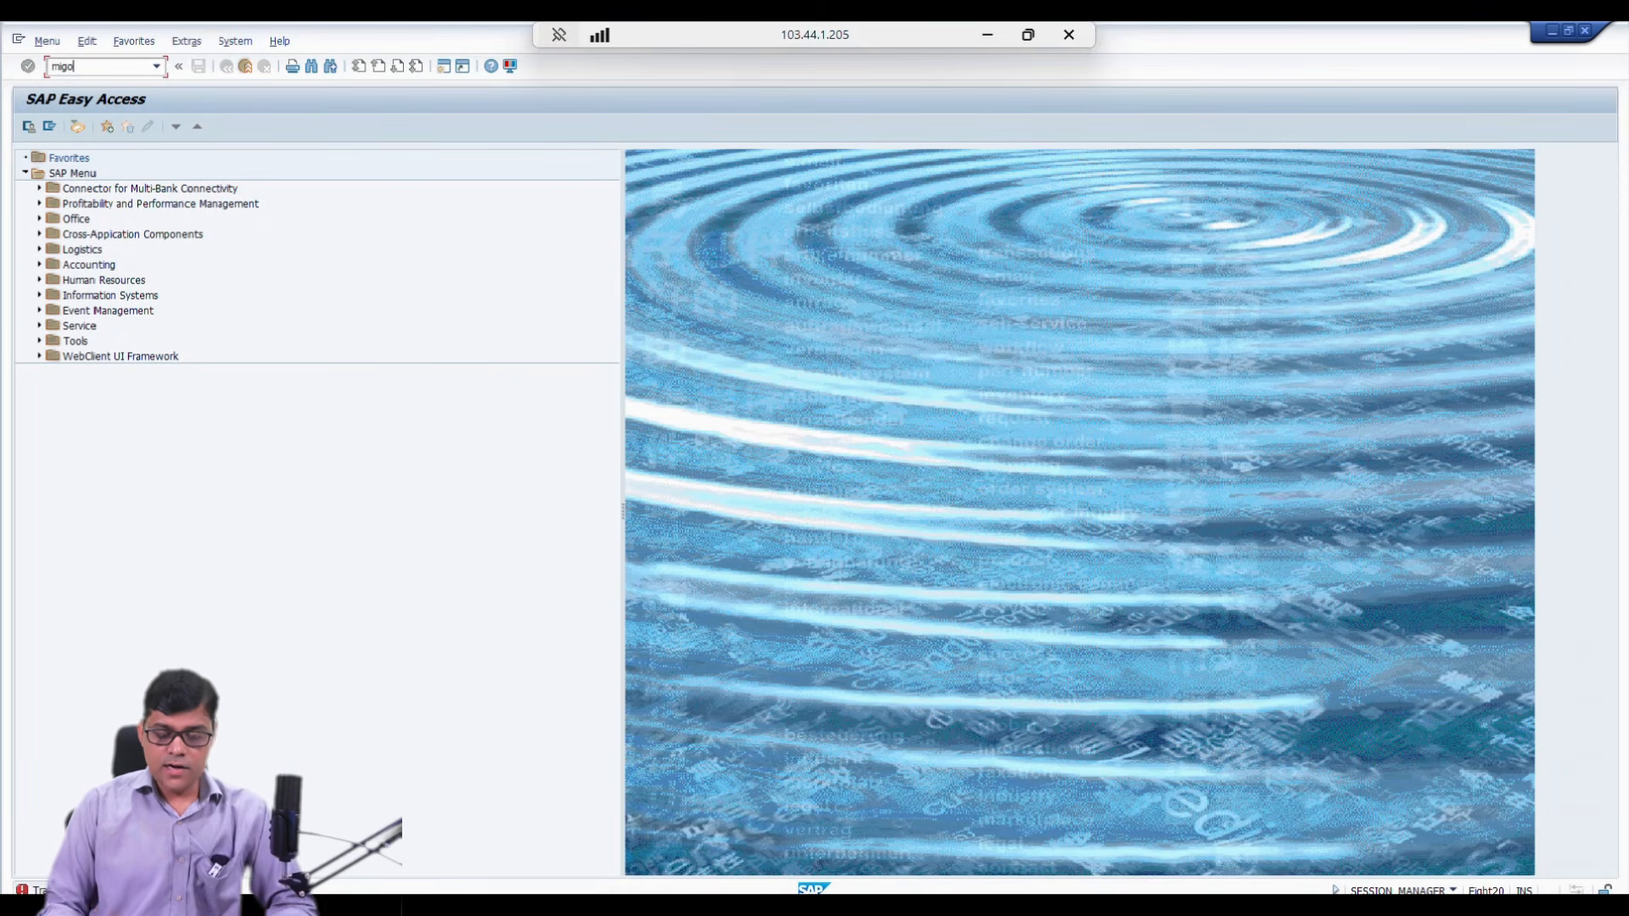
pyautogui.press('Return')
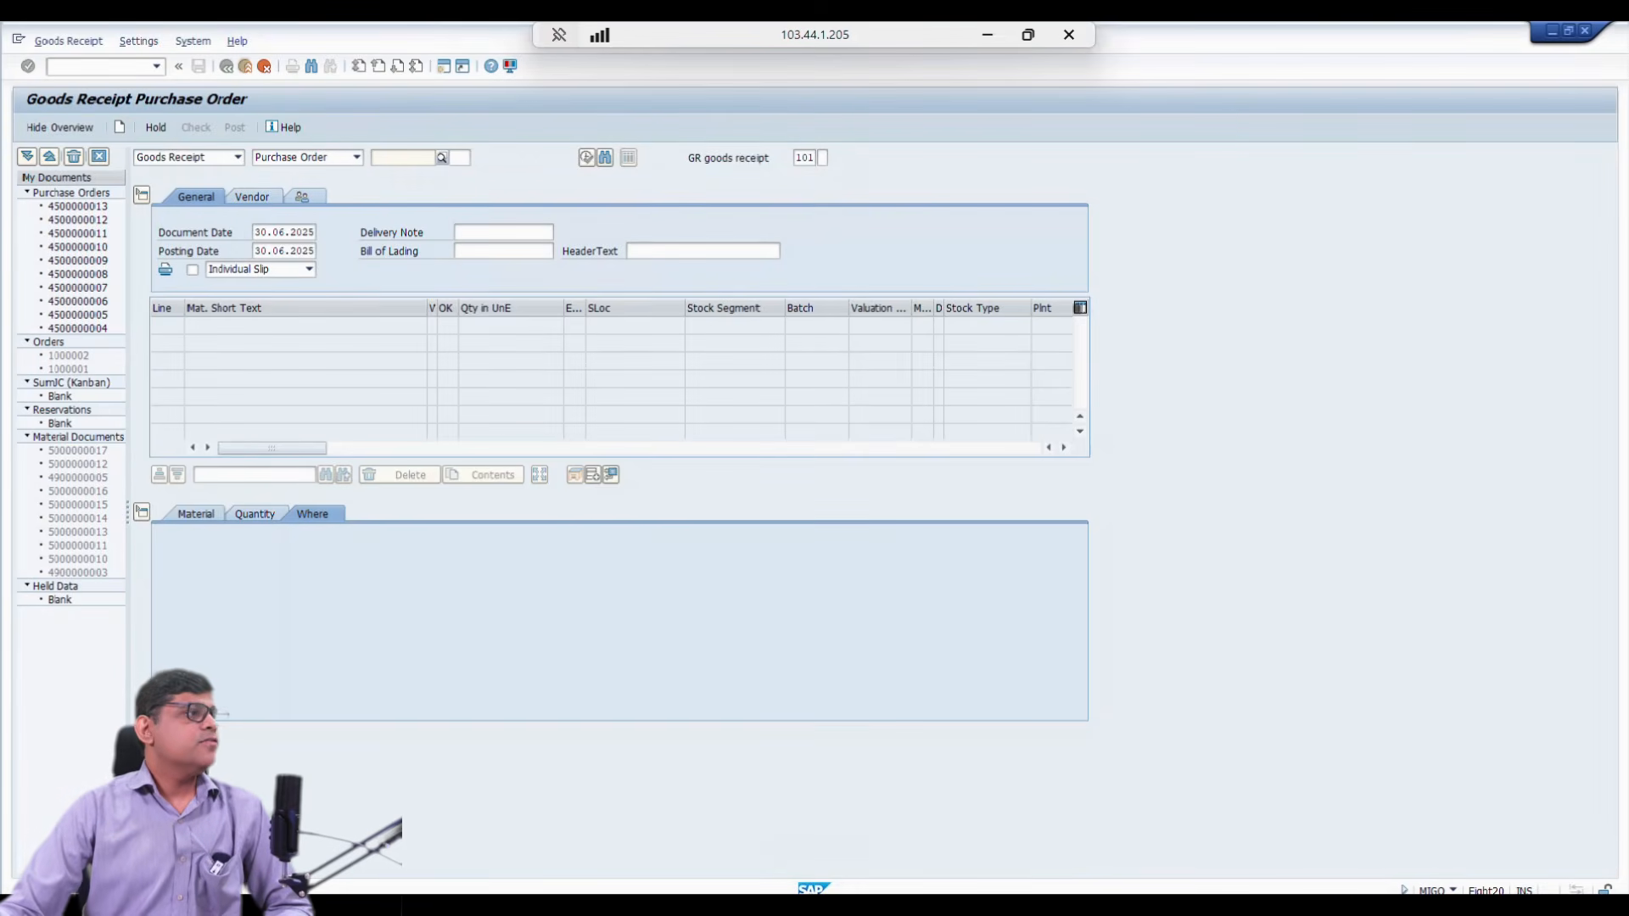
# Step: Copy the purchase order number from the second PowerPoint slide and load that order into the SAP goods receipt
pyautogui.hotkey('alt', 'Tab')
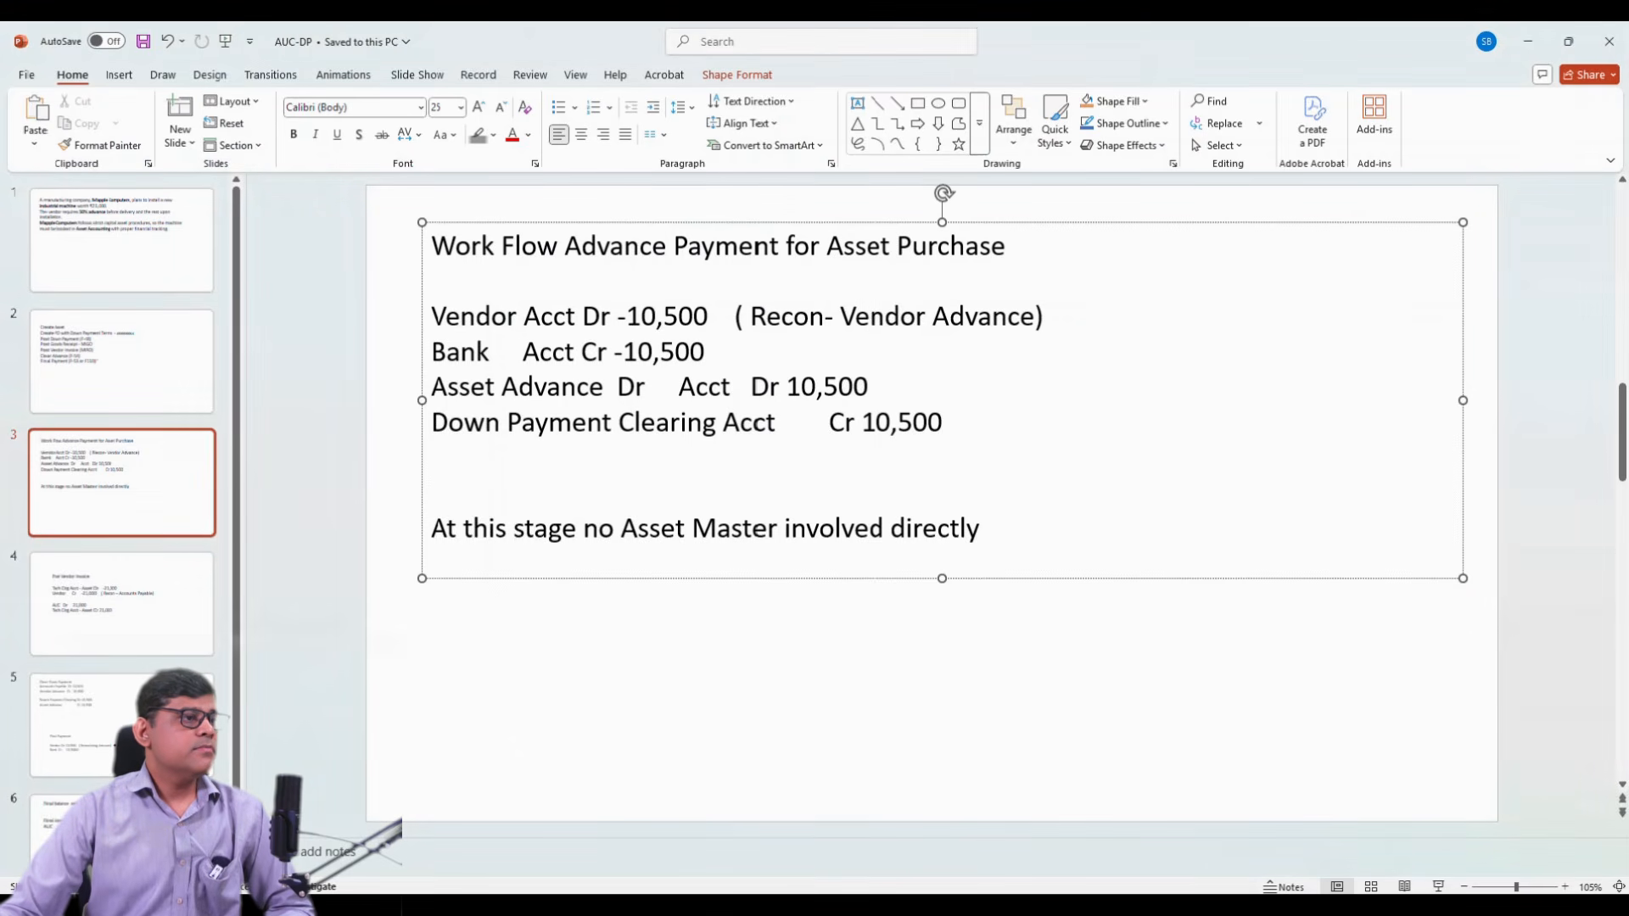
pyautogui.click(146, 394)
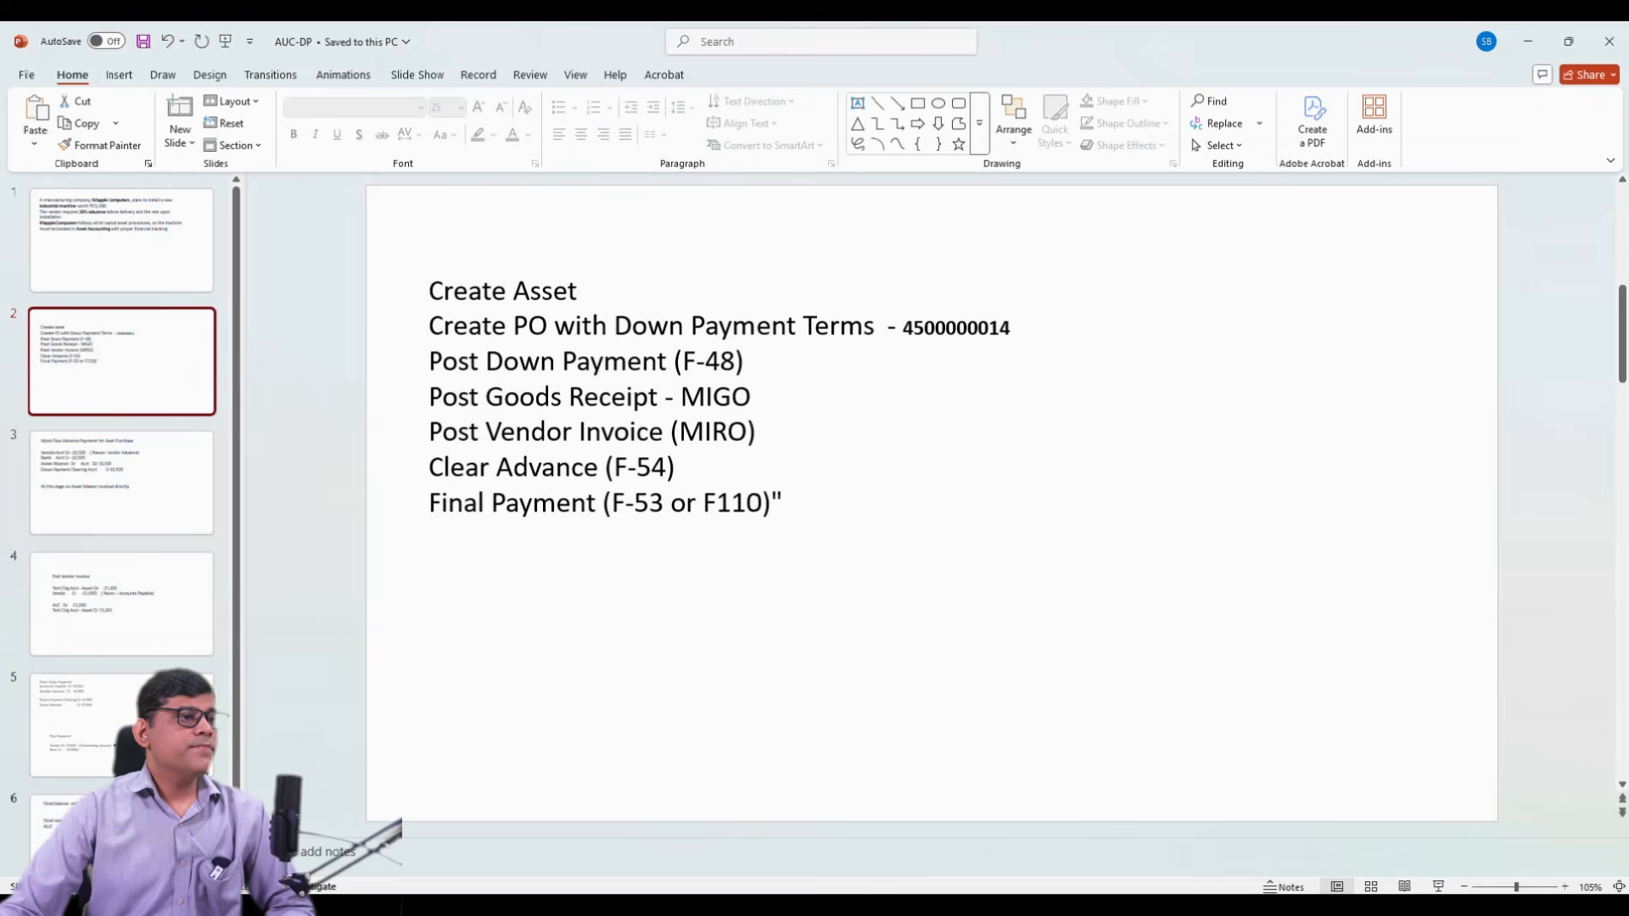
pyautogui.moveTo(902, 328); pyautogui.dragTo(1012, 327)
pyautogui.hotkey('ctrl', 'c')
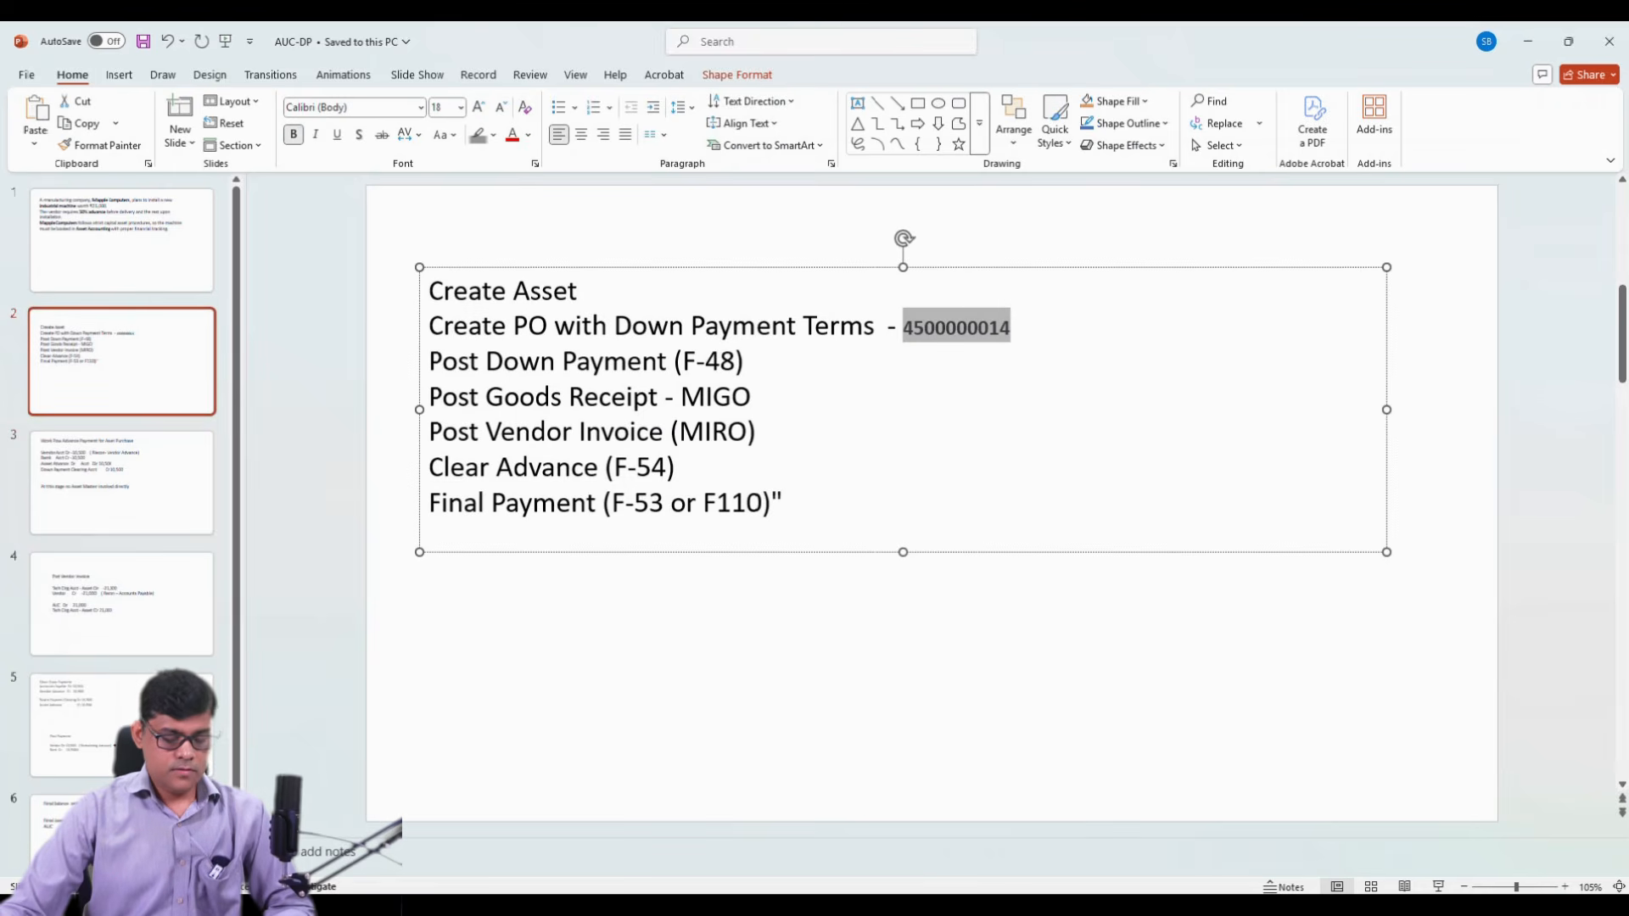
pyautogui.click(1154, 910)
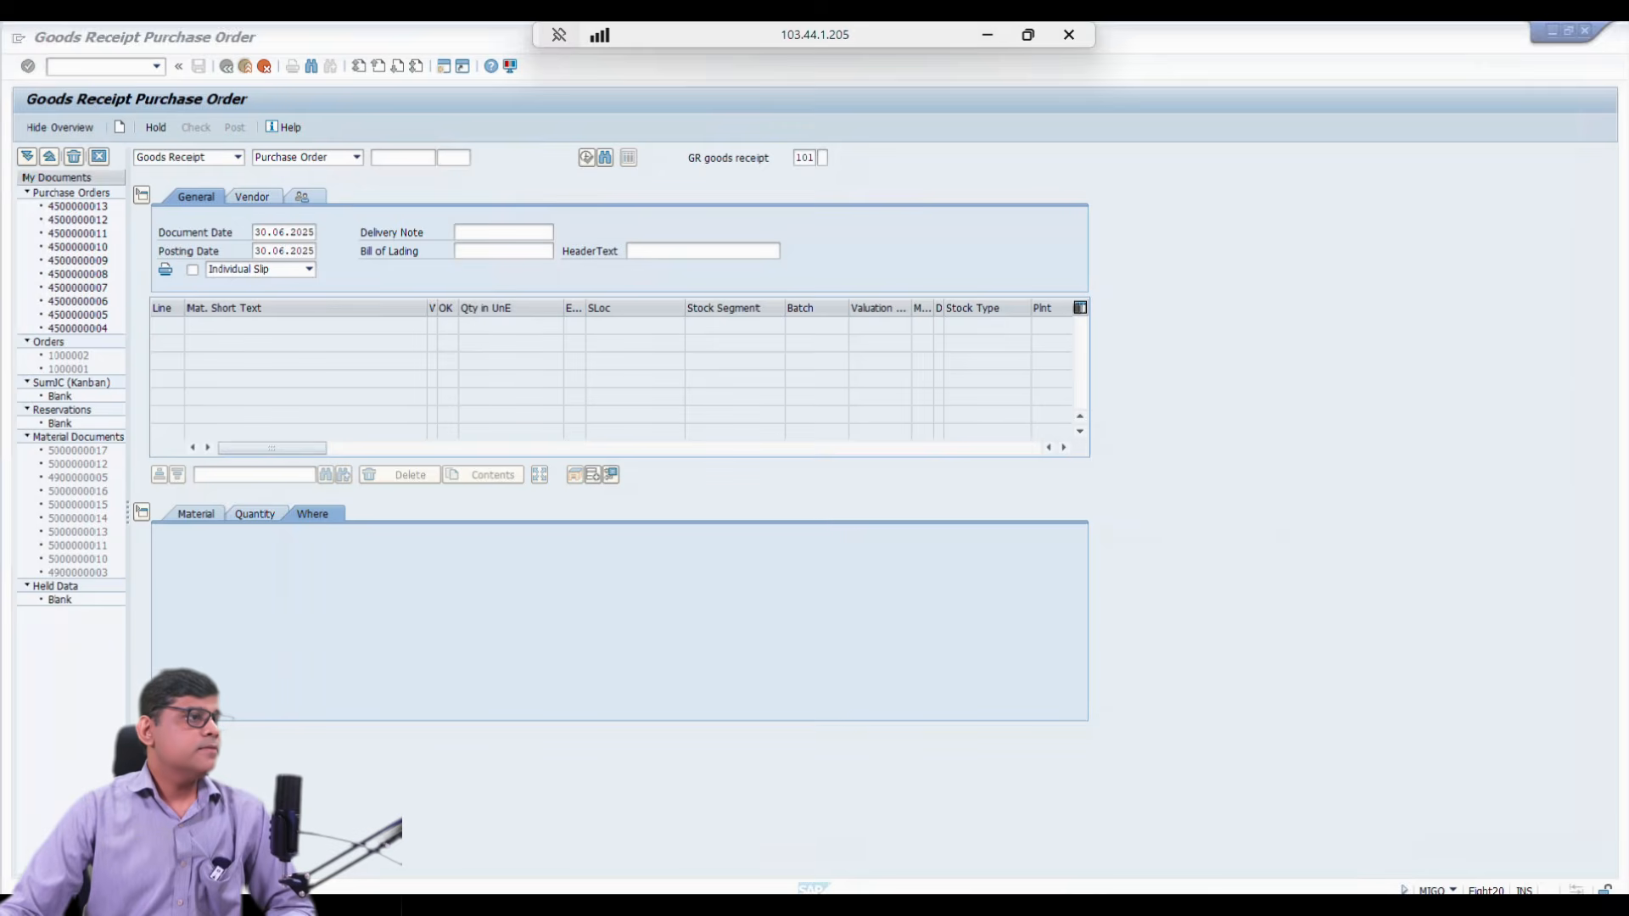
pyautogui.hotkey('ctrl', 'v')
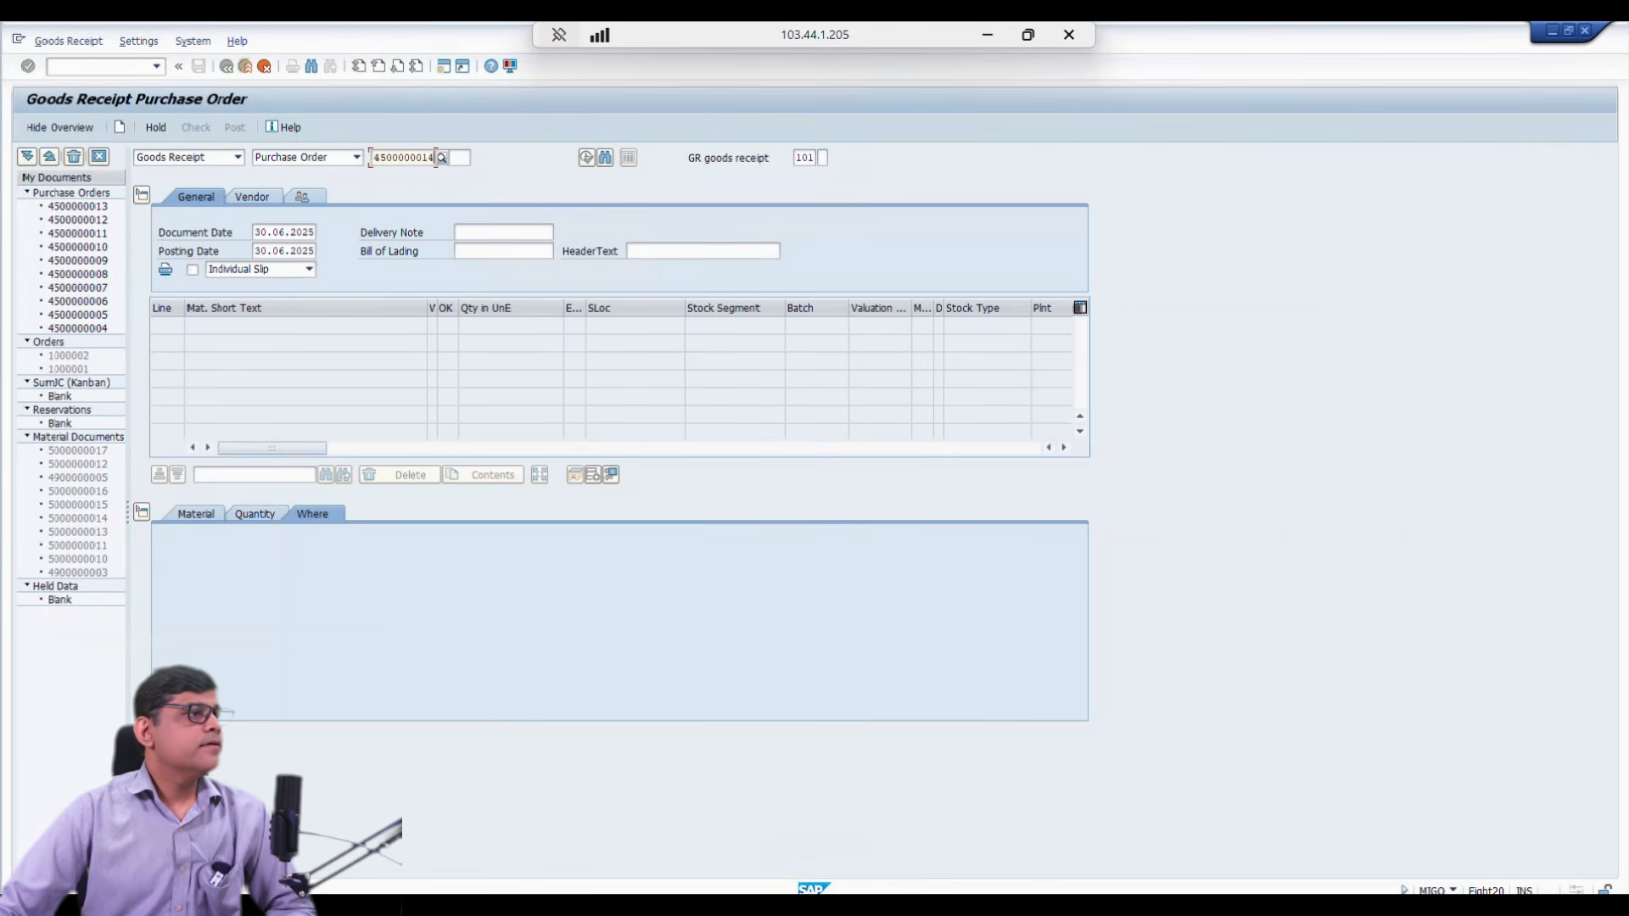
pyautogui.press('Return')
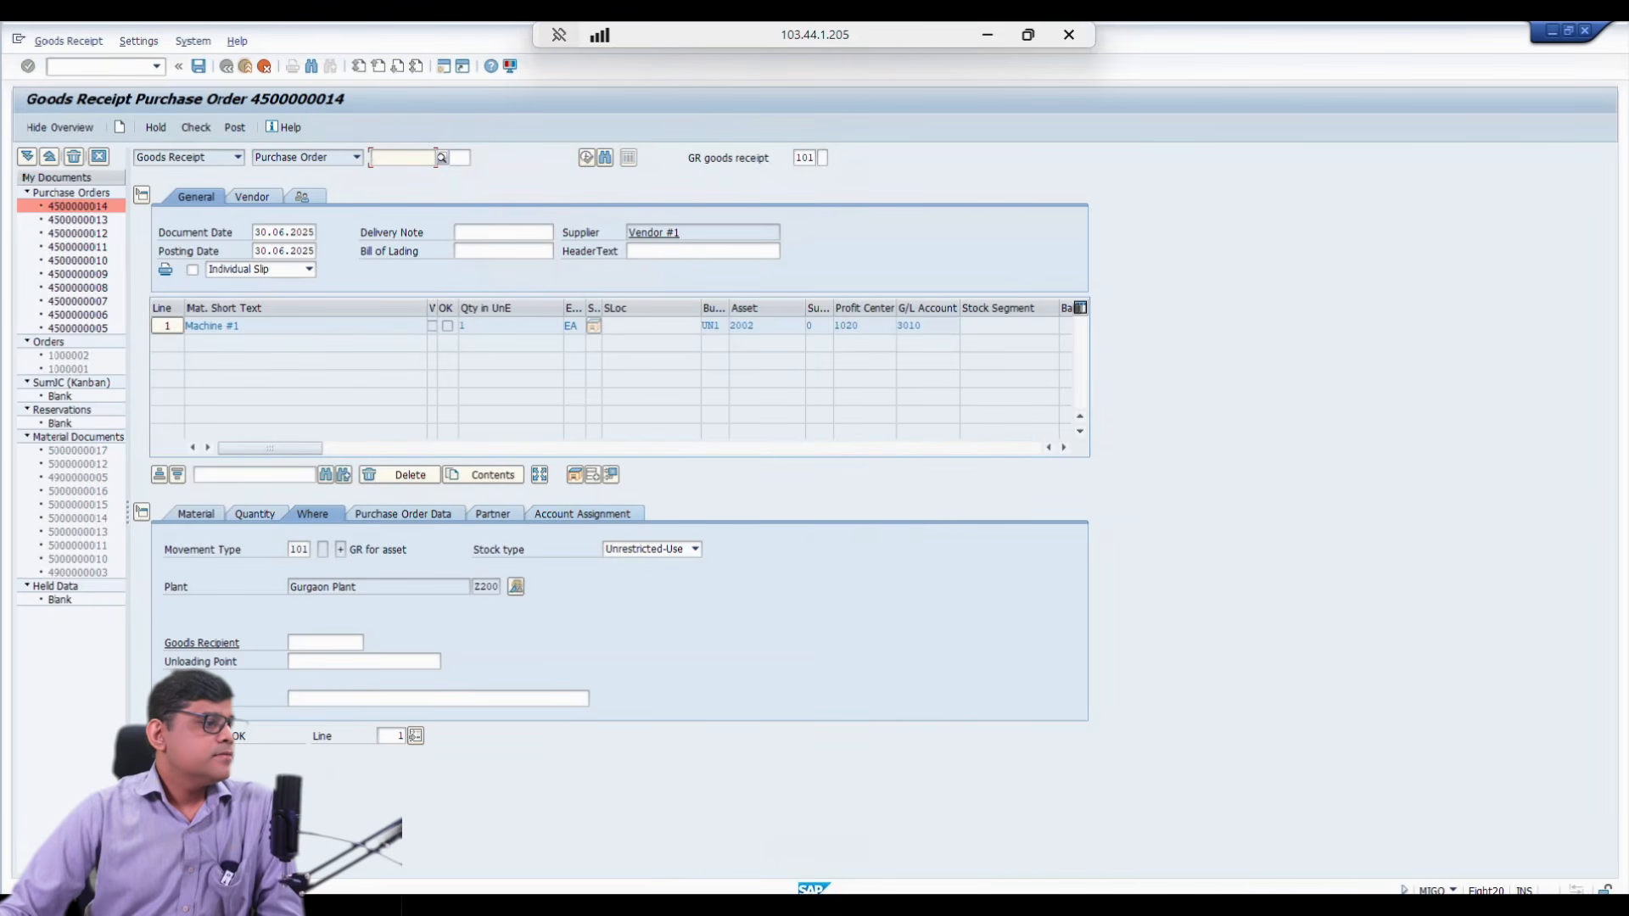
# Step: Mark the Machine #1 item as OK, then check and post the goods receipt
pyautogui.click(203, 736)
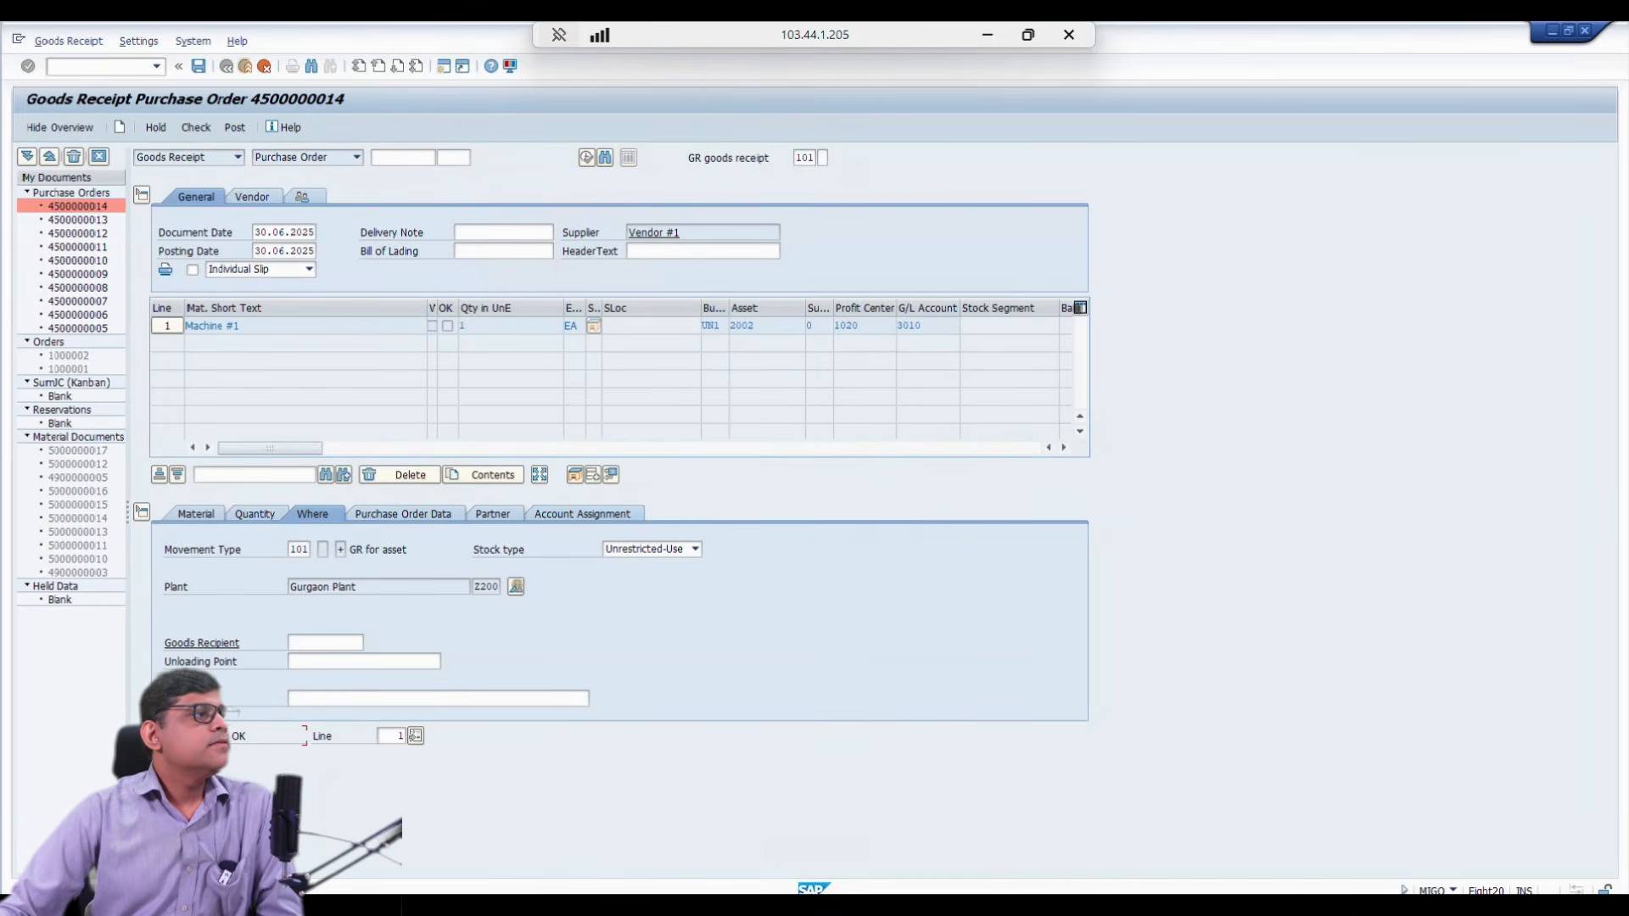
pyautogui.click(196, 127)
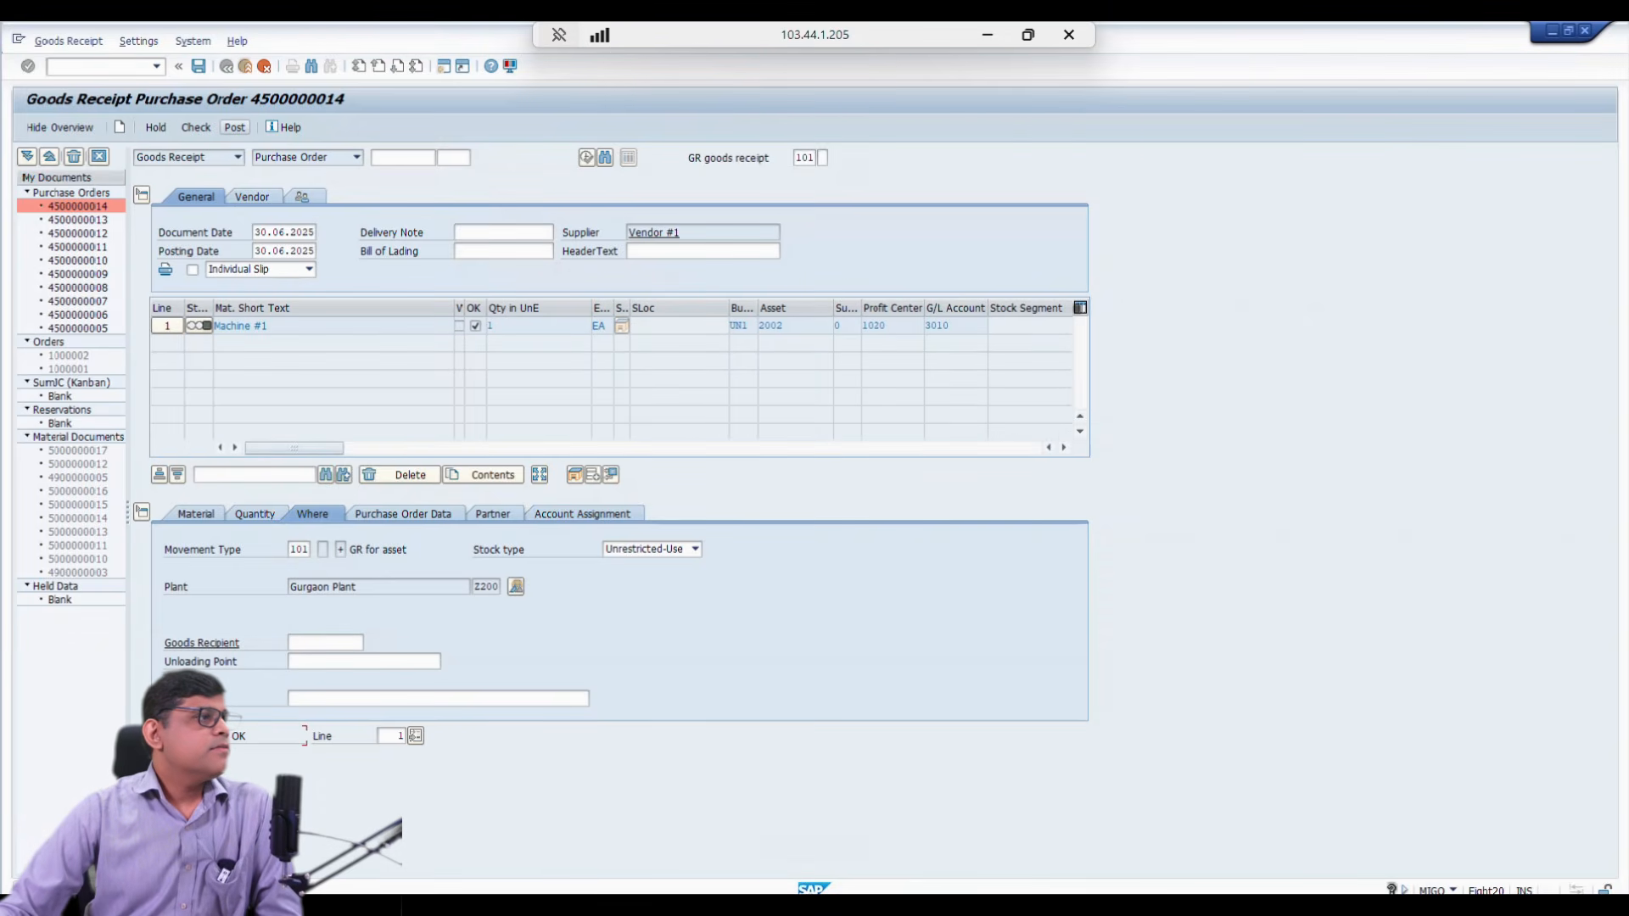
pyautogui.click(234, 127)
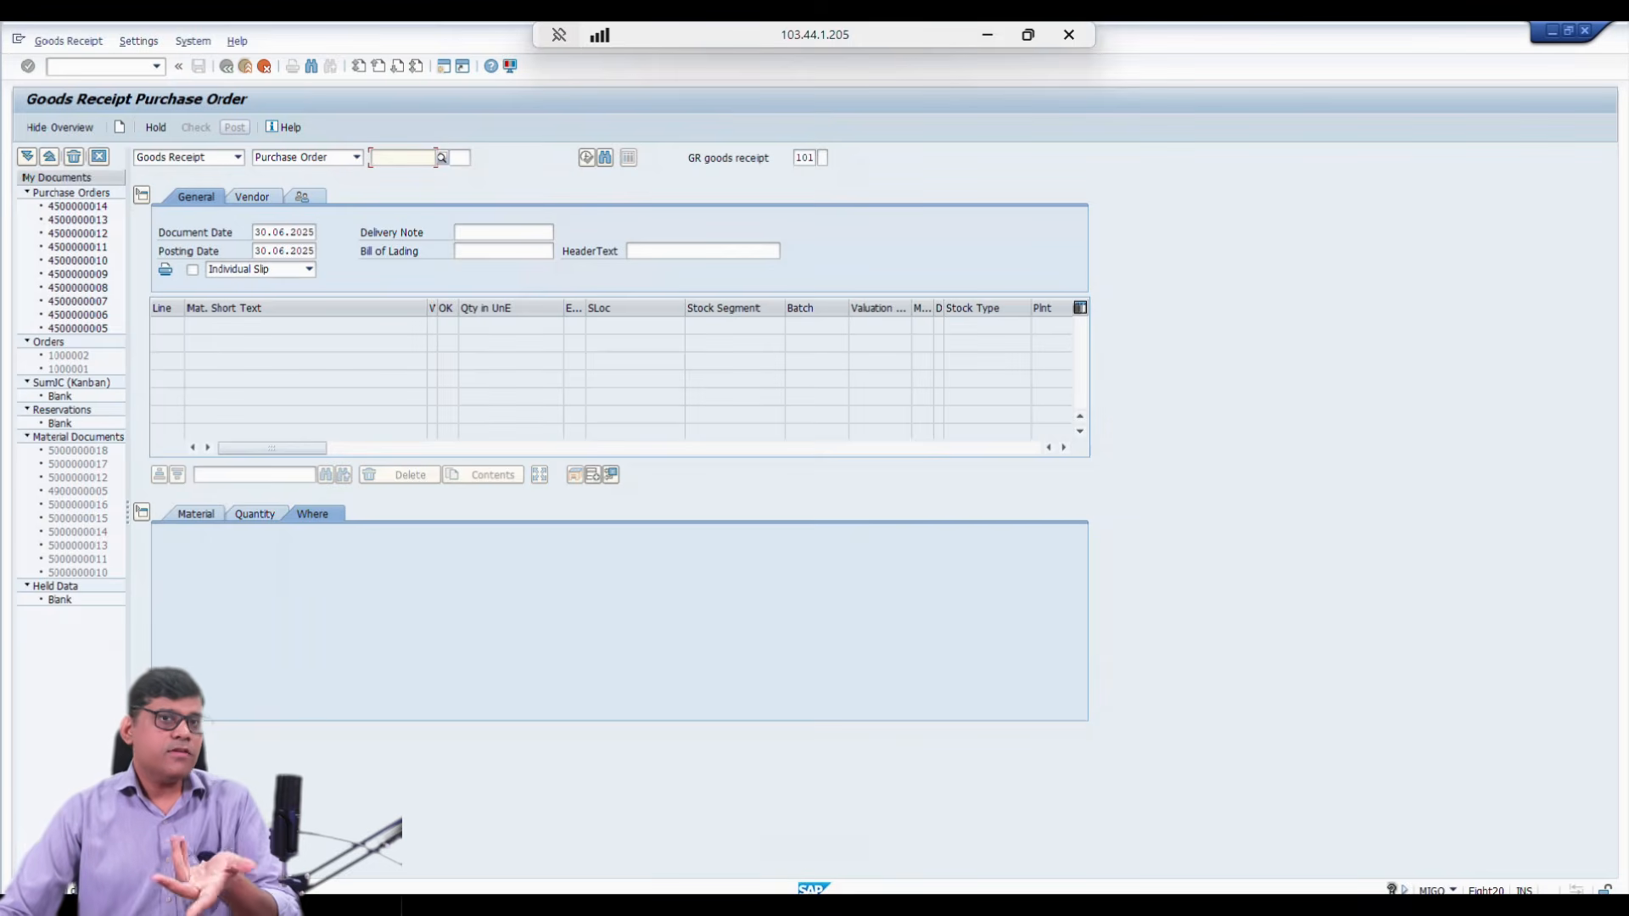
# Step: Start the incoming invoice transaction (MIRO) in place of the goods receipt
pyautogui.click(100, 66)
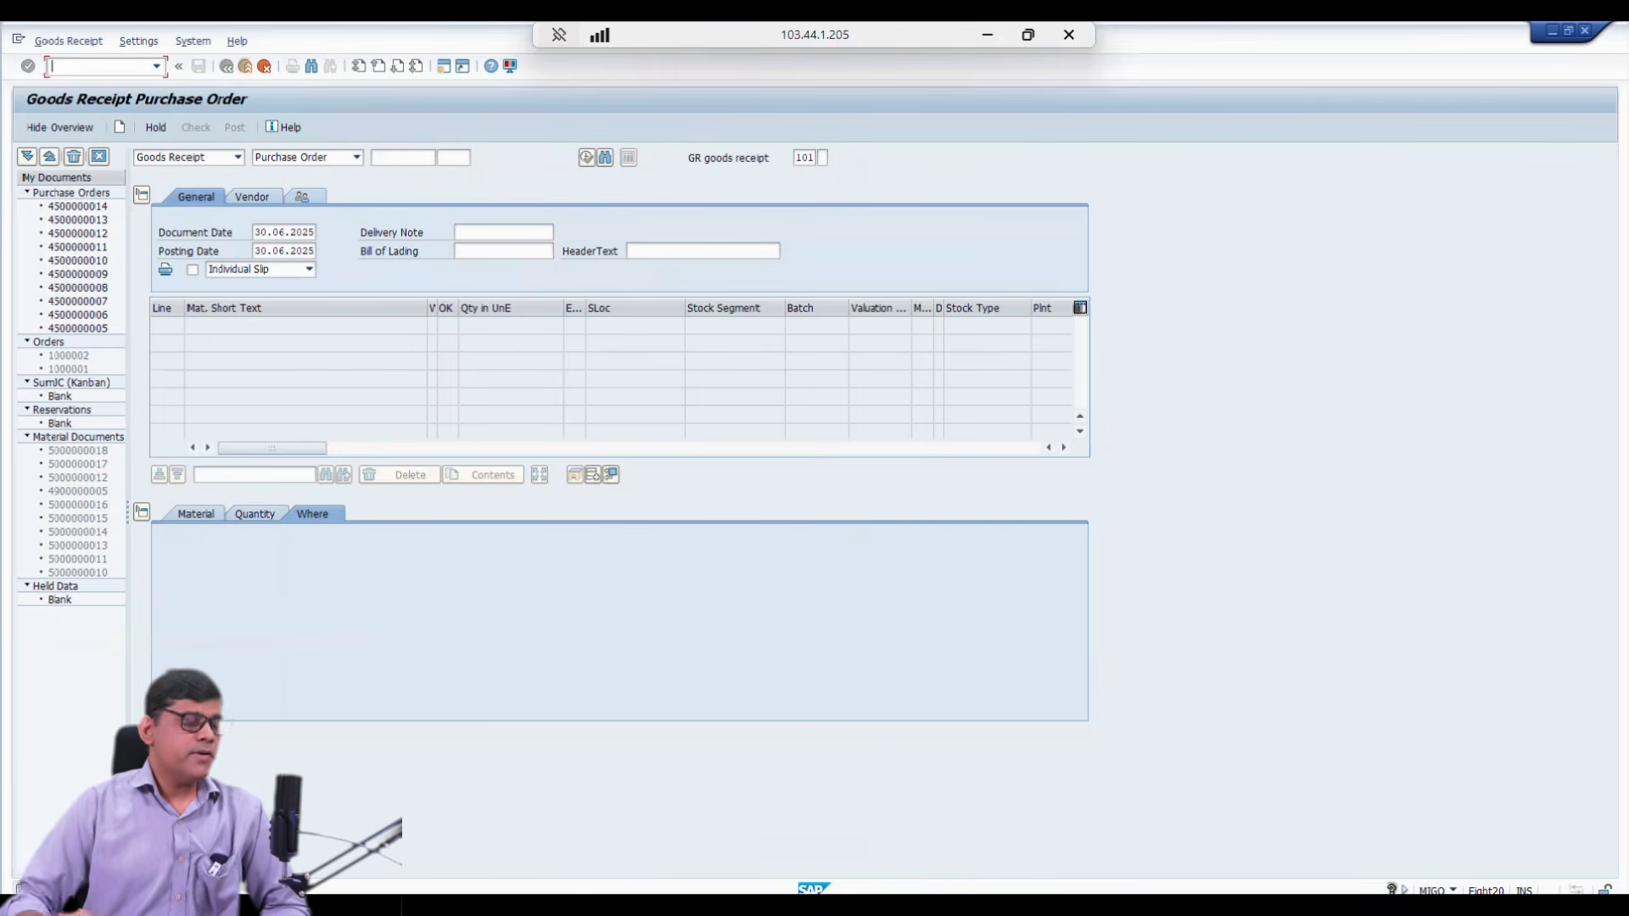
pyautogui.write('/nmigo')
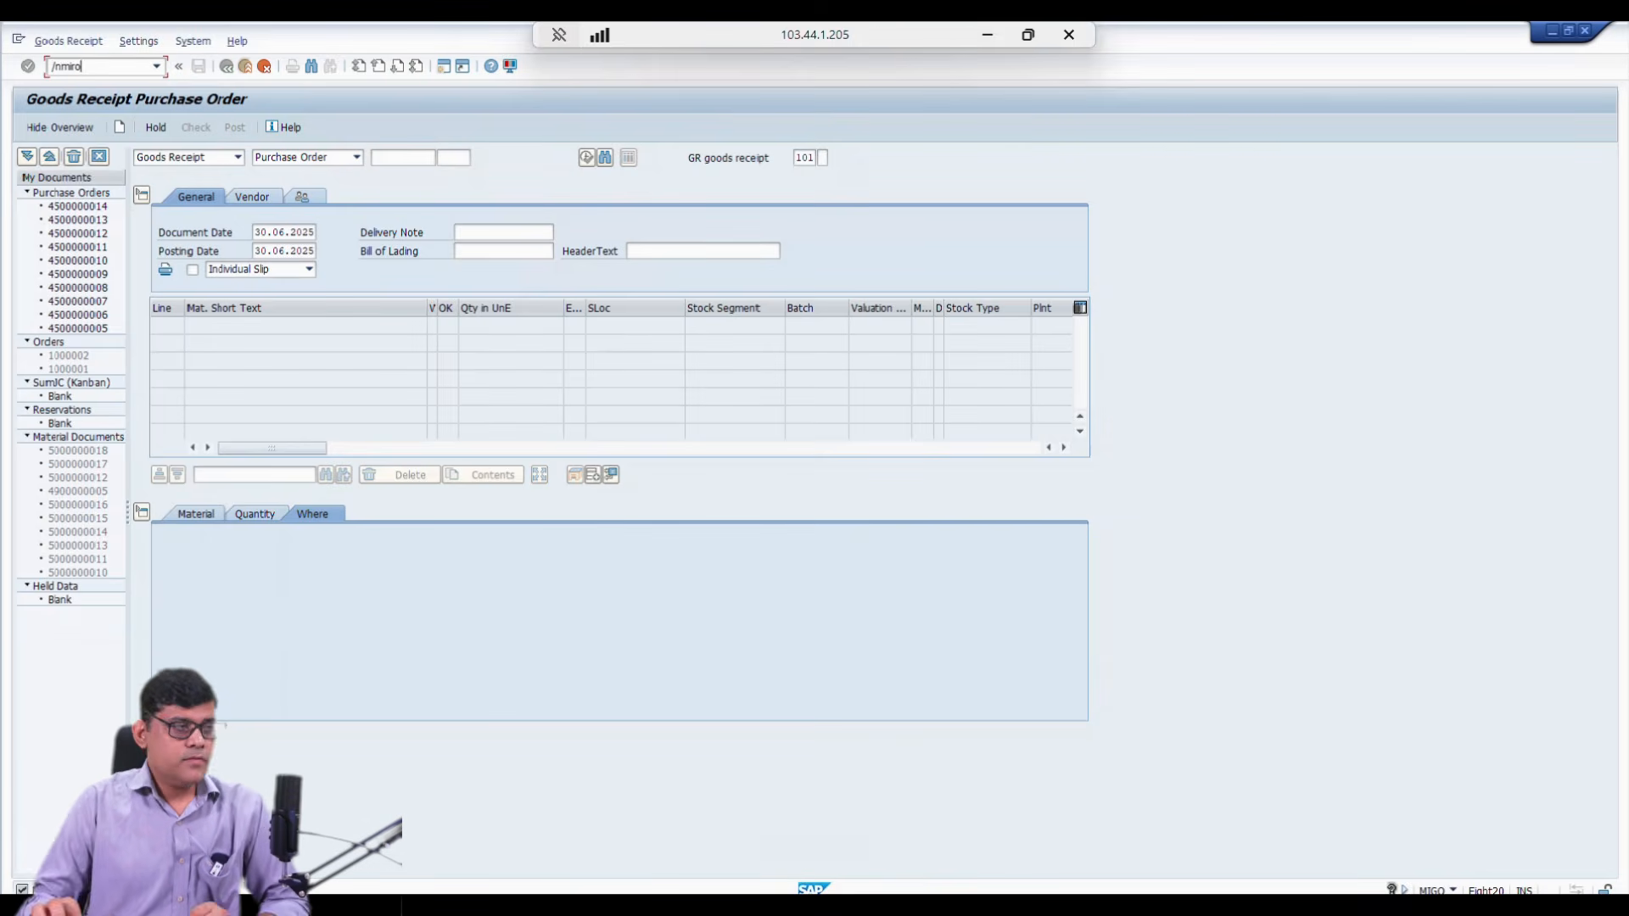
pyautogui.press('Return')
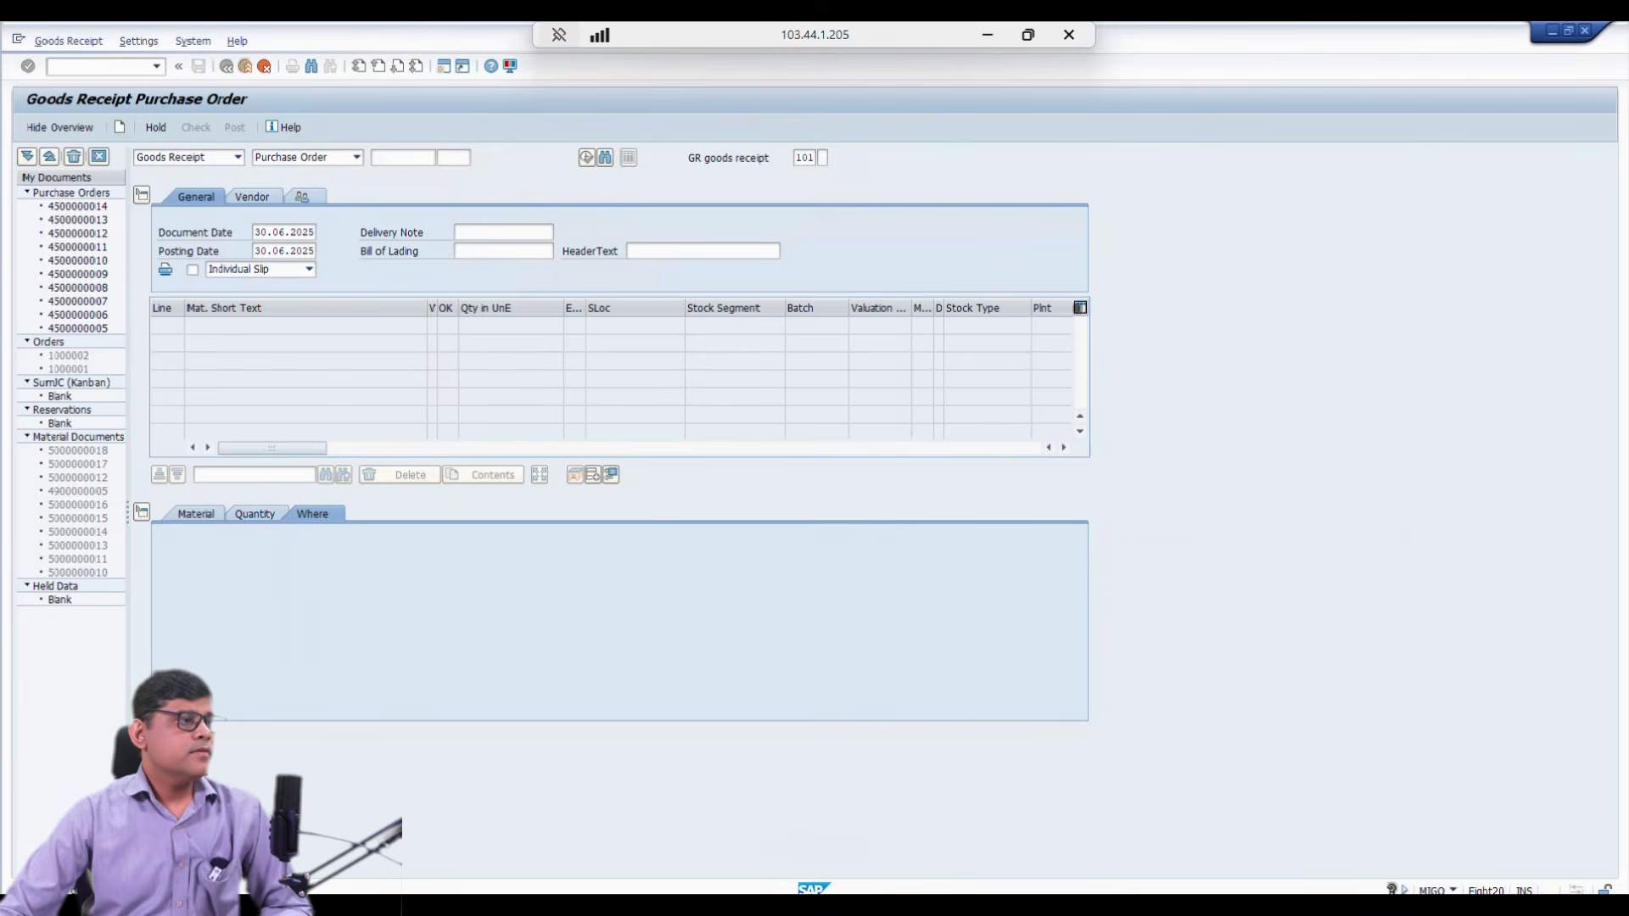
# Step: Enter the copied purchase order number as the invoice reference, set the invoice date to 30.06.2025 and enable tax calculation
pyautogui.click(349, 252)
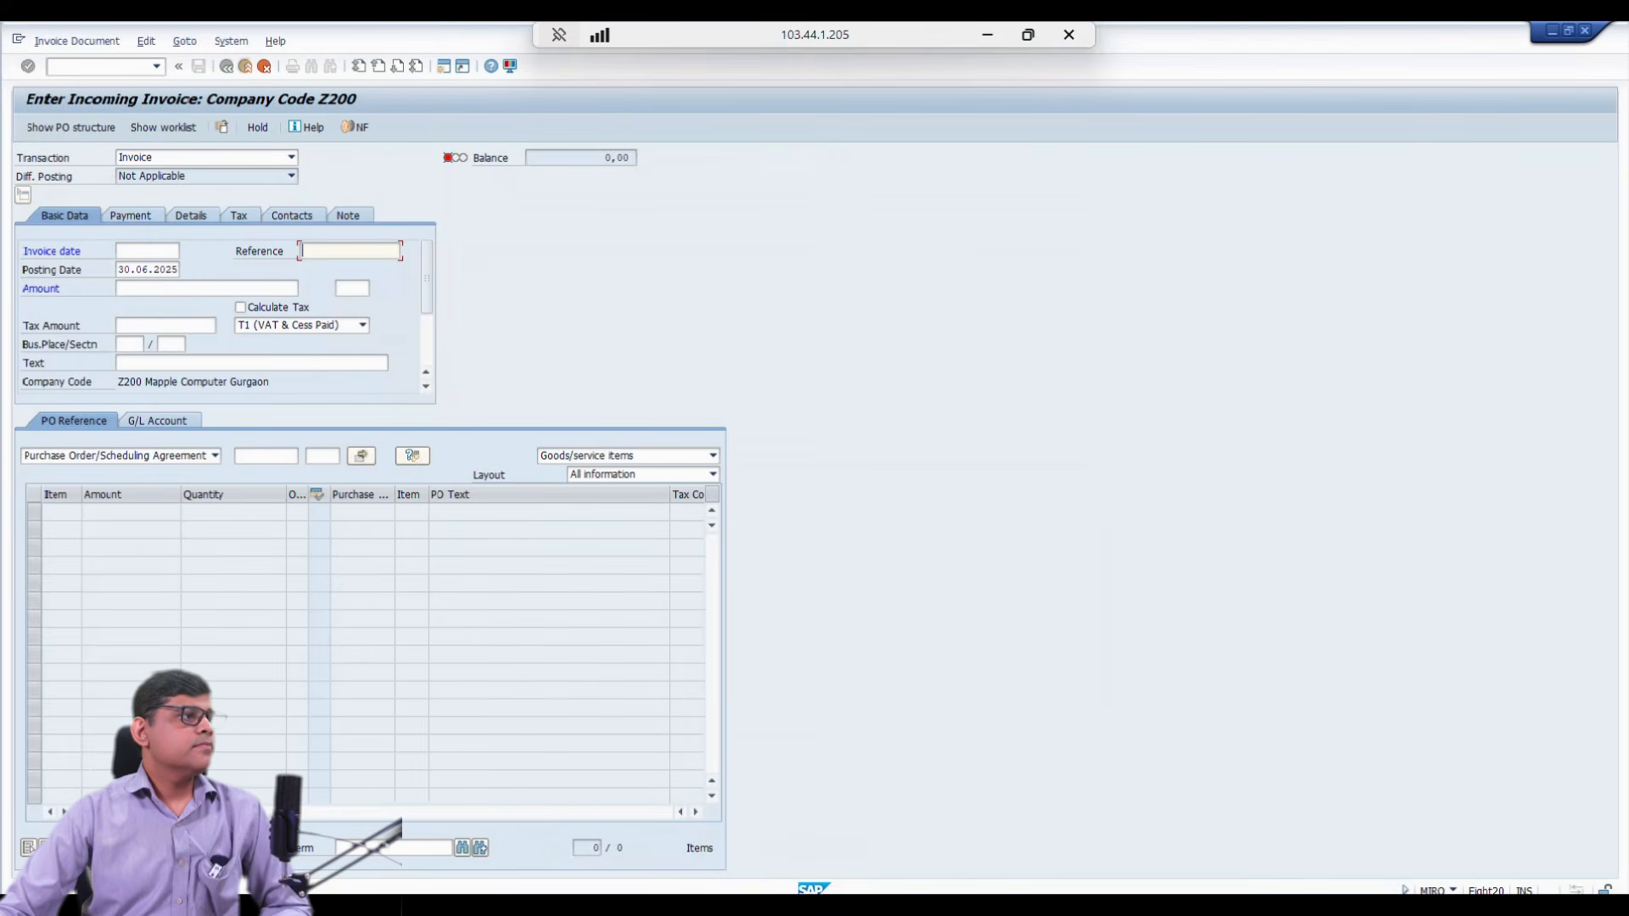
pyautogui.hotkey('ctrl', 'v')
pyautogui.click(147, 251)
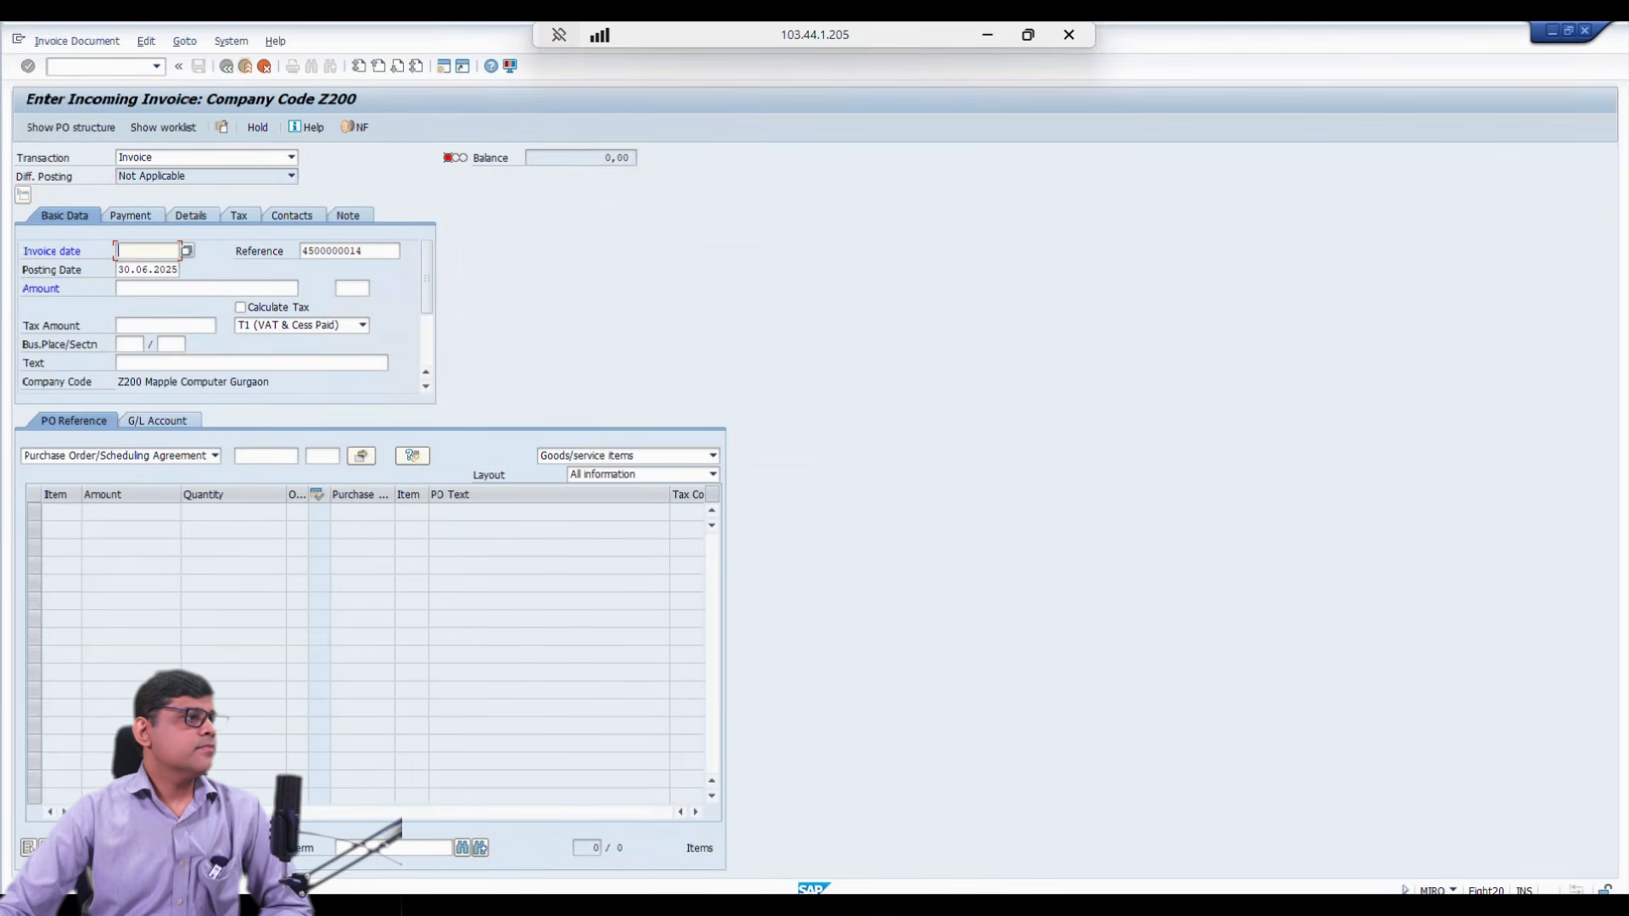
pyautogui.press('F4')
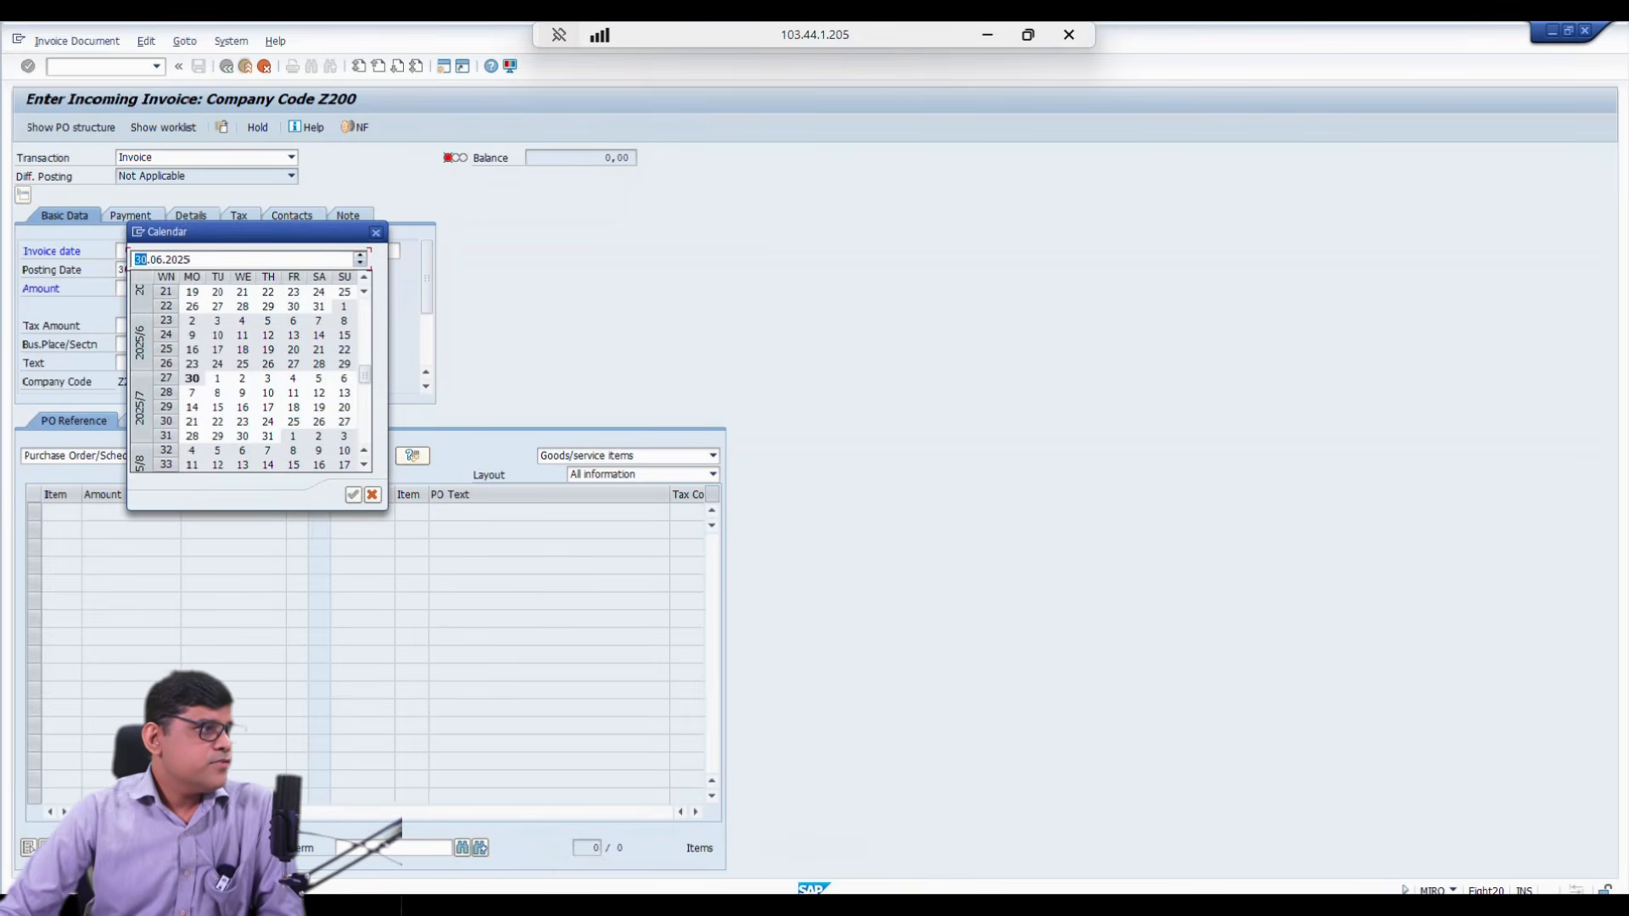
pyautogui.press('Return')
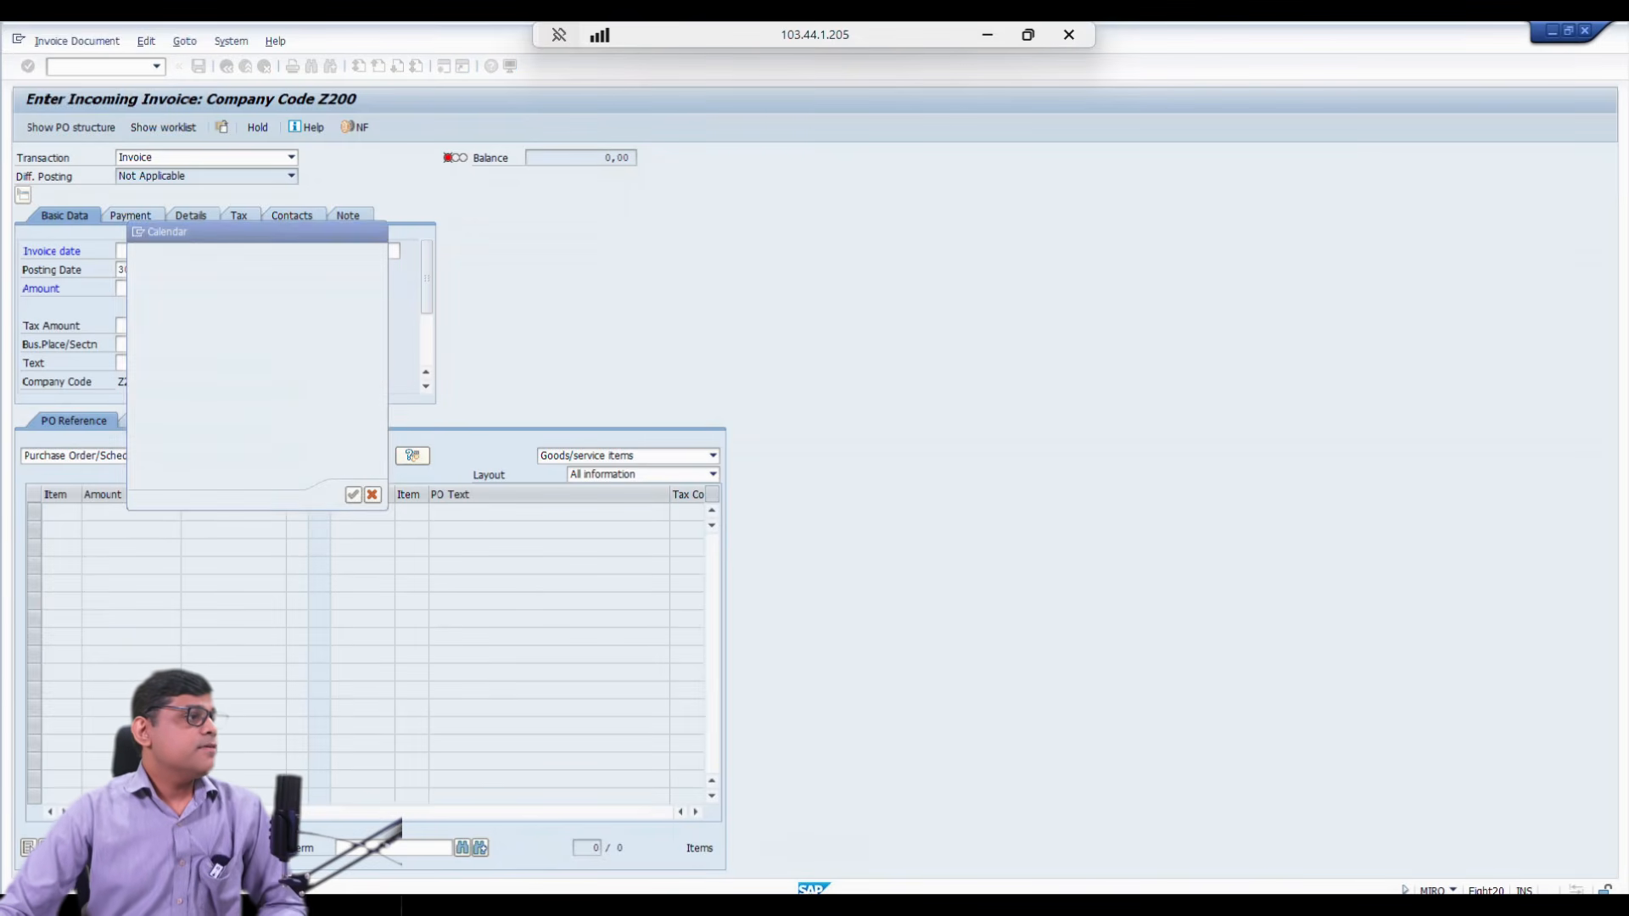
pyautogui.press('Return')
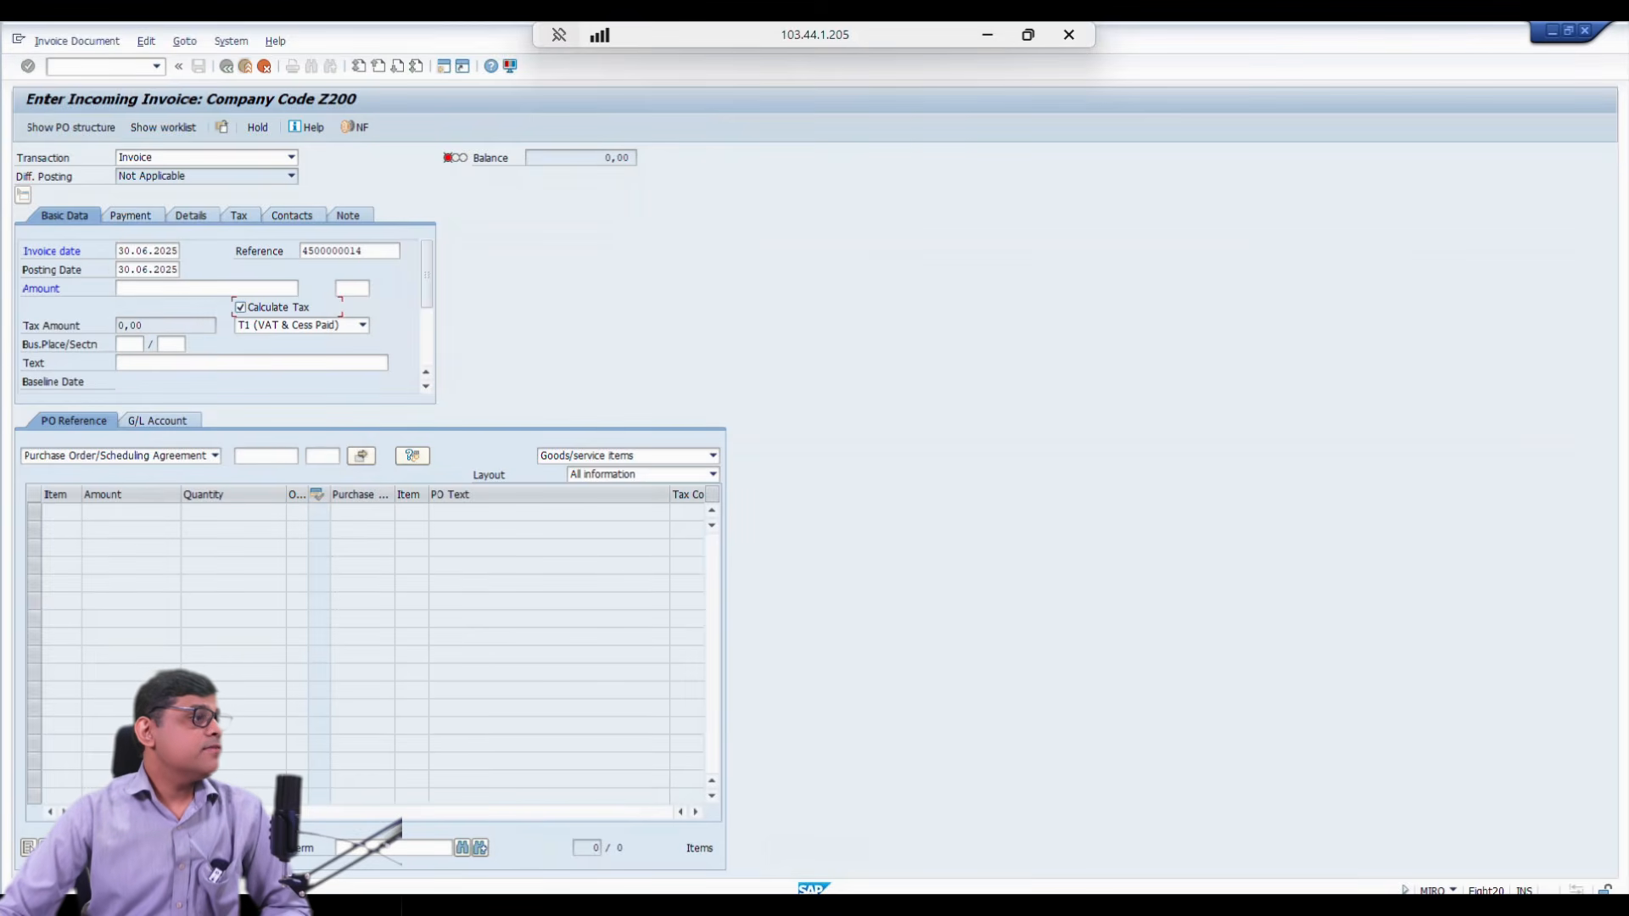
# Step: Set the business place of the invoice to Z201 from the list of possible values
pyautogui.click(140, 343)
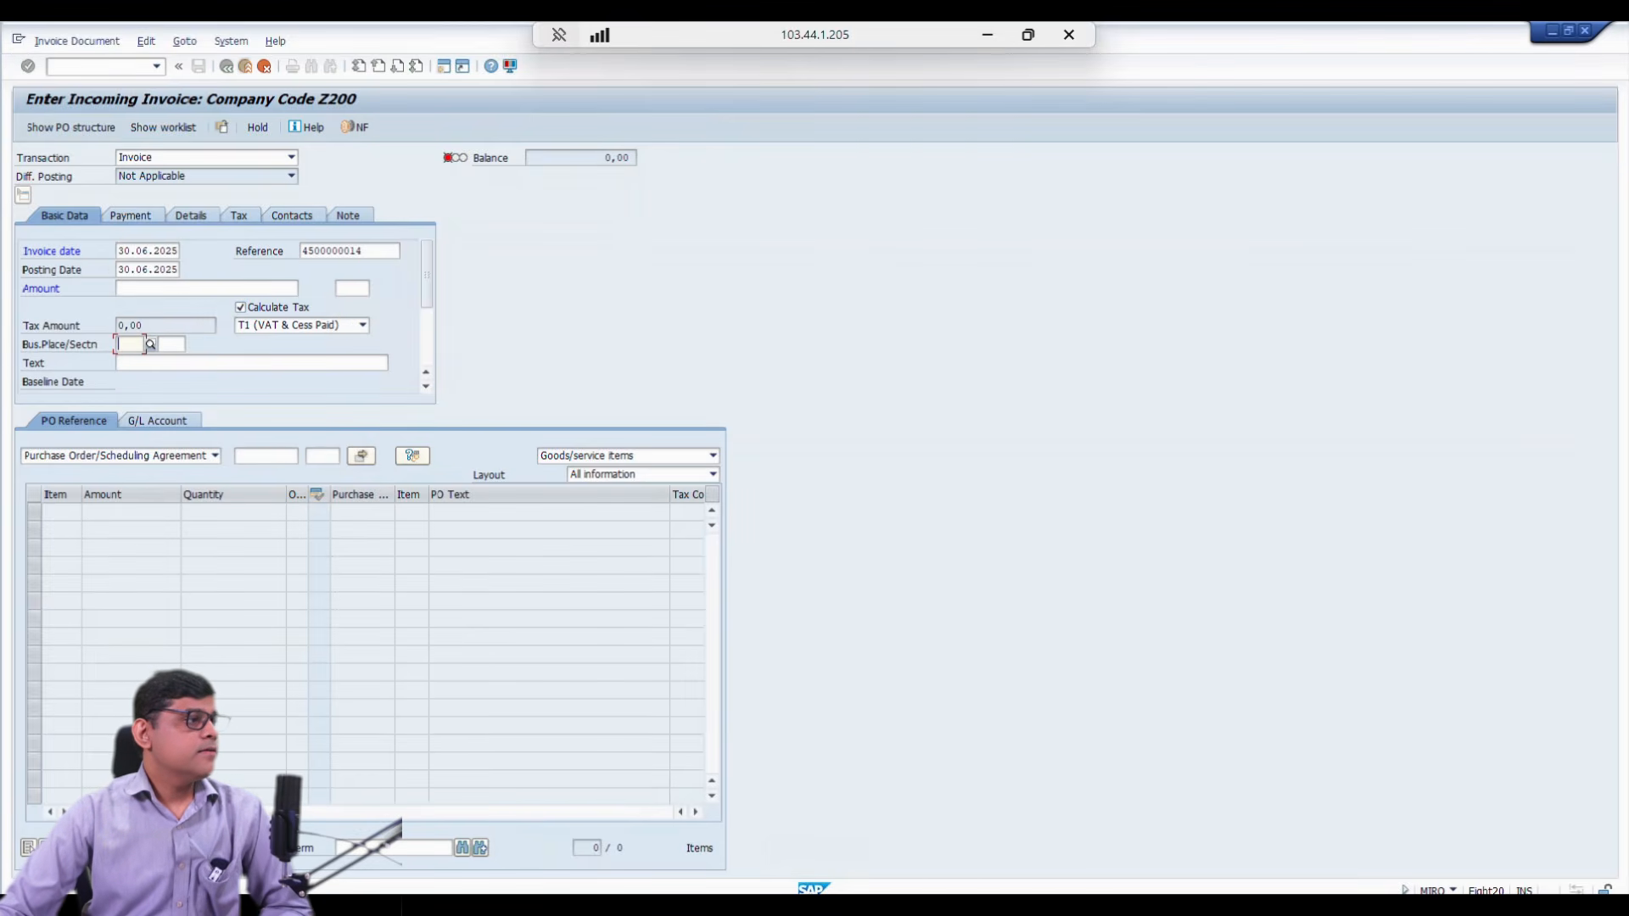
pyautogui.click(150, 344)
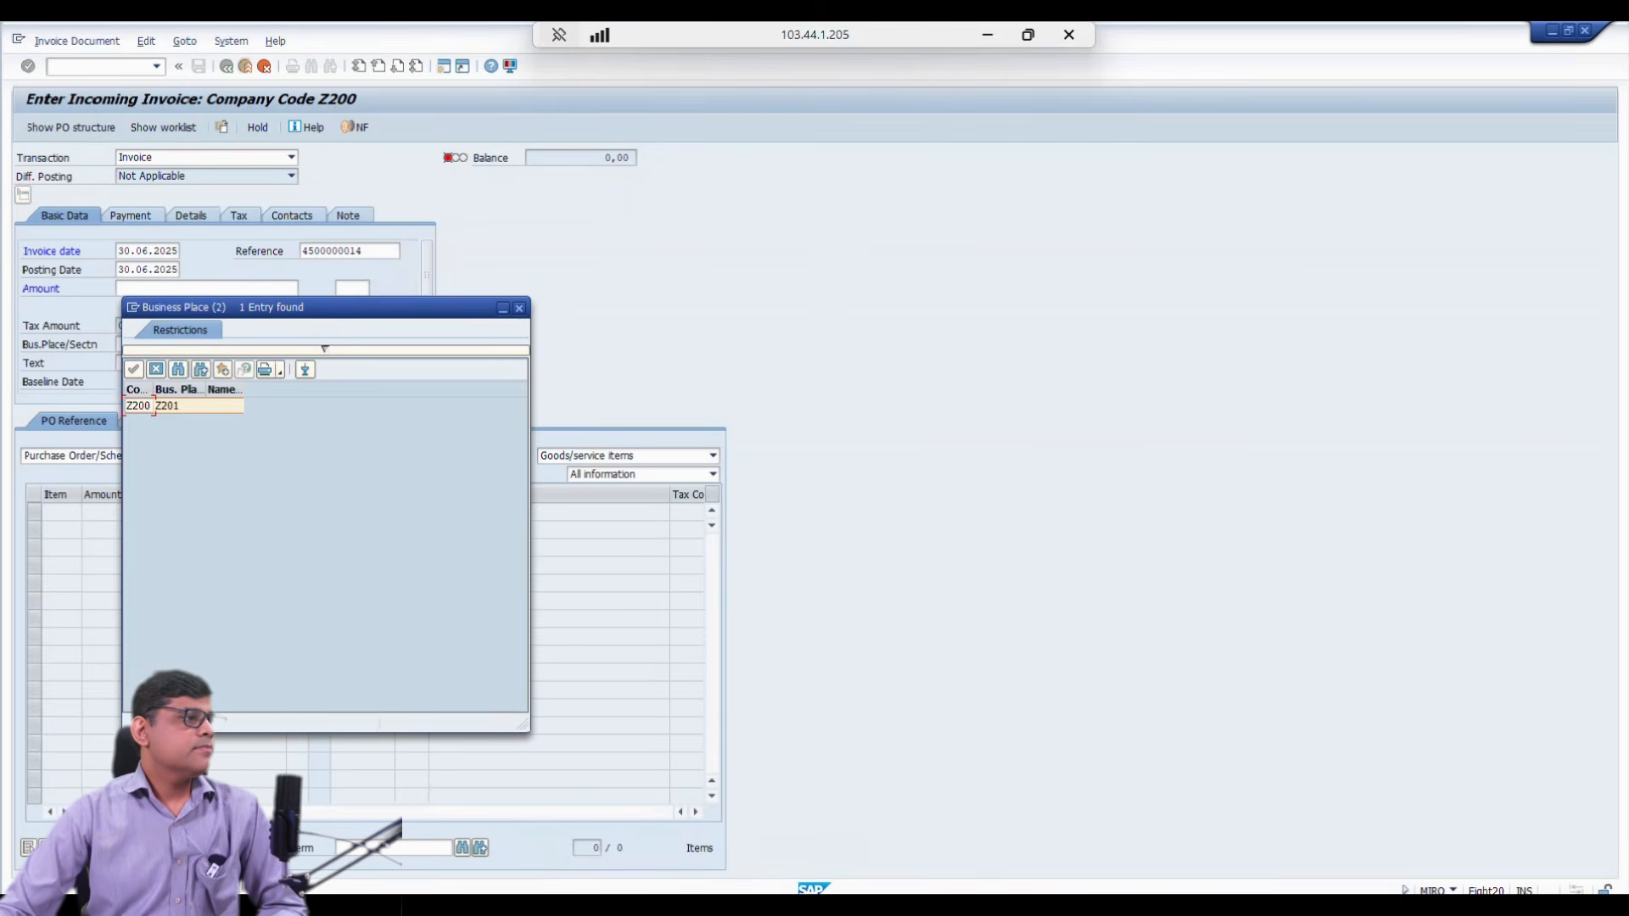
pyautogui.doubleClick(224, 406)
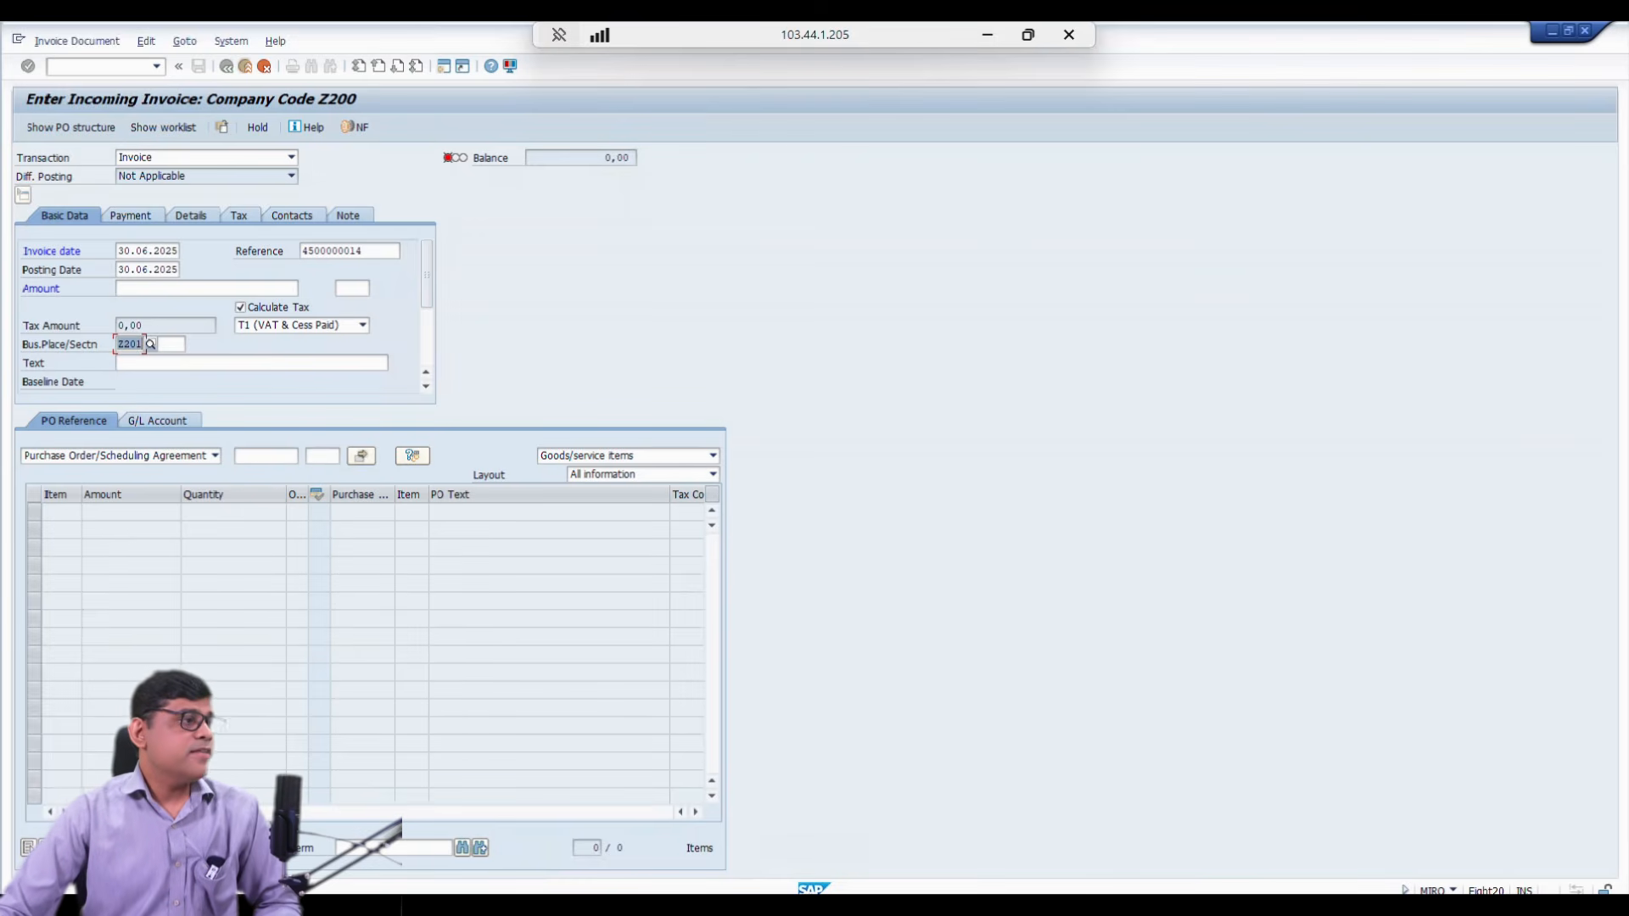
# Step: Load the item into the invoice by entering the copied purchase order number as the purchase order reference
pyautogui.click(264, 456)
pyautogui.hotkey('ctrl', 'v')
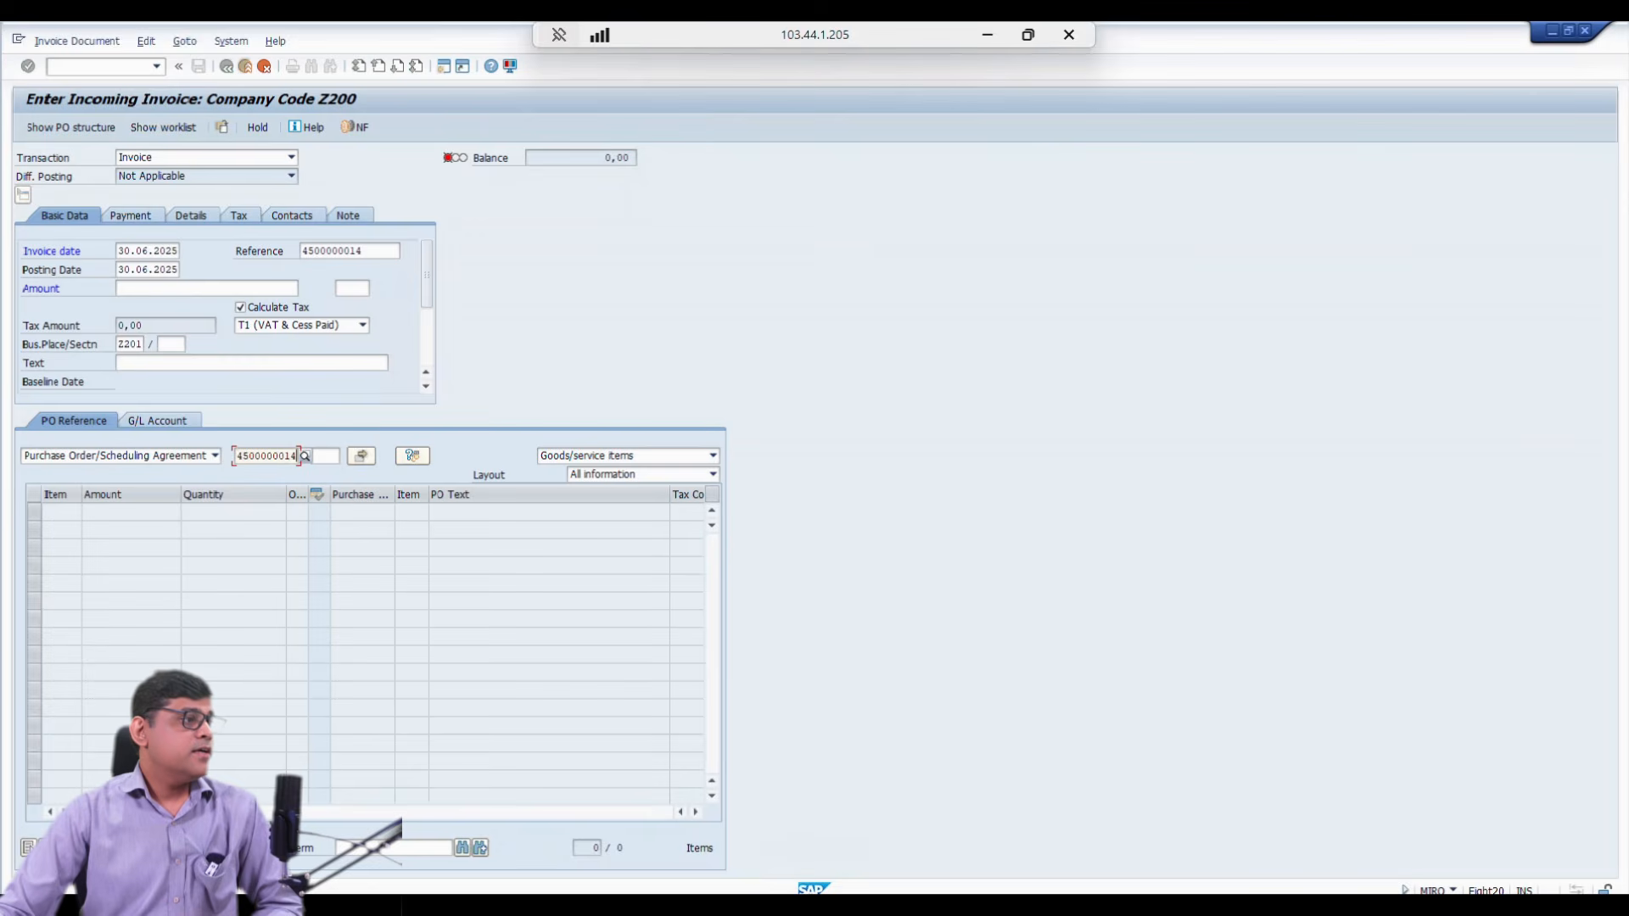
pyautogui.press('Return')
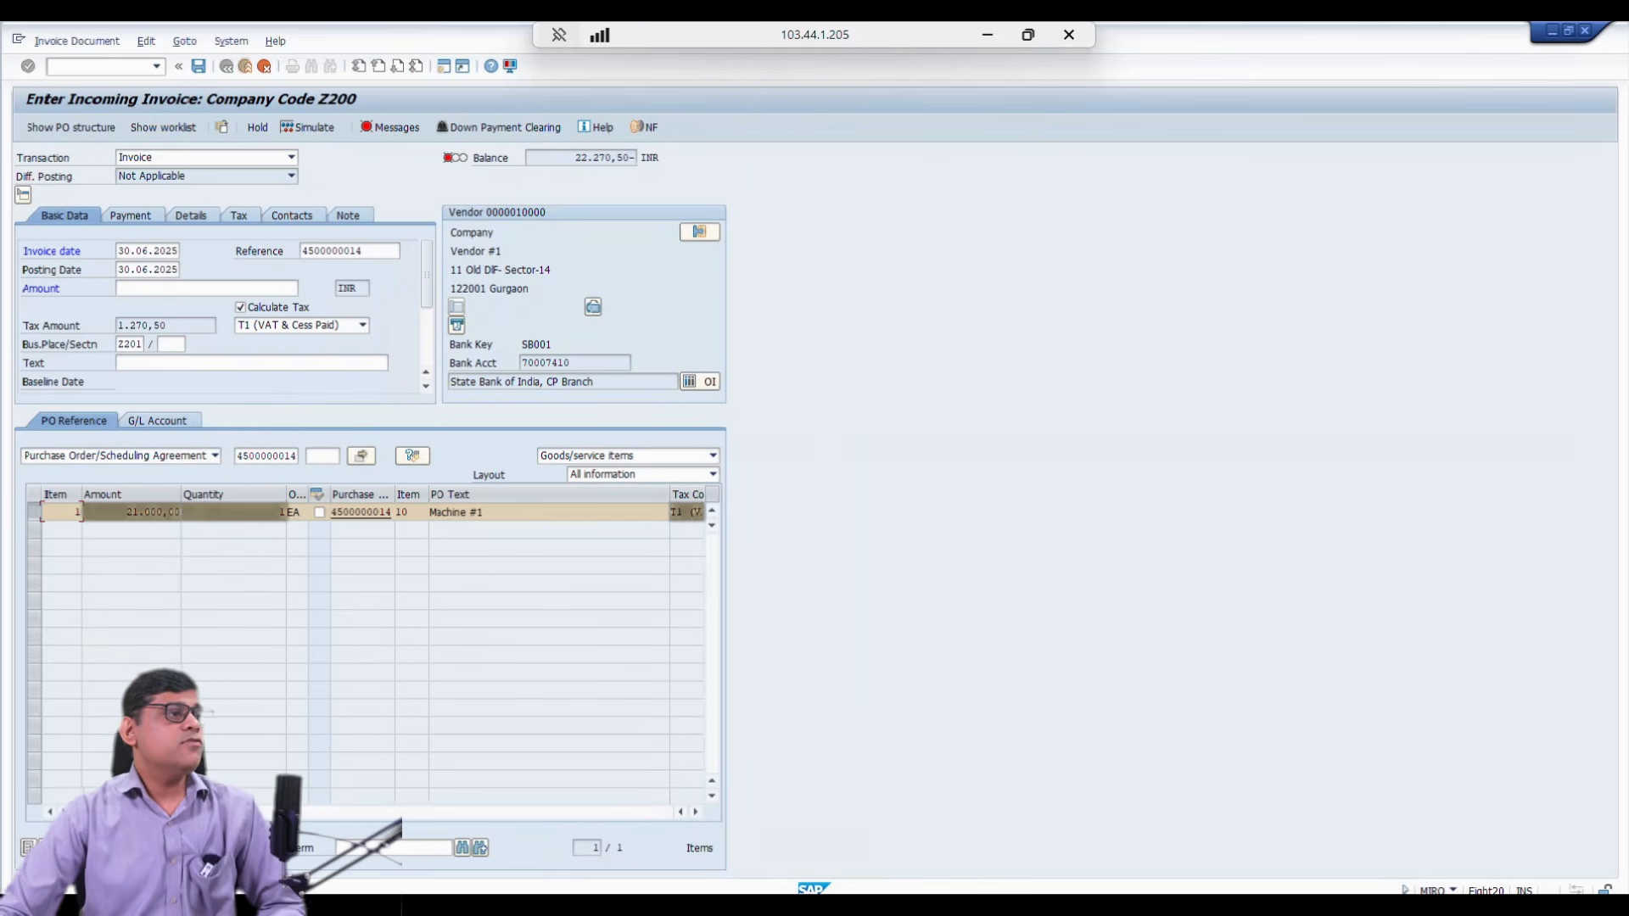
# Step: Enter 22270,50 INR as the gross amount of the incoming invoice
pyautogui.click(191, 288)
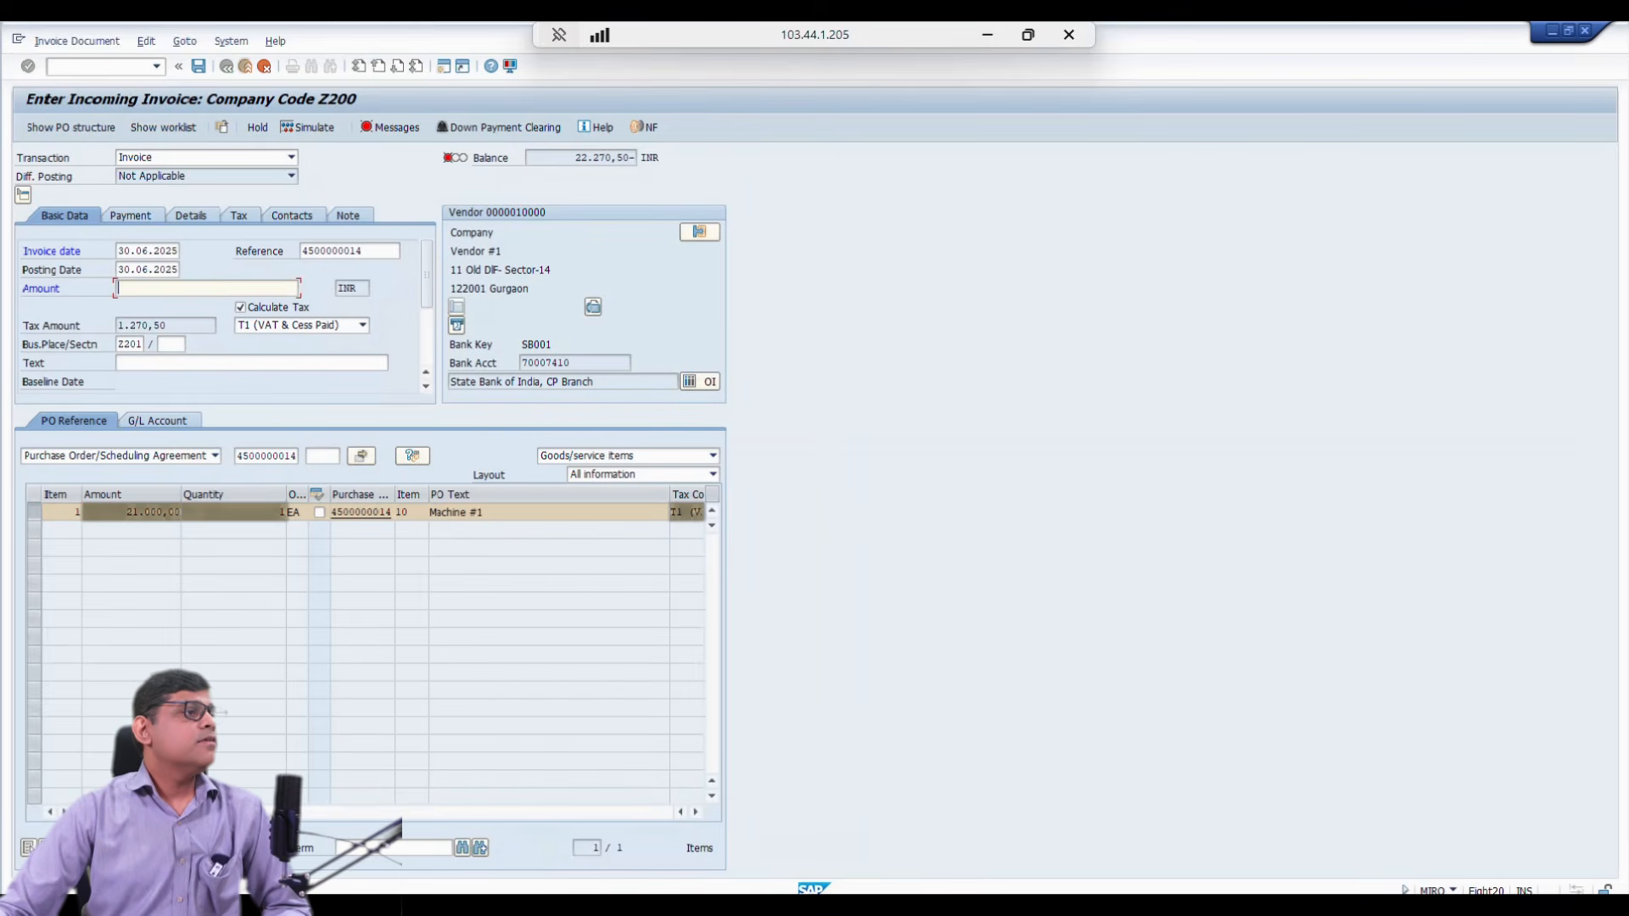
pyautogui.write('22')
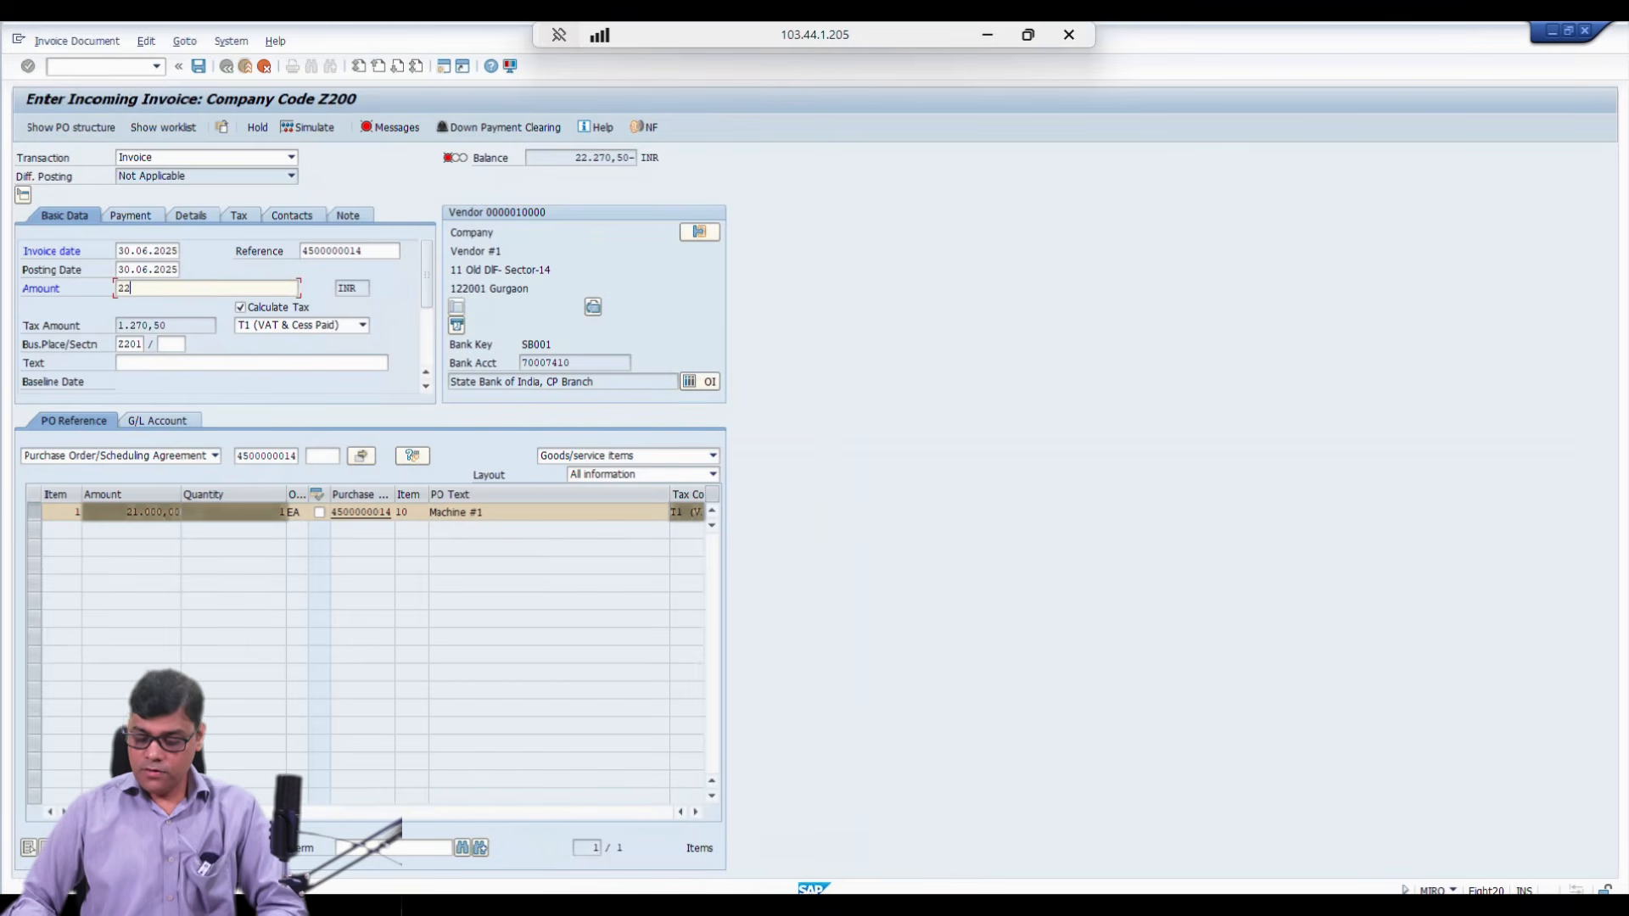
pyautogui.write('270')
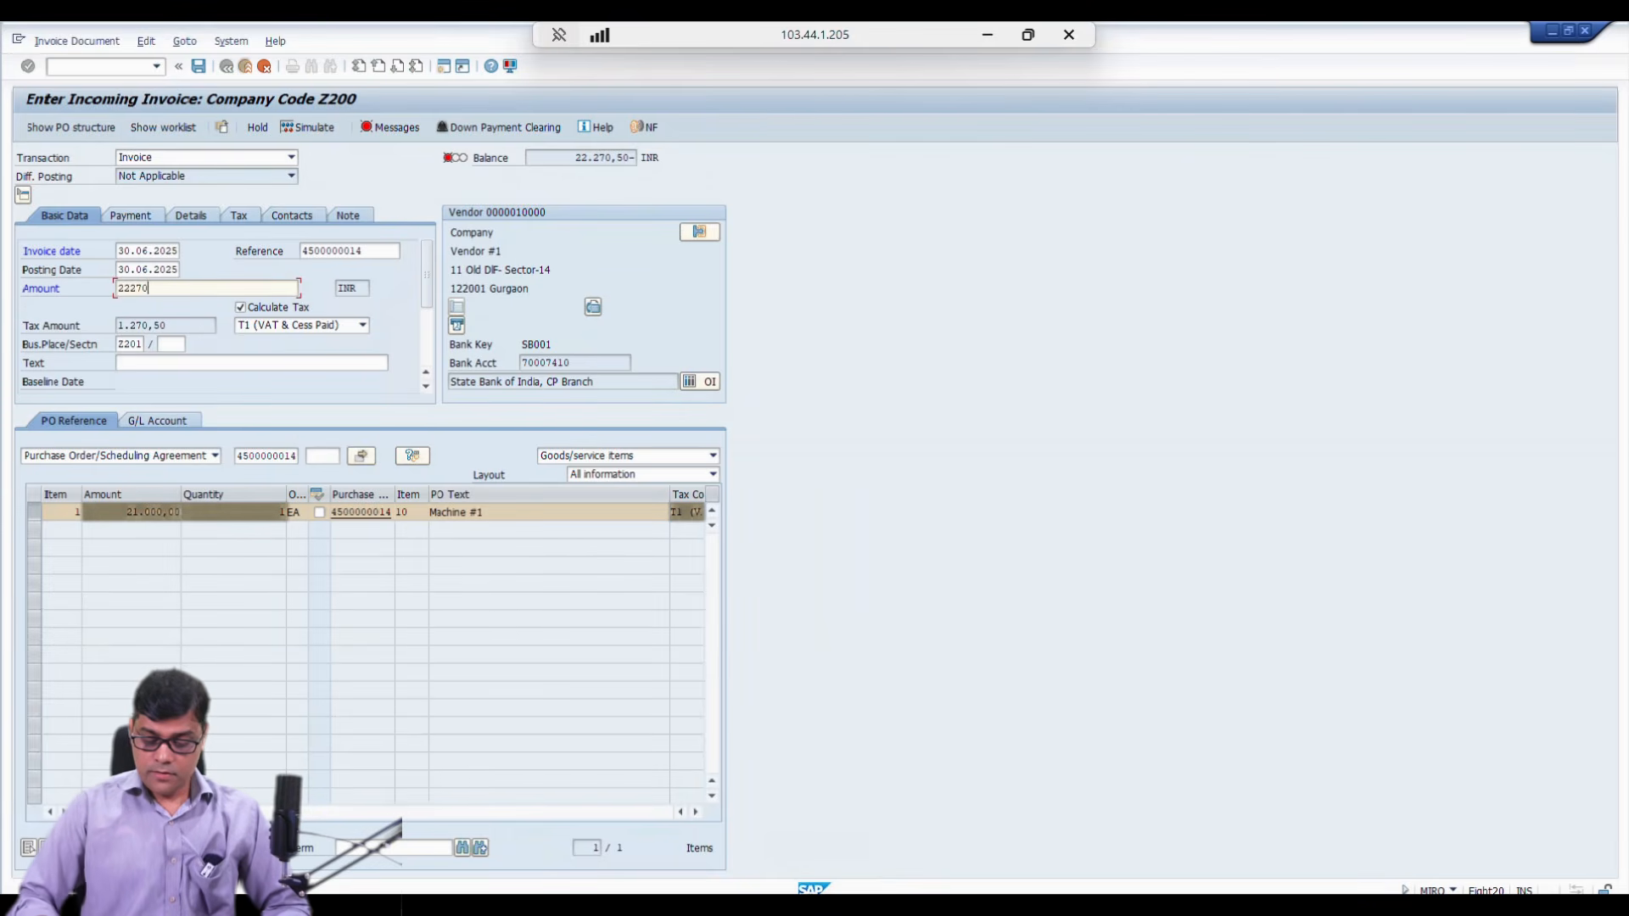
pyautogui.write(',50')
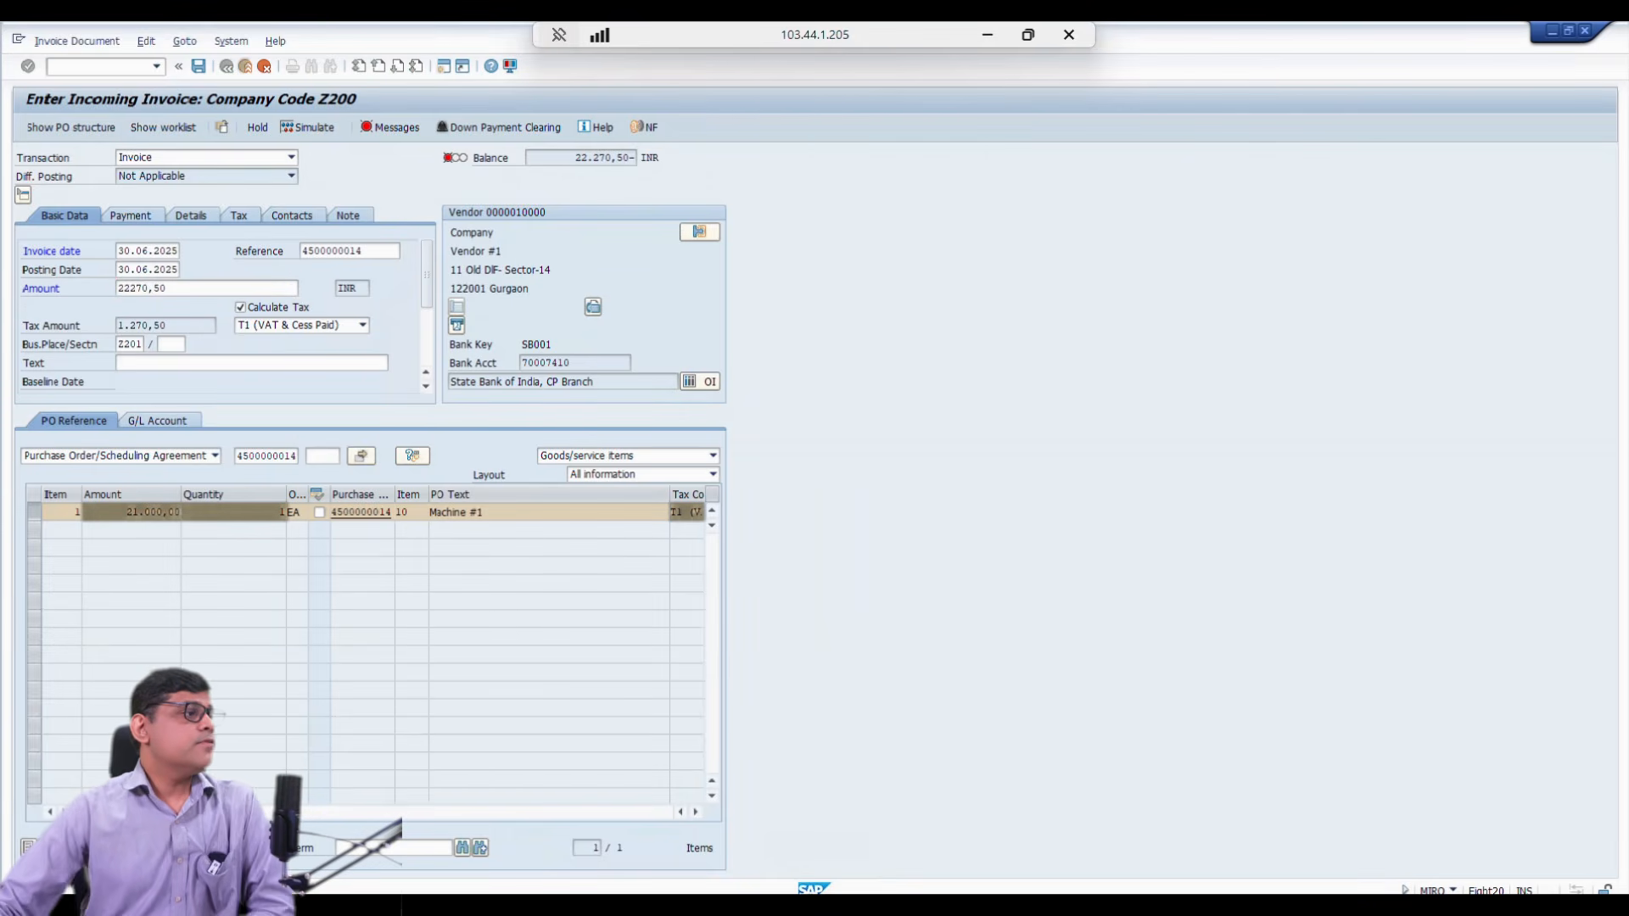
pyautogui.press('Return')
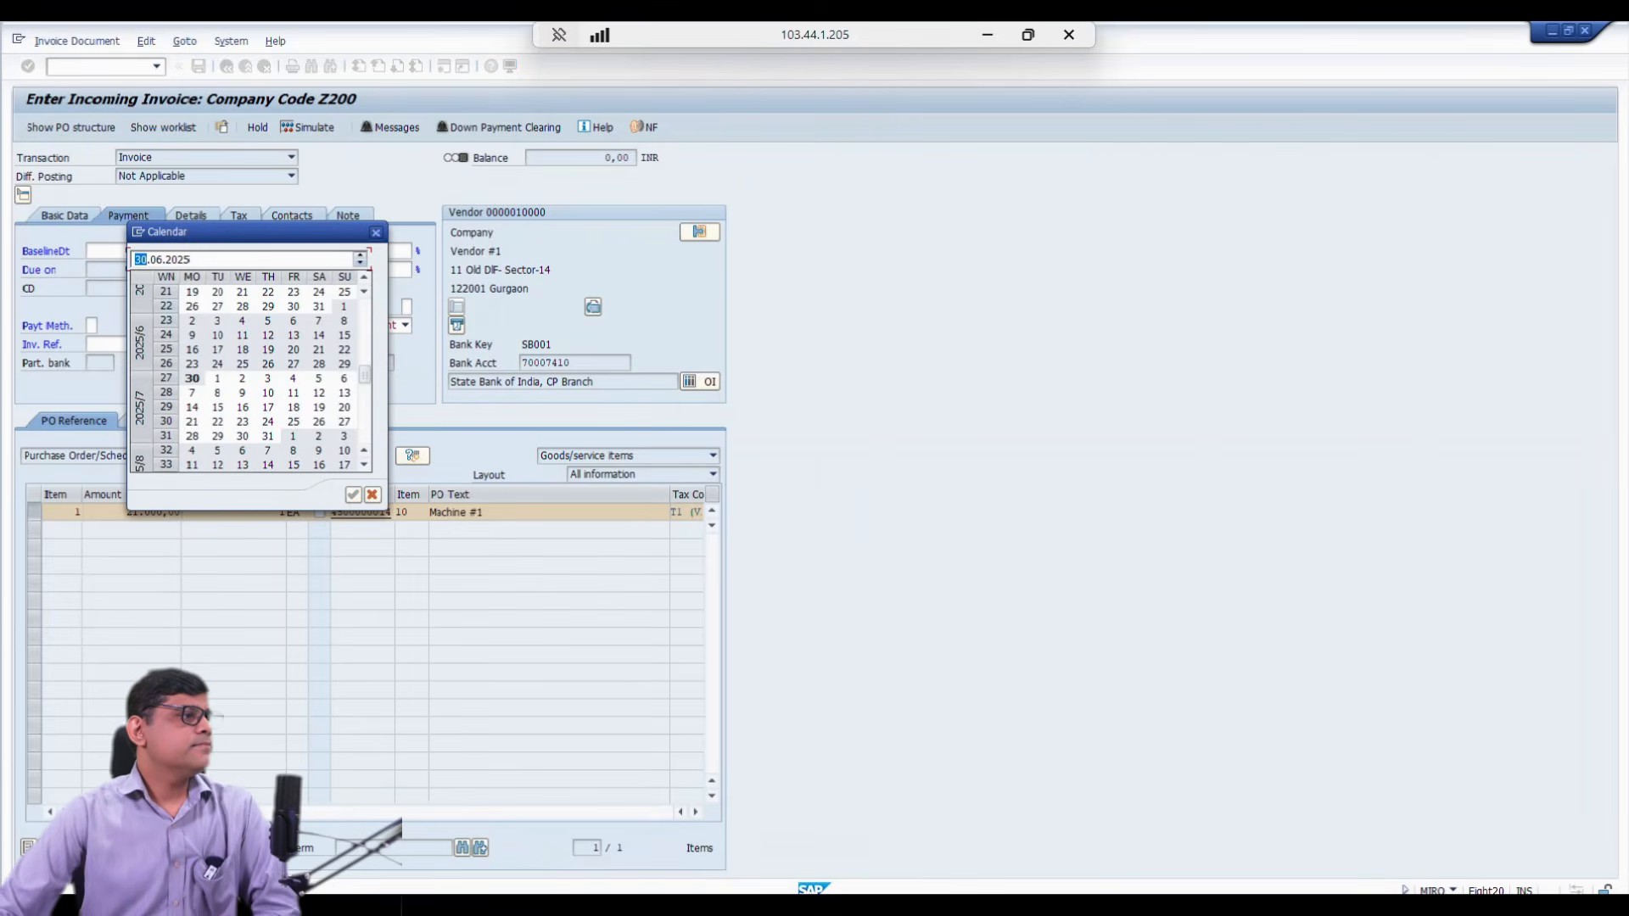
# Step: Set the payment baseline date to 30.06.2025 and post the invoice without clearing the down payment
pyautogui.press('Return')
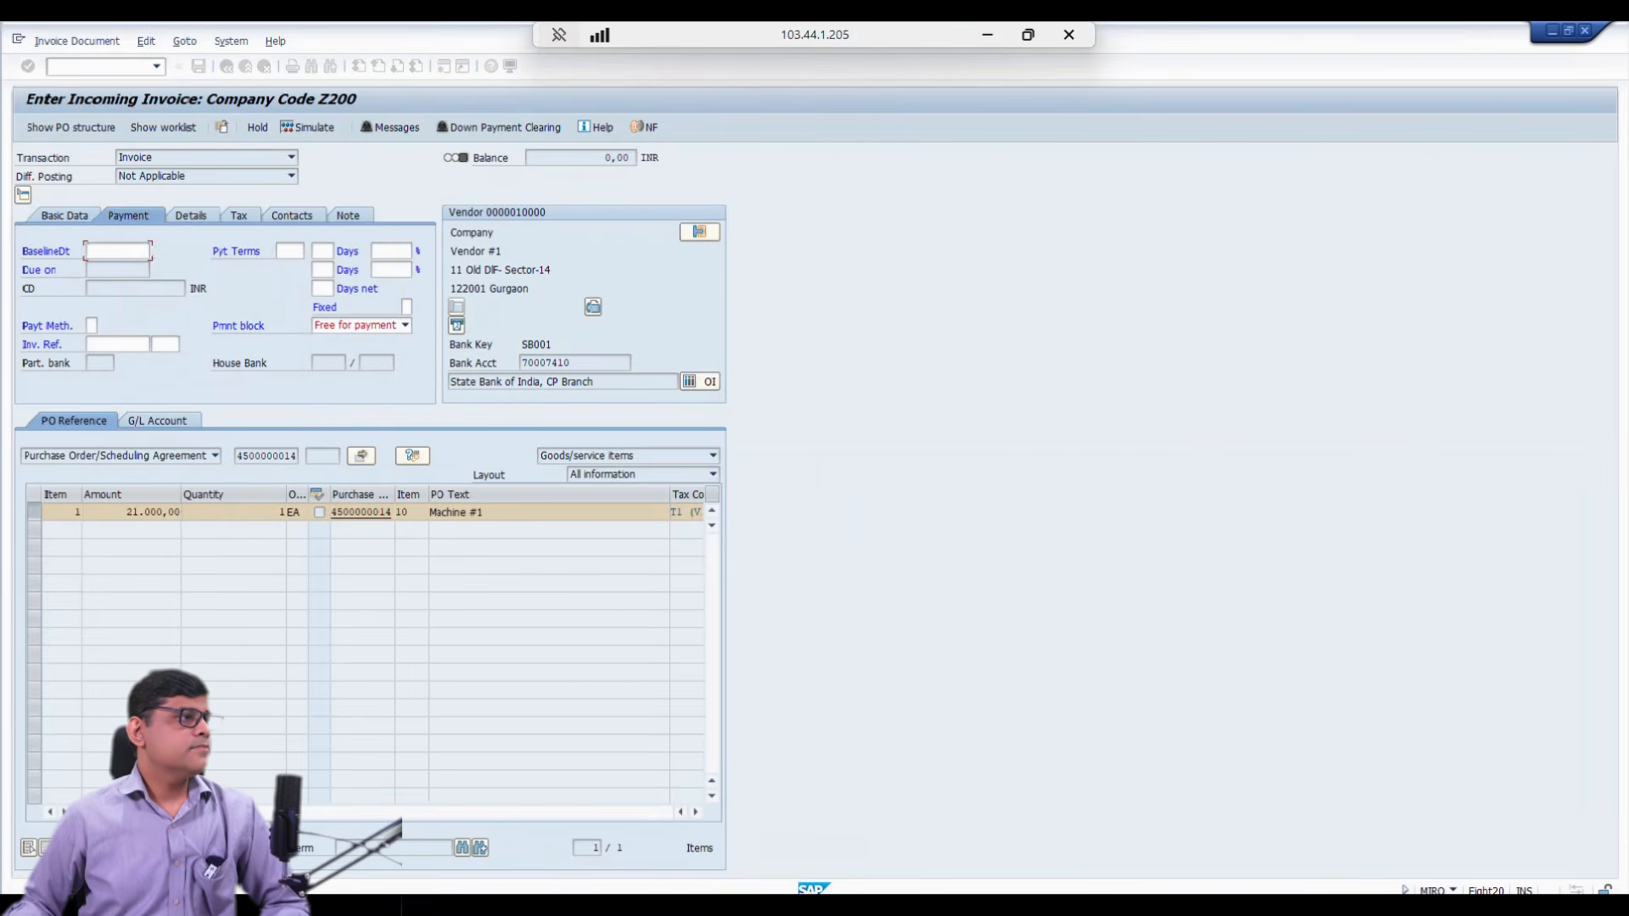
pyautogui.press('Return')
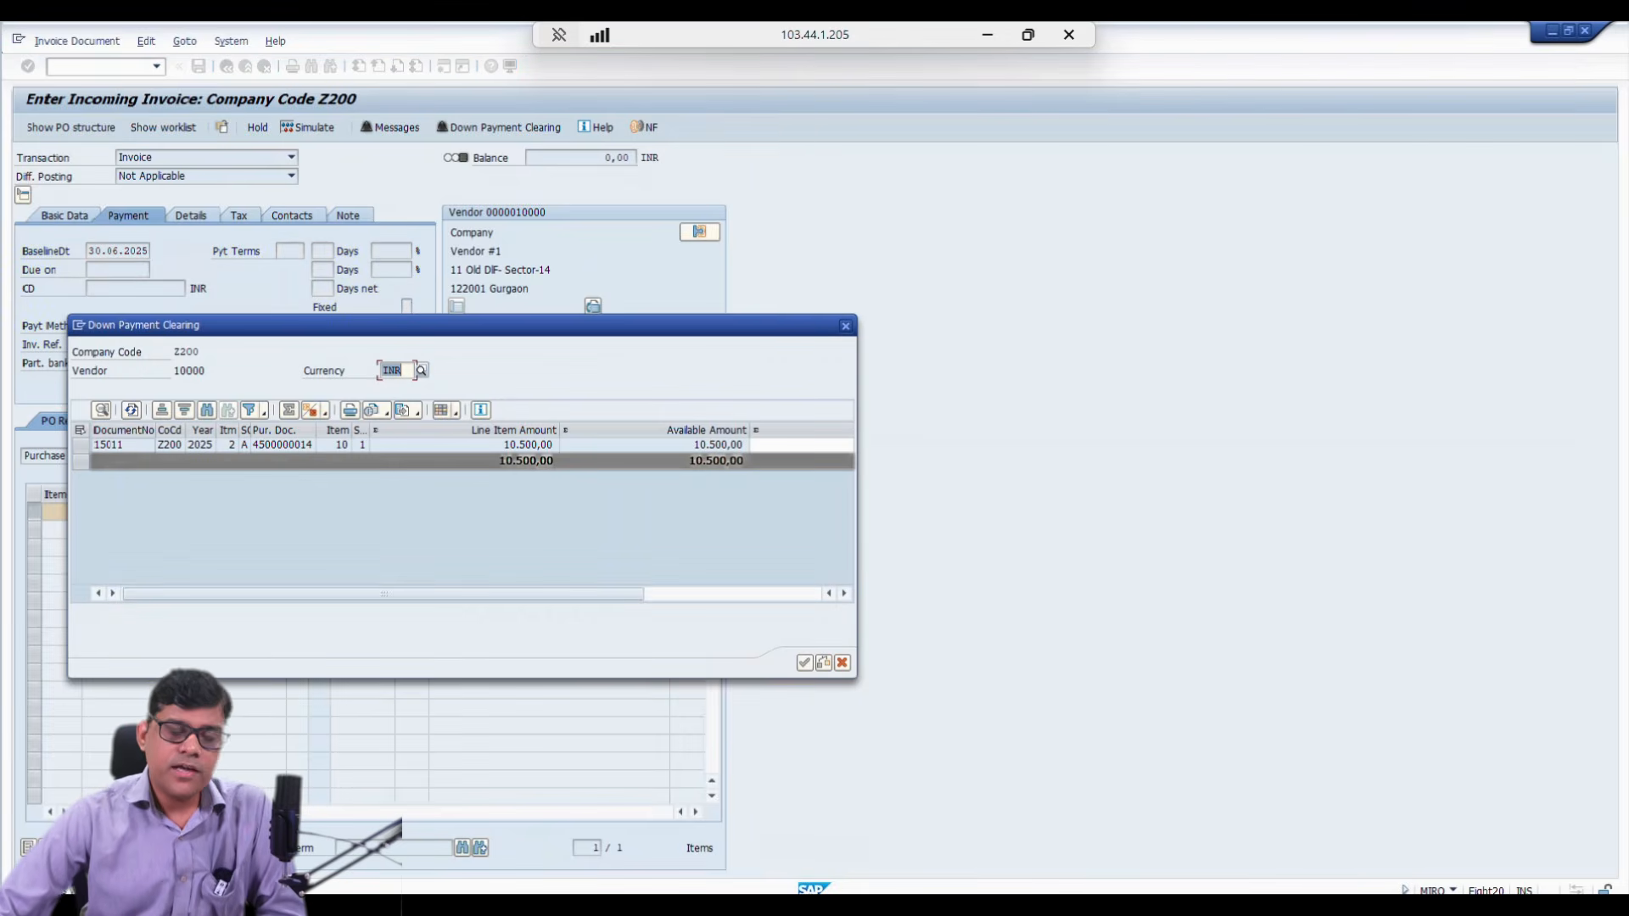
pyautogui.press('Return')
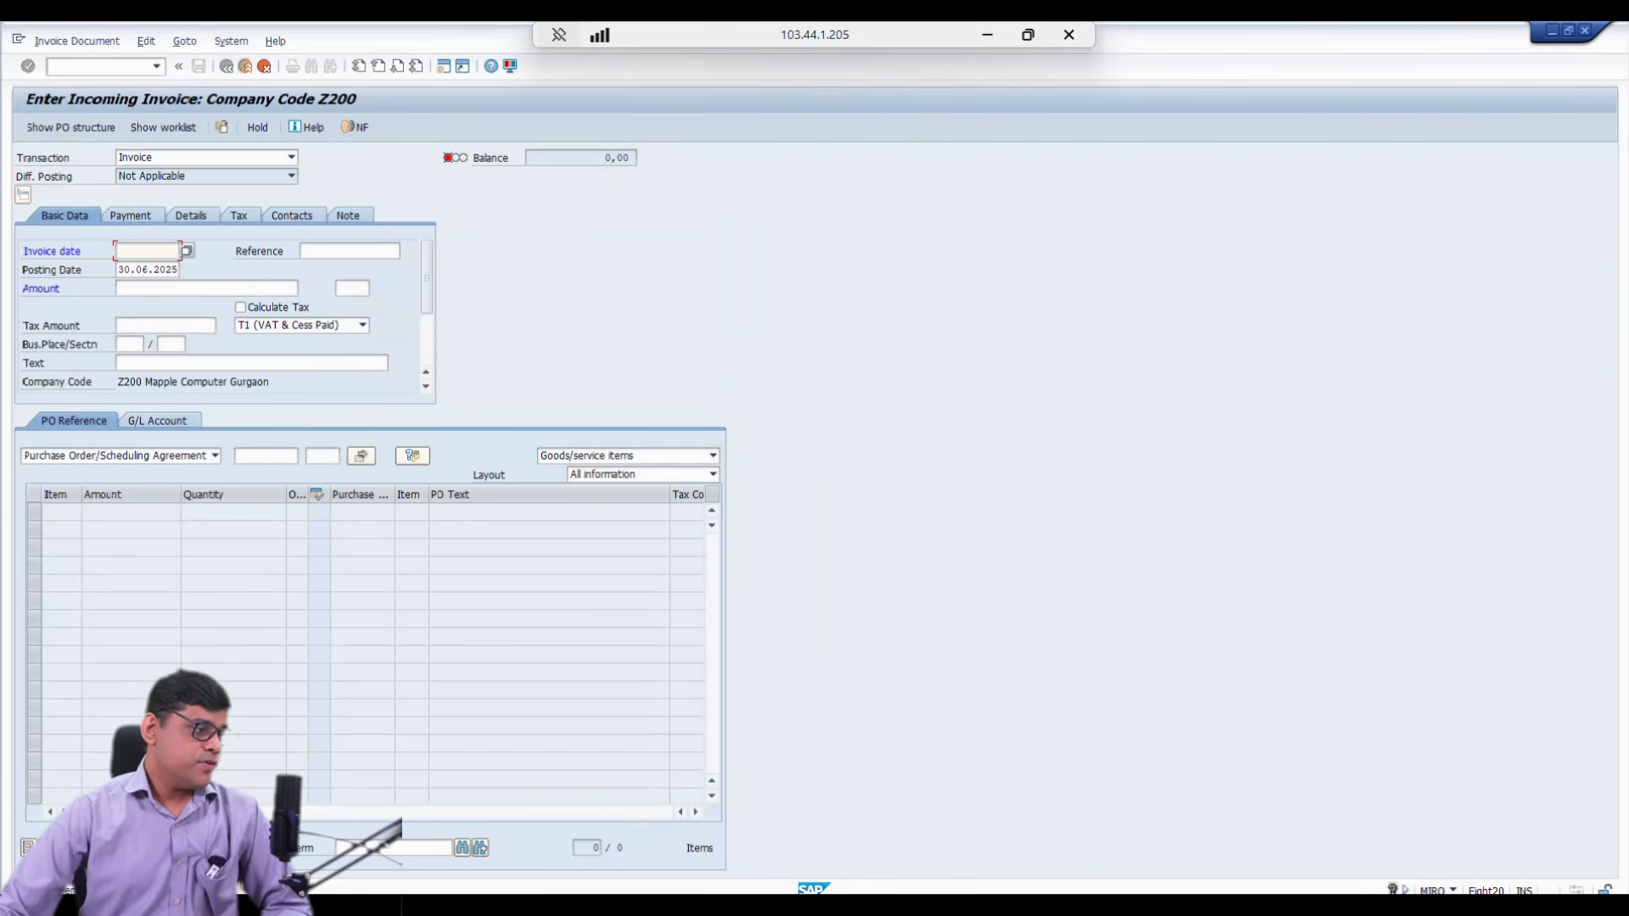
# Step: Switch to the Asset Explorer session and refresh asset 2002 to review its planned values and transactions
pyautogui.click(432, 906)
pyautogui.click(616, 844)
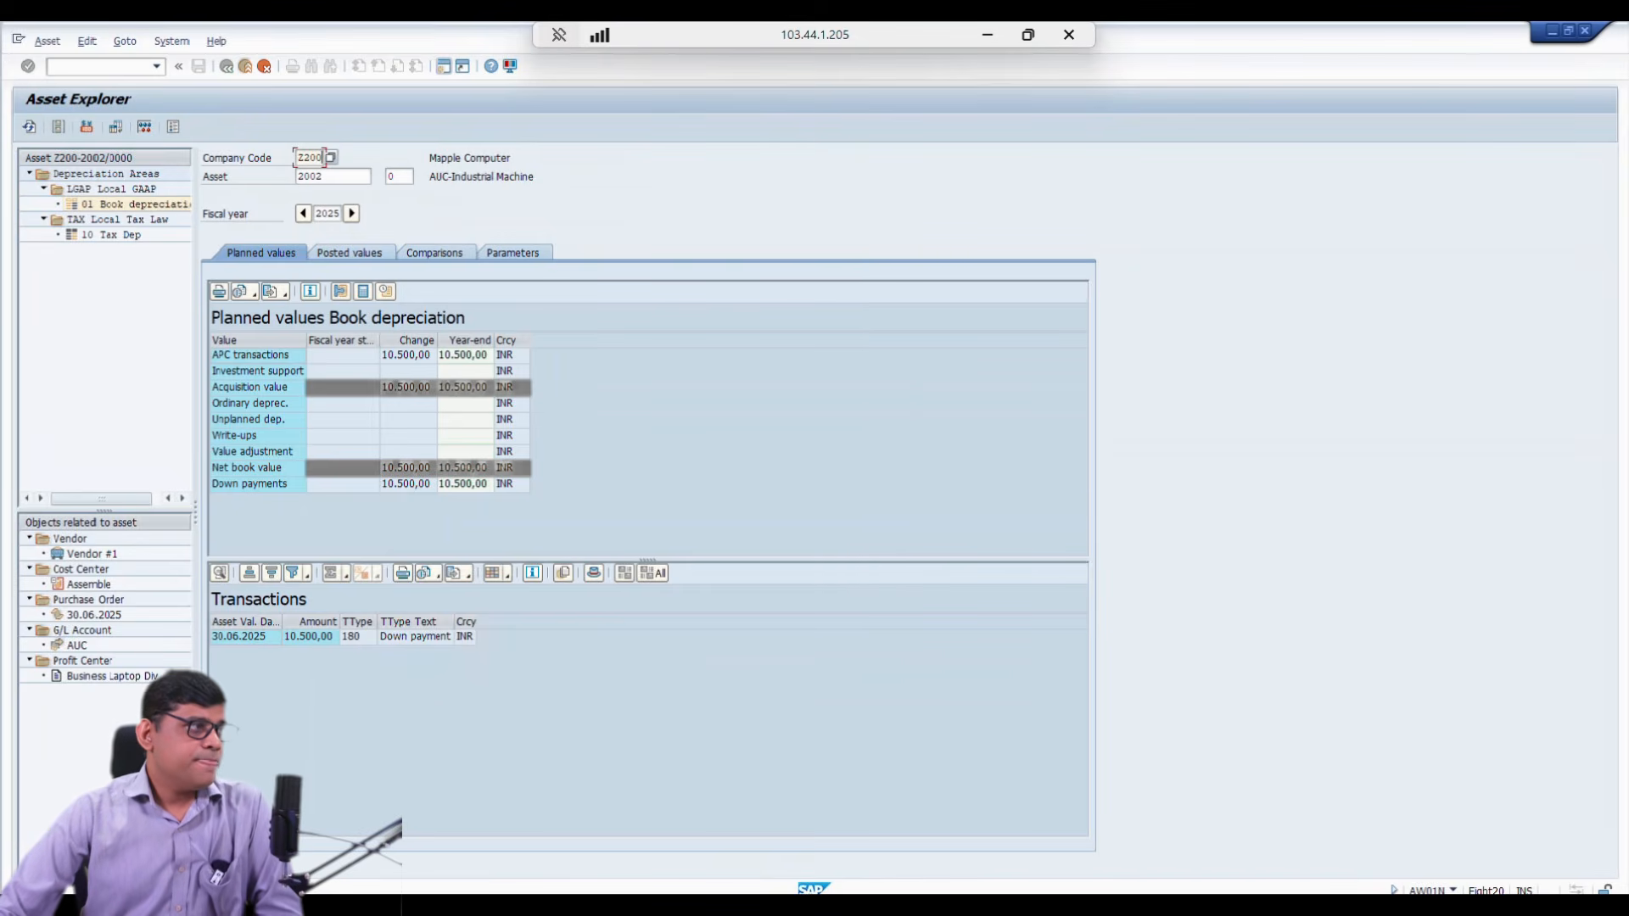
pyautogui.click(28, 127)
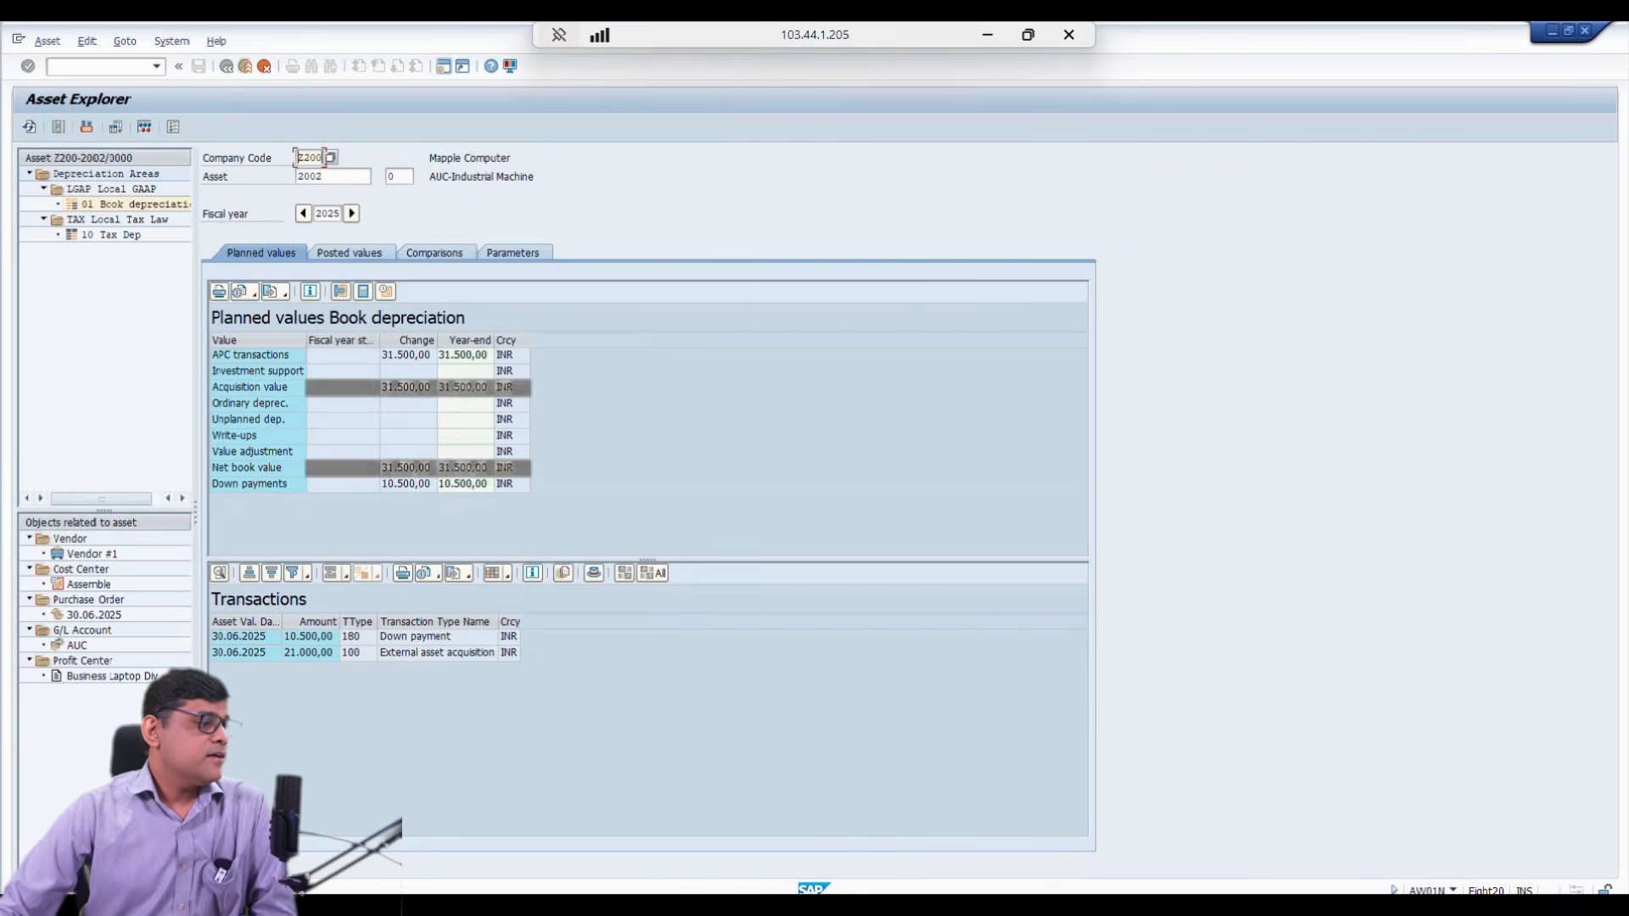
# Step: Switch to the vendor line item display, refresh it and examine the amount of the posted invoice
pyautogui.click(800, 835)
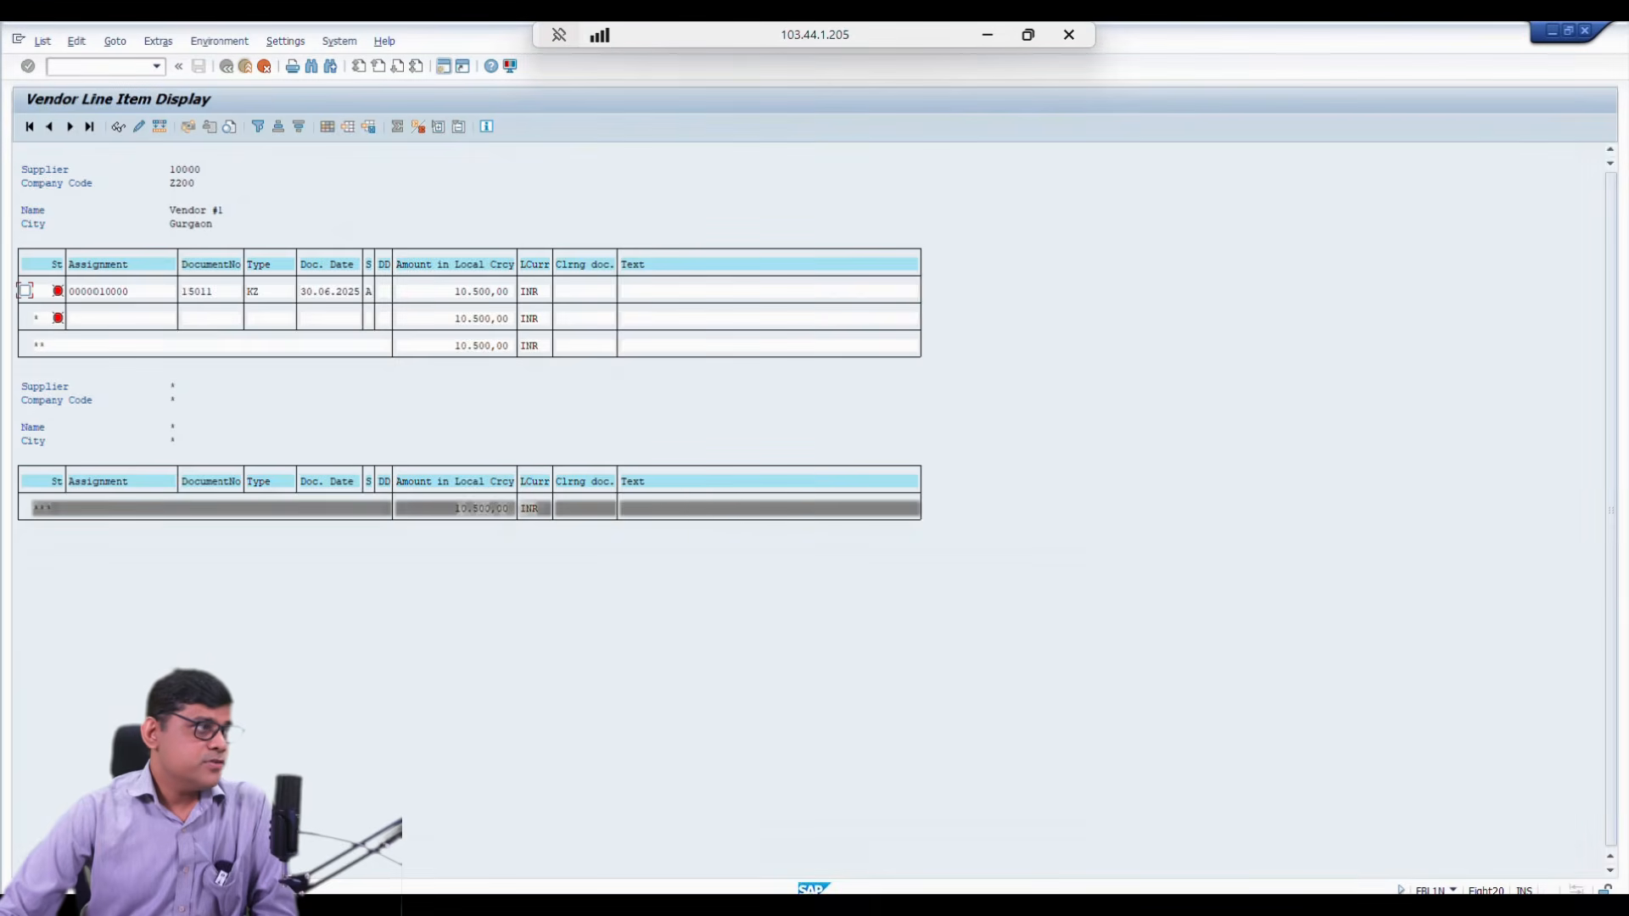
pyautogui.click(42, 41)
pyautogui.click(68, 81)
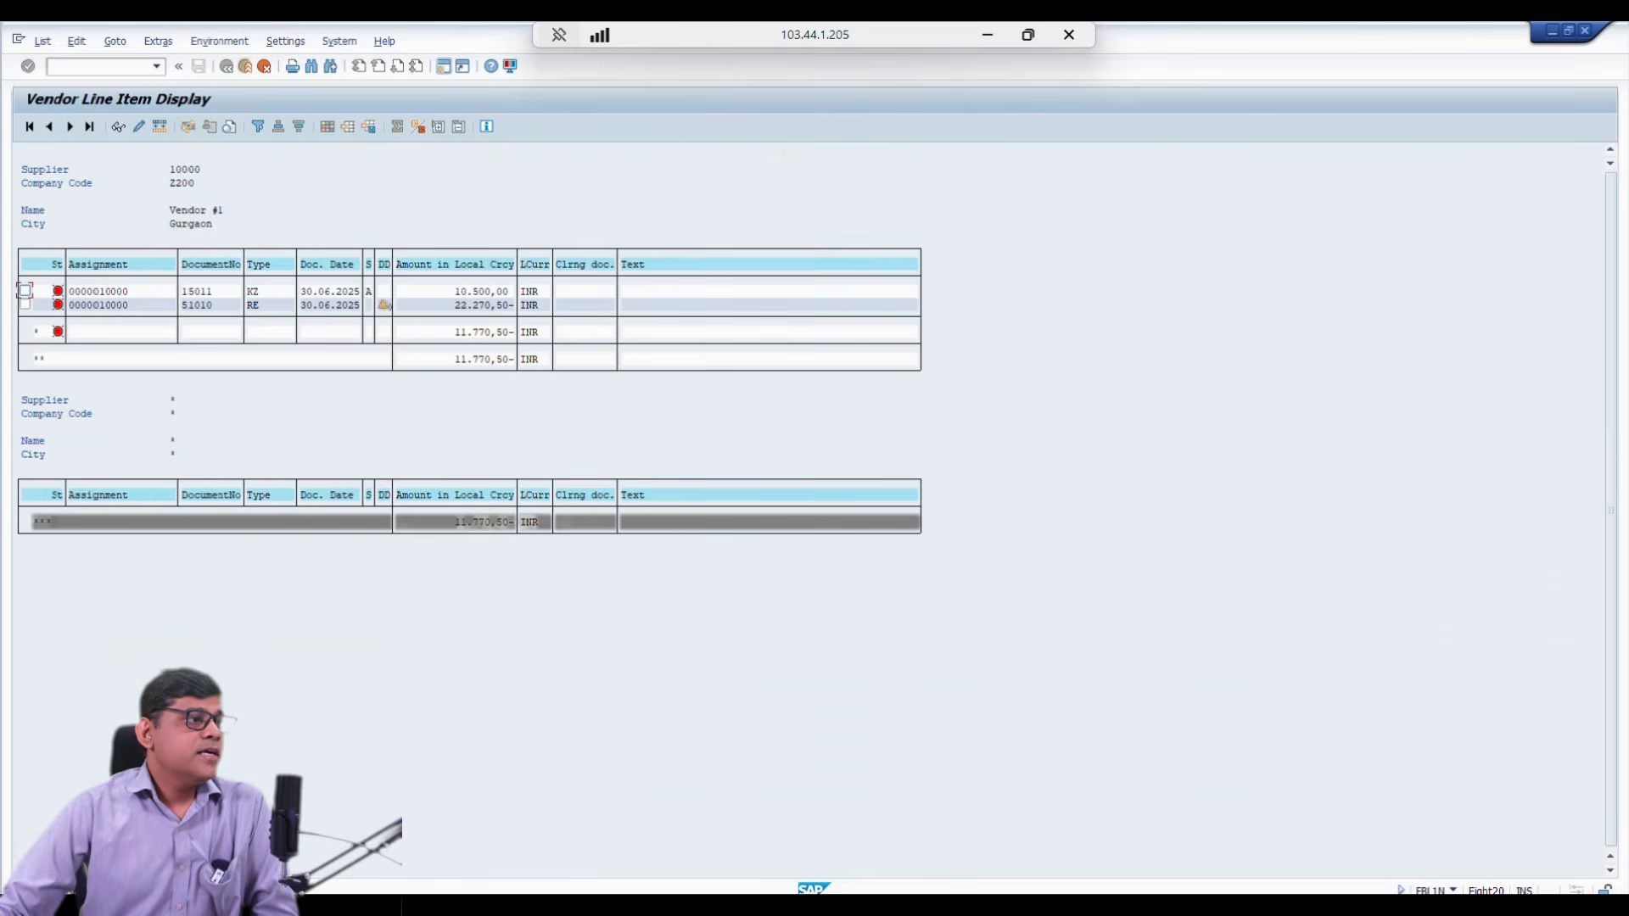
pyautogui.click(486, 305)
# Step: In the G/L line item display session, add the Accounts Payable account from chart of accounts Z200 to the account selection
pyautogui.click(543, 906)
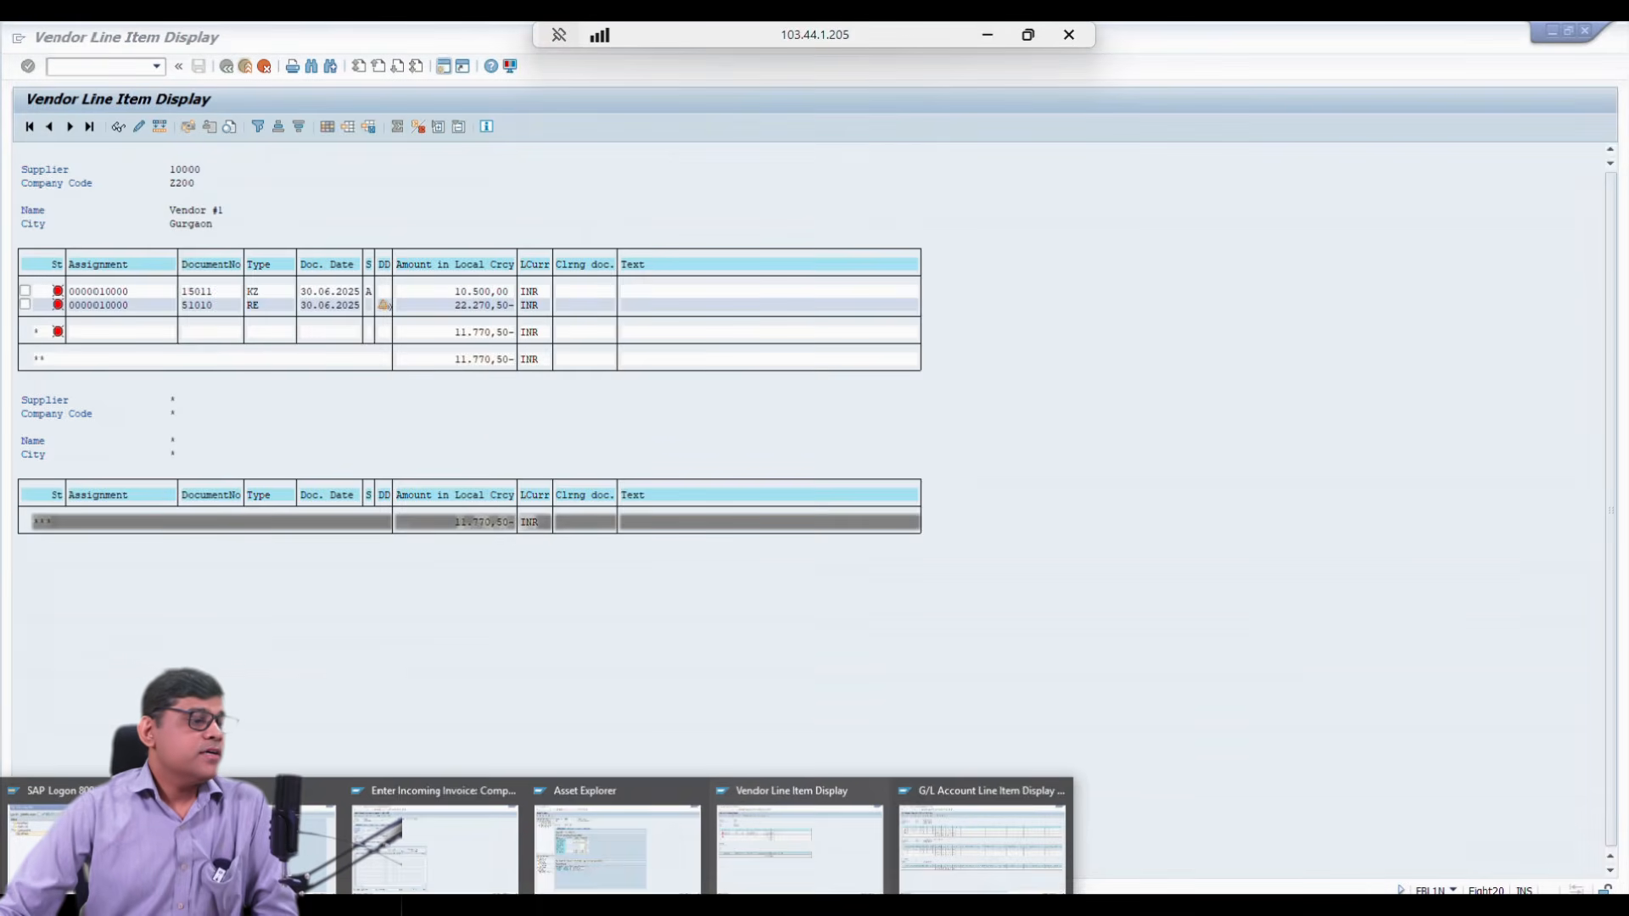
pyautogui.click(985, 840)
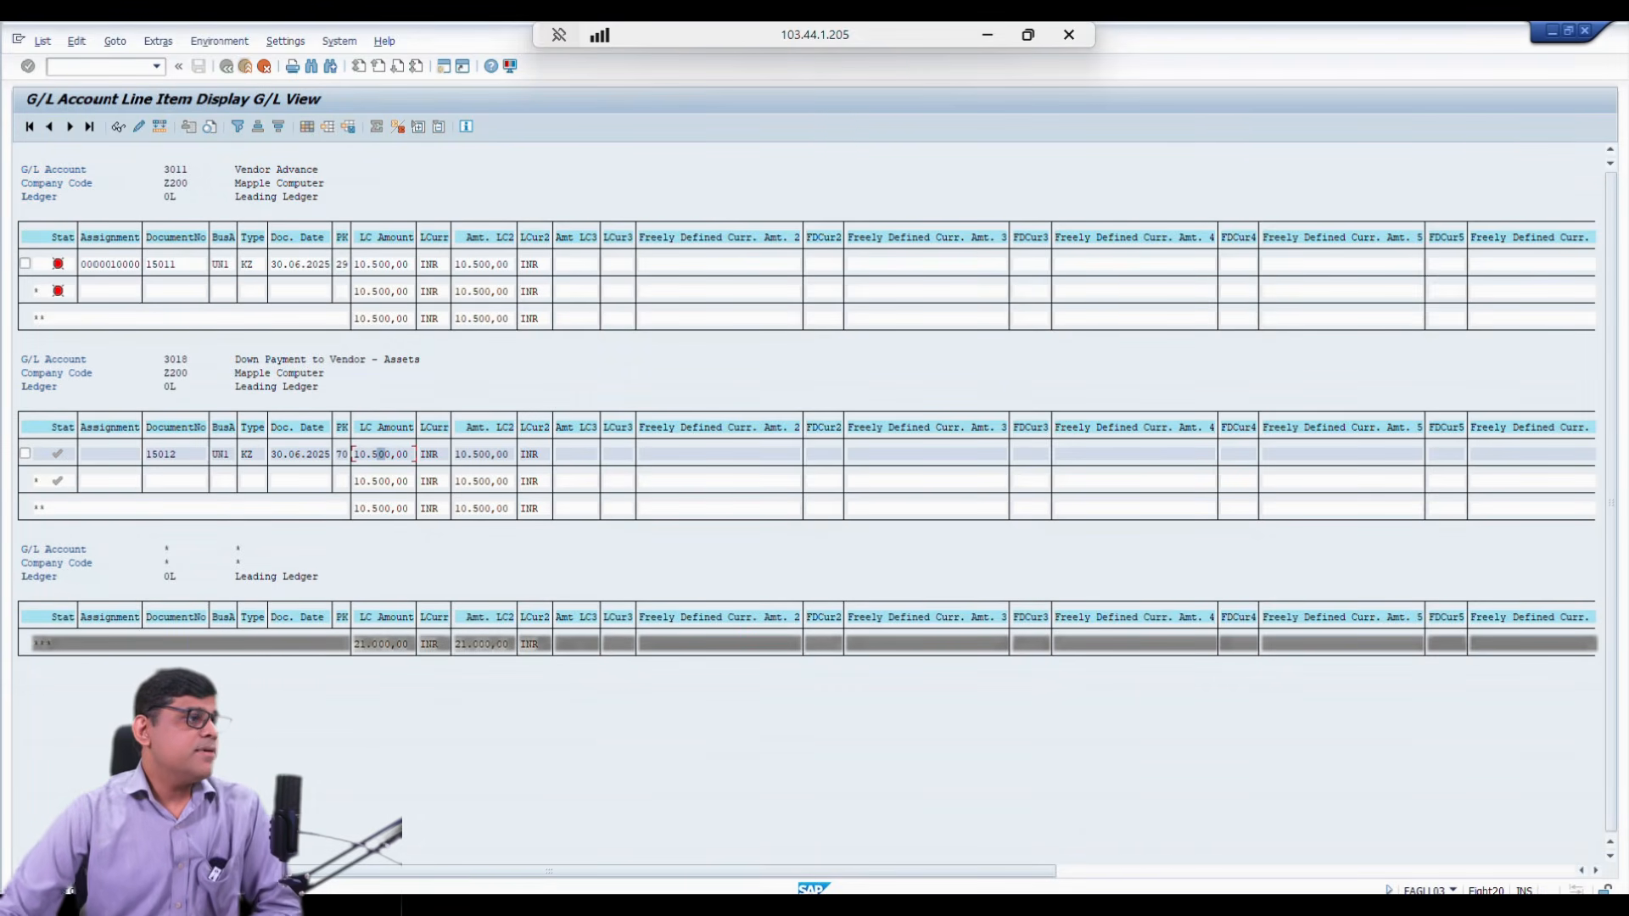
pyautogui.press('F3')
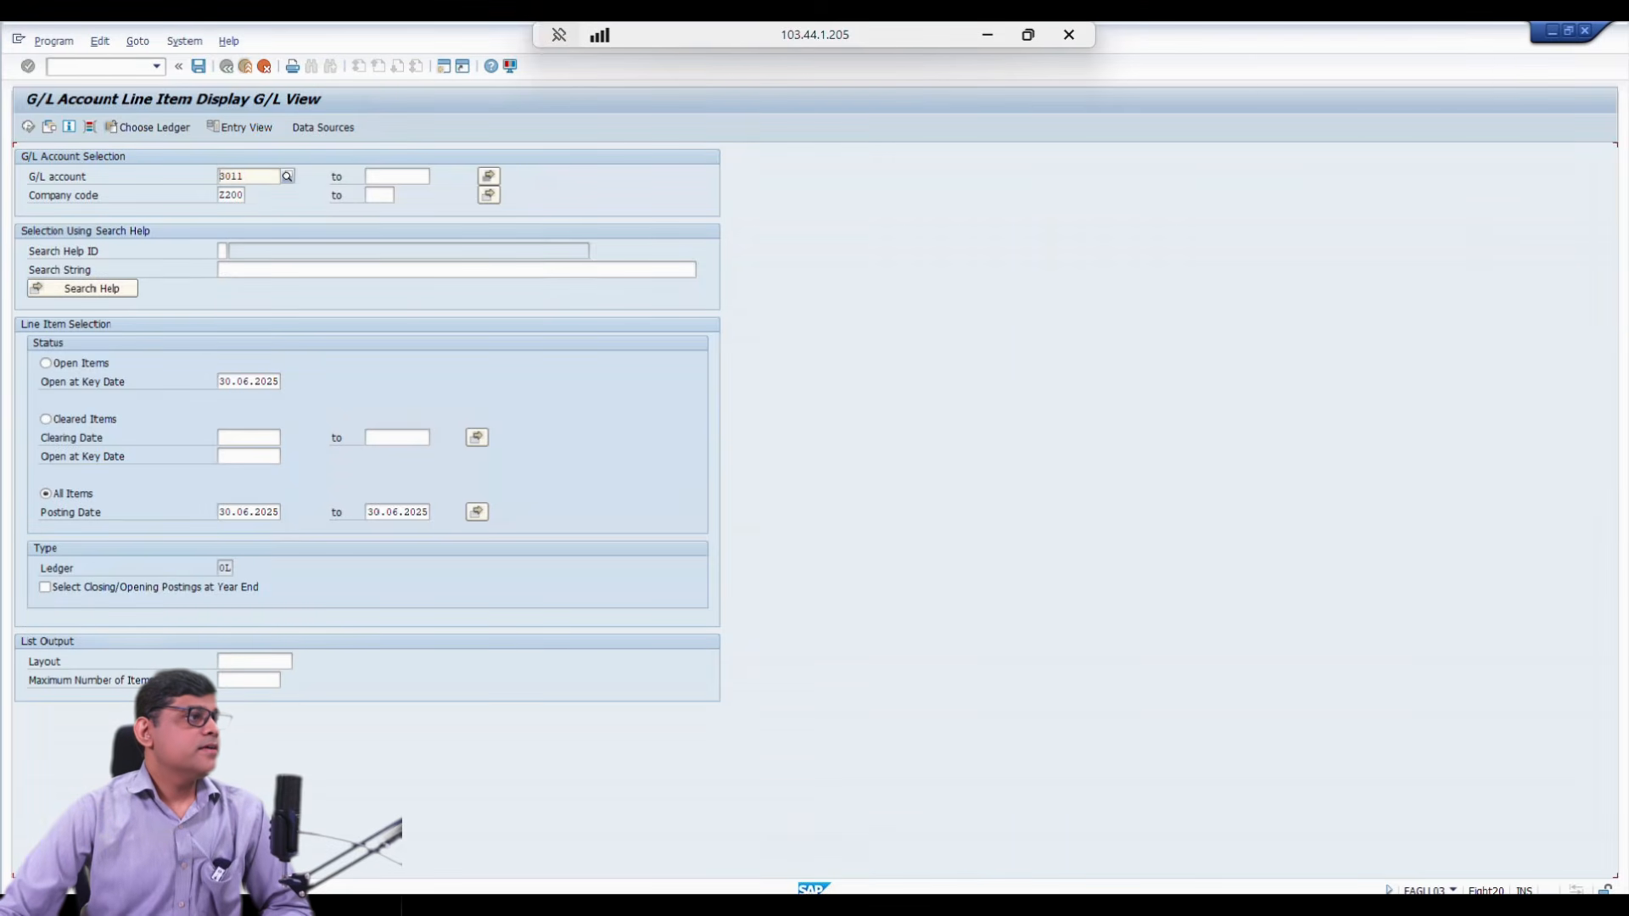
pyautogui.click(488, 177)
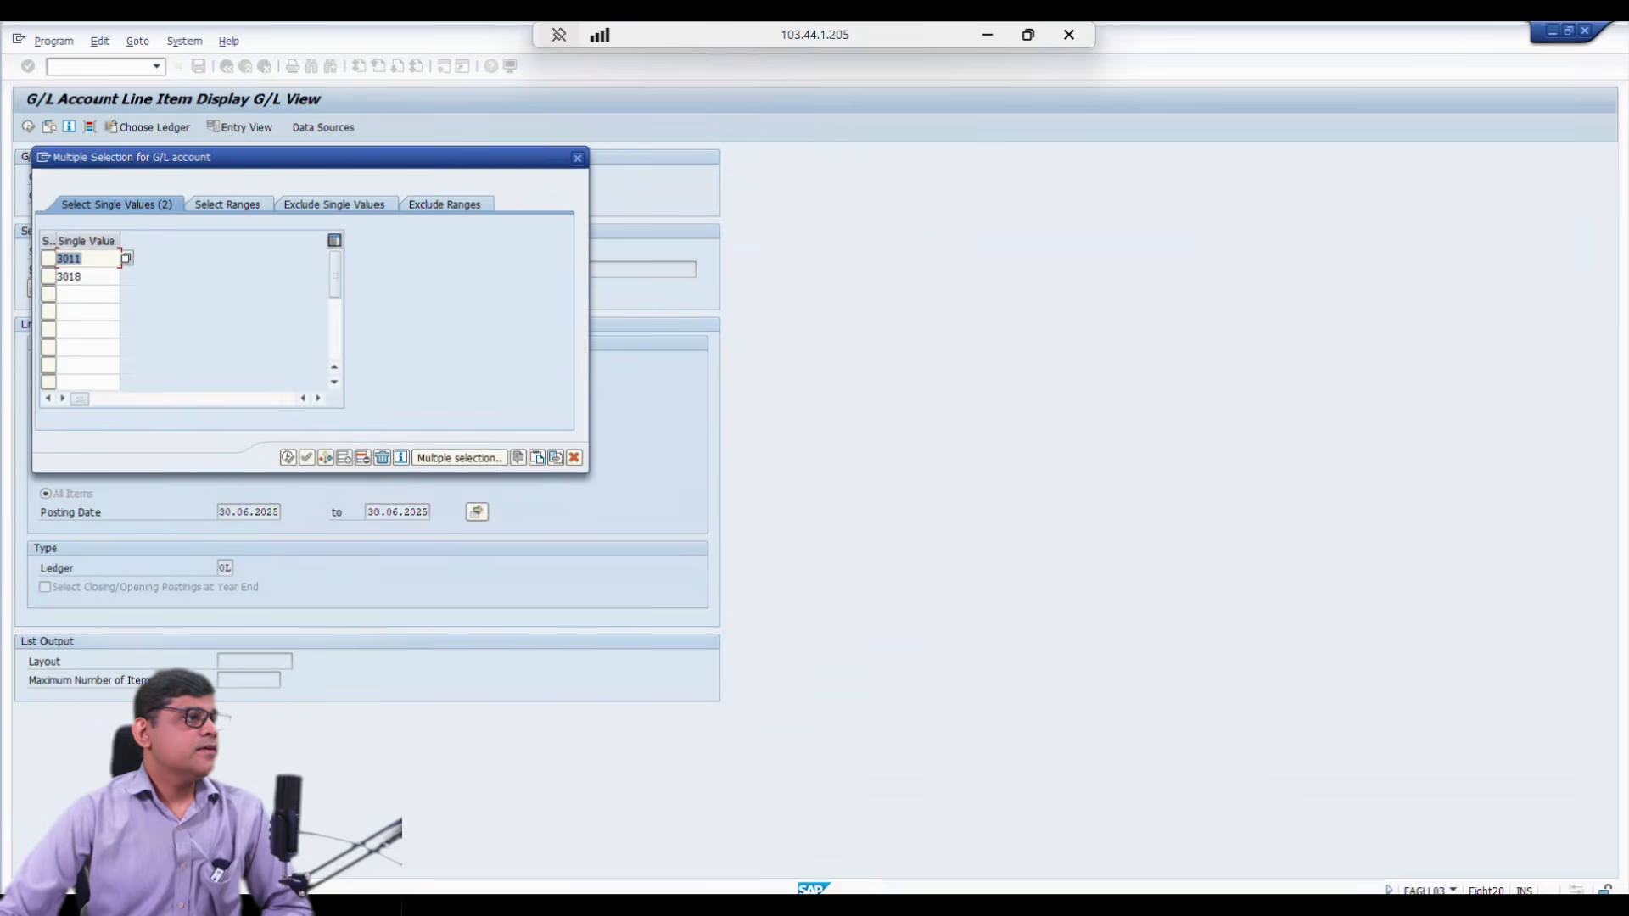
pyautogui.click(88, 294)
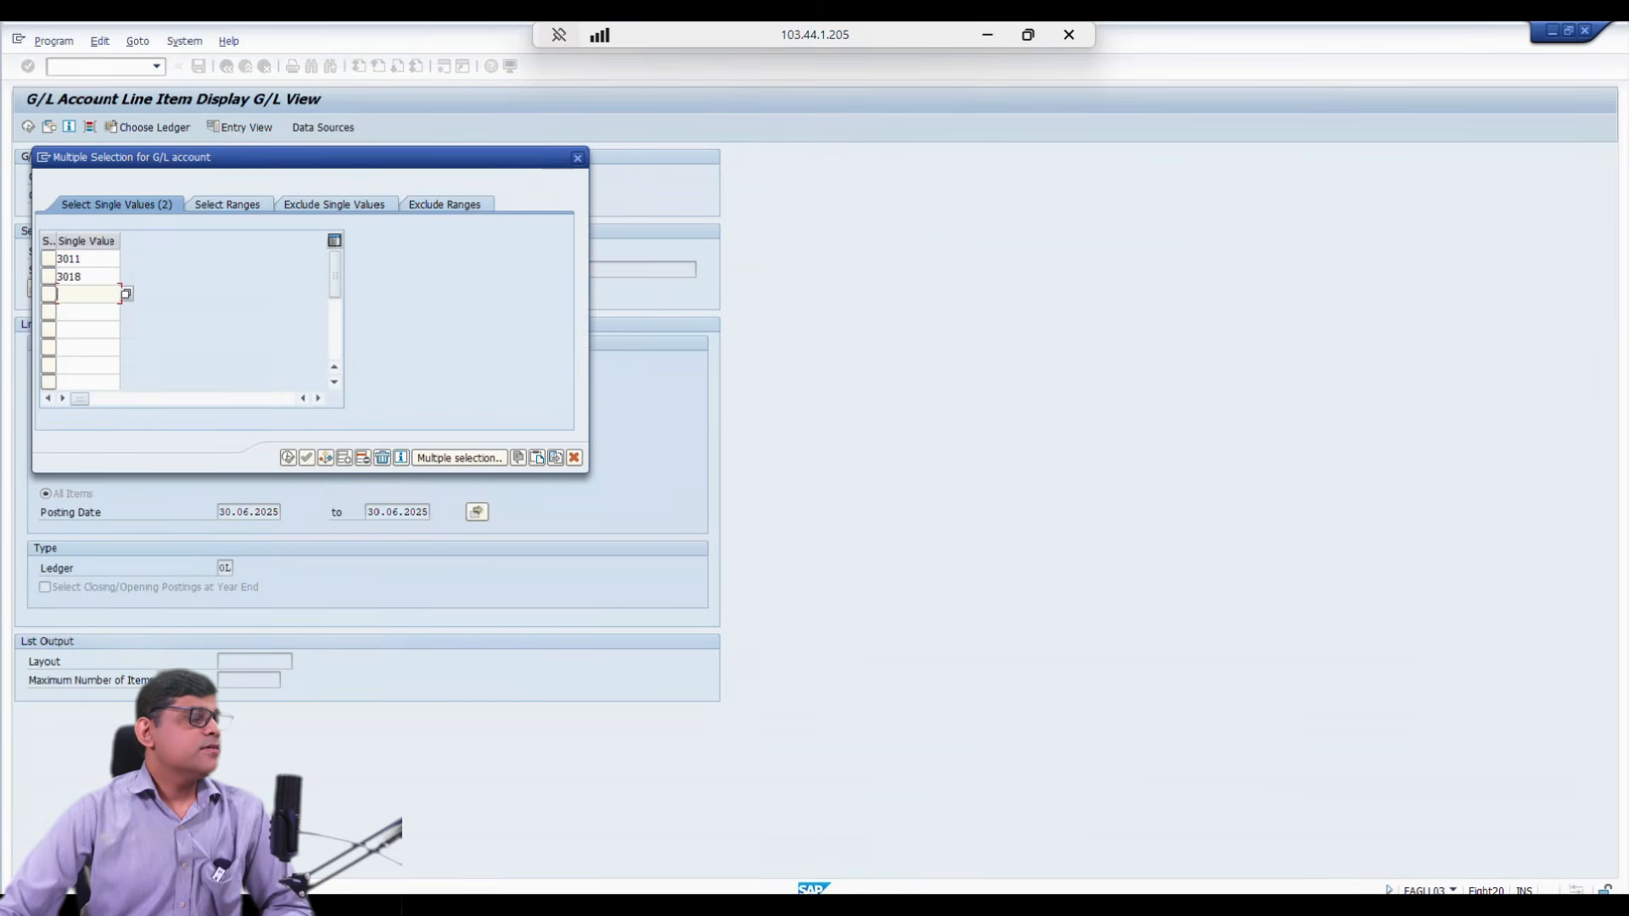
pyautogui.press('F4')
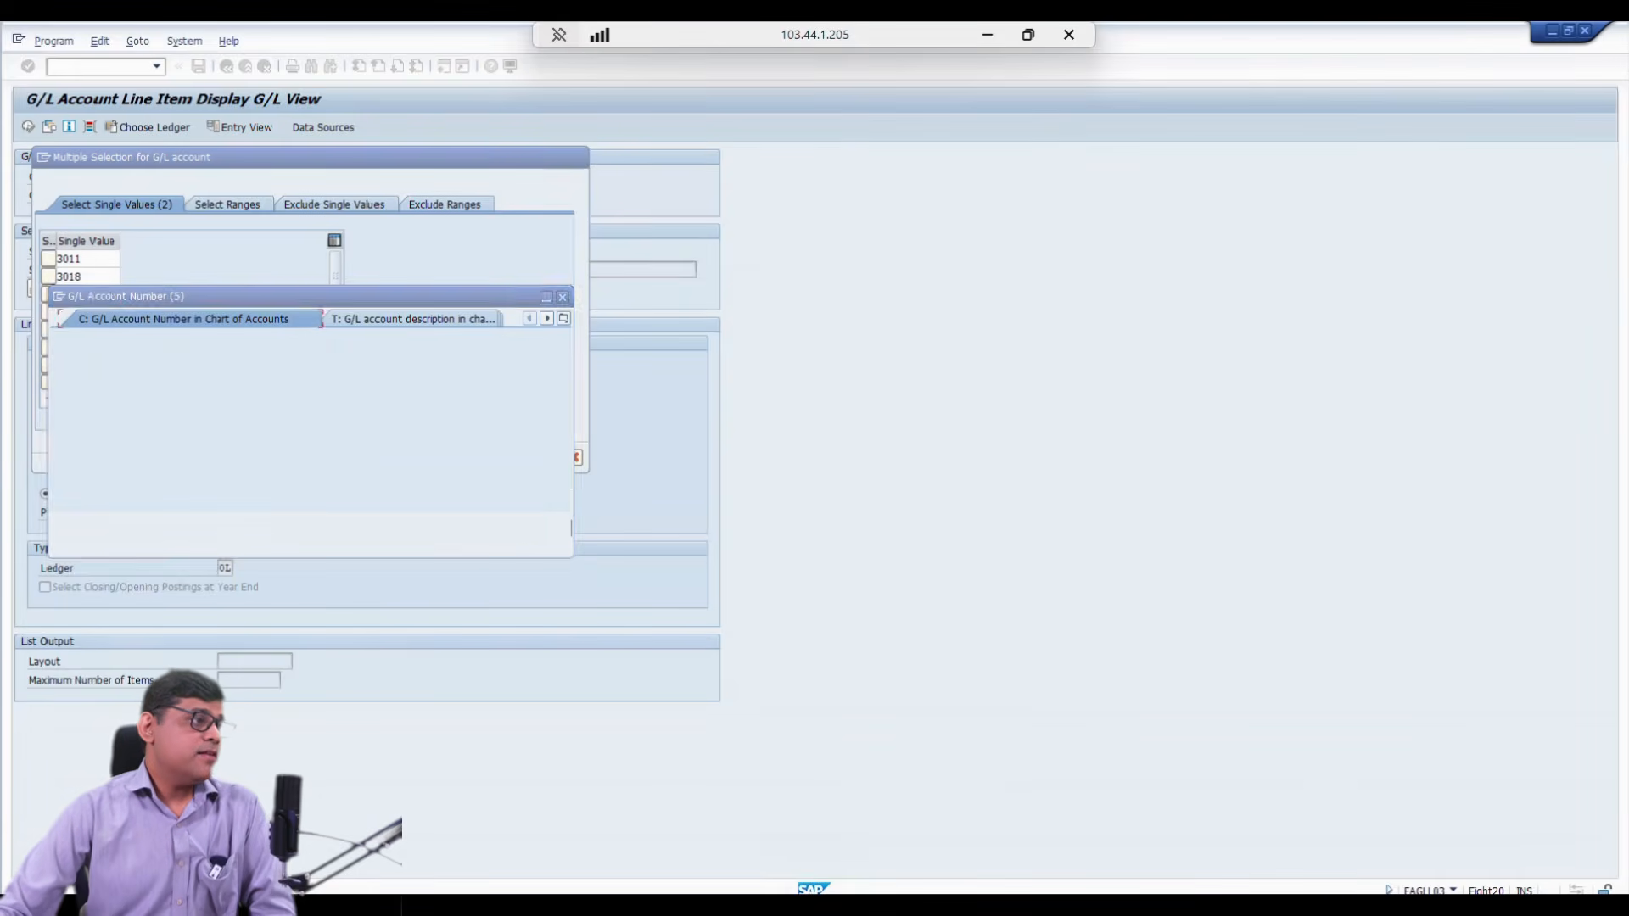
pyautogui.click(212, 374)
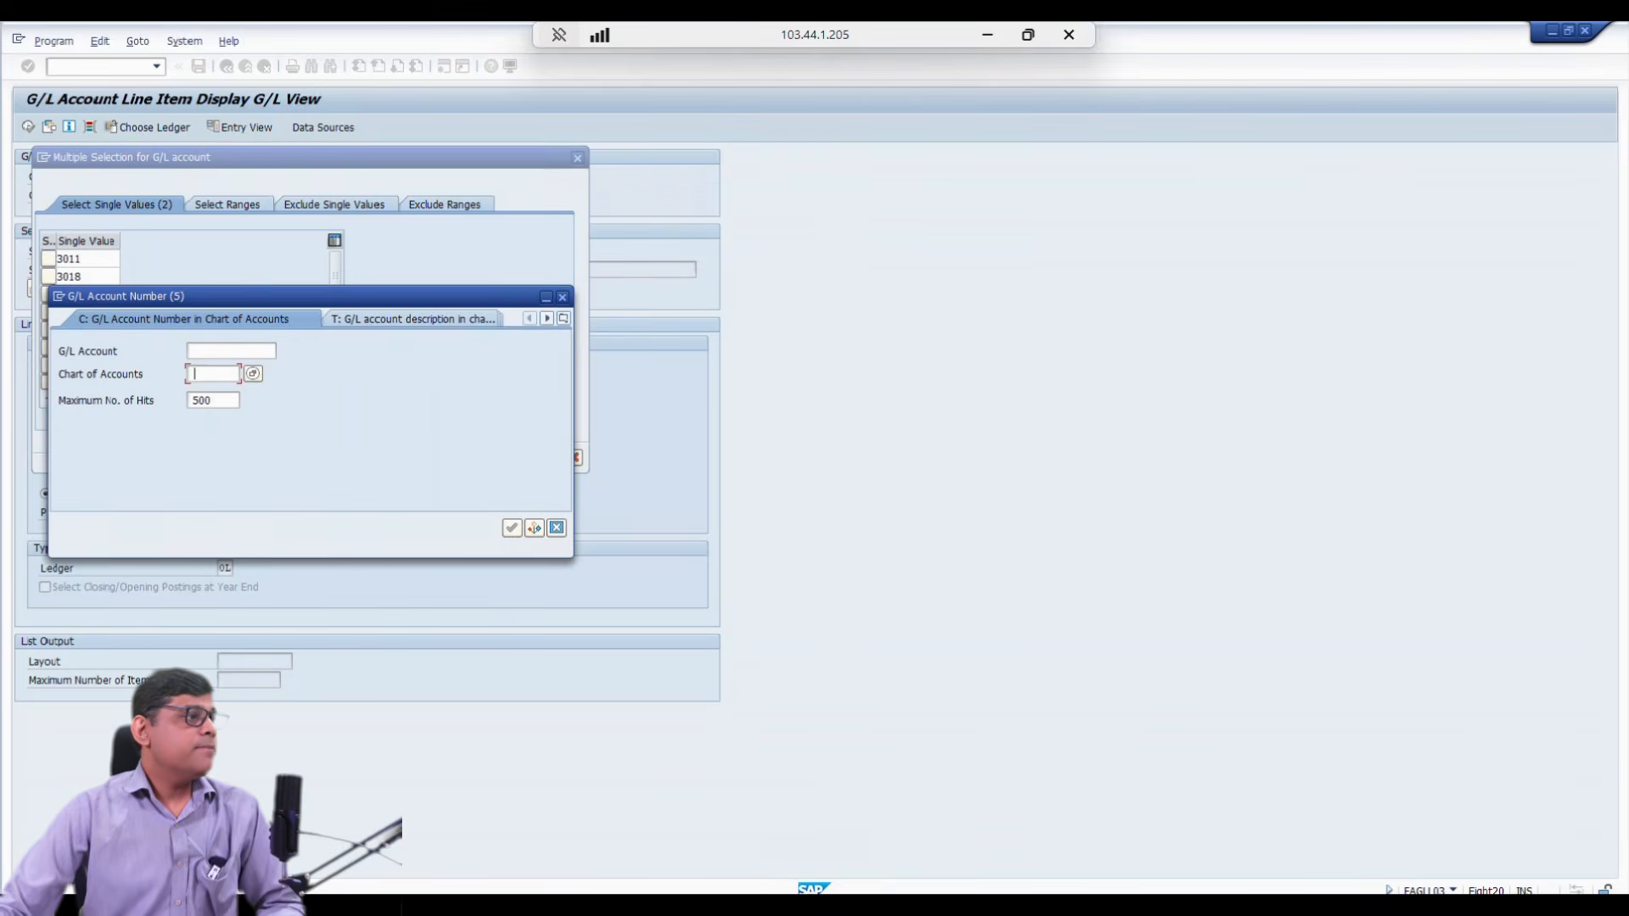
pyautogui.write('YCOA')
pyautogui.press('Return')
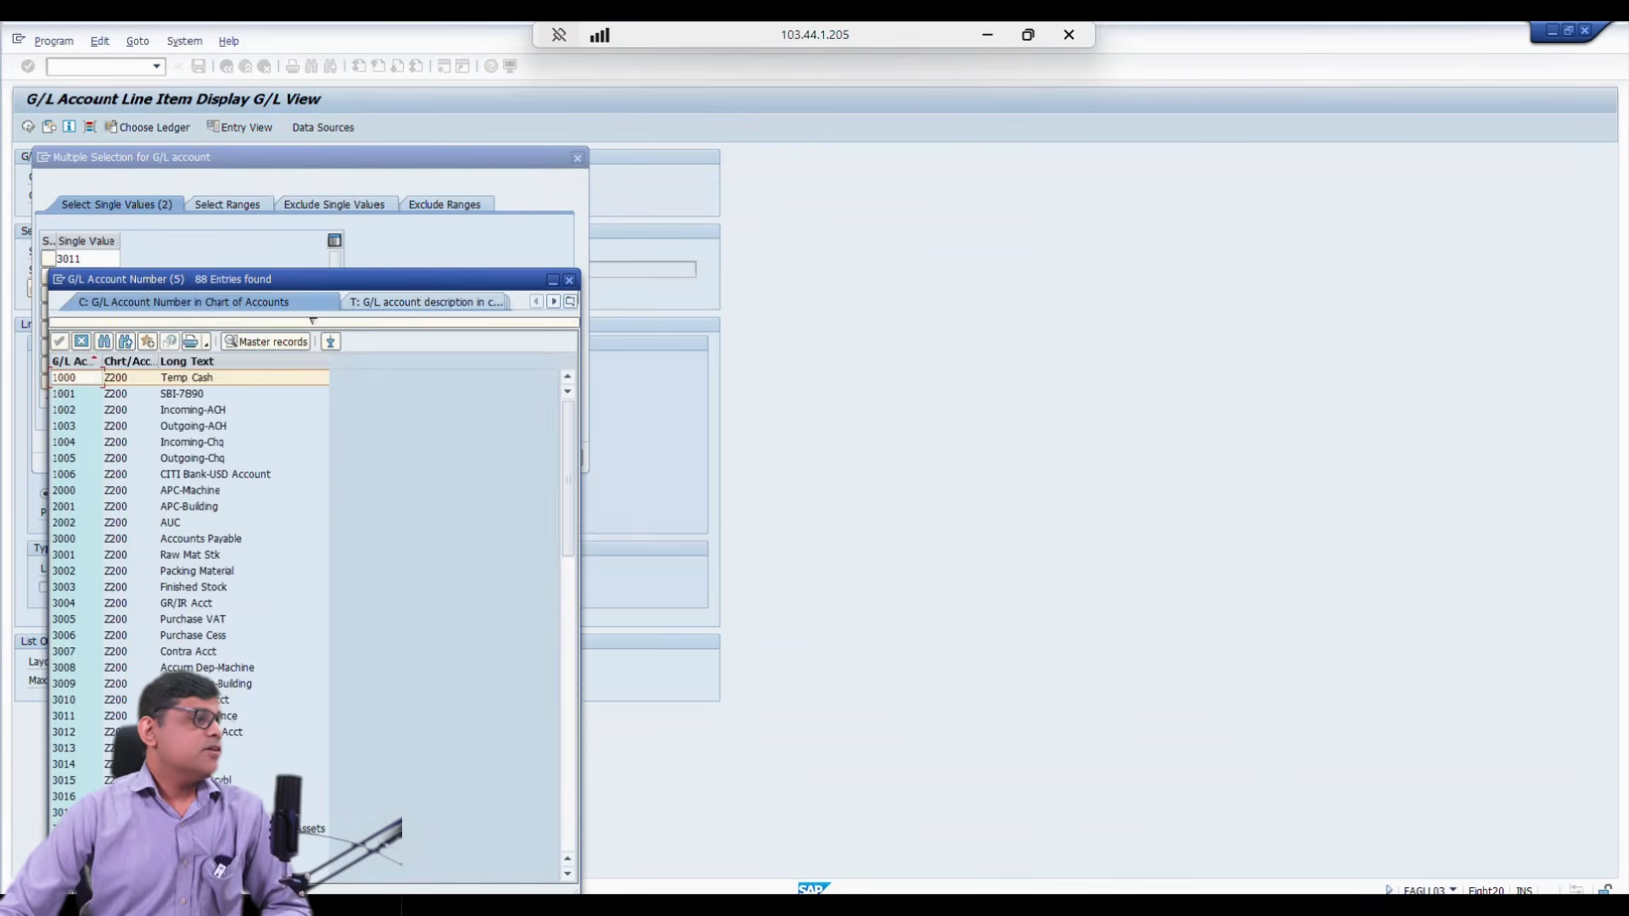
pyautogui.doubleClick(200, 538)
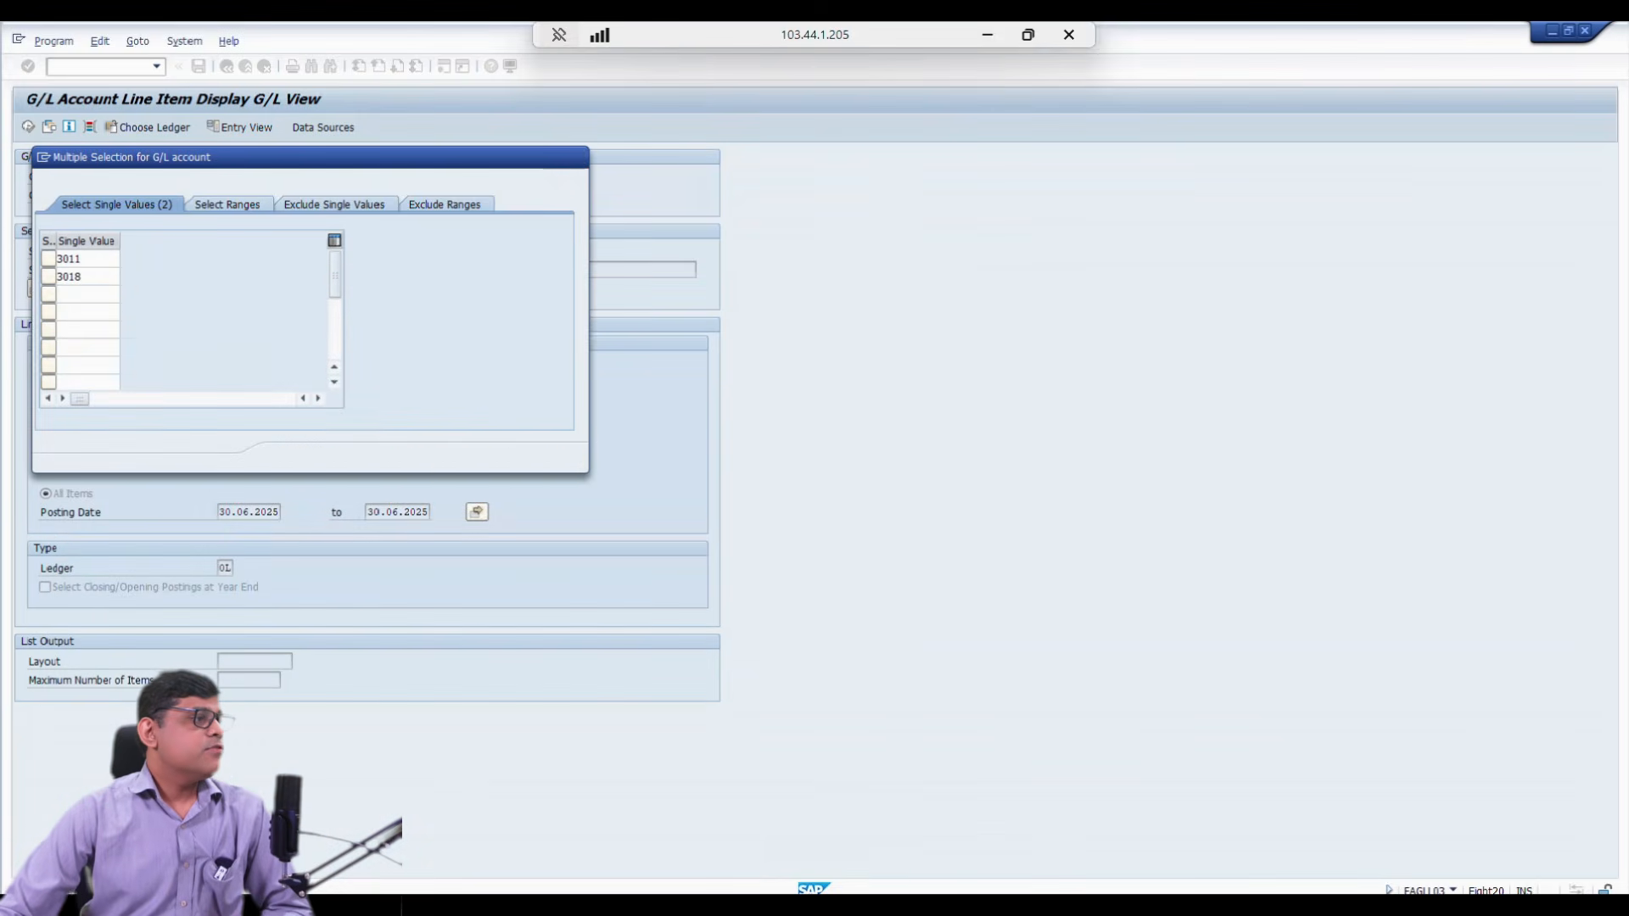
pyautogui.press('F8')
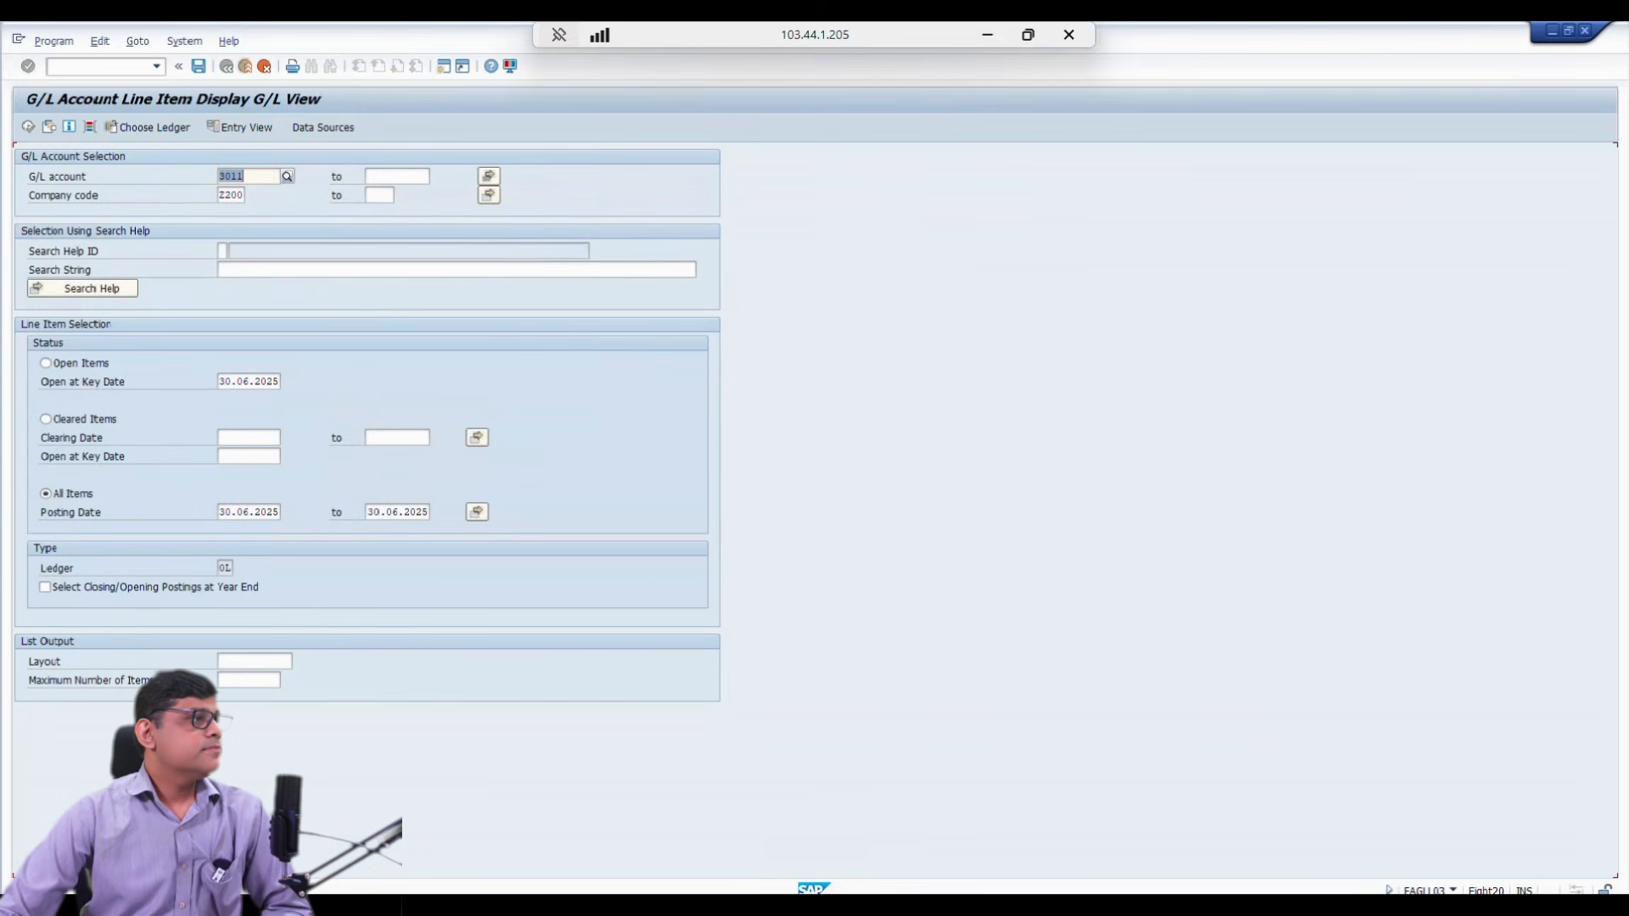
# Step: Run the G/L line item report and examine the amounts on Accounts Payable, Vendor Advance and Down Payment to Vendor - Assets
pyautogui.click(28, 126)
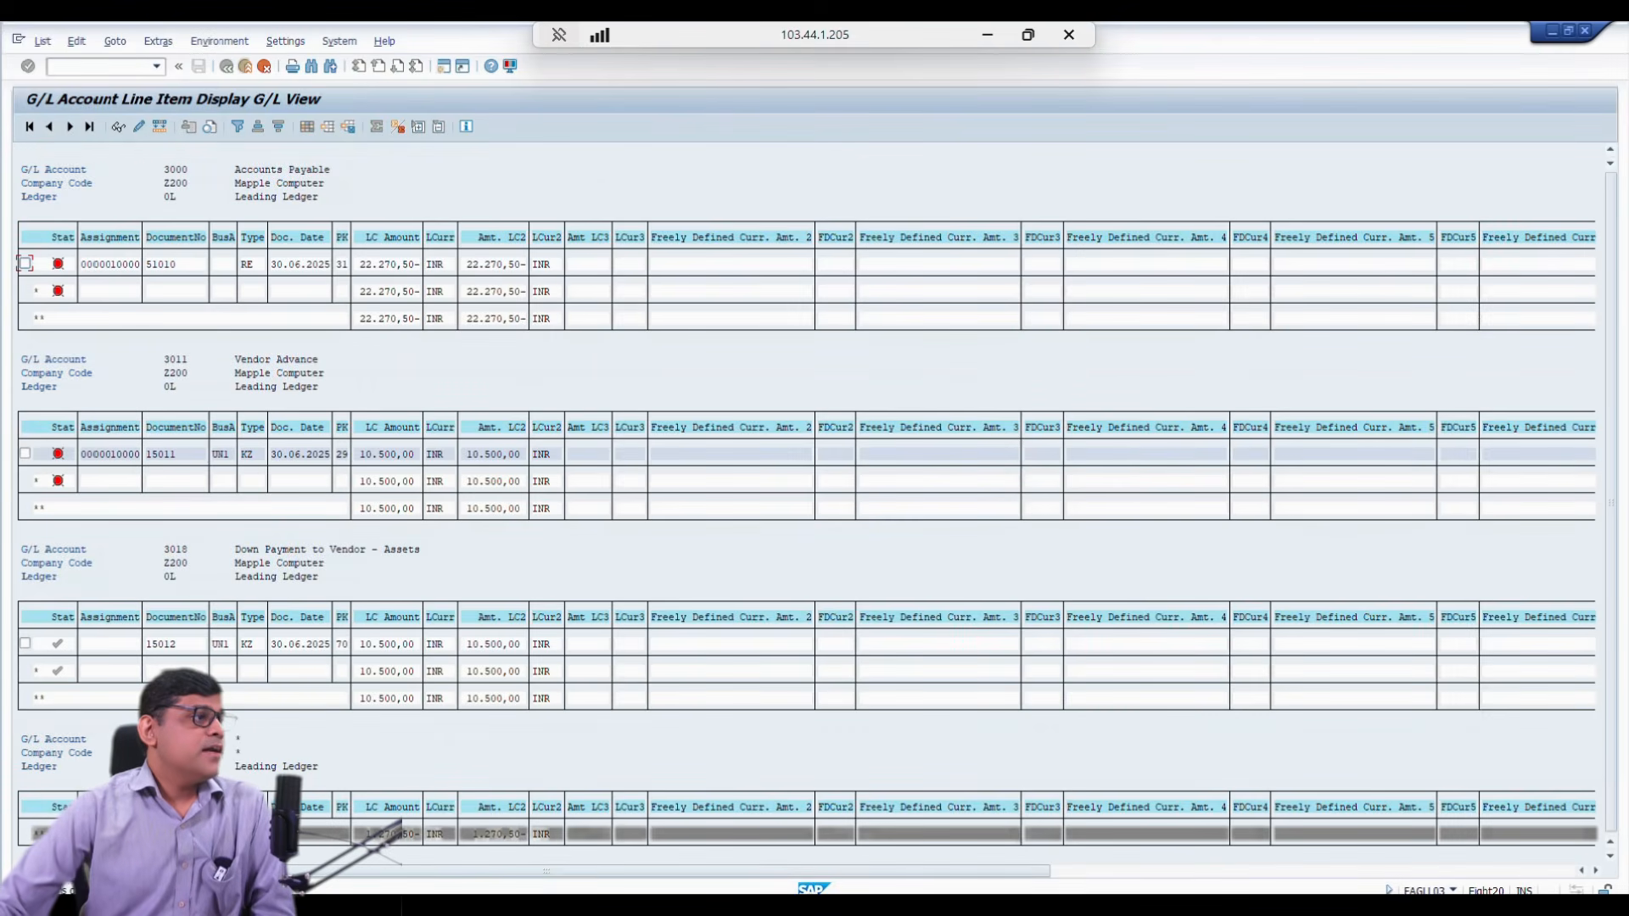
pyautogui.click(474, 264)
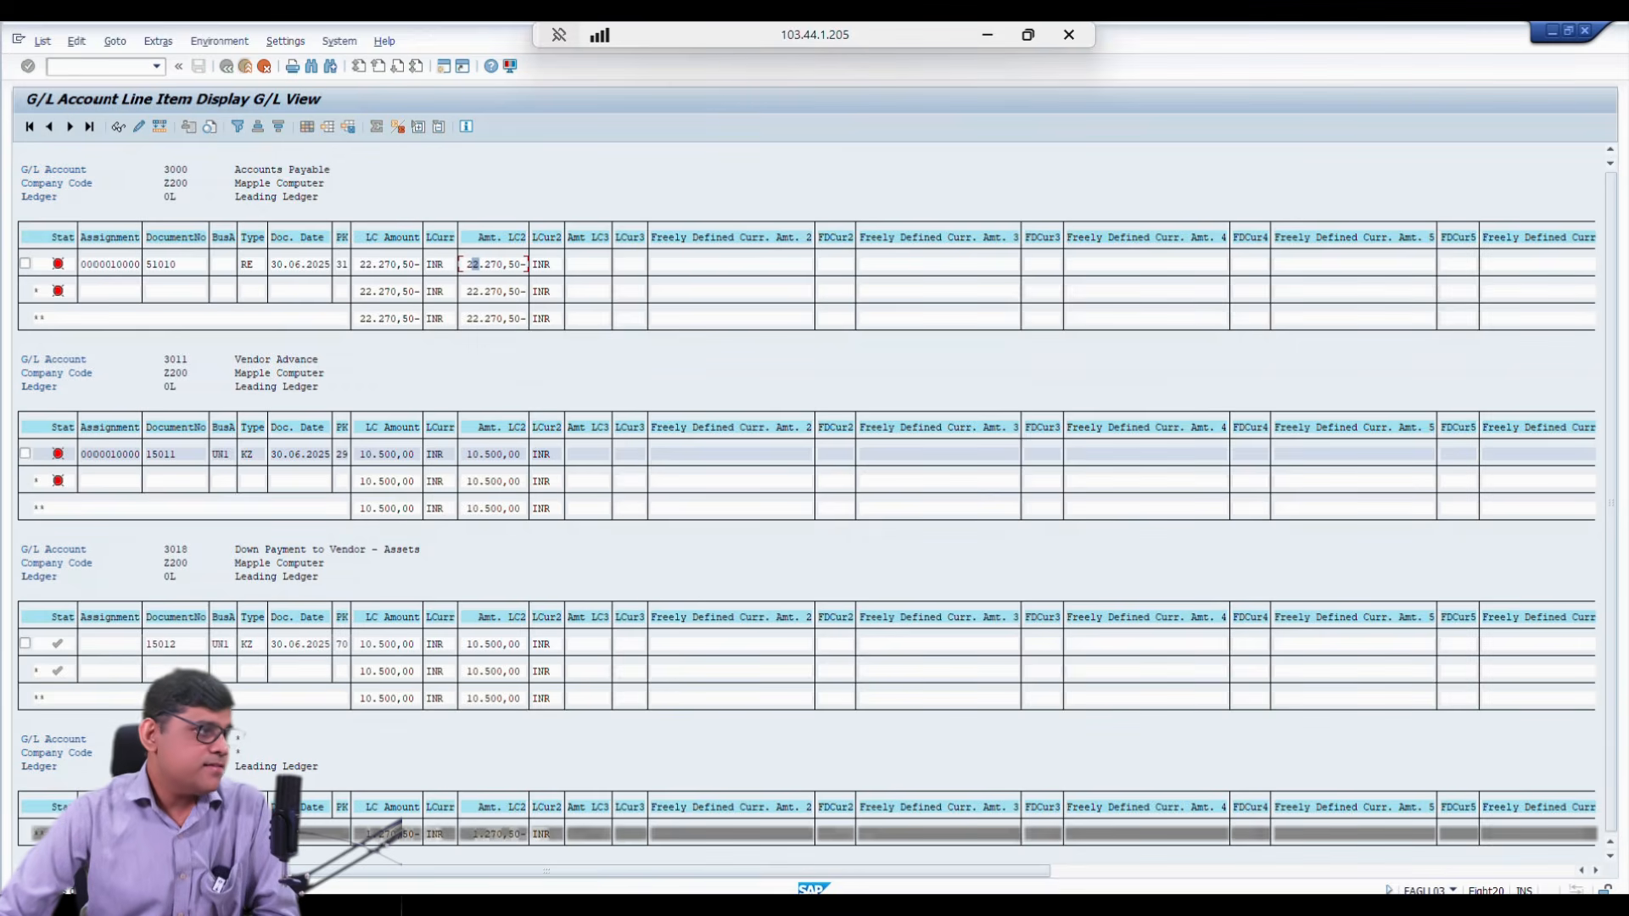
pyautogui.click(386, 454)
pyautogui.click(374, 644)
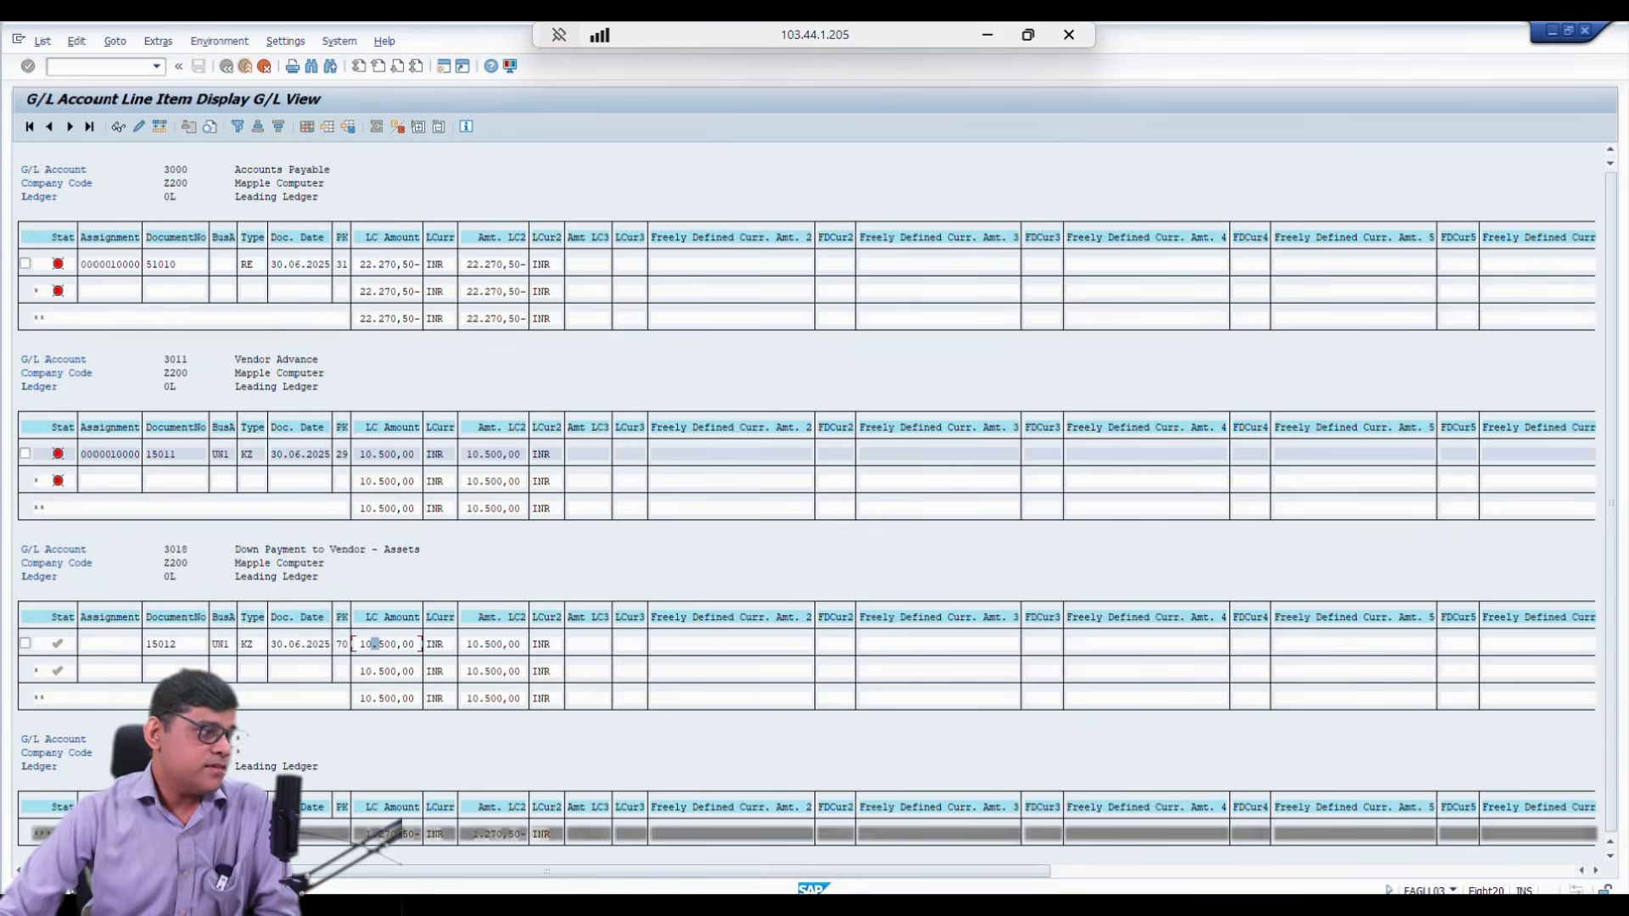
pyautogui.hscroll(1, 806, 510)
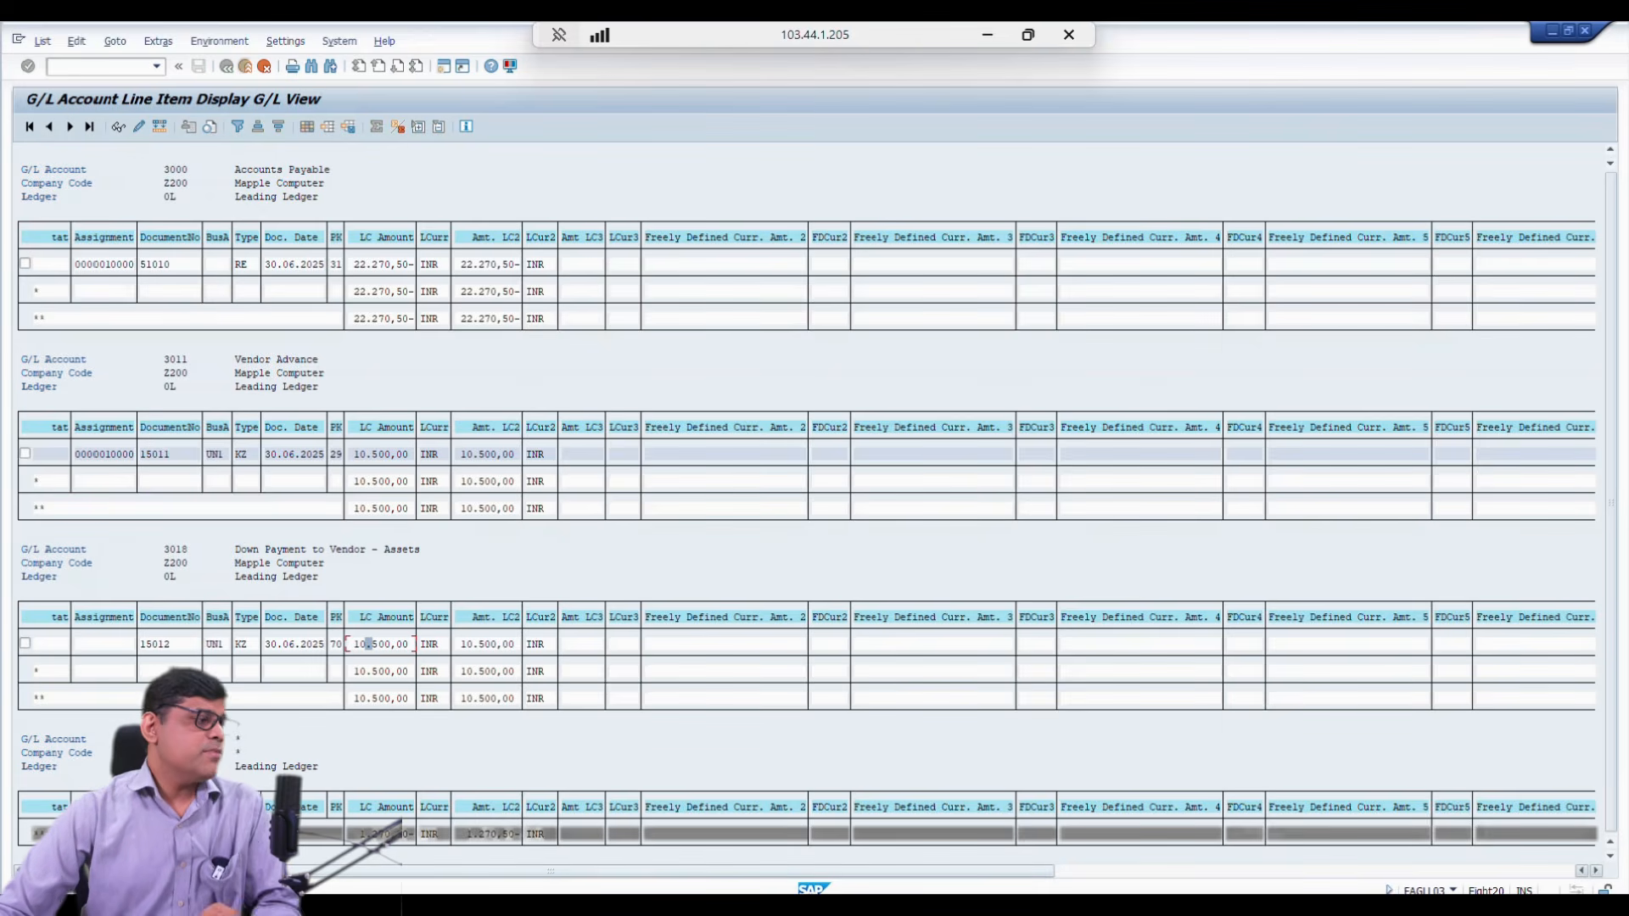
# Step: Return to the incoming invoice session and start the vendor down payment clearing transaction (F-54) there
pyautogui.click(537, 904)
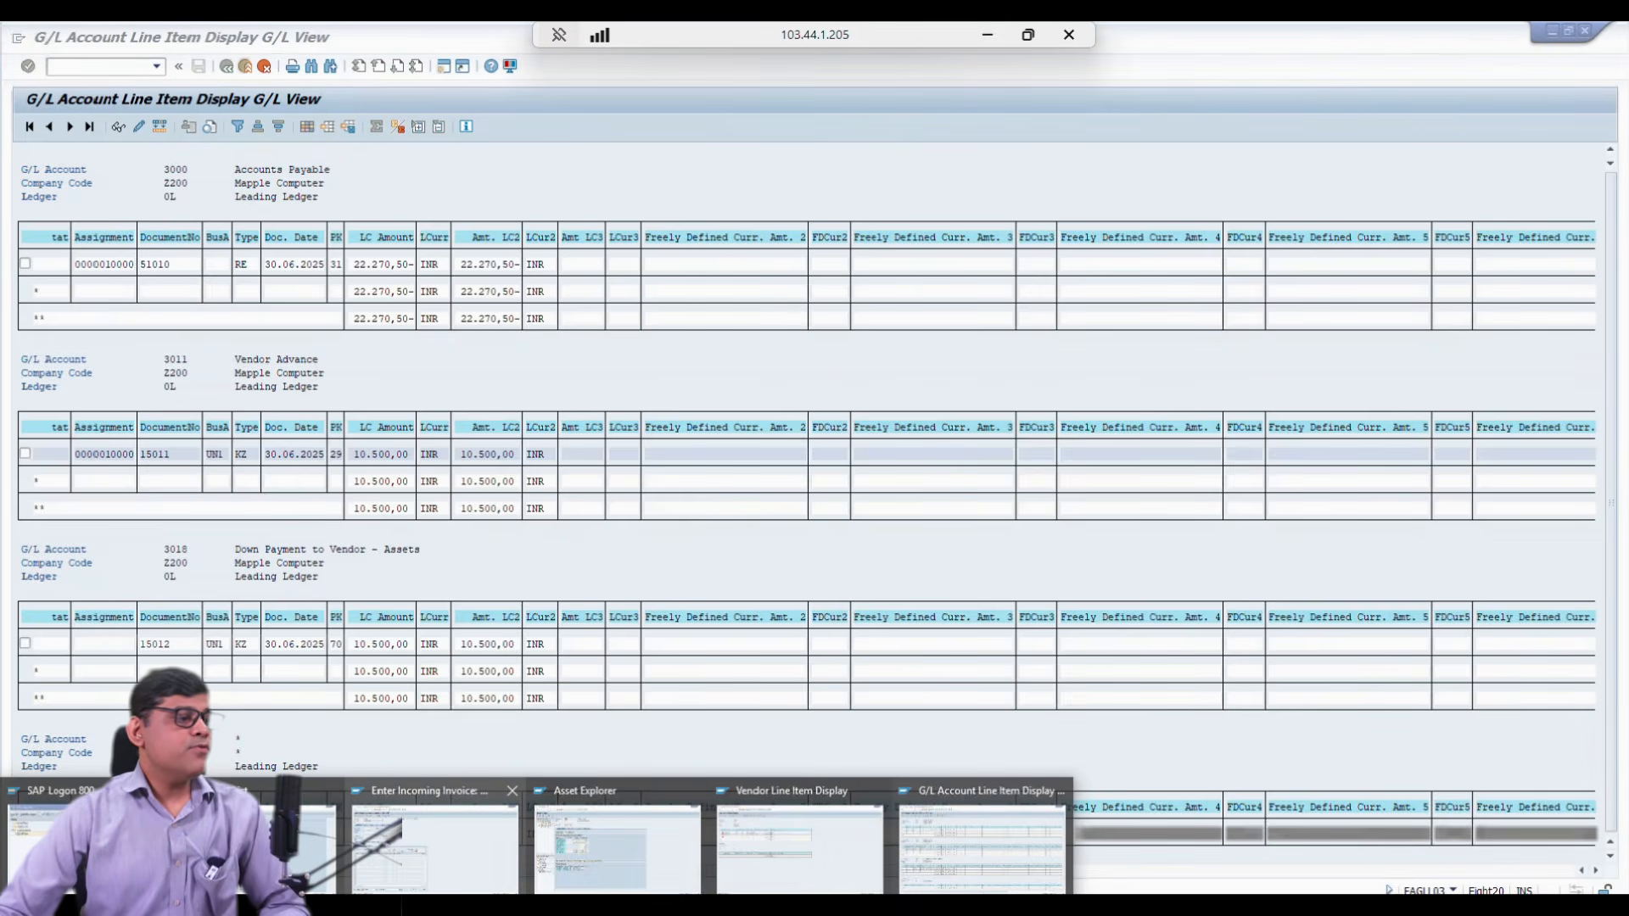
pyautogui.click(434, 845)
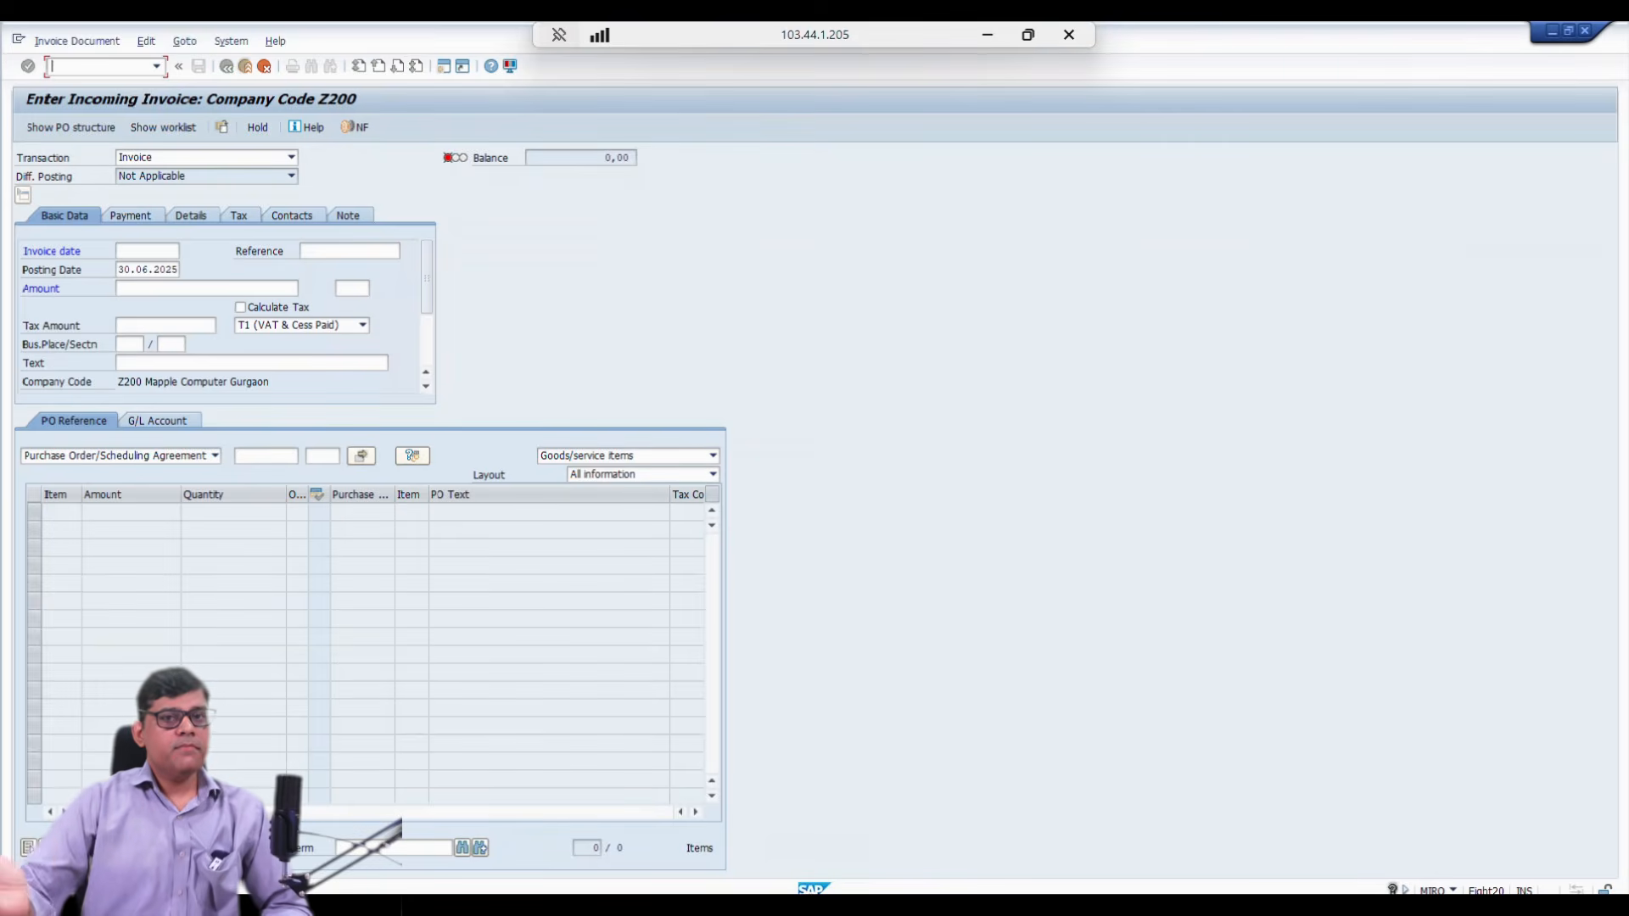
pyautogui.write('/nf-54')
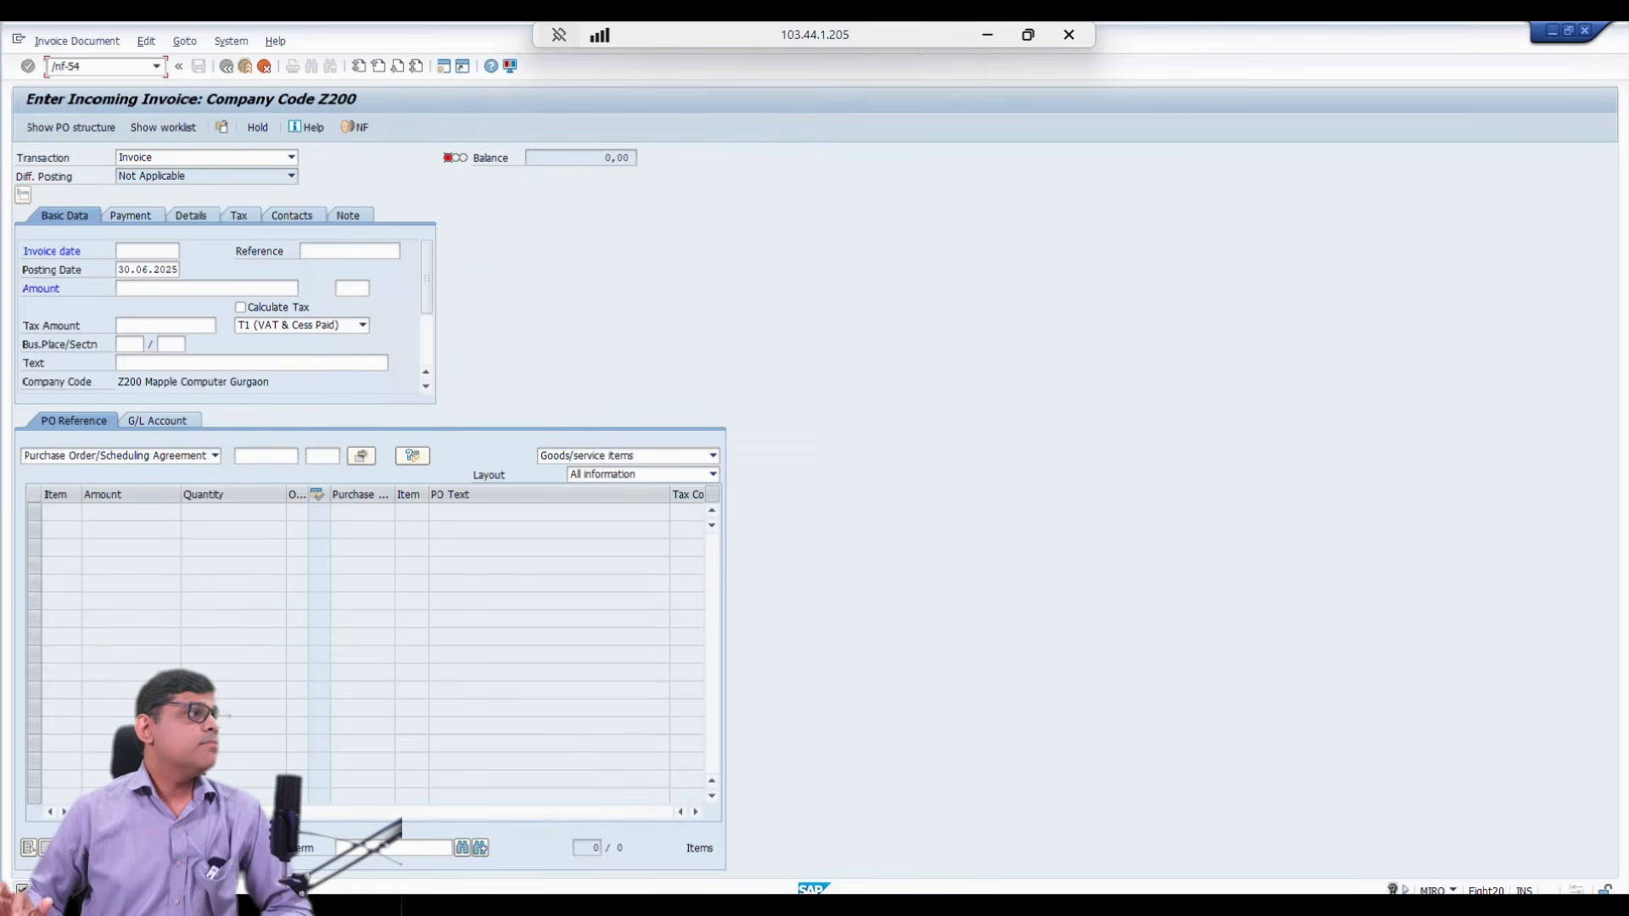
pyautogui.press('Return')
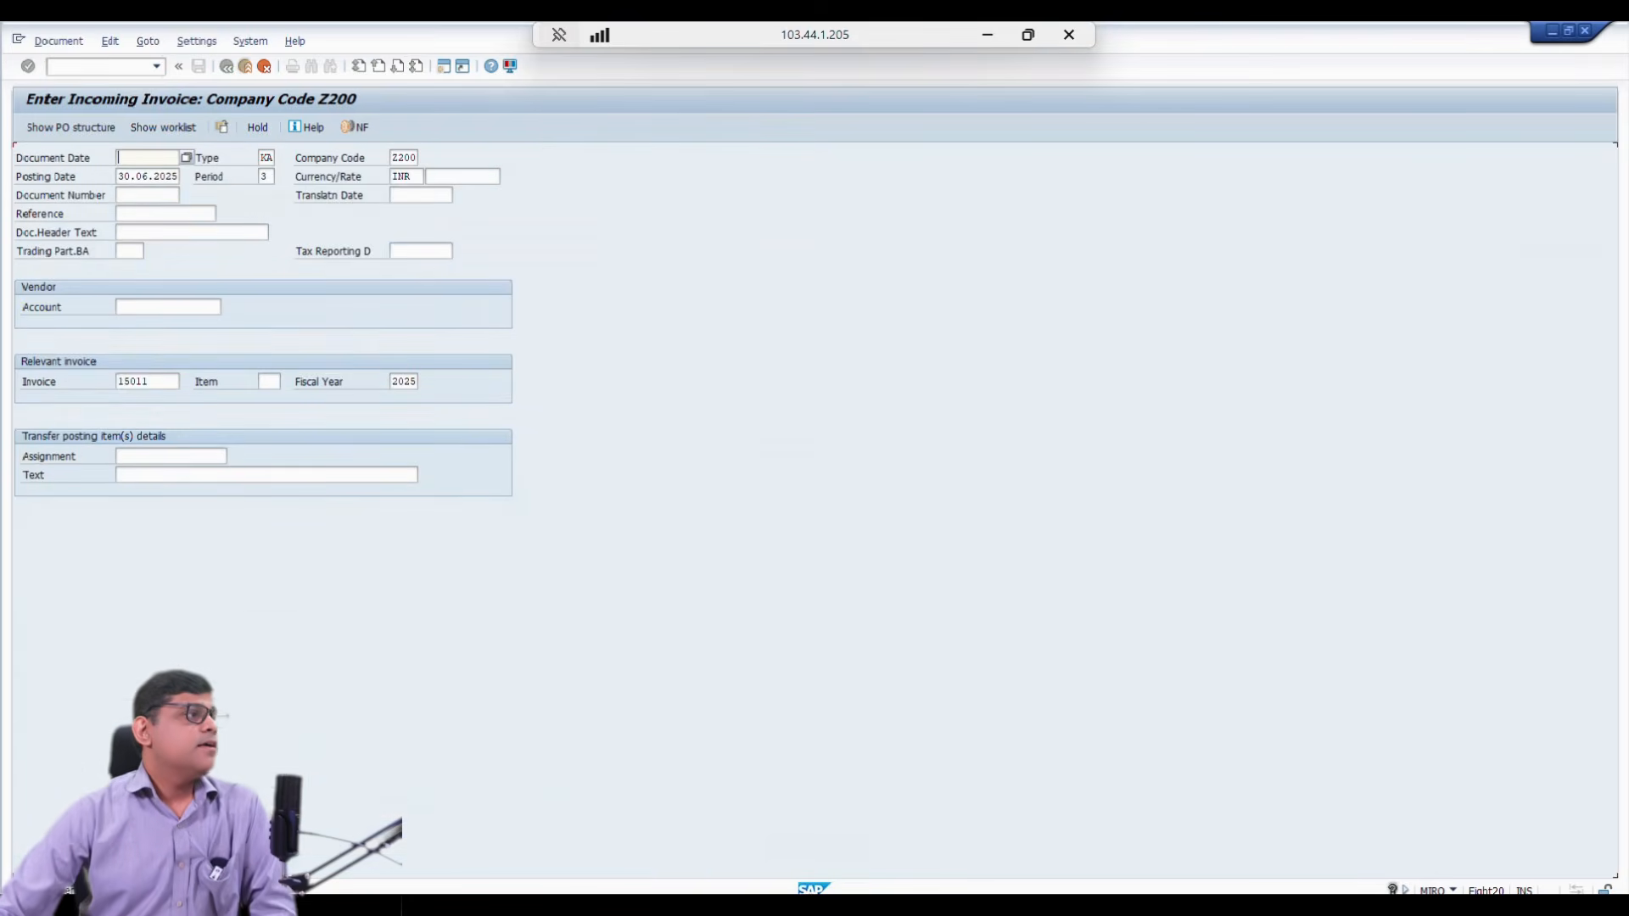
# Step: Fill in the down payment clearing header with document date 30.06.2025 and document header text "adv clear"
pyautogui.press('F4')
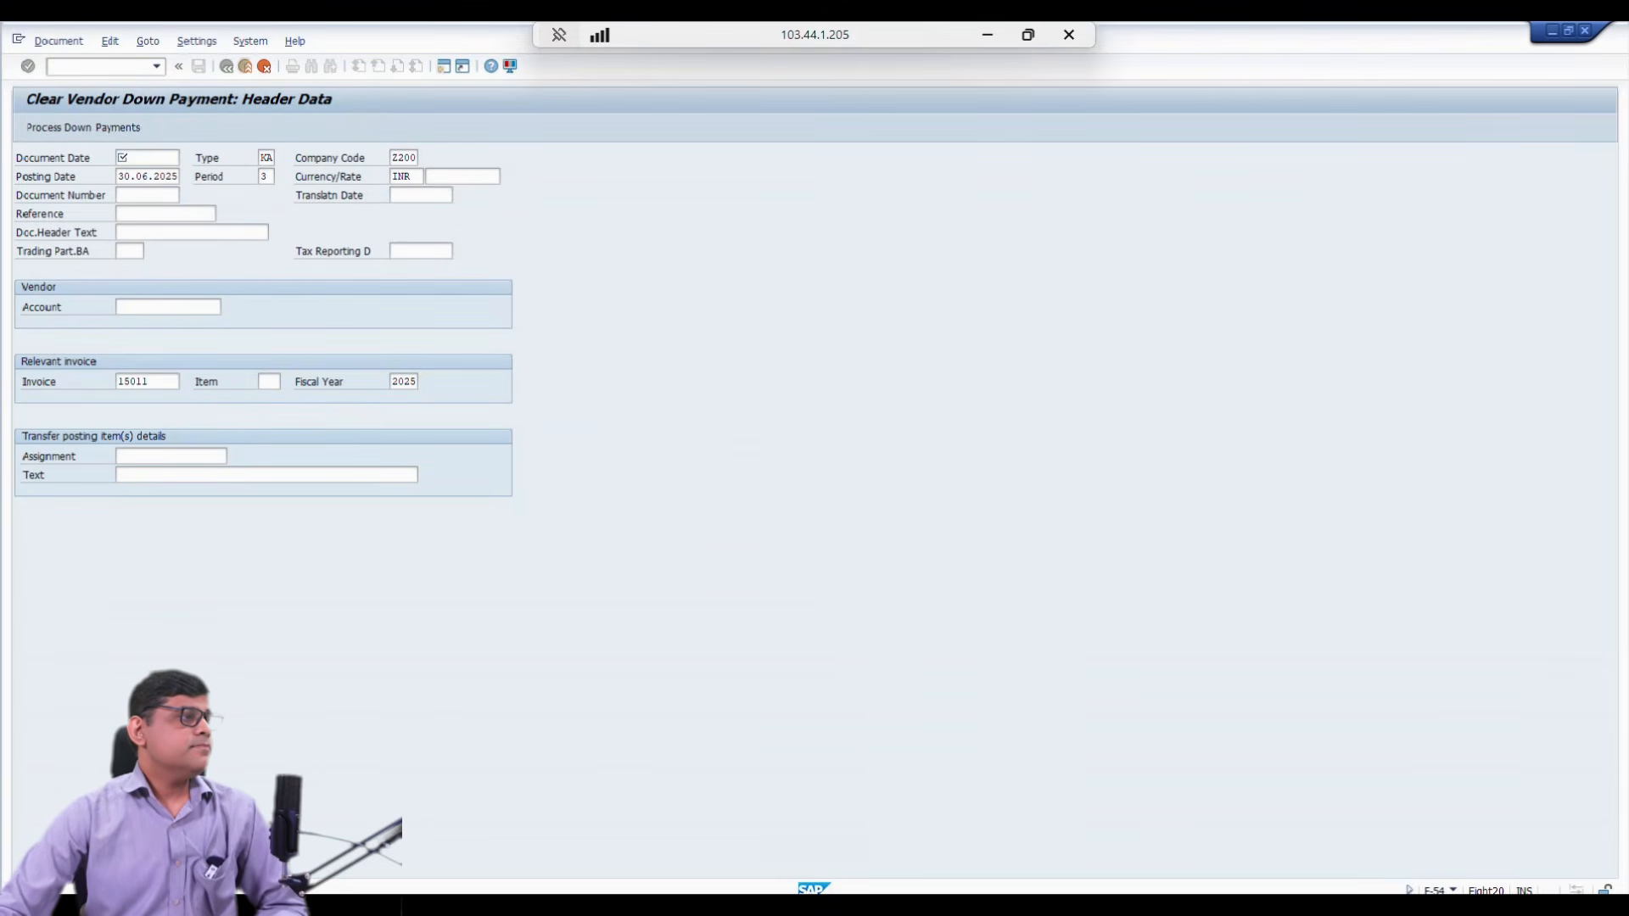
pyautogui.press('Return')
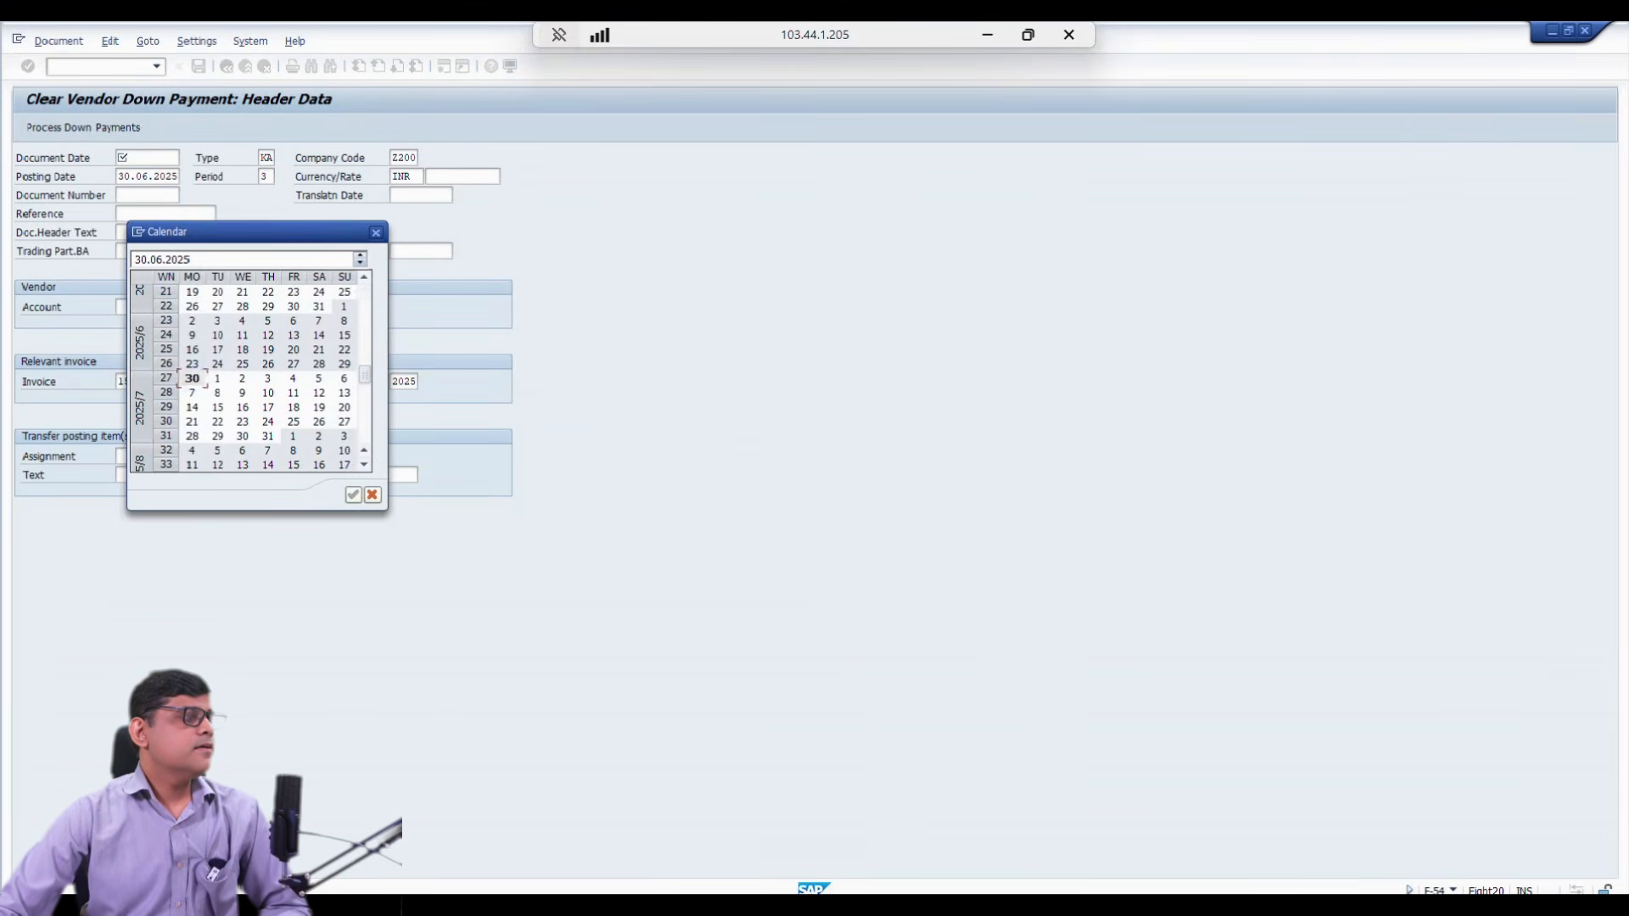
pyautogui.press('Tab')
pyautogui.press('Tab')
pyautogui.press('Tab')
pyautogui.press('Tab')
pyautogui.press('Tab')
pyautogui.press('Tab')
pyautogui.press('Tab')
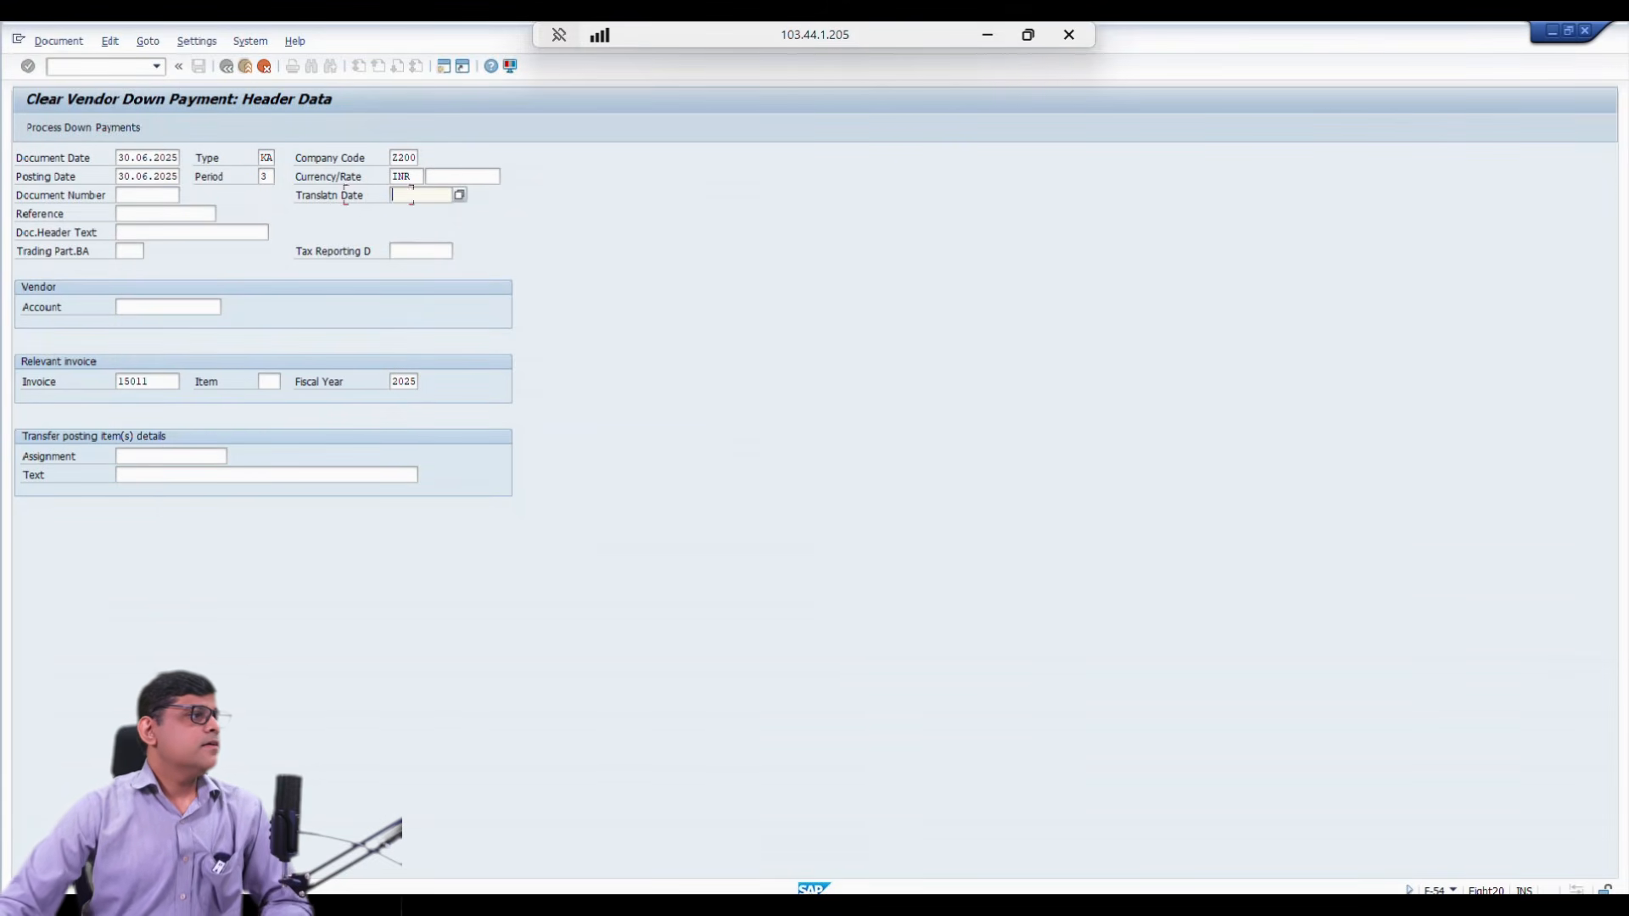
pyautogui.press('Tab')
pyautogui.press('Tab')
pyautogui.write('adv')
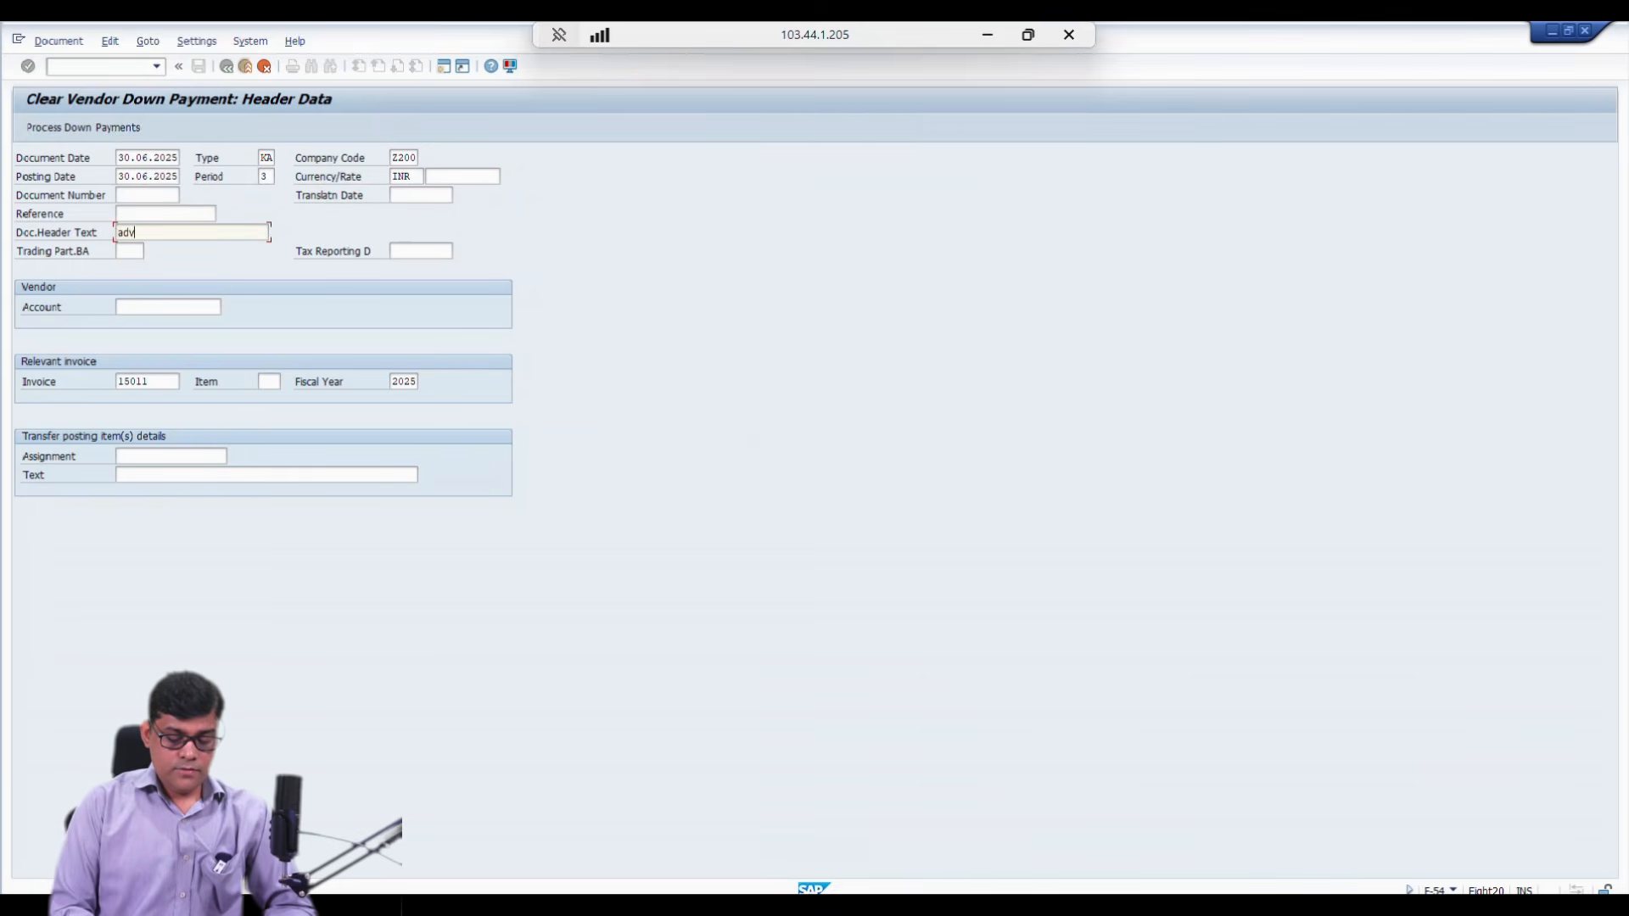
pyautogui.write(' clear')
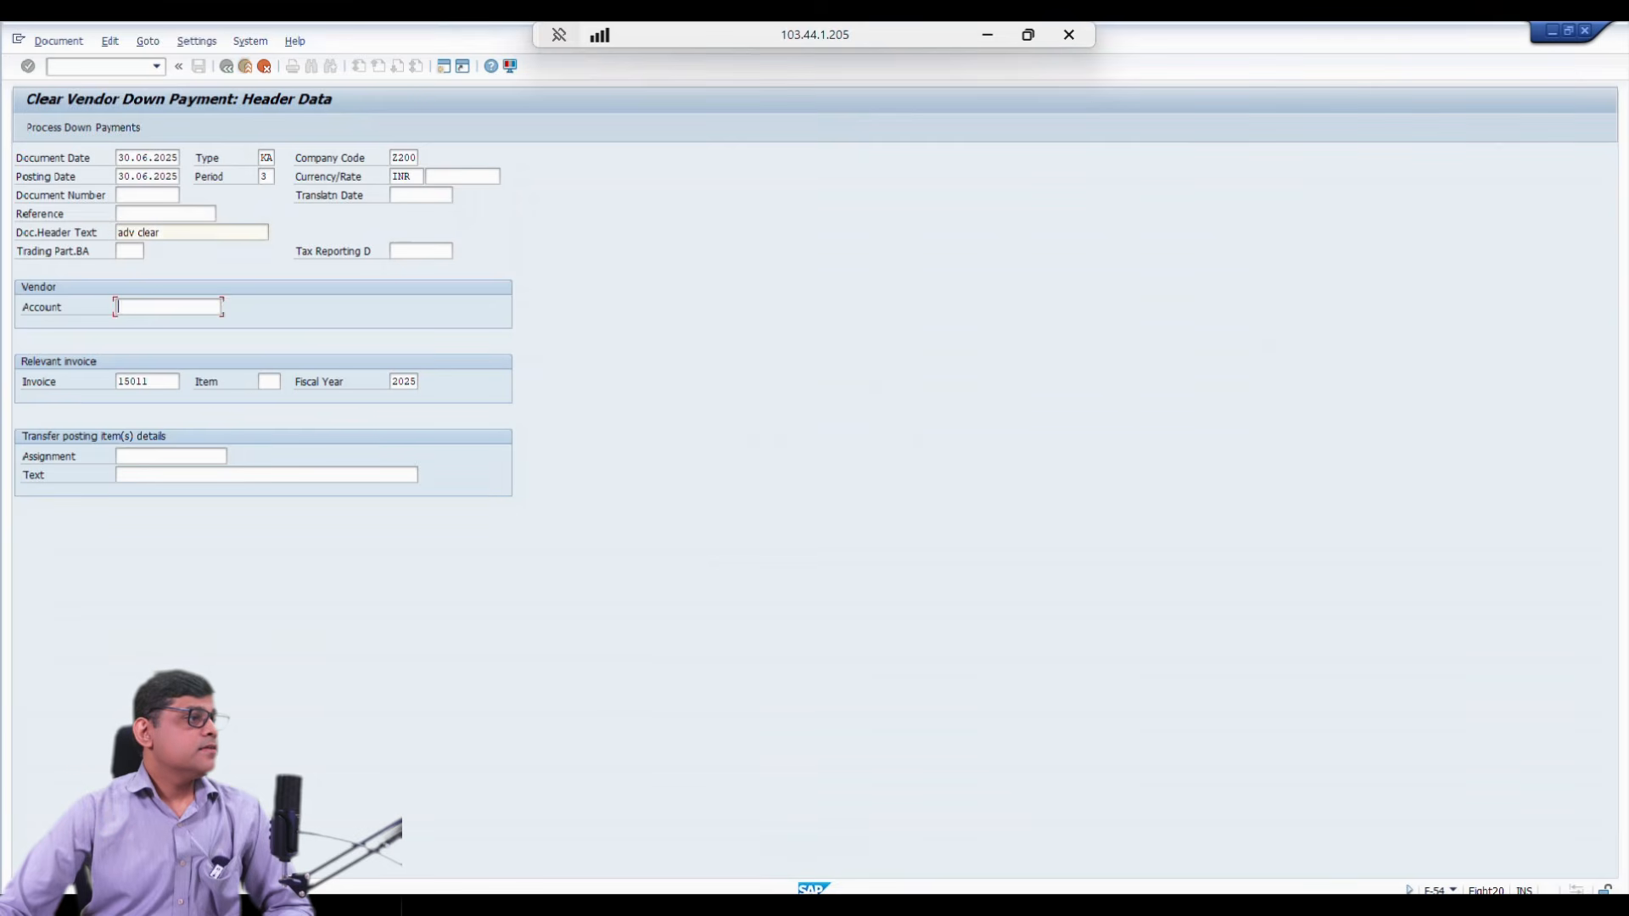
# Step: Check the vendor's open items in the vendor line item display, and return to the down payment clearing session
pyautogui.hotkey('alt', 'Tab')
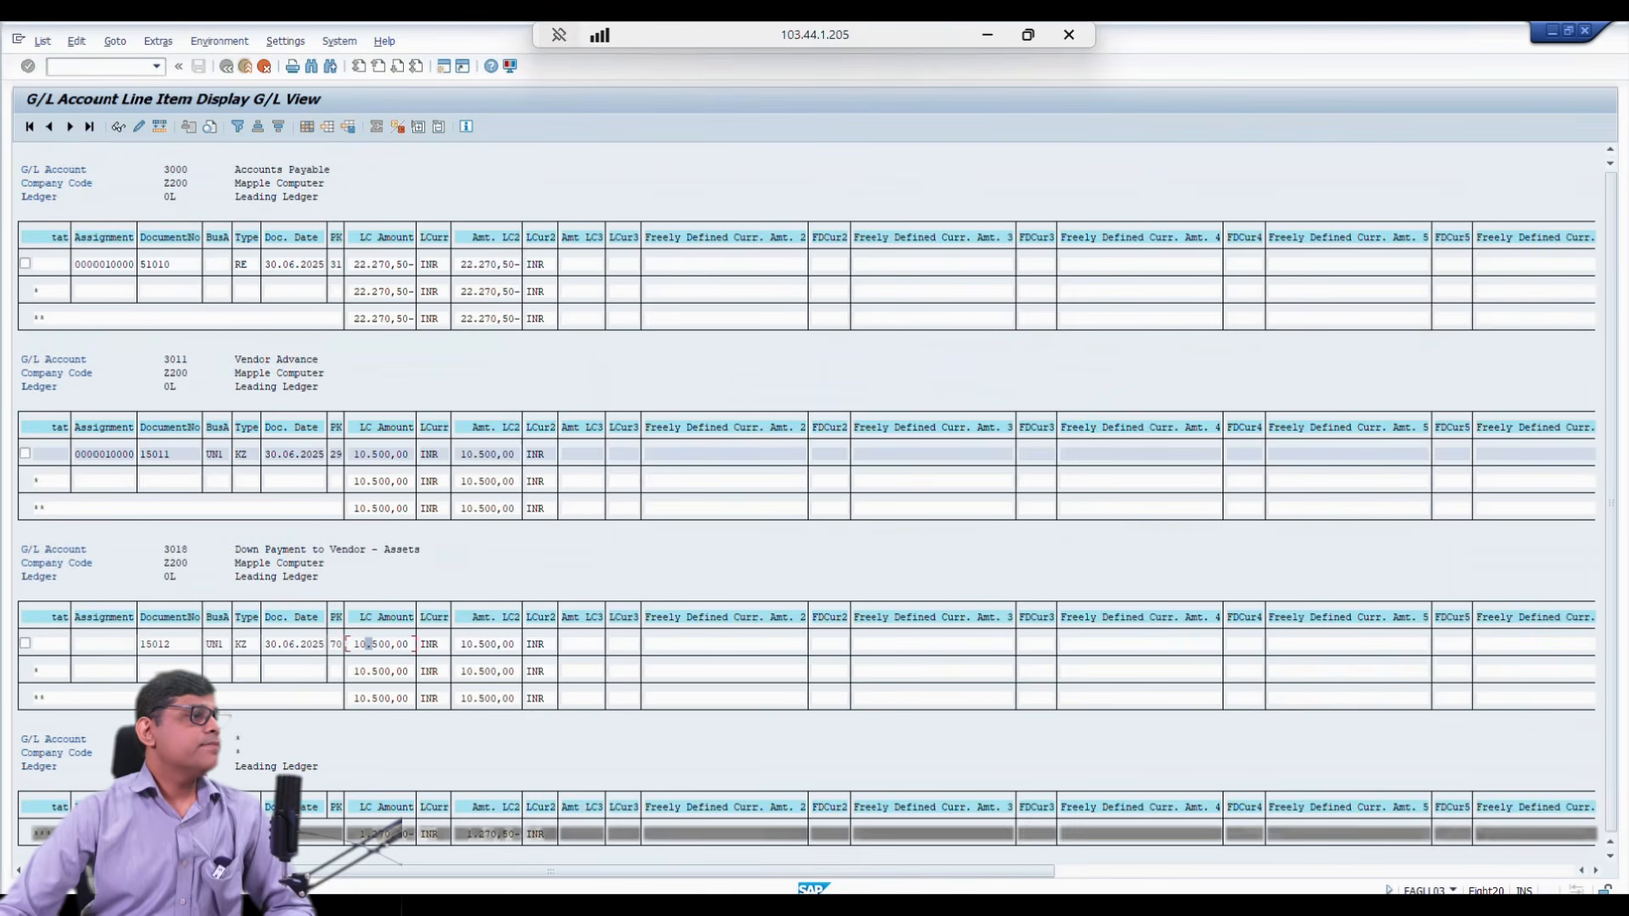
pyautogui.moveTo(509, 906)
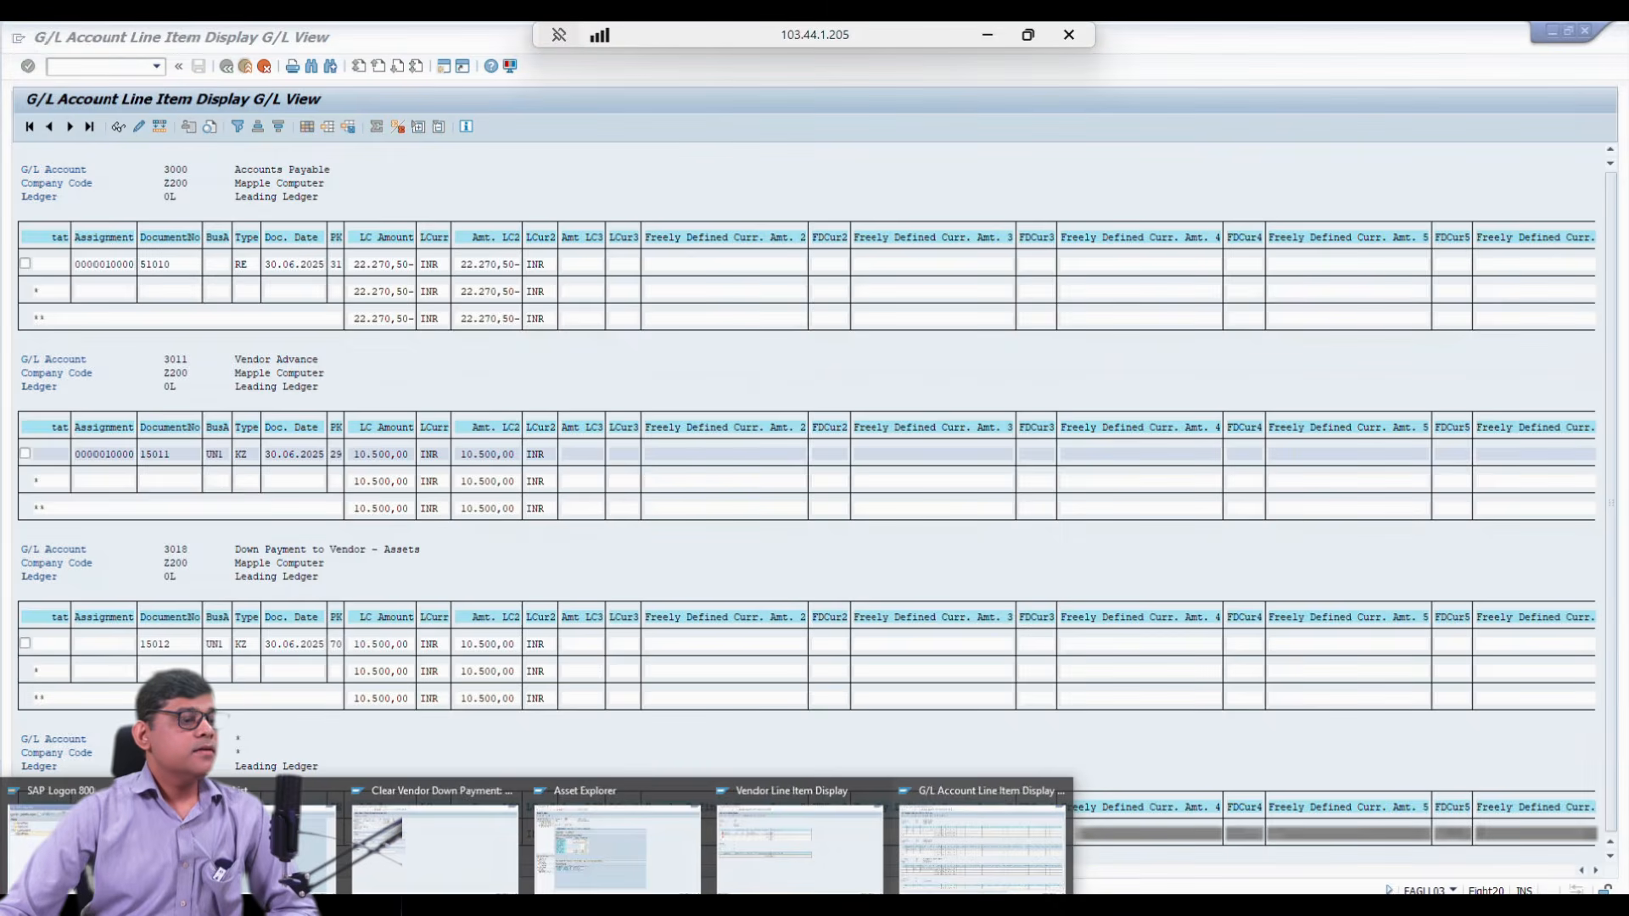
pyautogui.click(800, 844)
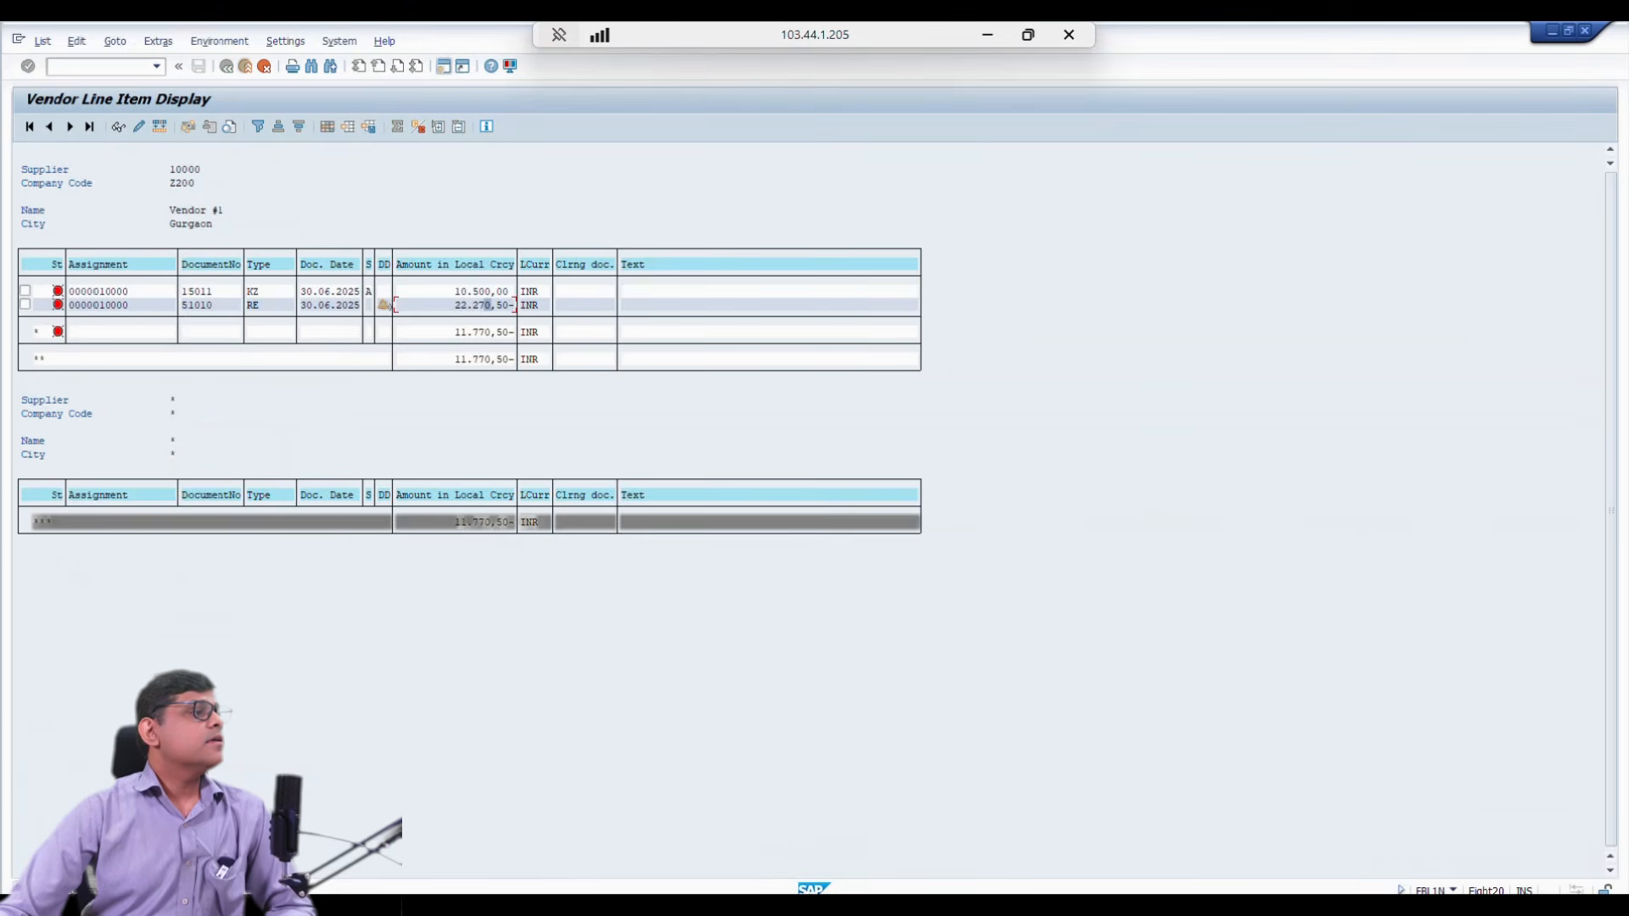
pyautogui.hotkey('alt', 'Tab')
pyautogui.moveTo(518, 906)
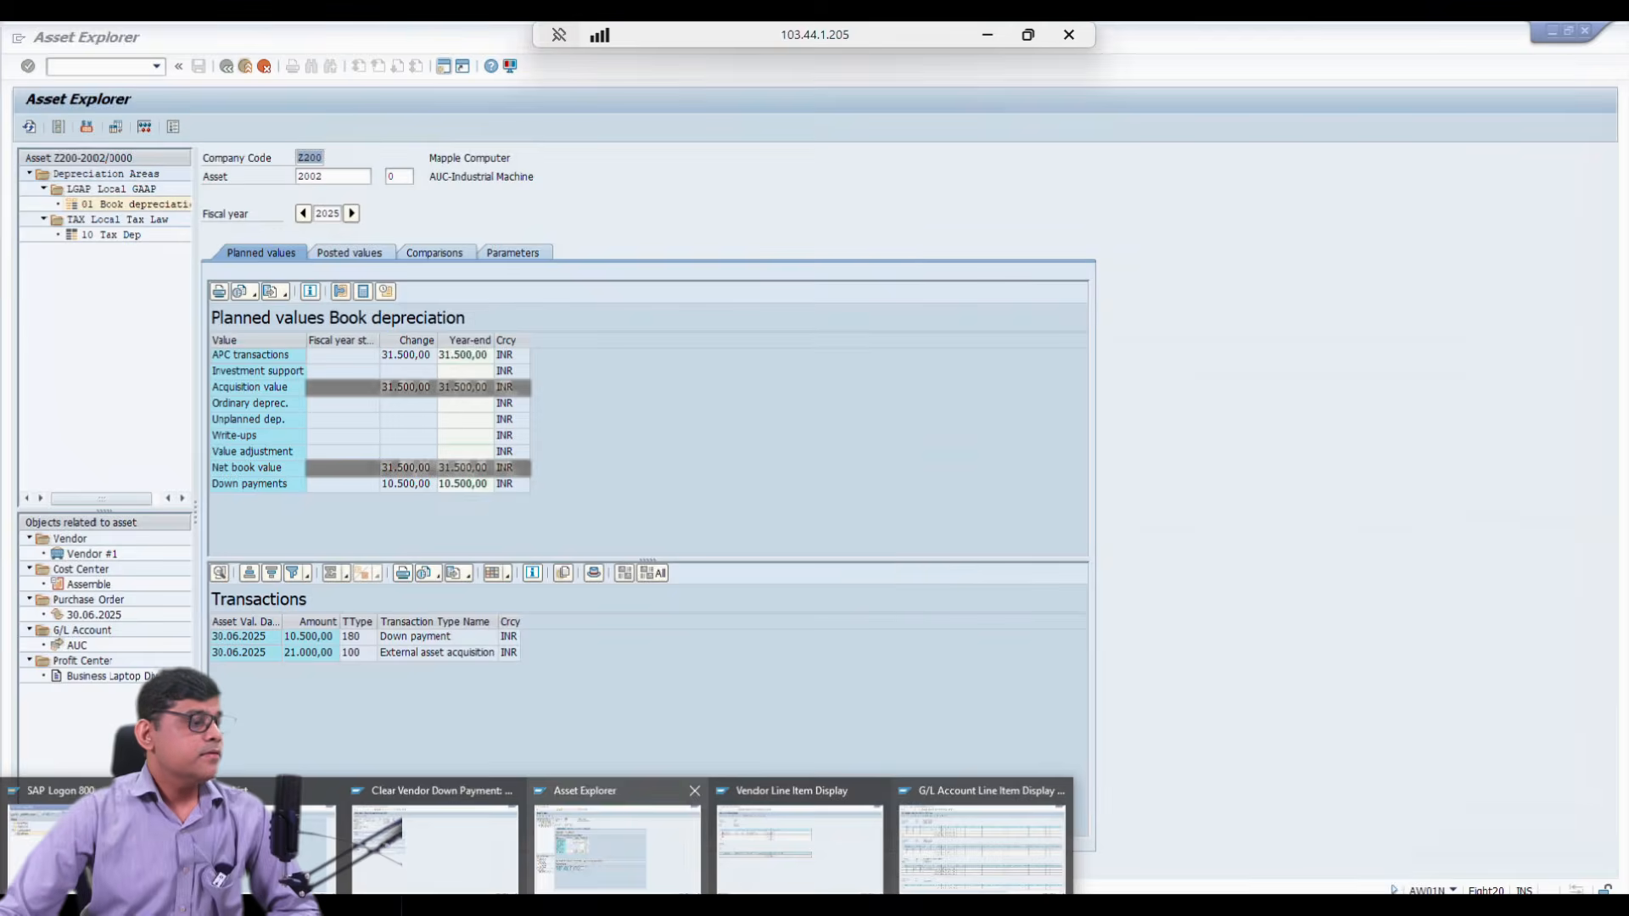
pyautogui.click(435, 844)
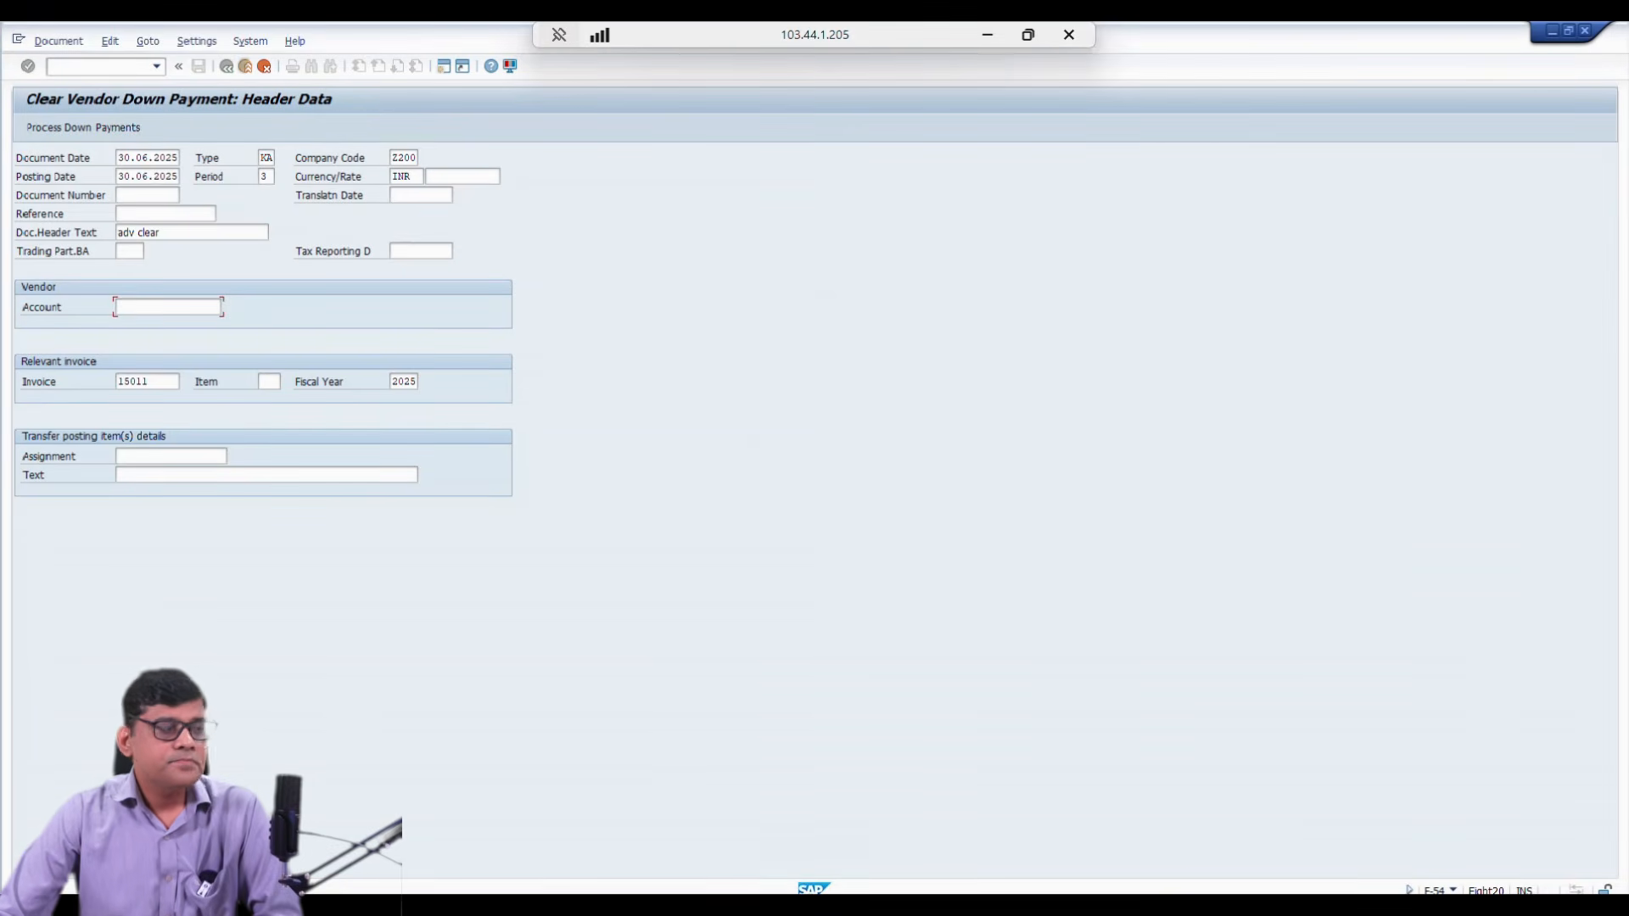
# Step: Search the suppliers of company code Z200 and pick VENDOR #1 as the vendor account
pyautogui.press('F4')
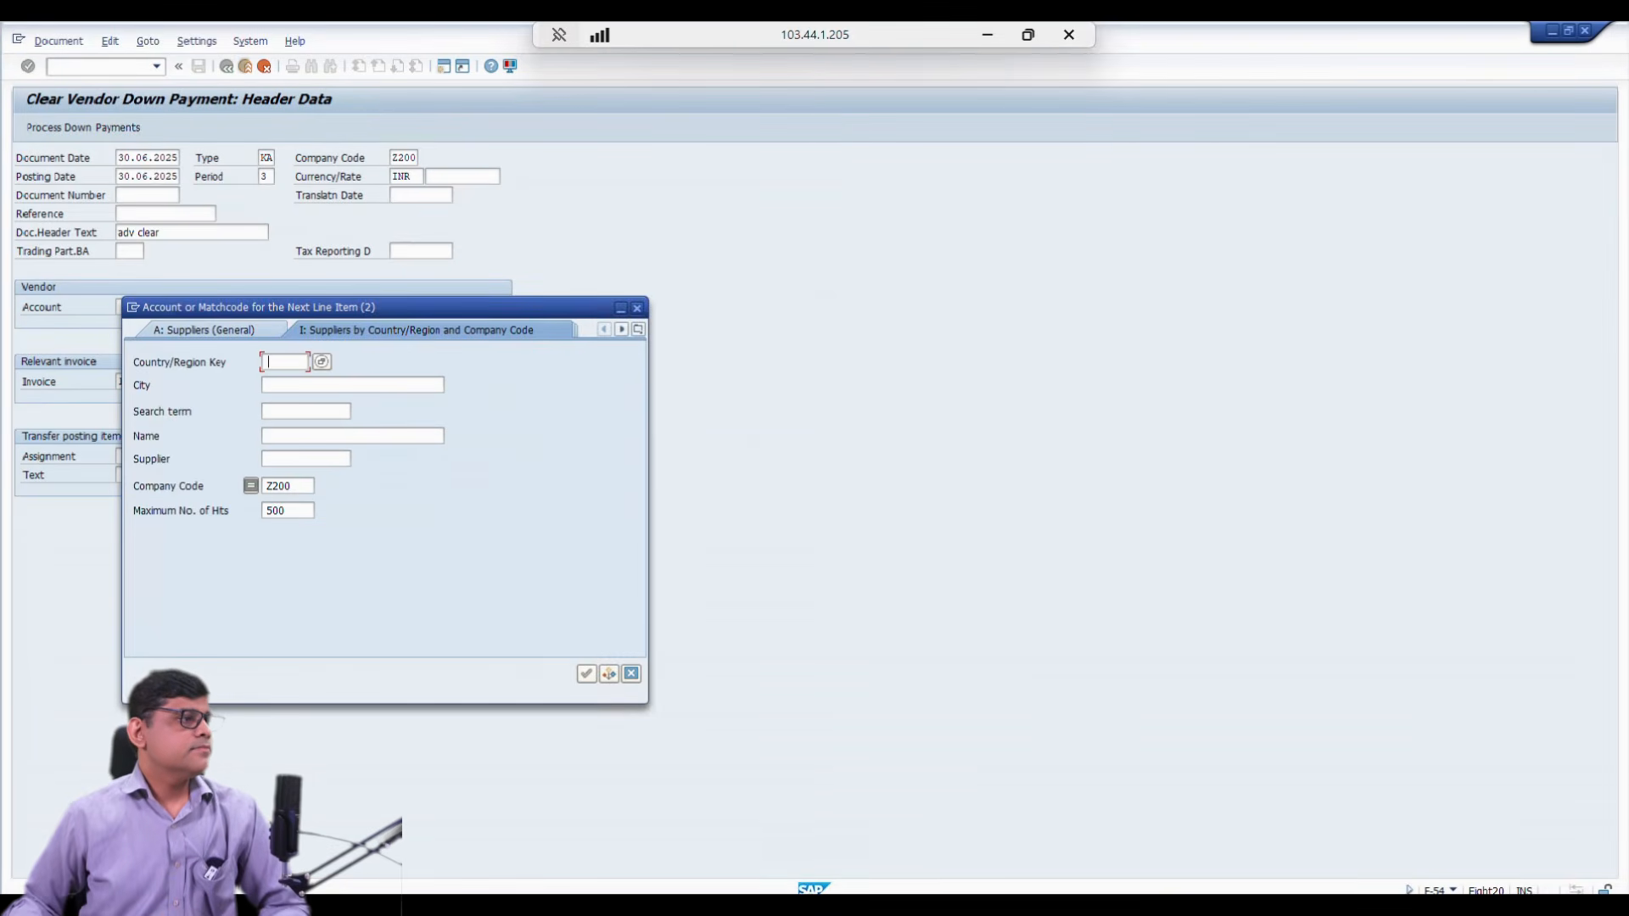
pyautogui.press('Return')
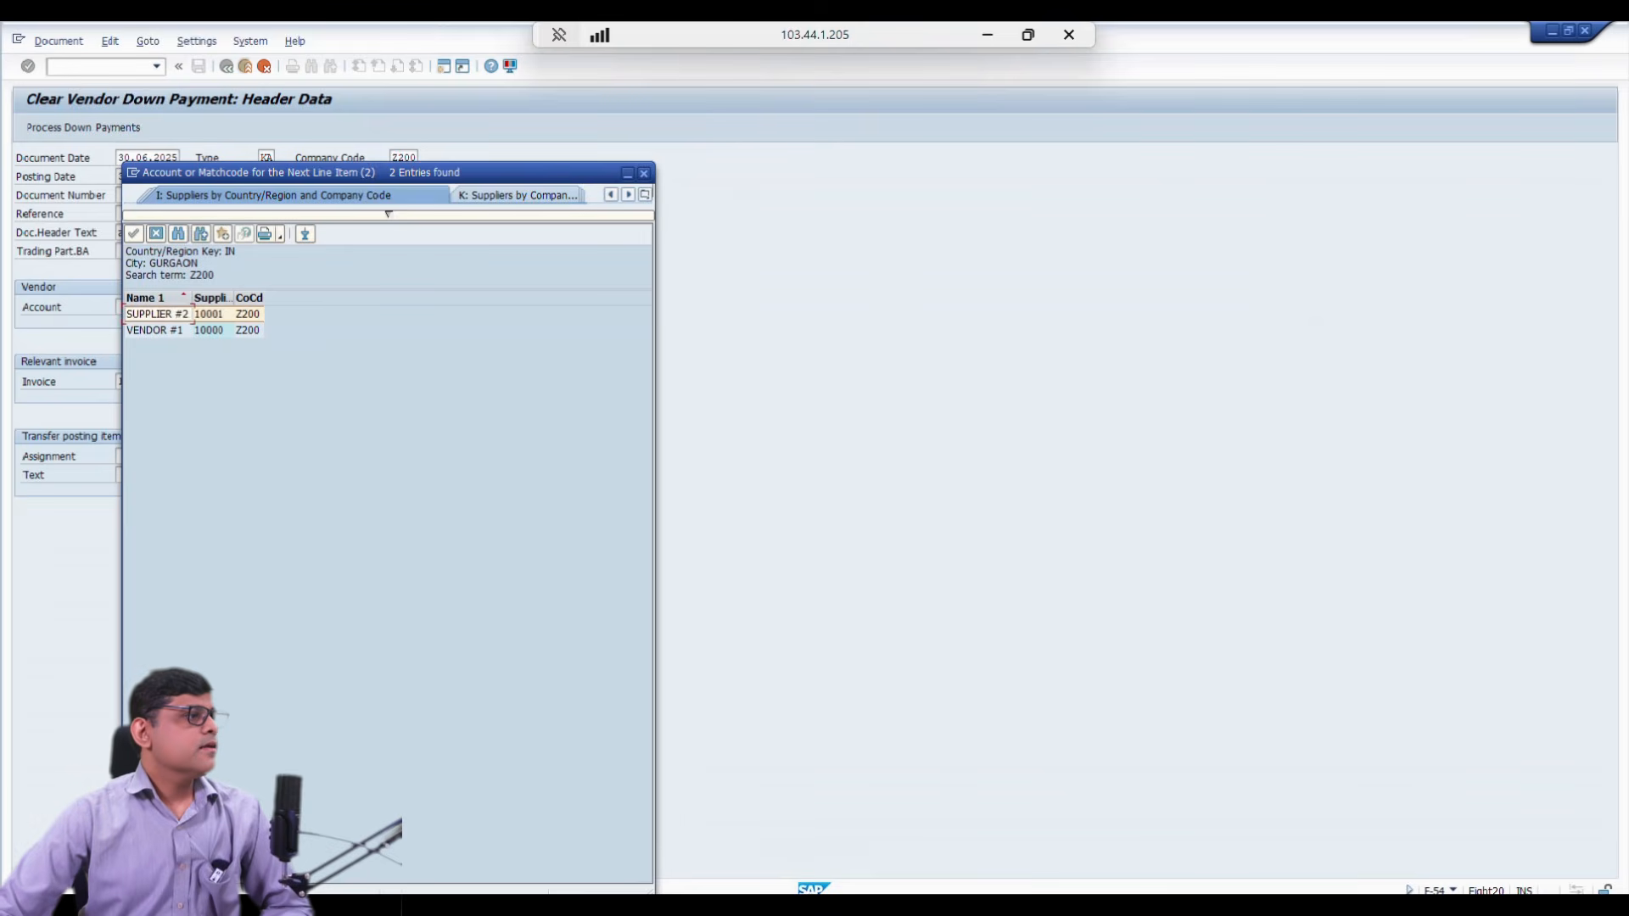
pyautogui.doubleClick(181, 330)
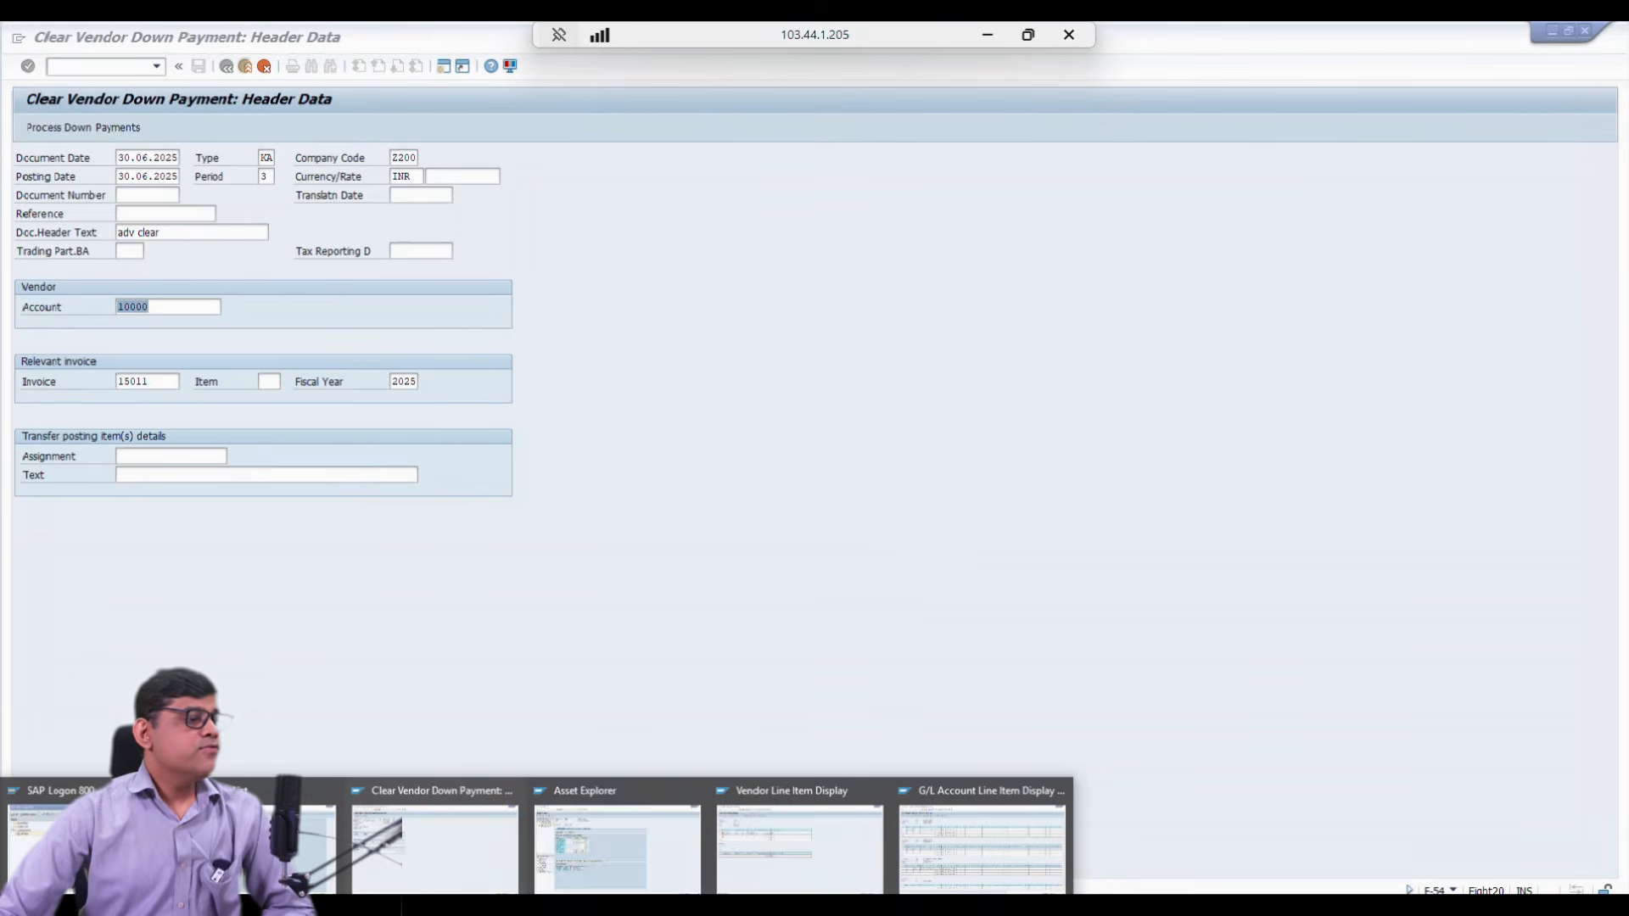
# Step: Examine the vendor line item display for the posted invoice's document number and the down payment amount
pyautogui.click(800, 835)
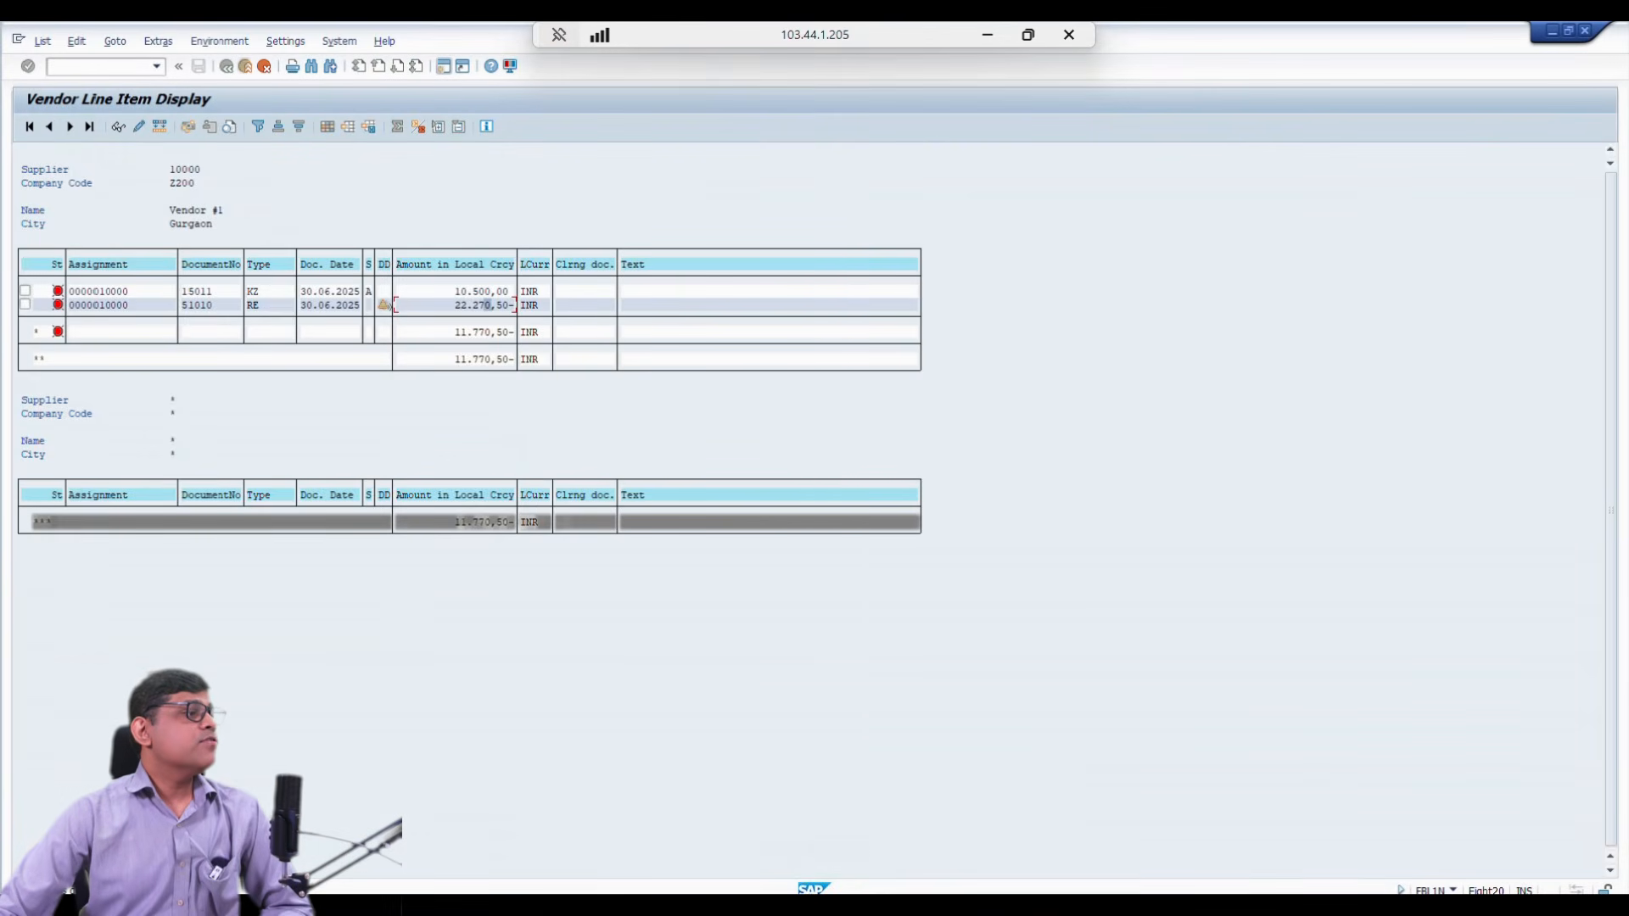
pyautogui.click(197, 306)
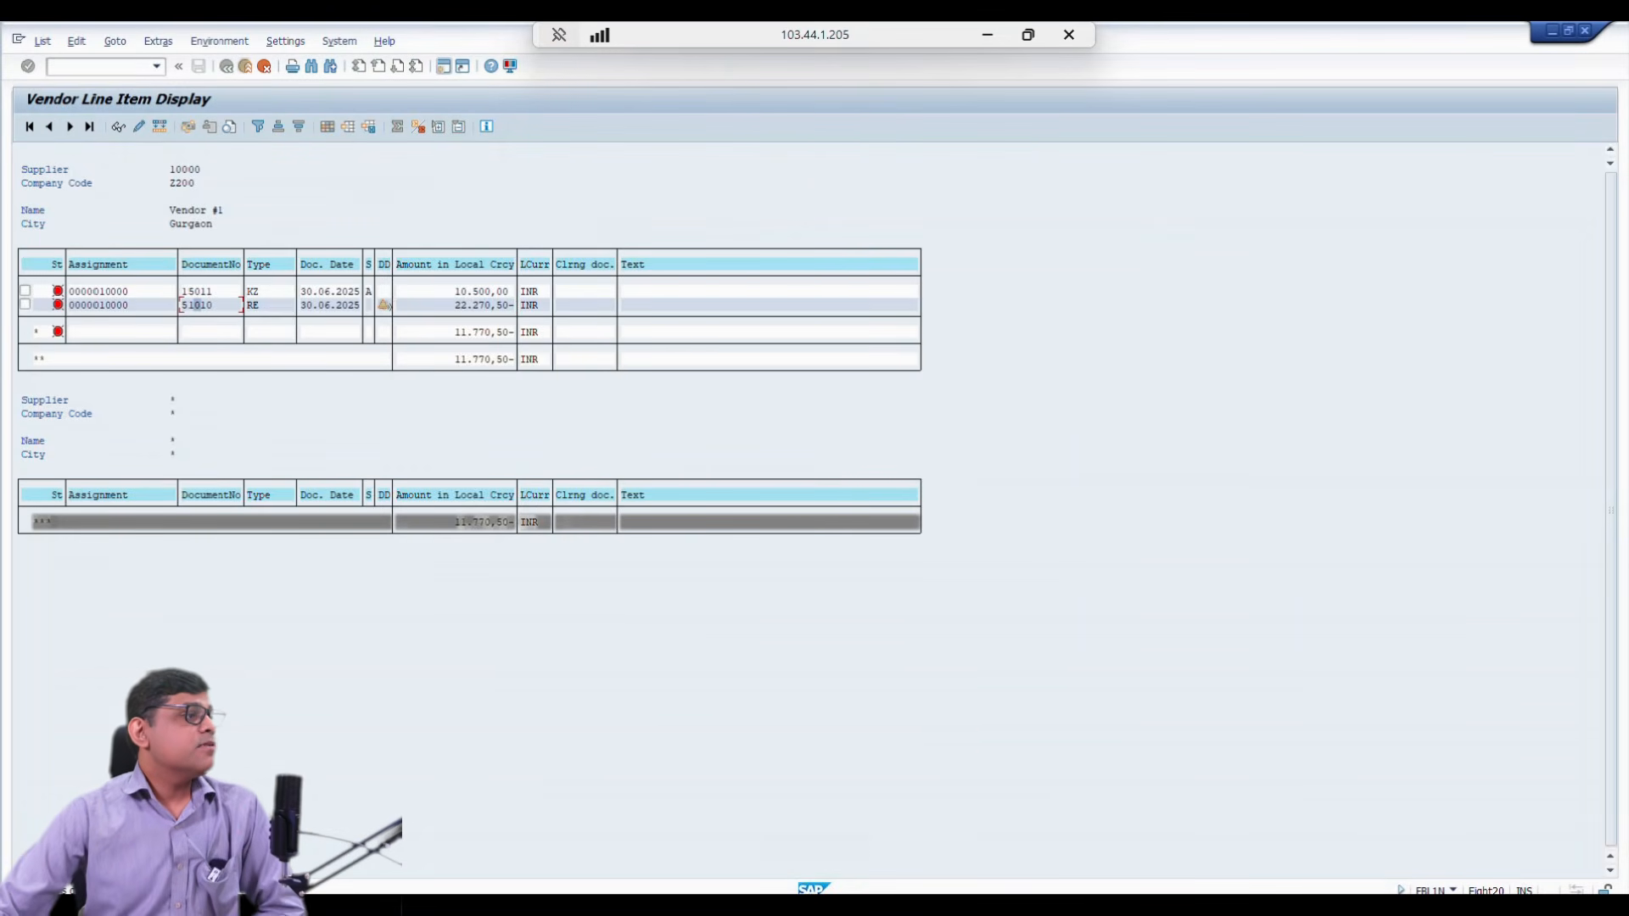
pyautogui.click(493, 291)
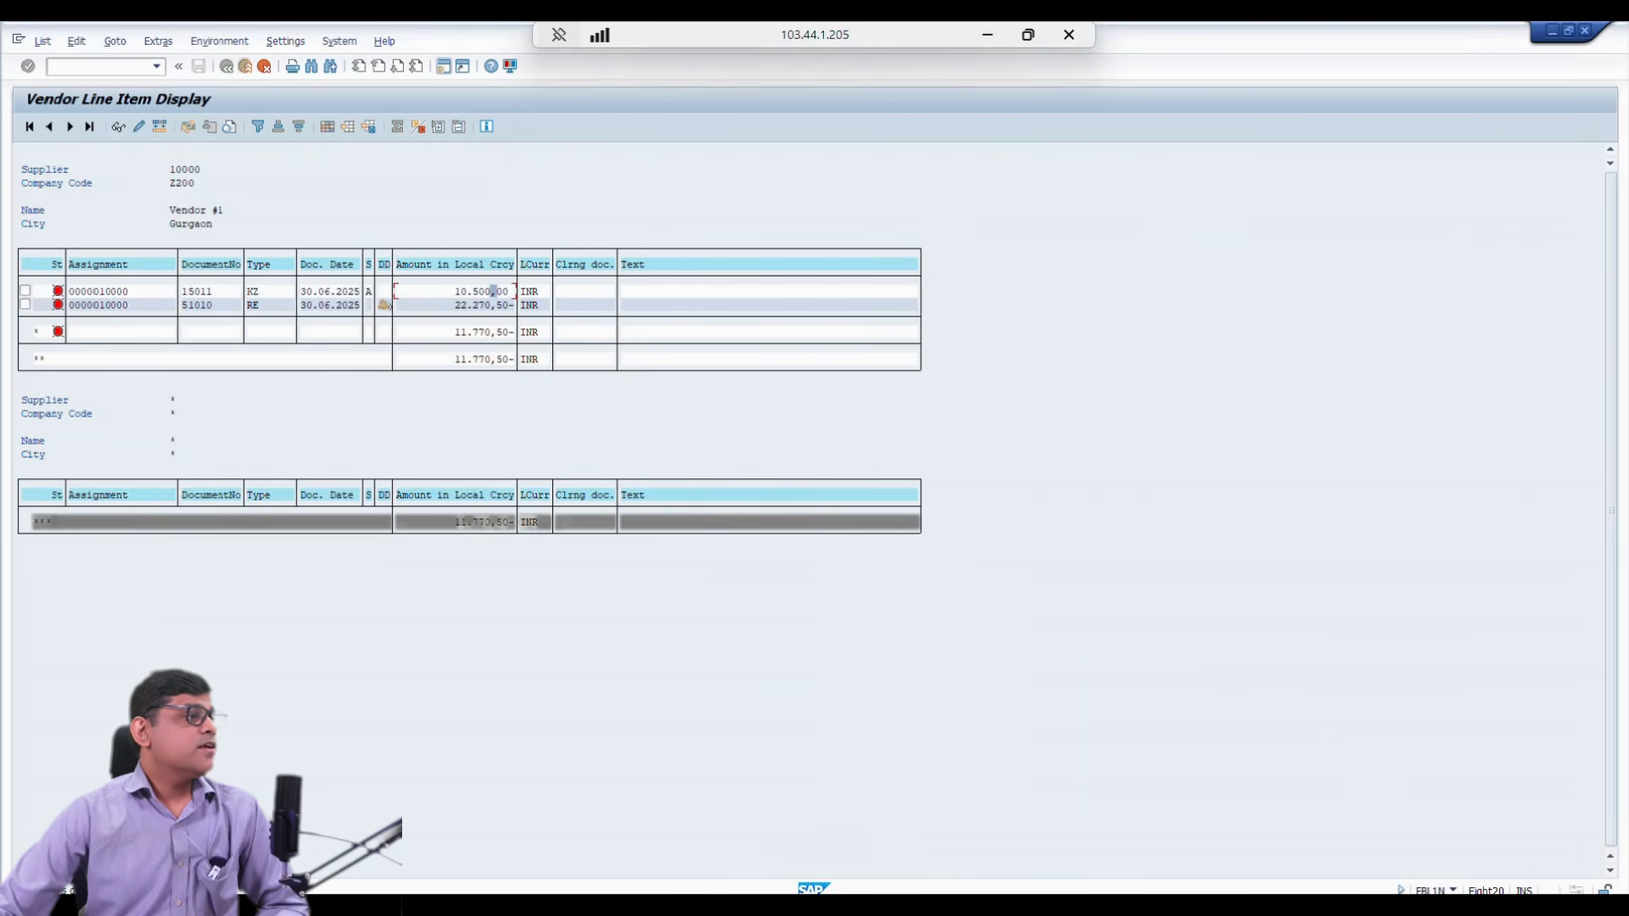
pyautogui.click(192, 305)
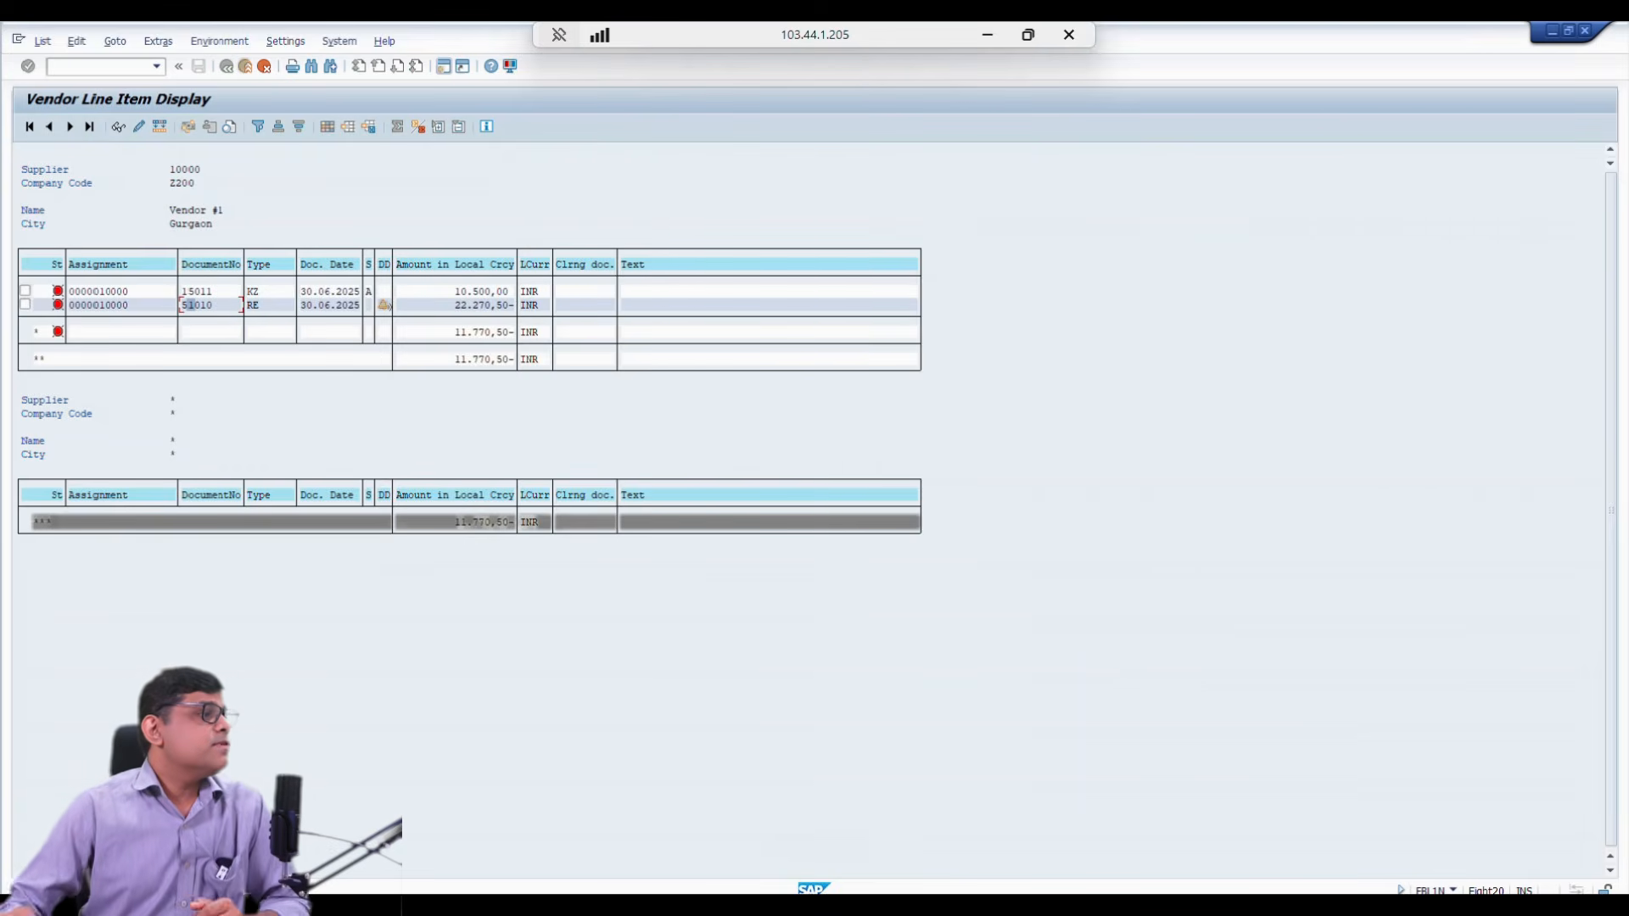
# Step: Return to the down payment clearing session and set the relevant invoice to 51010
pyautogui.hotkey('alt', 'Tab')
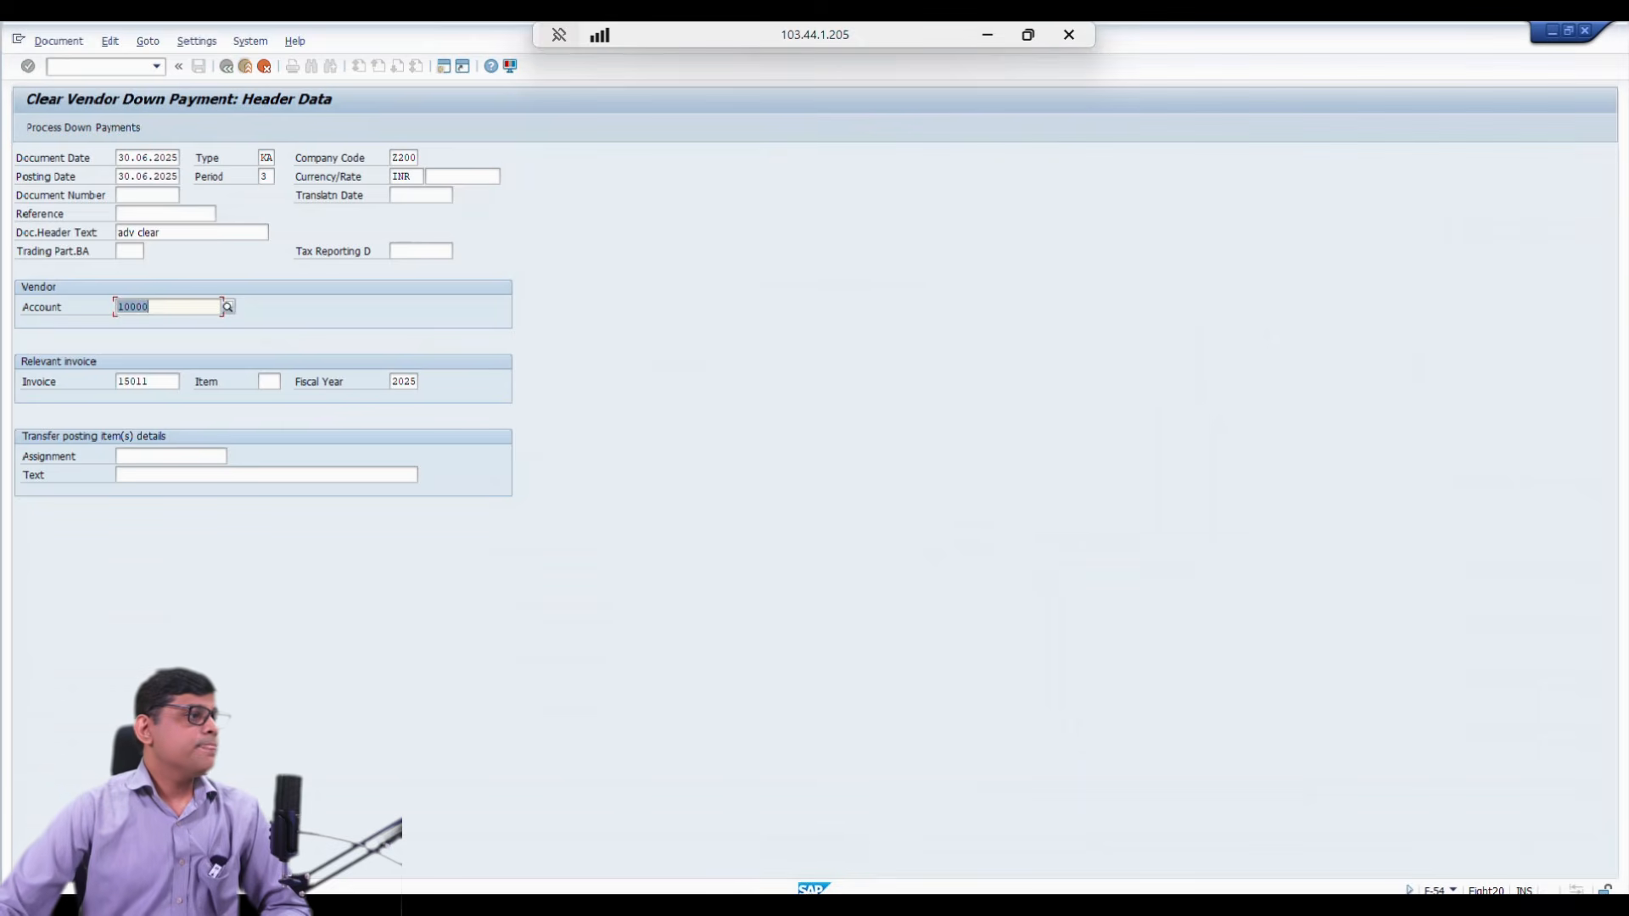
pyautogui.press('Tab')
pyautogui.write('51010')
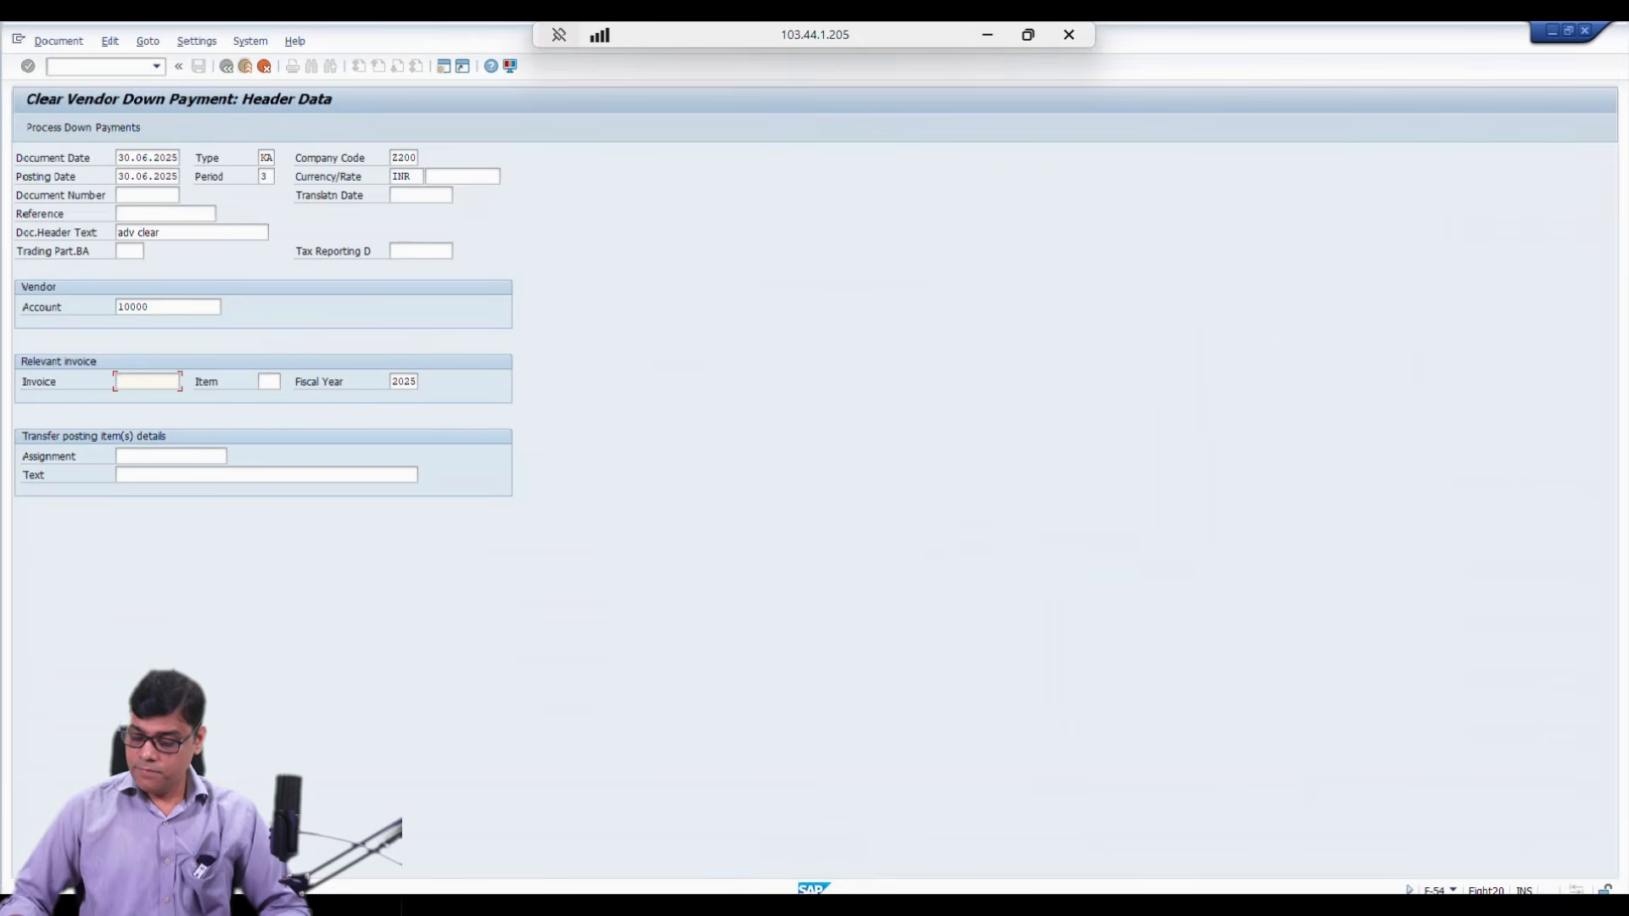
pyautogui.press('Tab')
pyautogui.press('Tab')
pyautogui.press('Tab')
pyautogui.press('Tab')
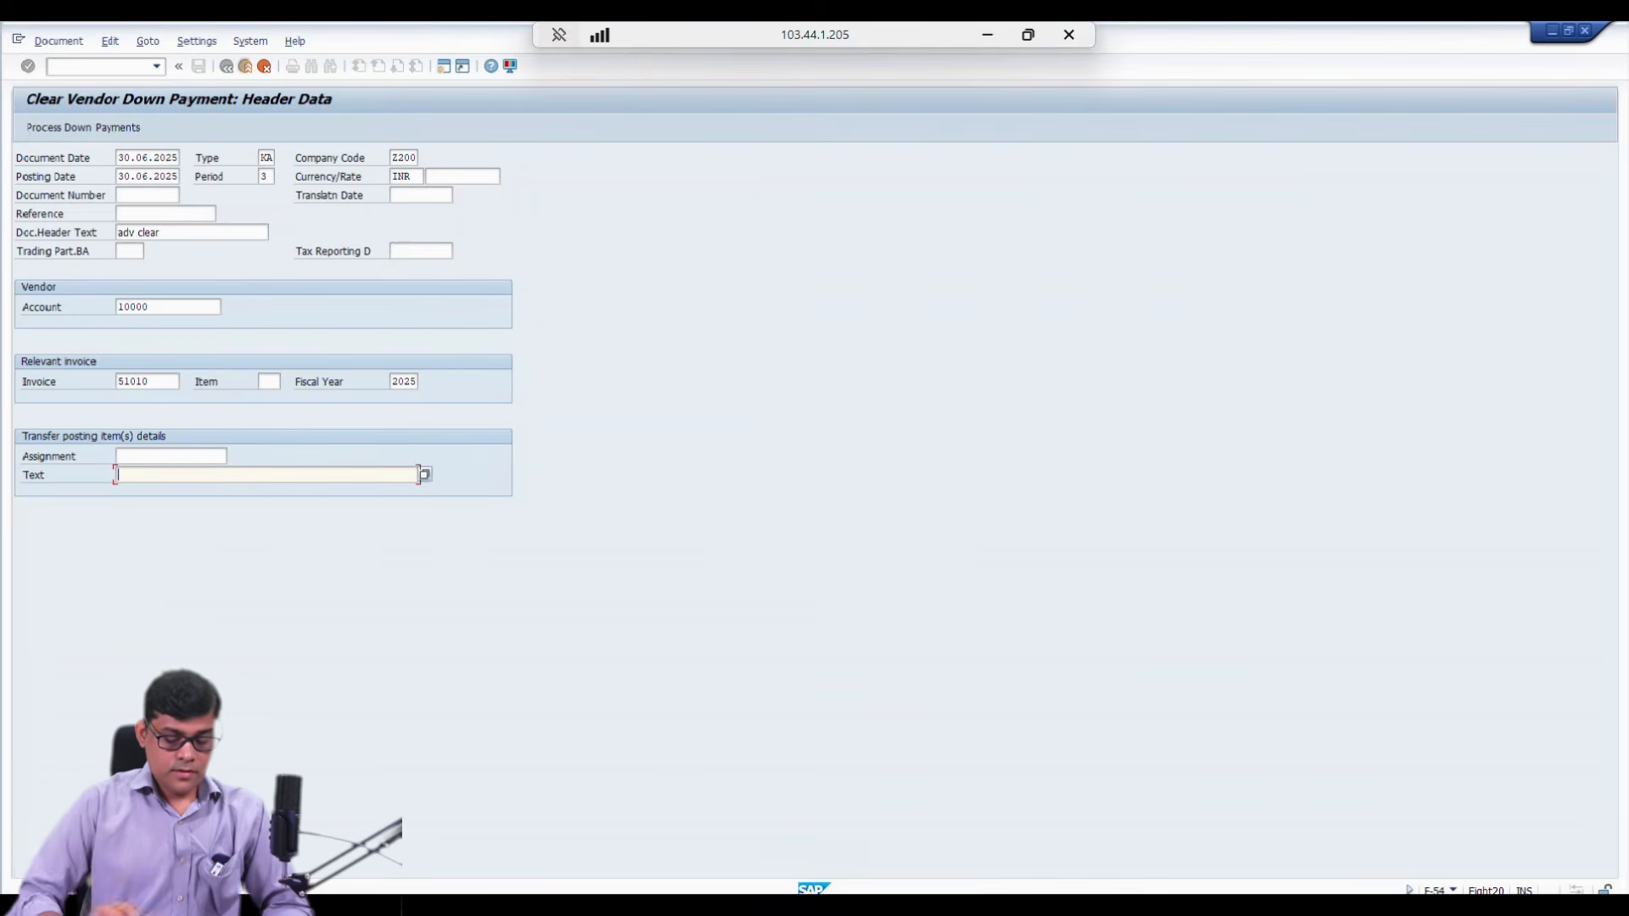
# Step: Enter "adv clear" as the transfer posting text, then select down payment document 15011 and post the clearing
pyautogui.write('adv clear')
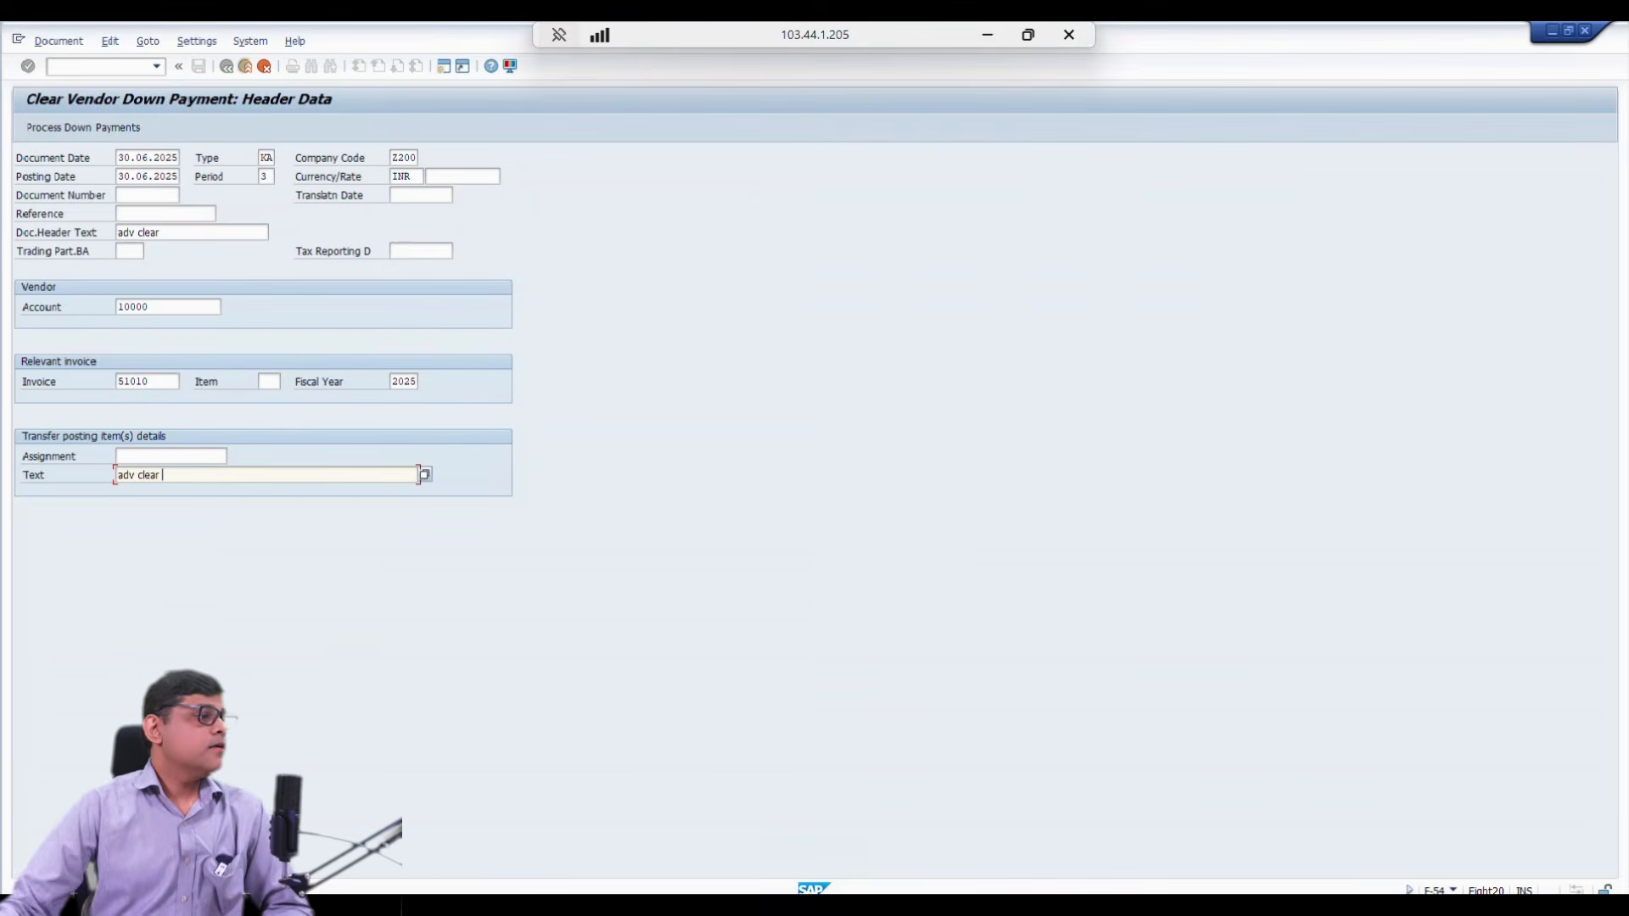
pyautogui.press('Return')
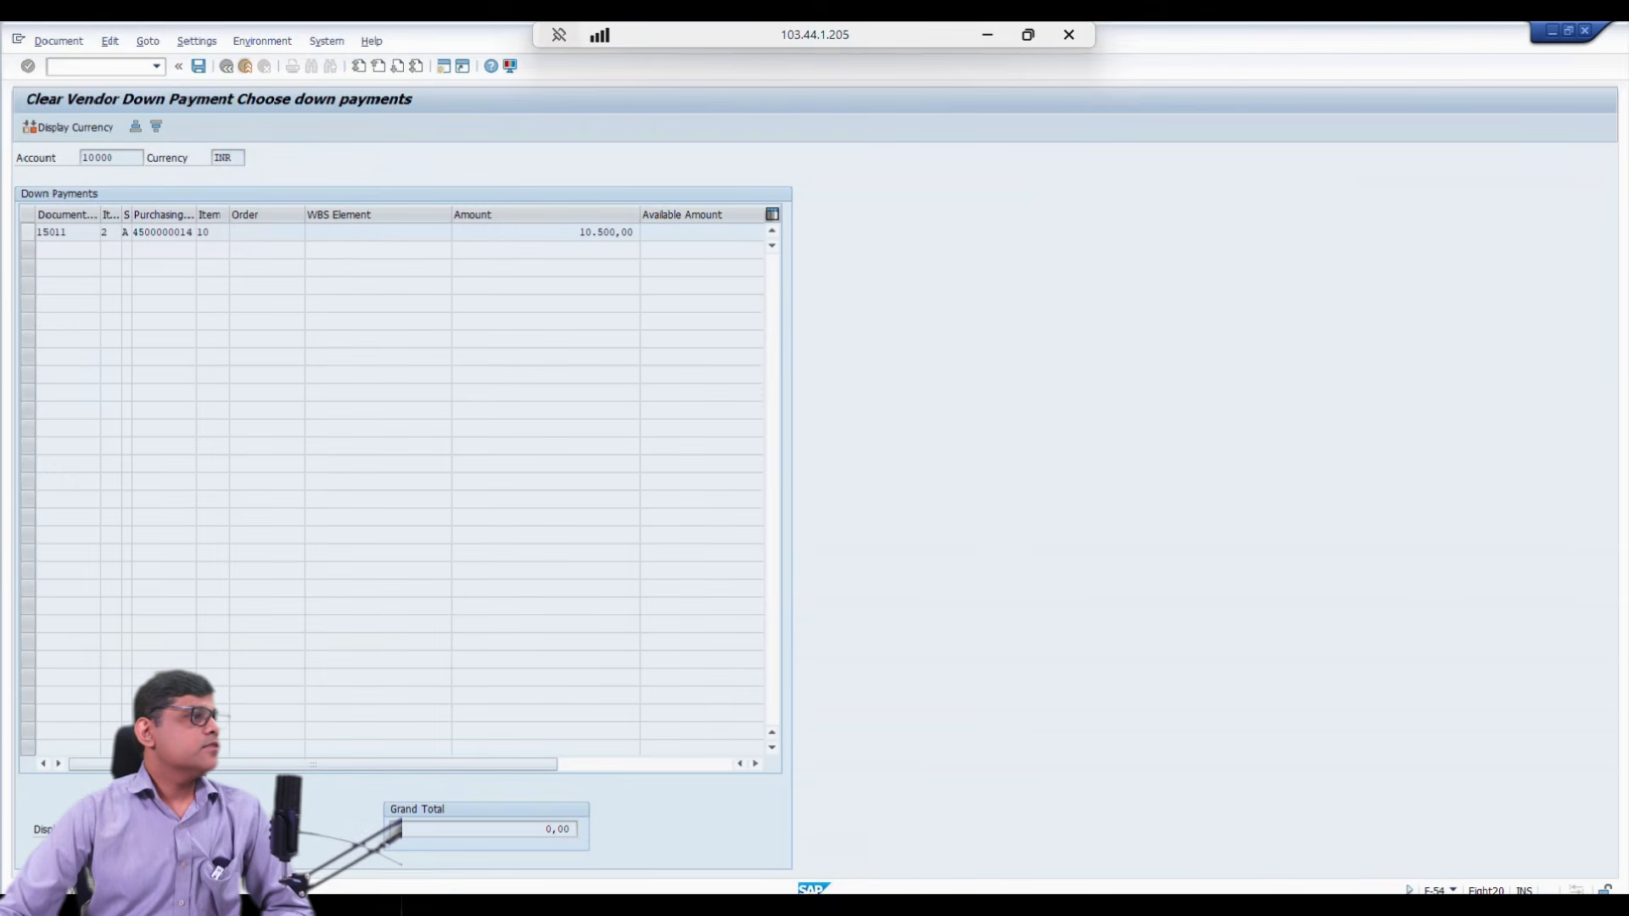
pyautogui.click(28, 233)
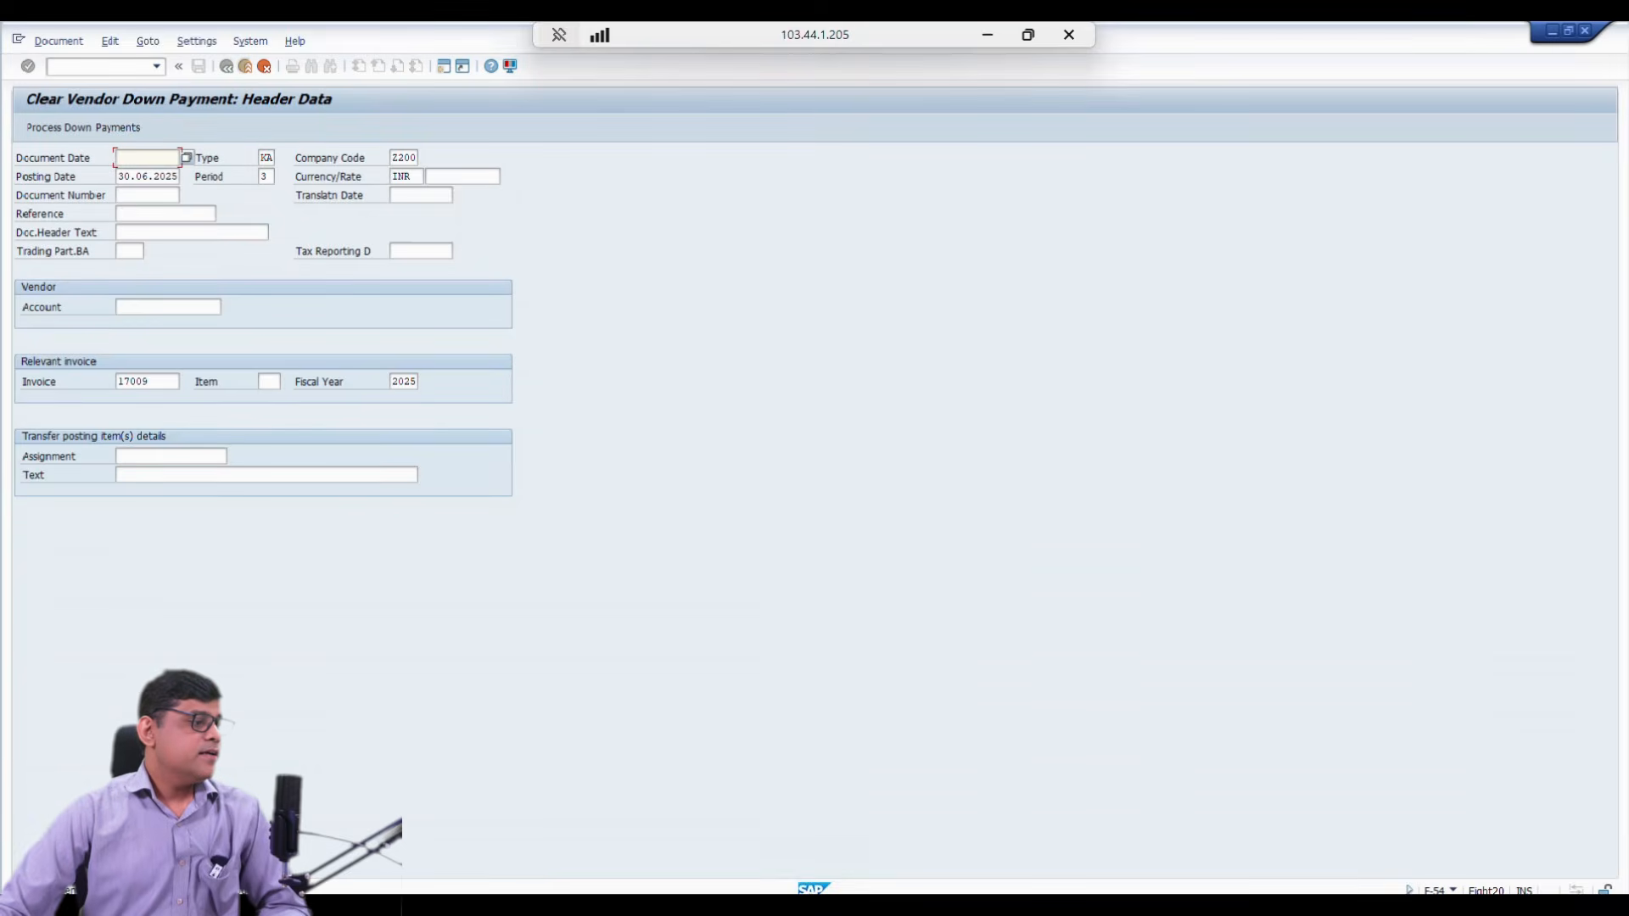
# Step: Switch to the vendor line item display, refresh it and examine the cleared down payment and the open balance
pyautogui.click(536, 906)
pyautogui.click(799, 844)
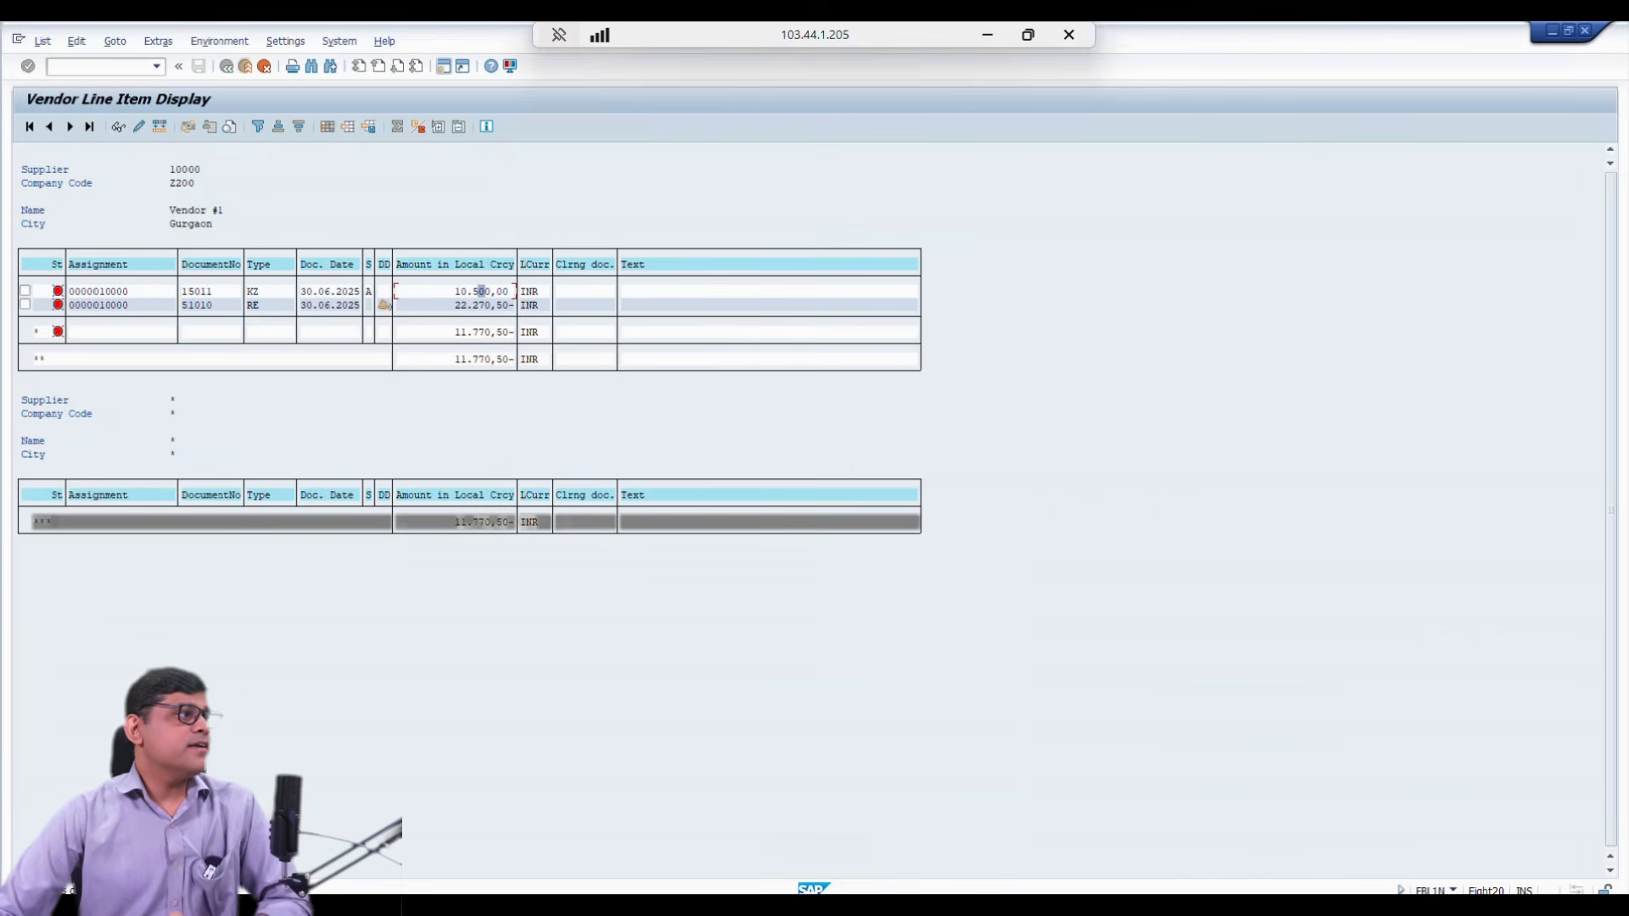
pyautogui.click(42, 41)
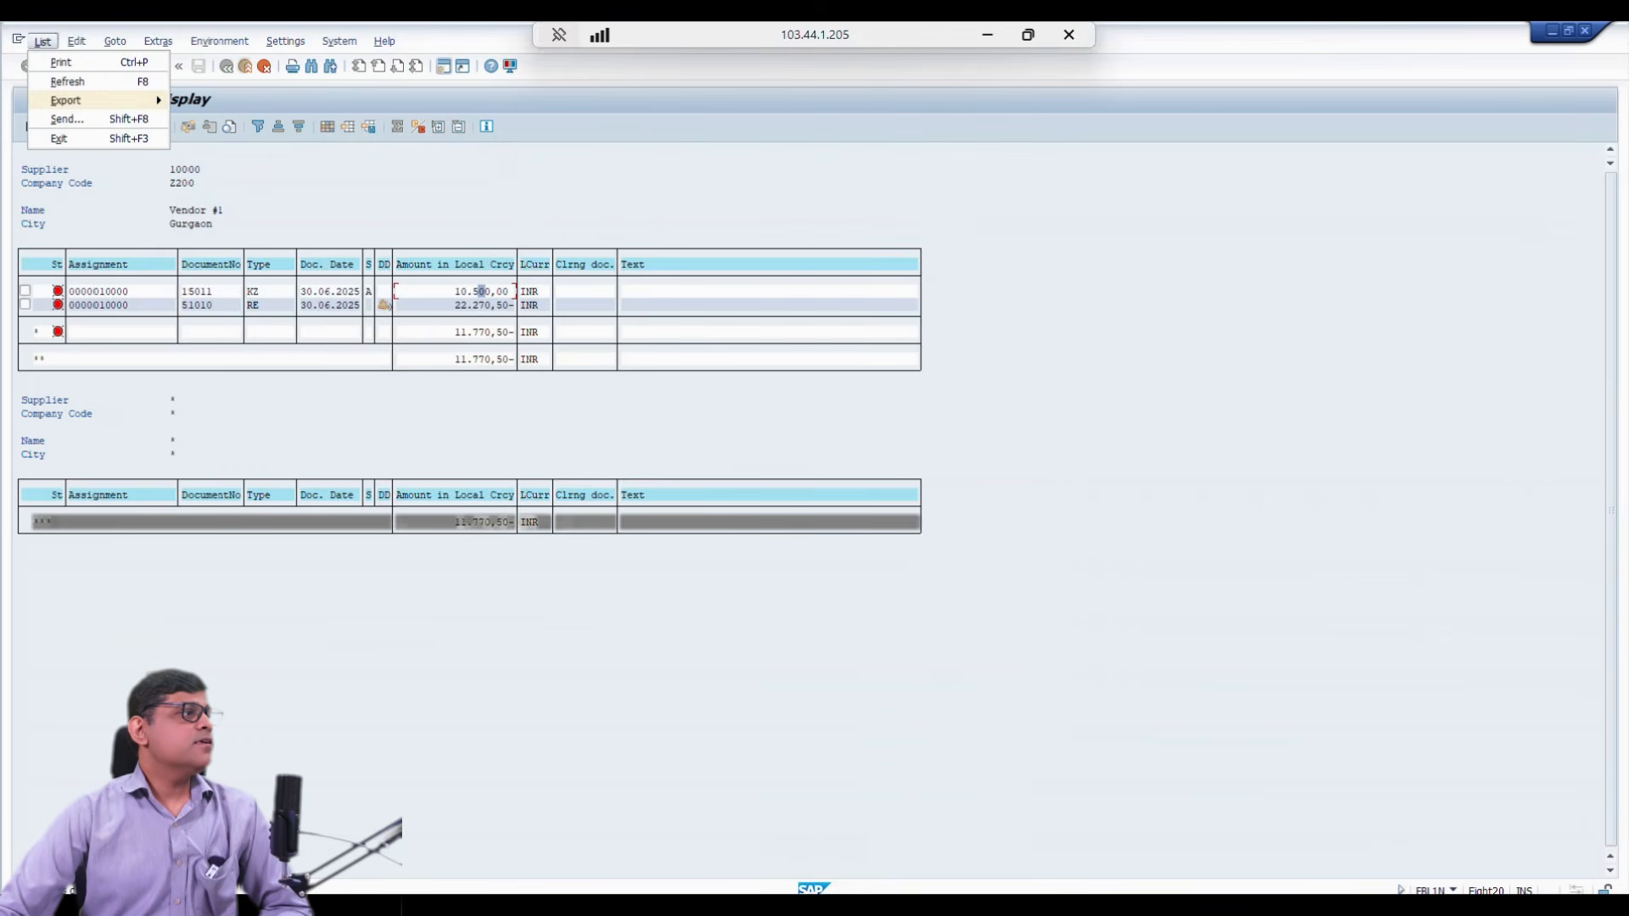
pyautogui.click(67, 81)
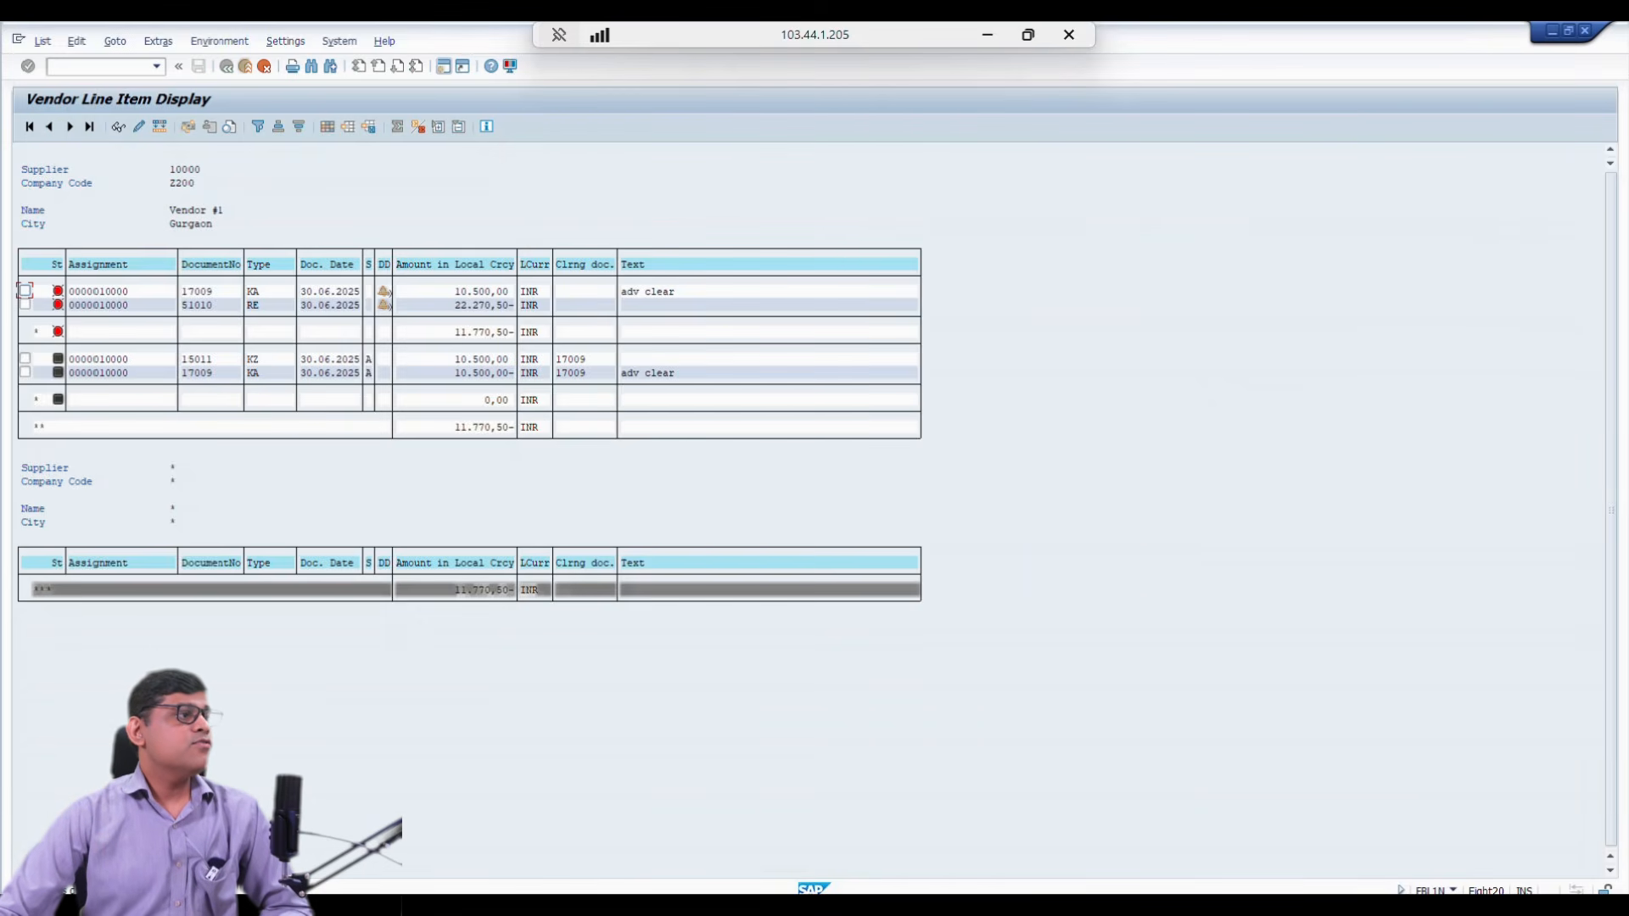
pyautogui.click(481, 291)
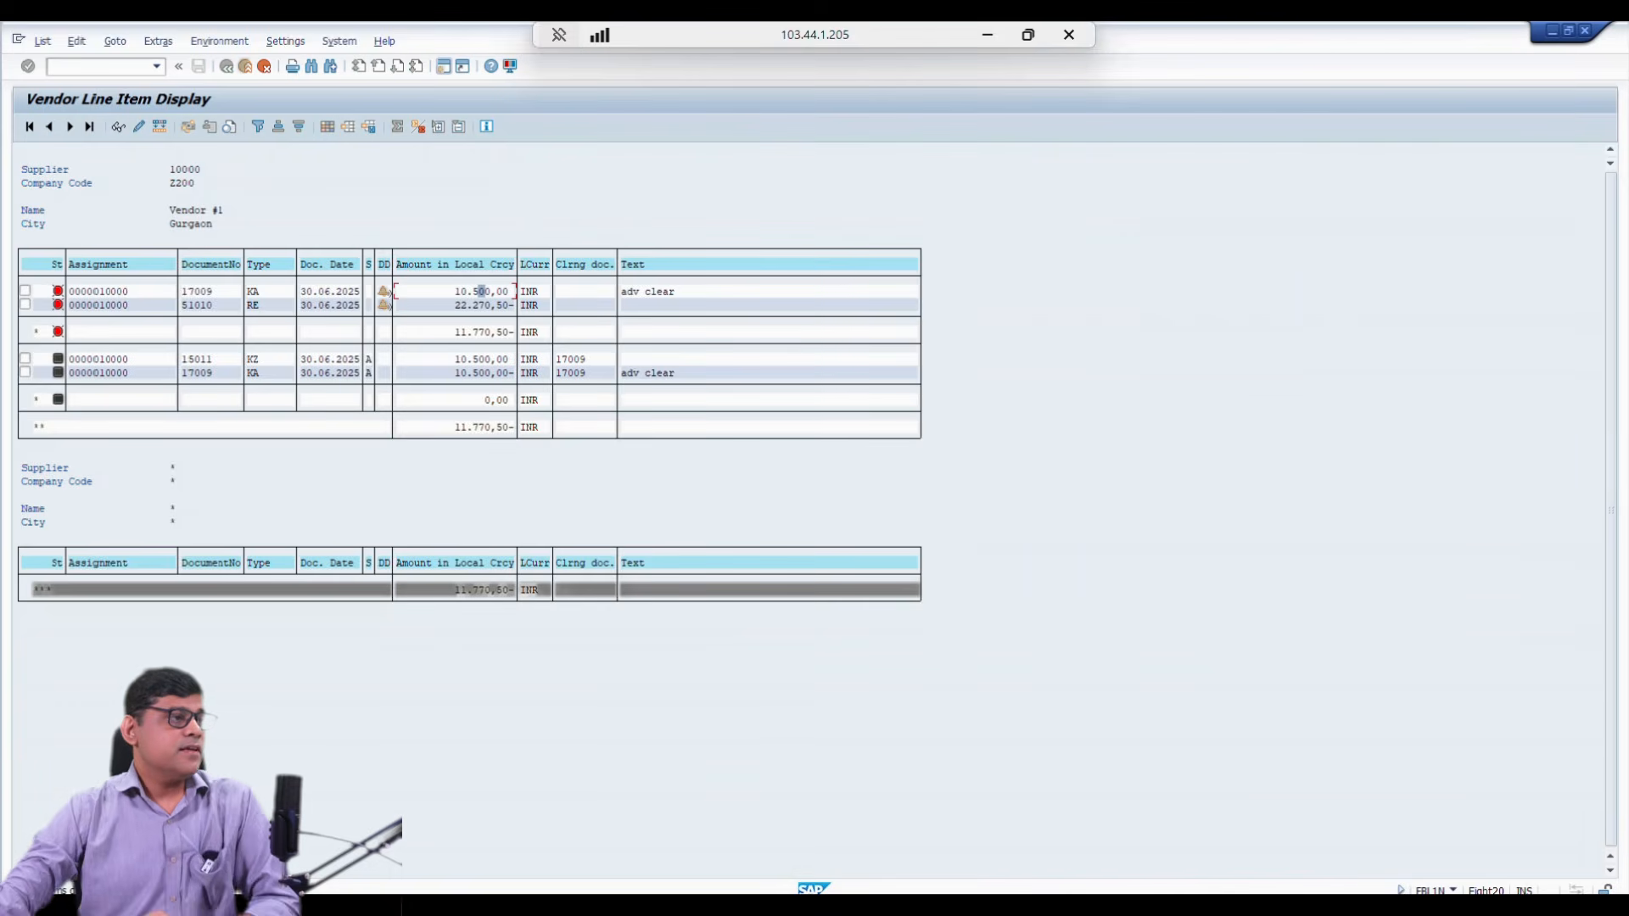
pyautogui.click(487, 332)
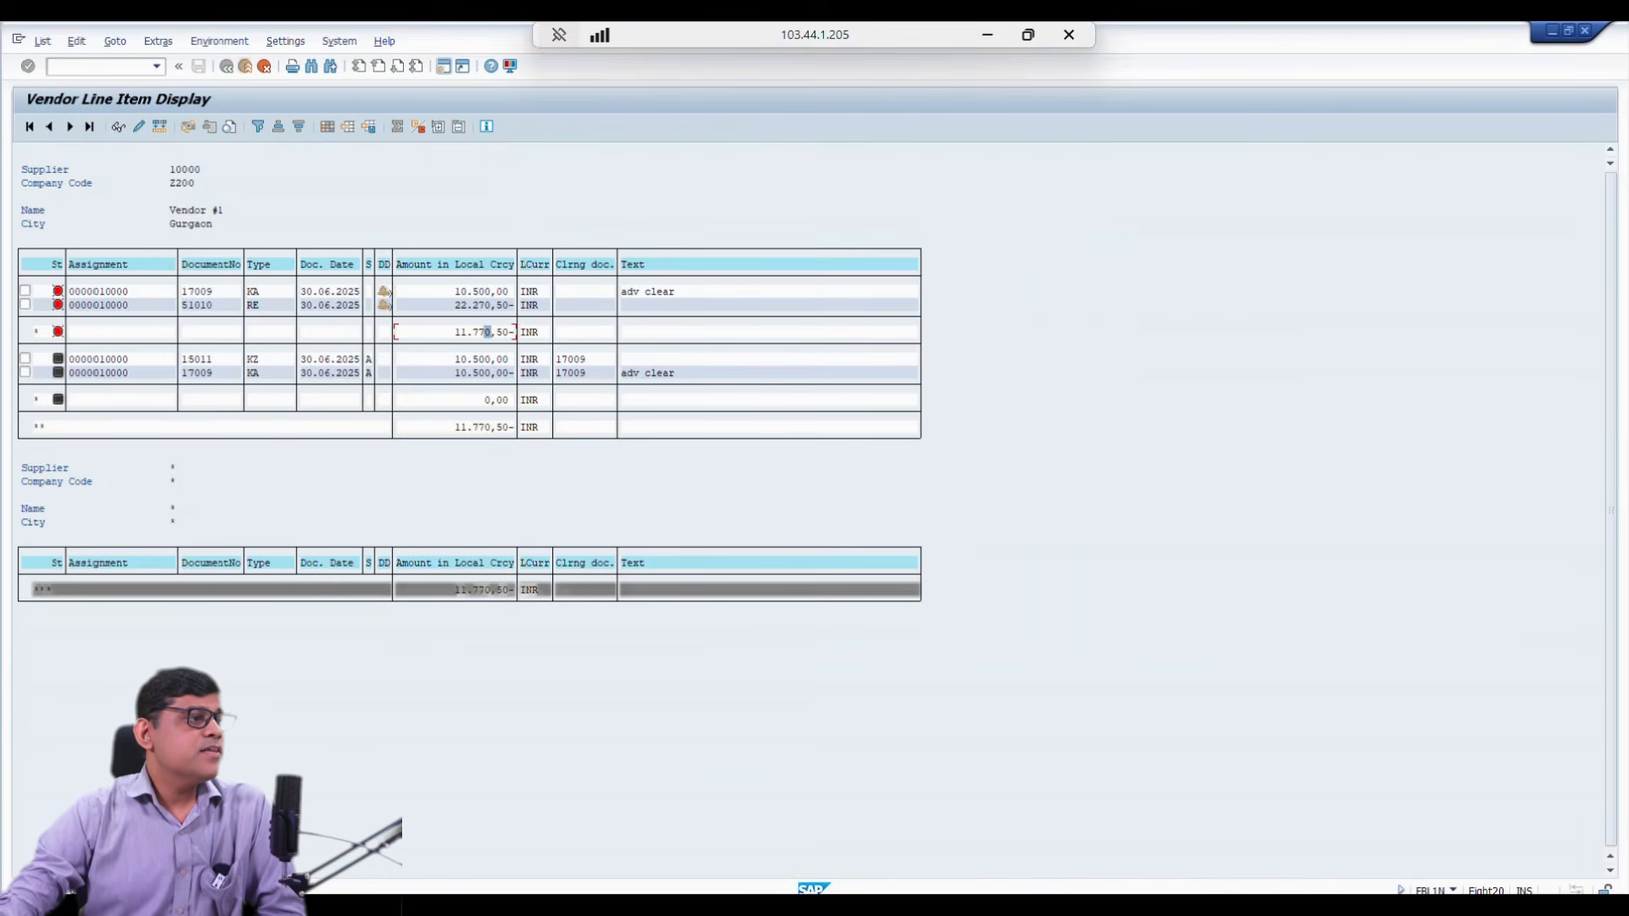
pyautogui.click(487, 291)
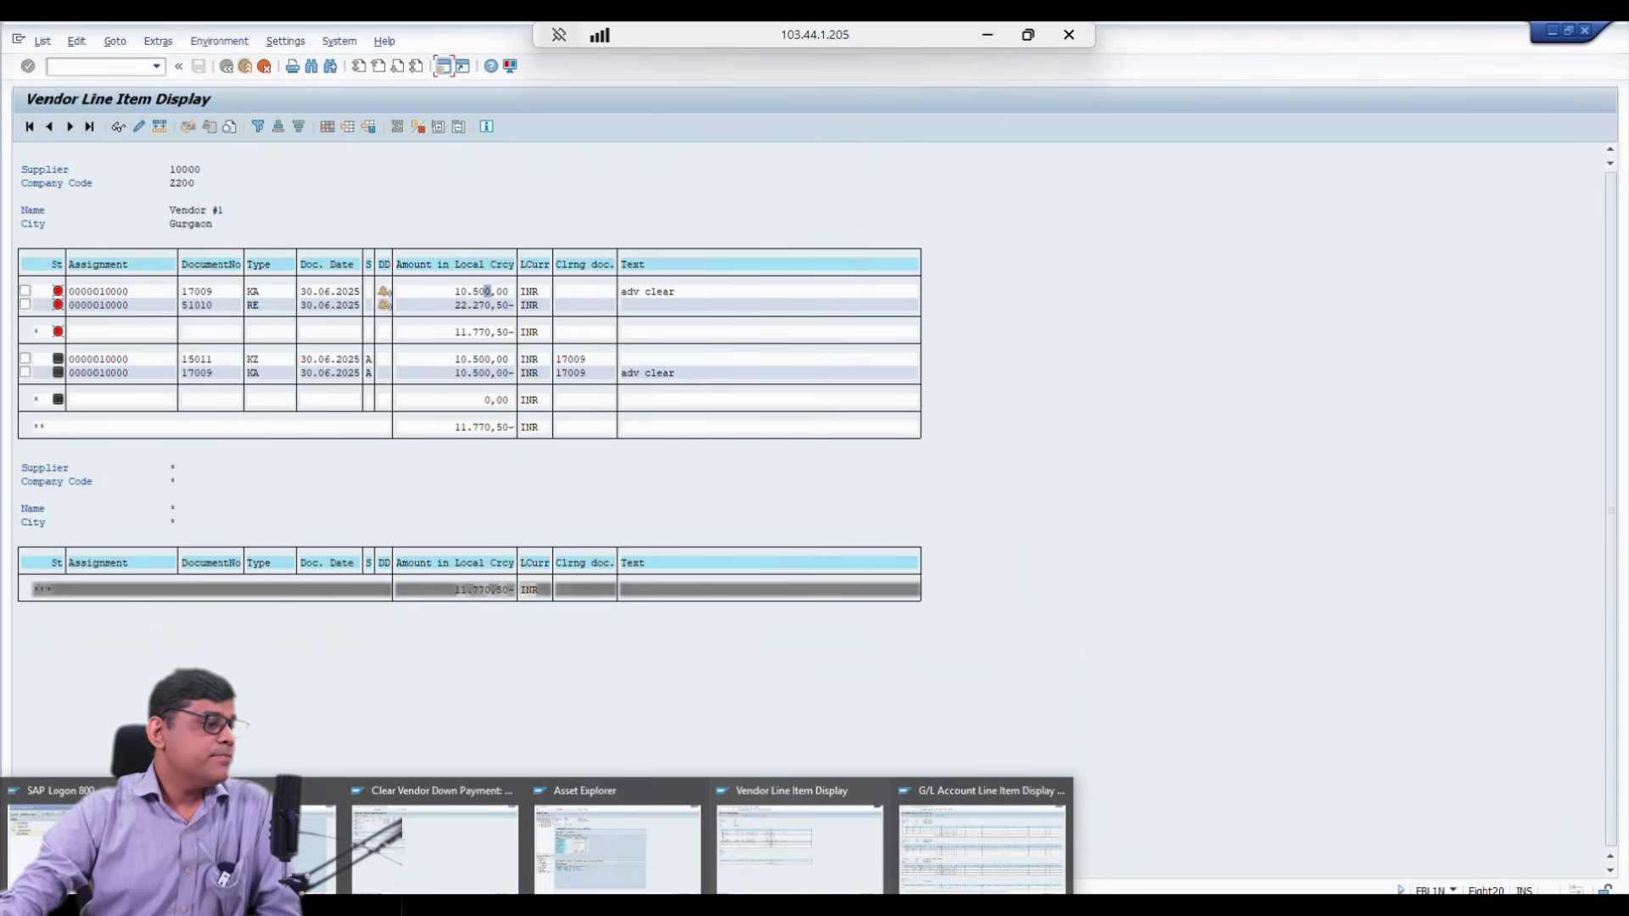
# Step: Switch to the G/L line item display, refresh it and examine the clearing entries on the Vendor Advance account
pyautogui.click(985, 843)
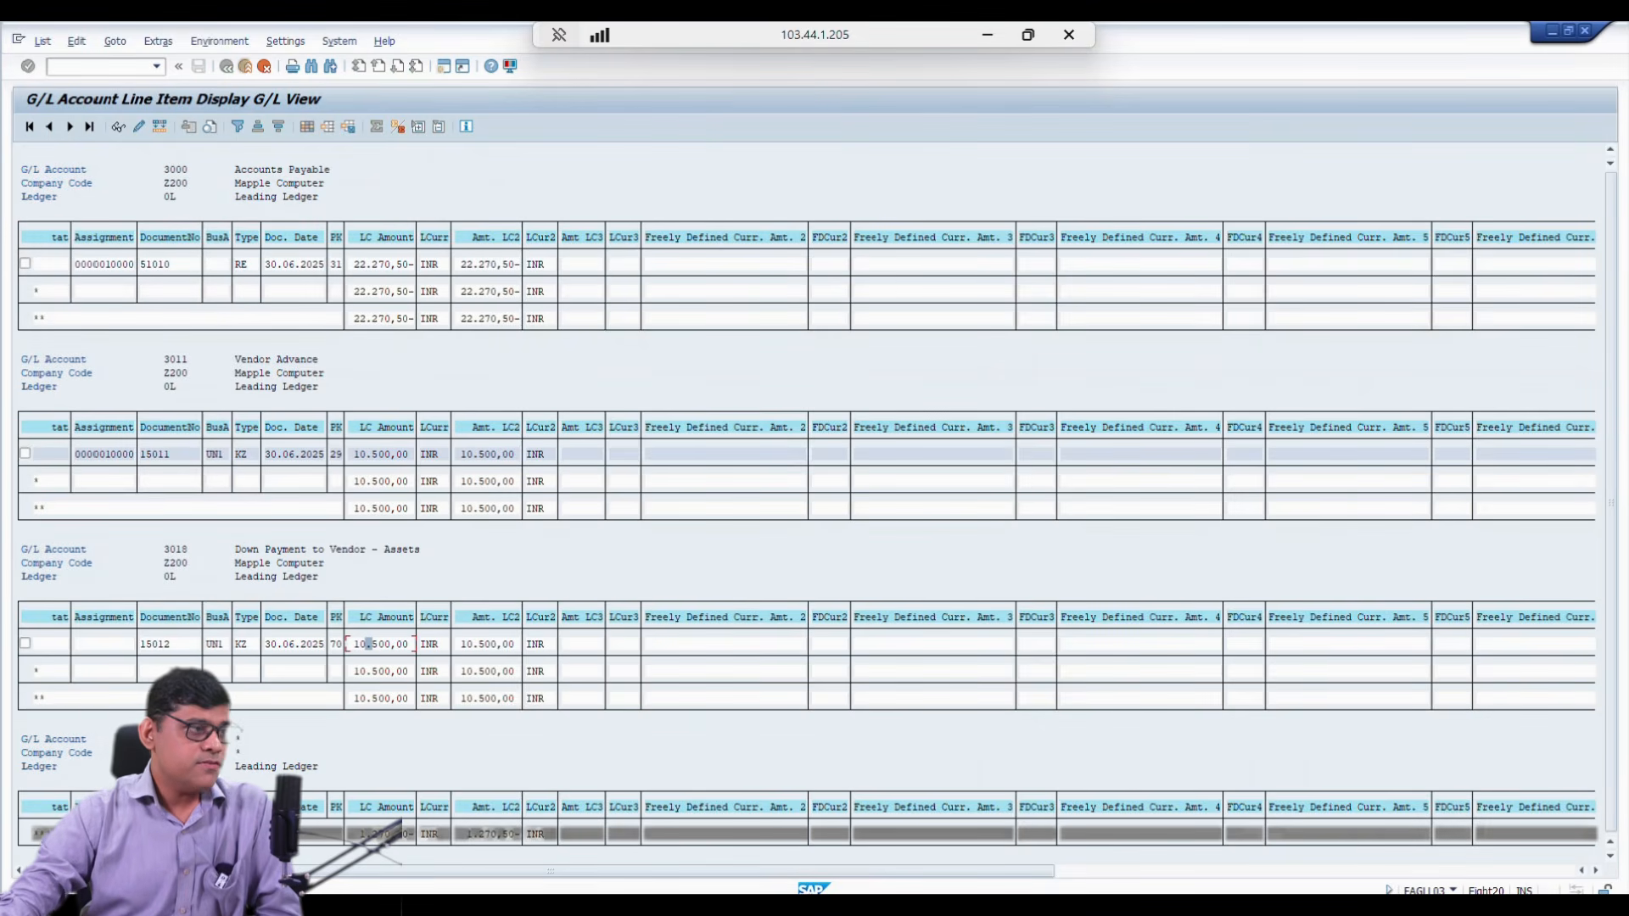
pyautogui.click(42, 41)
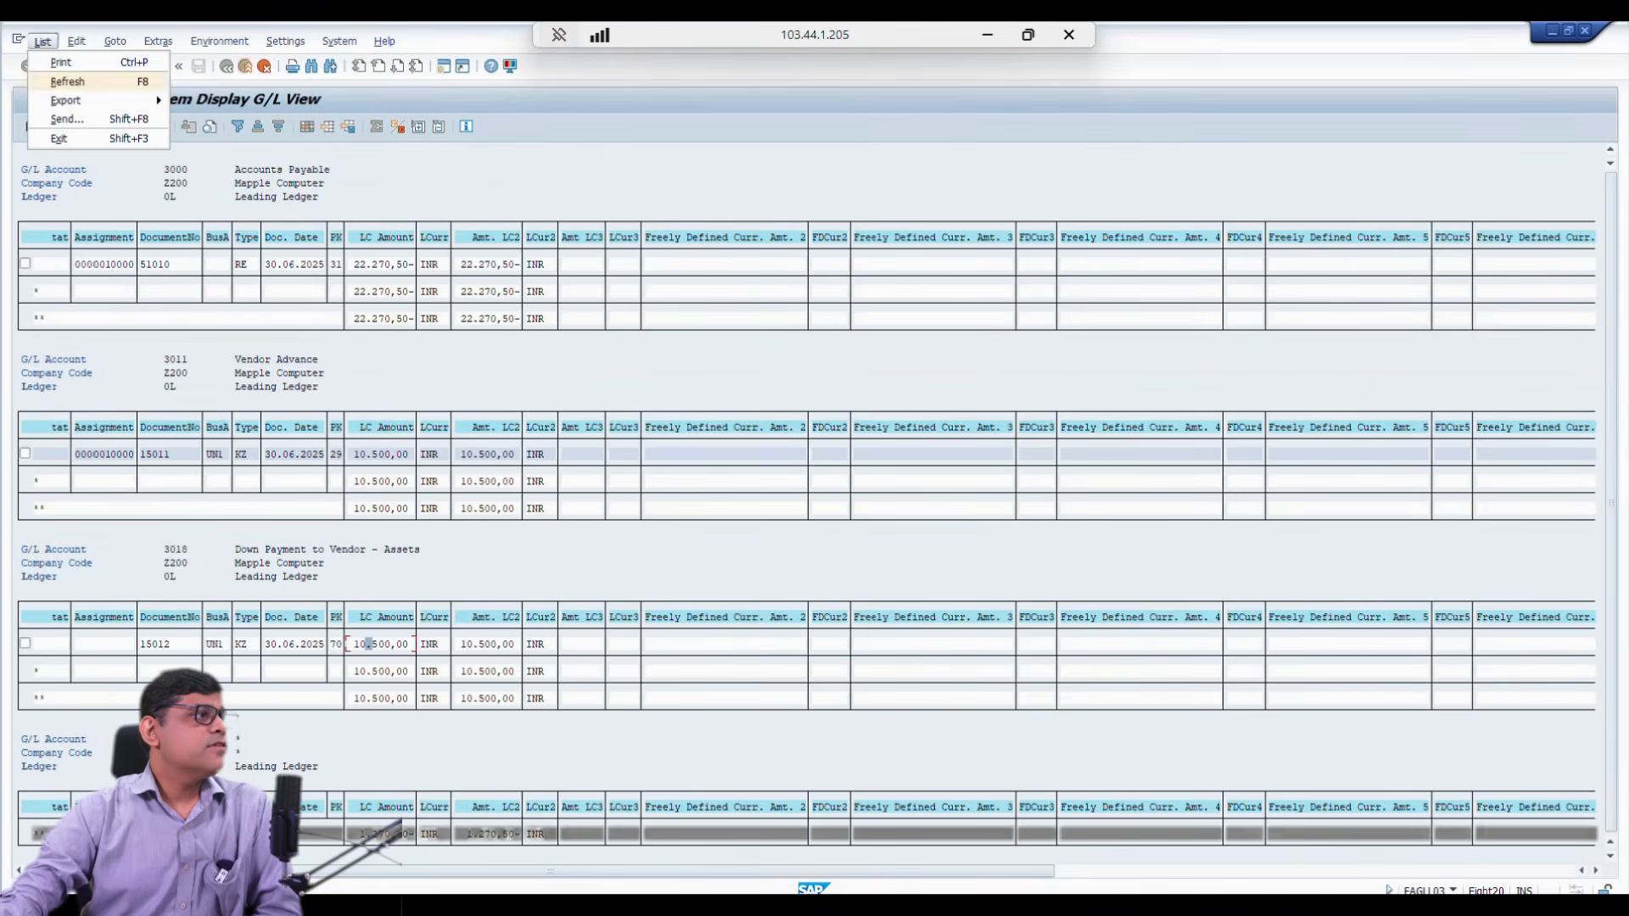
pyautogui.click(67, 82)
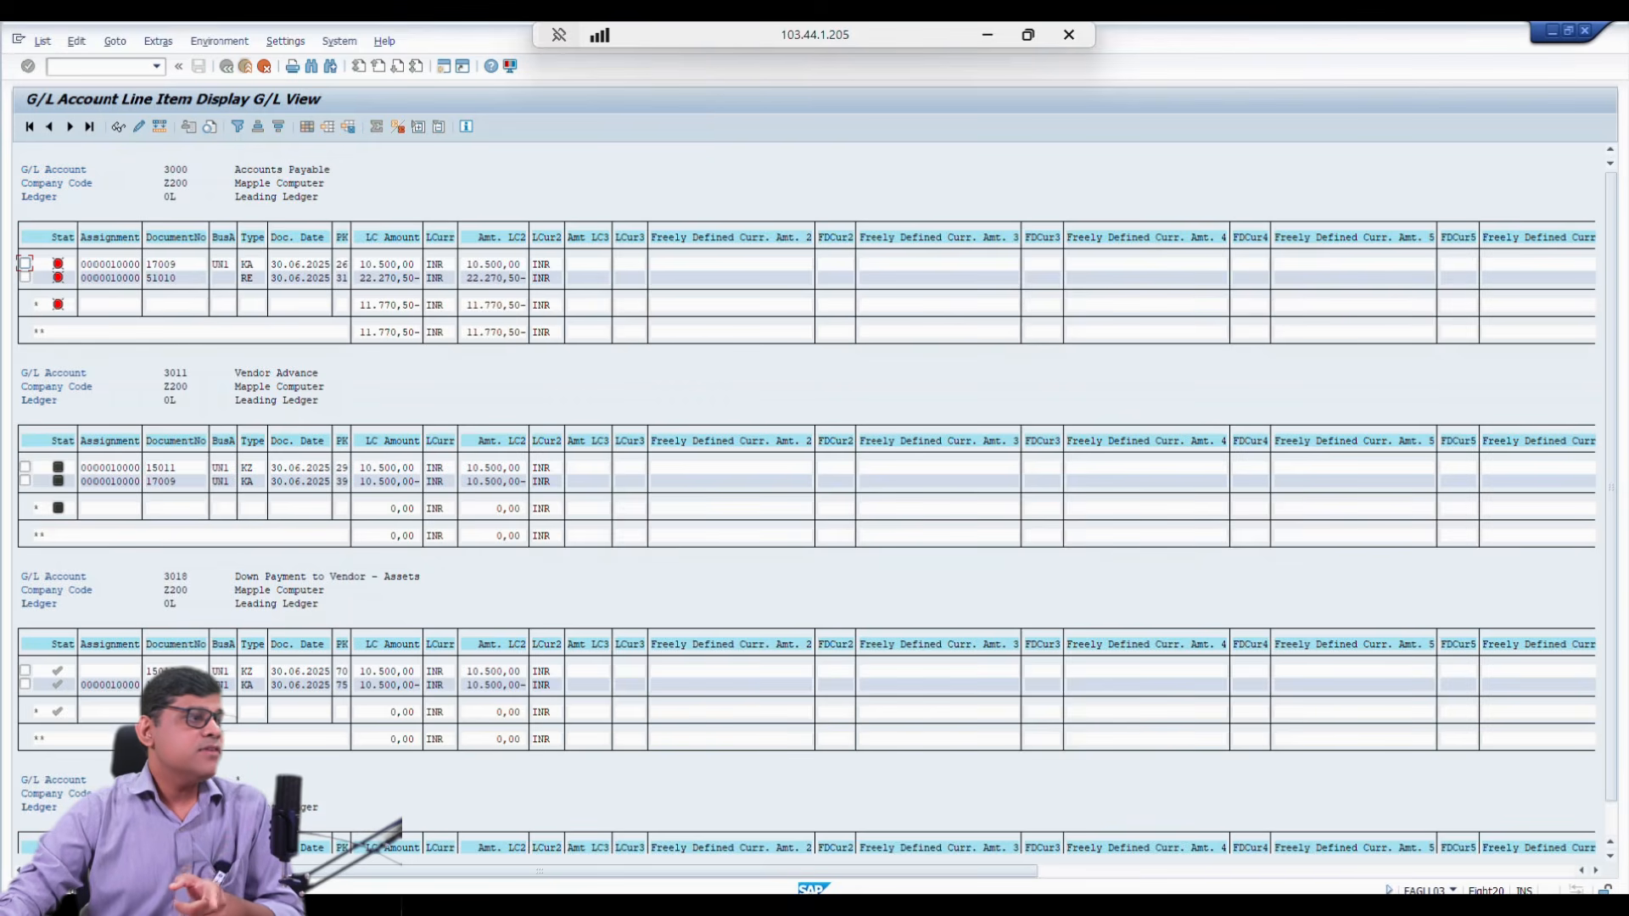
pyautogui.scroll(-1, 806, 501)
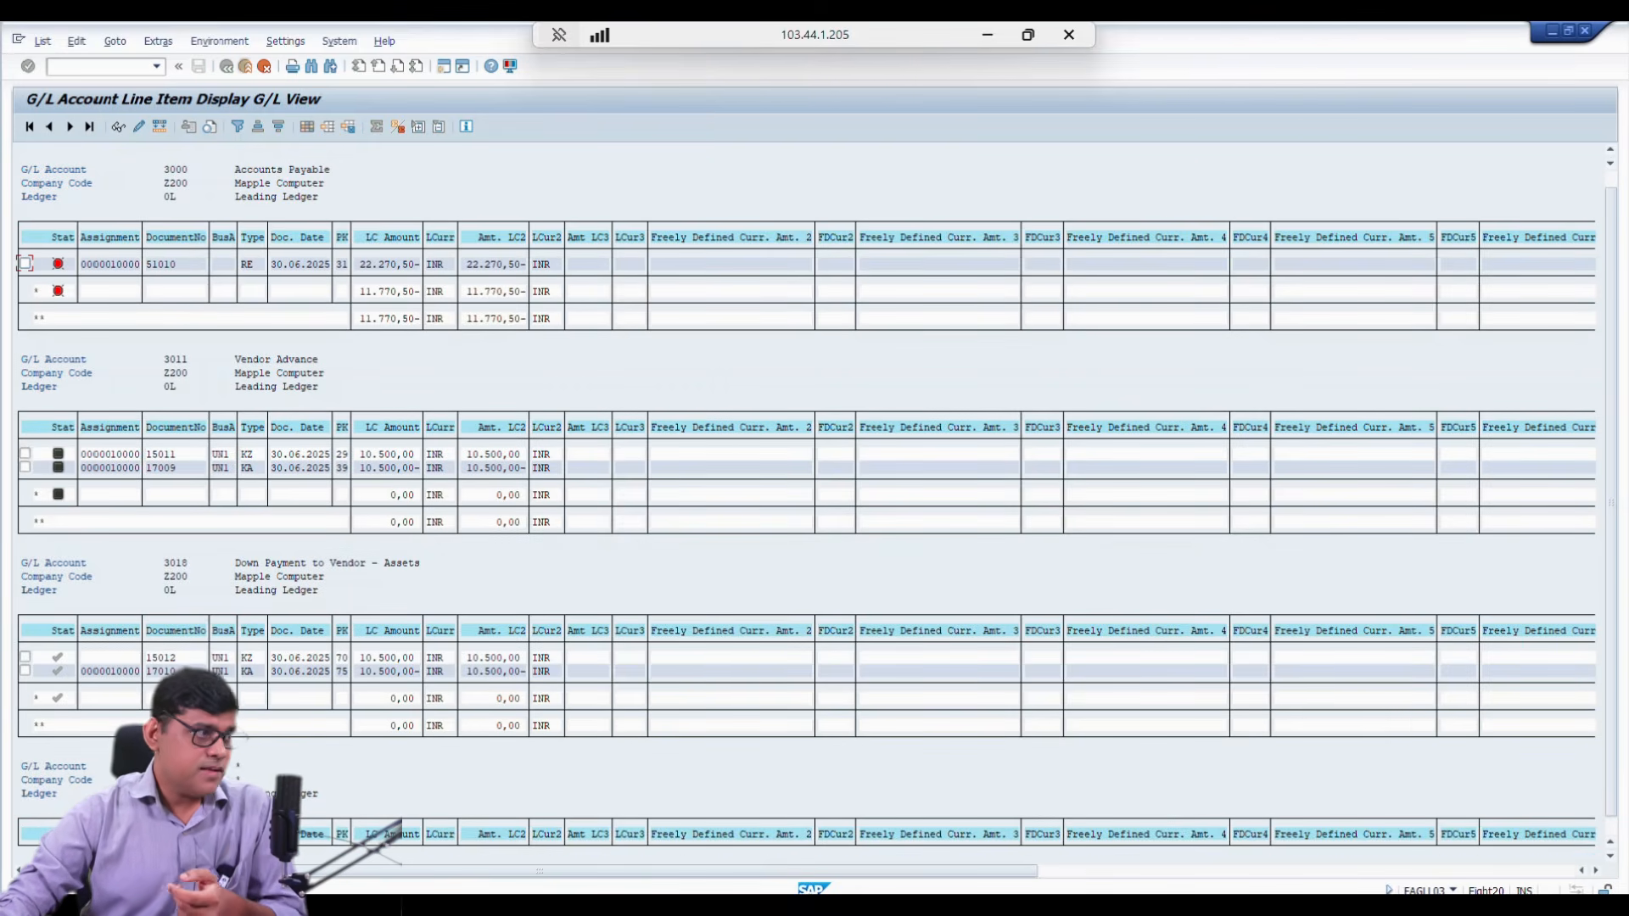
pyautogui.click(381, 454)
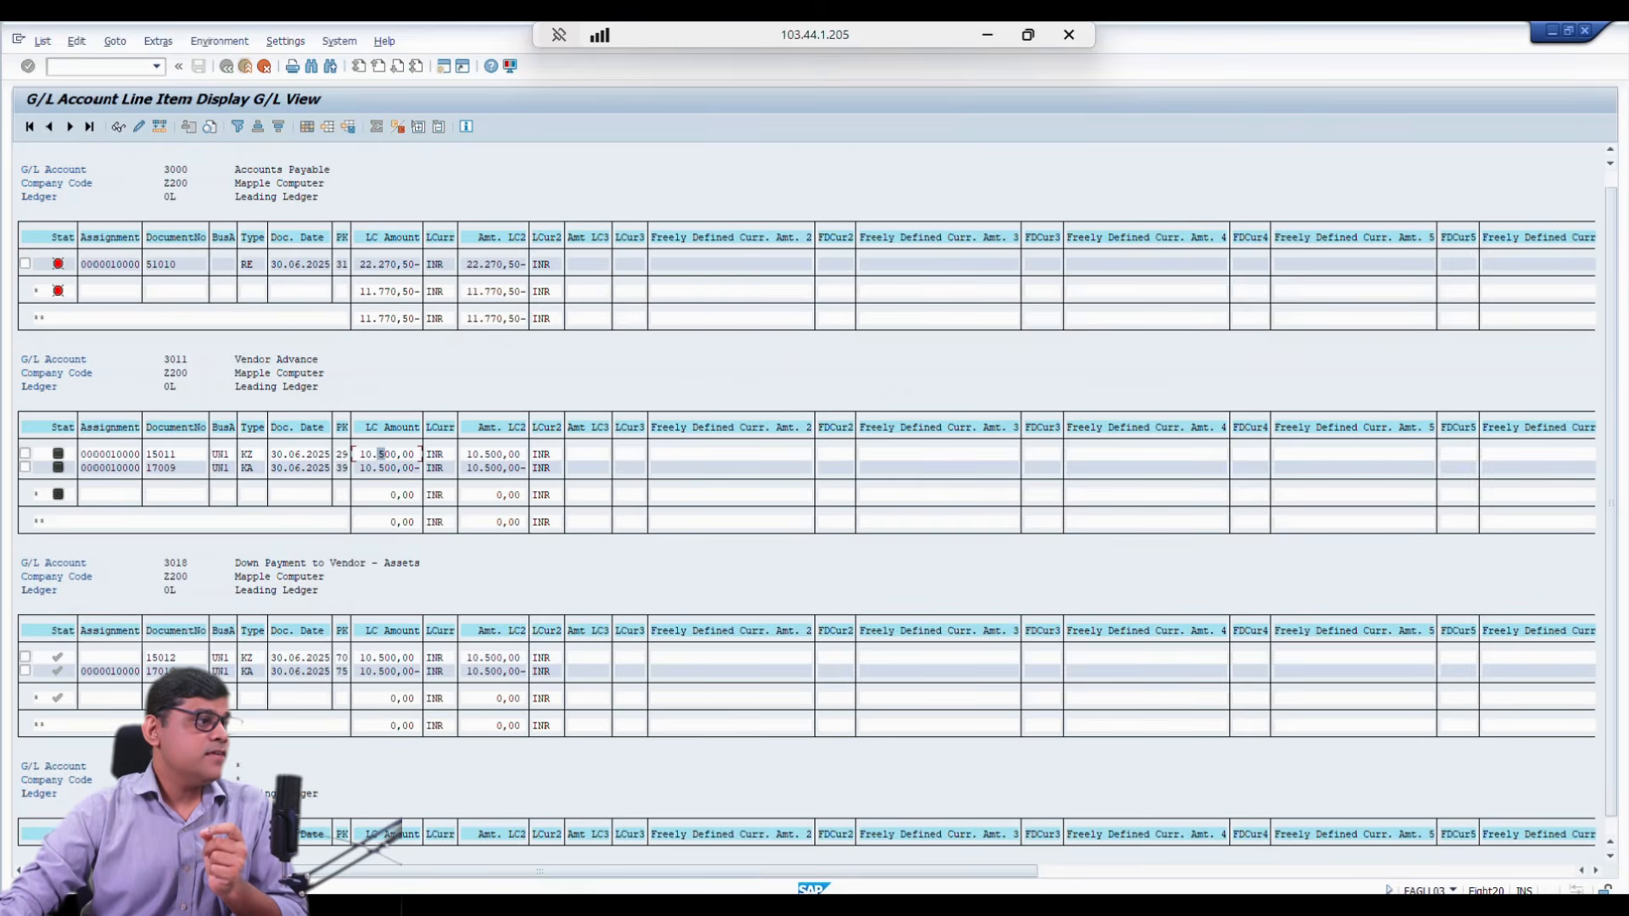
pyautogui.click(374, 467)
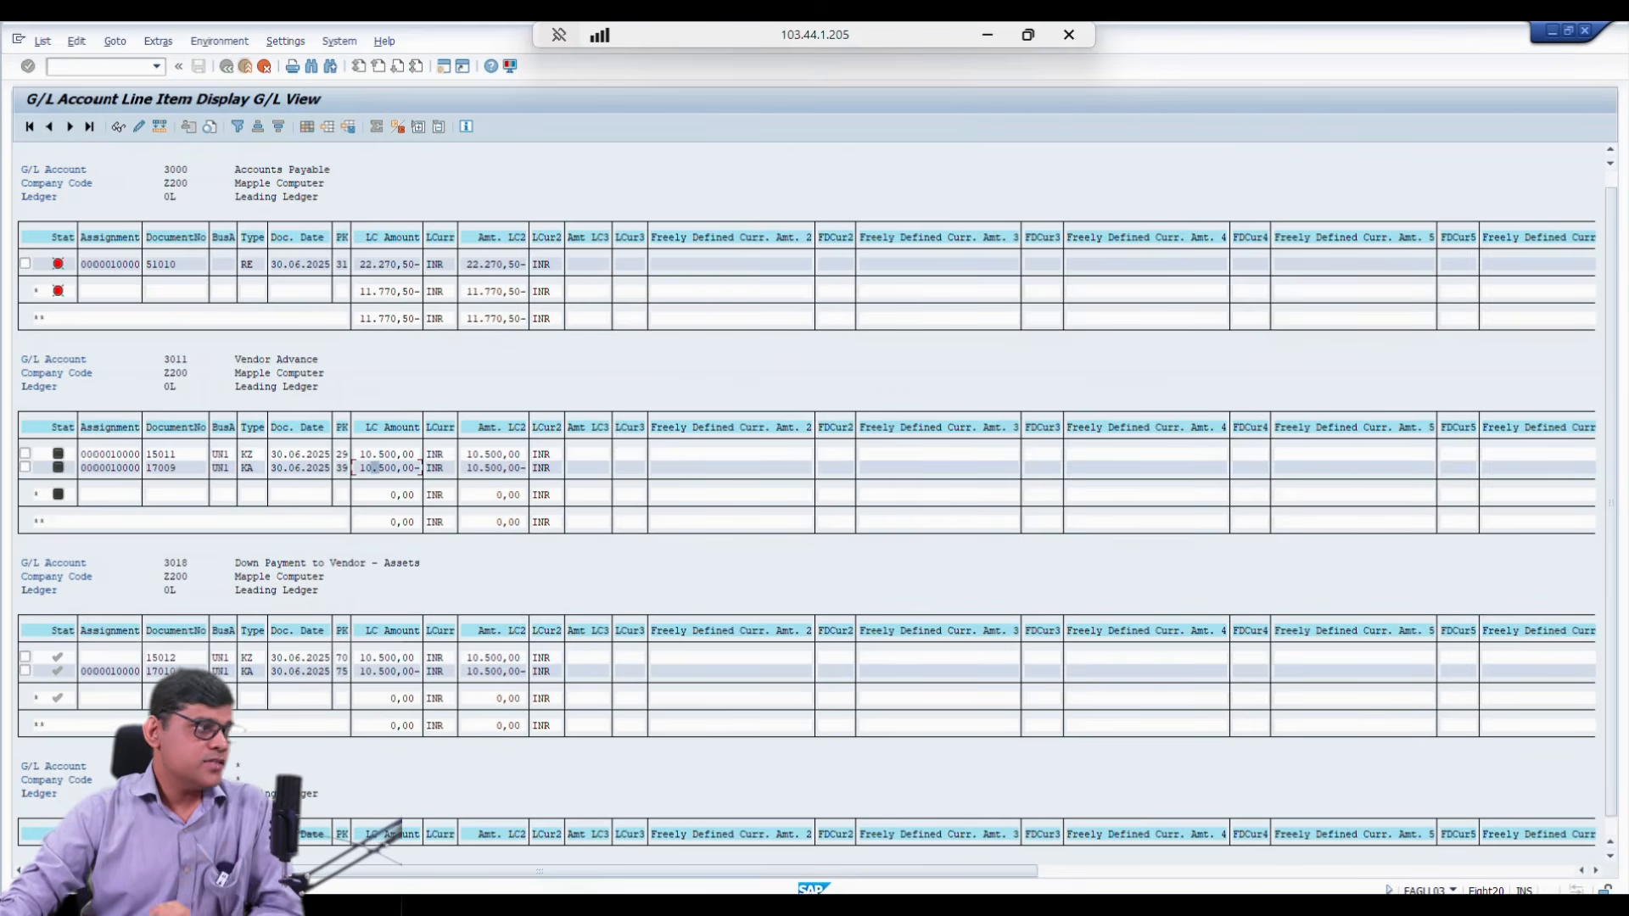
# Step: Examine the clearing entries on the Down Payment to Vendor - Assets account, then switch to the Asset Explorer for asset 2002
pyautogui.scroll(-1, 374, 467)
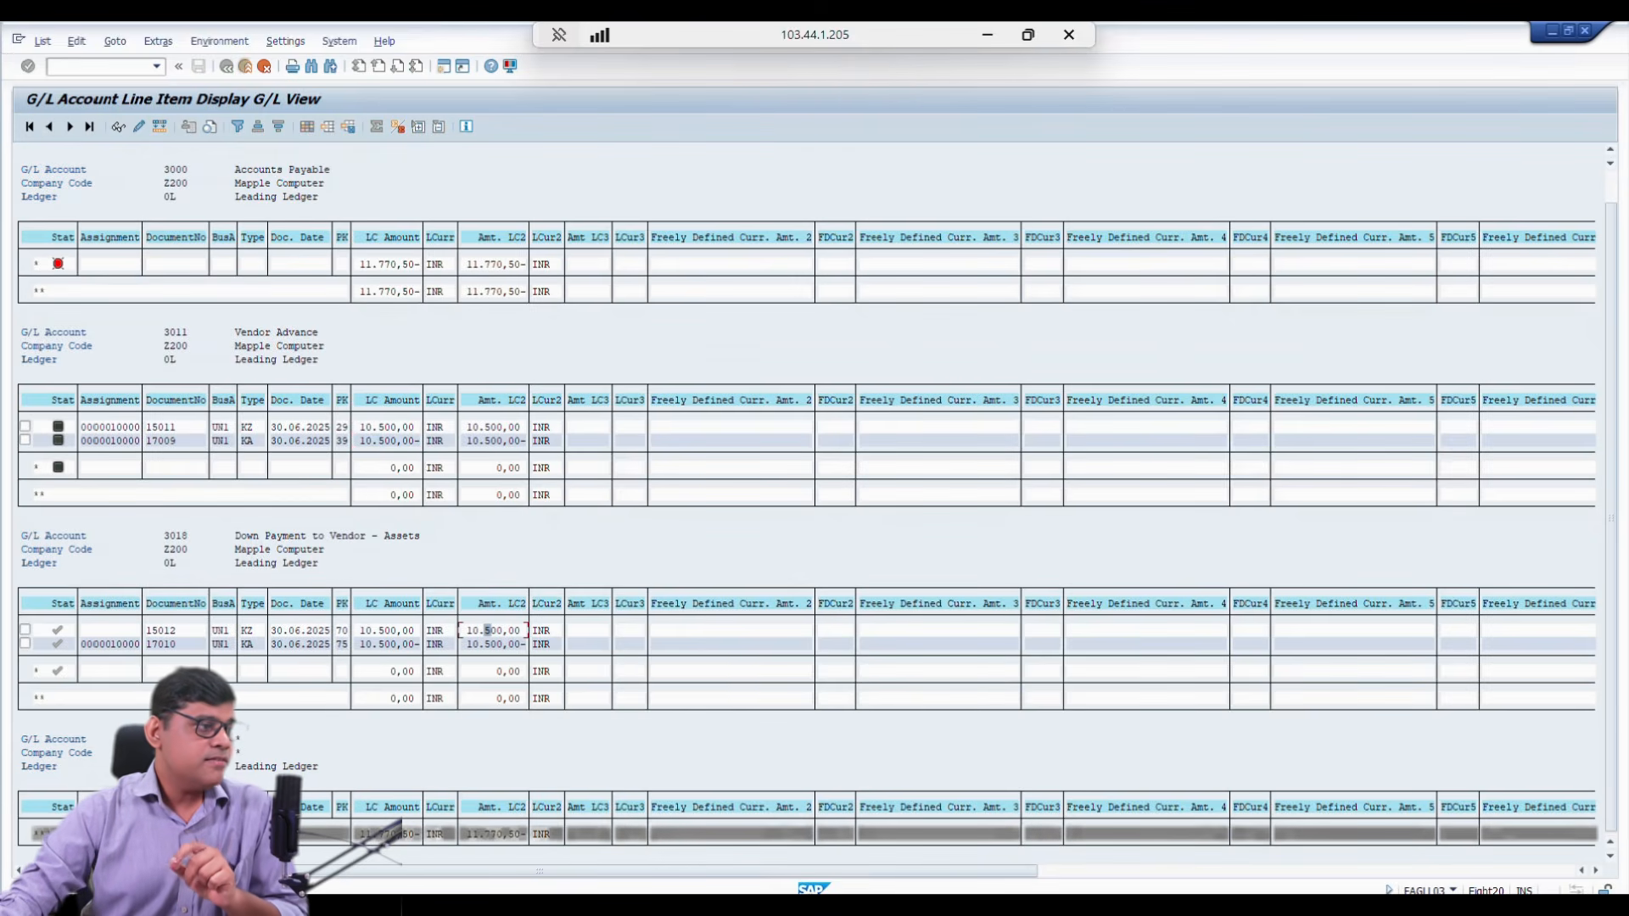
pyautogui.click(481, 644)
pyautogui.click(305, 906)
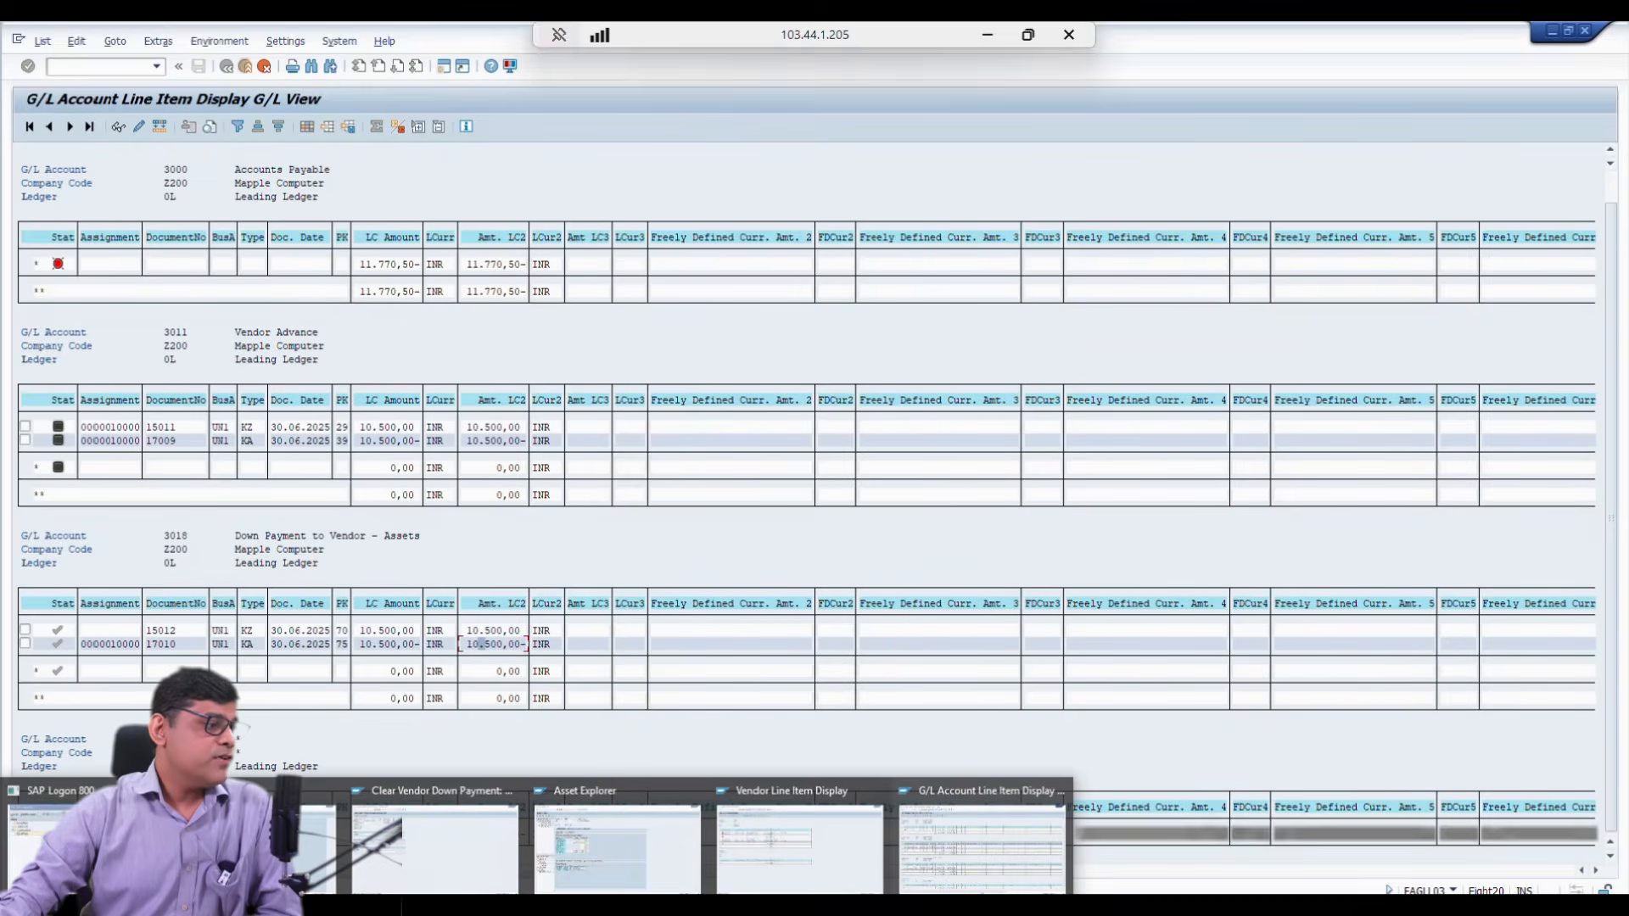
pyautogui.click(617, 844)
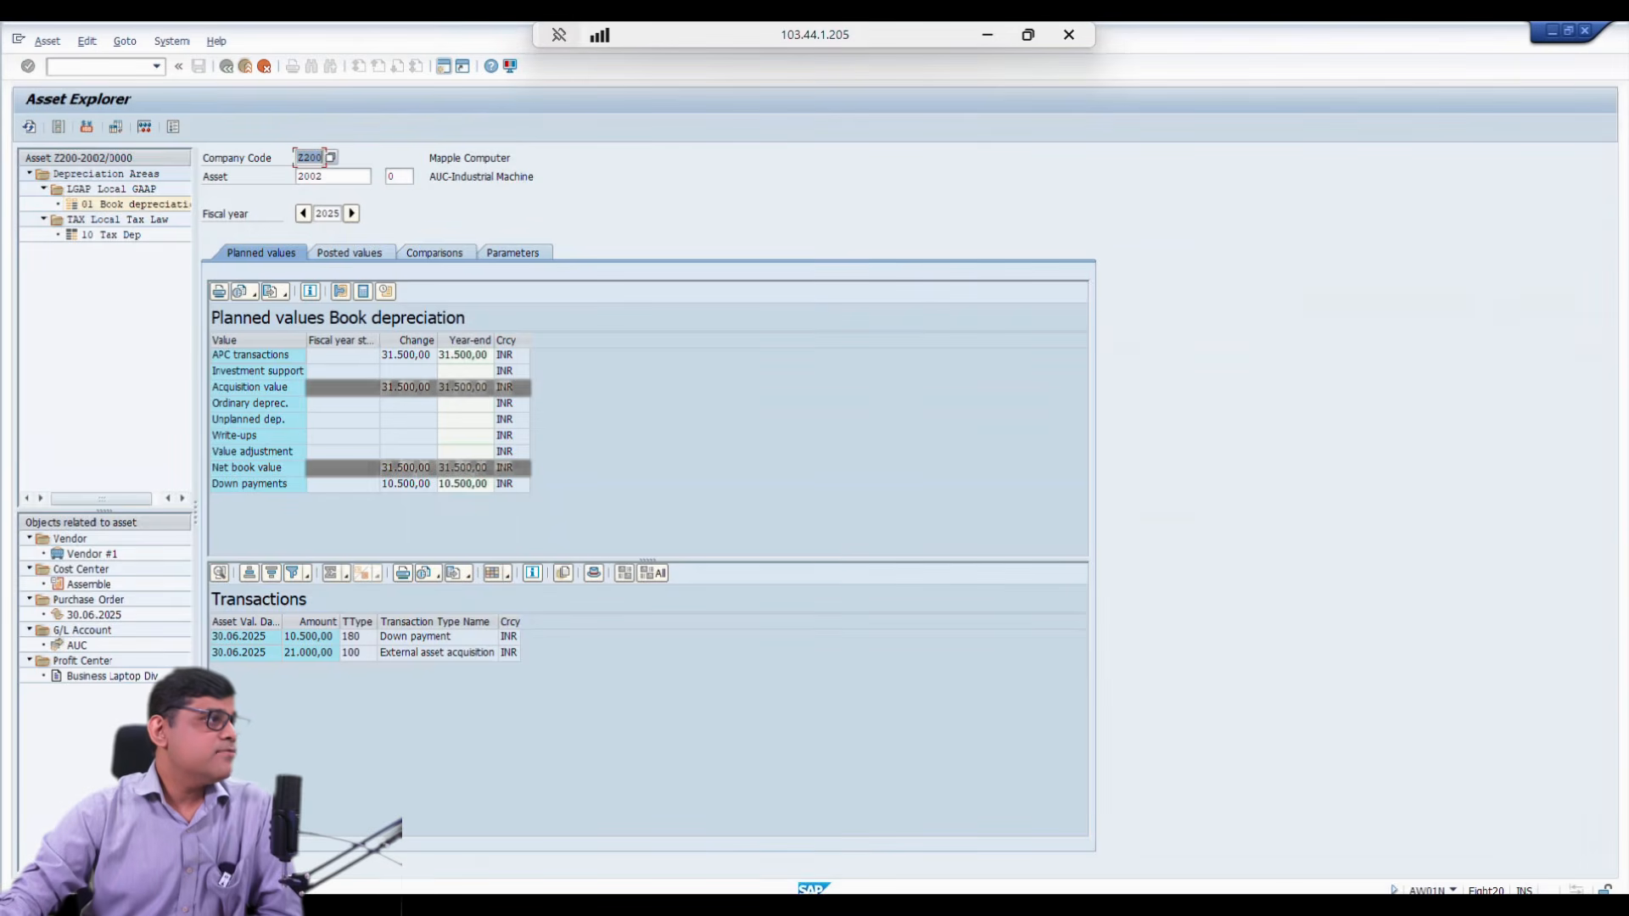
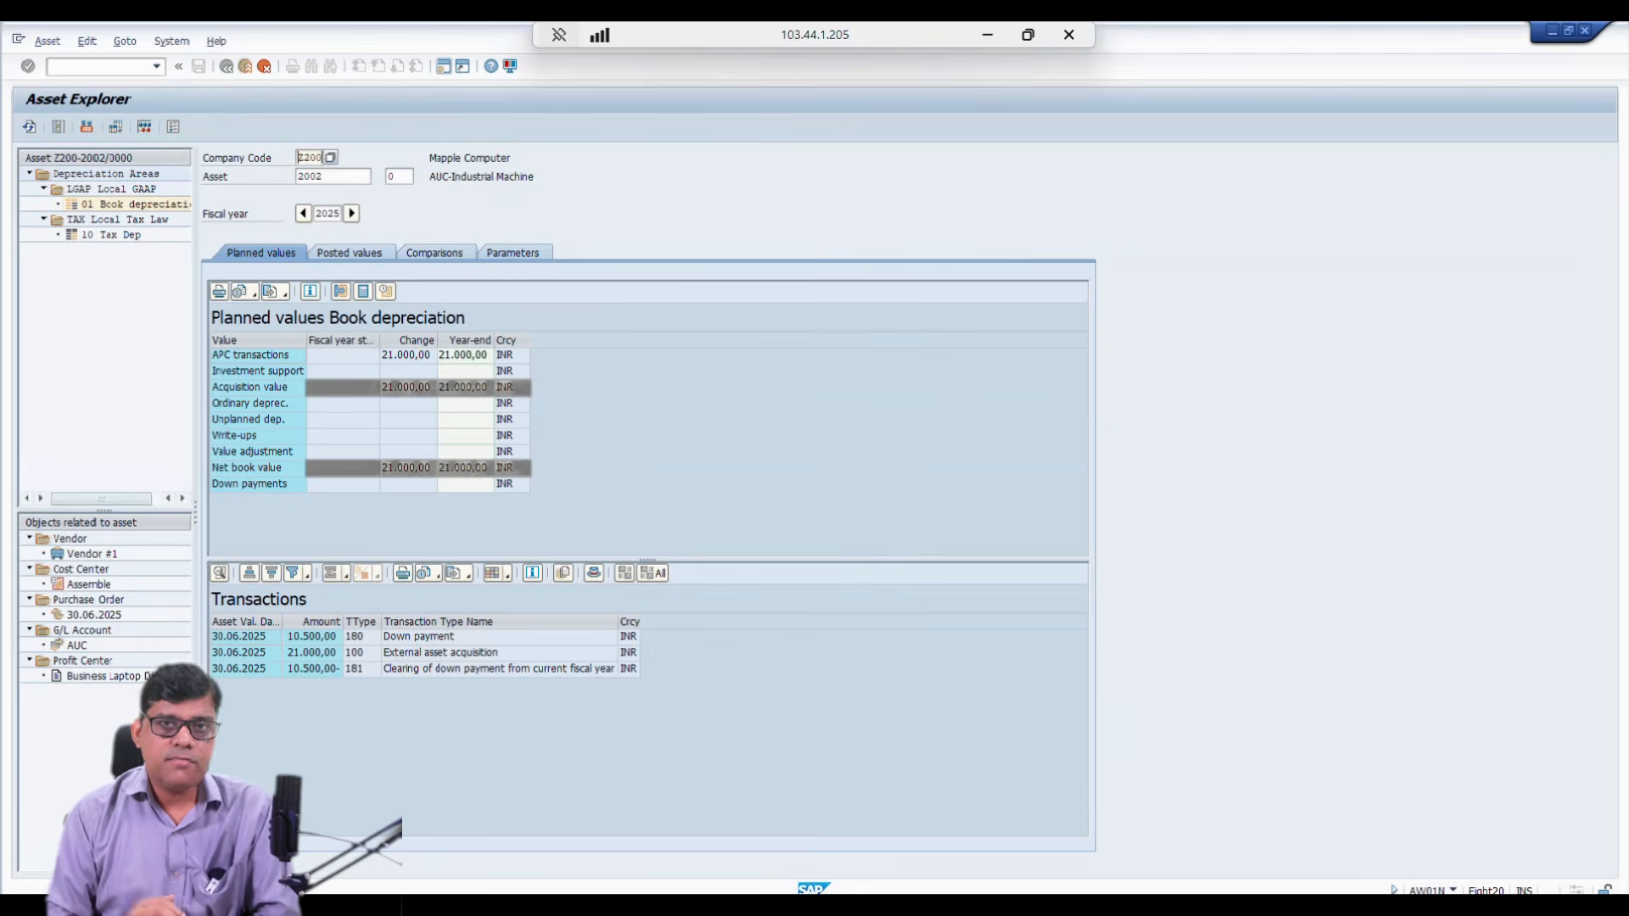
pyautogui.hotkey('alt', 'Tab')
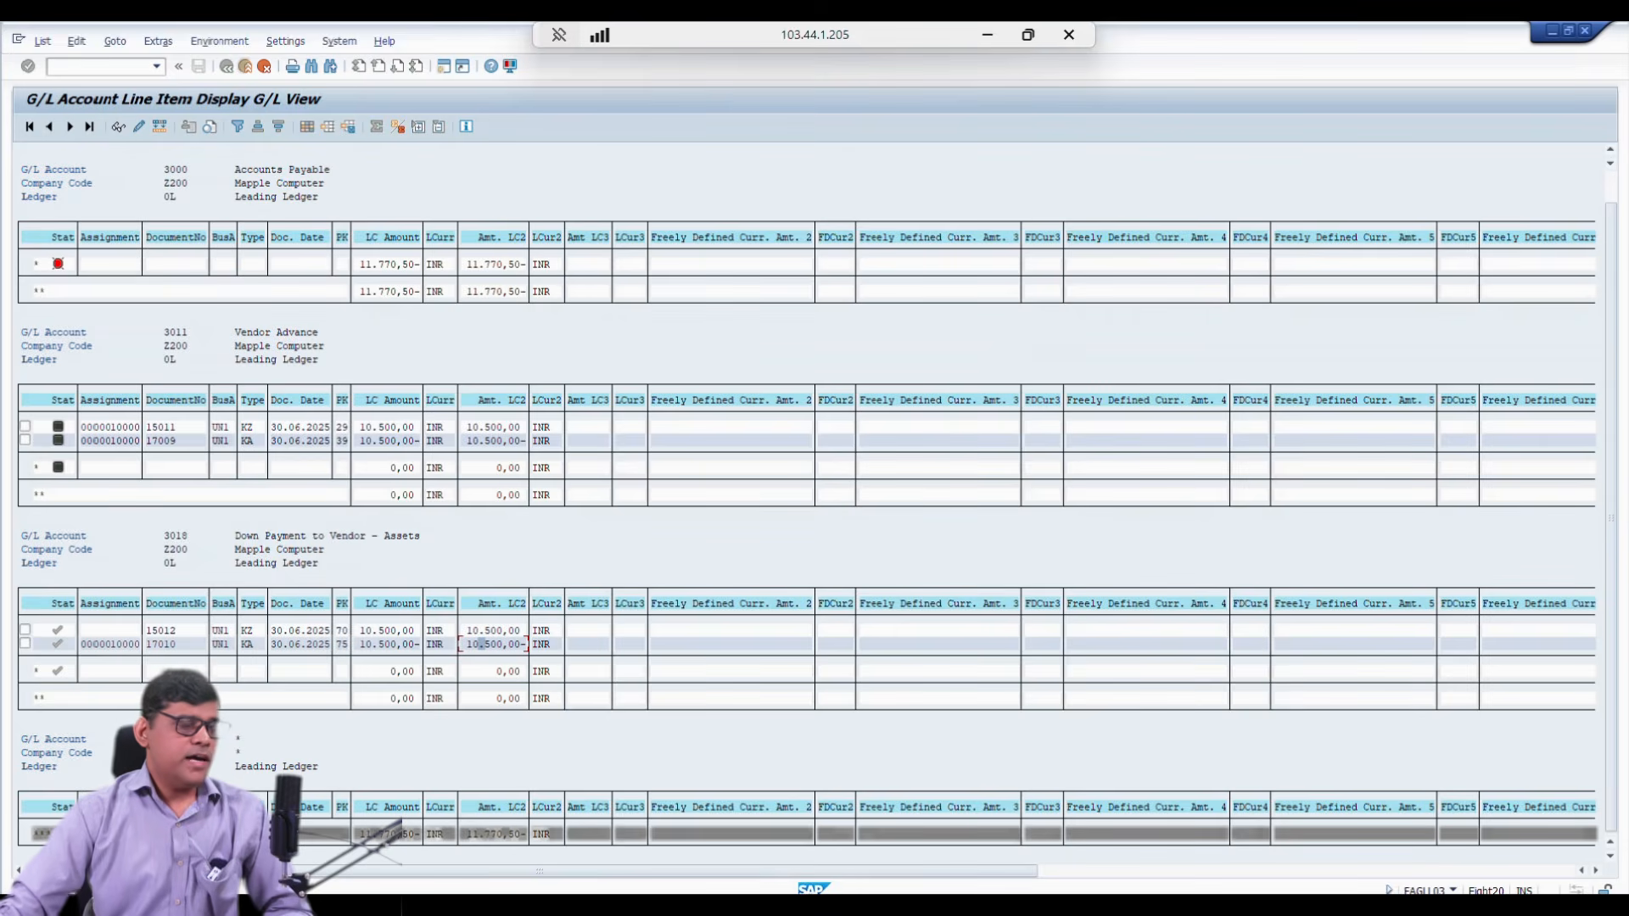
pyautogui.click(42, 40)
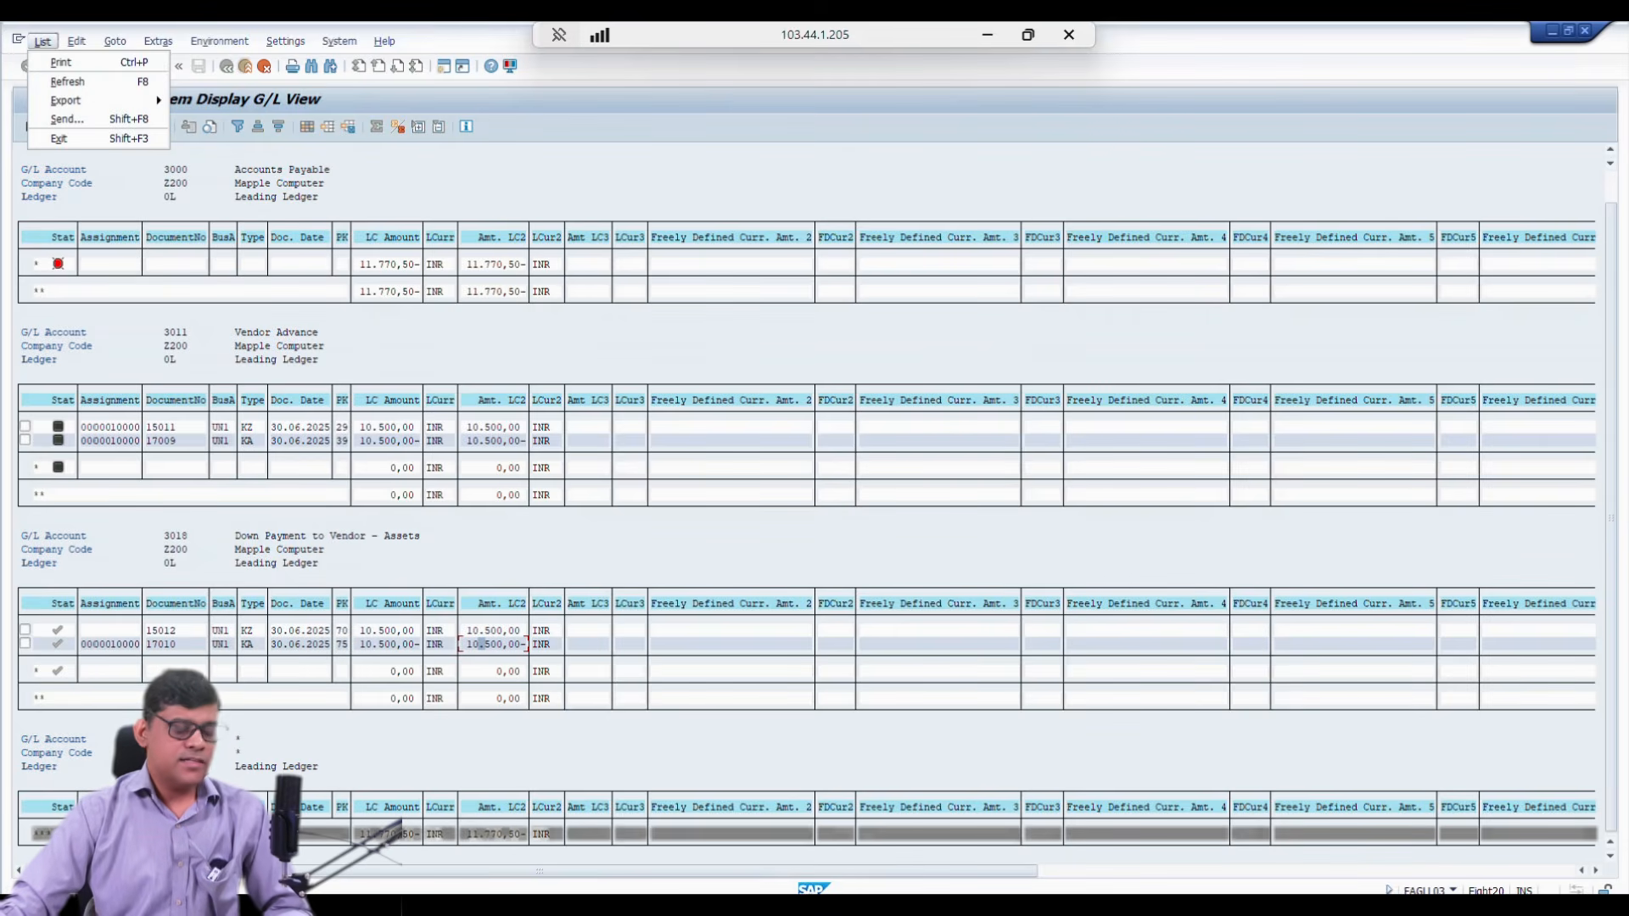
pyautogui.press('Escape')
pyautogui.hotkey('alt', 'Tab')
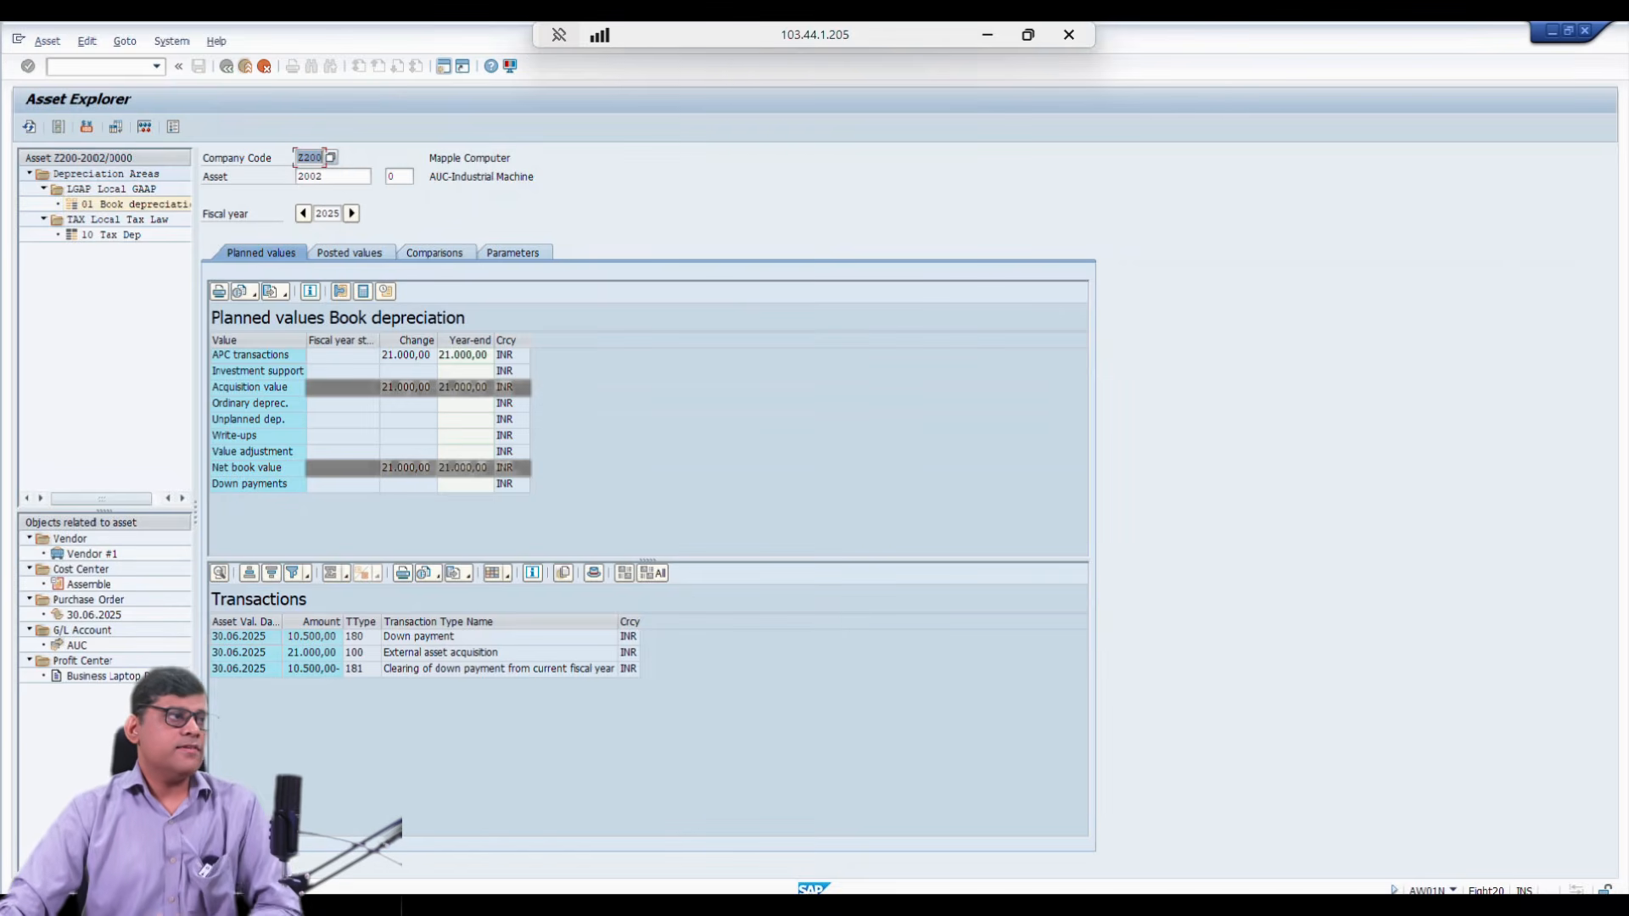
# Step: Open the AuC settlement in a new session and list the line items of asset 2002 in company code Z200
pyautogui.click(444, 66)
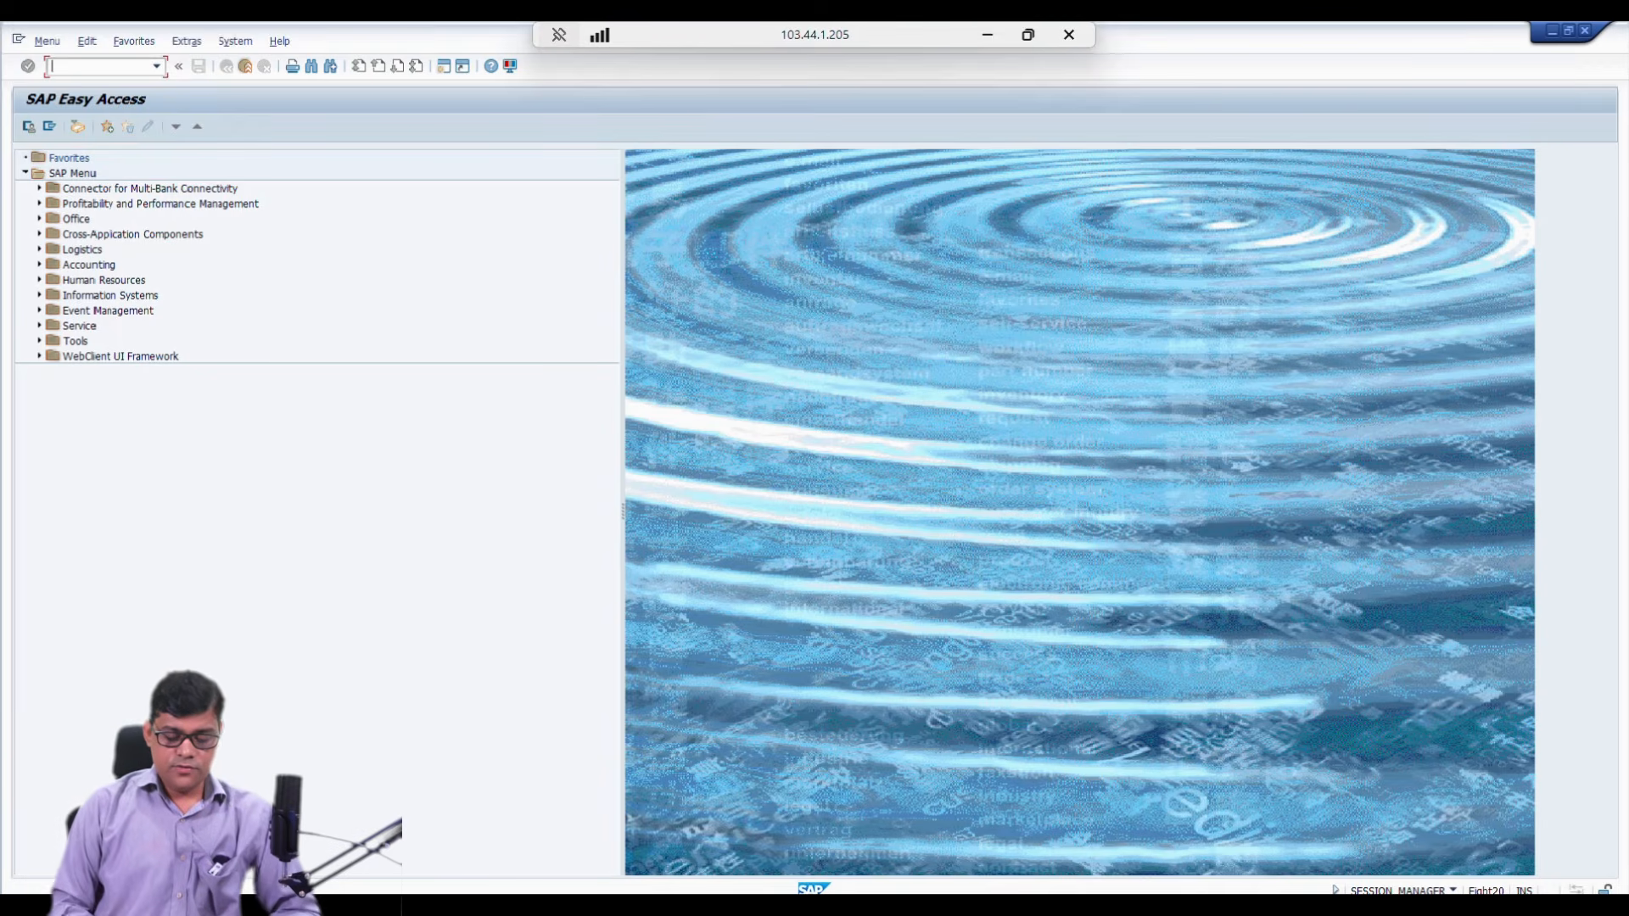
pyautogui.write('ziabl')
pyautogui.press('Return')
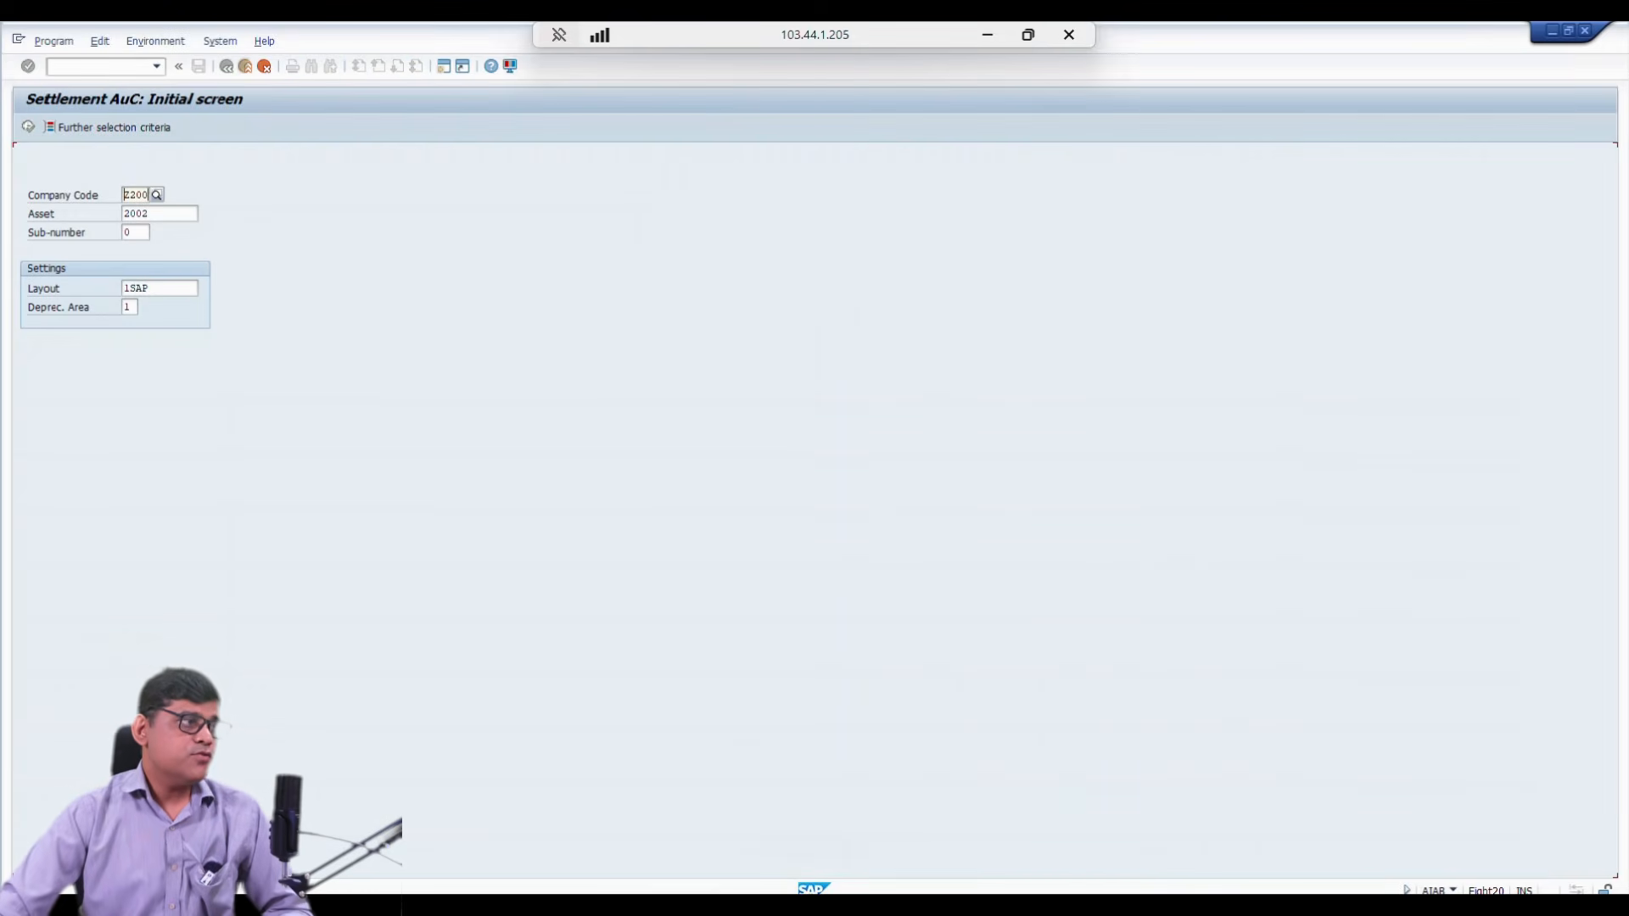
pyautogui.press('Tab')
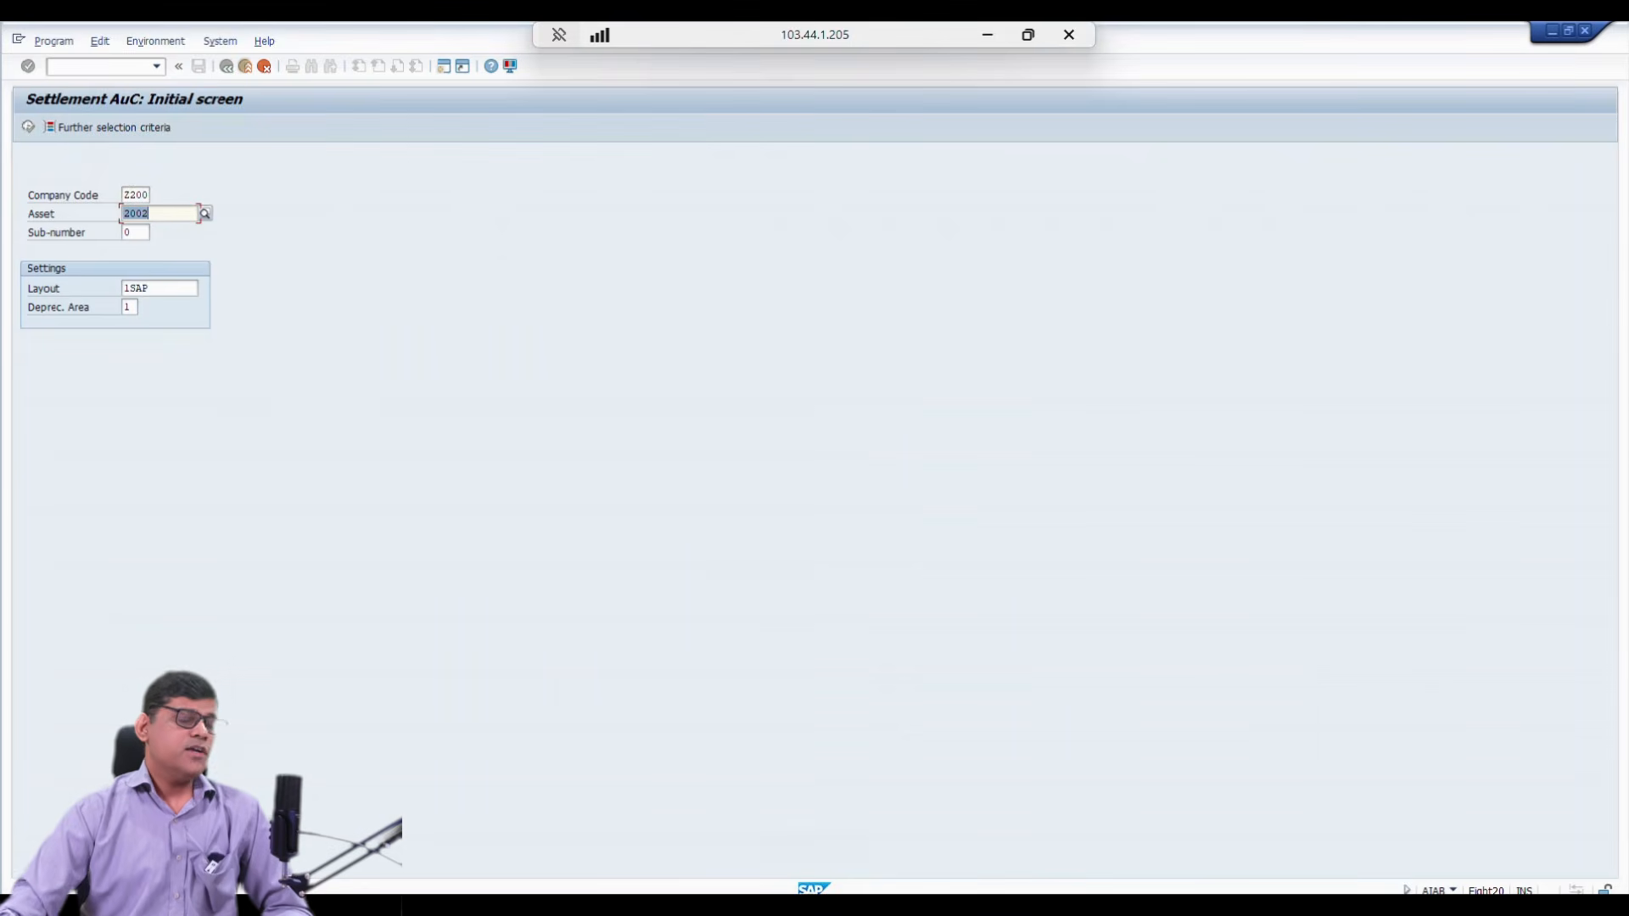
pyautogui.hotkey('alt', 'Tab')
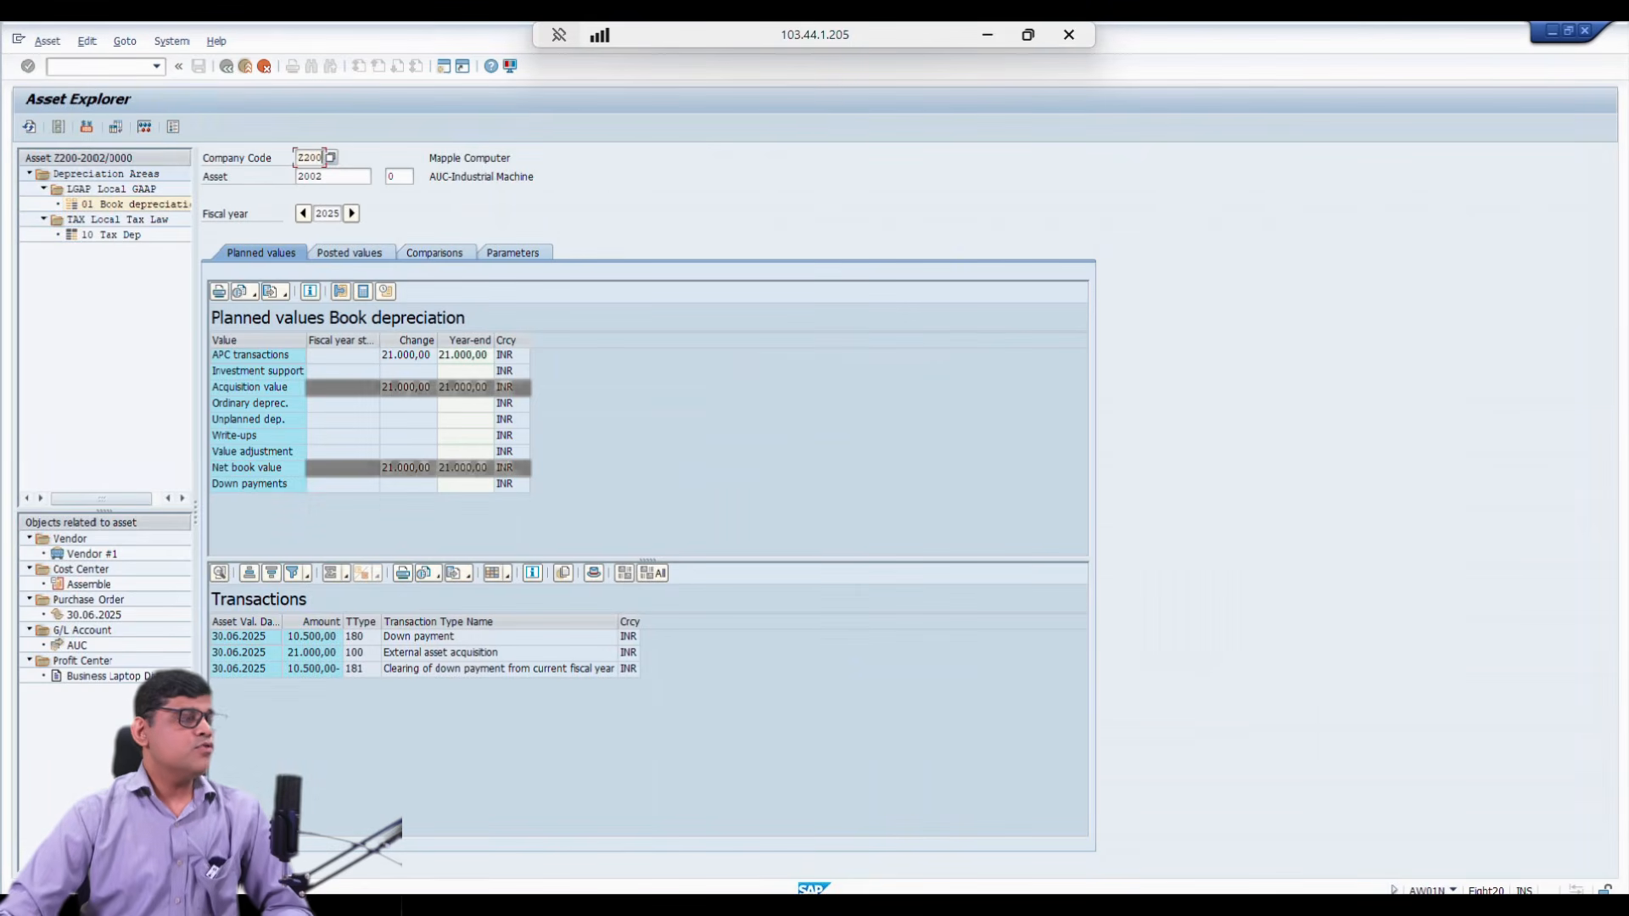
pyautogui.hotkey('alt', 'Tab')
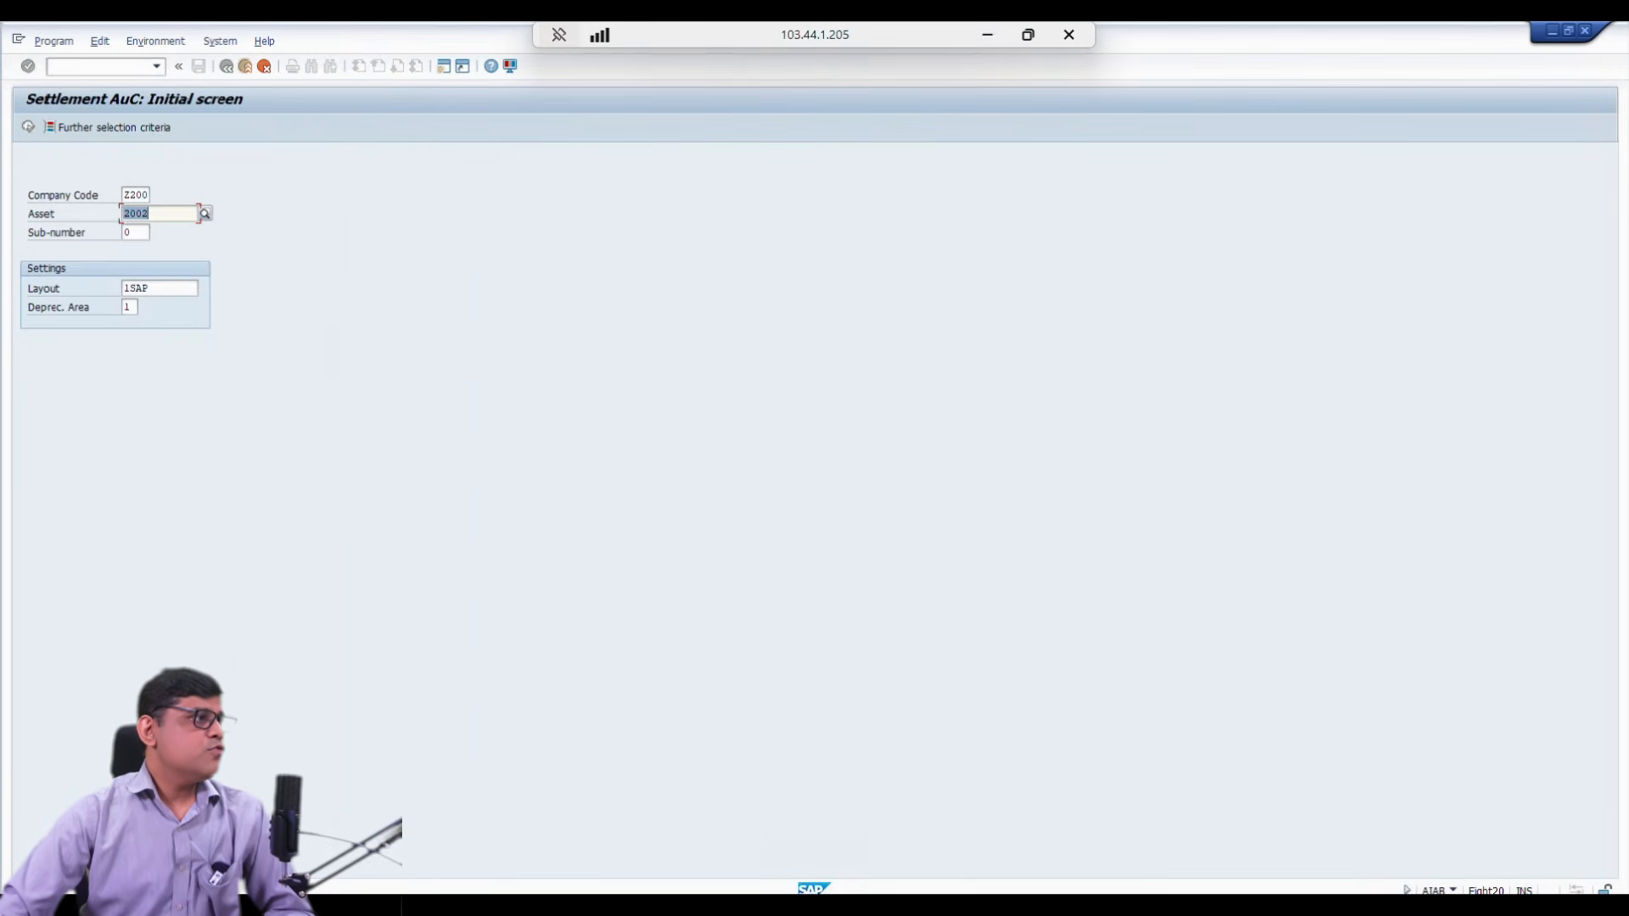
pyautogui.press('F8')
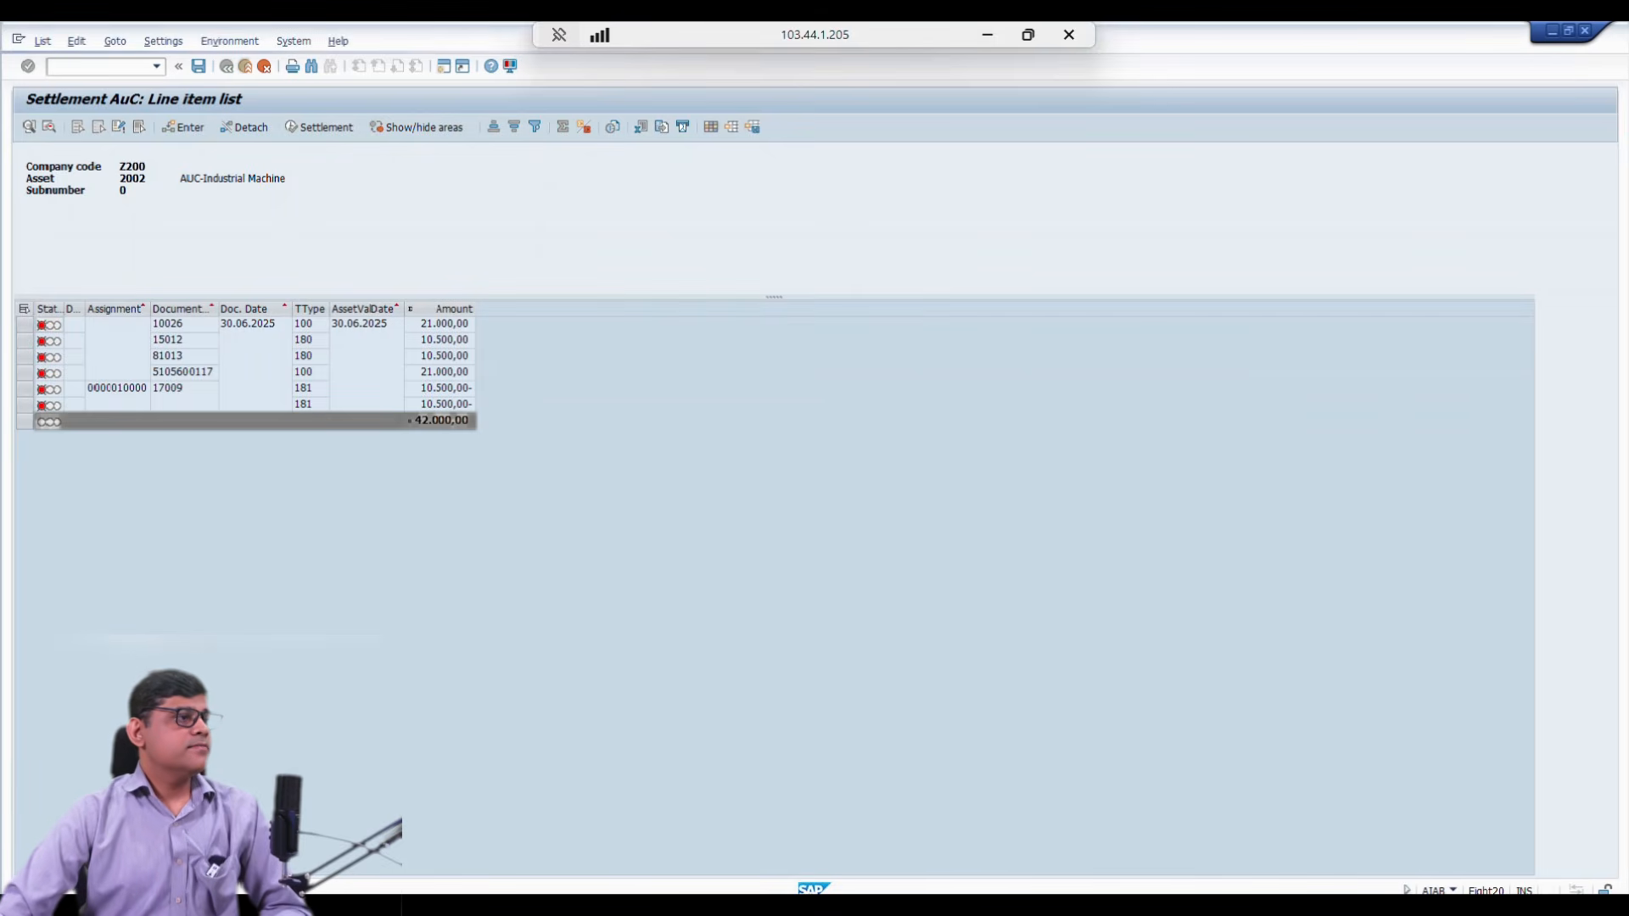
# Step: Add the Accounting Principle column to the line item list layout
pyautogui.hotkey('ctrl', 'F8')
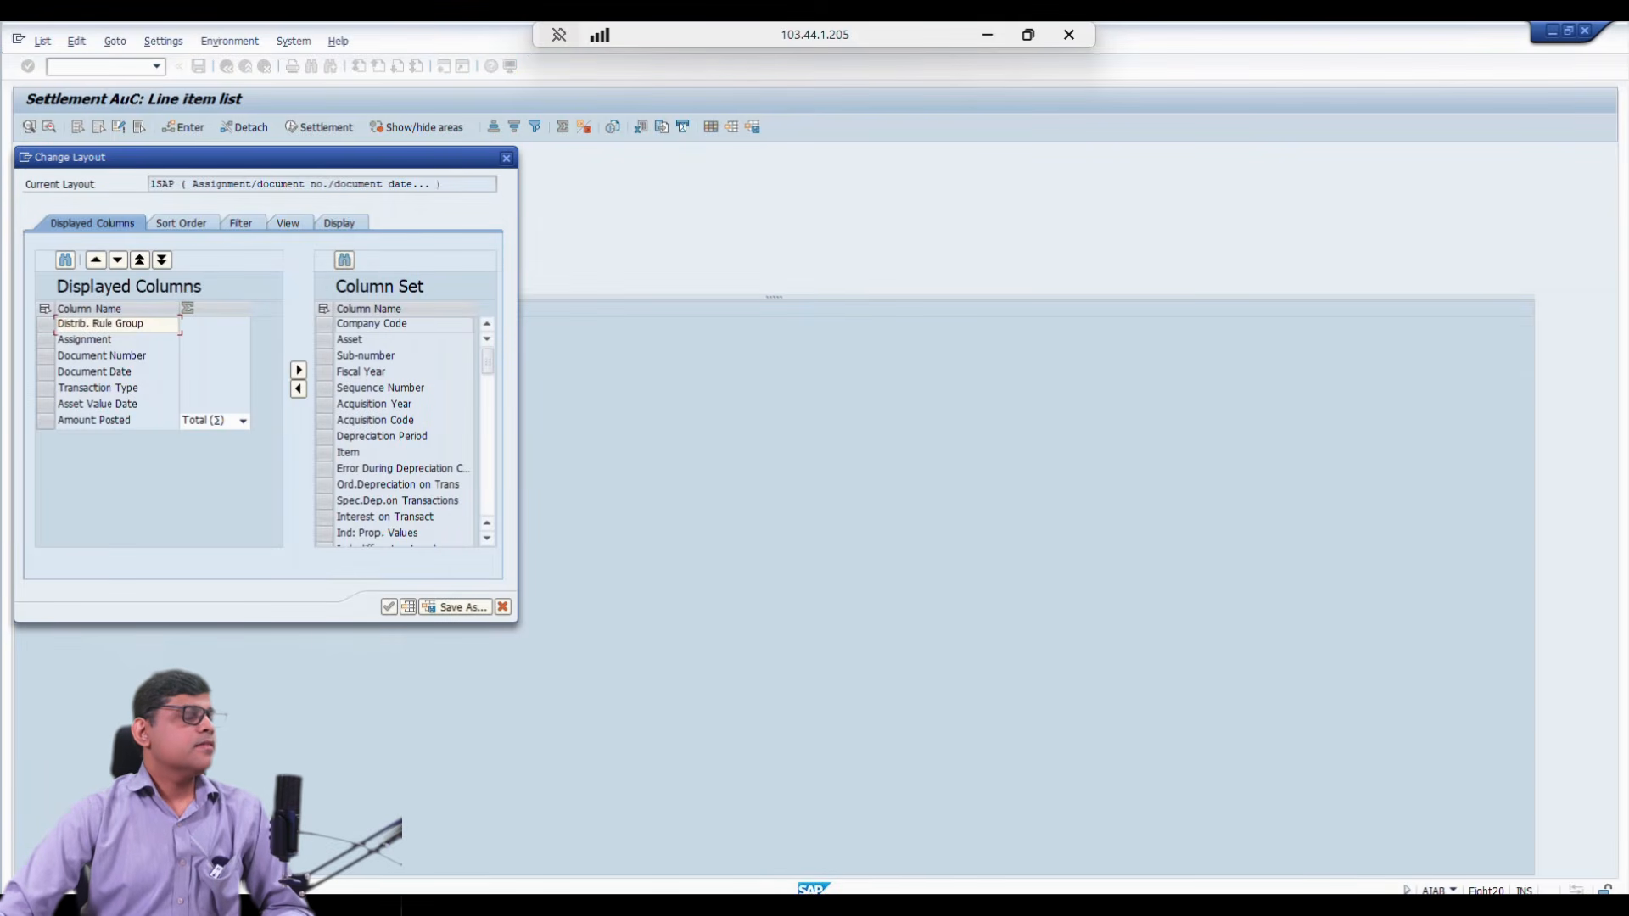
pyautogui.hotkey('ctrl', 'f')
pyautogui.write('*accounting')
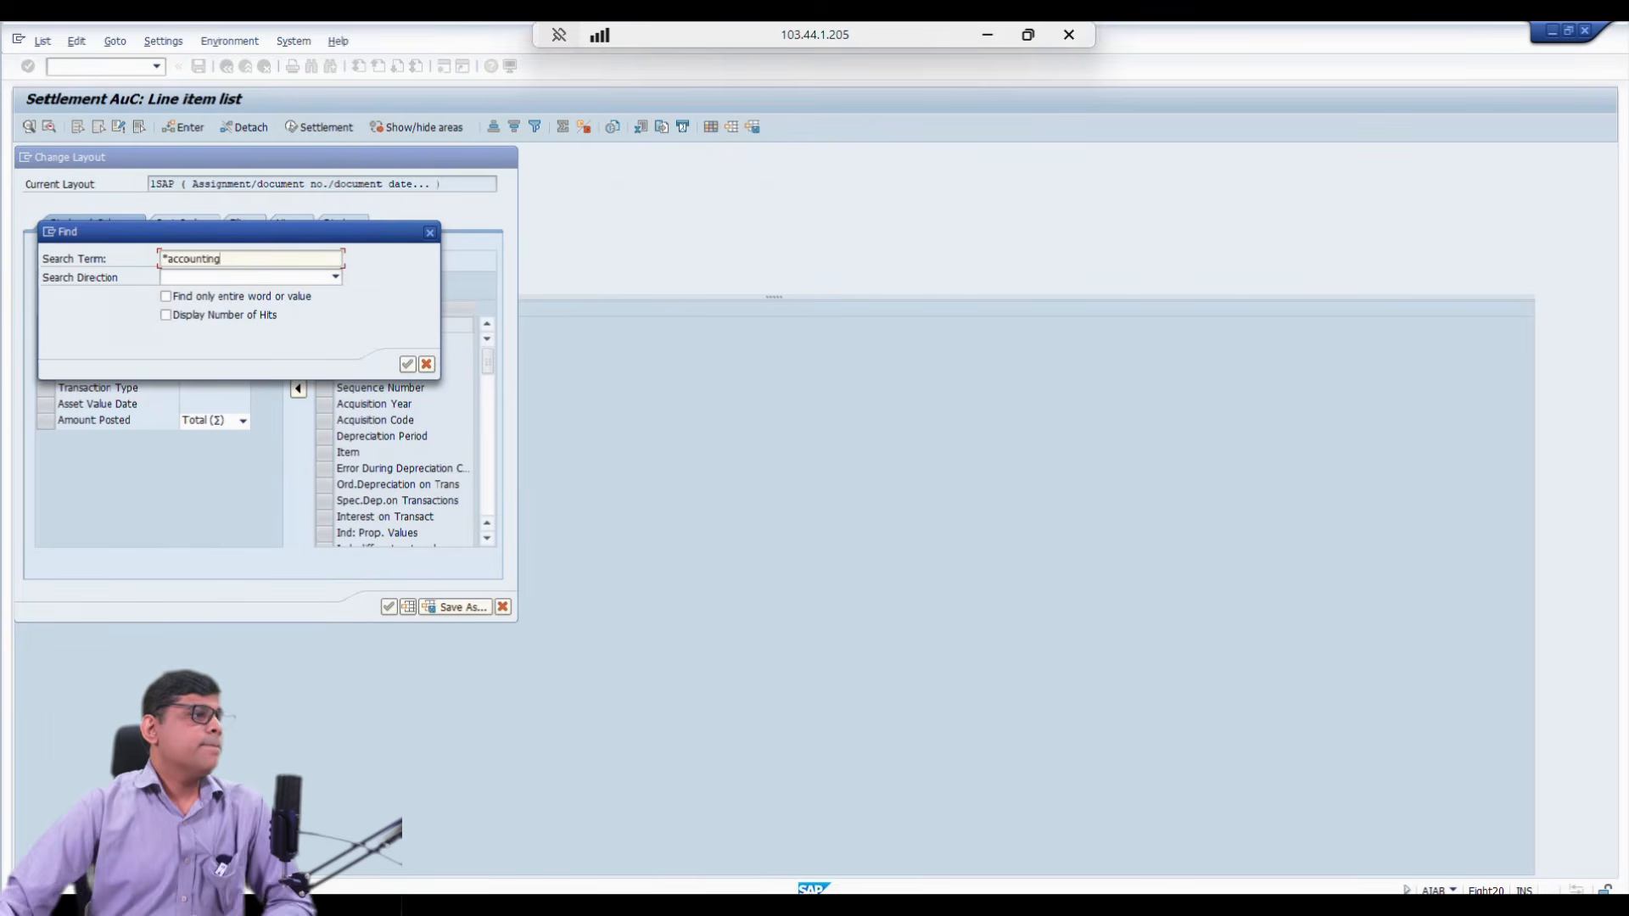
pyautogui.press('Return')
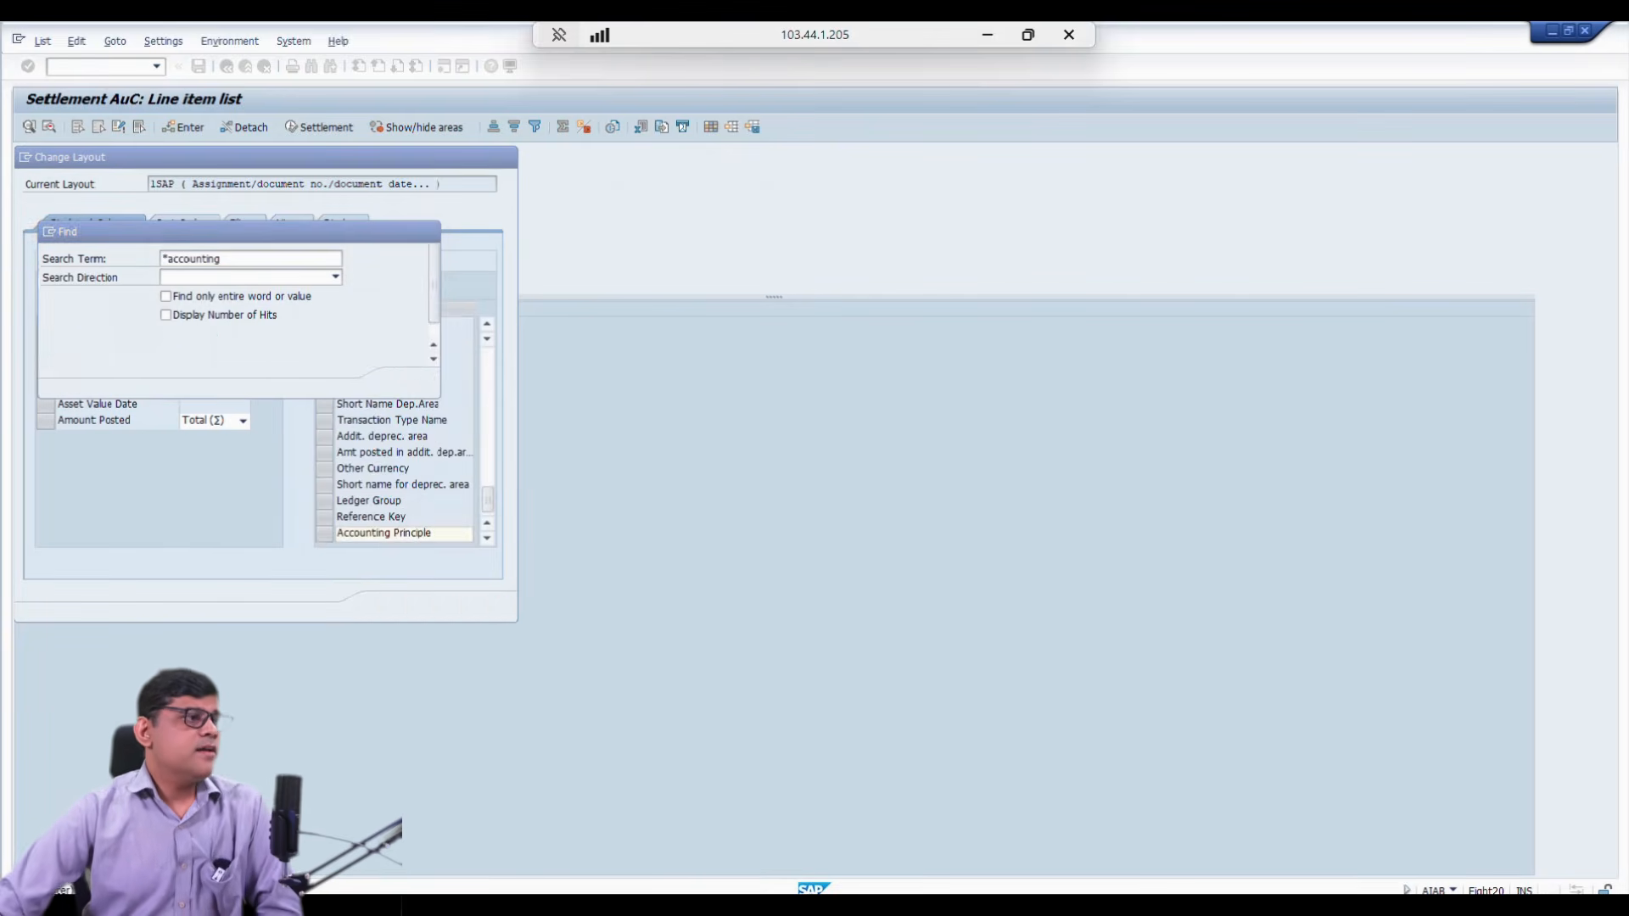
pyautogui.click(427, 383)
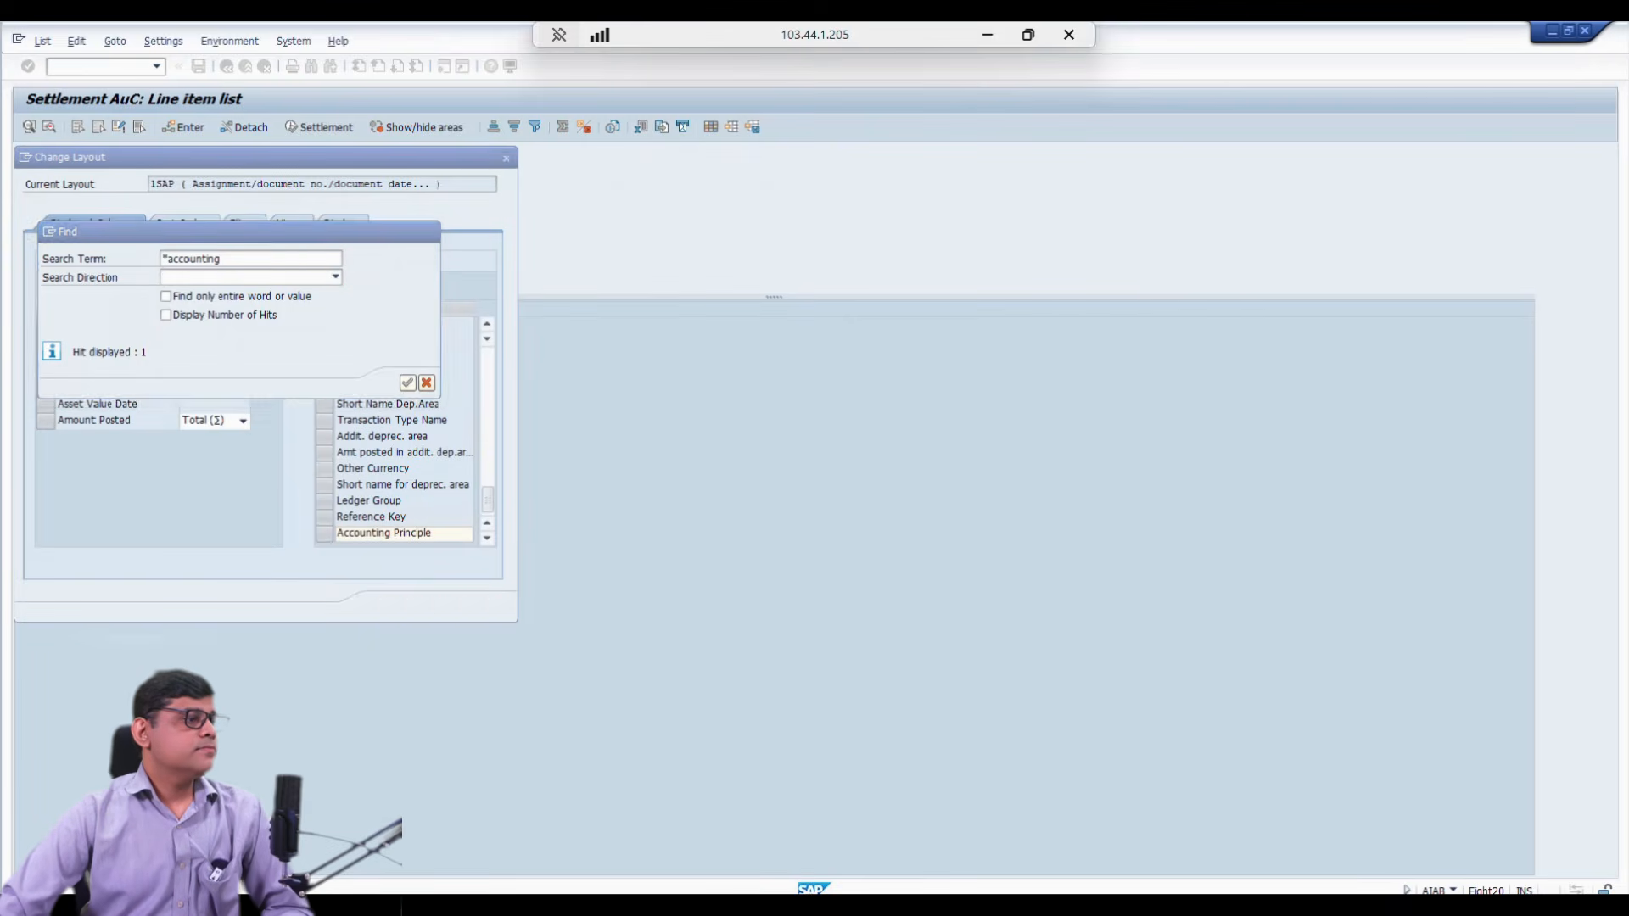
pyautogui.click(324, 534)
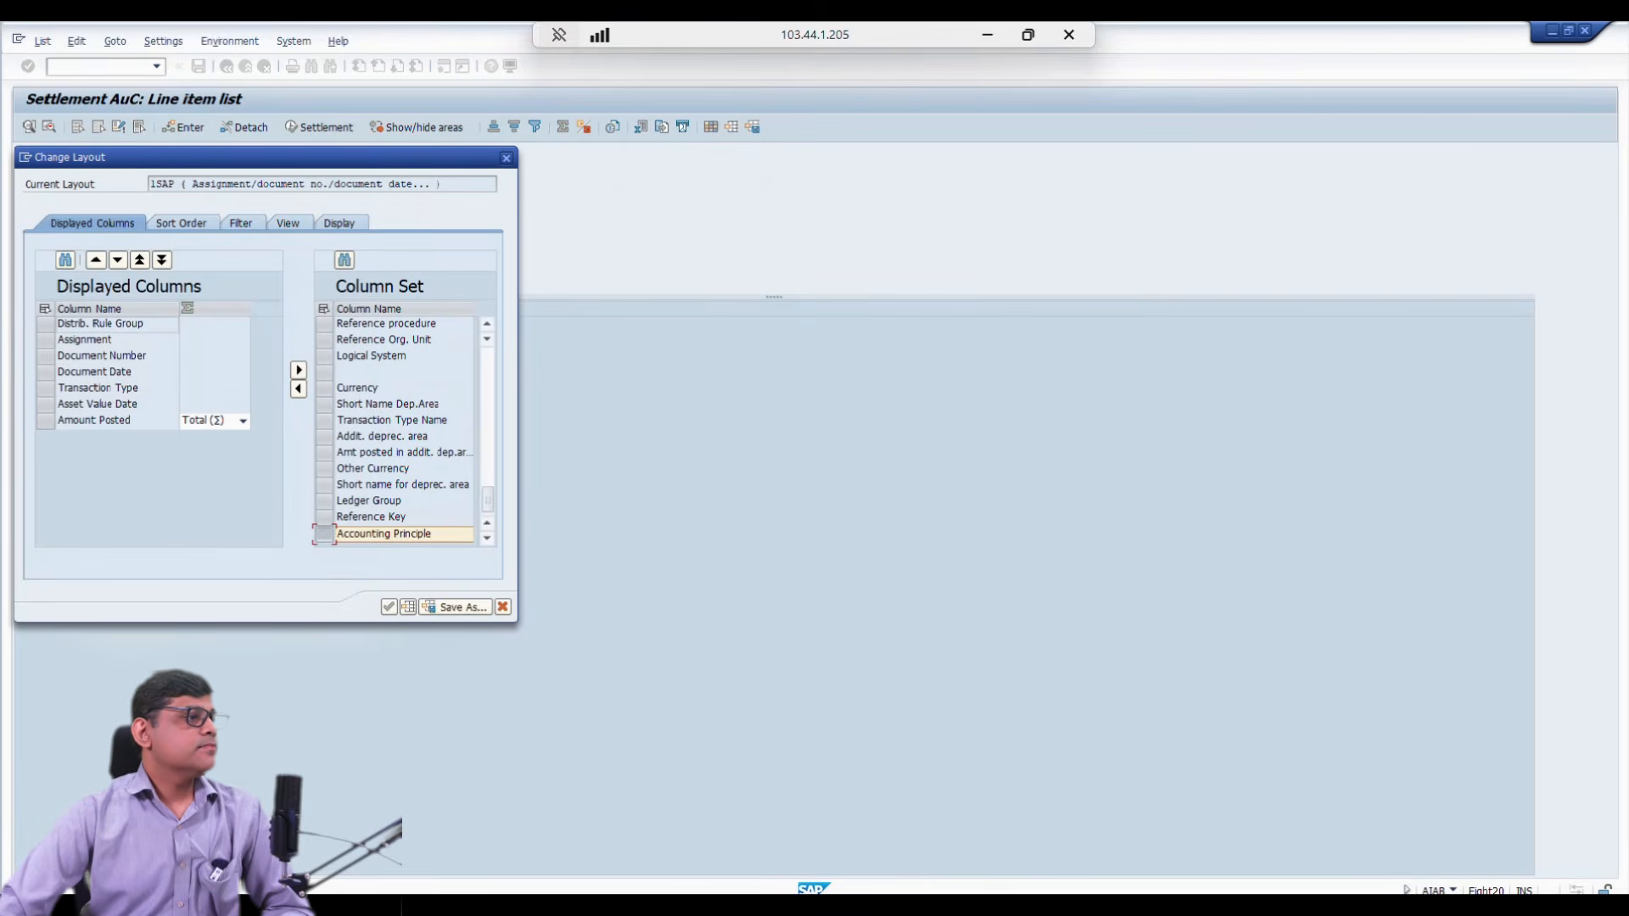
pyautogui.click(298, 388)
pyautogui.click(389, 607)
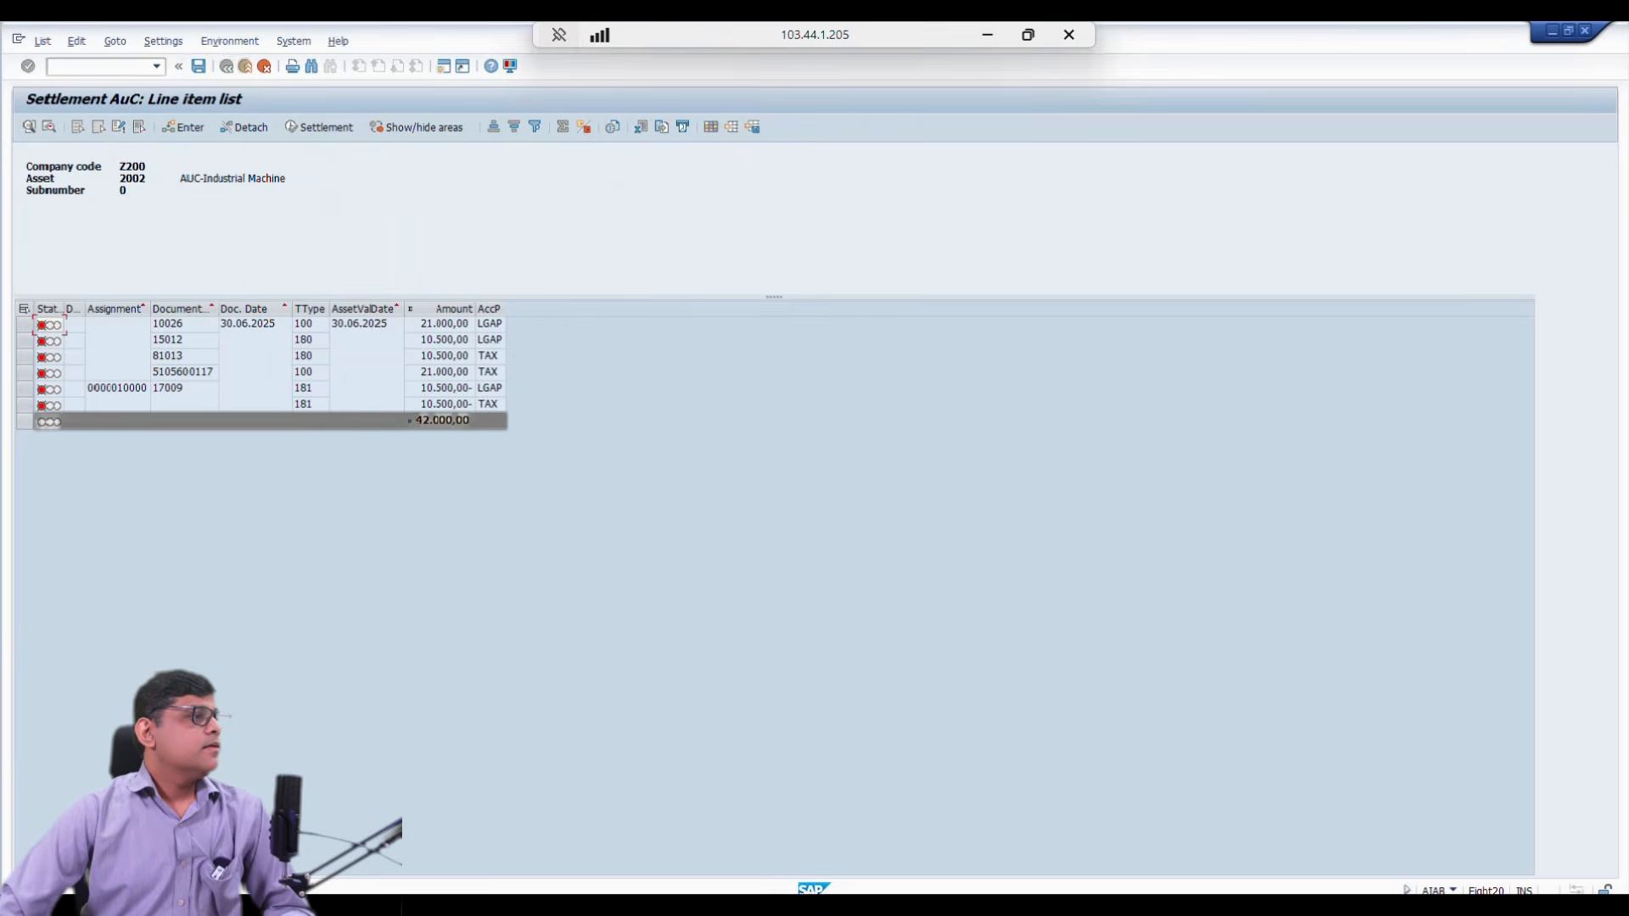
# Step: Assign a settlement rule to the line item of document 10026, with asset (FXA) 1002 as receiver at 100 percent
pyautogui.click(23, 324)
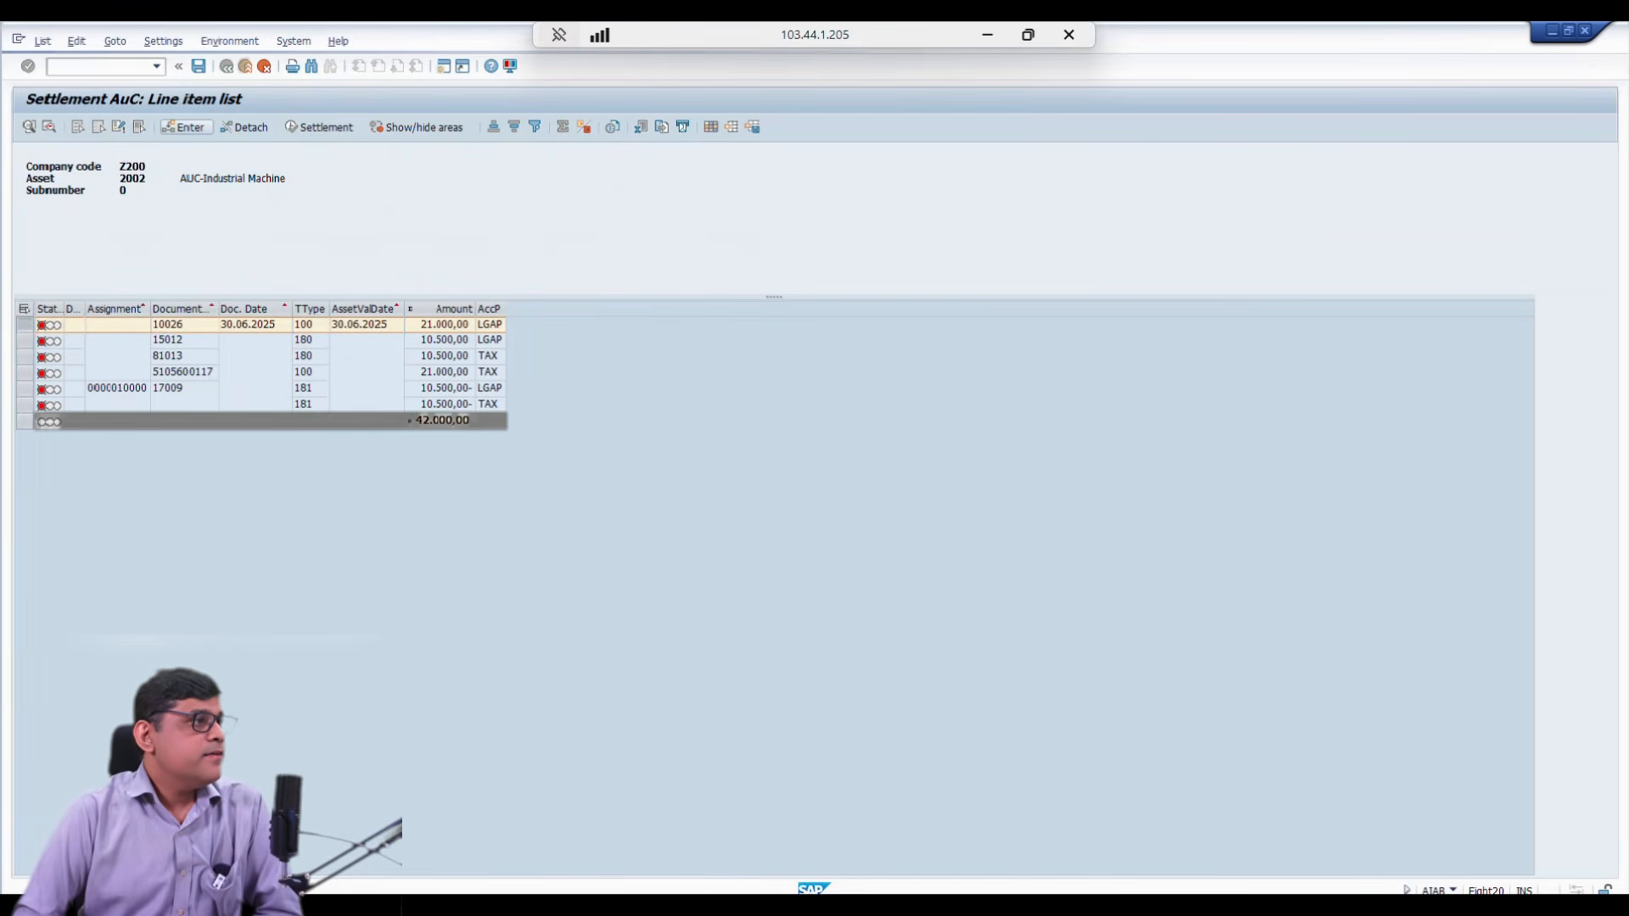
pyautogui.click(185, 126)
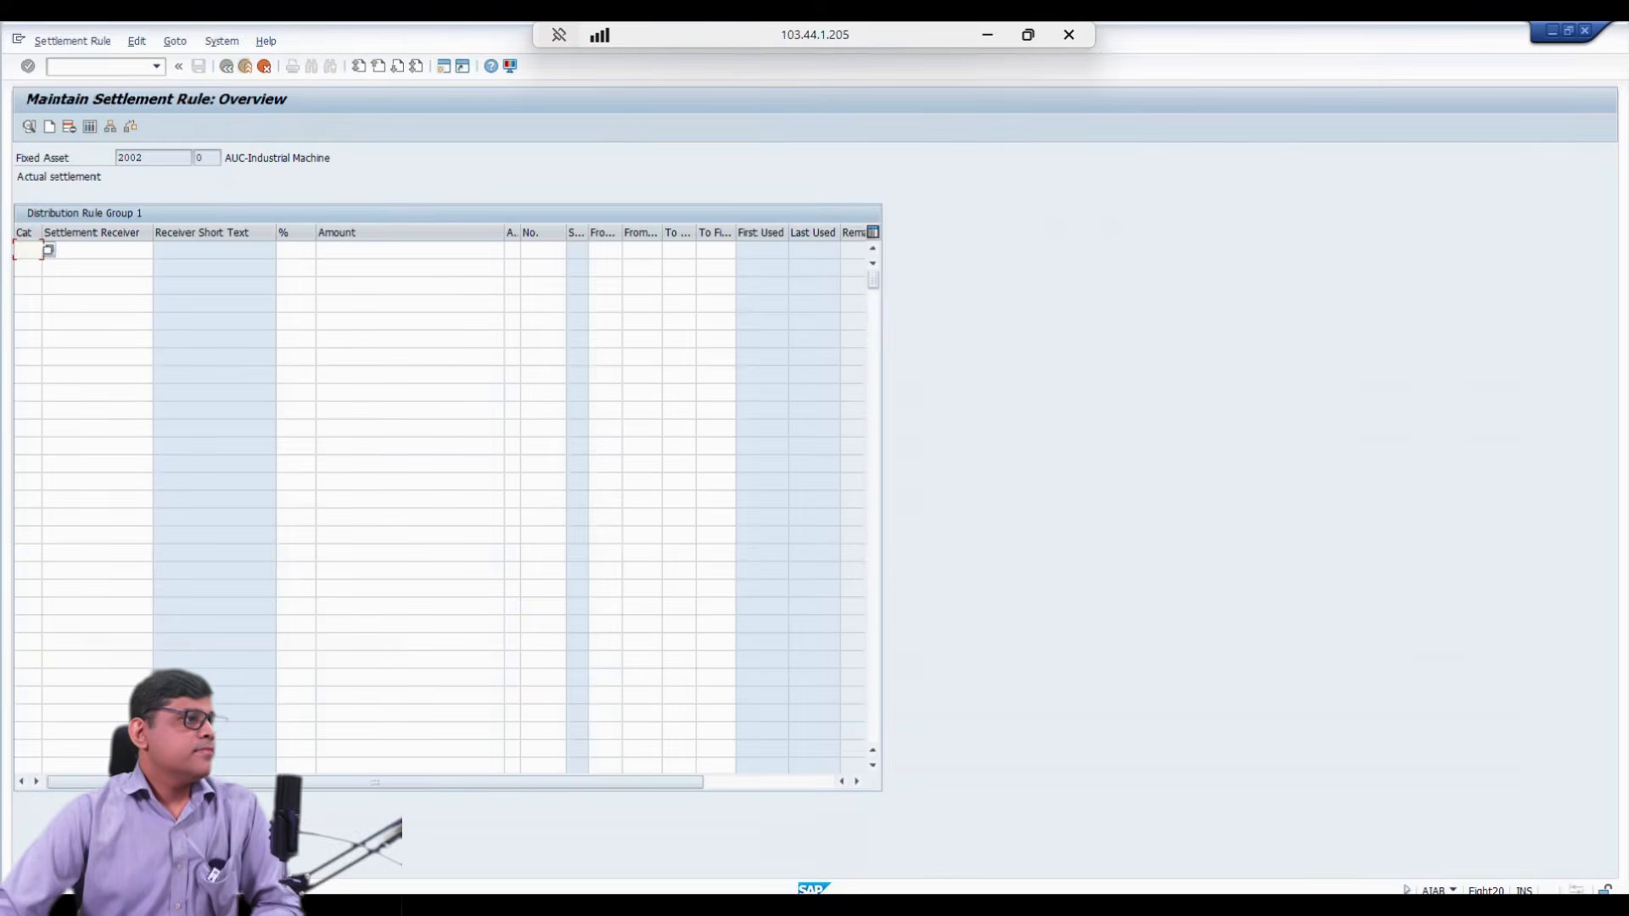
pyautogui.click(49, 250)
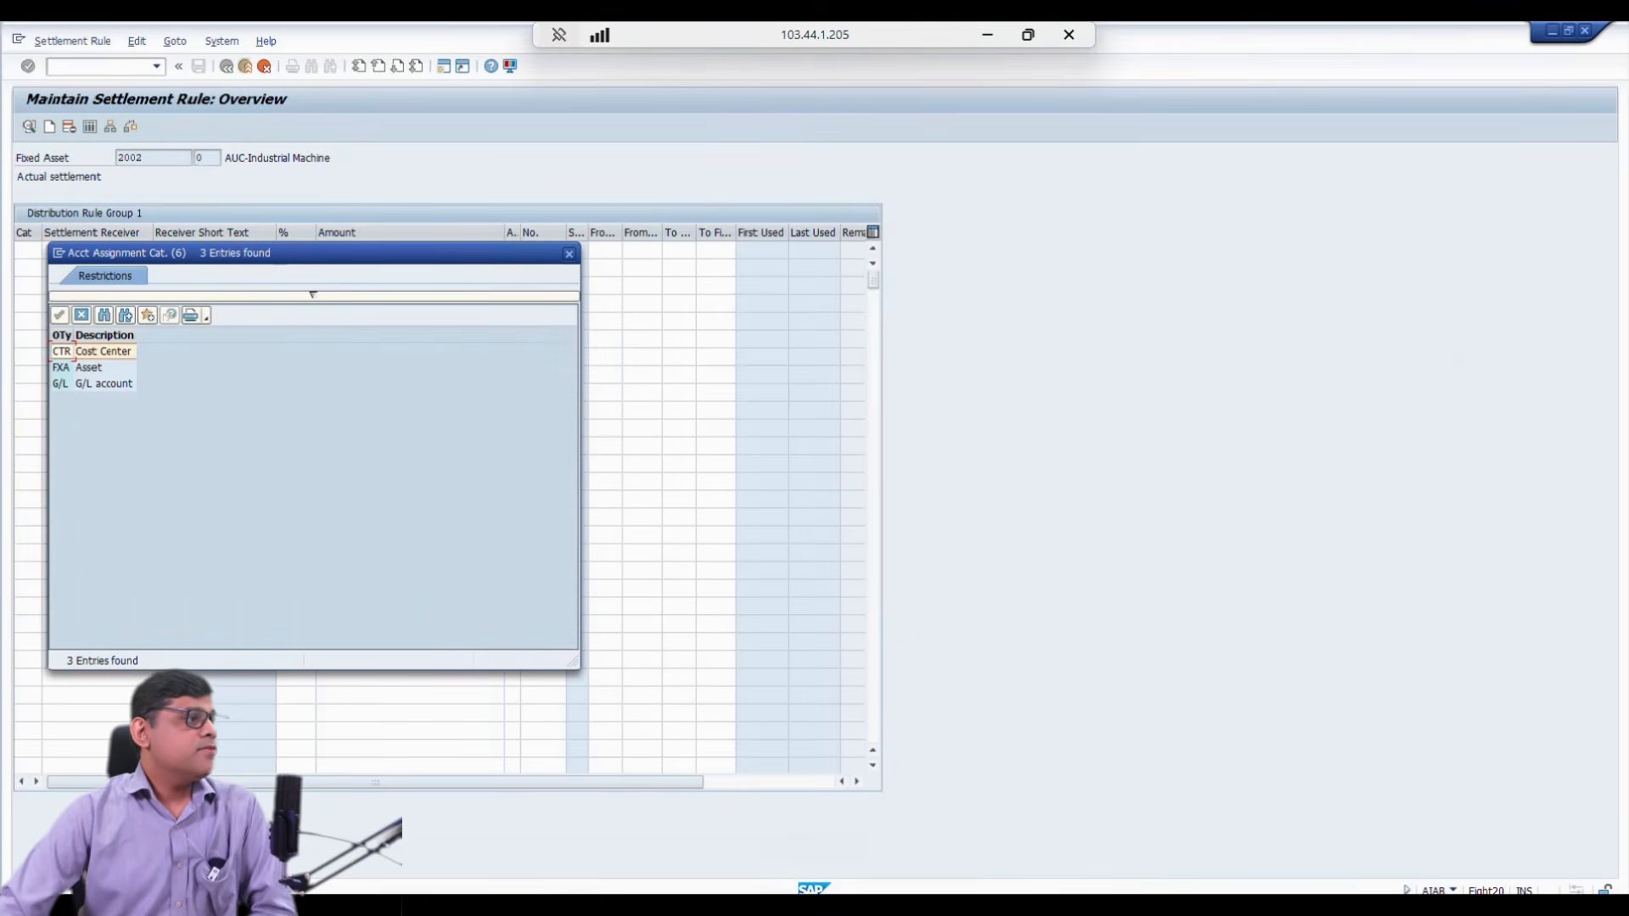
pyautogui.doubleClick(88, 367)
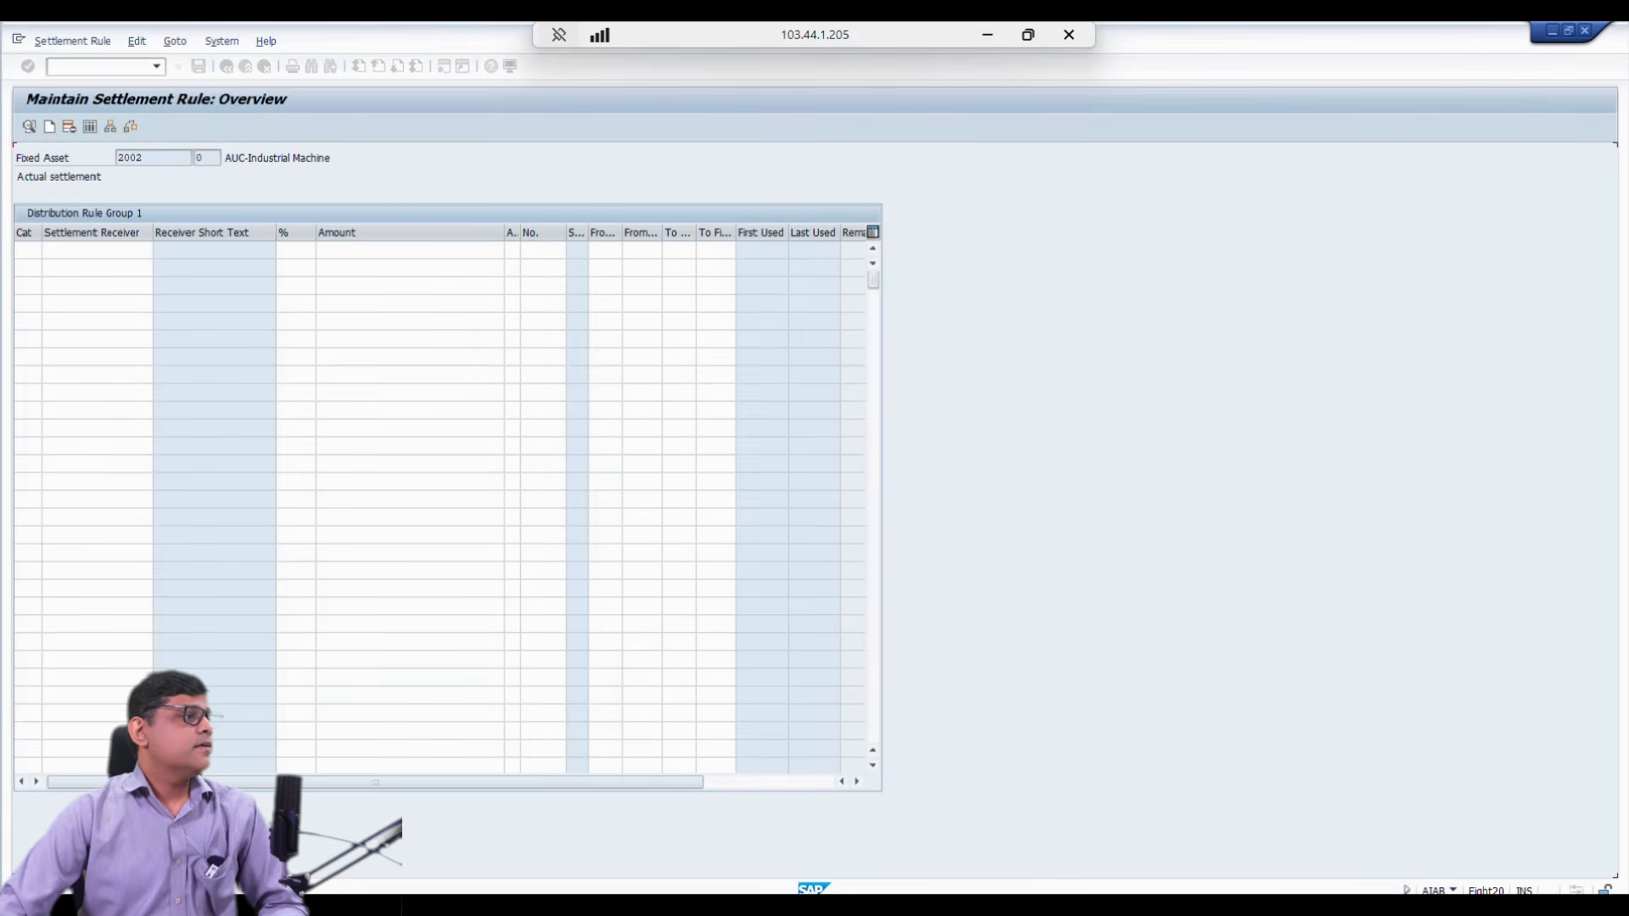
pyautogui.click(97, 251)
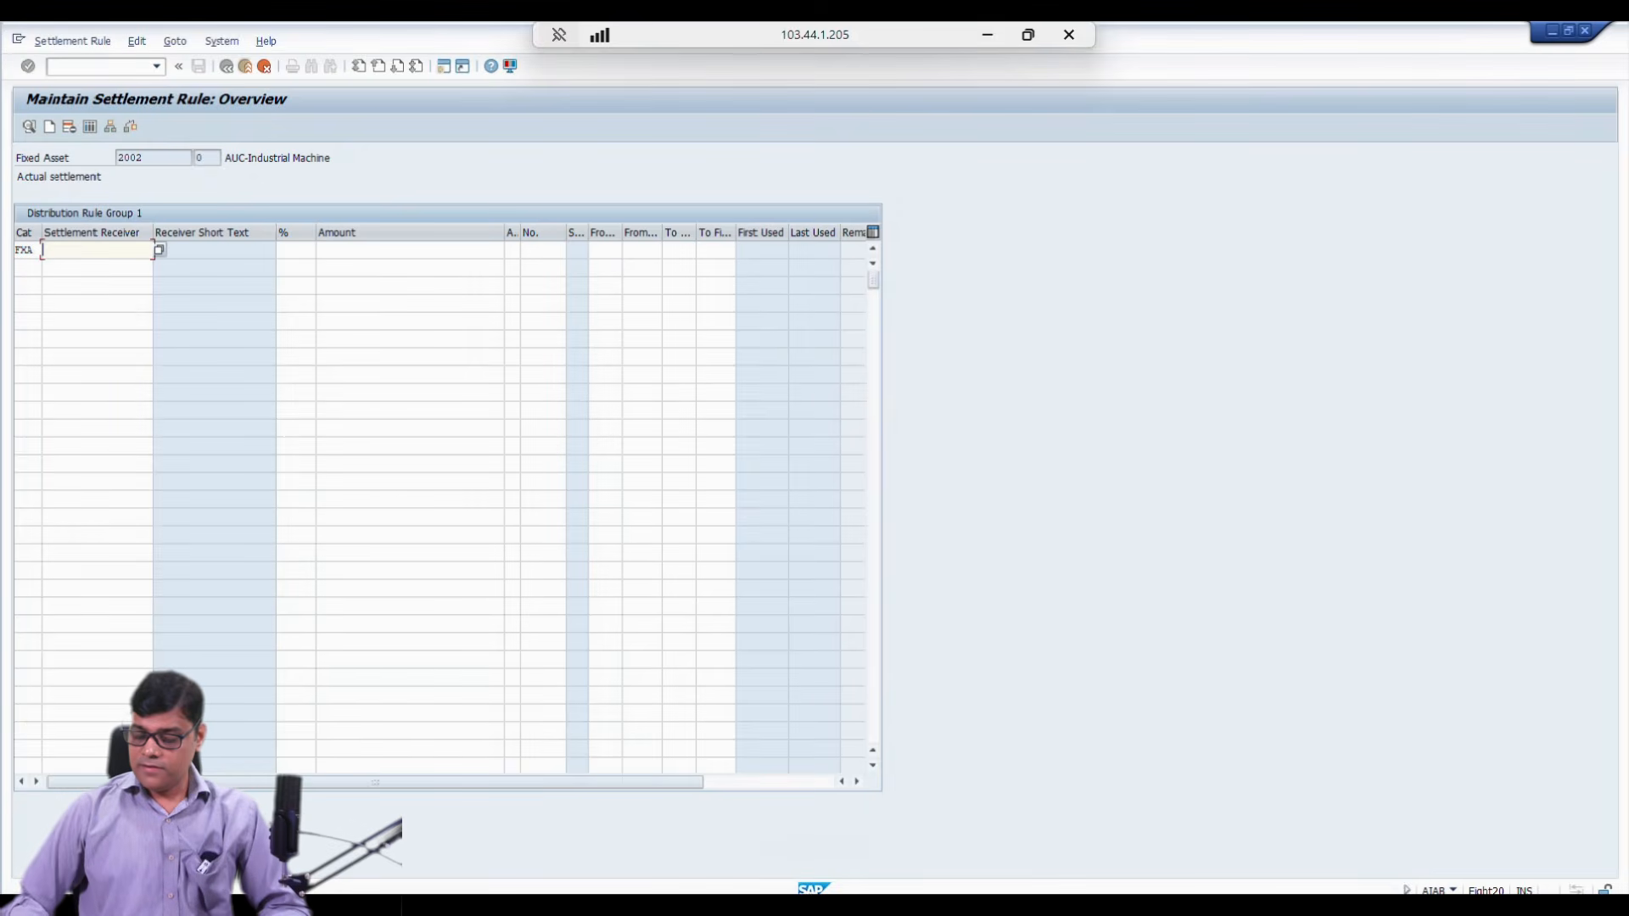
pyautogui.write('1002')
pyautogui.press('Tab')
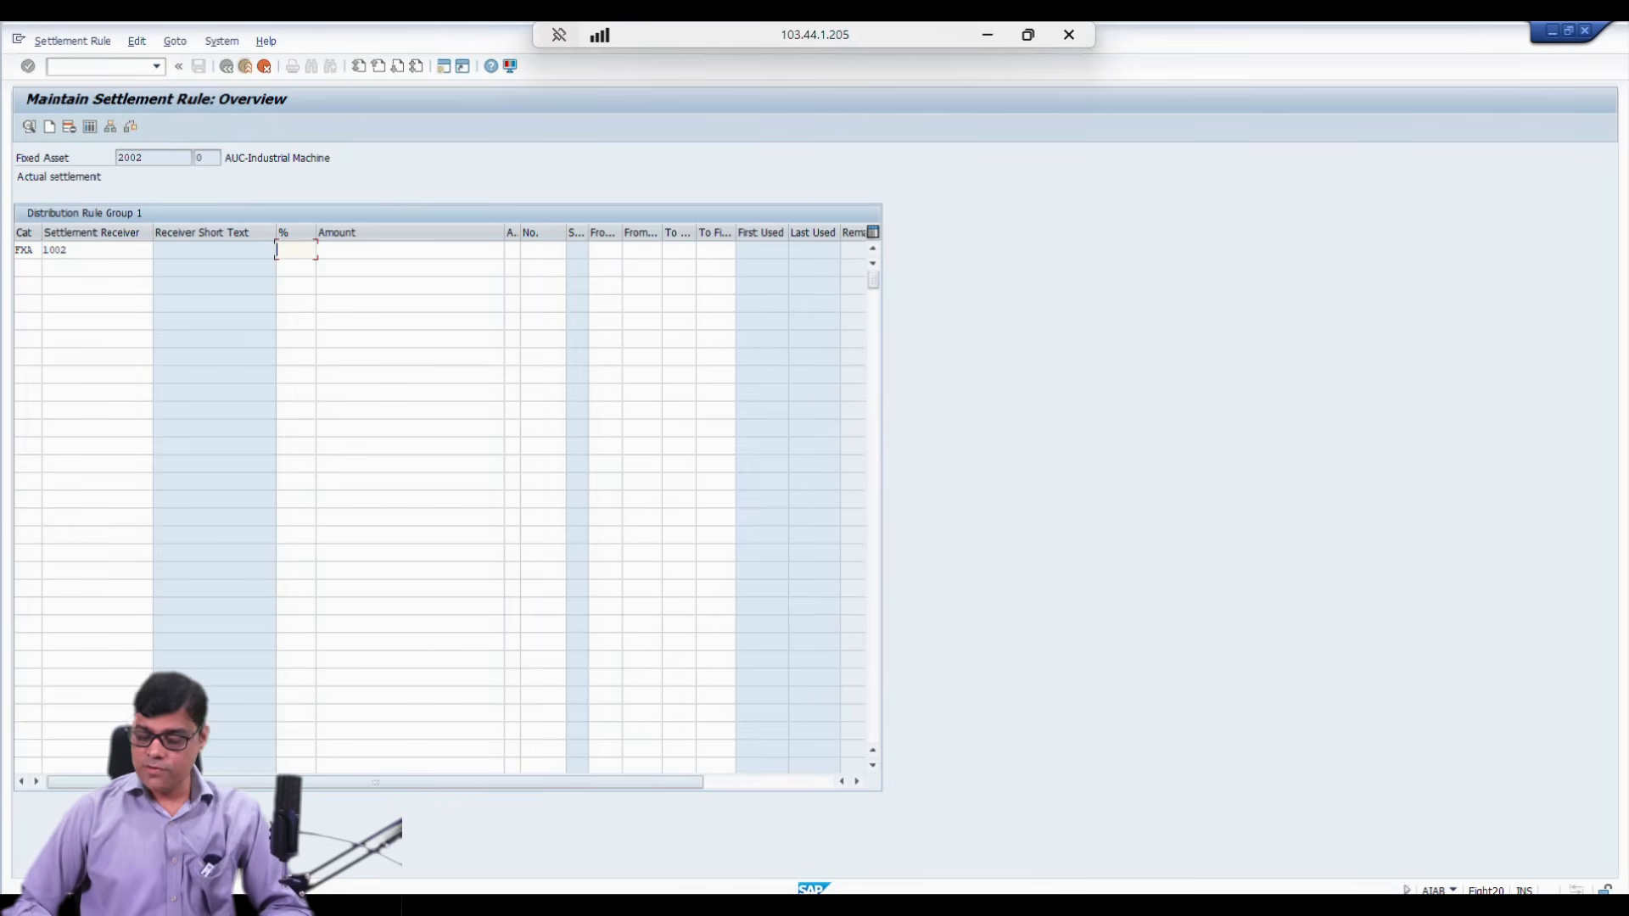
pyautogui.write('100')
pyautogui.press('Tab')
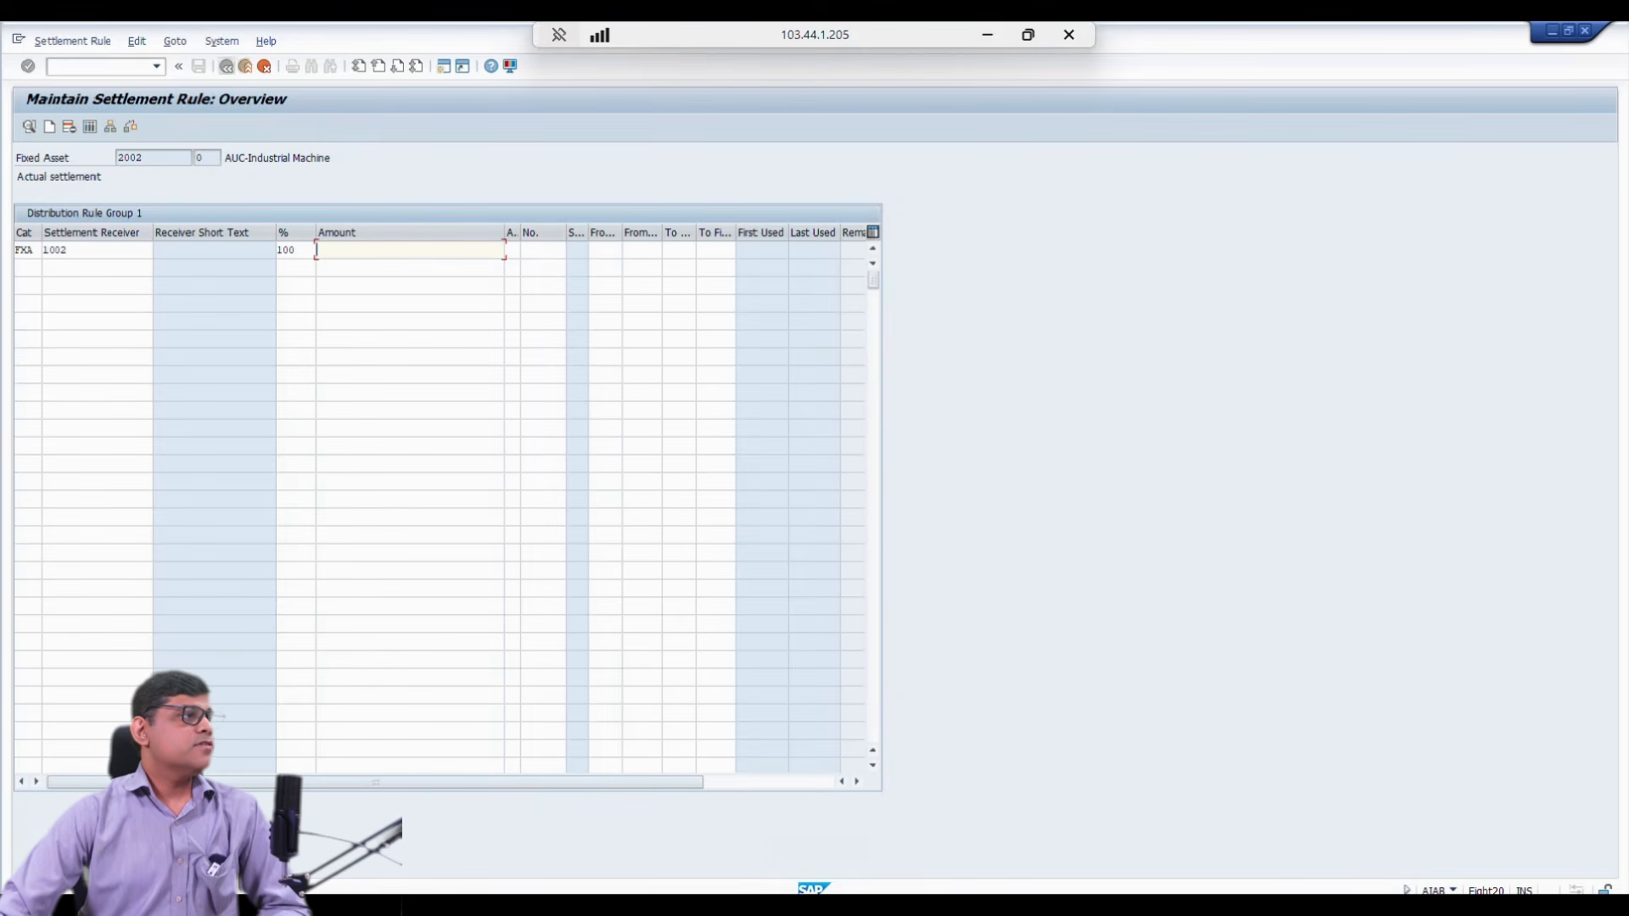
pyautogui.click(226, 66)
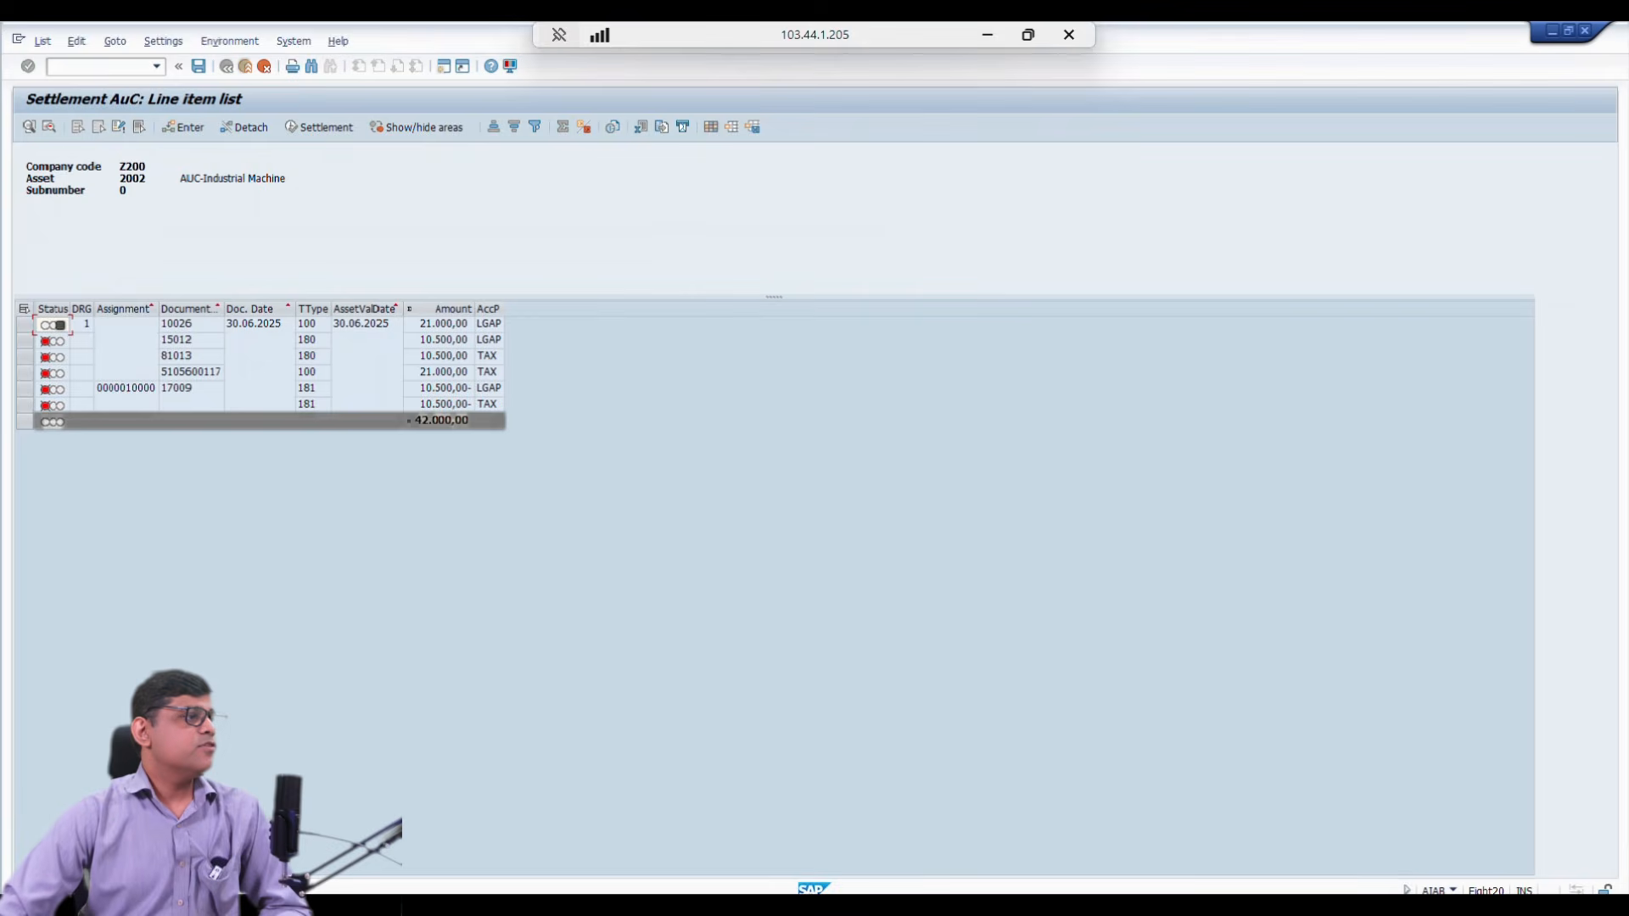
# Step: Assign a settlement rule to the line item of document 15012, with asset (FXA) 1002 as receiver at 100 percent
pyautogui.click(24, 341)
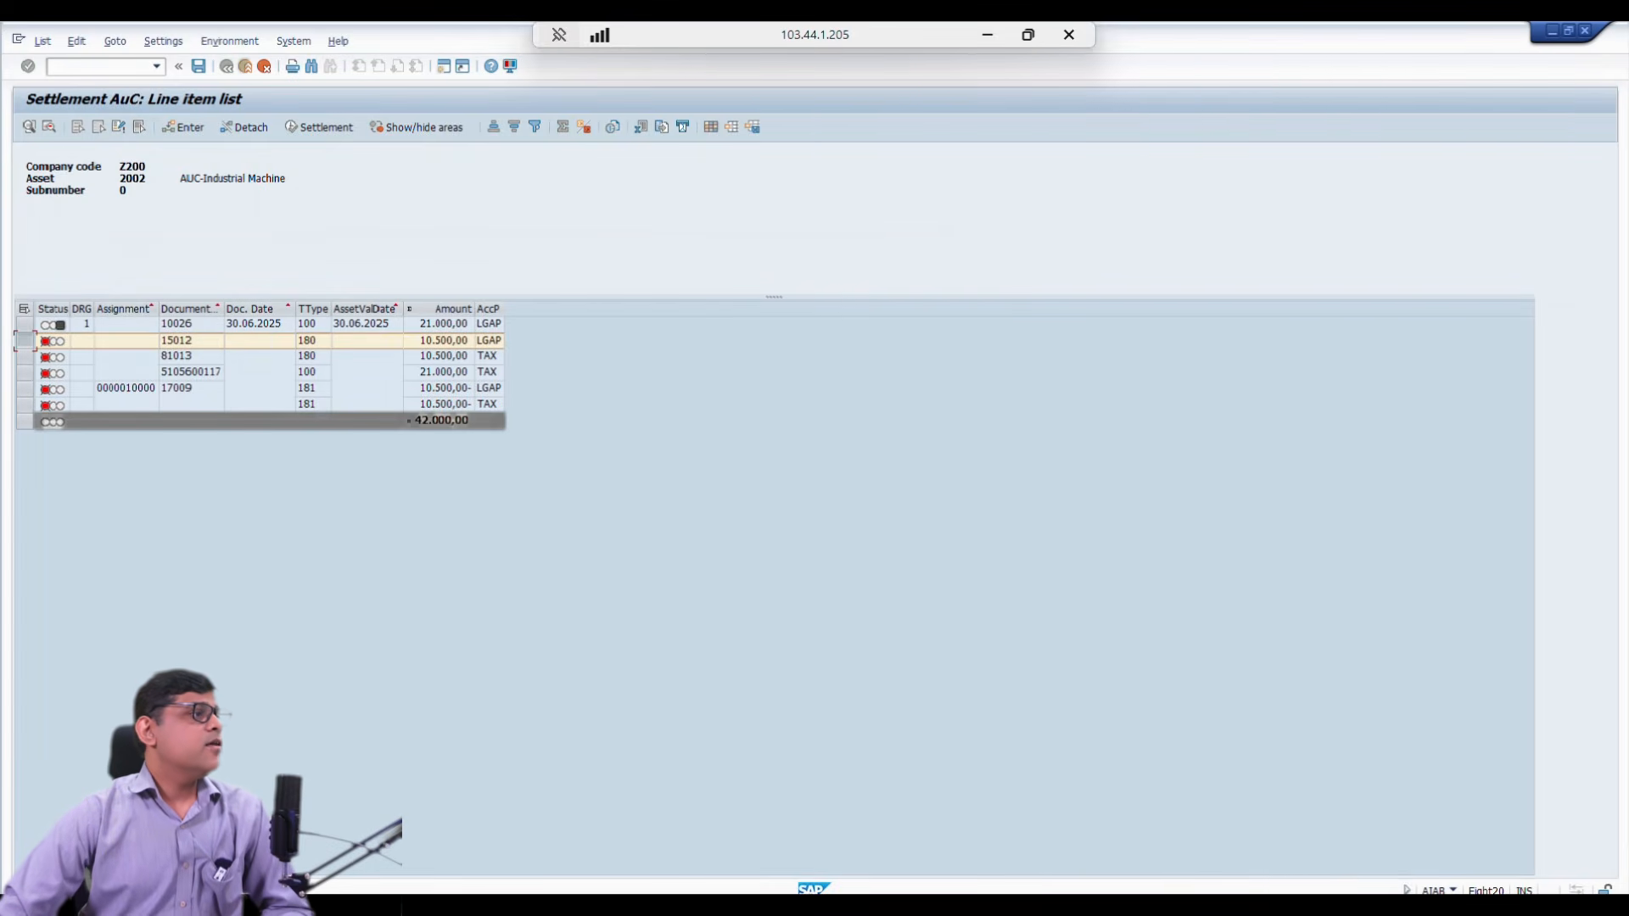
pyautogui.click(185, 127)
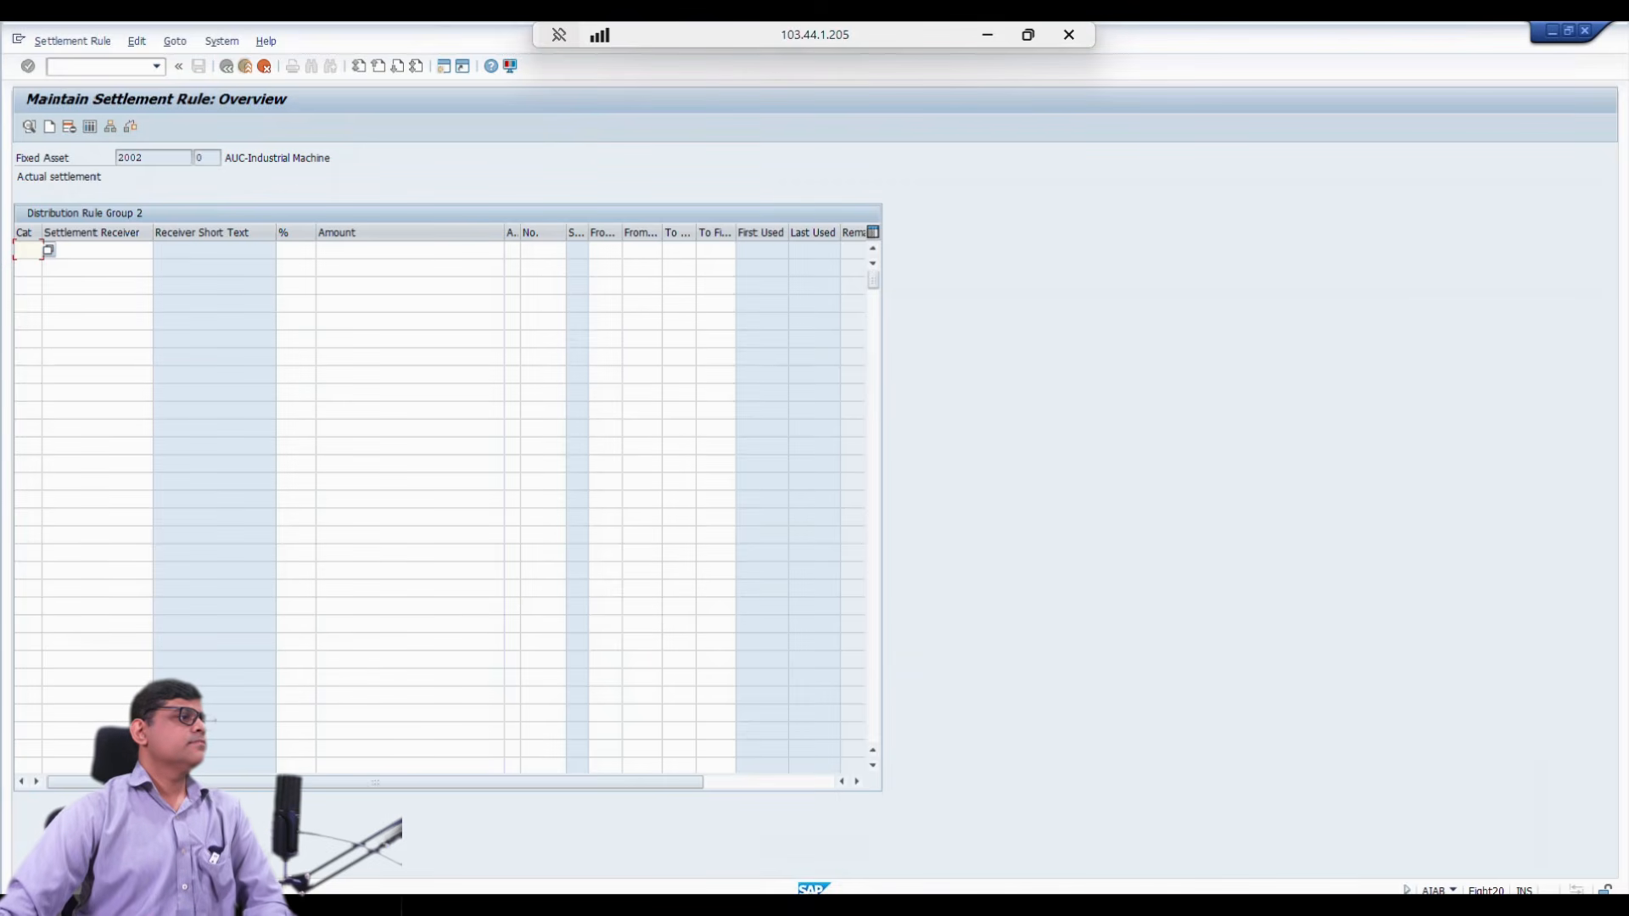
pyautogui.press('F4')
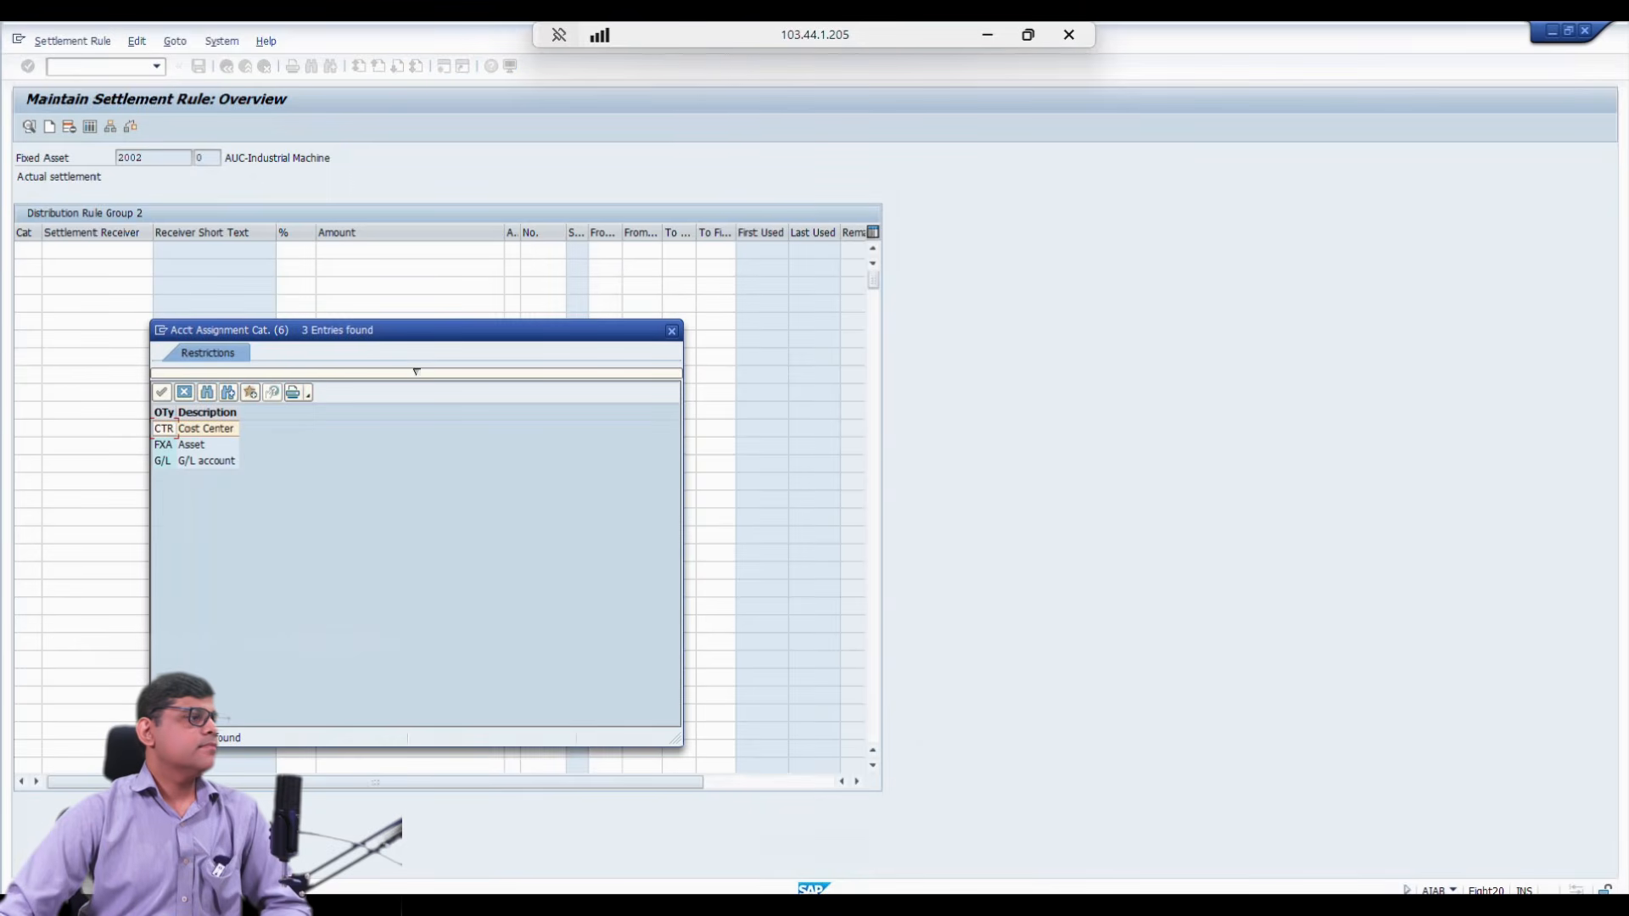
pyautogui.press('Return')
pyautogui.press('Tab')
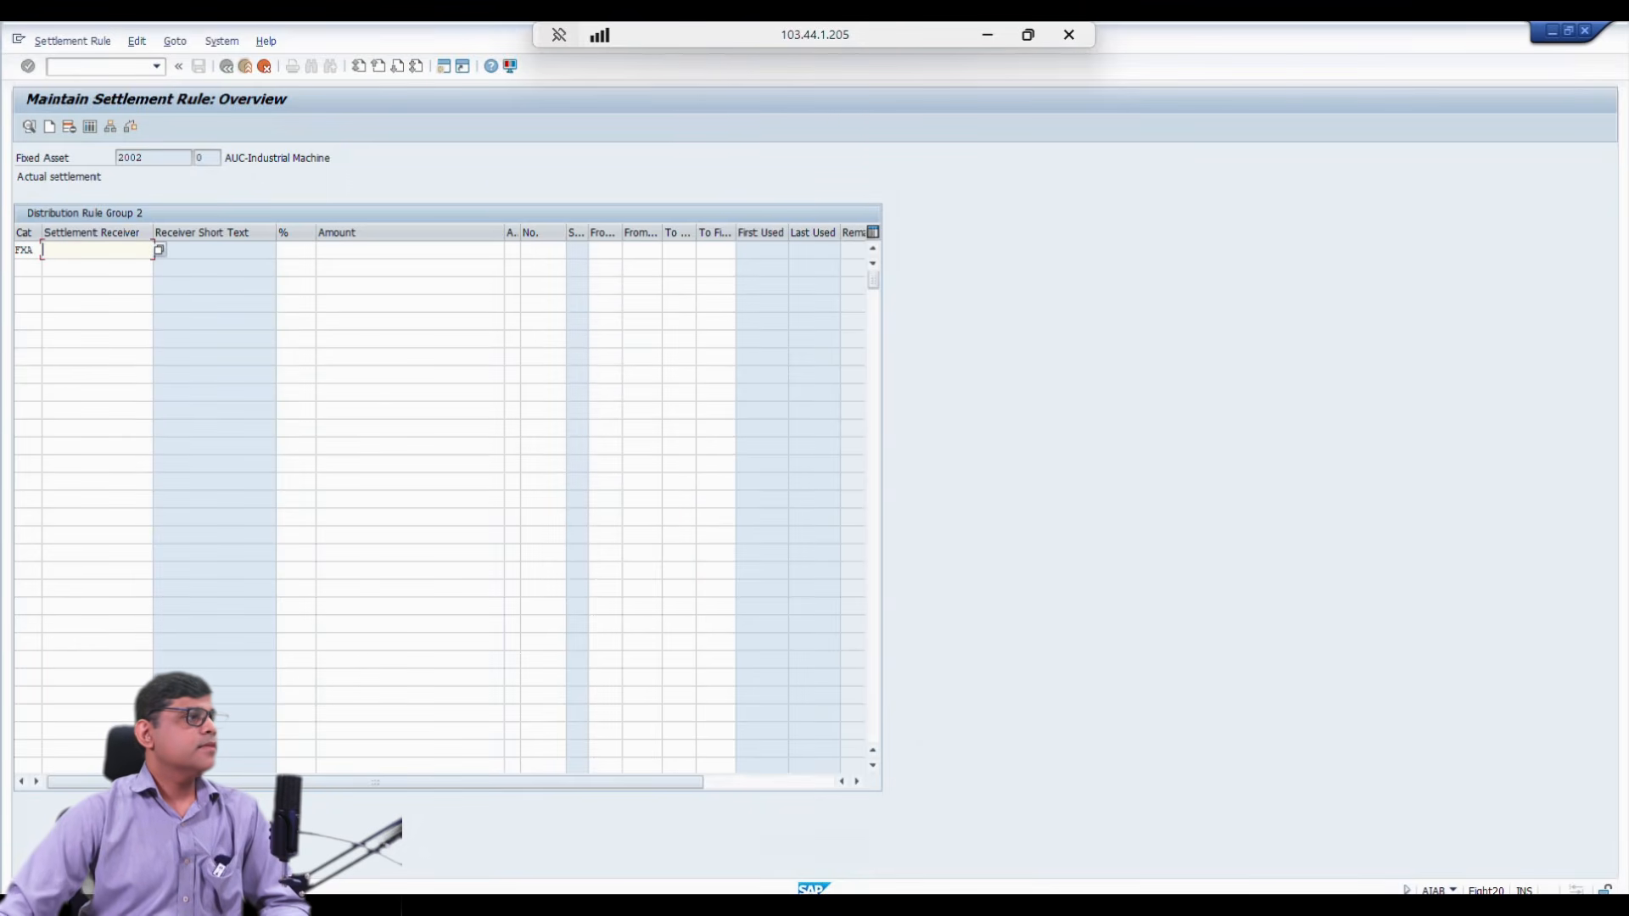
pyautogui.write('1002')
pyautogui.press('Tab')
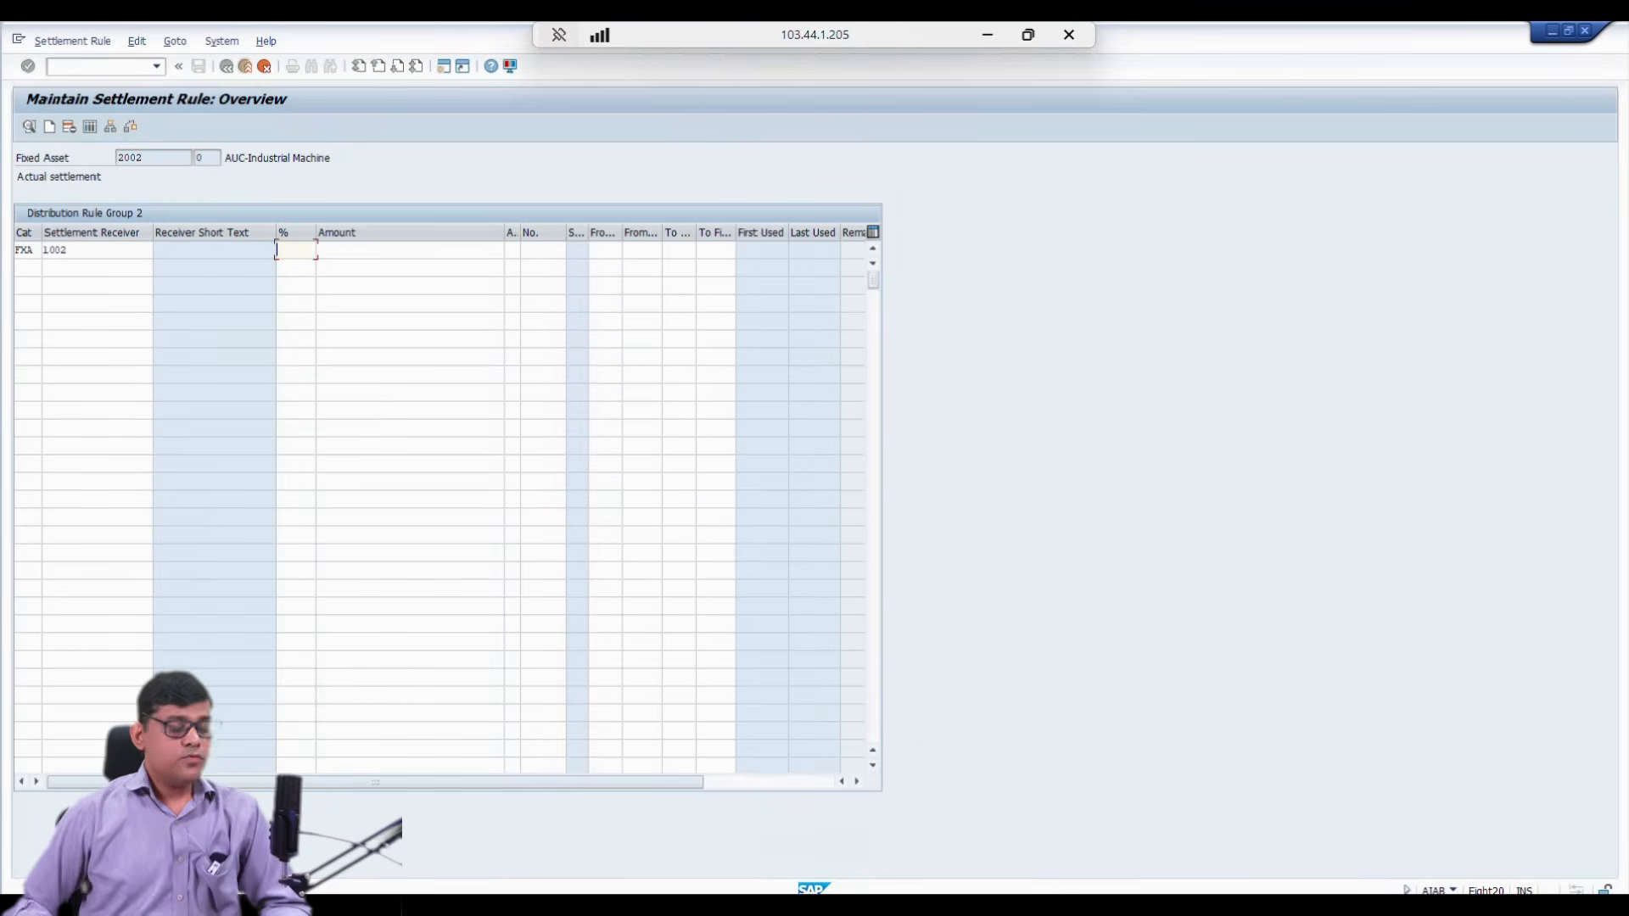
pyautogui.write('100')
pyautogui.press('Tab')
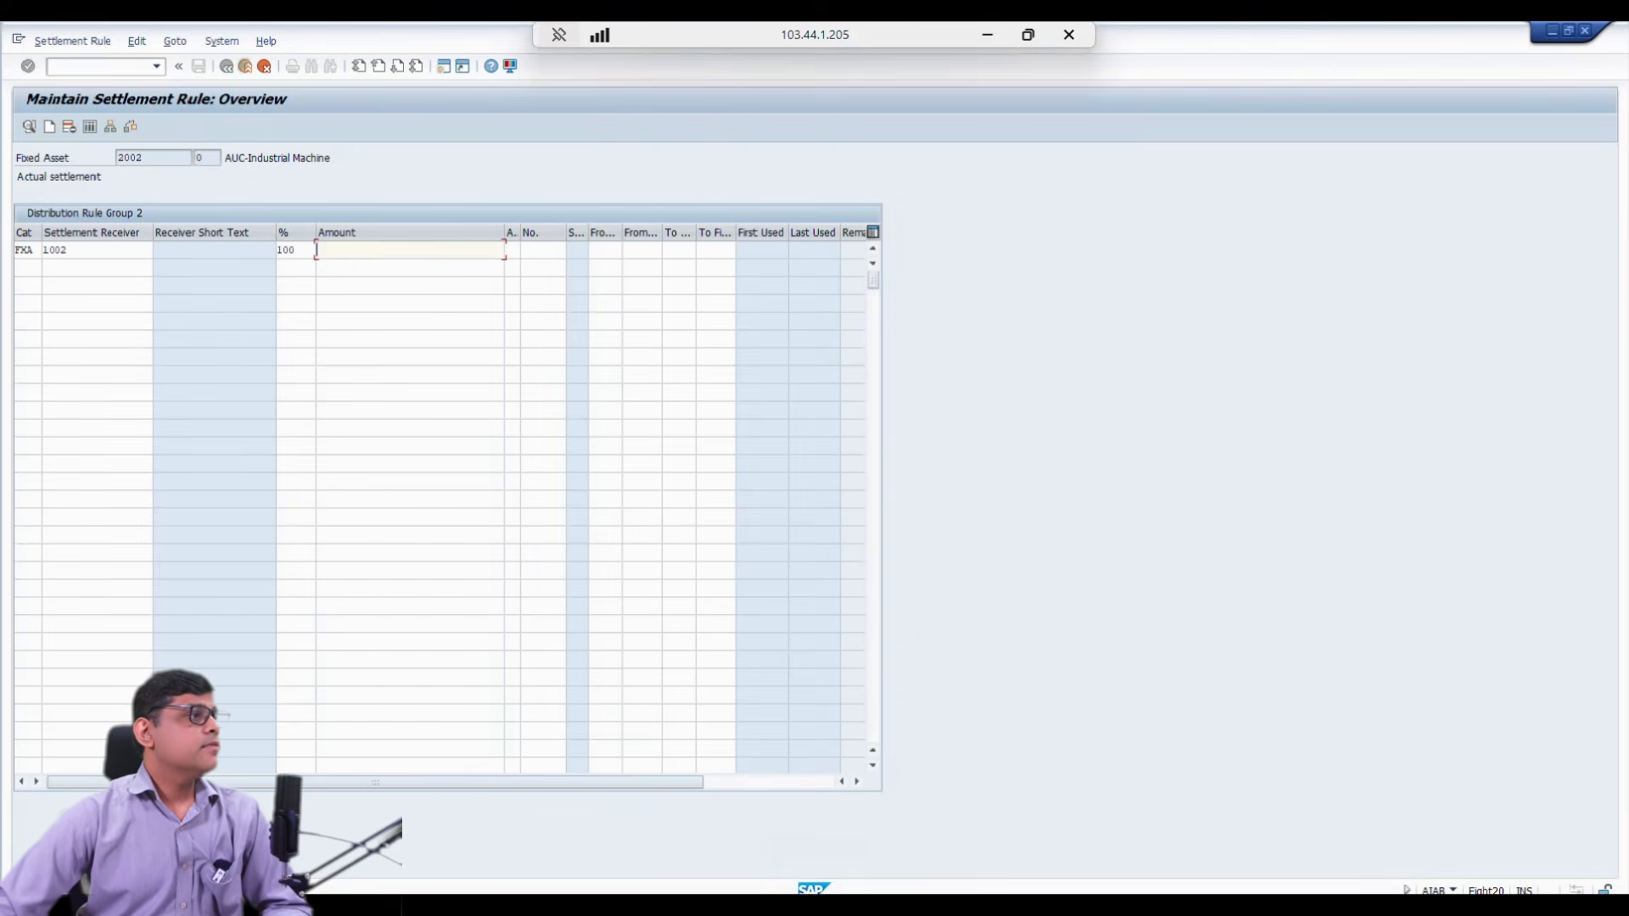
pyautogui.click(227, 66)
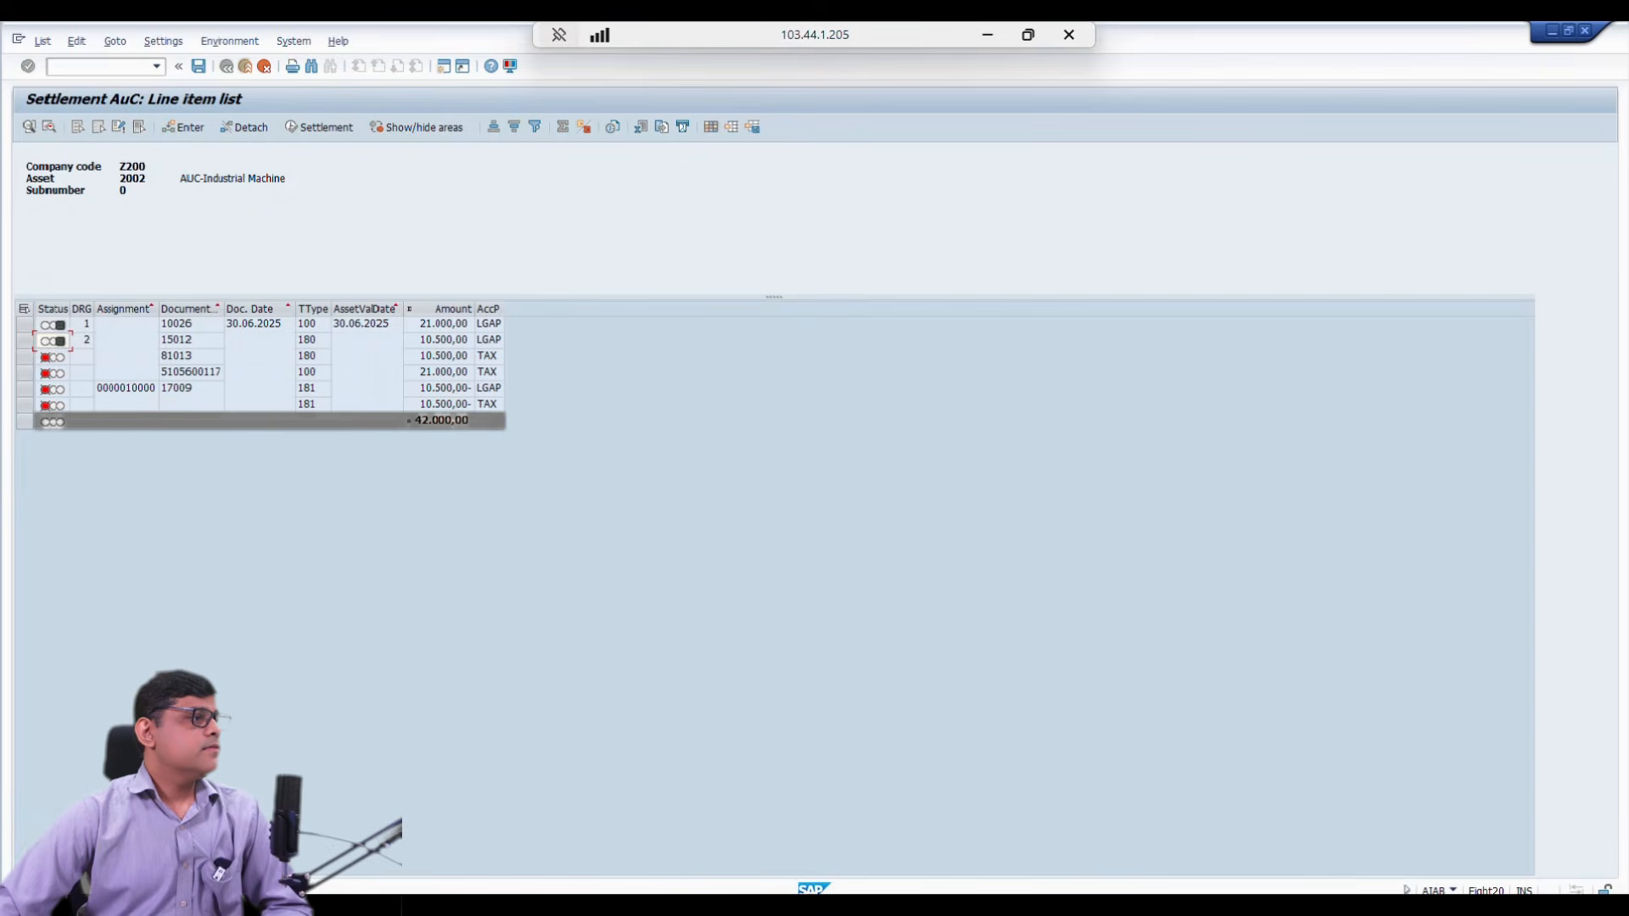
# Step: Assign a settlement rule to the line item of document 81013, with asset (FXA) 1002 as receiver at 100 percent
pyautogui.click(24, 356)
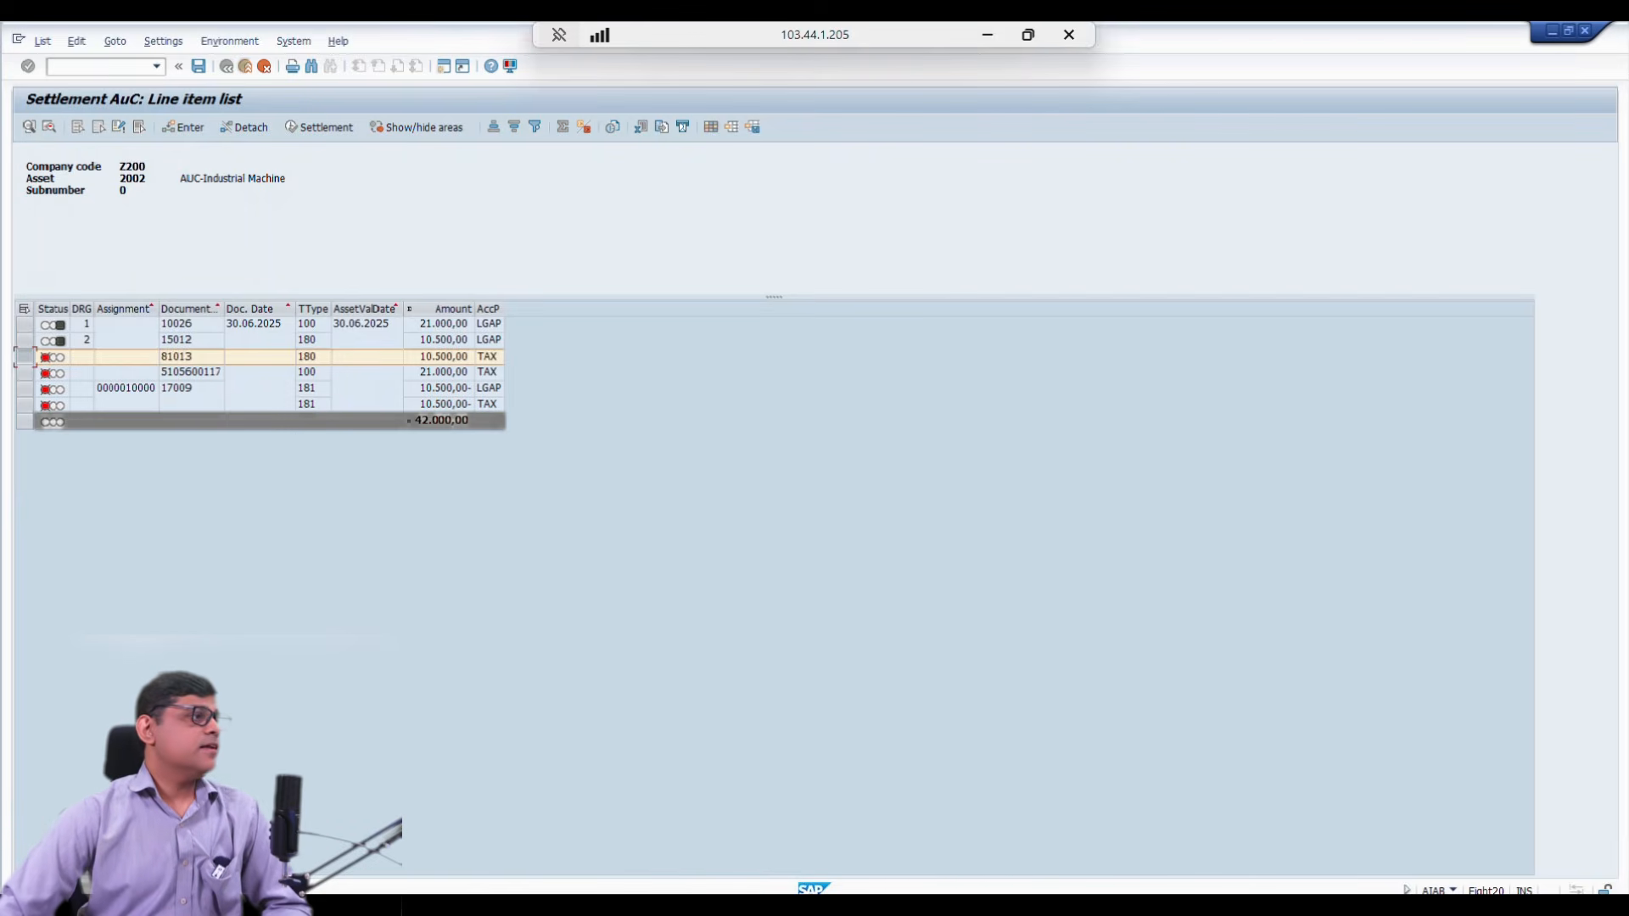
pyautogui.click(184, 127)
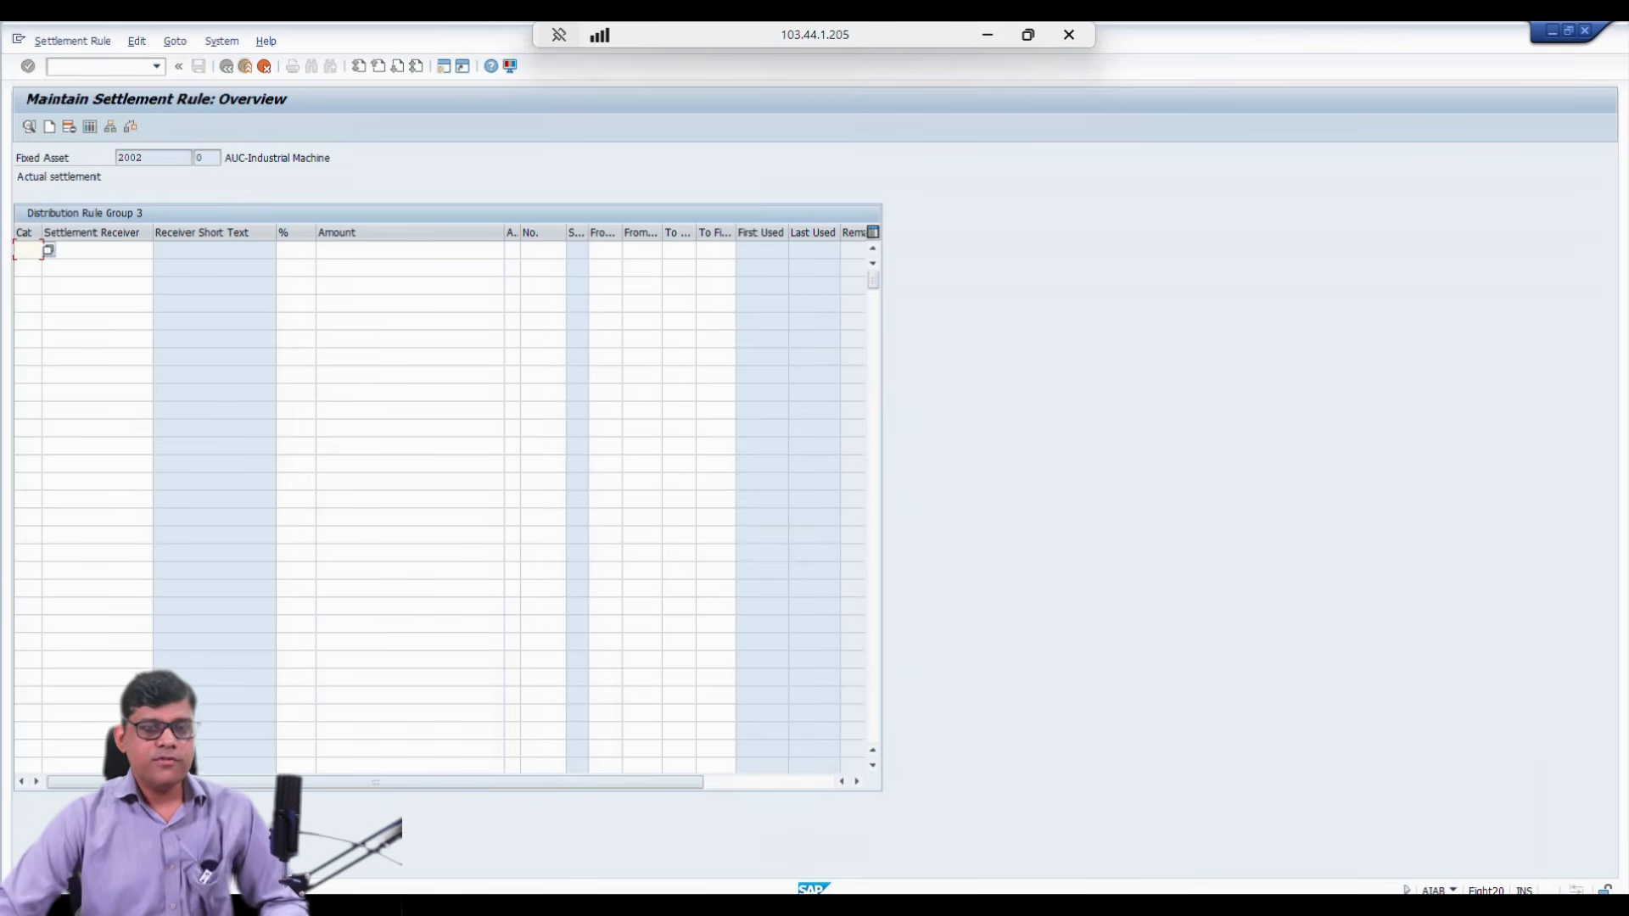
pyautogui.click(48, 251)
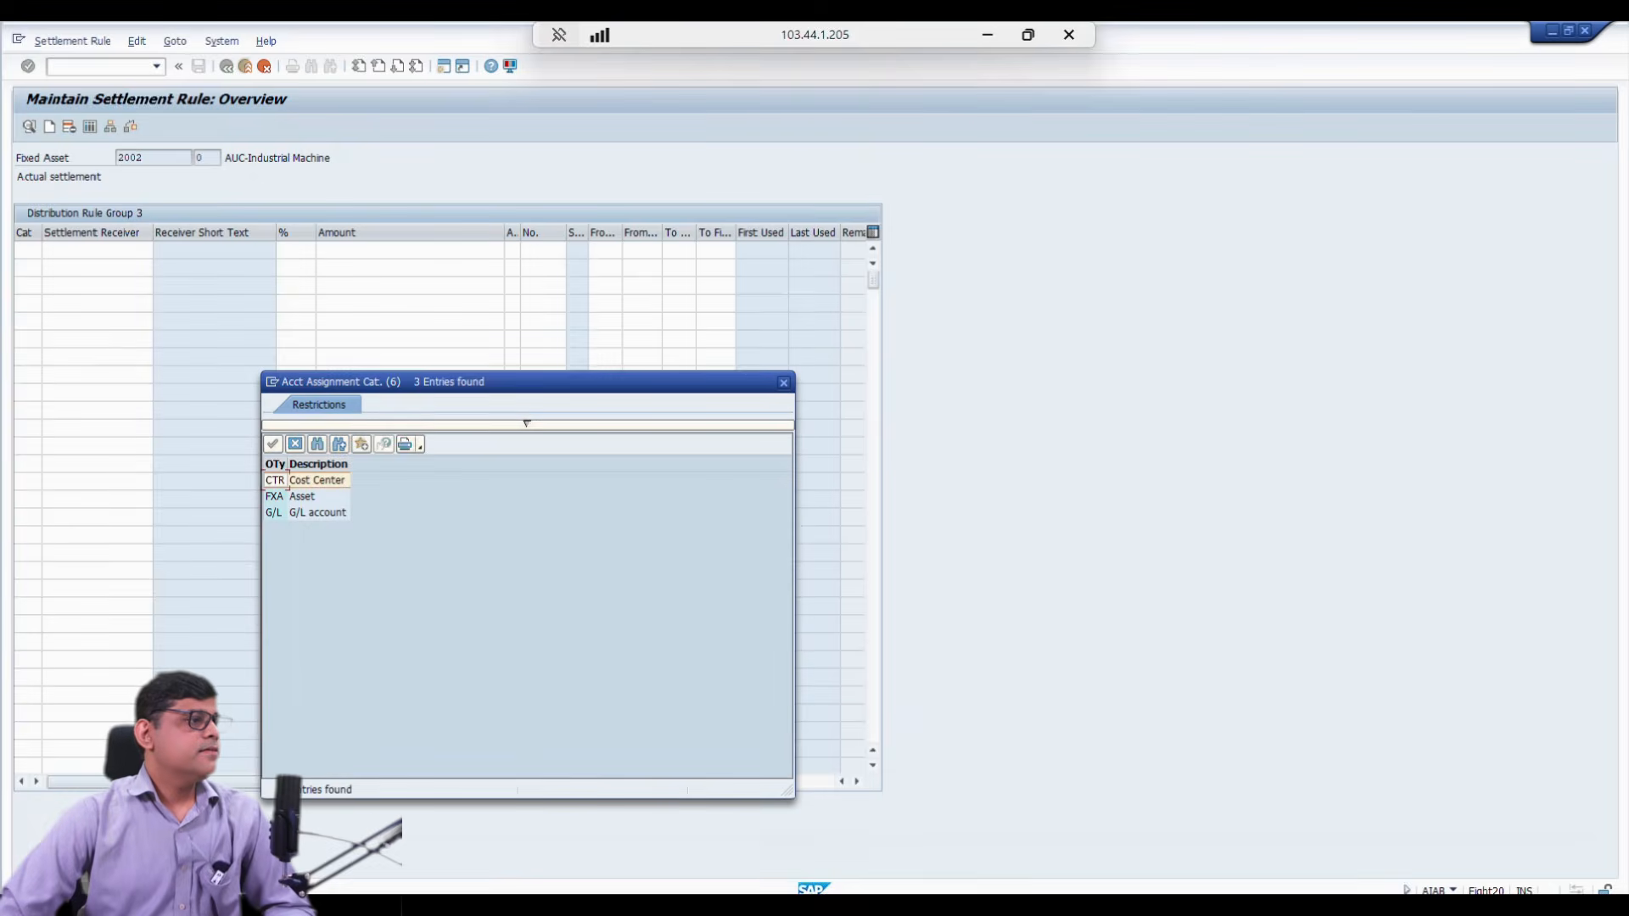
pyautogui.press('Escape')
pyautogui.write('FXA')
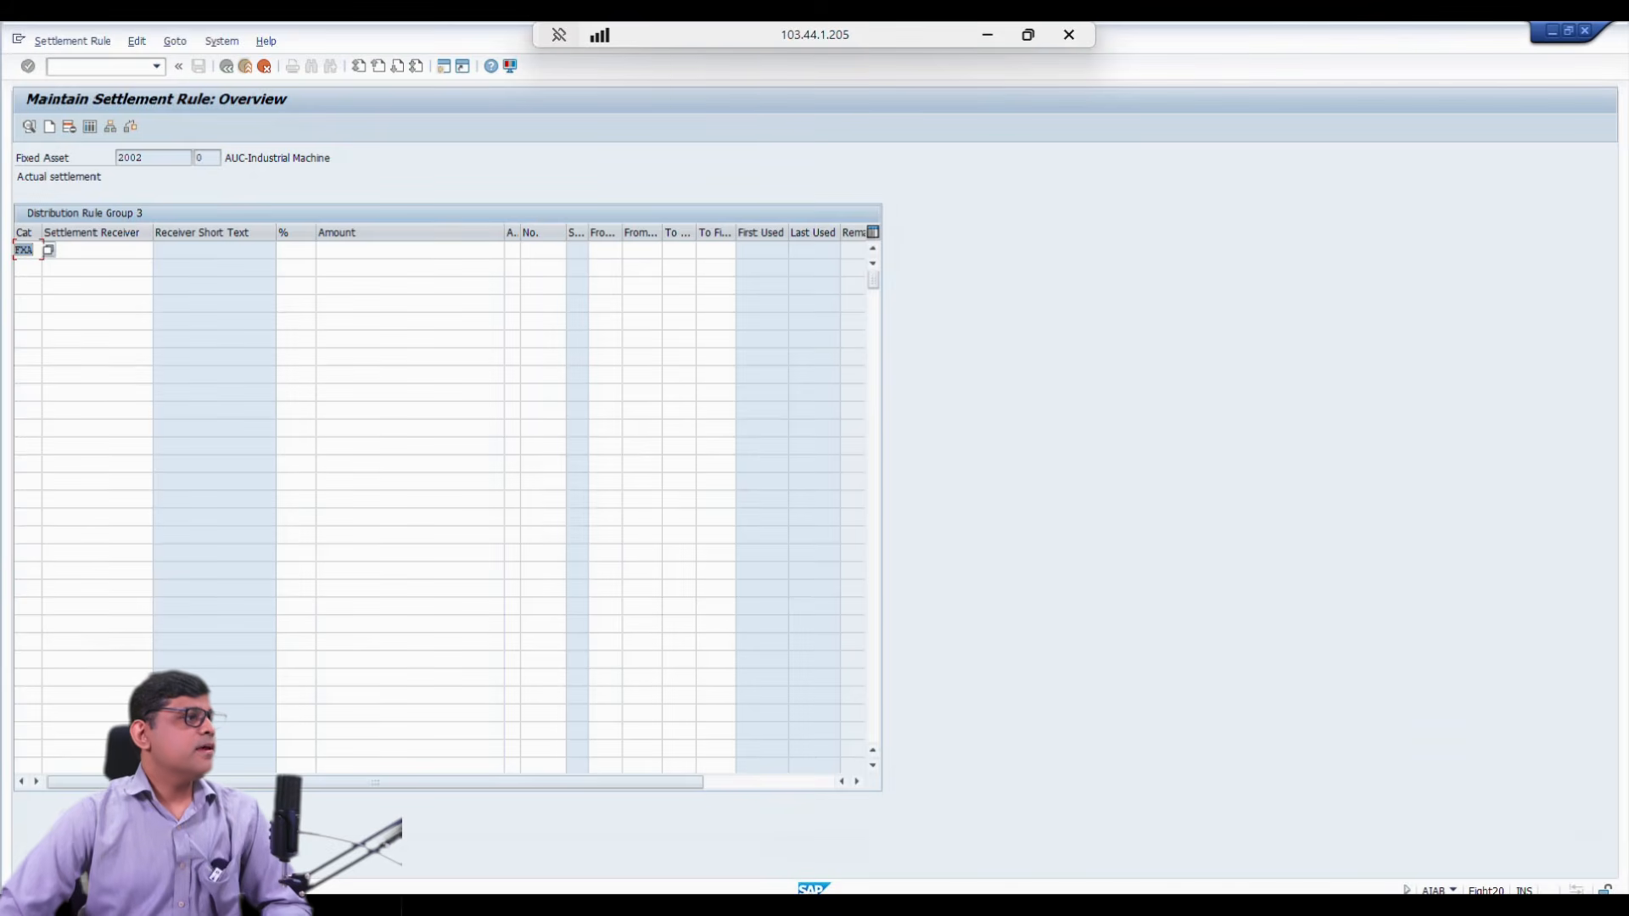
pyautogui.press('Tab')
pyautogui.write('1002')
pyautogui.press('Tab')
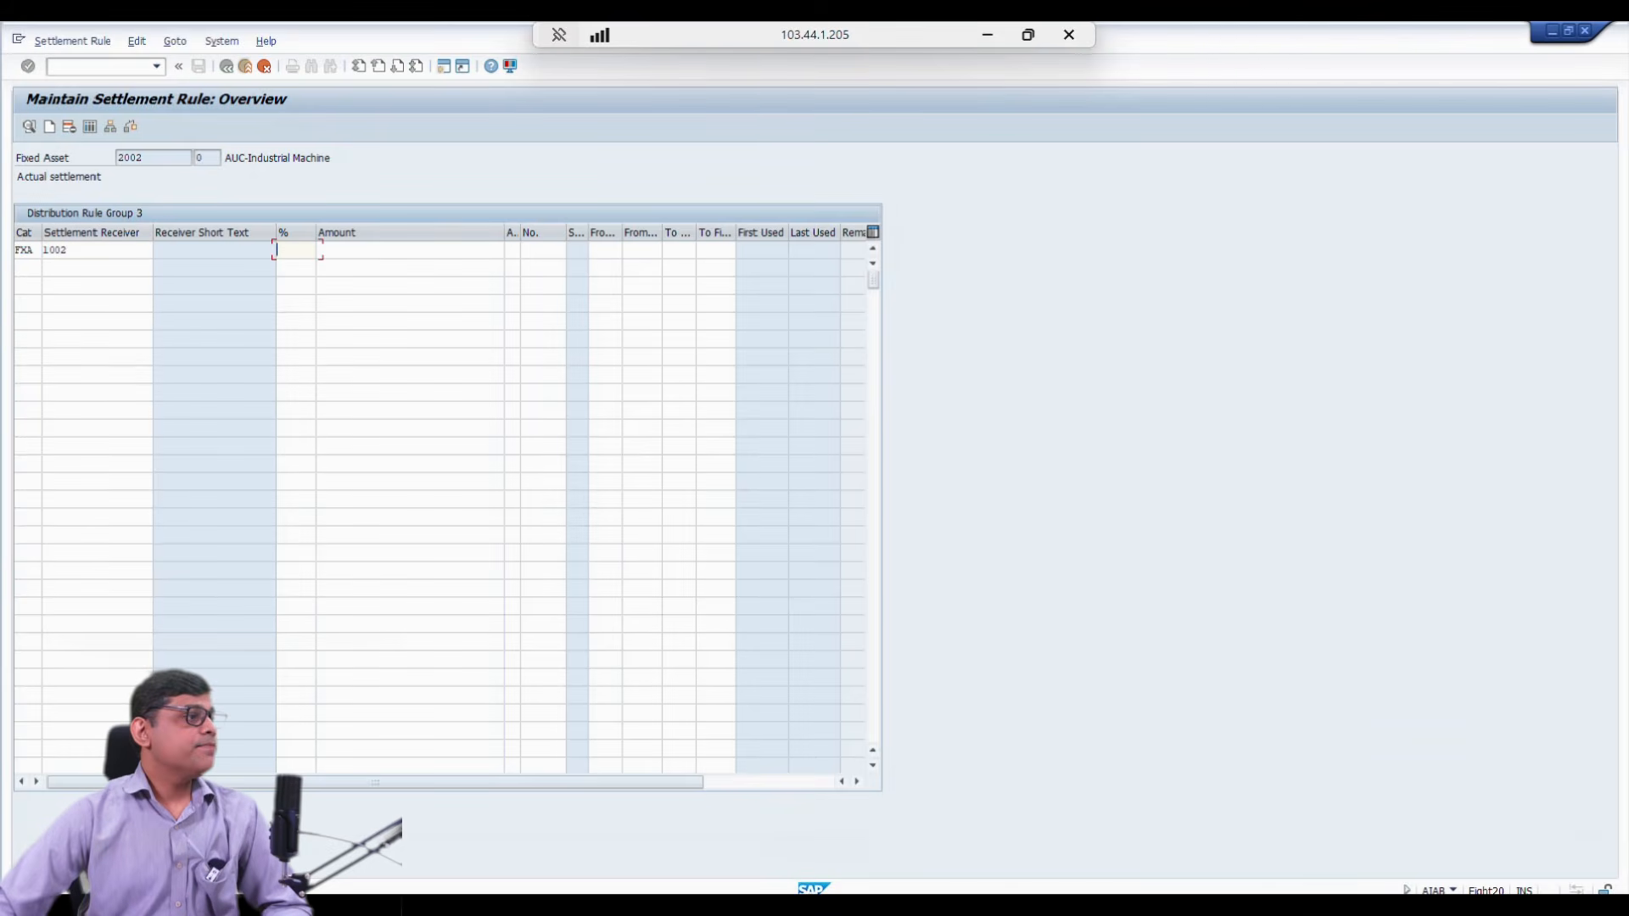
pyautogui.write('100')
pyautogui.press('Return')
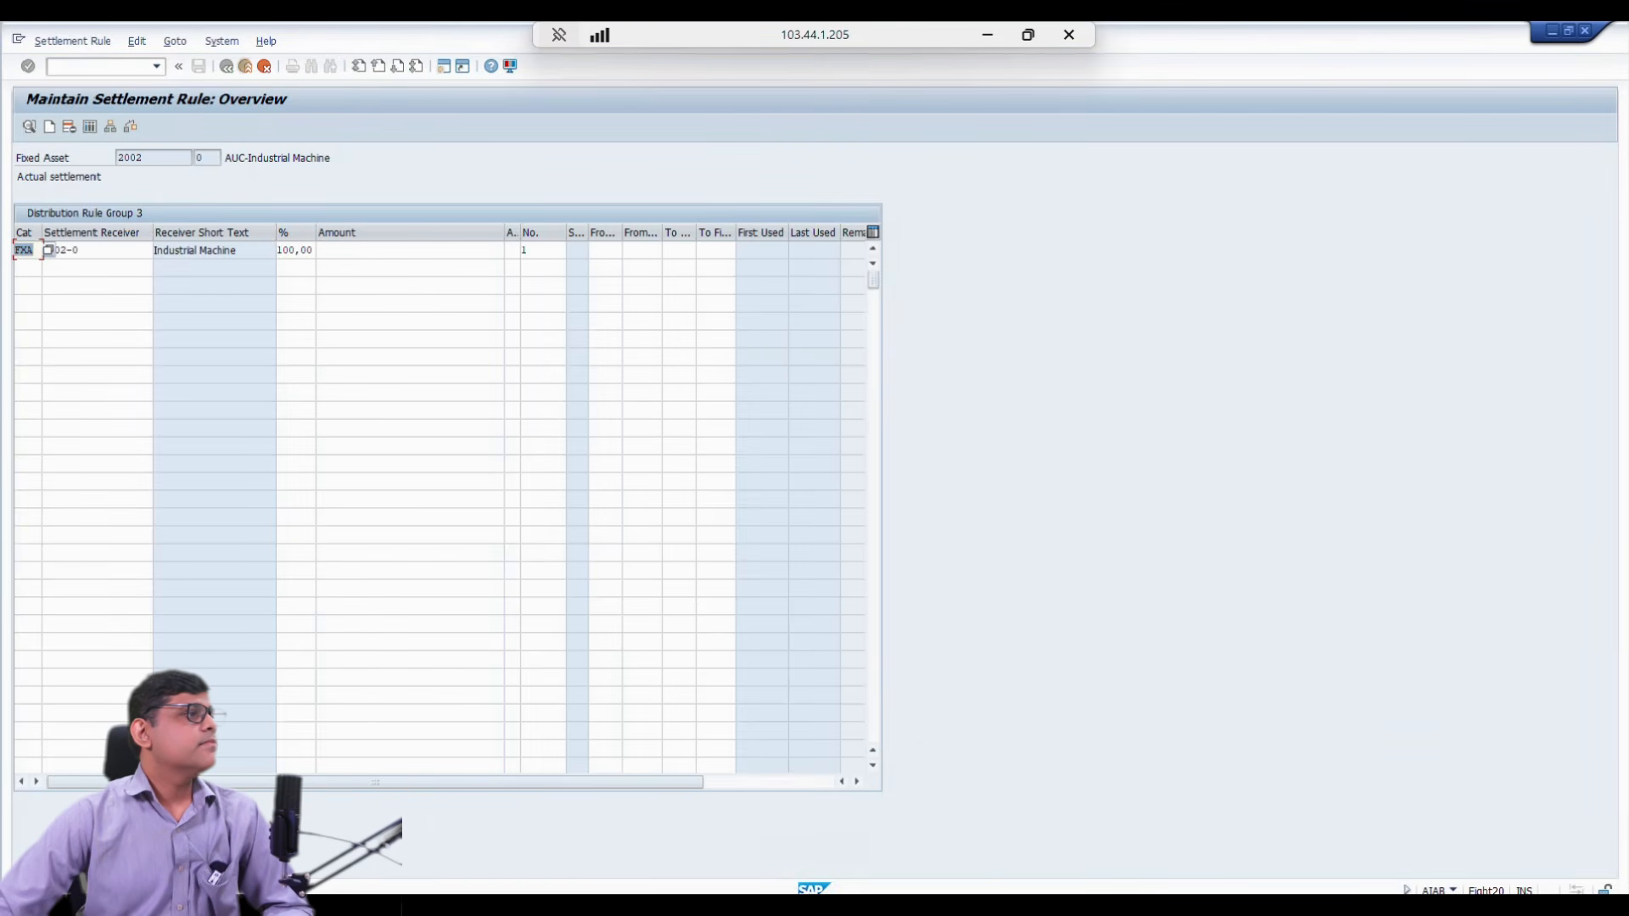
pyautogui.press('F3')
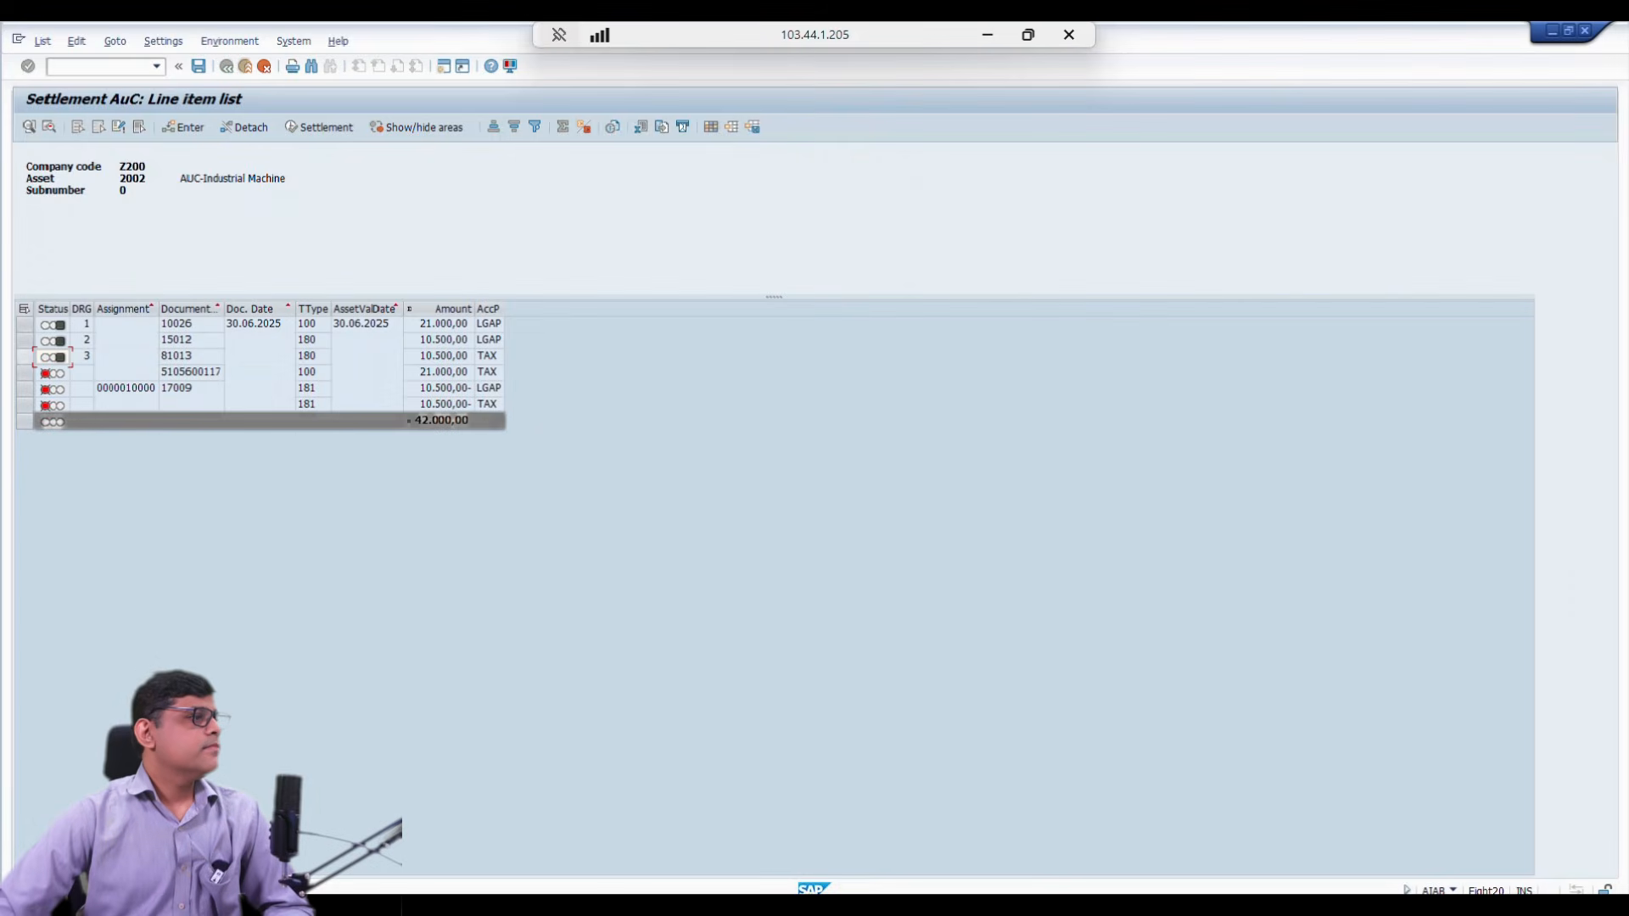
pyautogui.click(25, 373)
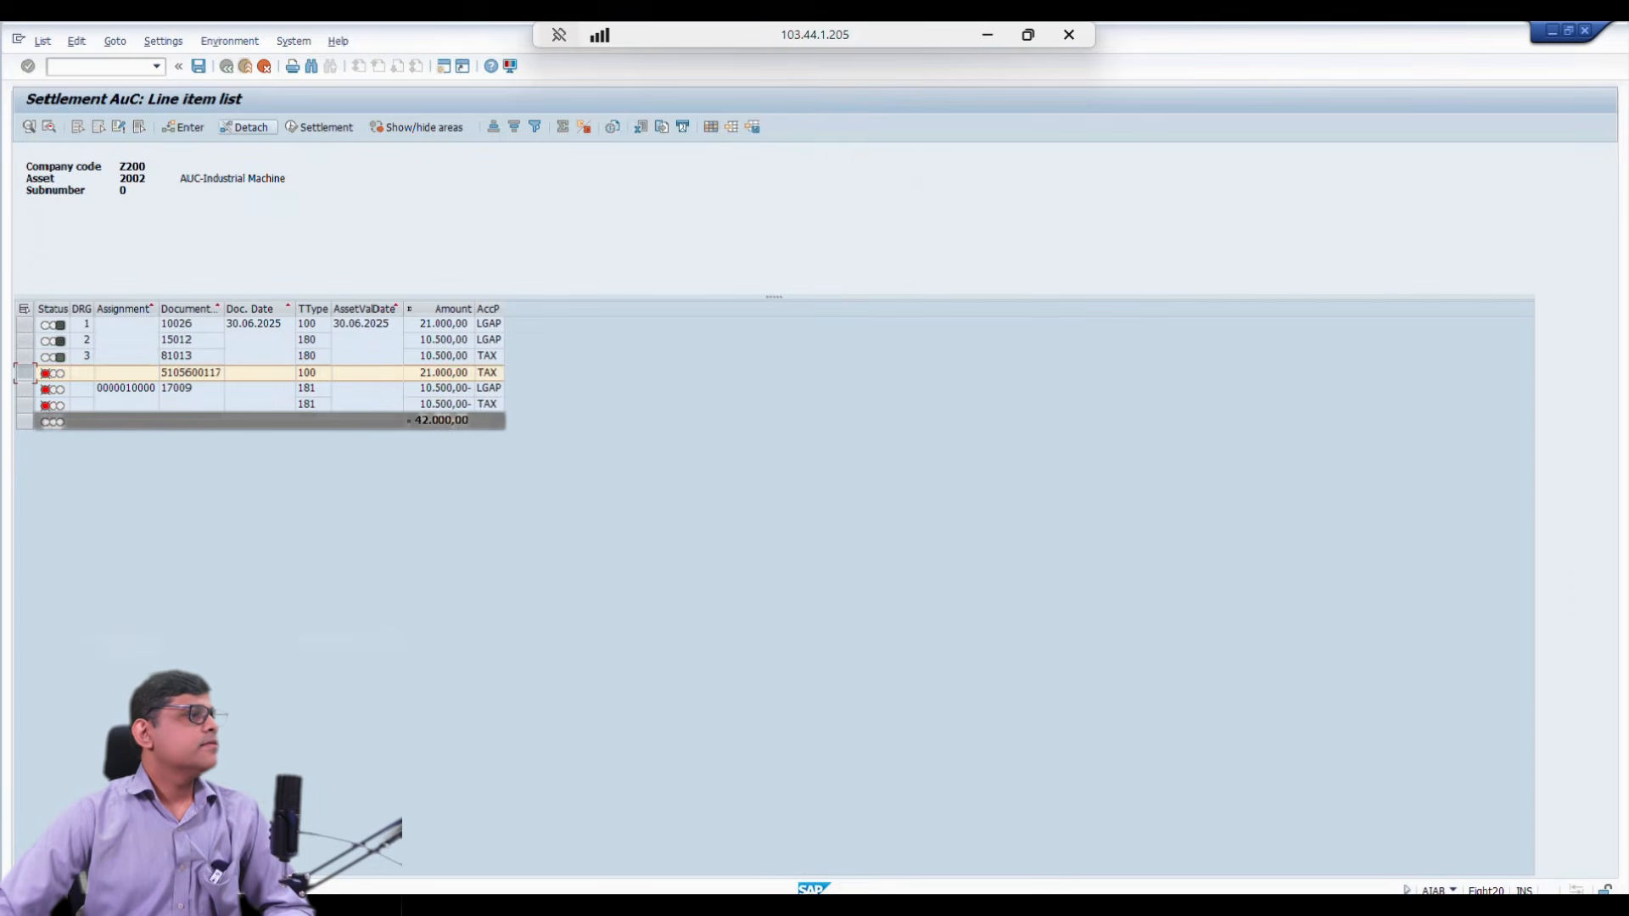
pyautogui.click(184, 127)
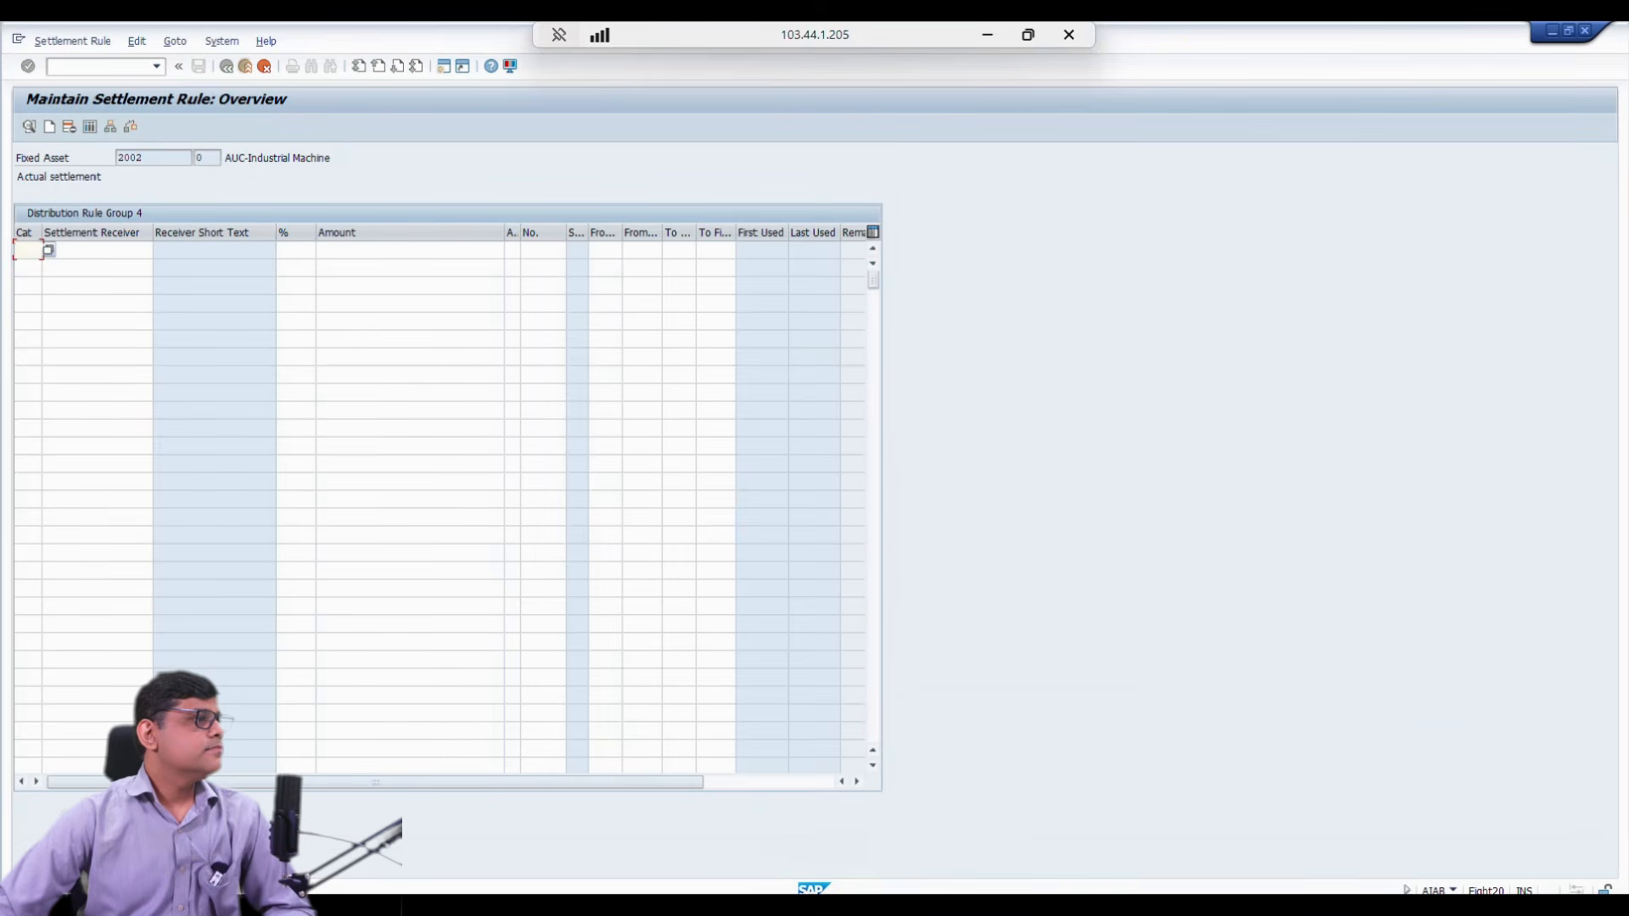
pyautogui.press('F4')
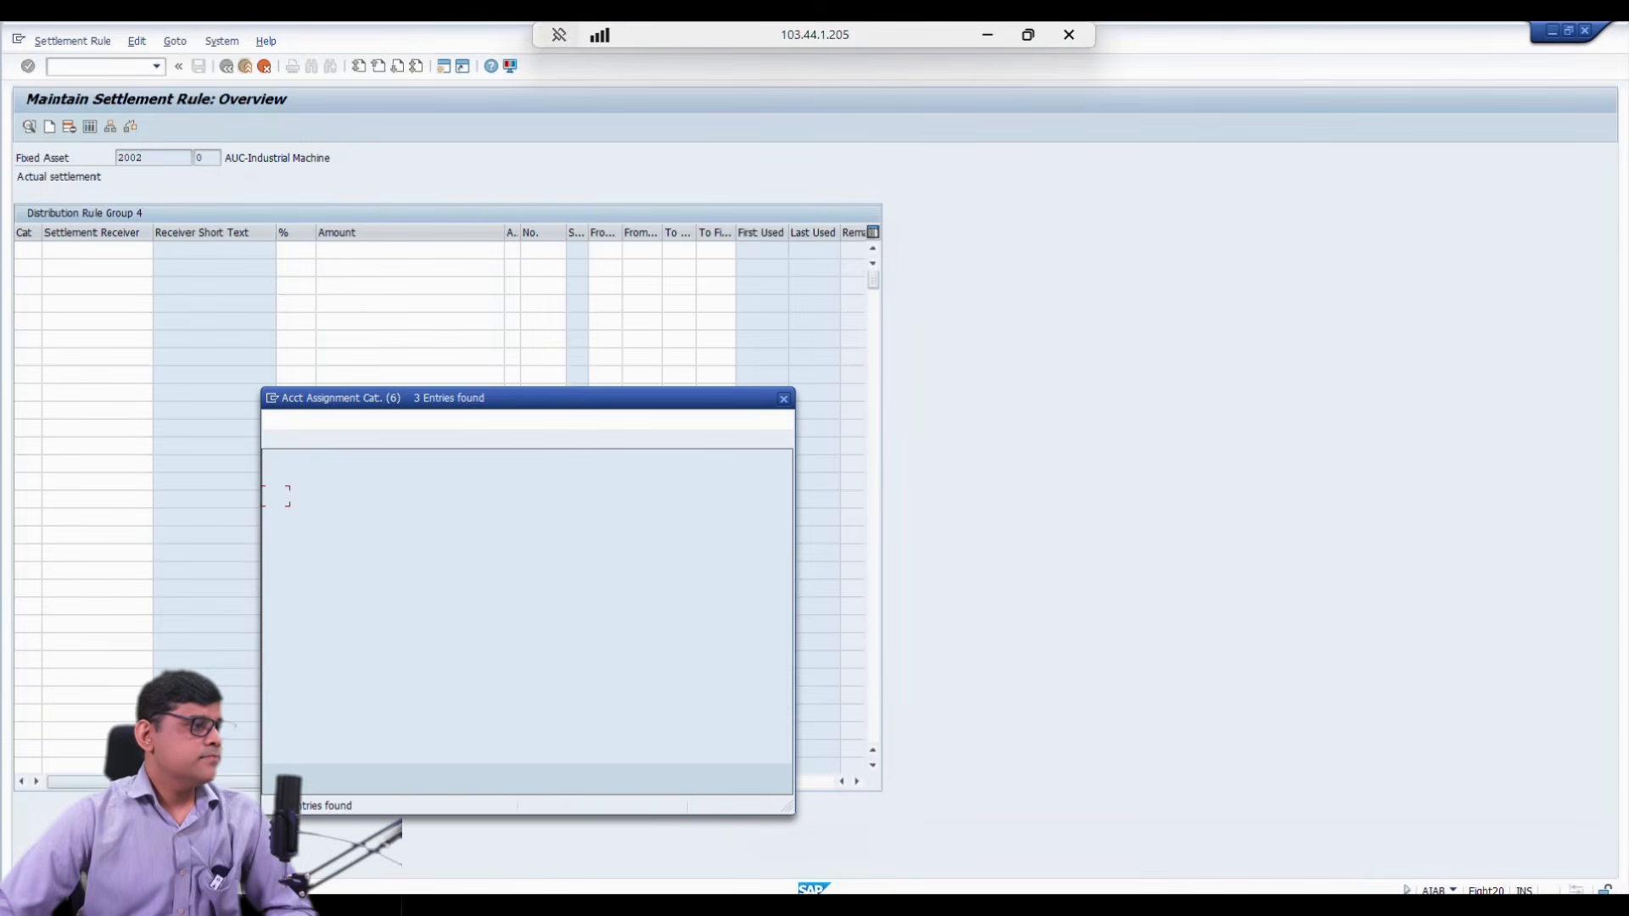
pyautogui.press('Down')
pyautogui.press('Return')
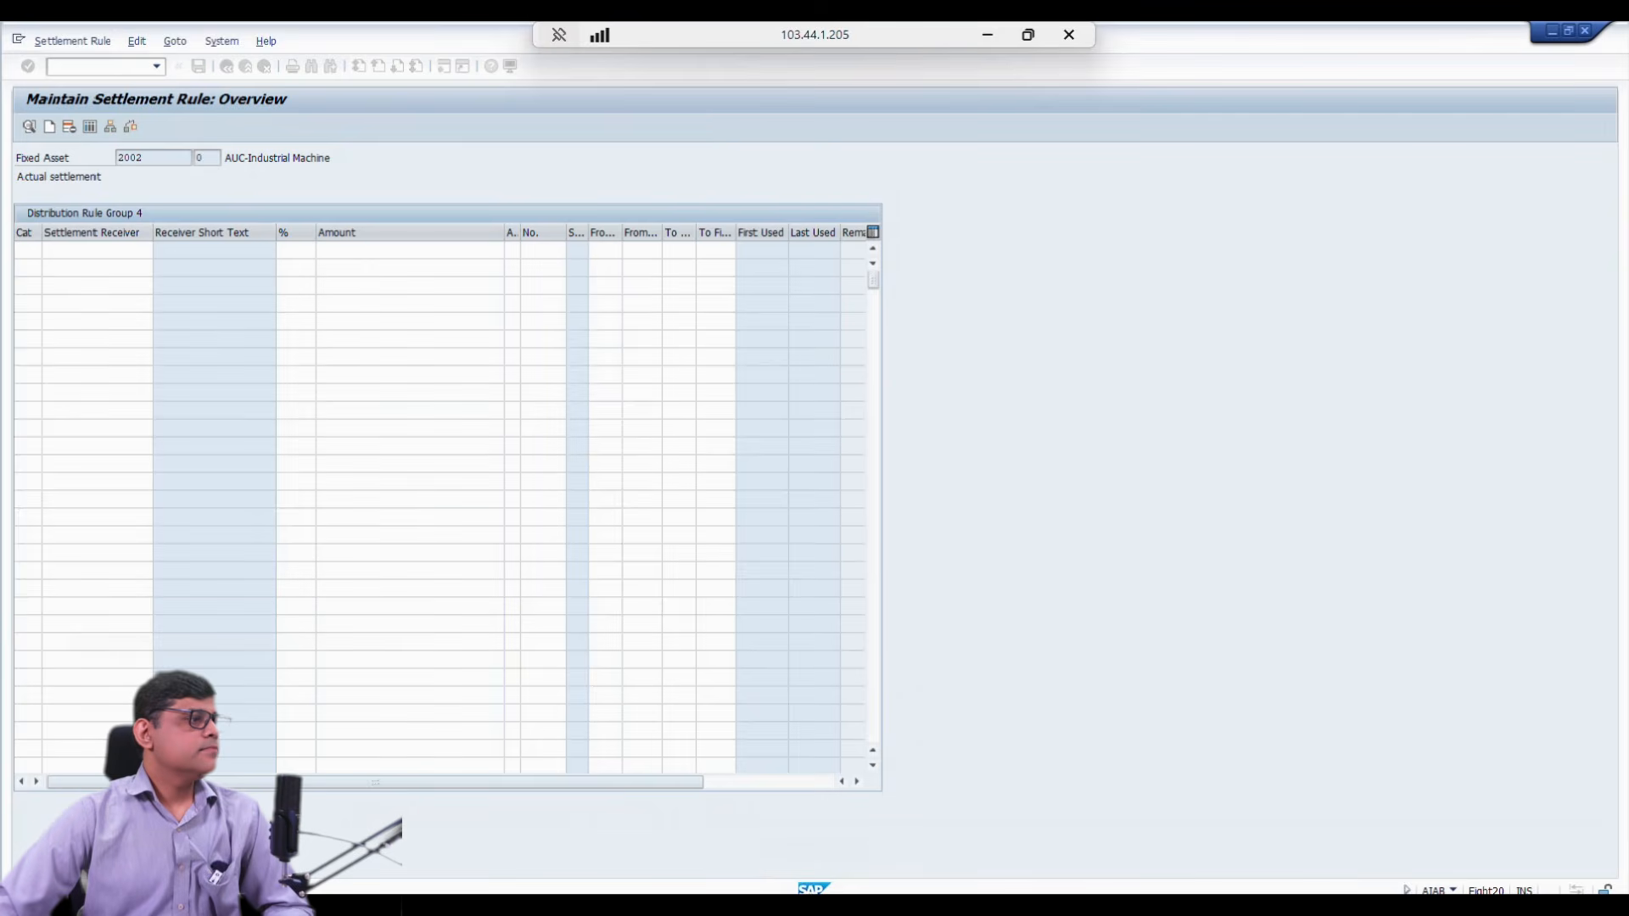
pyautogui.write('1002')
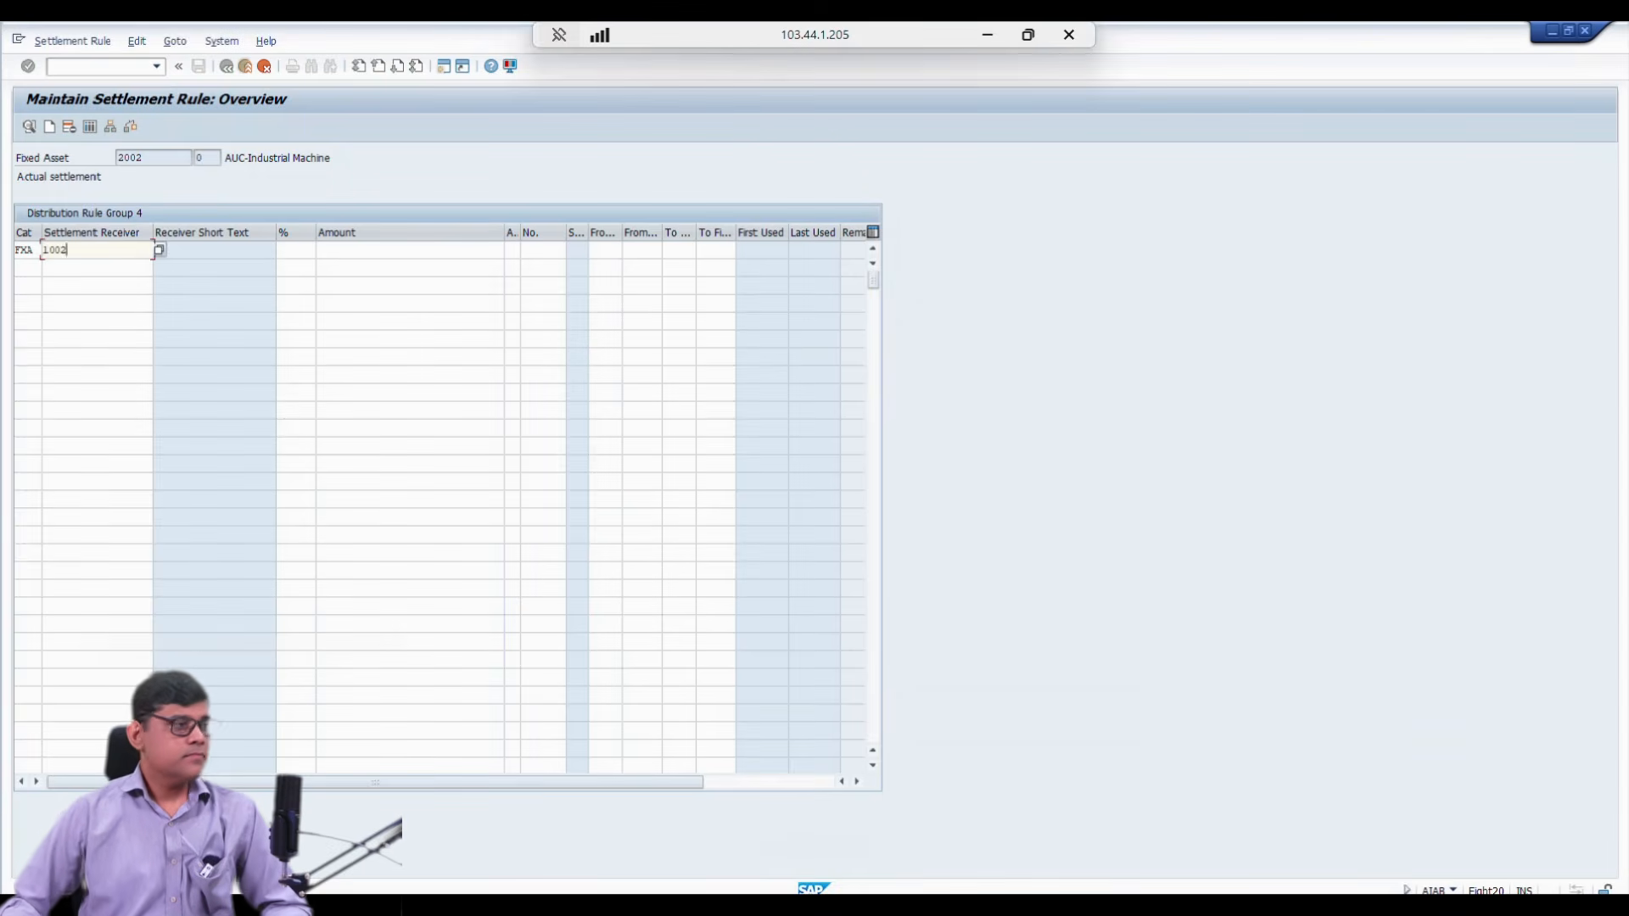
pyautogui.press('Tab')
pyautogui.write('100')
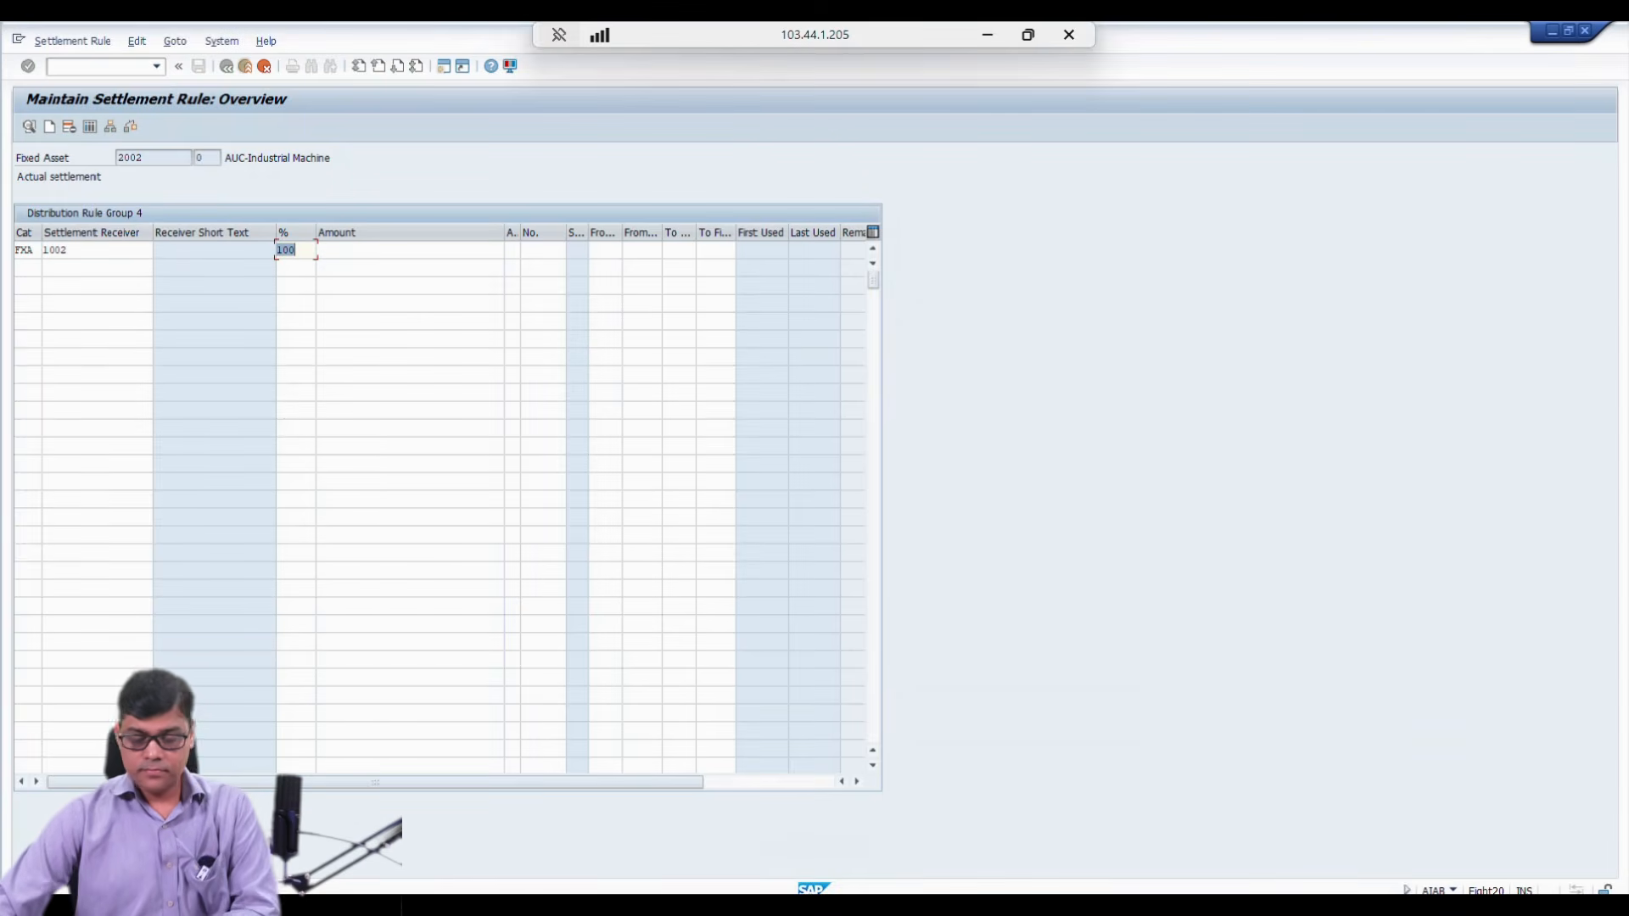
pyautogui.press('Return')
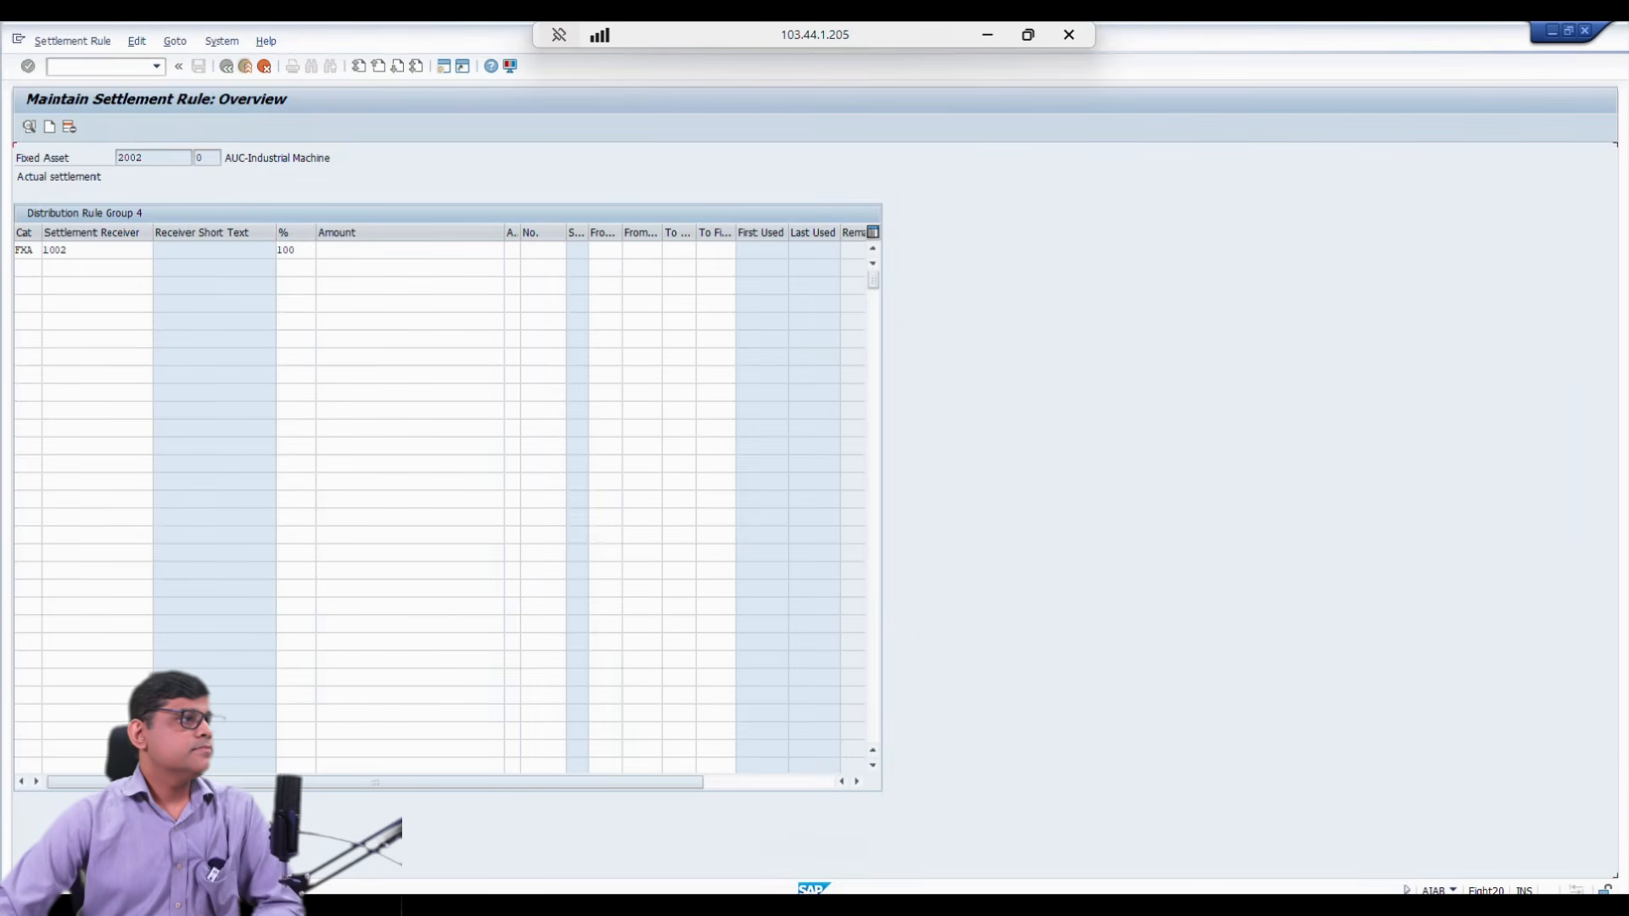
pyautogui.press('F3')
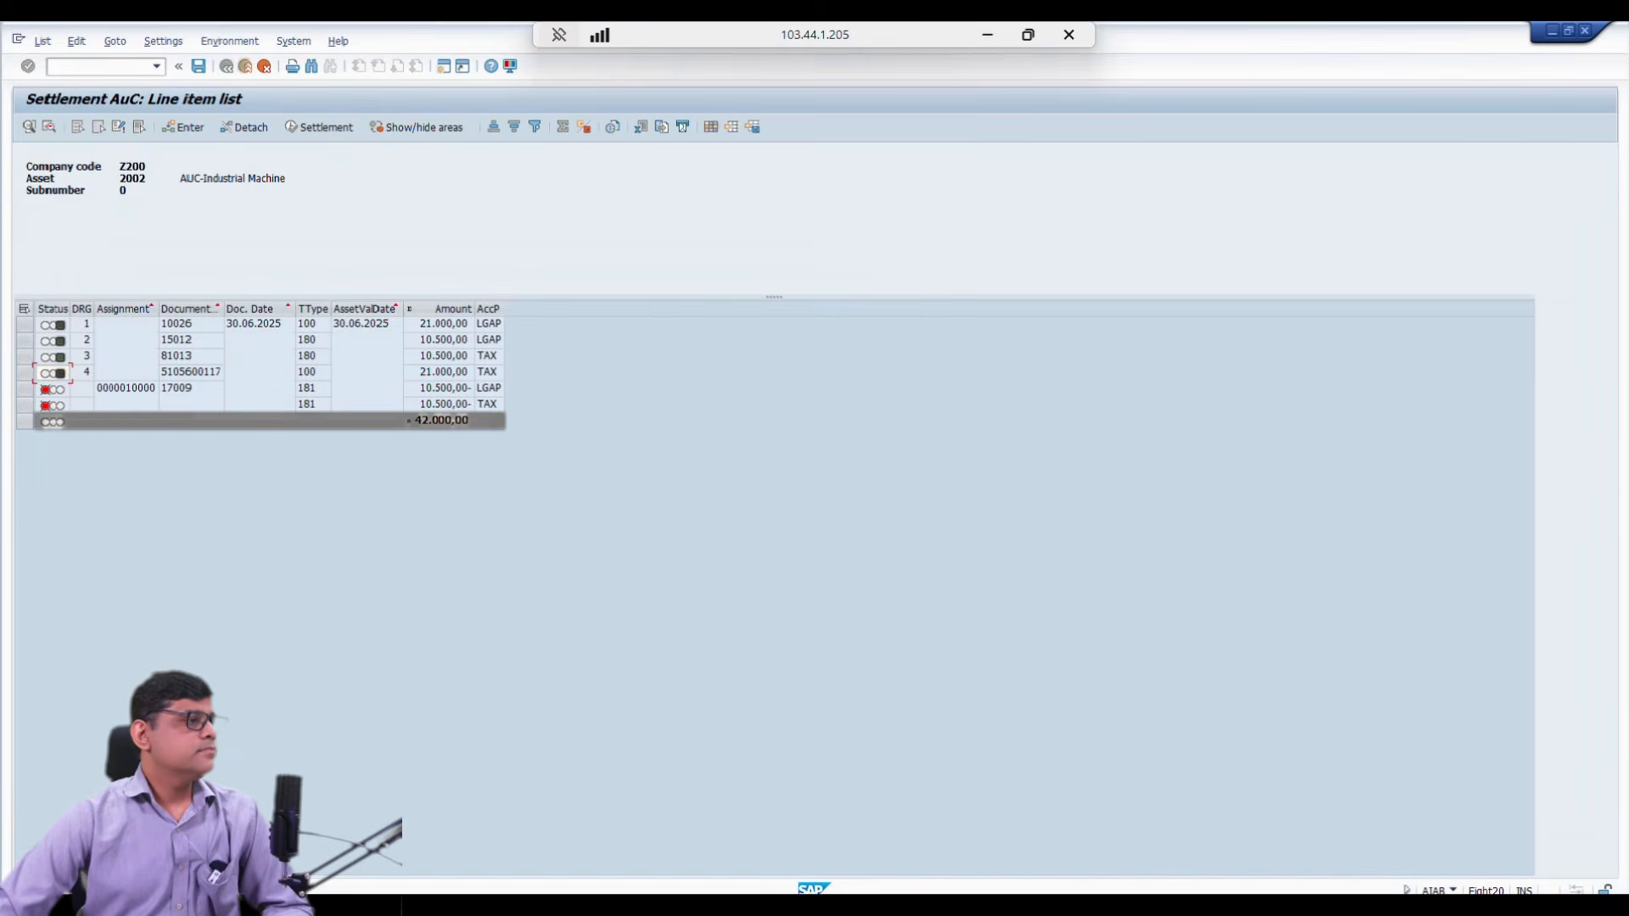
# Step: Assign a settlement rule to the LGAP line item of document 17009, with asset (FXA) 1002 as receiver at 100 percent
pyautogui.click(25, 389)
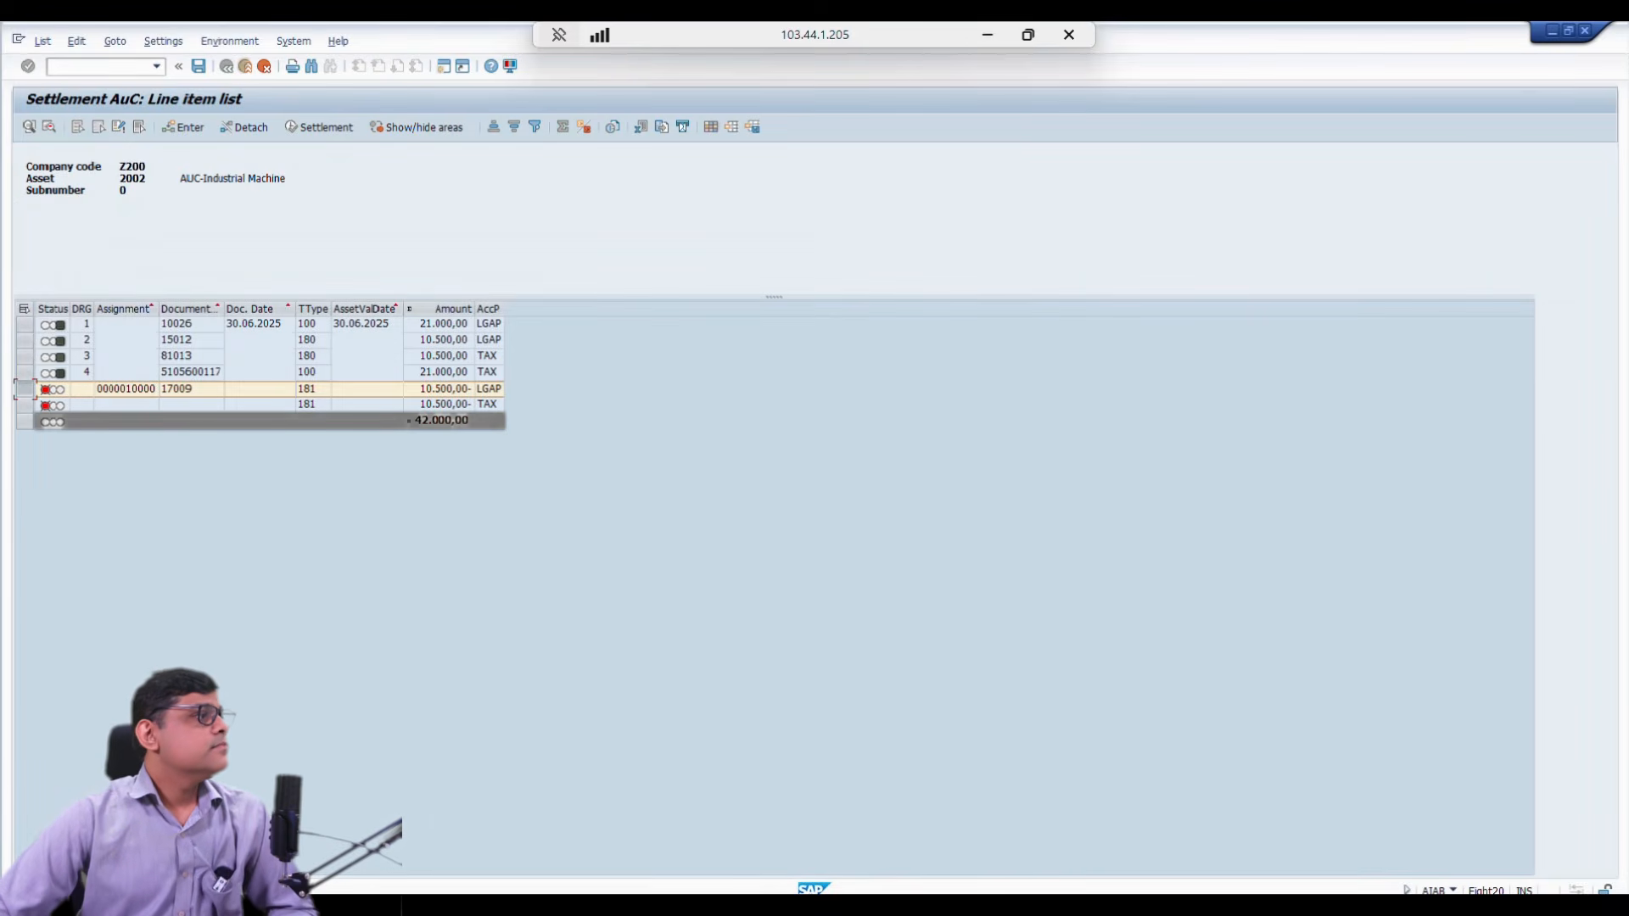
pyautogui.click(185, 127)
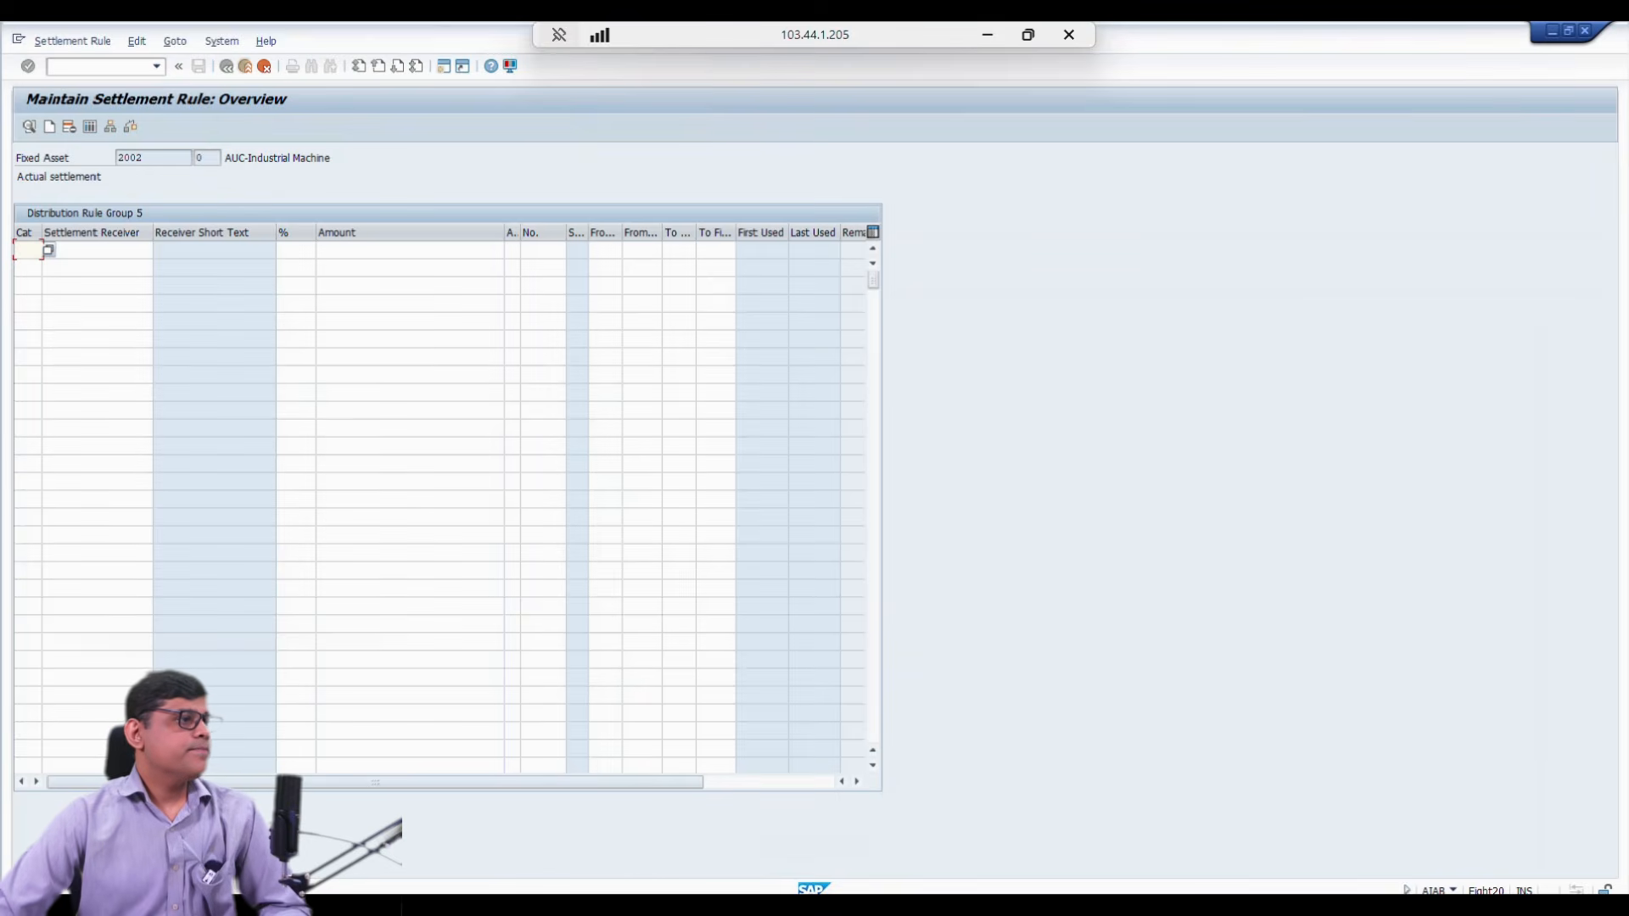
pyautogui.press('F4')
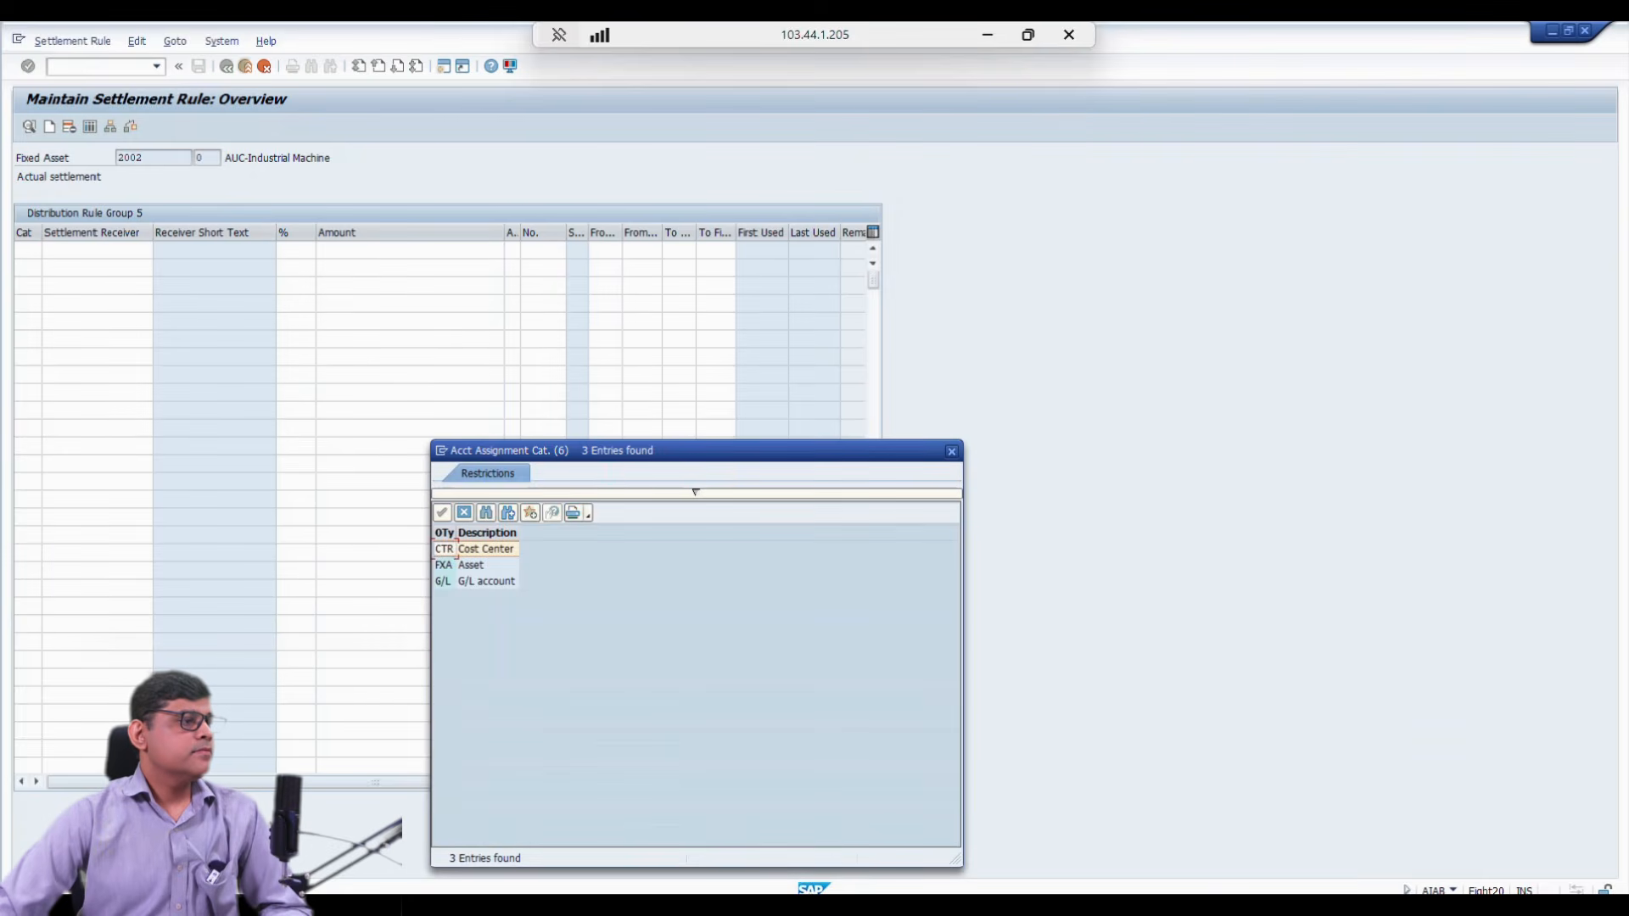
pyautogui.doubleClick(470, 565)
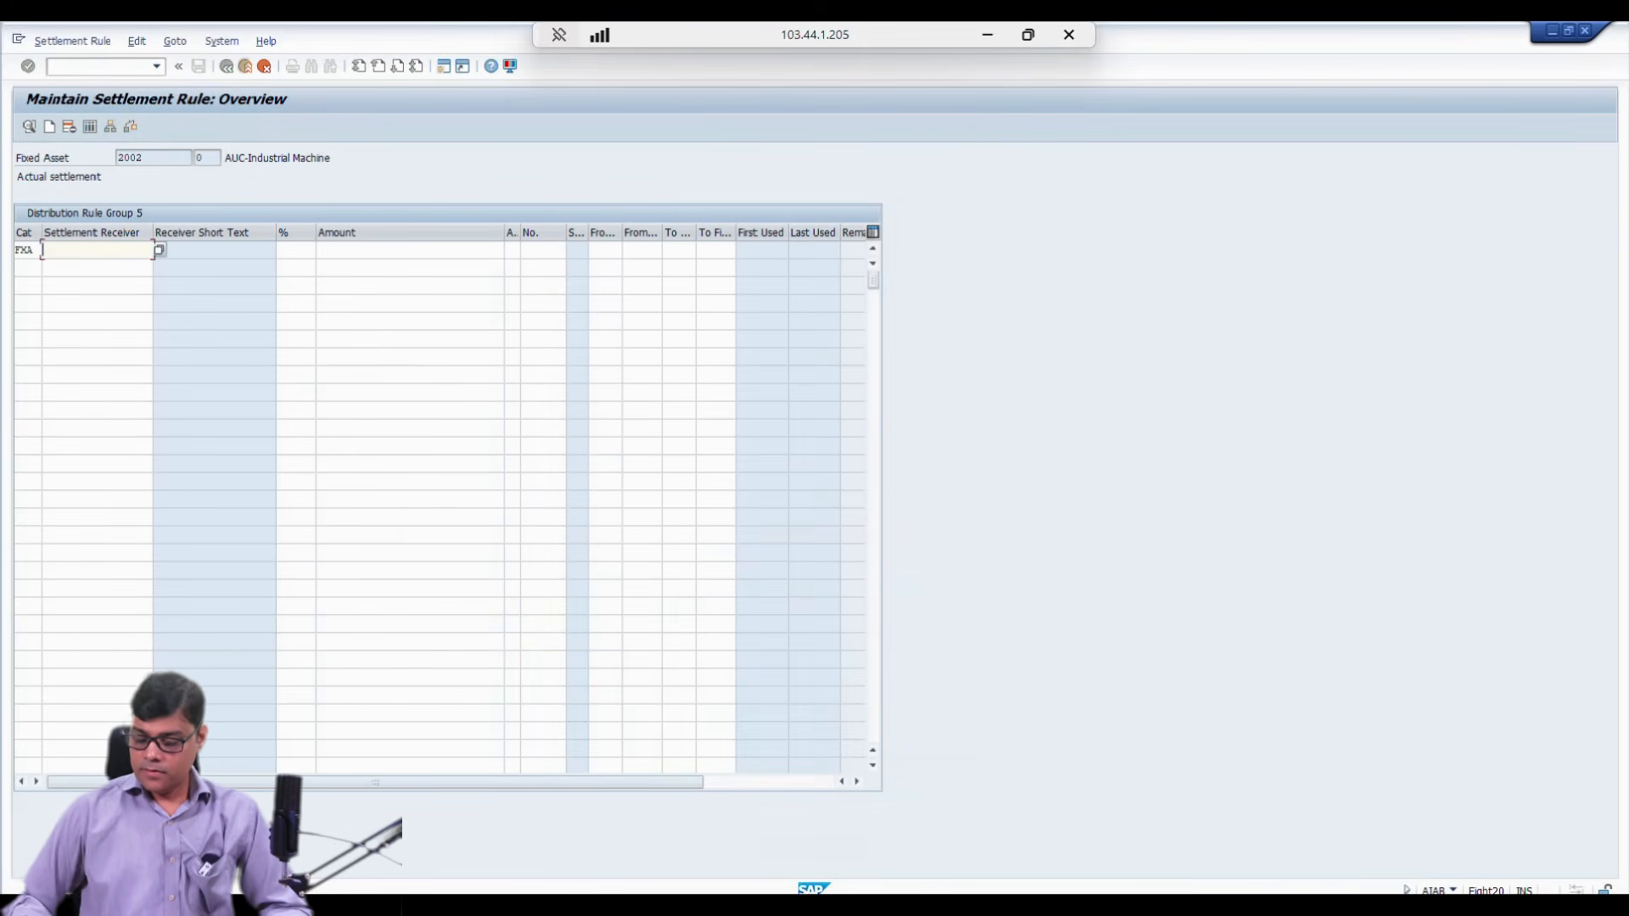
pyautogui.write('1002')
pyautogui.press('Tab')
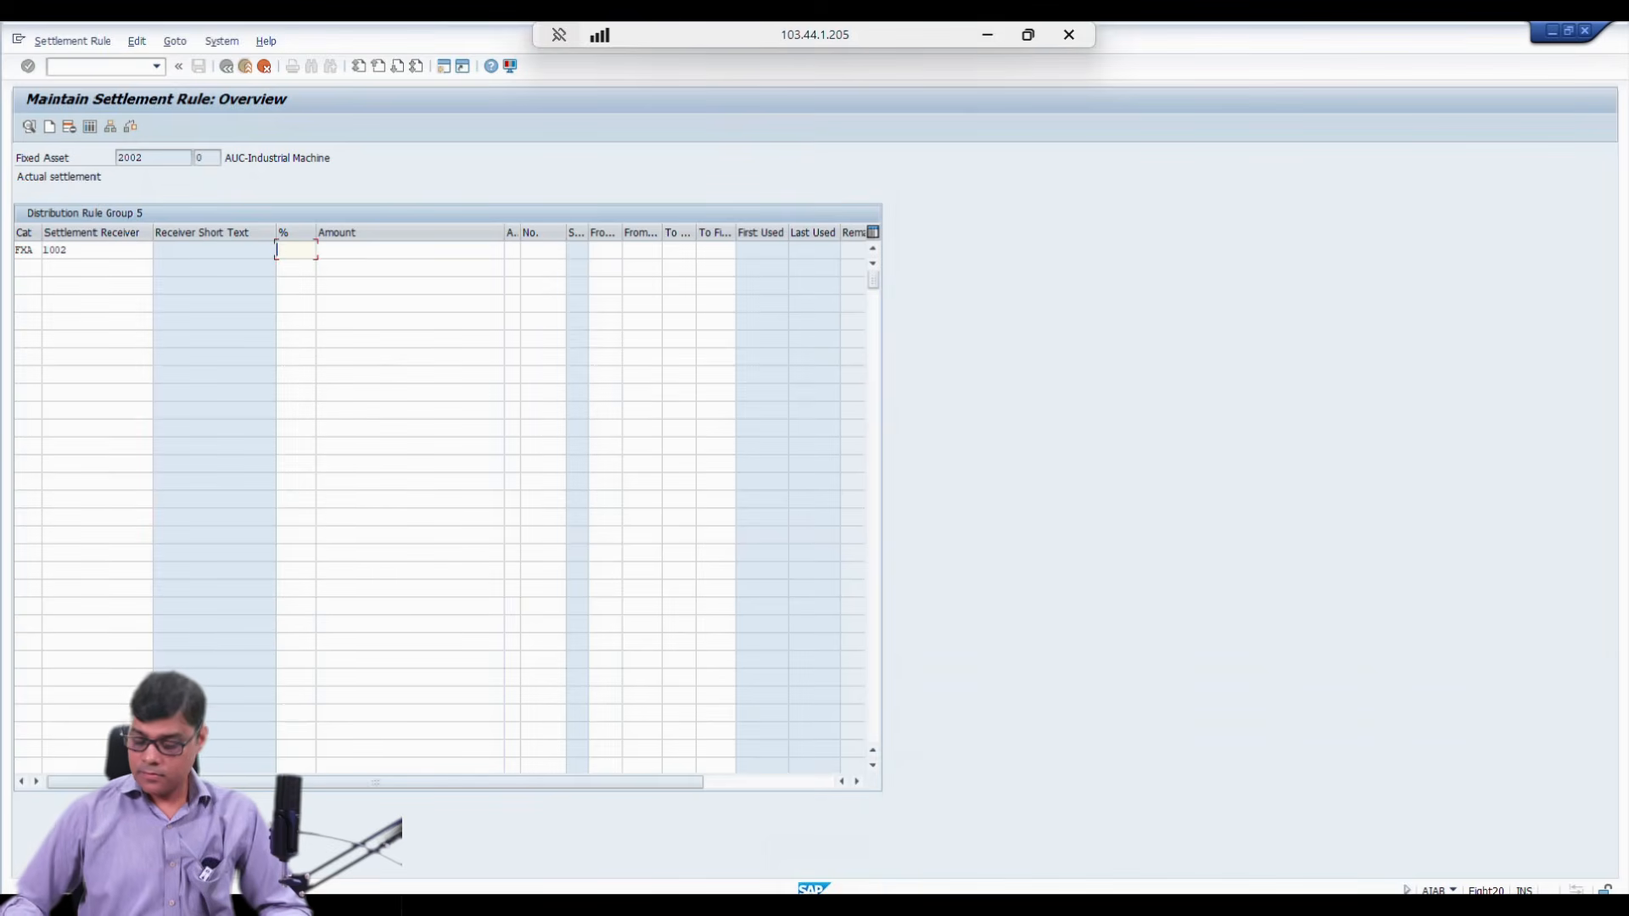
pyautogui.write('100')
pyautogui.press('Tab')
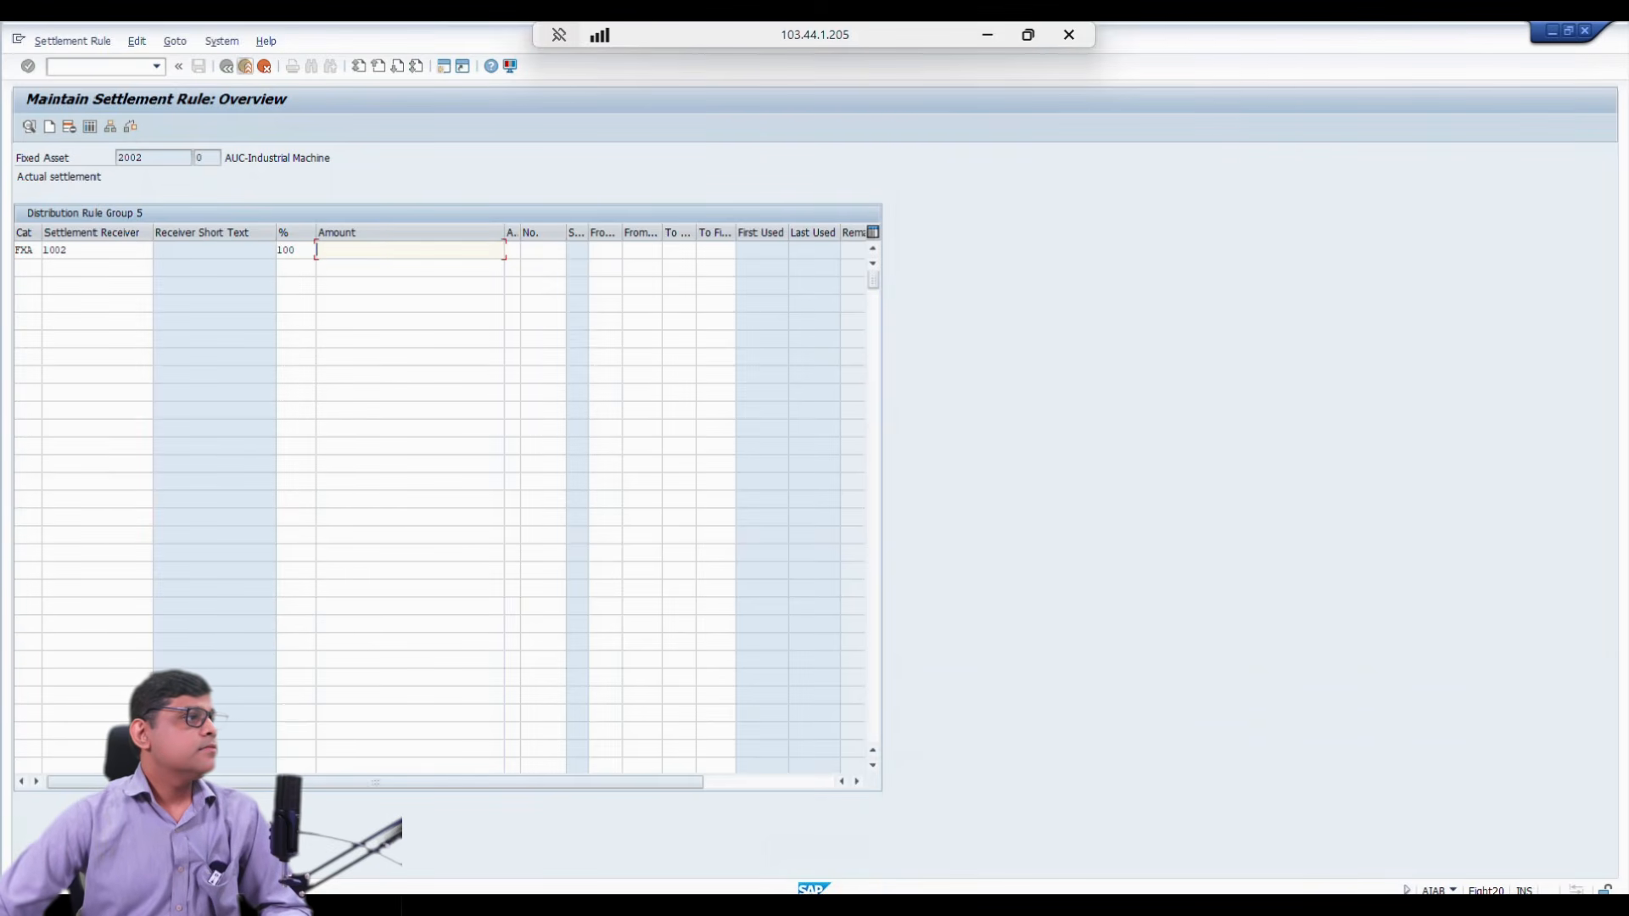
pyautogui.click(227, 67)
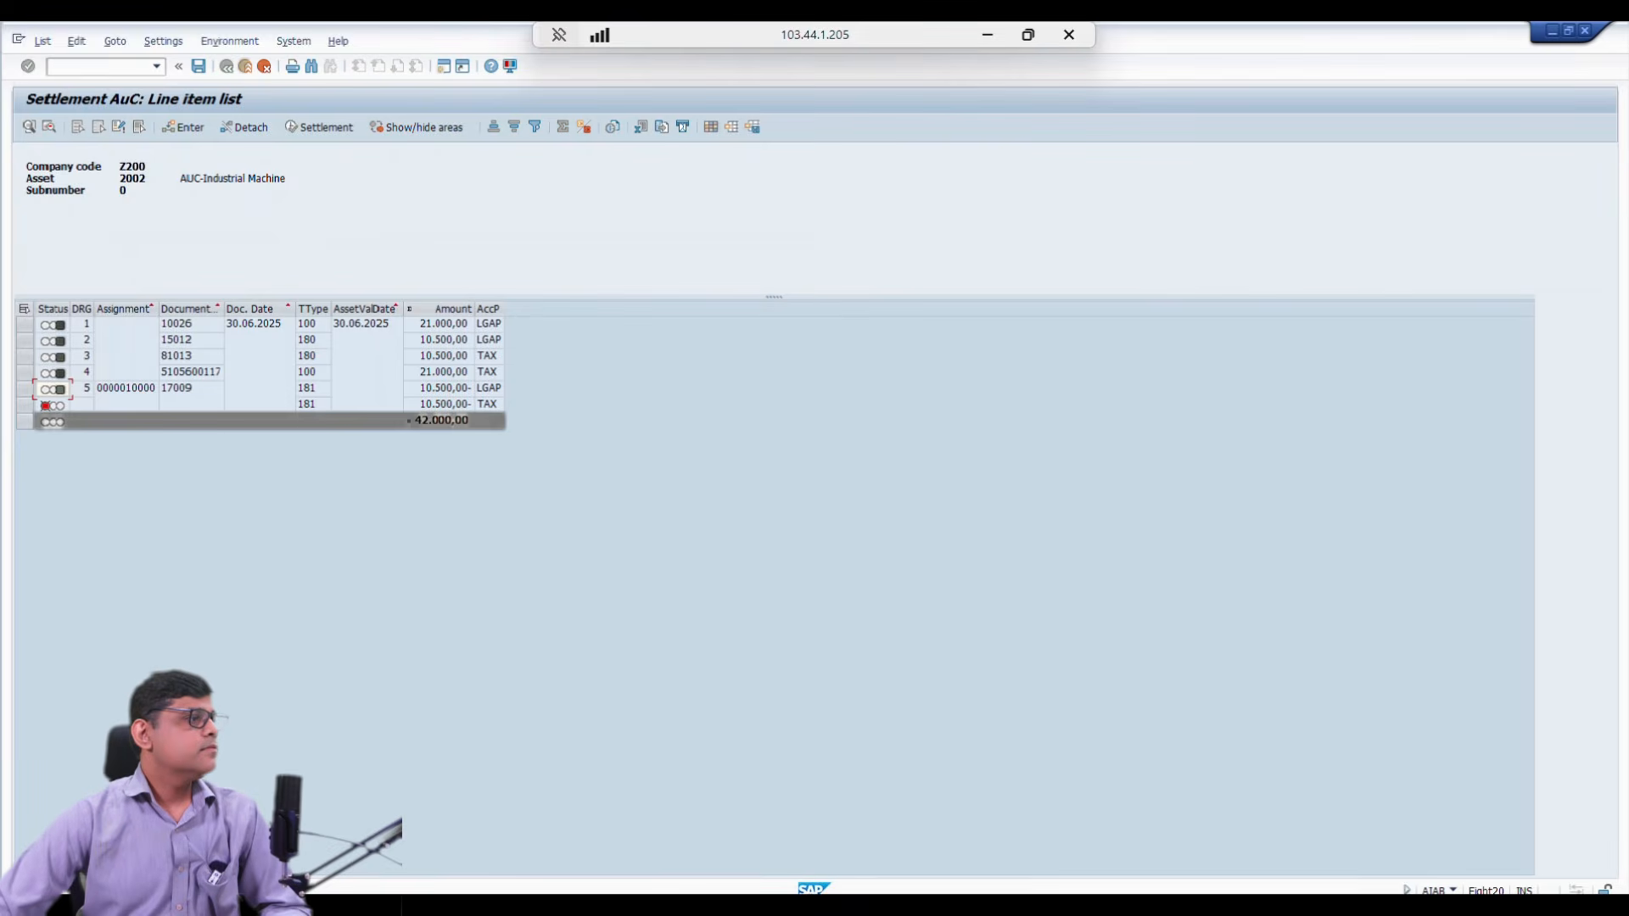
# Step: Assign a settlement rule to the TAX line item with transaction type 181, with asset (FXA) 1002 as receiver at 100 percent
pyautogui.click(25, 406)
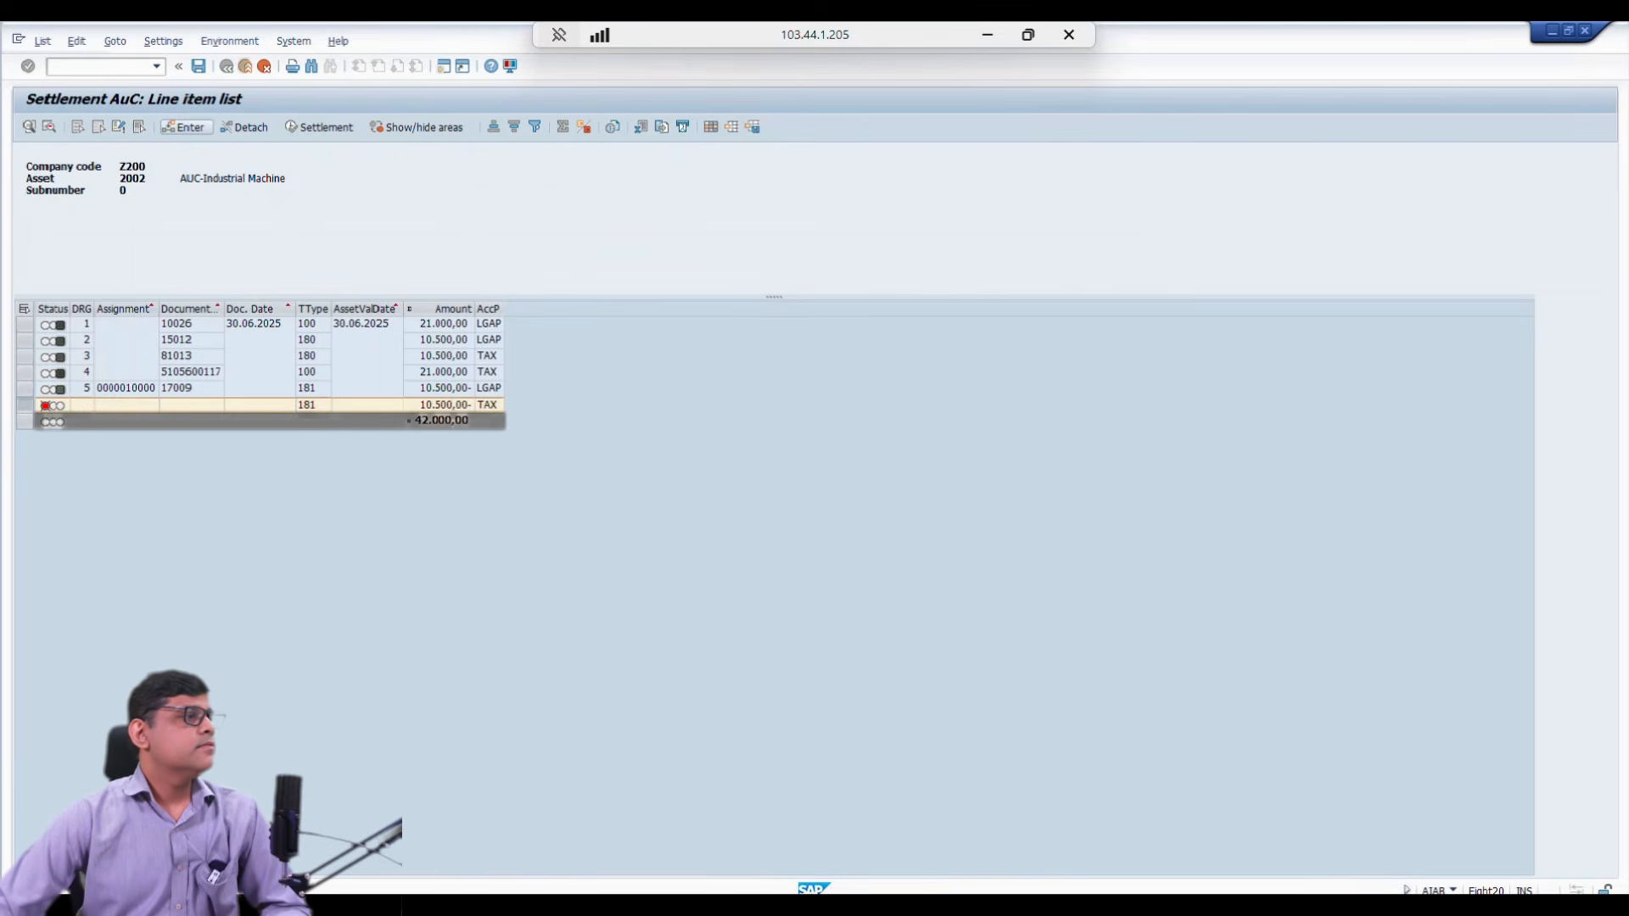
pyautogui.click(185, 126)
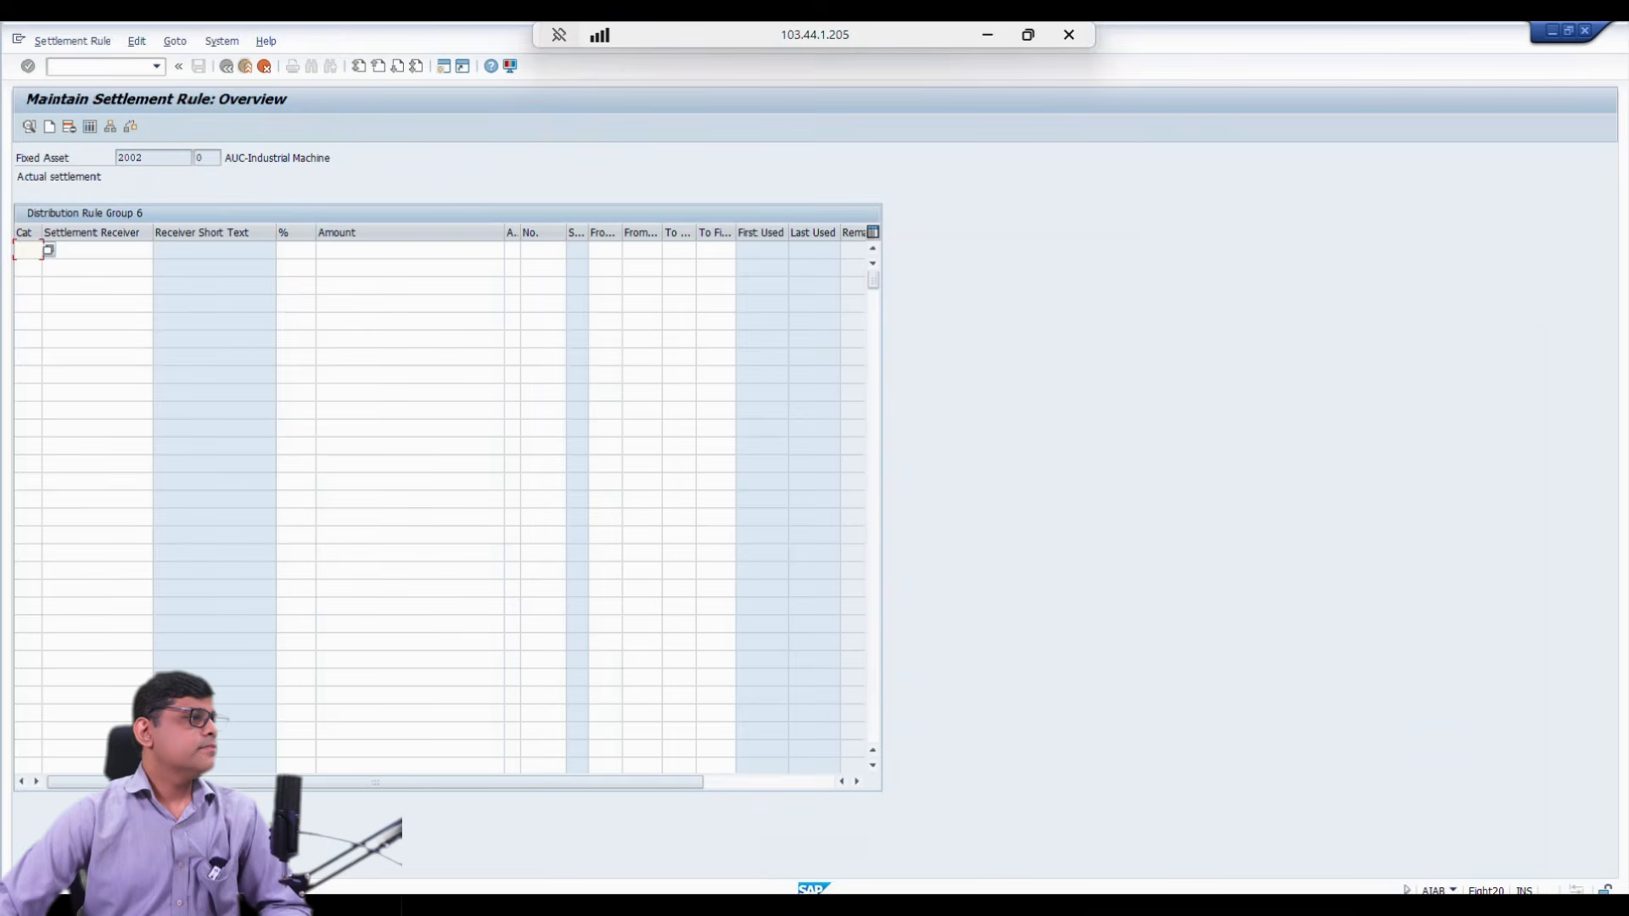
pyautogui.click(48, 251)
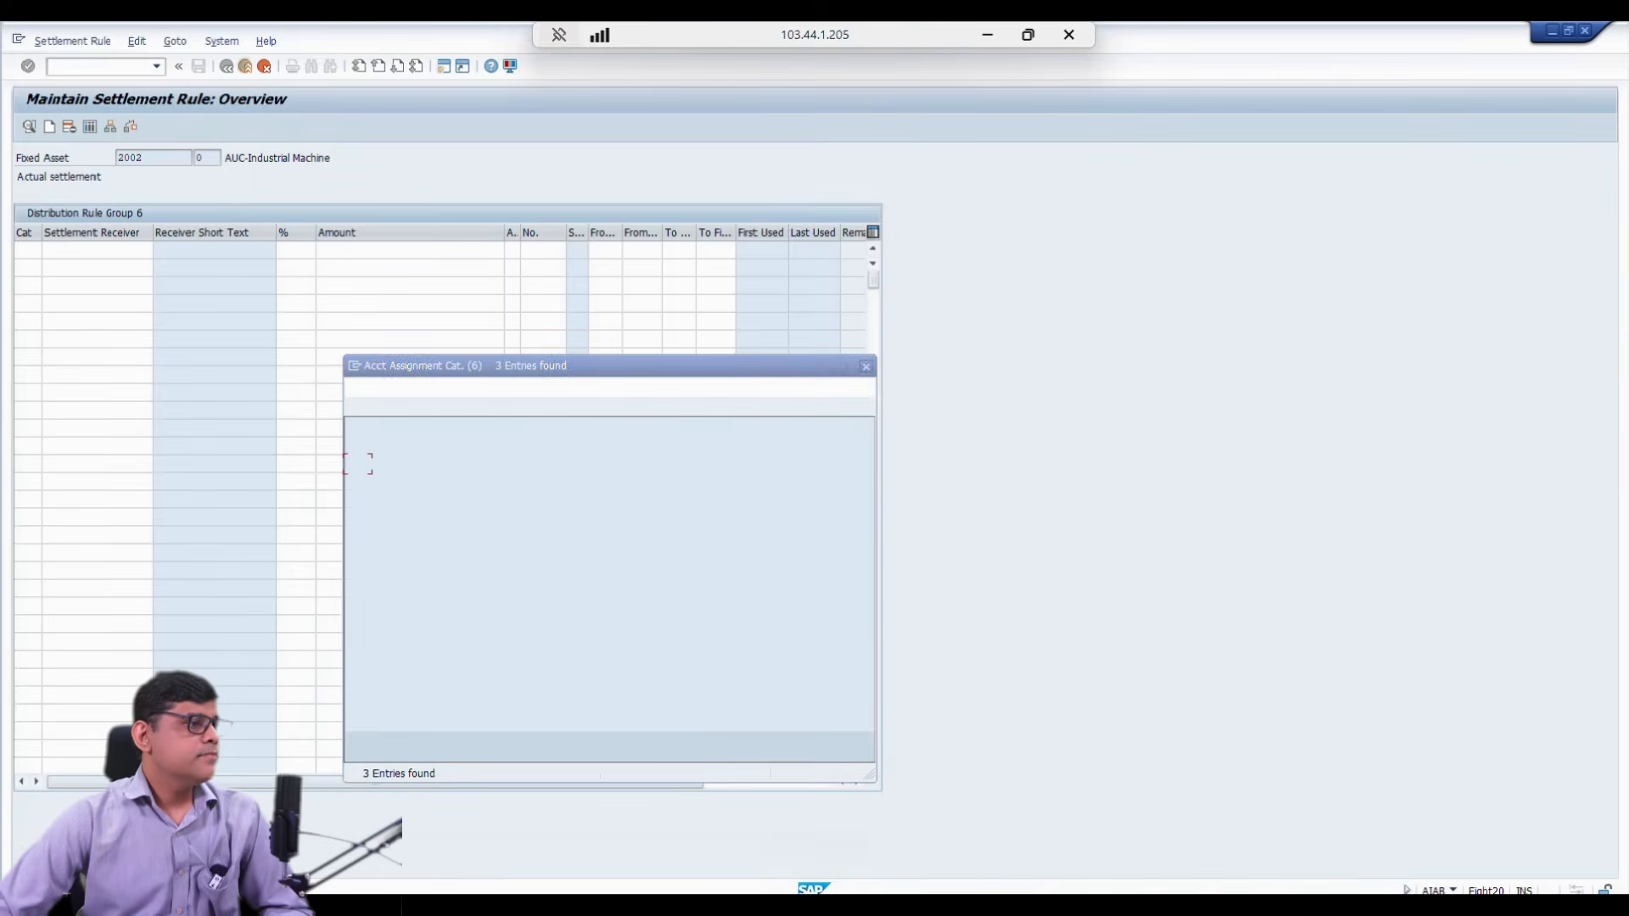
pyautogui.doubleClick(384, 480)
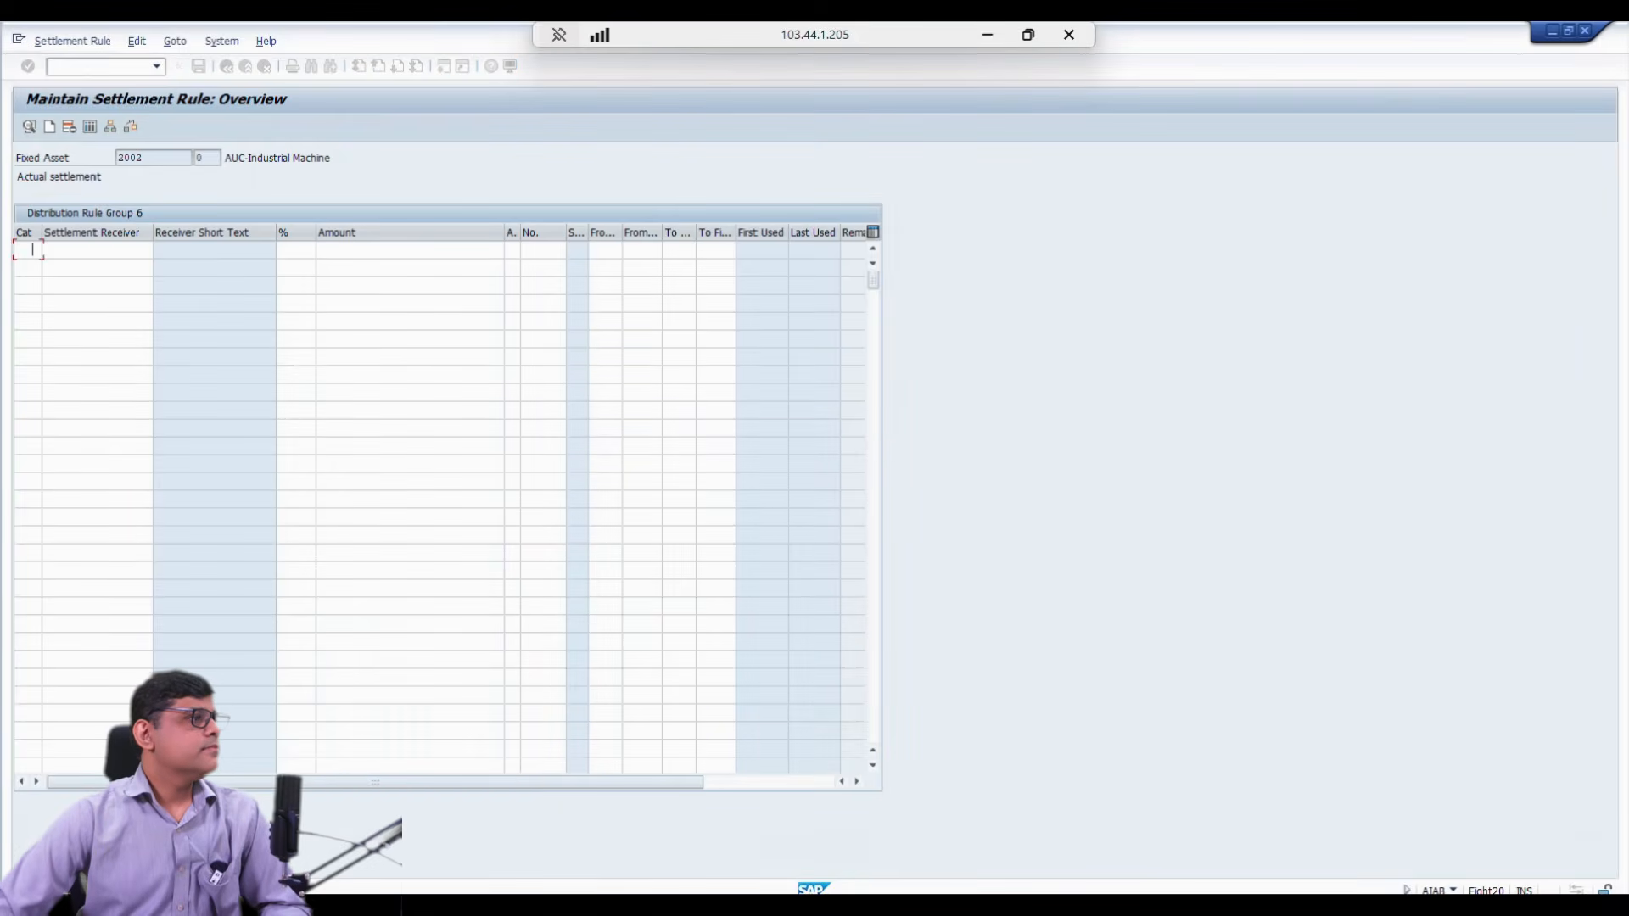
pyautogui.write('1002')
pyautogui.press('Tab')
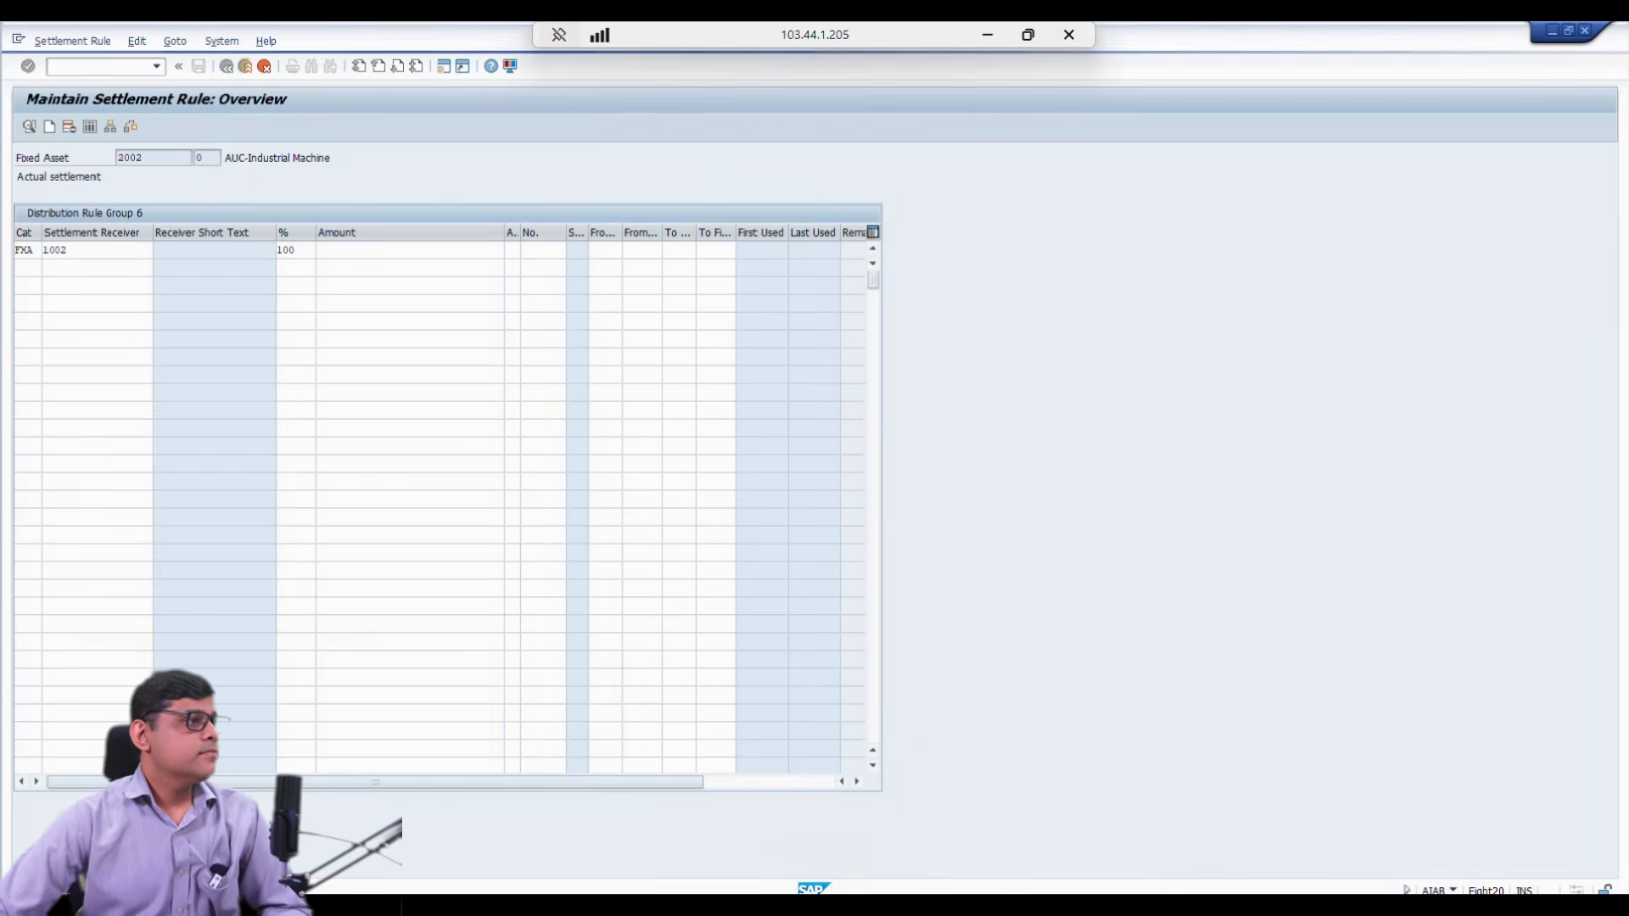
pyautogui.press('Return')
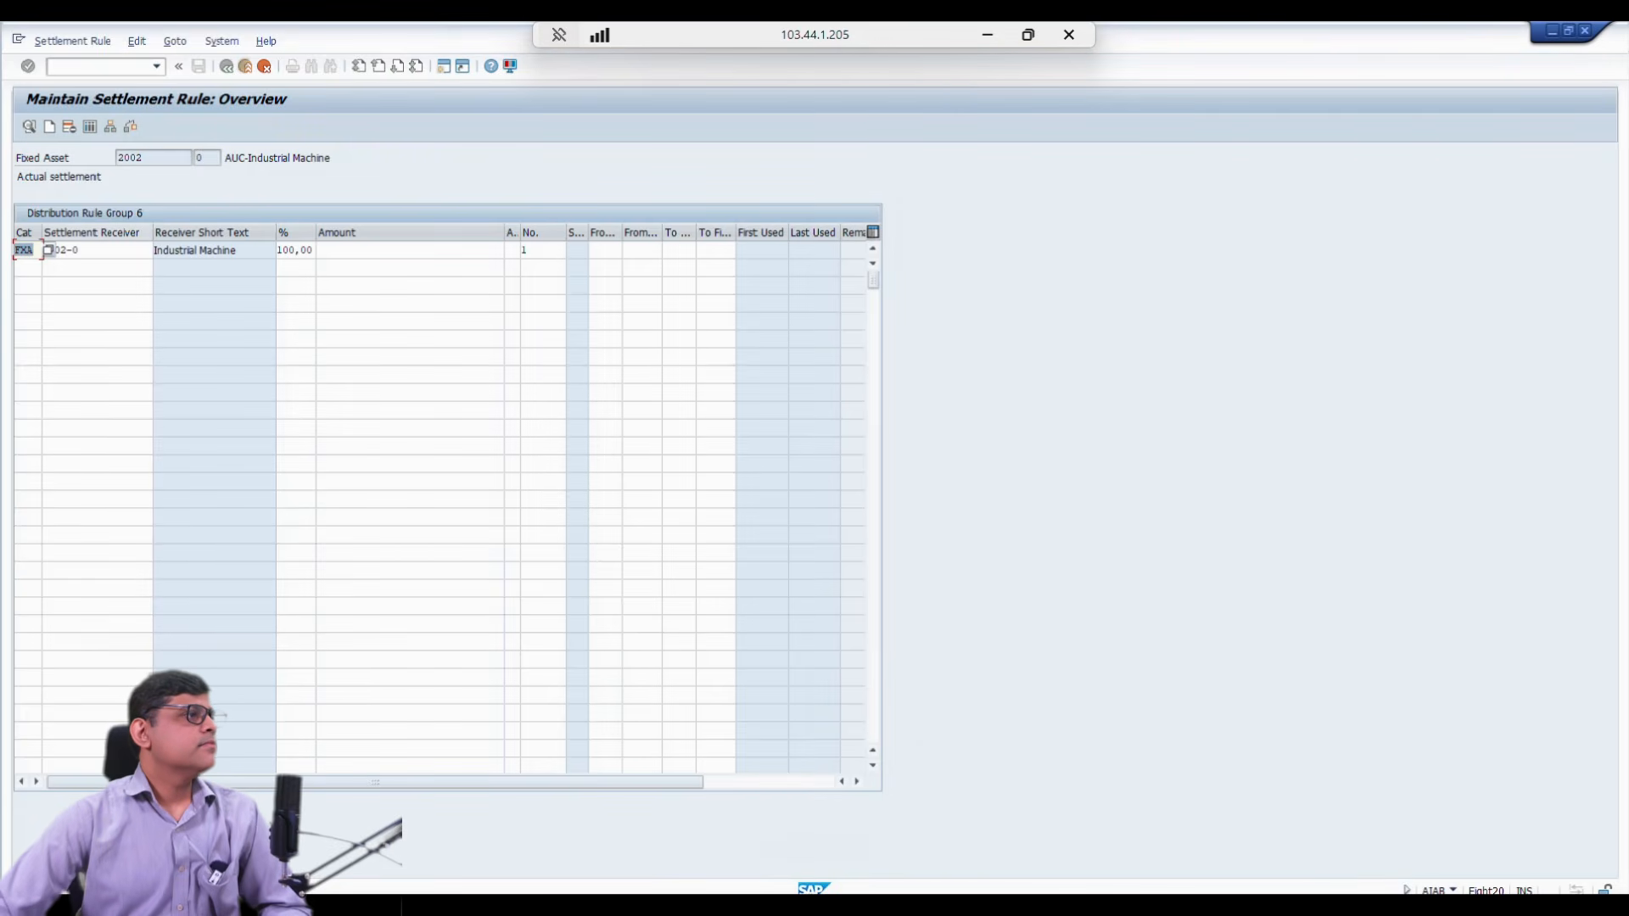
pyautogui.press('F3')
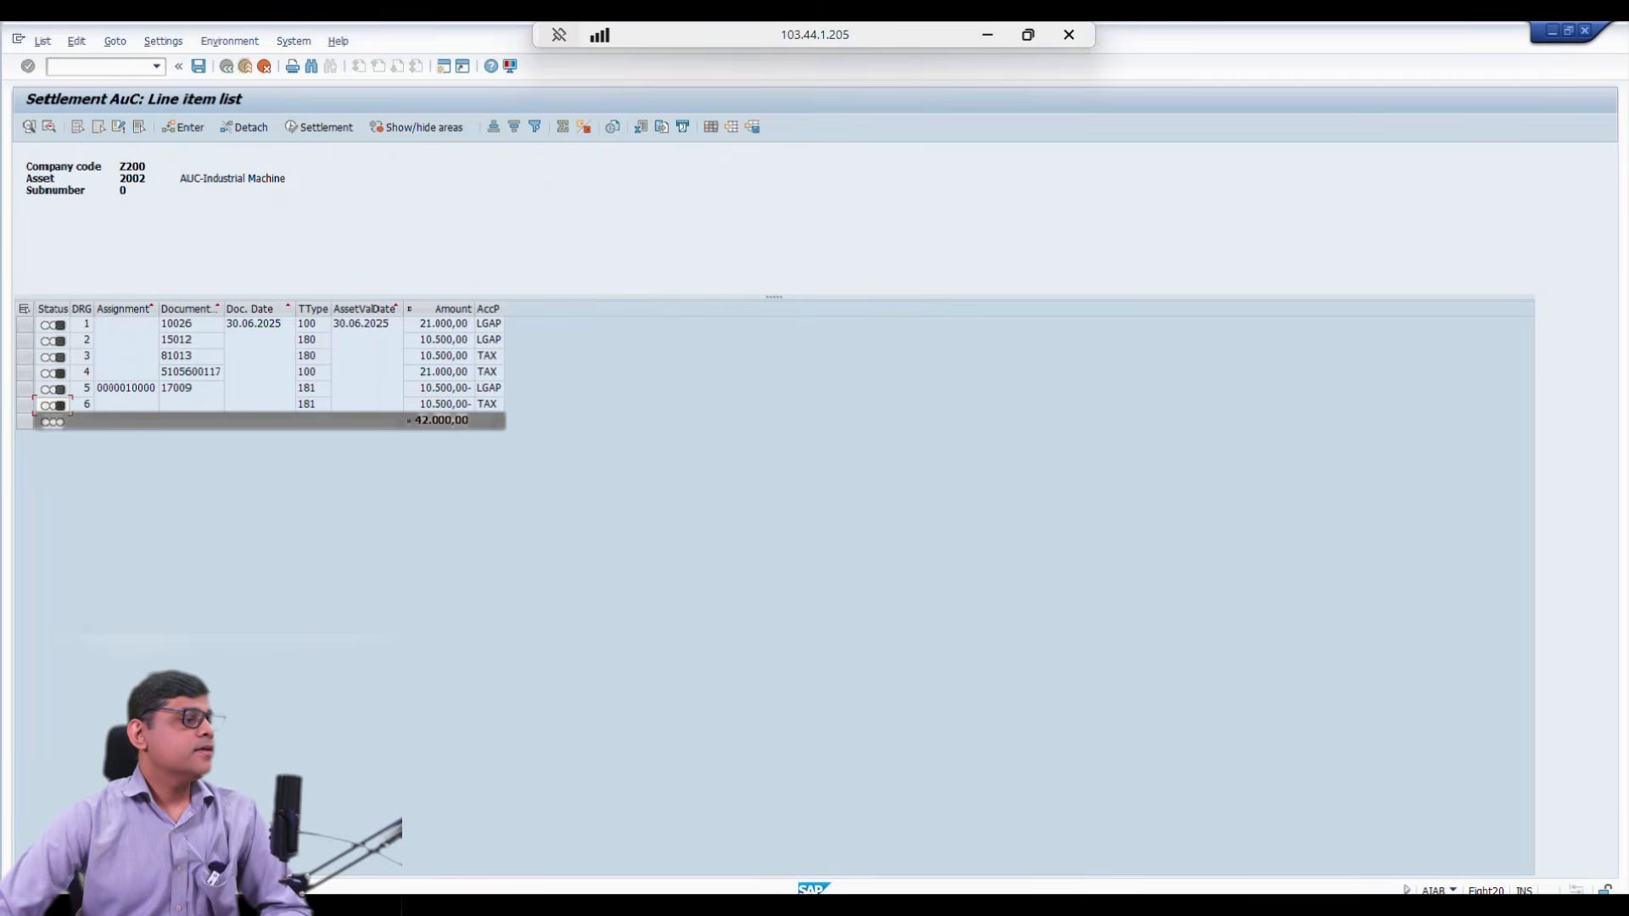
# Step: Start the settlement of asset 2002 and set its asset value date to 30.06.2025
pyautogui.click(319, 127)
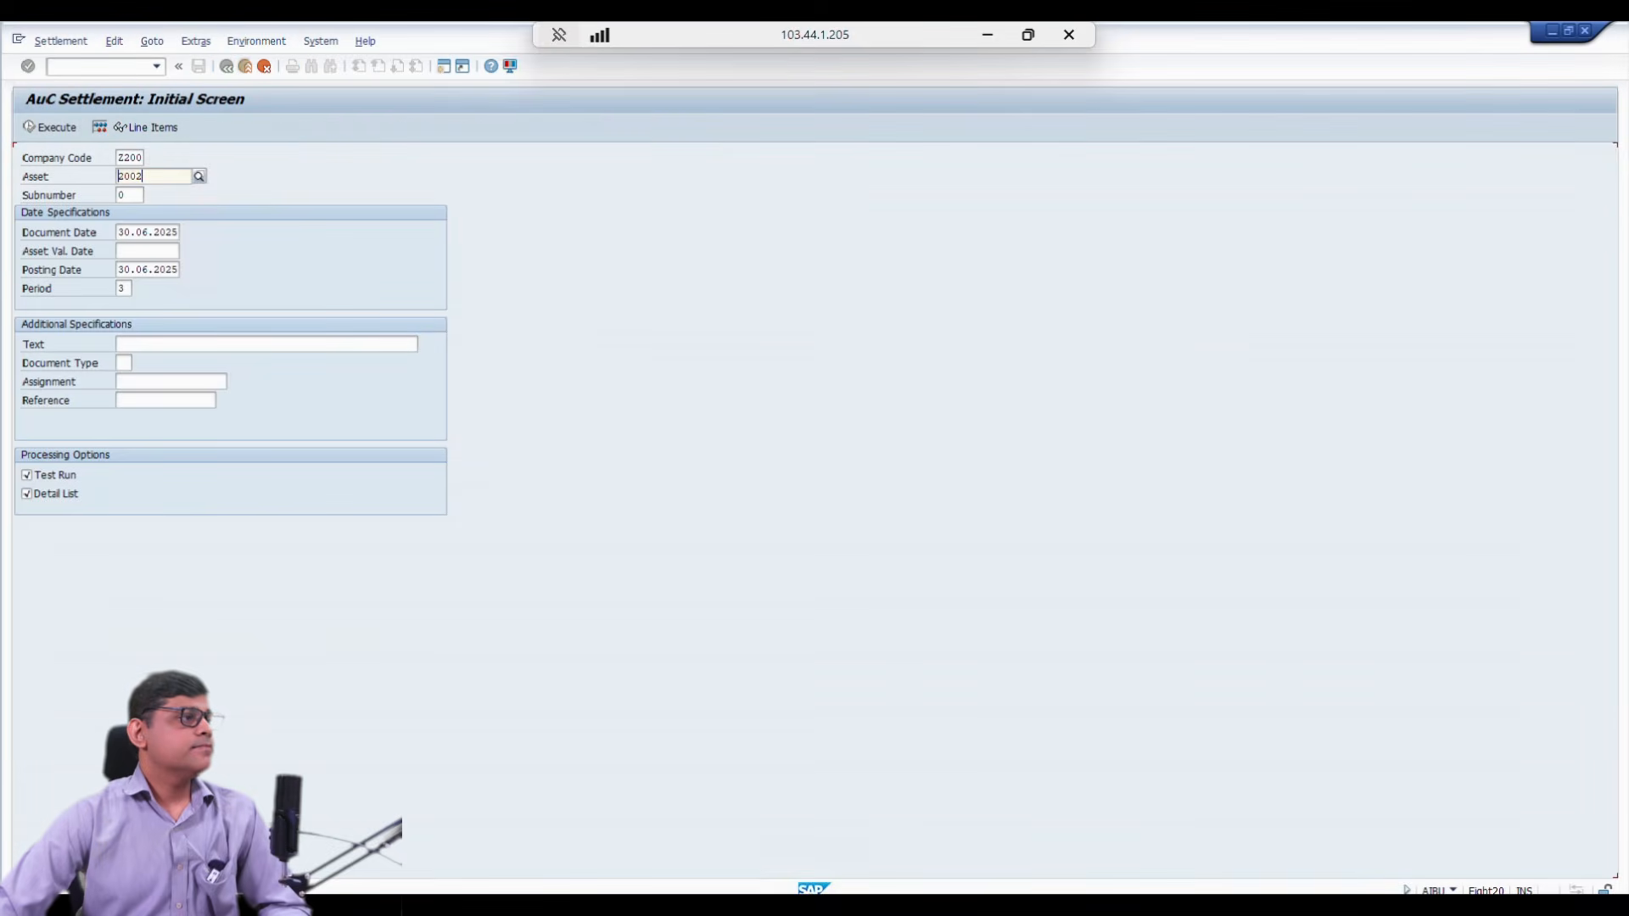
pyautogui.press('Tab')
pyautogui.press('Tab')
pyautogui.press('Tab')
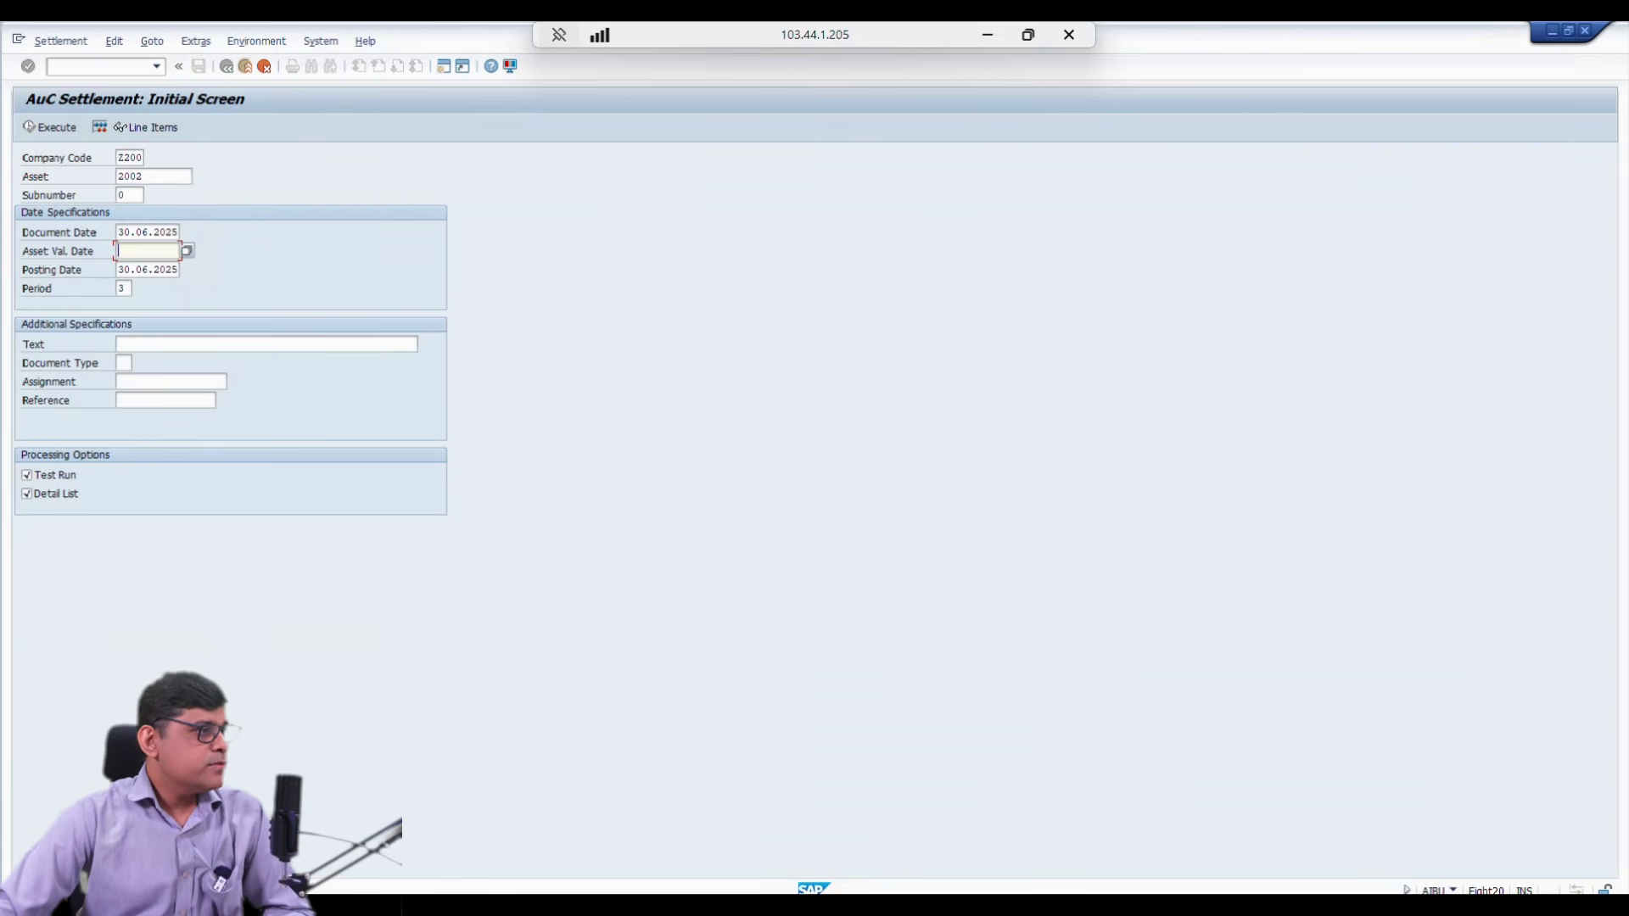
pyautogui.click(186, 250)
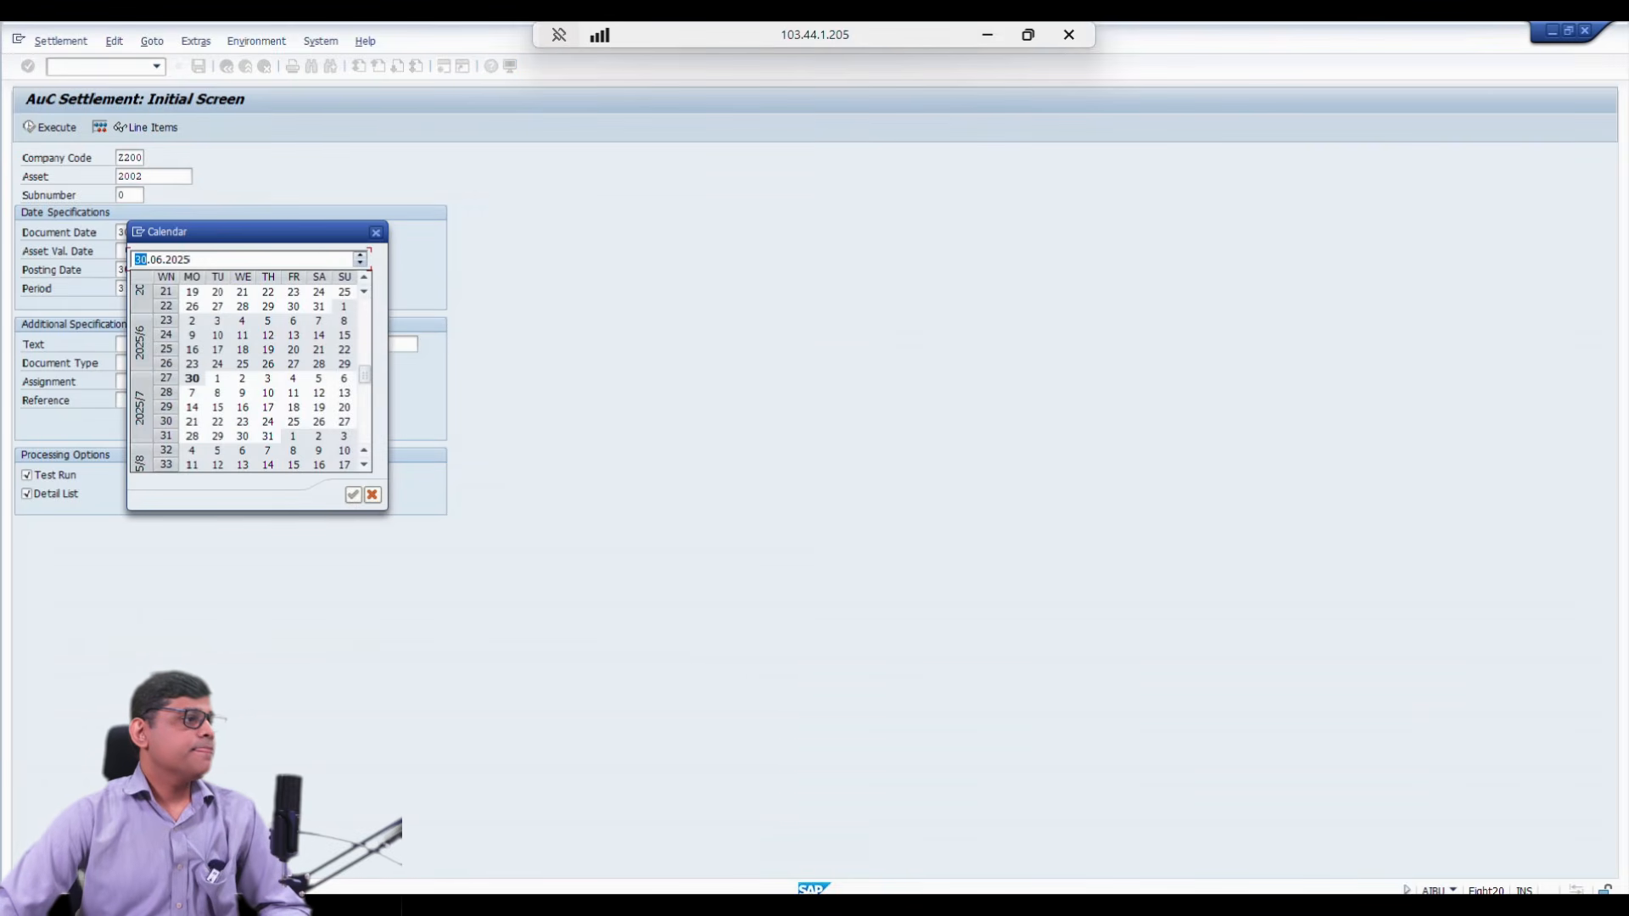
pyautogui.doubleClick(192, 378)
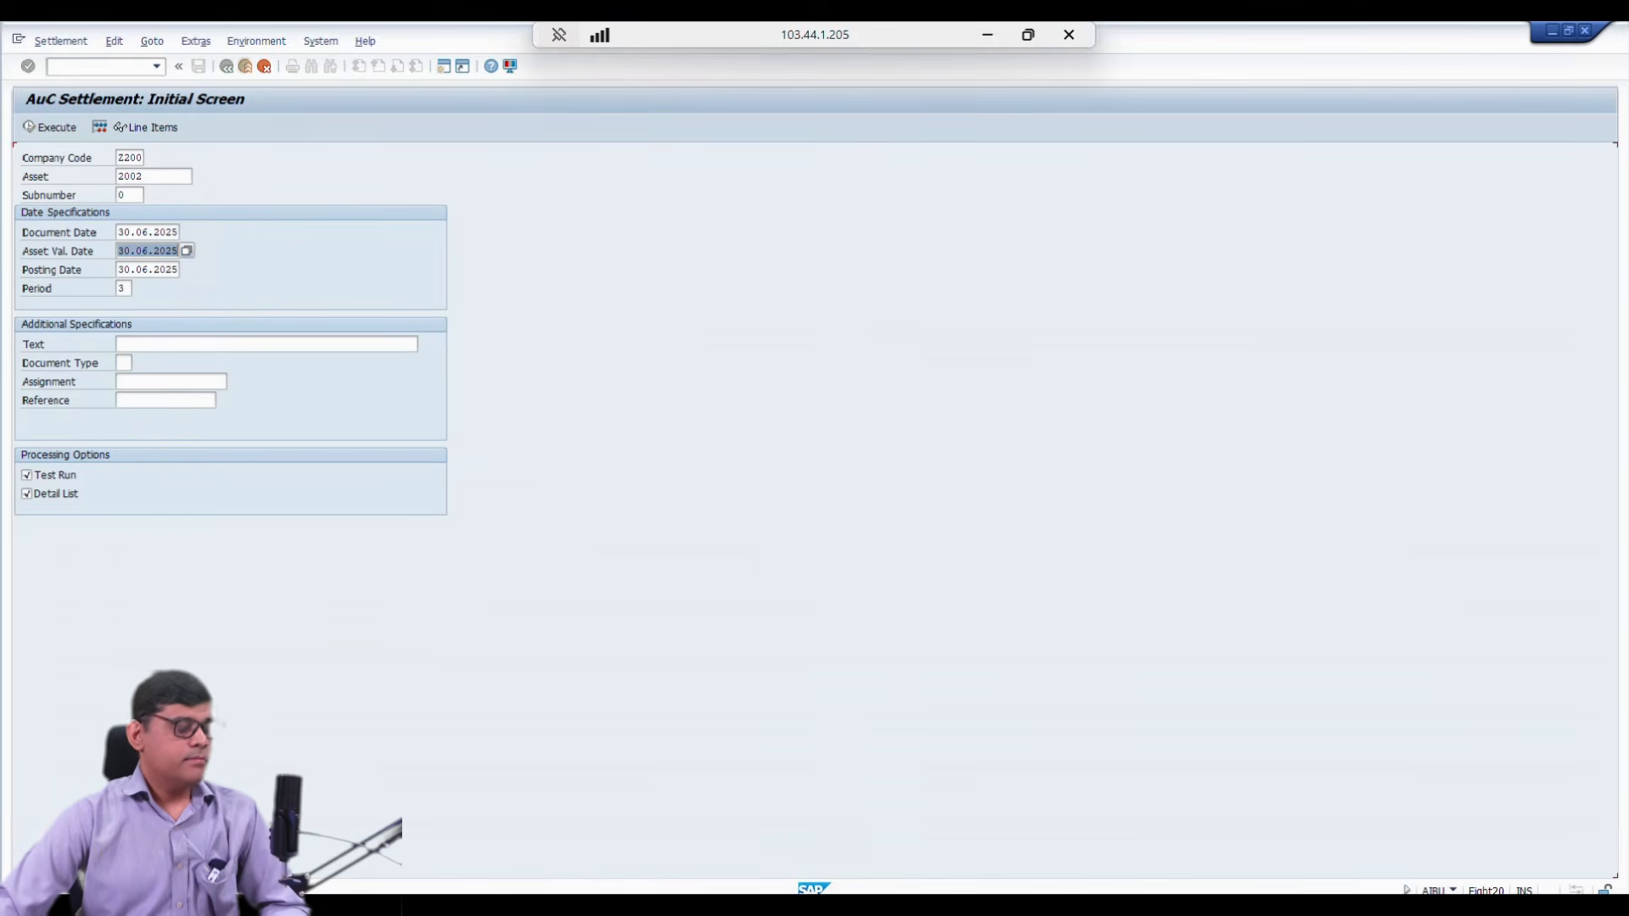
# Step: Enter the text aa and document type AA, and execute the settlement of asset 2002 as a test run
pyautogui.press('Tab')
pyautogui.press('Tab')
pyautogui.hotkey('shift', 'Tab')
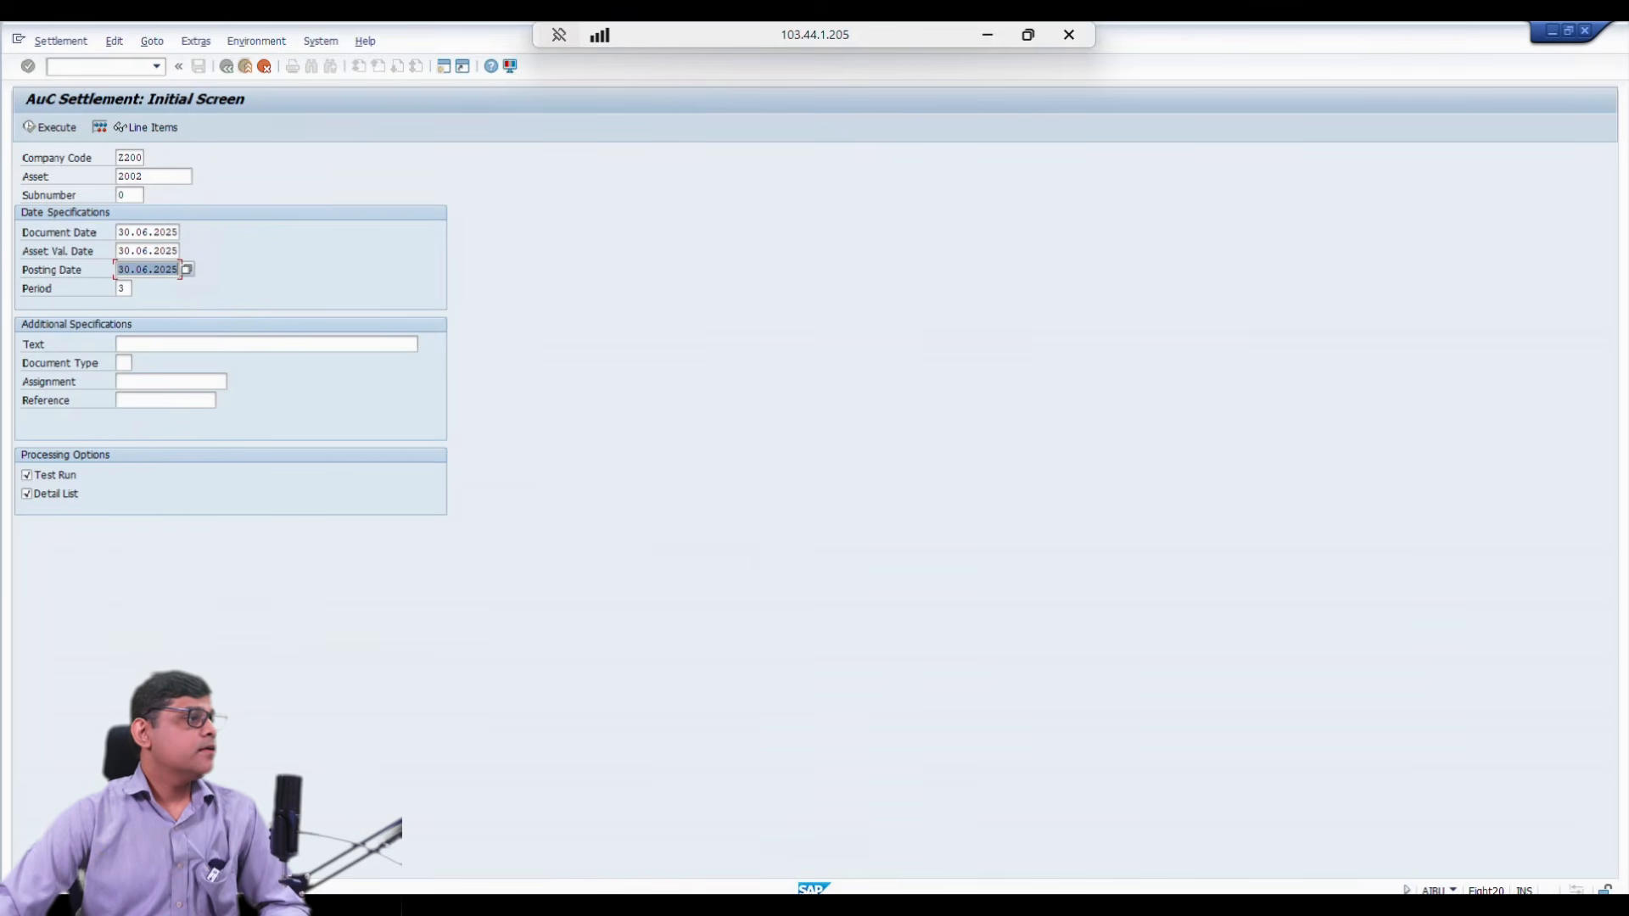
pyautogui.press('Tab')
pyautogui.press('Tab')
pyautogui.write('aa')
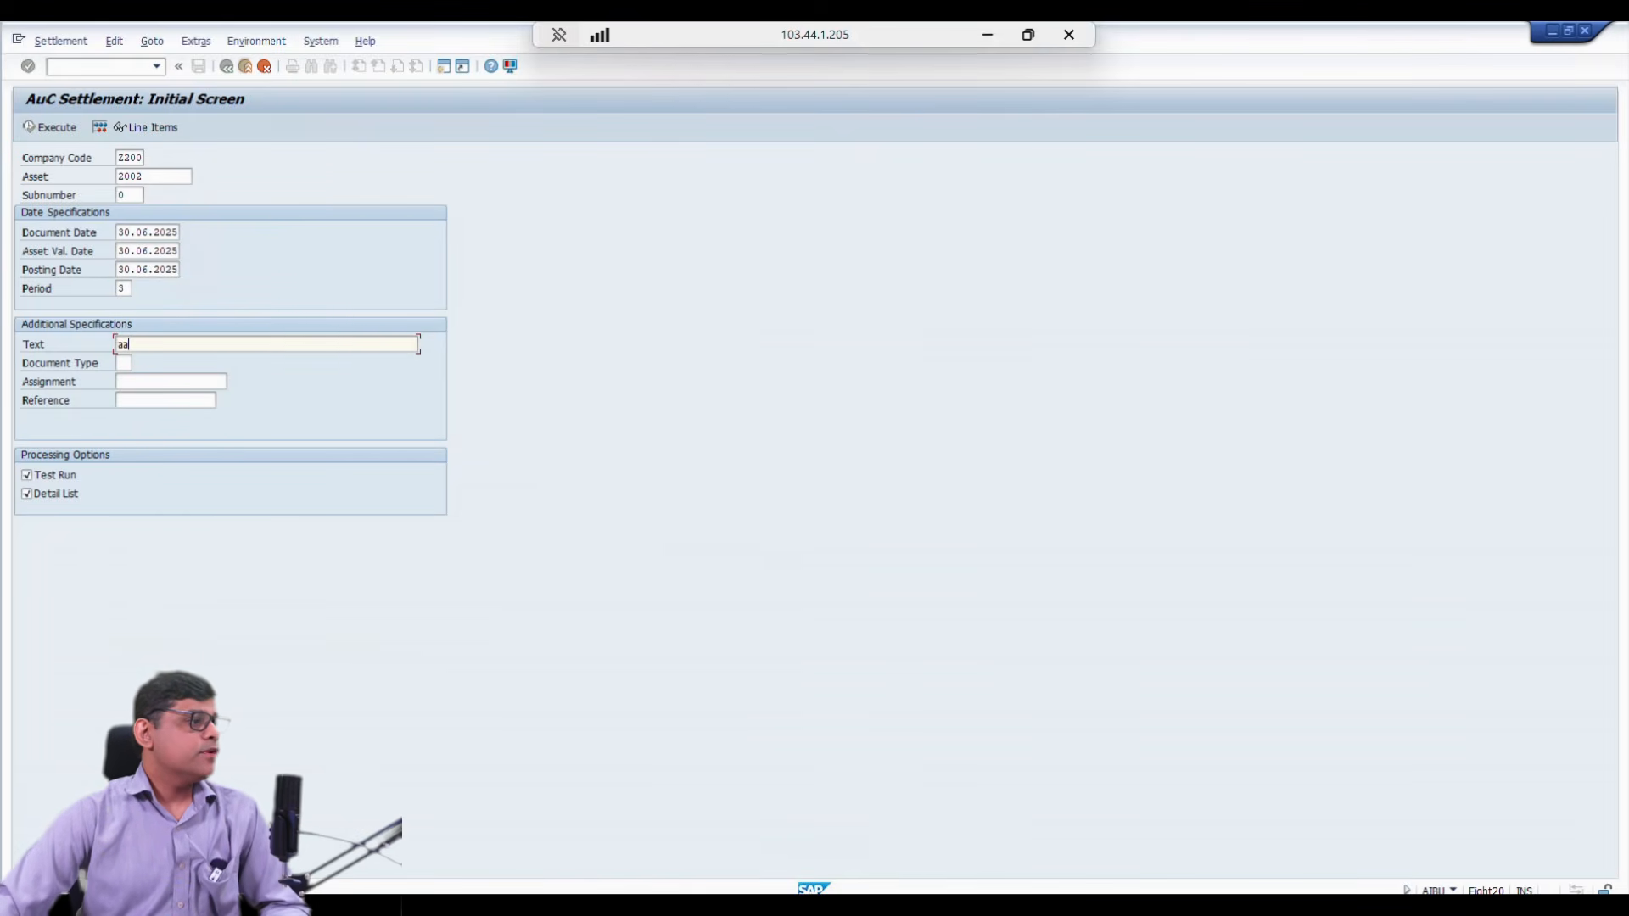
pyautogui.press('F8')
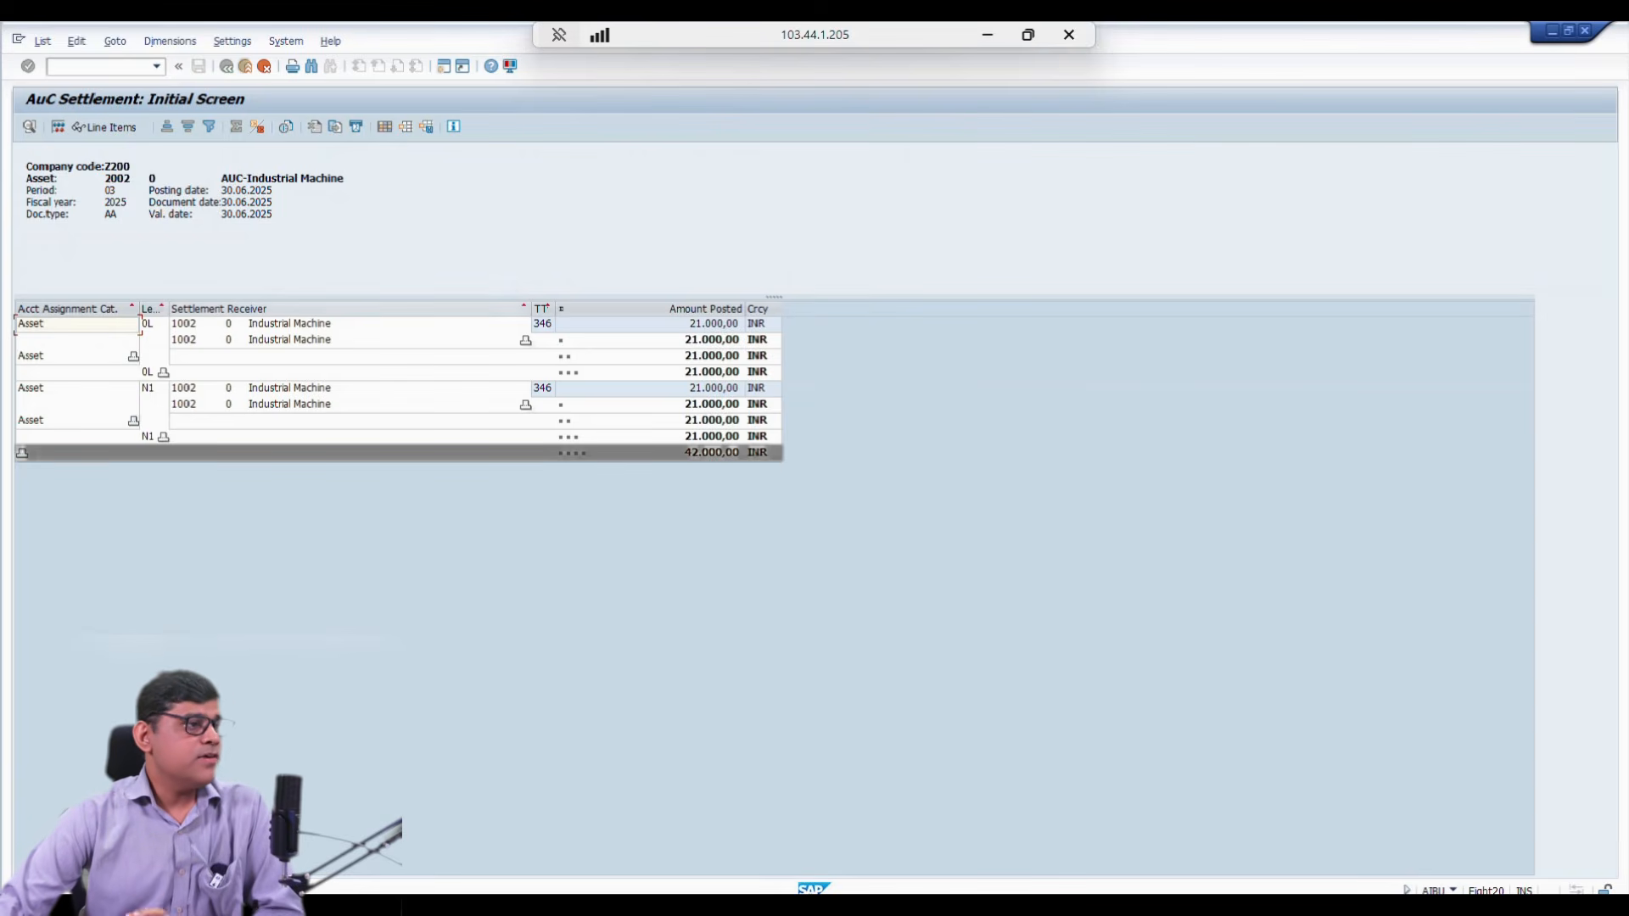
# Step: Return to the settlement's initial screen, turn off Test Run, and post the actual settlement of asset 2002
pyautogui.click(226, 66)
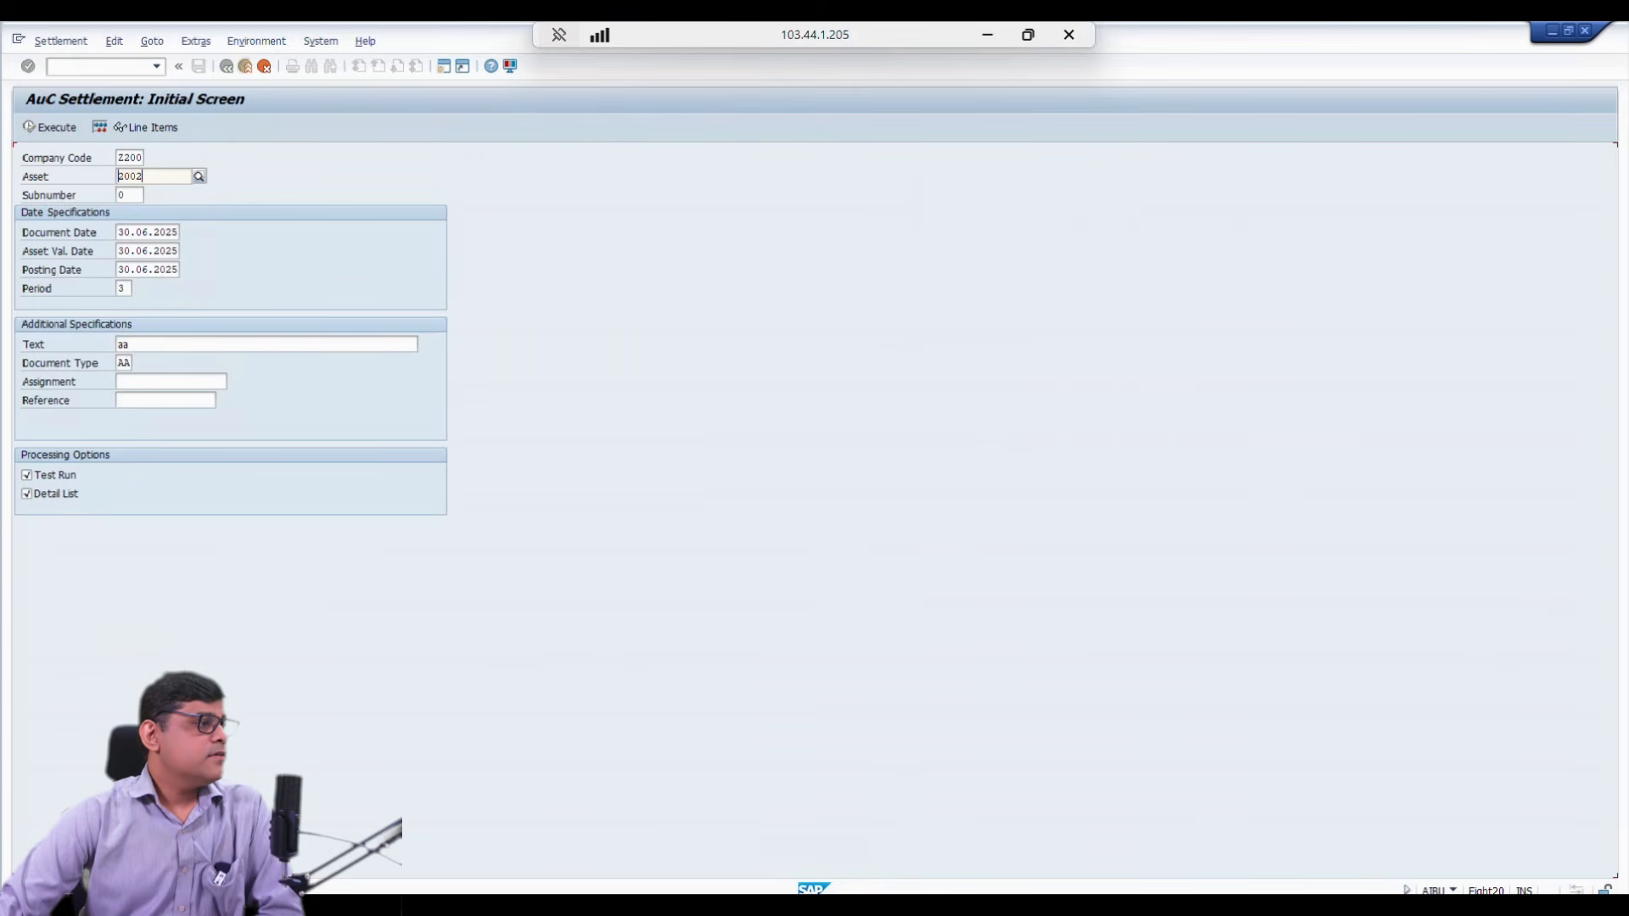
pyautogui.click(27, 475)
pyautogui.click(50, 127)
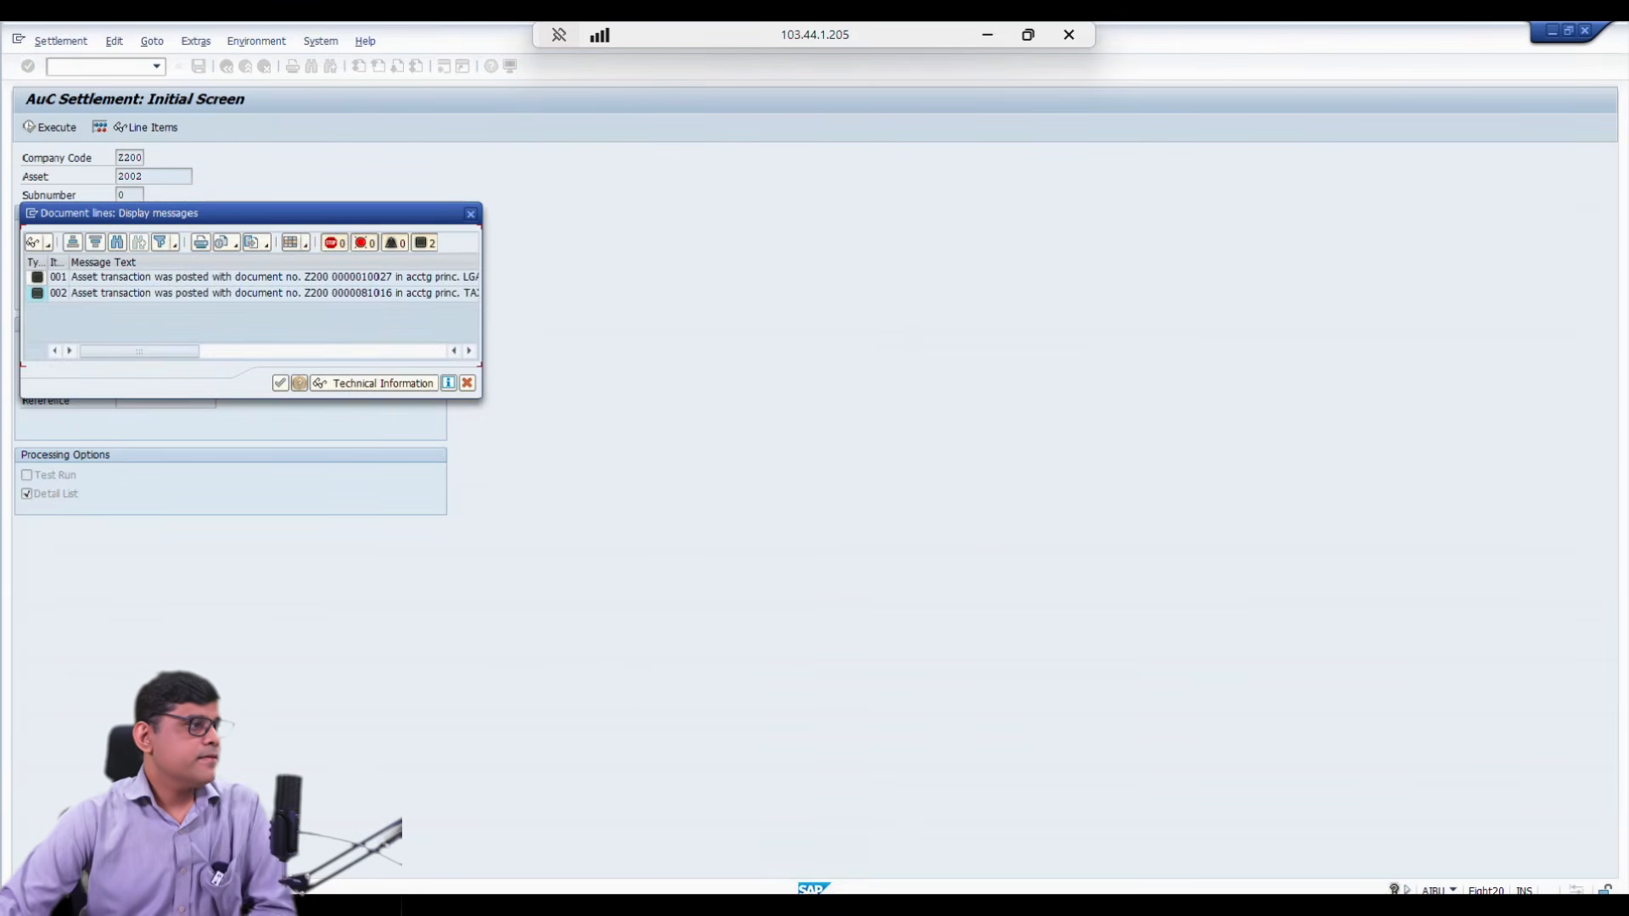
pyautogui.click(280, 384)
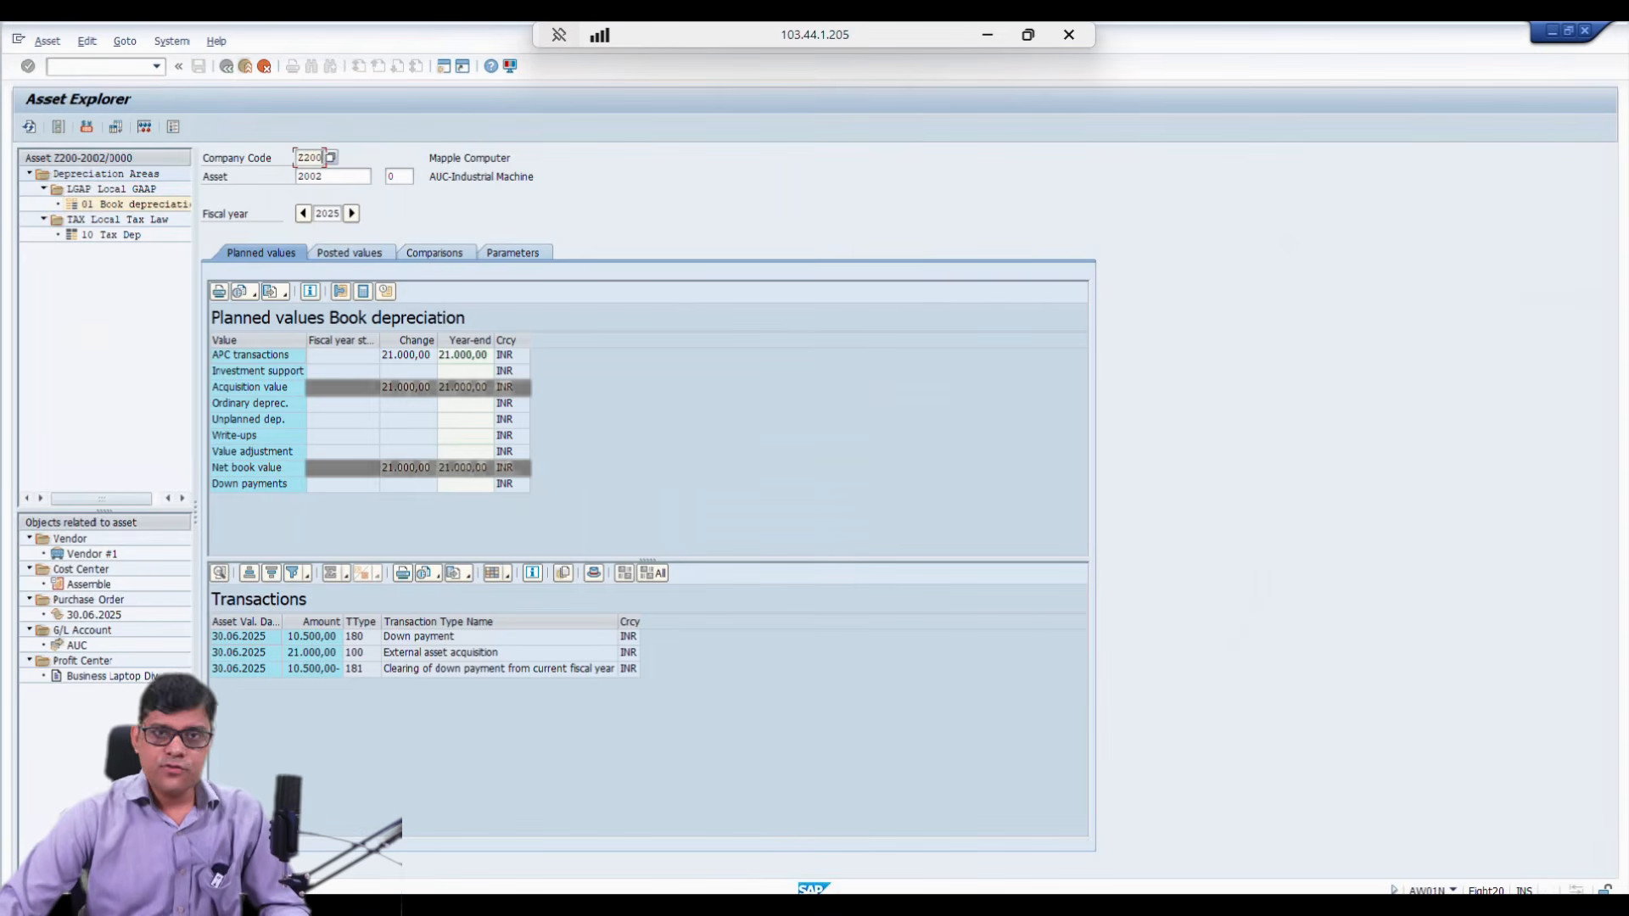
# Step: Refresh asset 2002 in Asset Explorer, and display asset 1002 with its posted values for book and tax depreciation
pyautogui.press('Return')
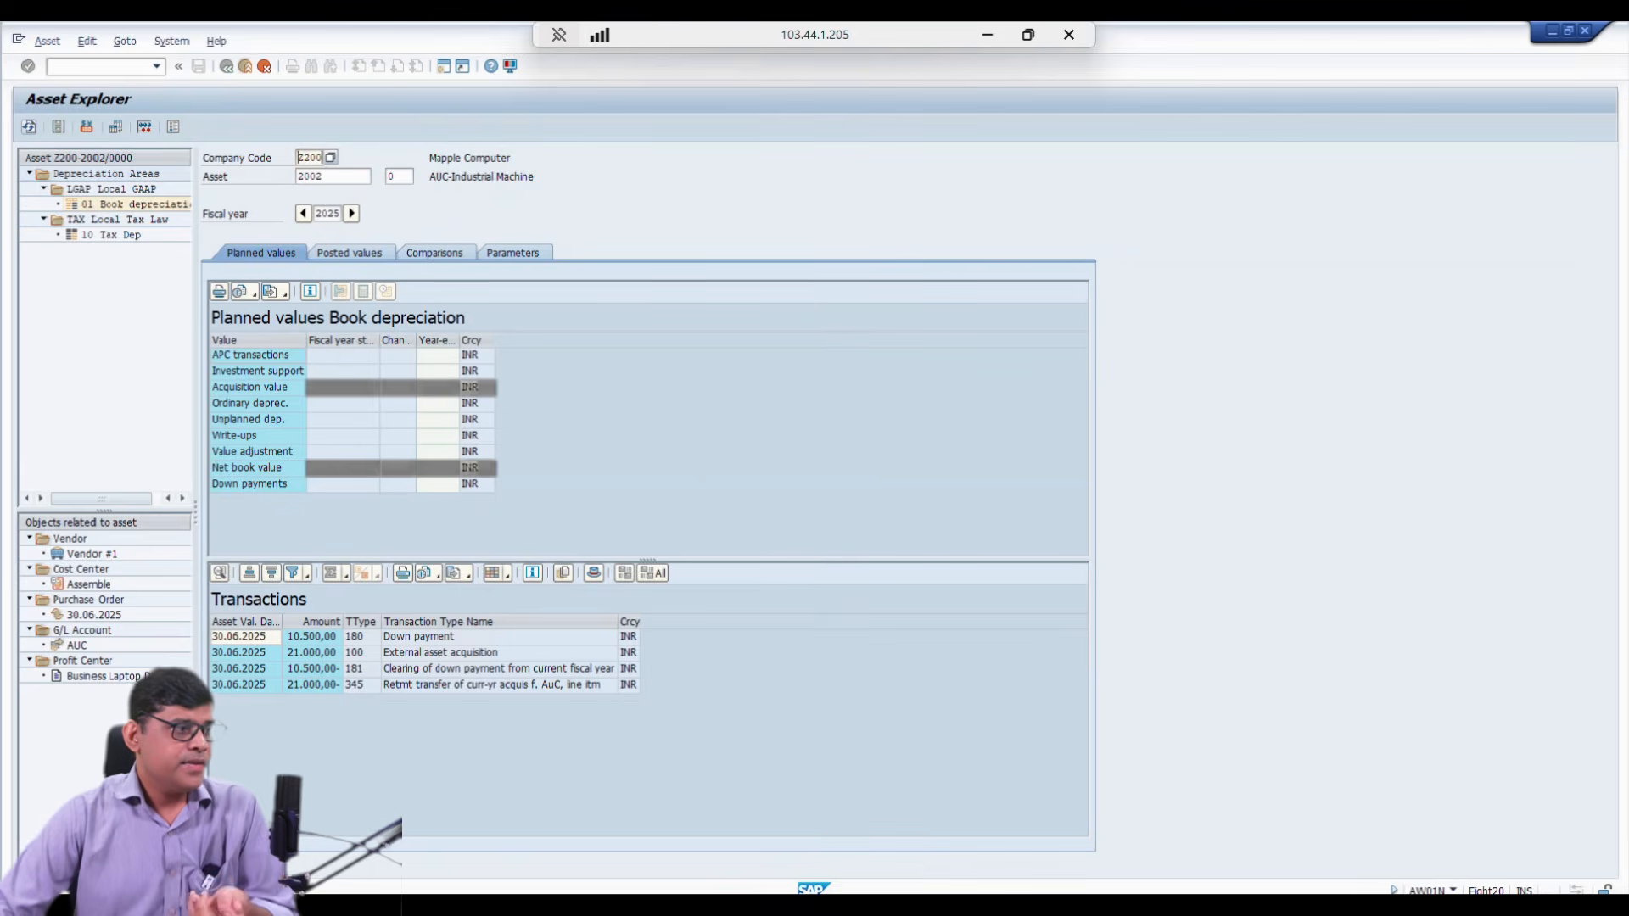
pyautogui.press('Tab')
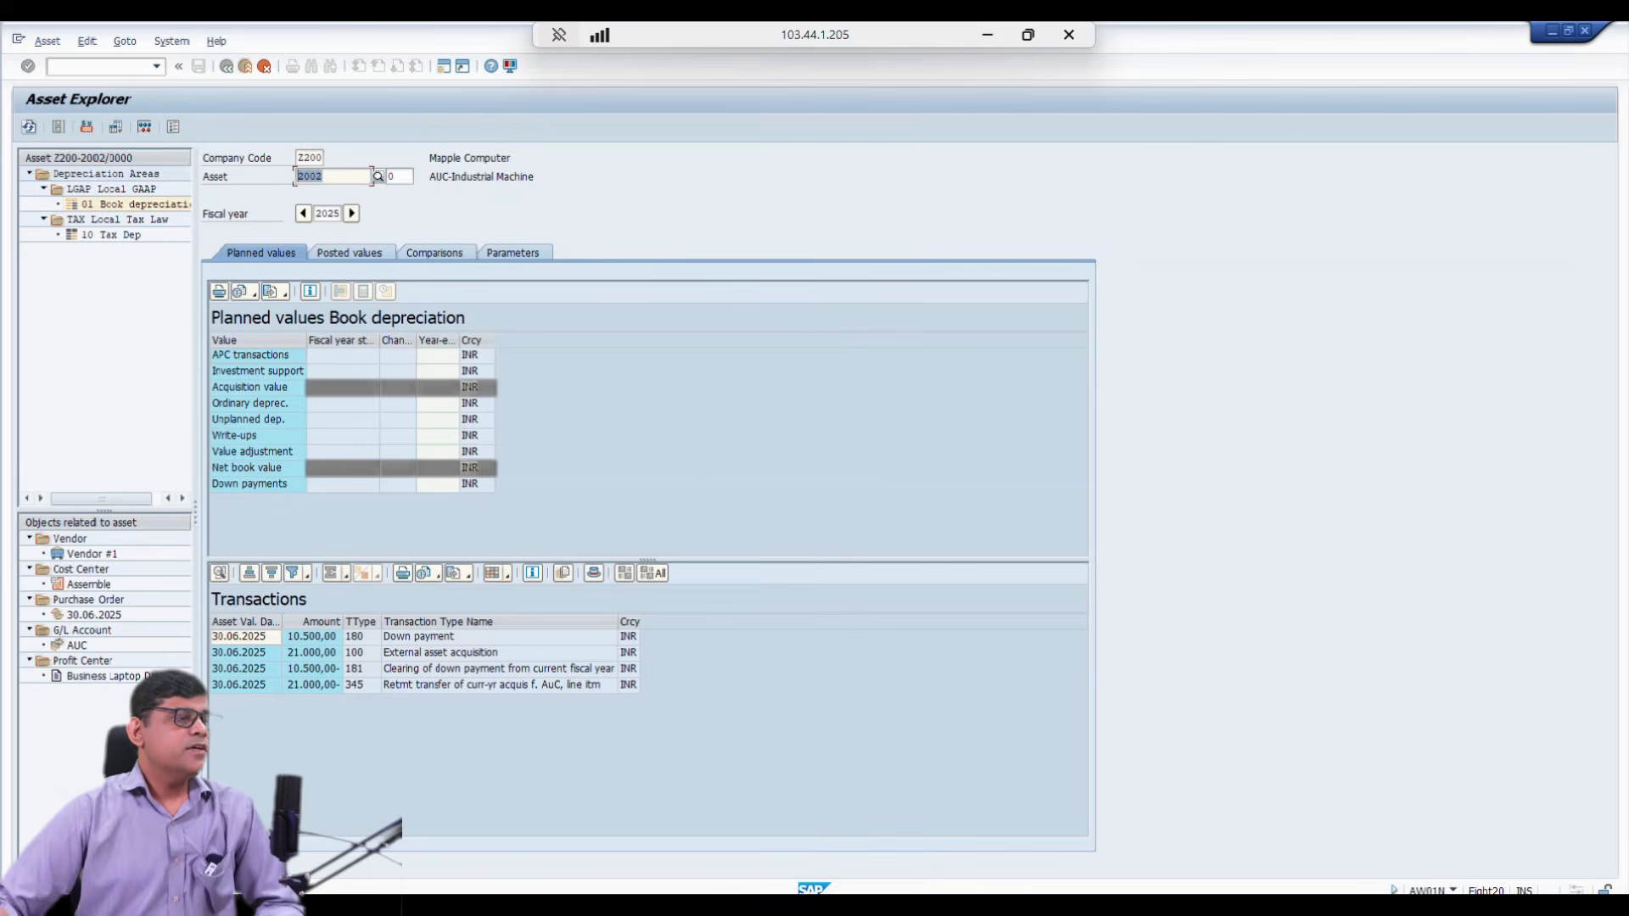
pyautogui.write('1002')
pyautogui.press('Return')
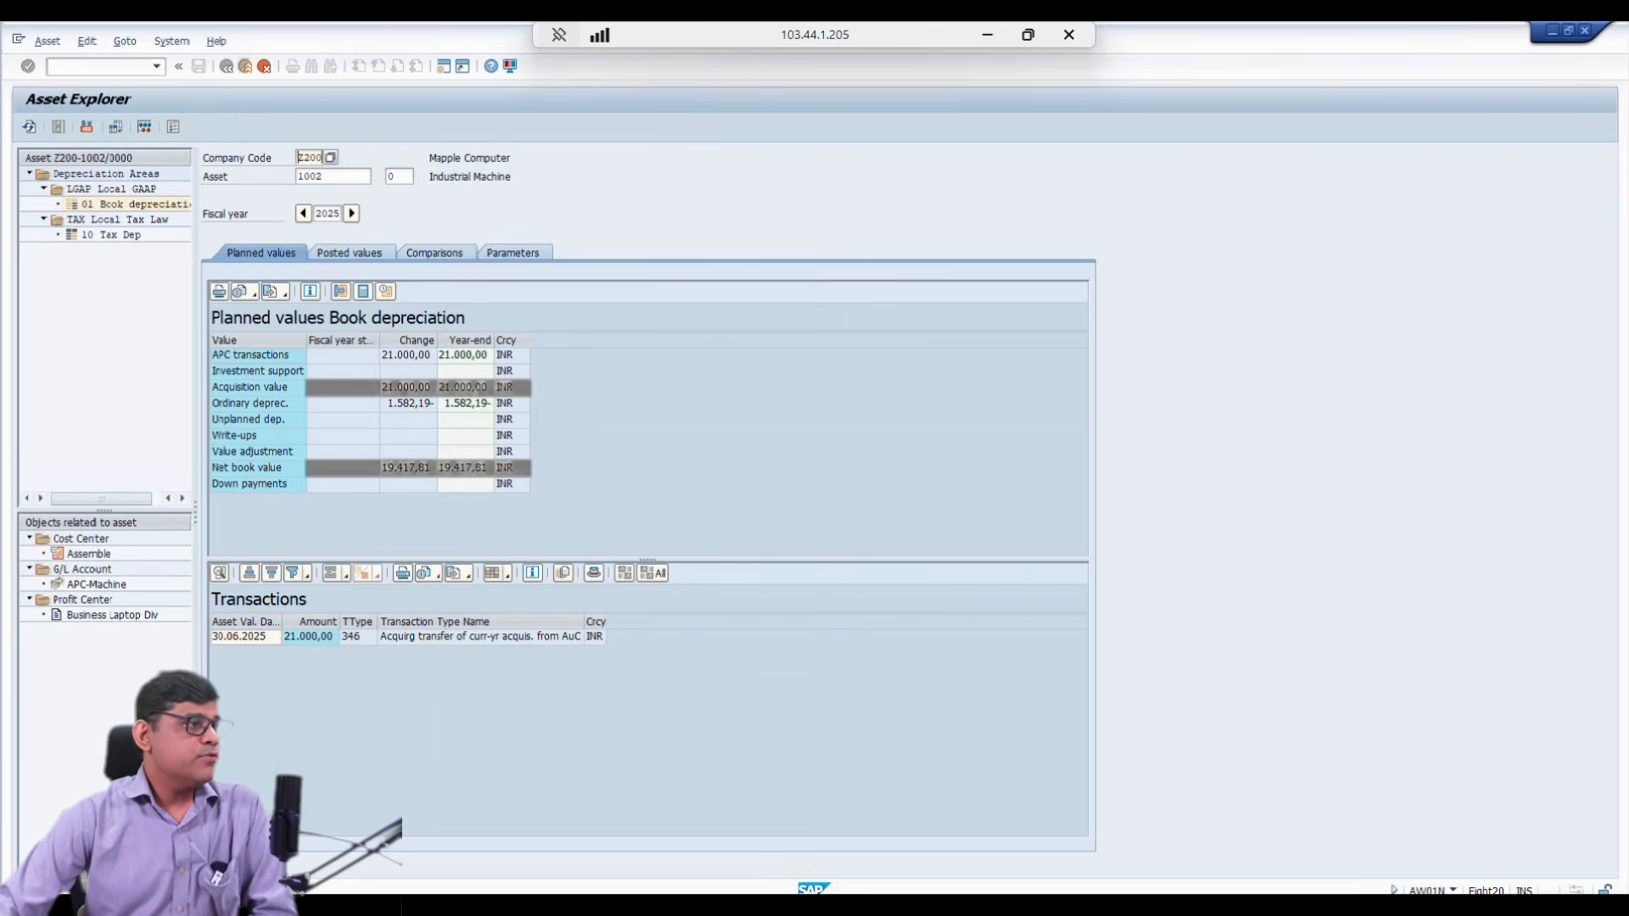
pyautogui.click(349, 253)
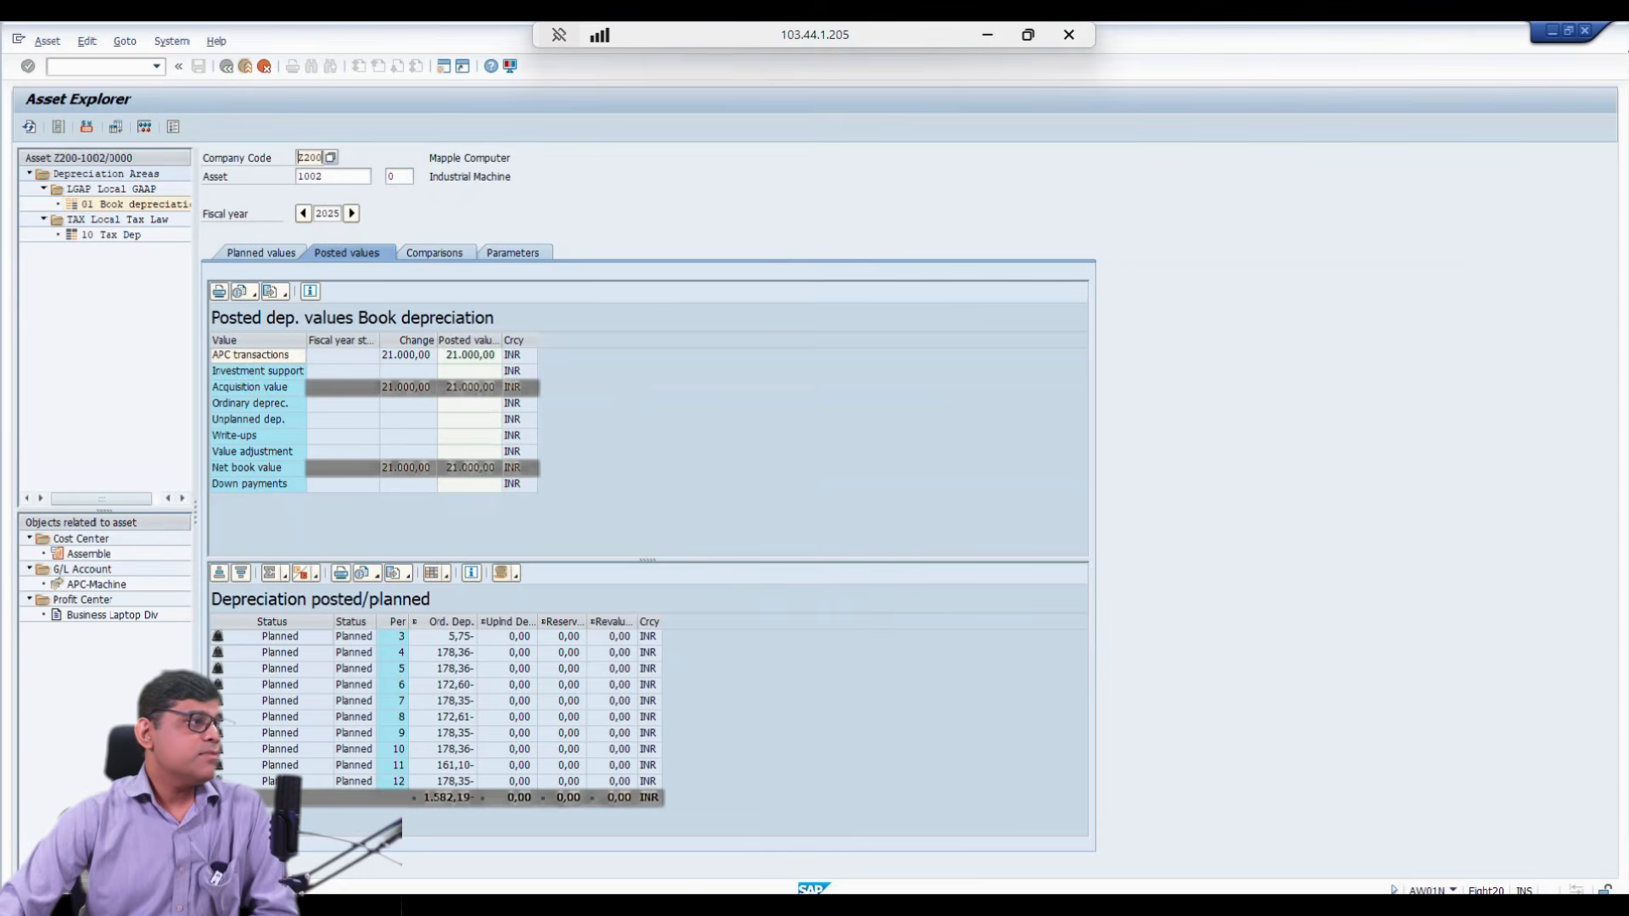
pyautogui.click(111, 235)
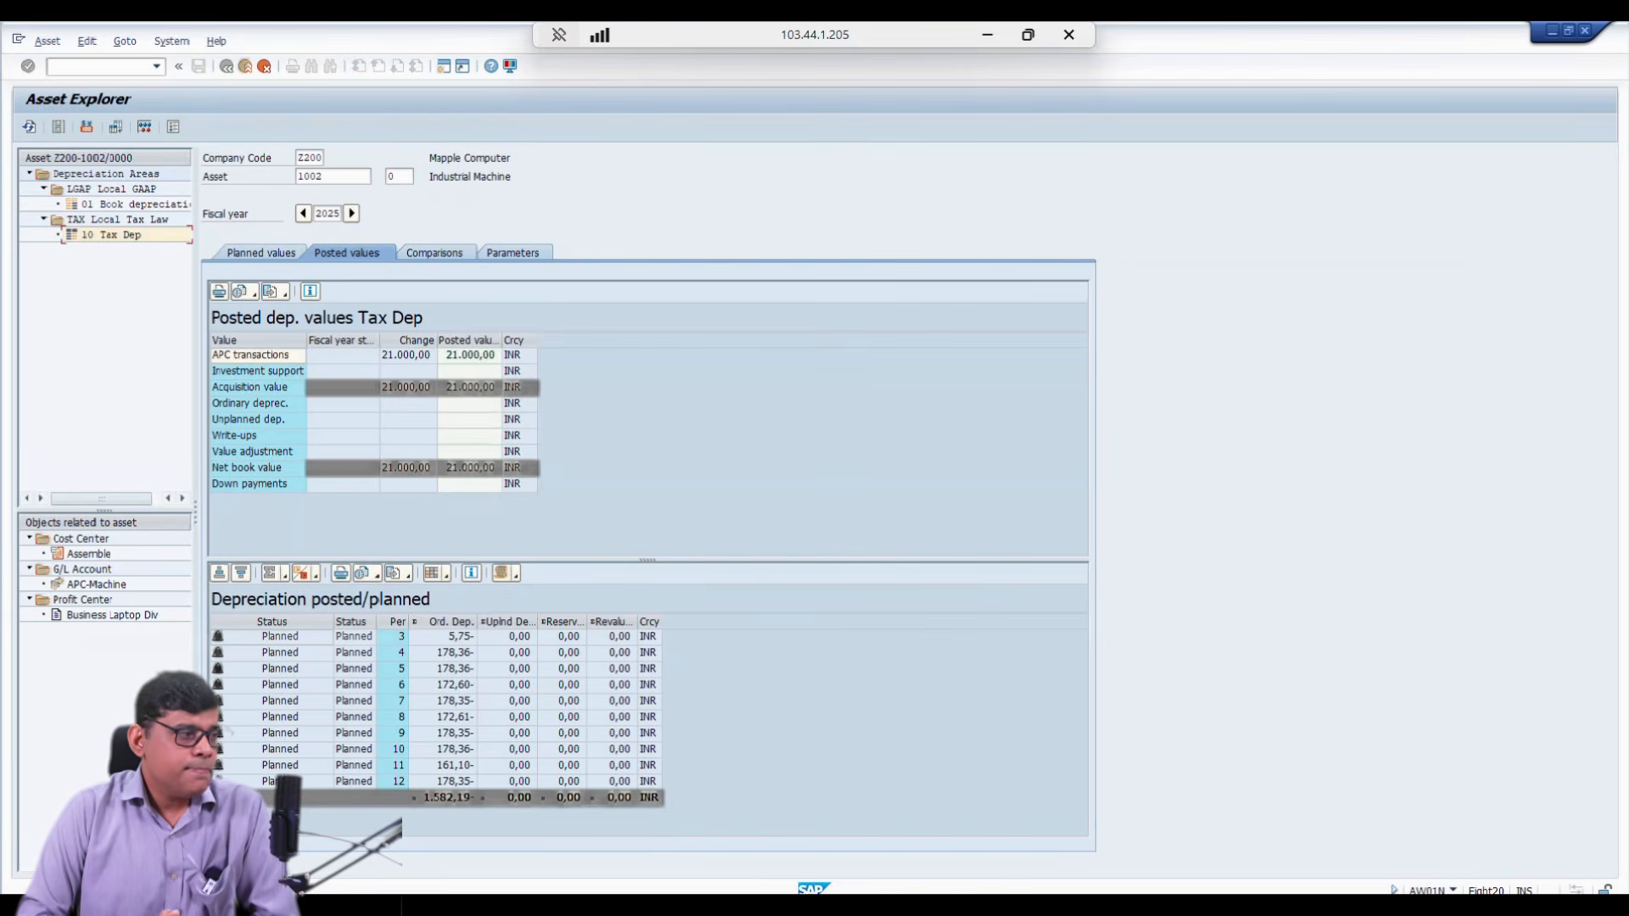
# Step: Switch to the Vendor Line Item Display session and check the open items of Vendor #1
pyautogui.moveTo(509, 906)
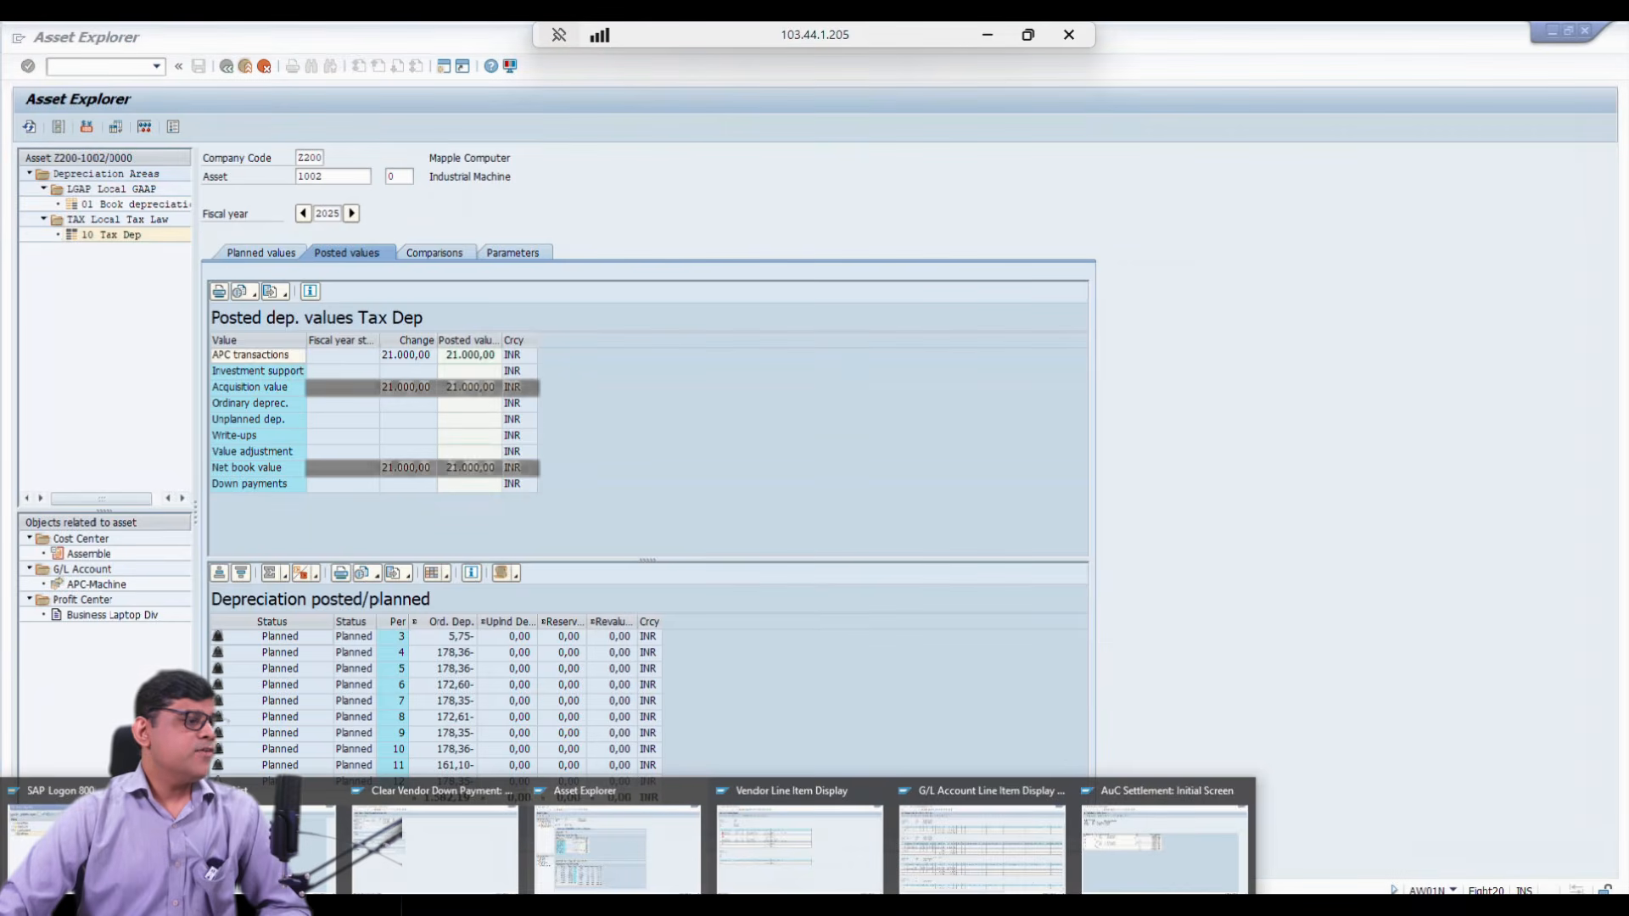
pyautogui.moveTo(1164, 849)
pyautogui.moveTo(982, 849)
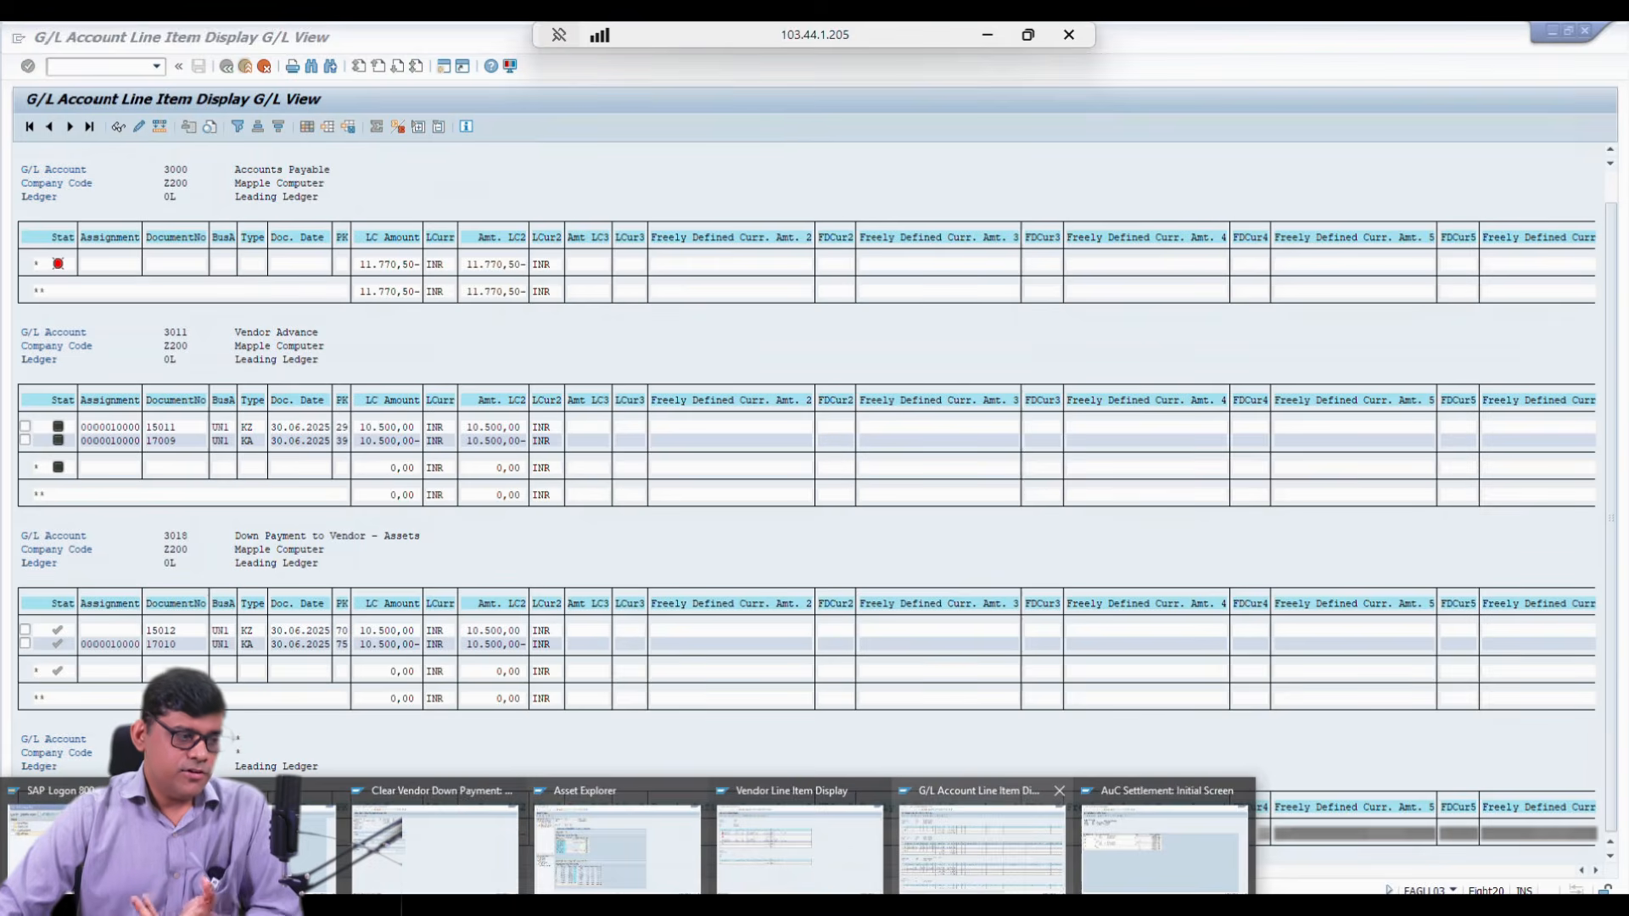
pyautogui.moveTo(800, 848)
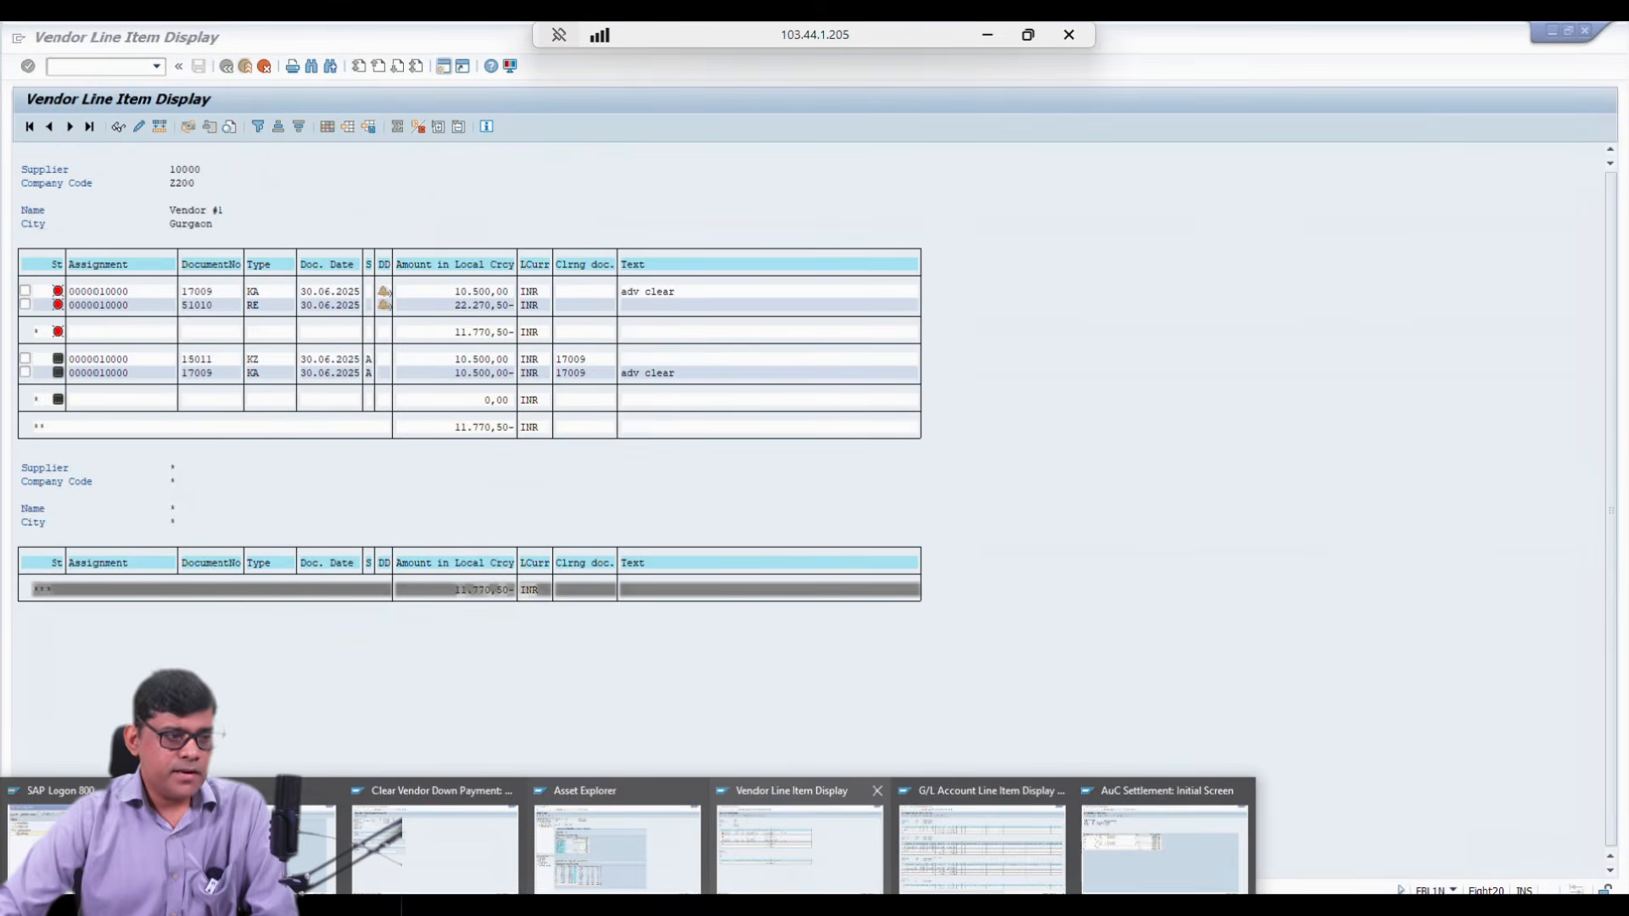
pyautogui.moveTo(618, 849)
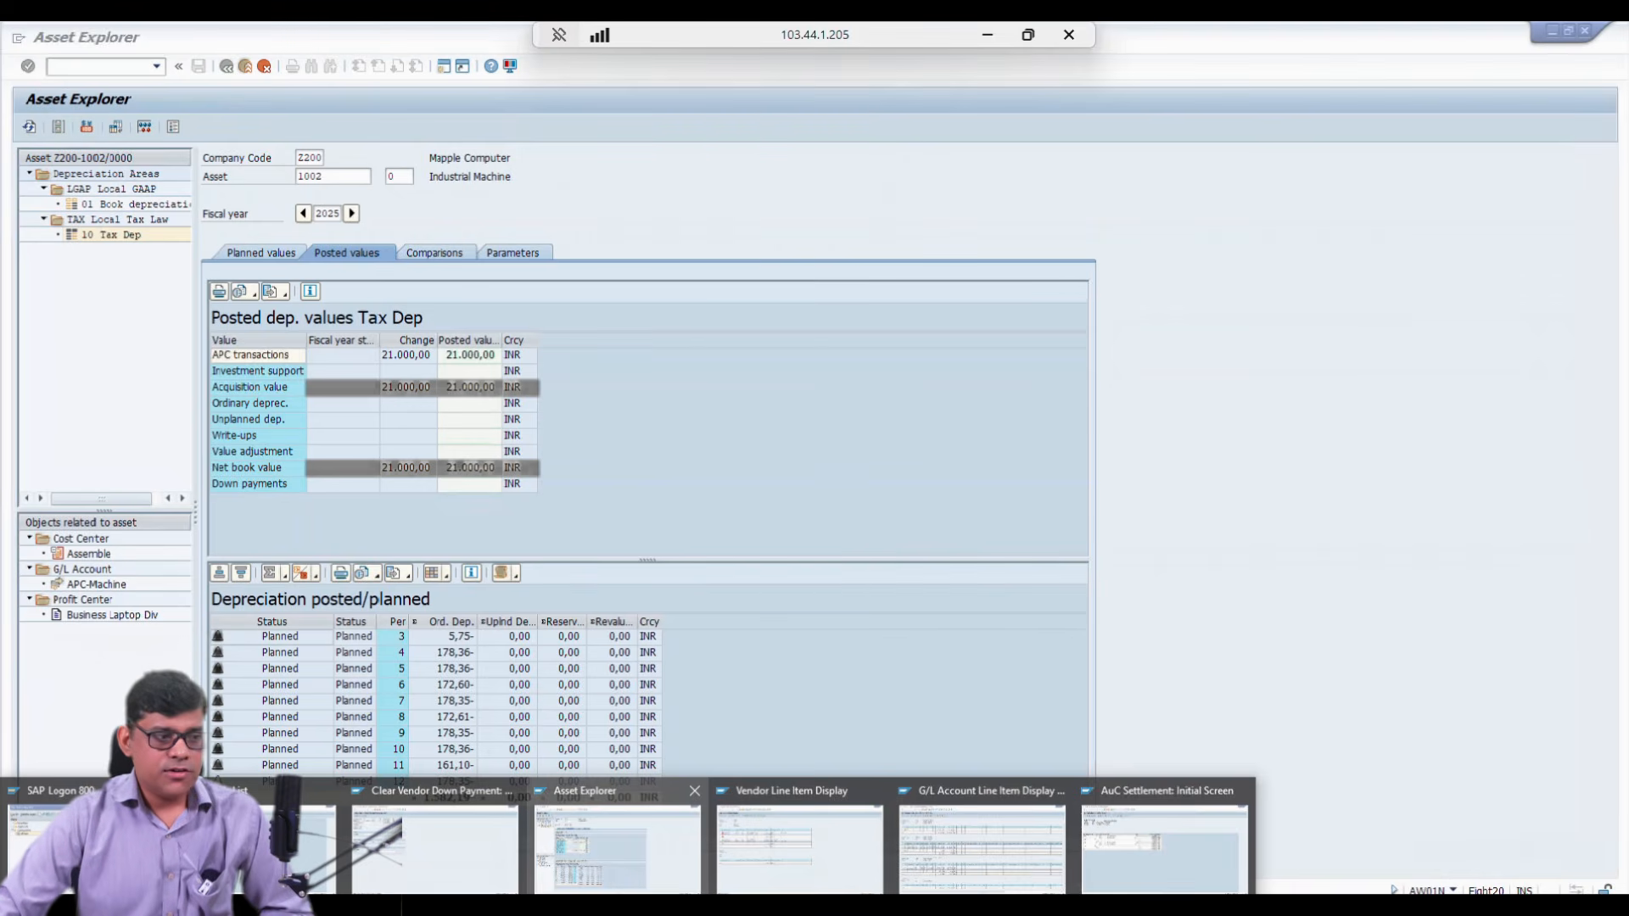
pyautogui.click(800, 845)
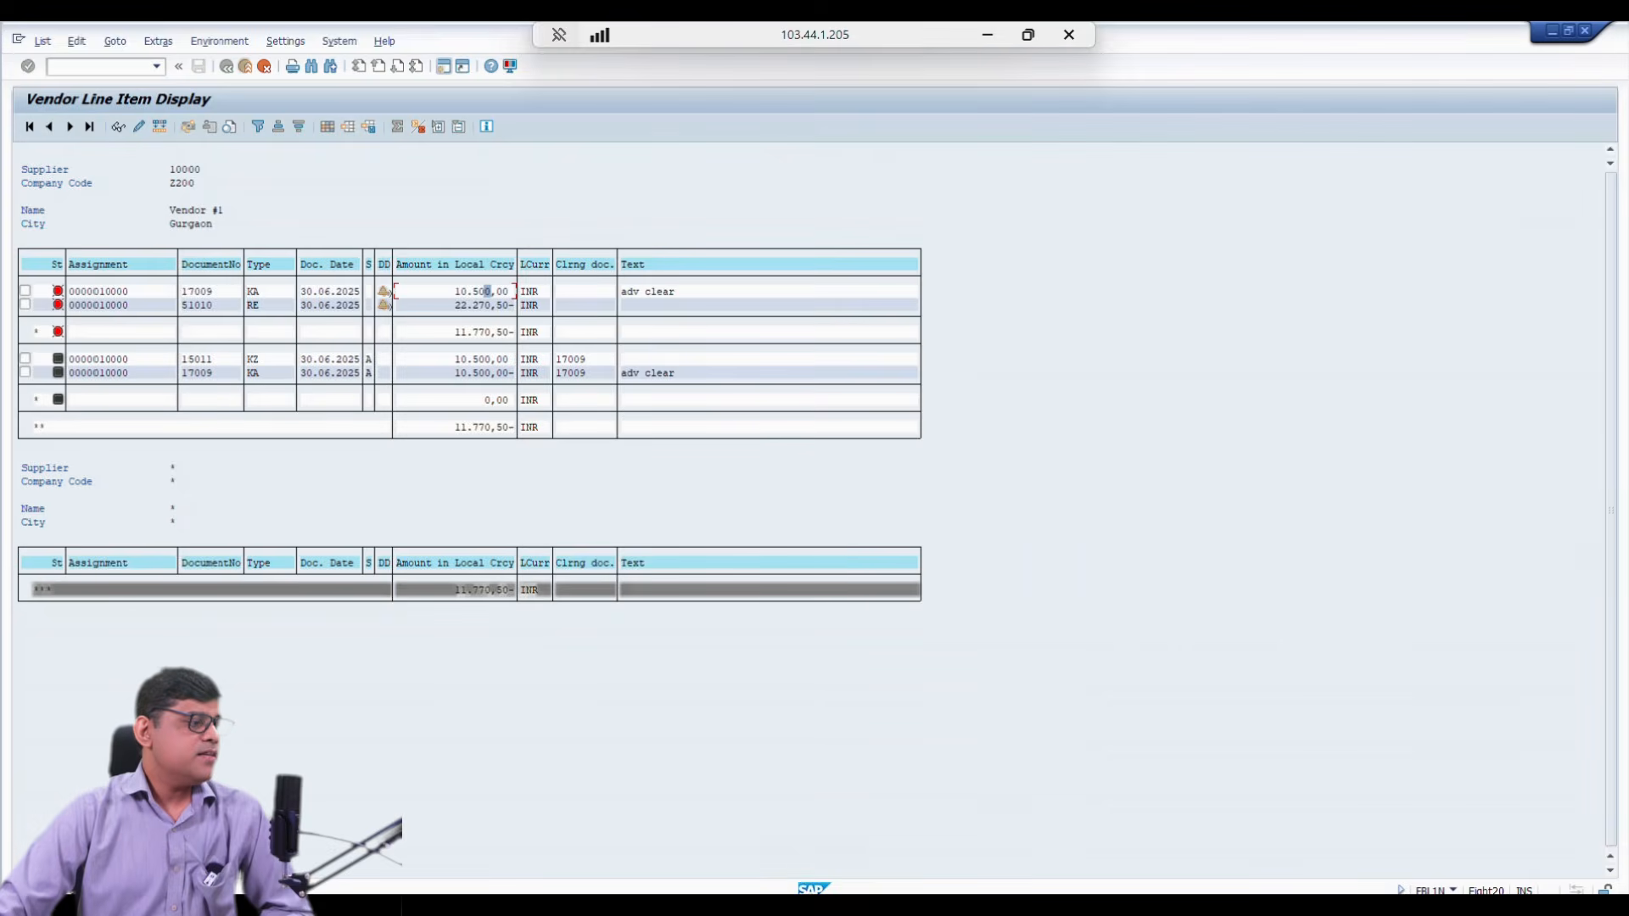
# Step: Switch to the AuC Settlement session and open transaction F-53 for outgoing payments there
pyautogui.moveTo(634, 904)
pyautogui.click(1163, 844)
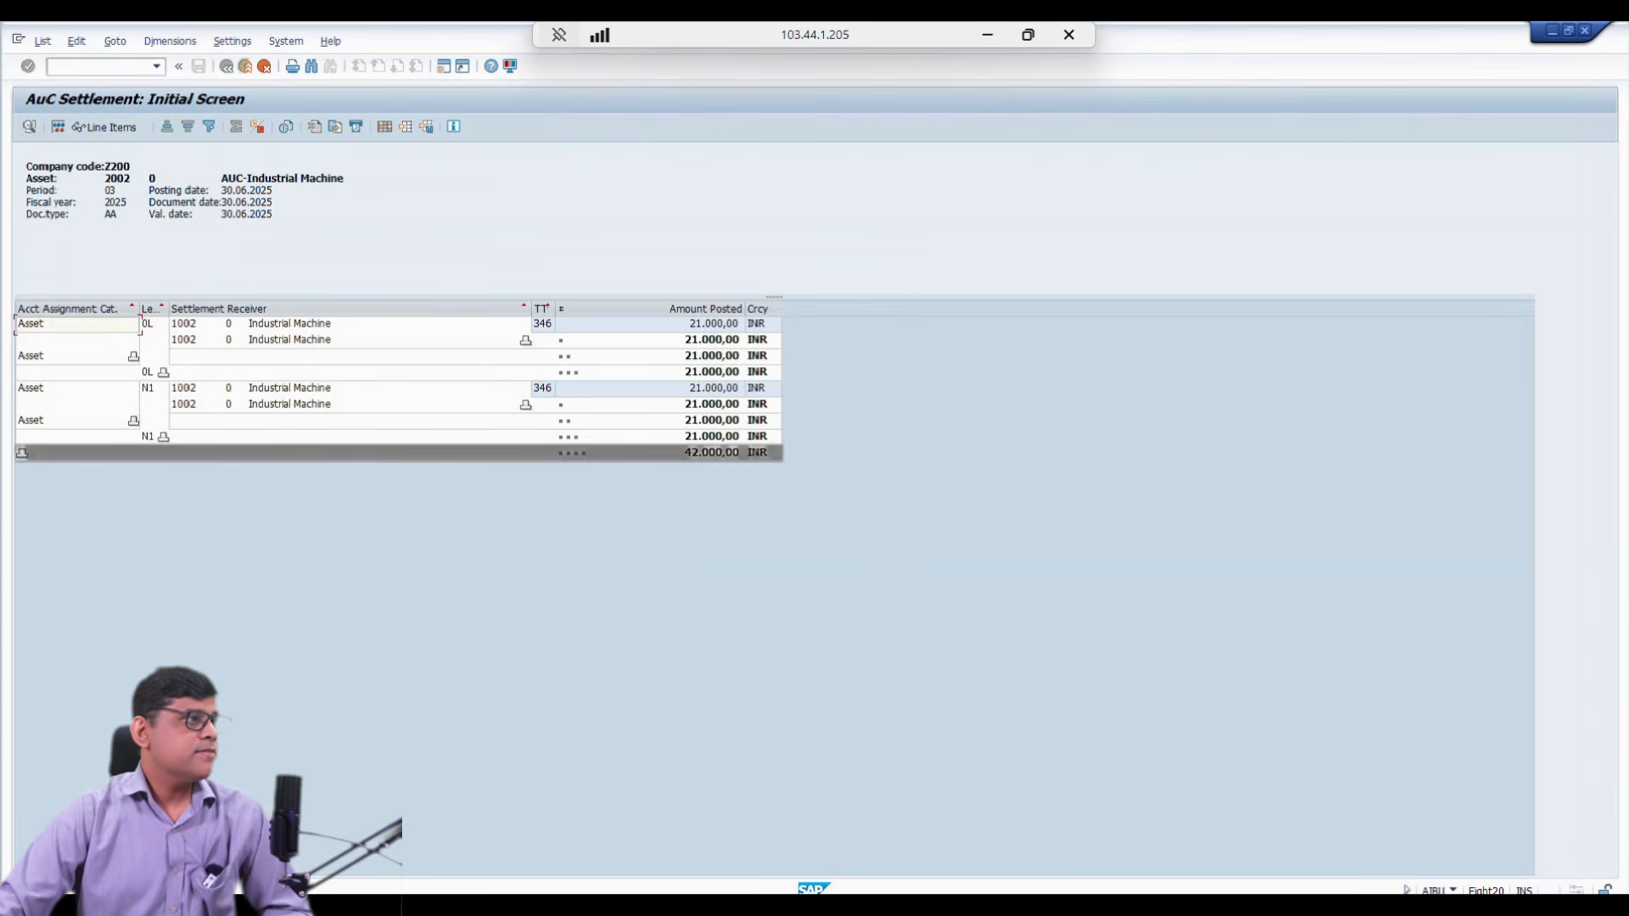
pyautogui.click(93, 66)
pyautogui.write('/nf-53')
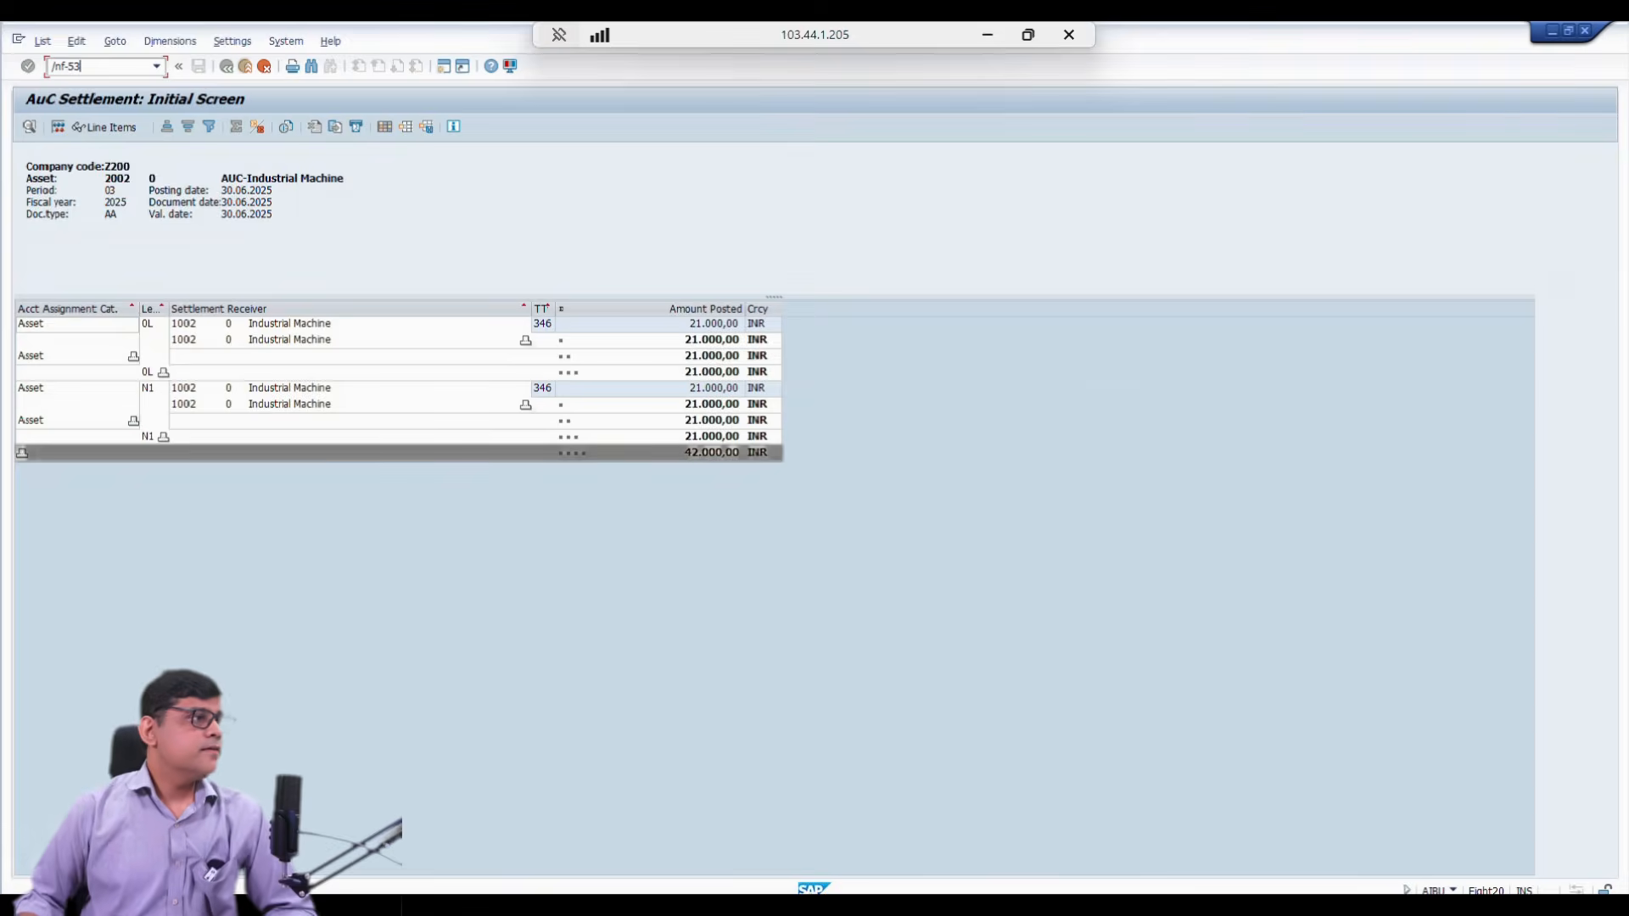
pyautogui.press('Return')
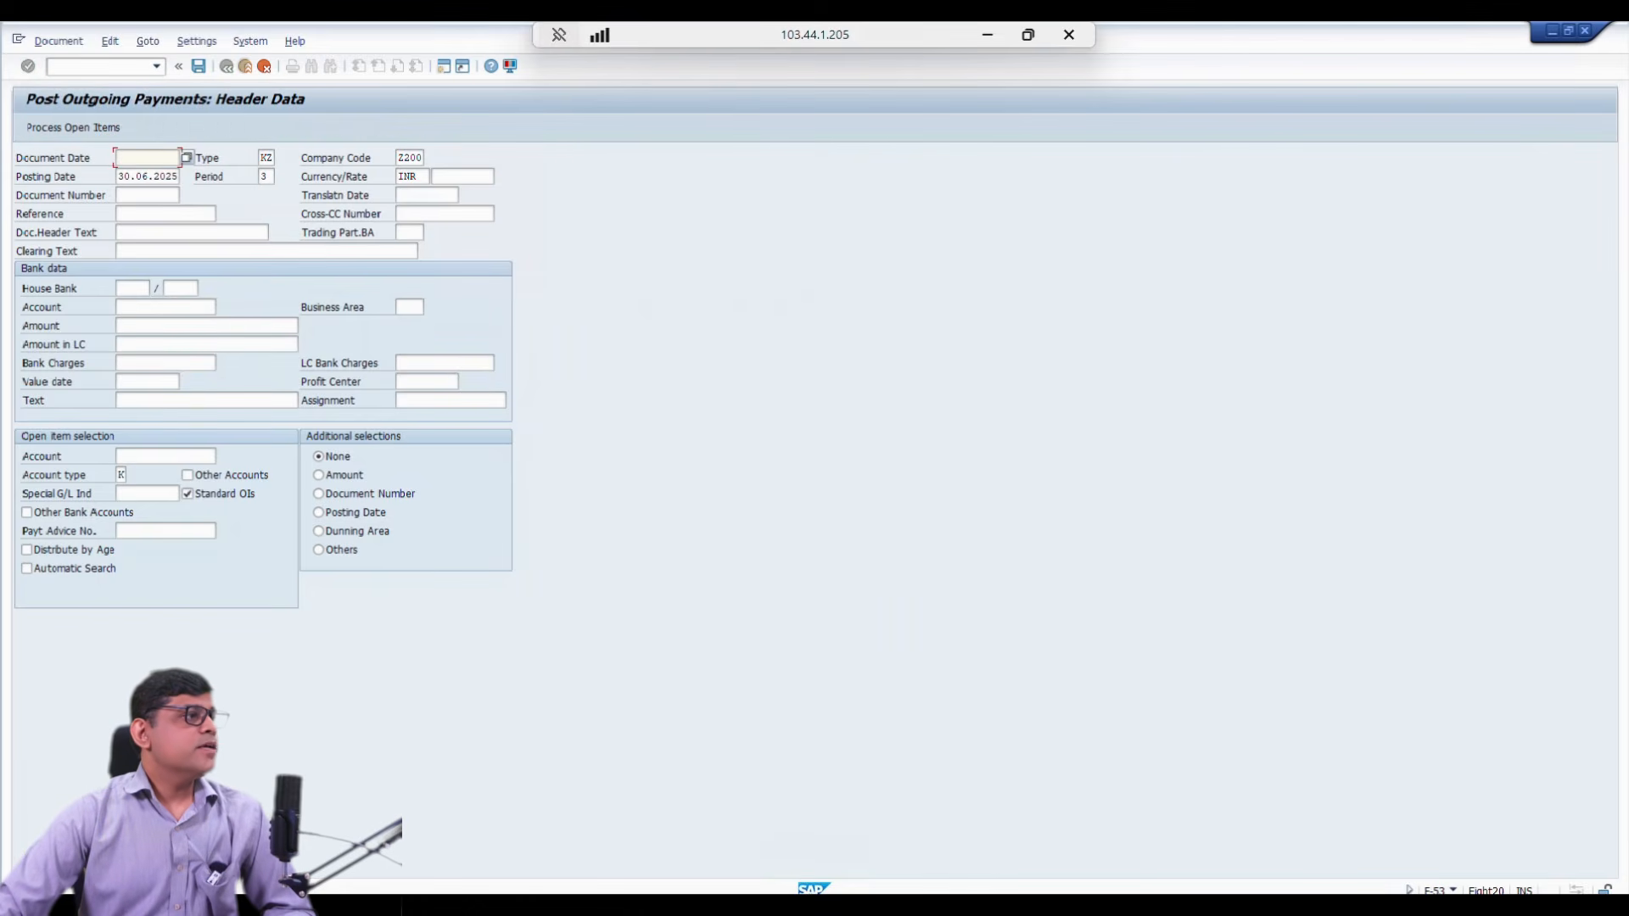
# Step: Set the payment's document date to 30.06.2025 and its clearing text to Final Payment
pyautogui.press('F4')
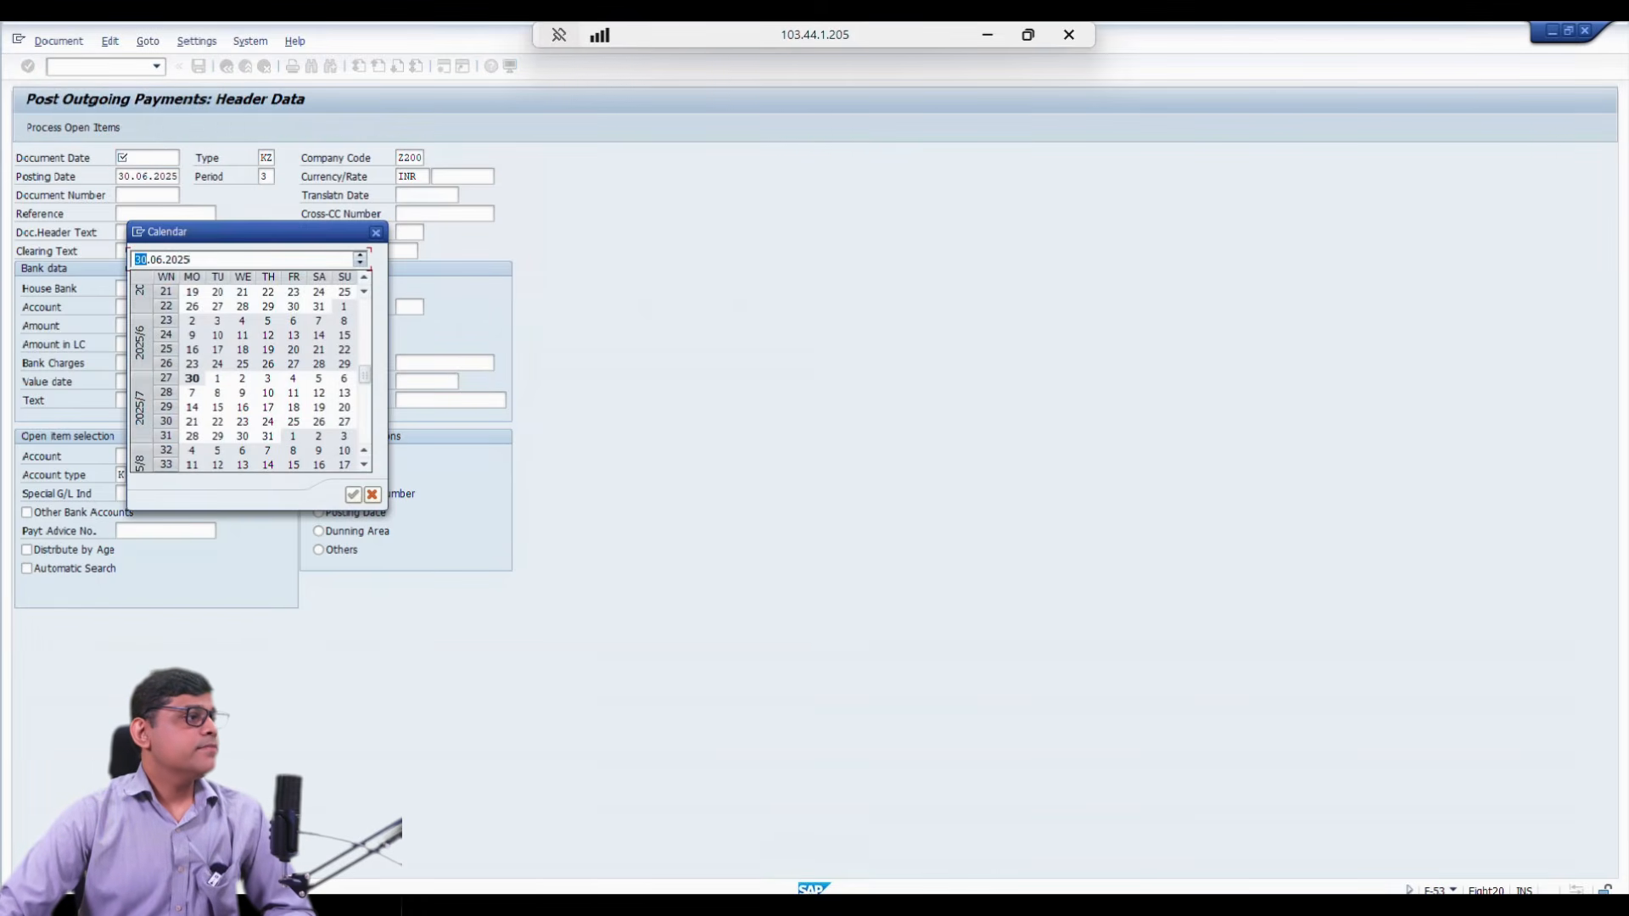
pyautogui.press('Return')
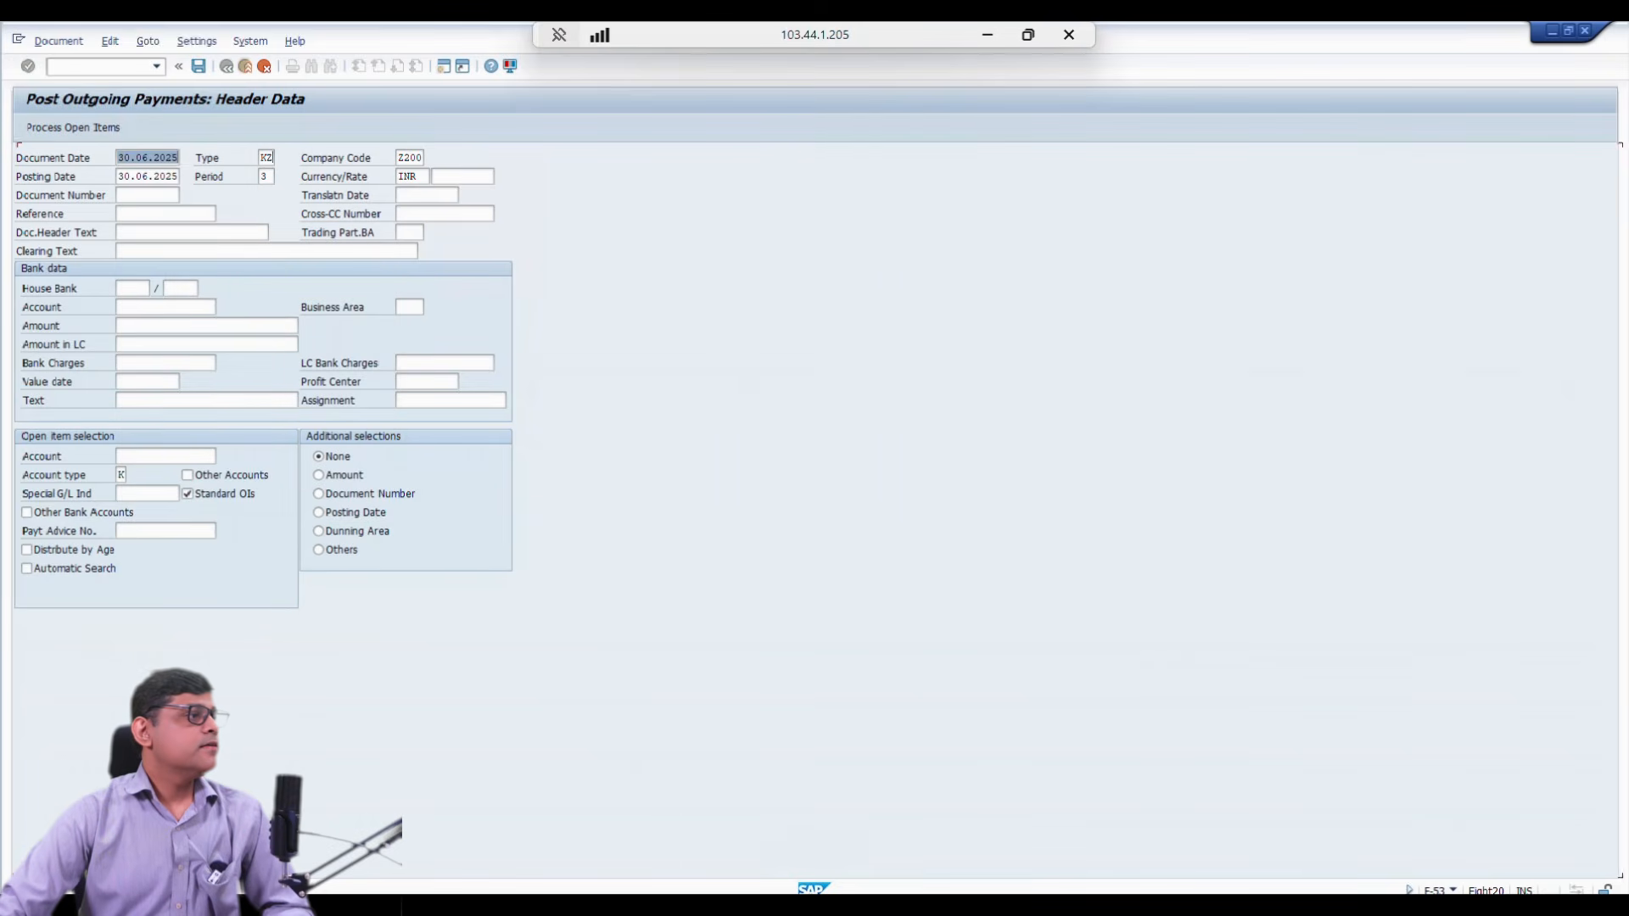
pyautogui.press('Tab')
pyautogui.press('Tab')
pyautogui.press('Tab')
pyautogui.press('Tab')
pyautogui.press('Tab')
pyautogui.press('Tab')
pyautogui.press('Tab')
pyautogui.press('Tab')
pyautogui.press('Tab')
pyautogui.press('Tab')
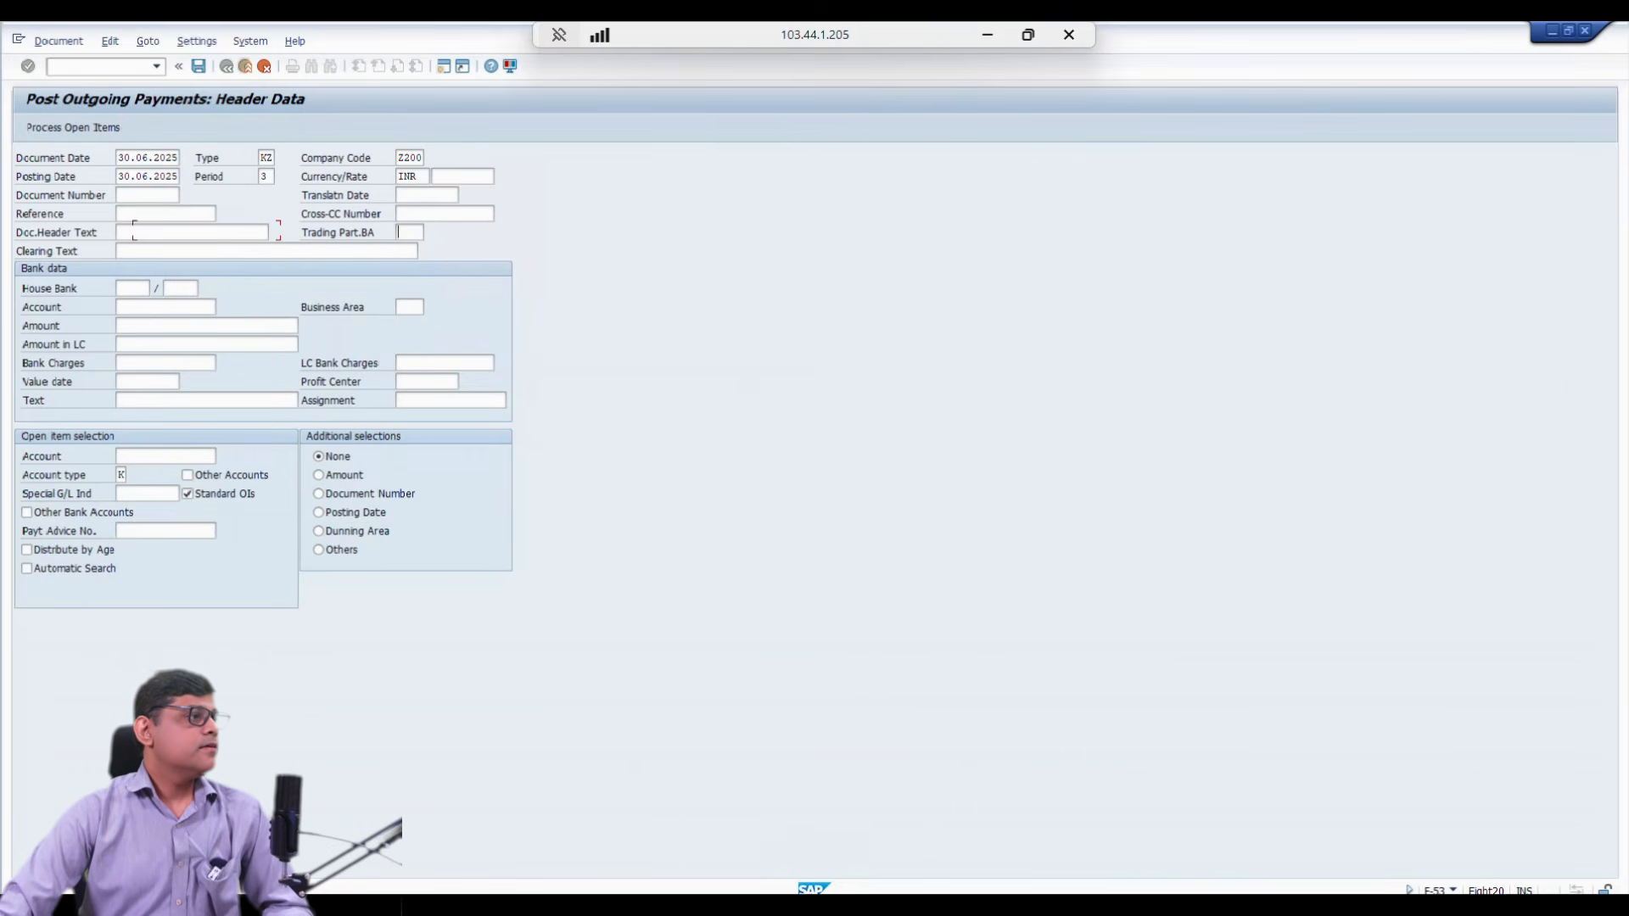
pyautogui.write('Fin')
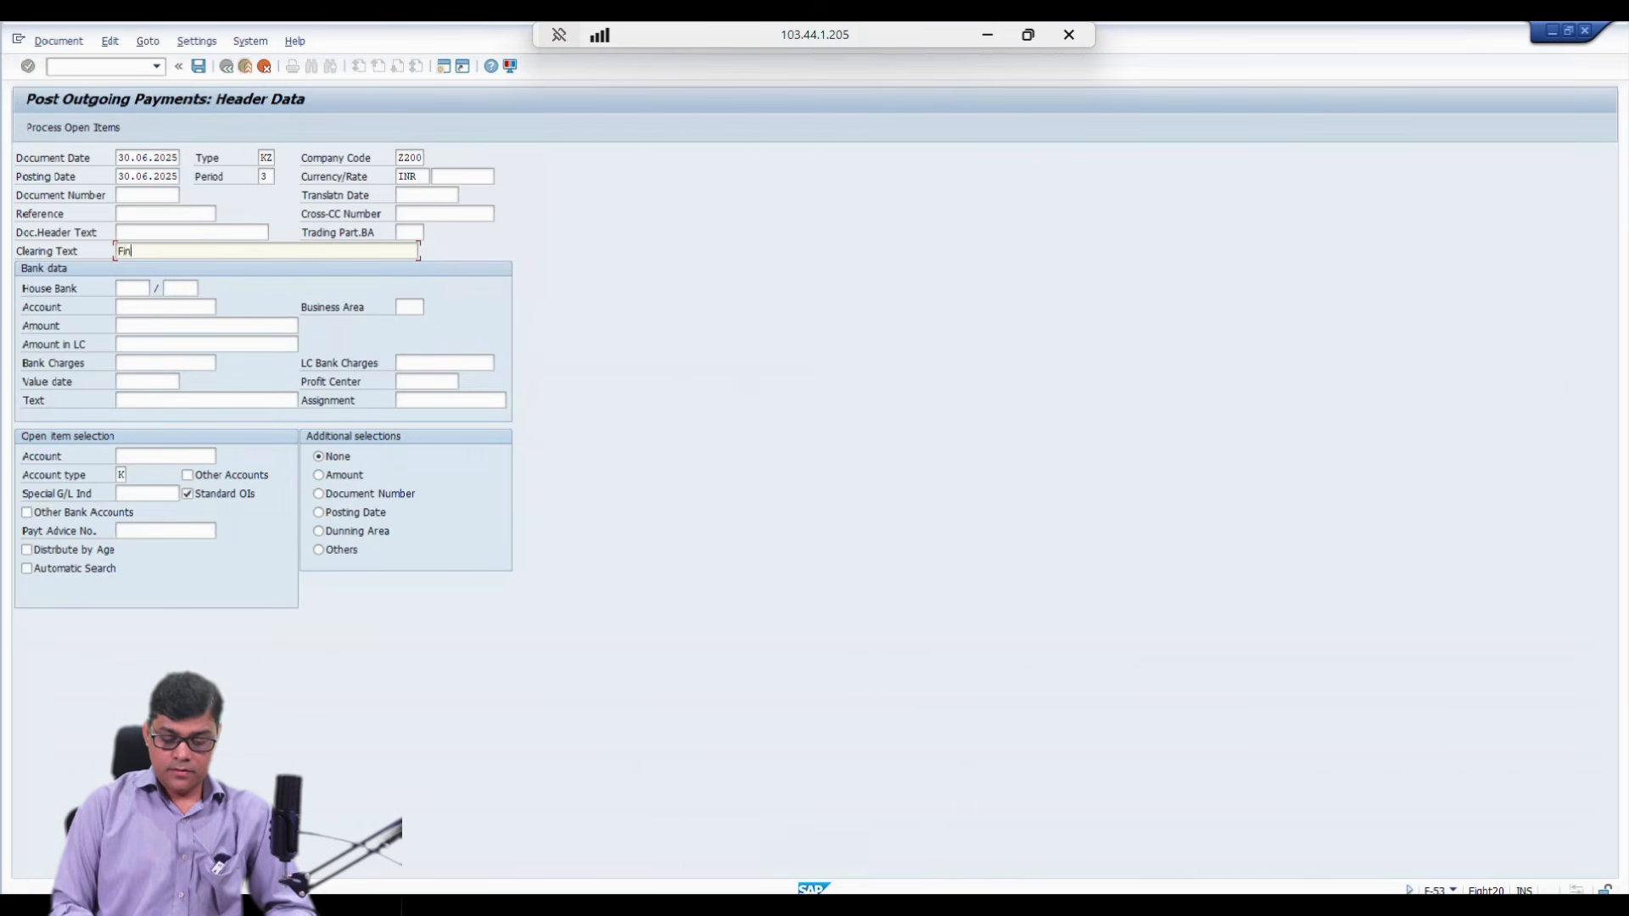
pyautogui.write('al Payment')
pyautogui.press('Tab')
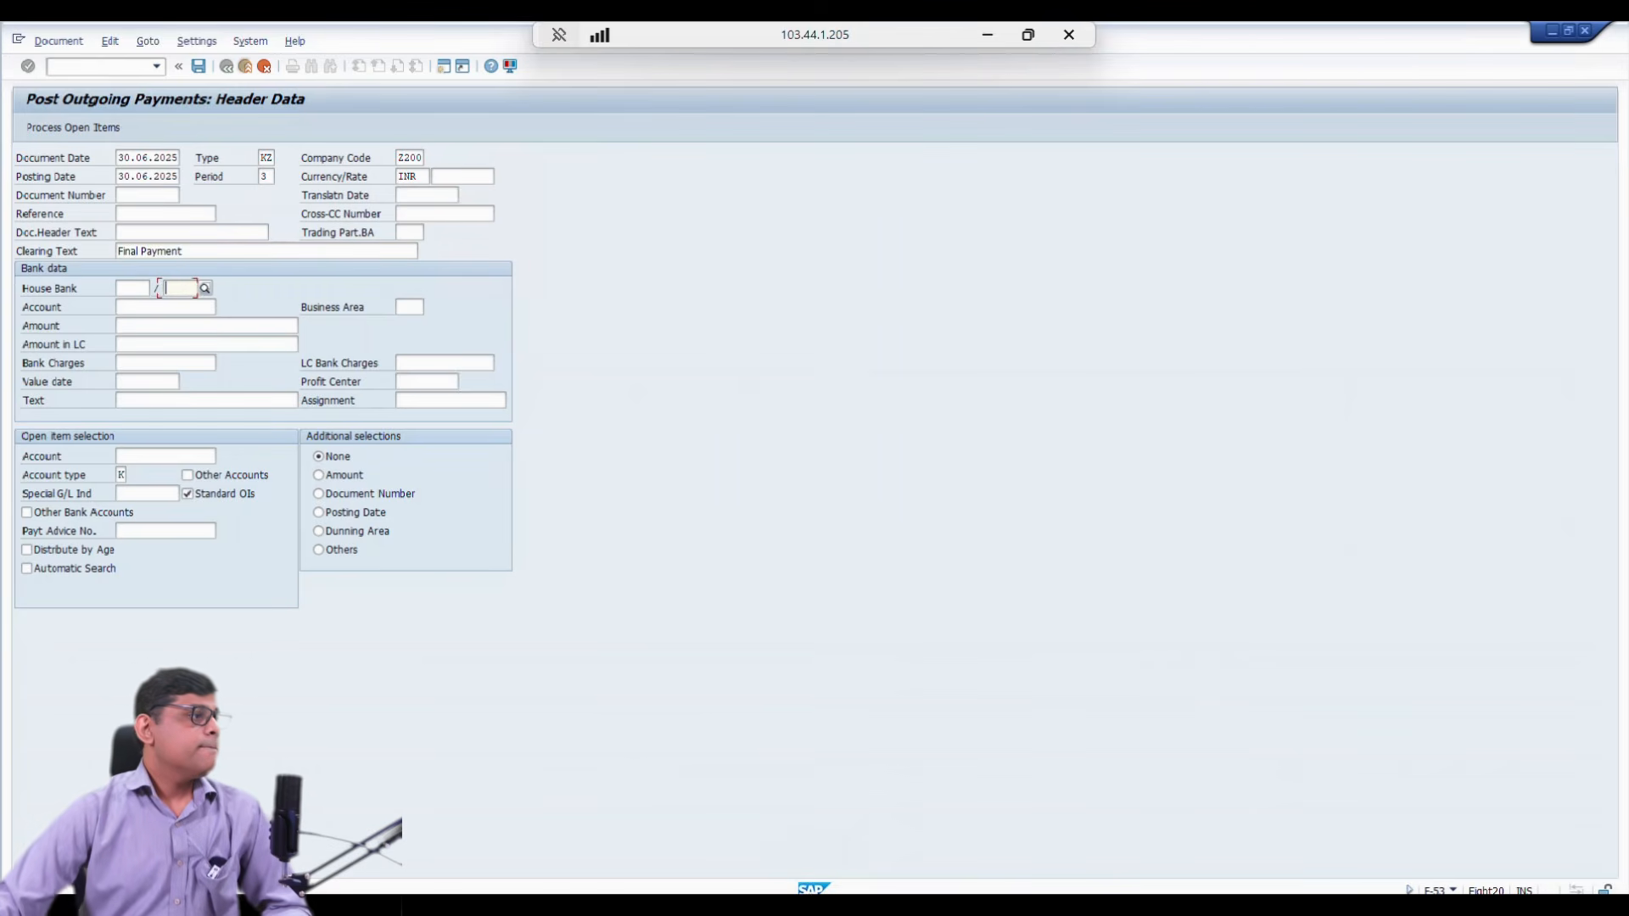
# Step: Choose house bank SB200 with account ID SB001 in the payment's bank data
pyautogui.press('Tab')
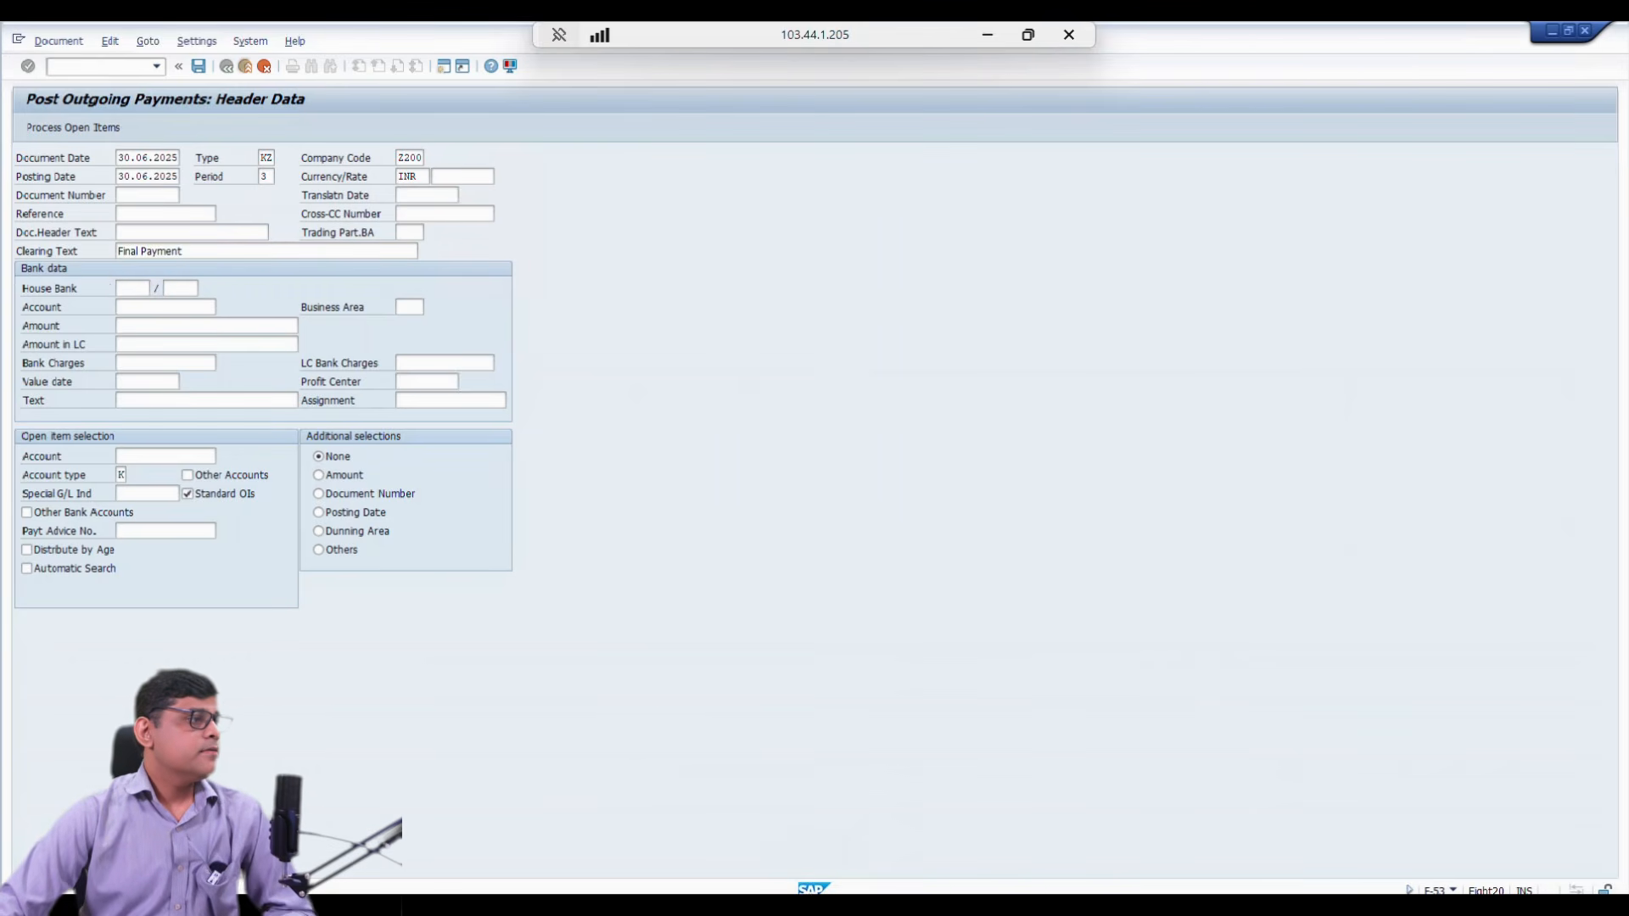
pyautogui.press('F4')
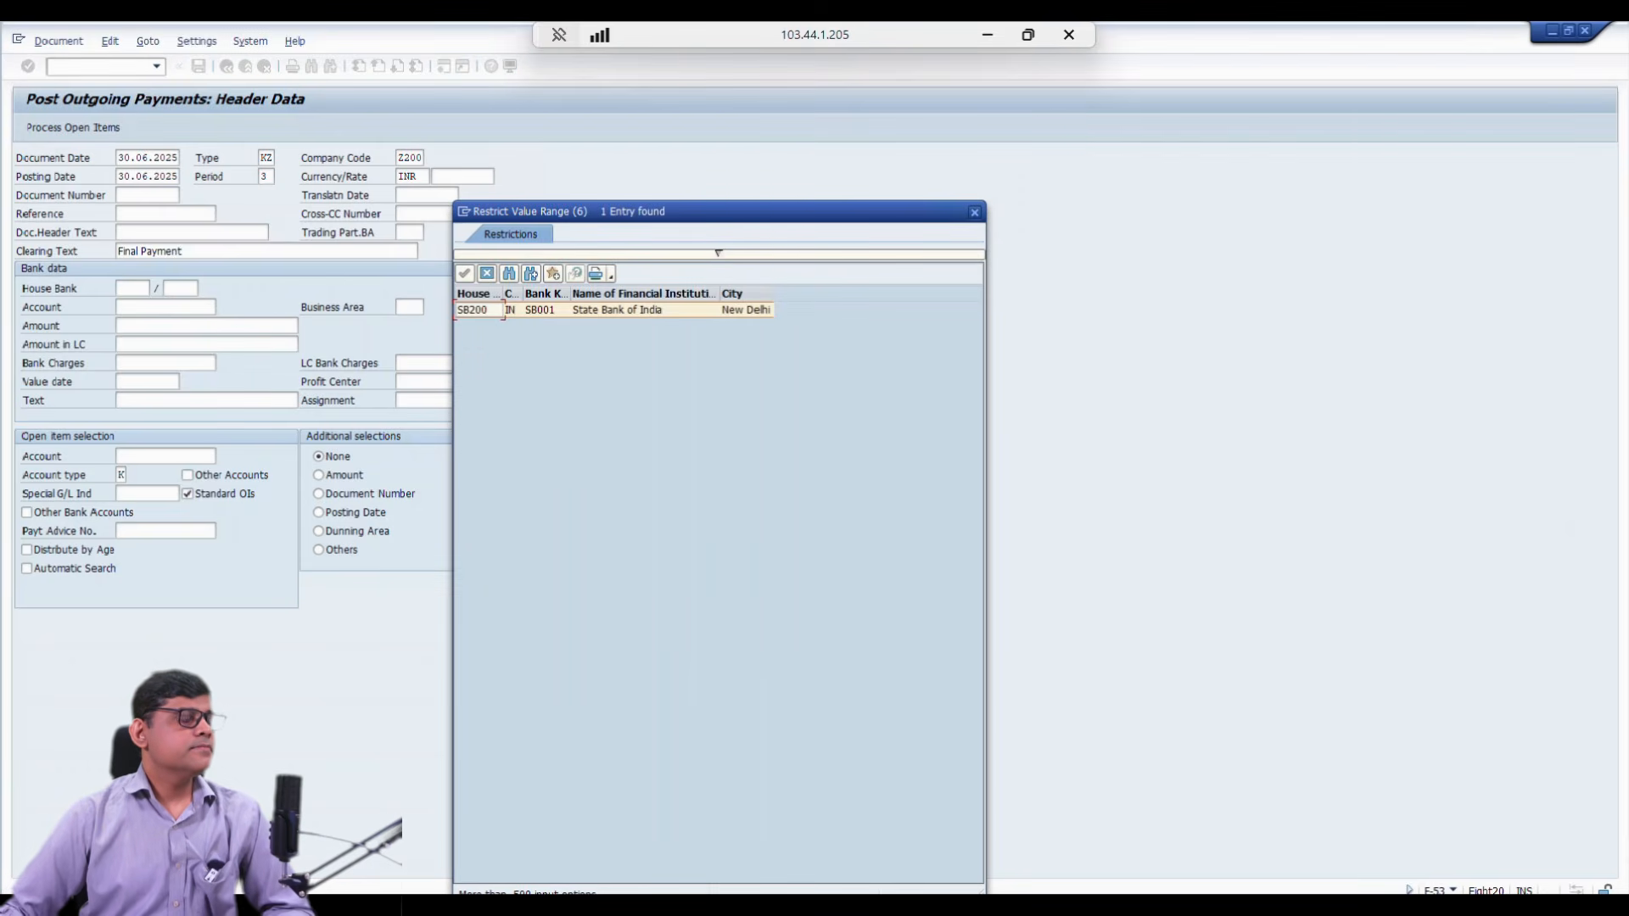
pyautogui.press('Return')
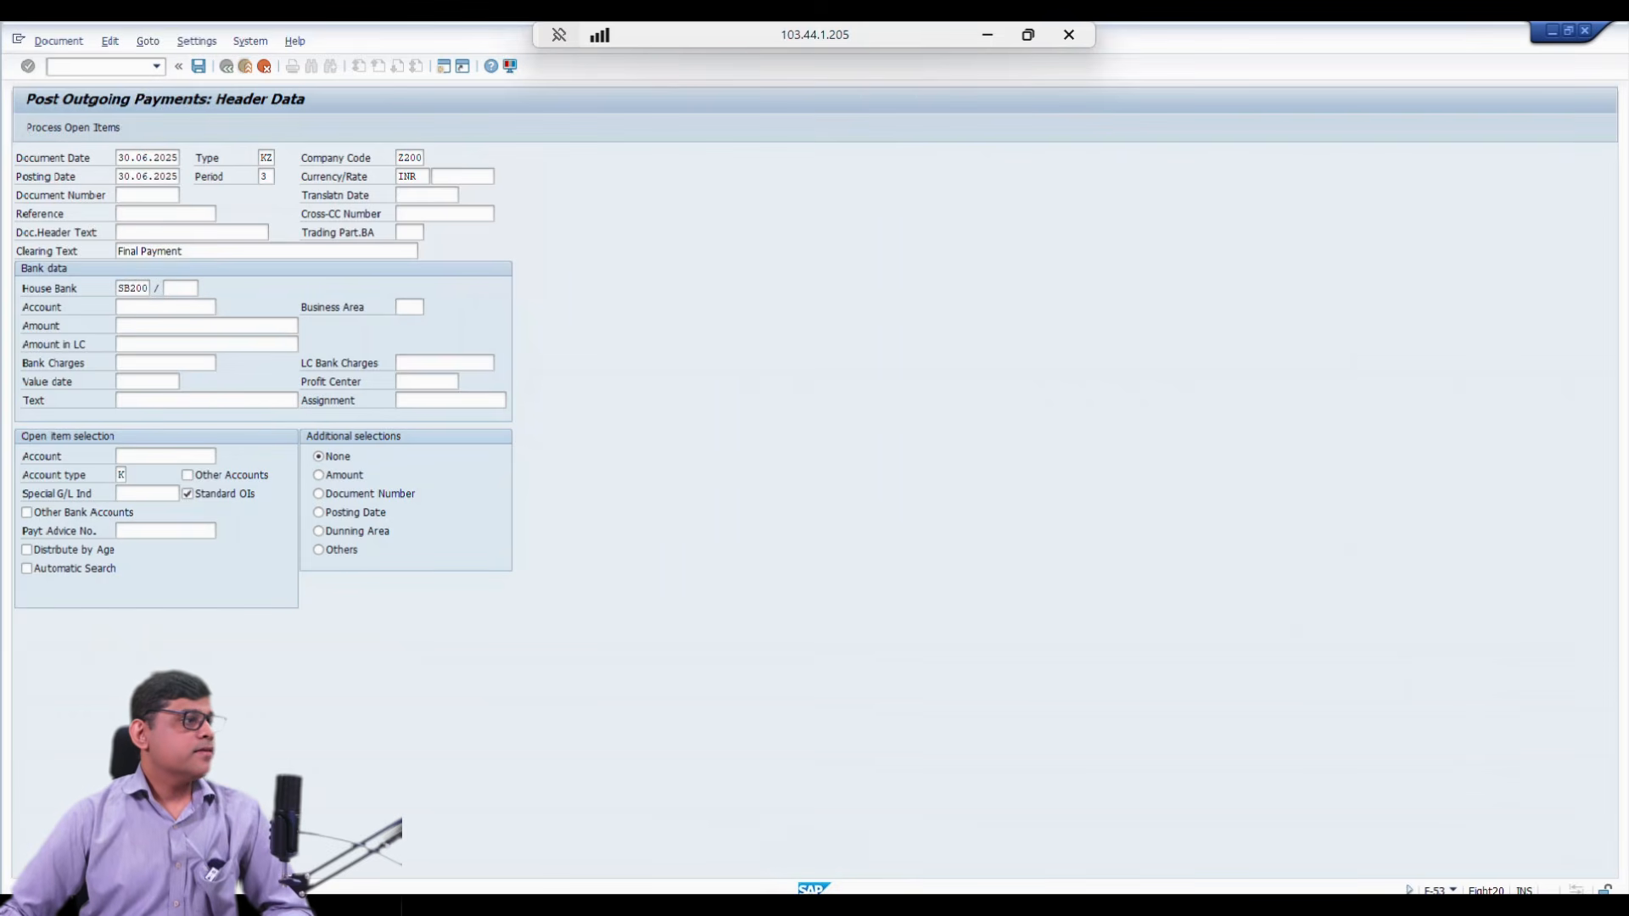
pyautogui.press('F4')
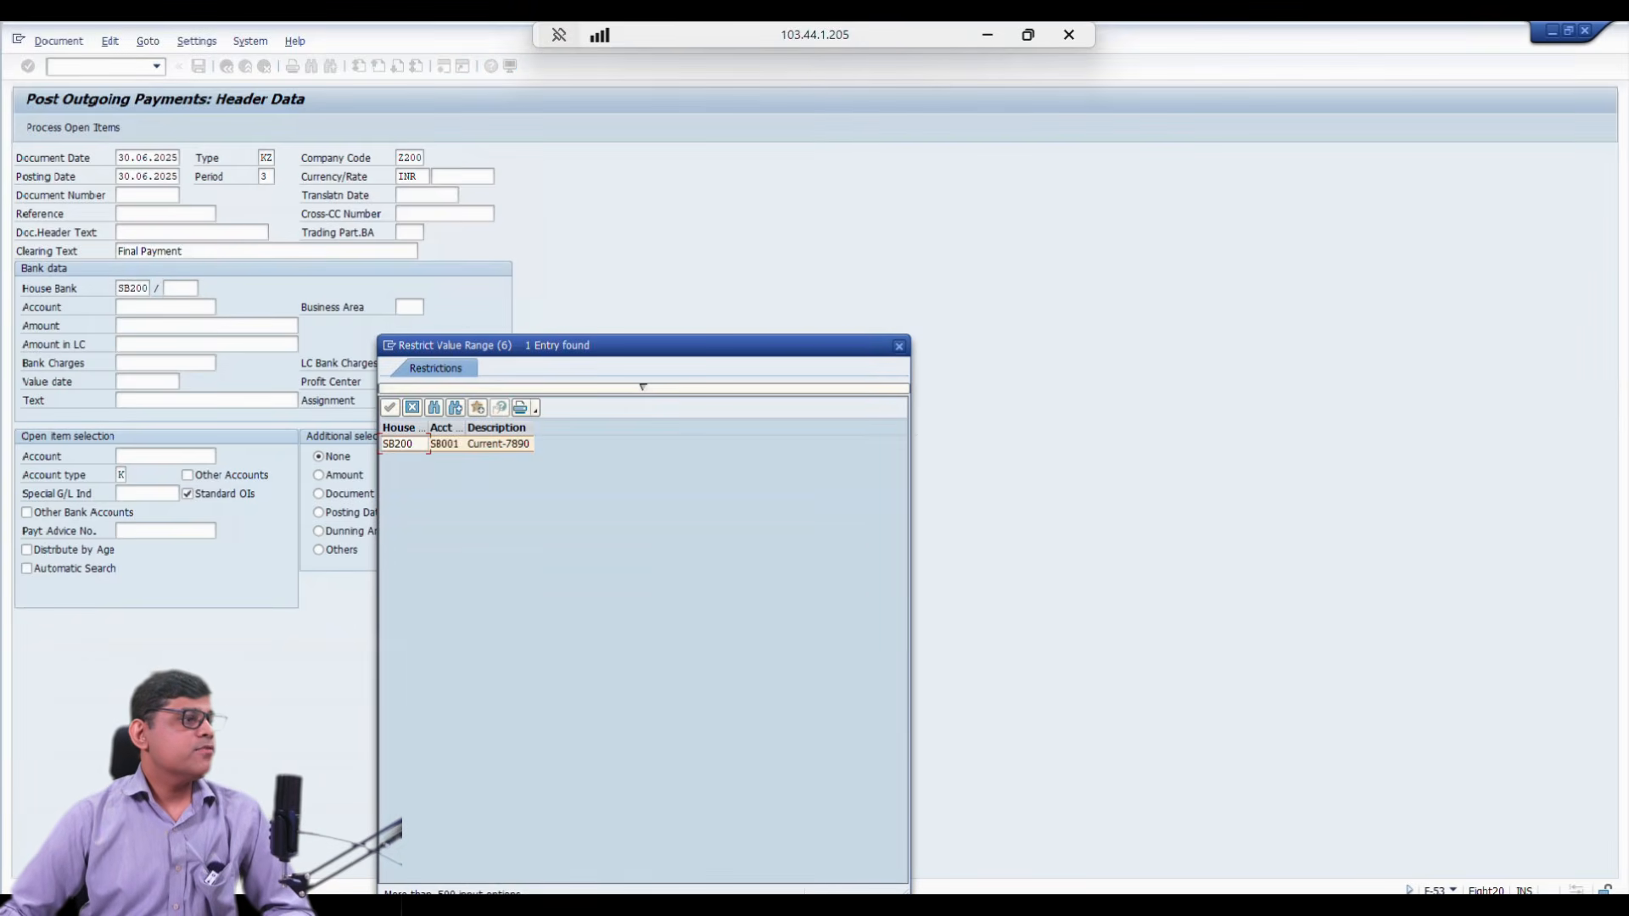
pyautogui.press('Return')
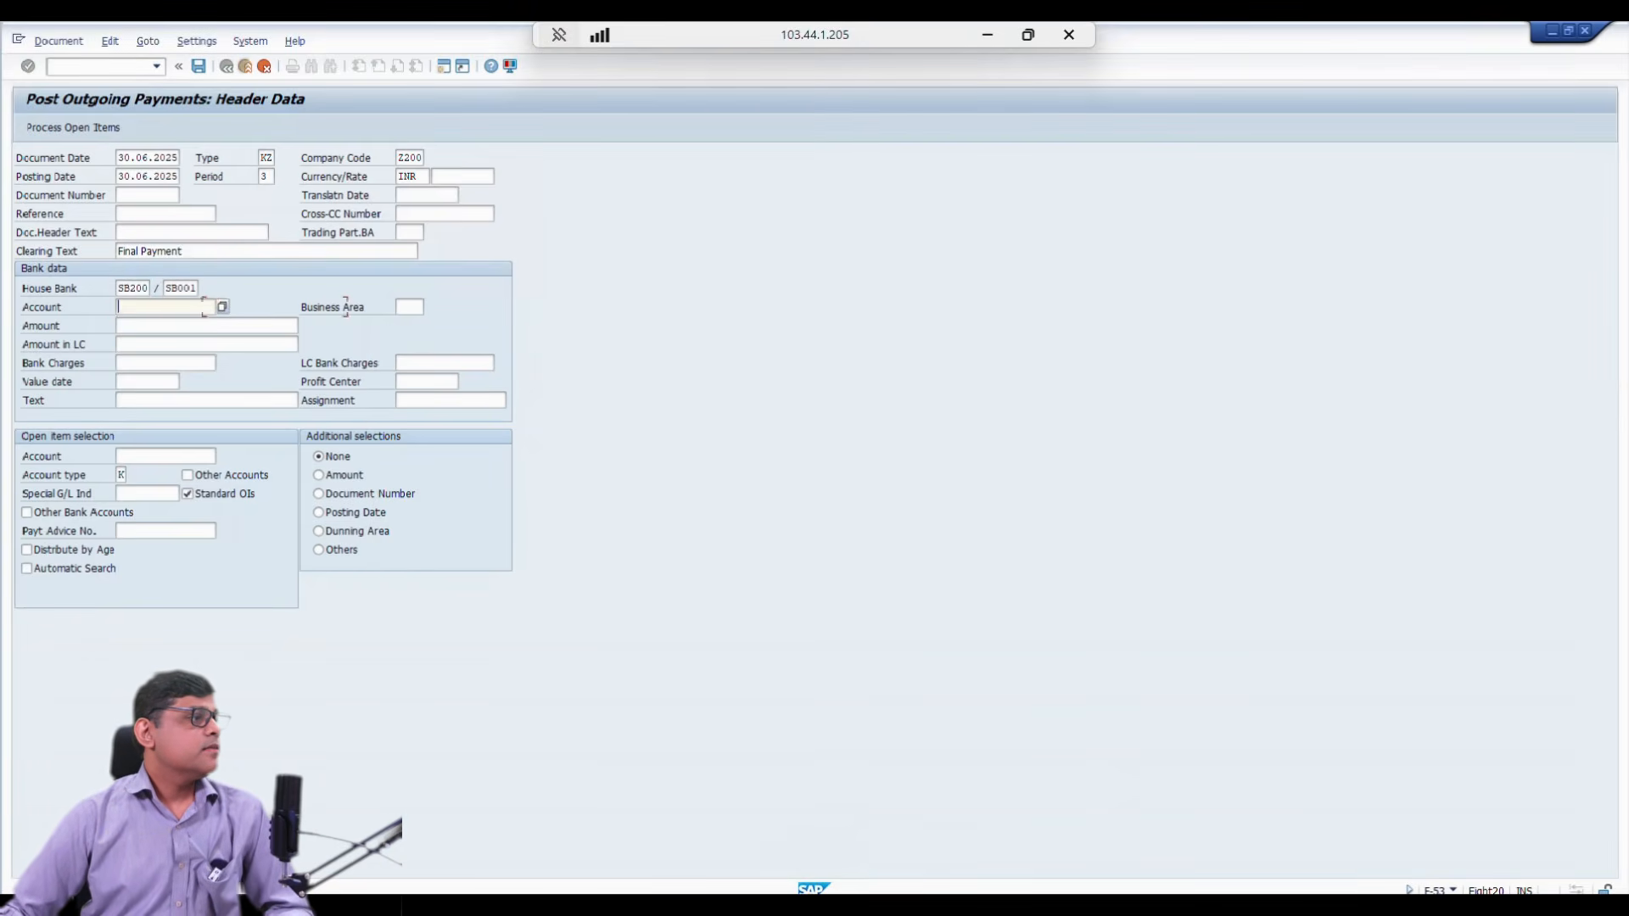
# Step: Enter bank G/L account 1003, amount 1 and value date 30.06.2025 in the payment's bank data
pyautogui.write('1003')
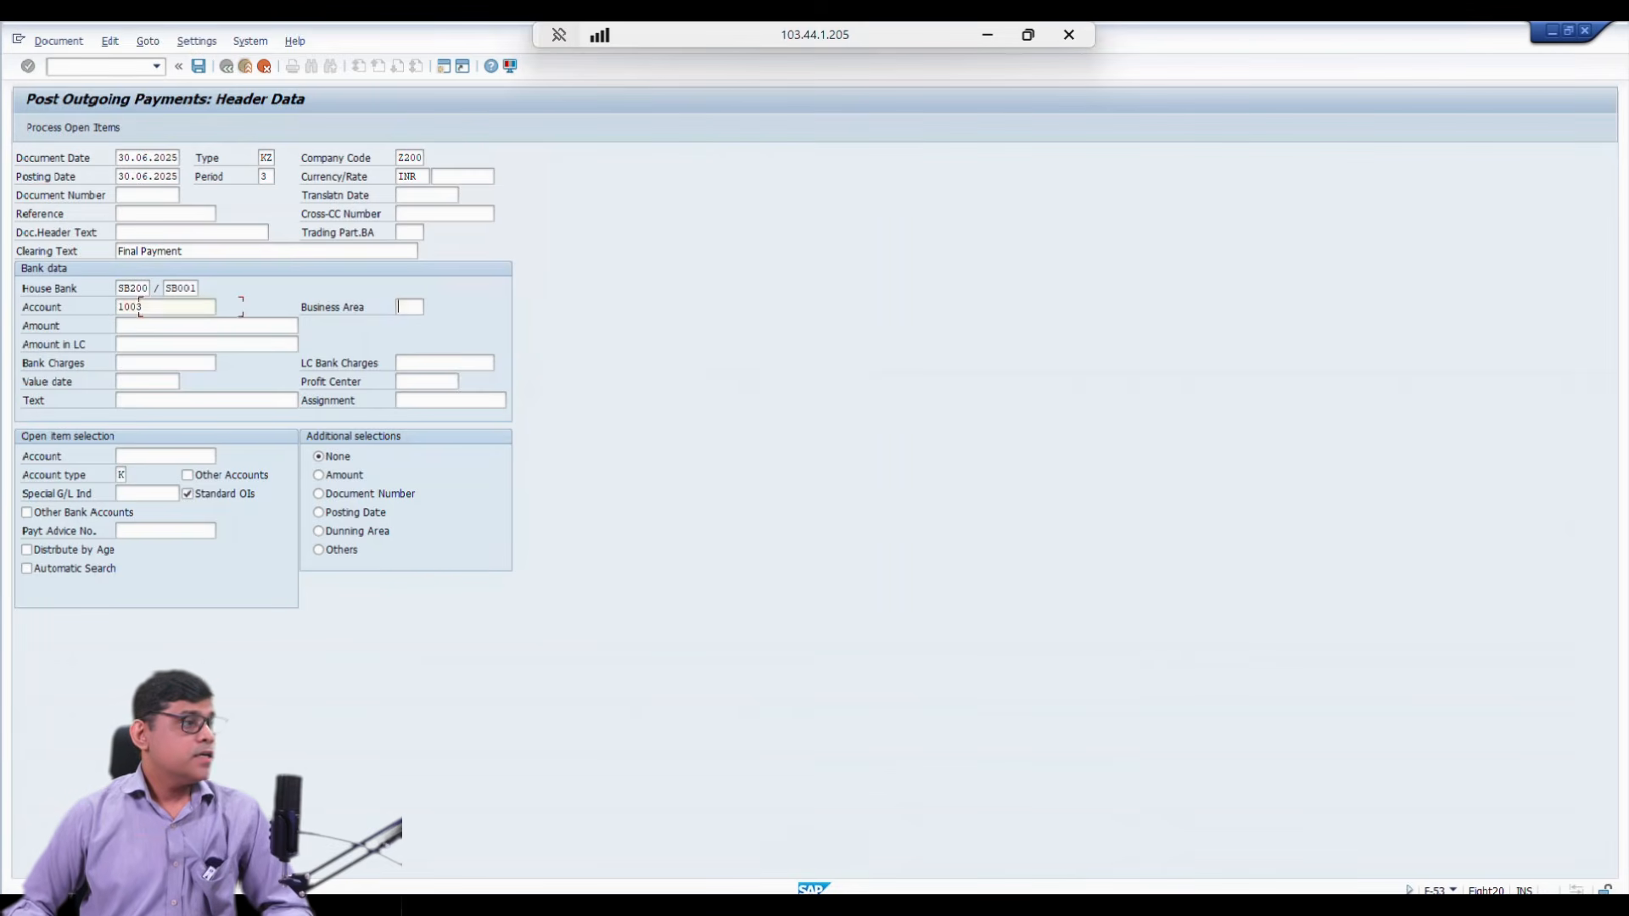
pyautogui.write('1')
pyautogui.press('Tab')
pyautogui.press('Tab')
pyautogui.press('Tab')
pyautogui.press('Tab')
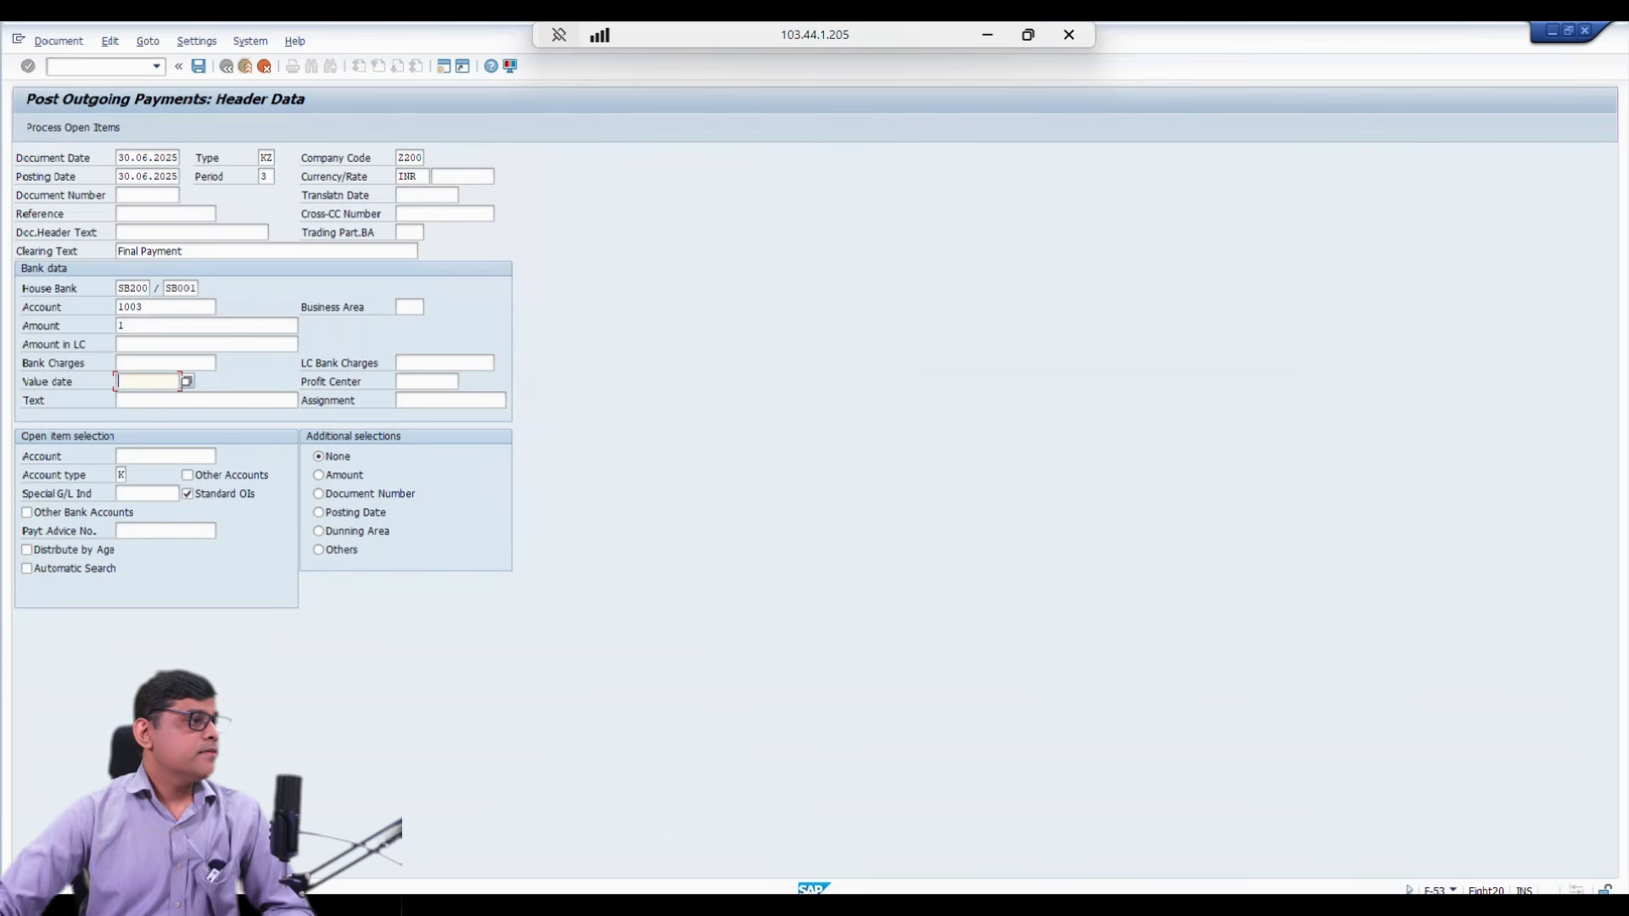
pyautogui.click(186, 381)
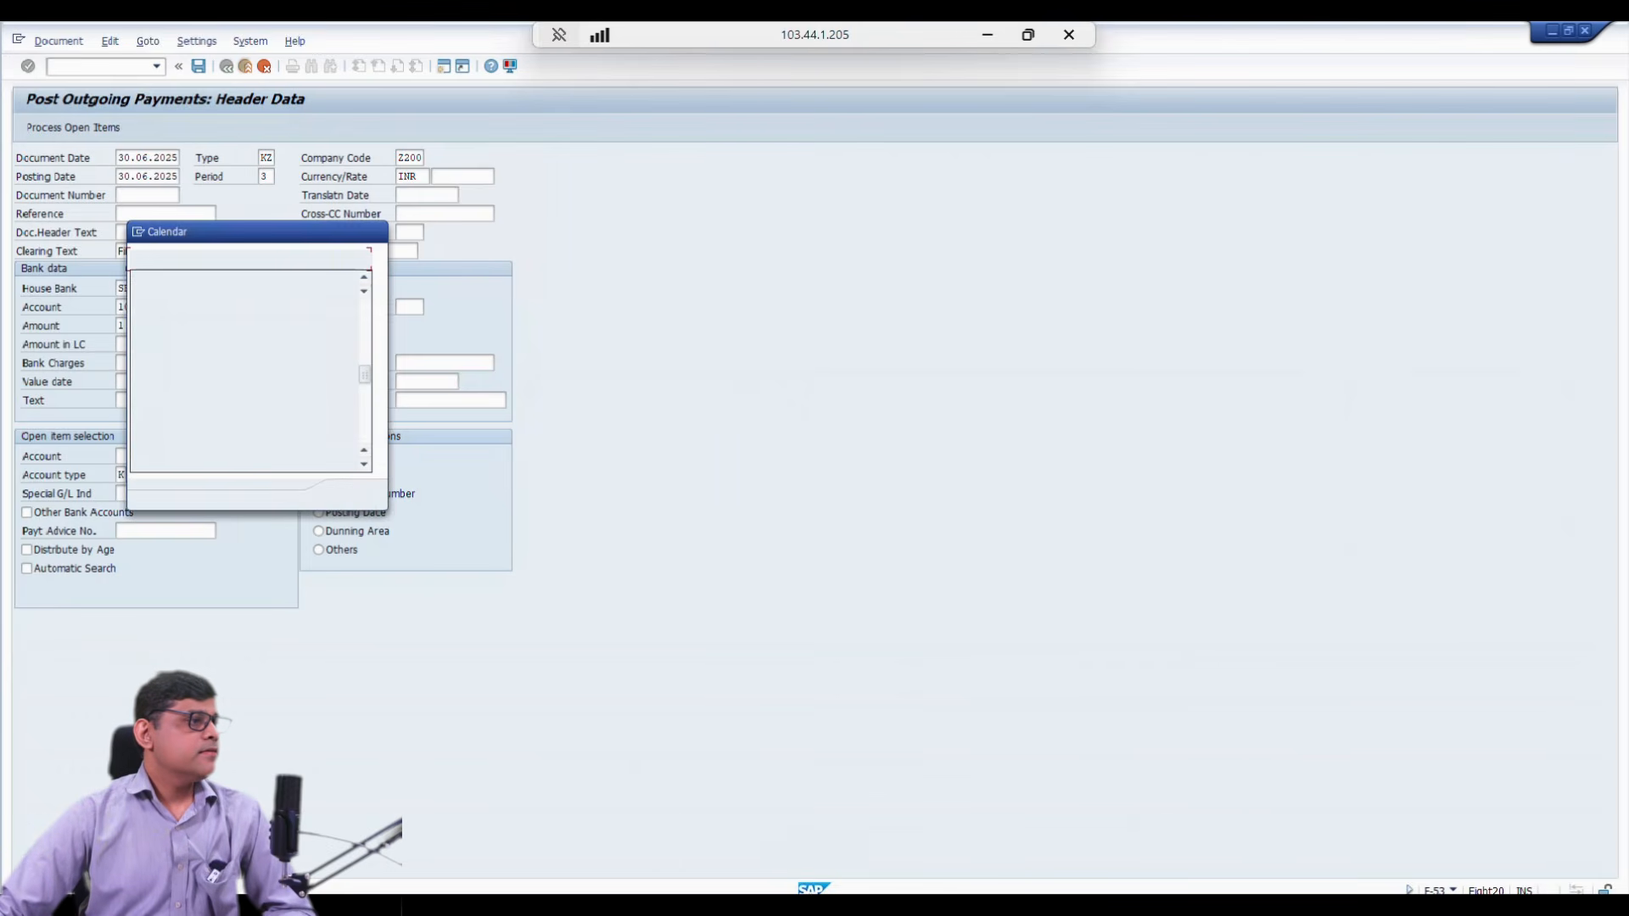
pyautogui.press('Return')
# Step: Choose Vendor #1 from the supplier search for company code Z200 as the account for open item selection
pyautogui.press('Tab')
pyautogui.press('Tab')
pyautogui.press('Tab')
pyautogui.press('Tab')
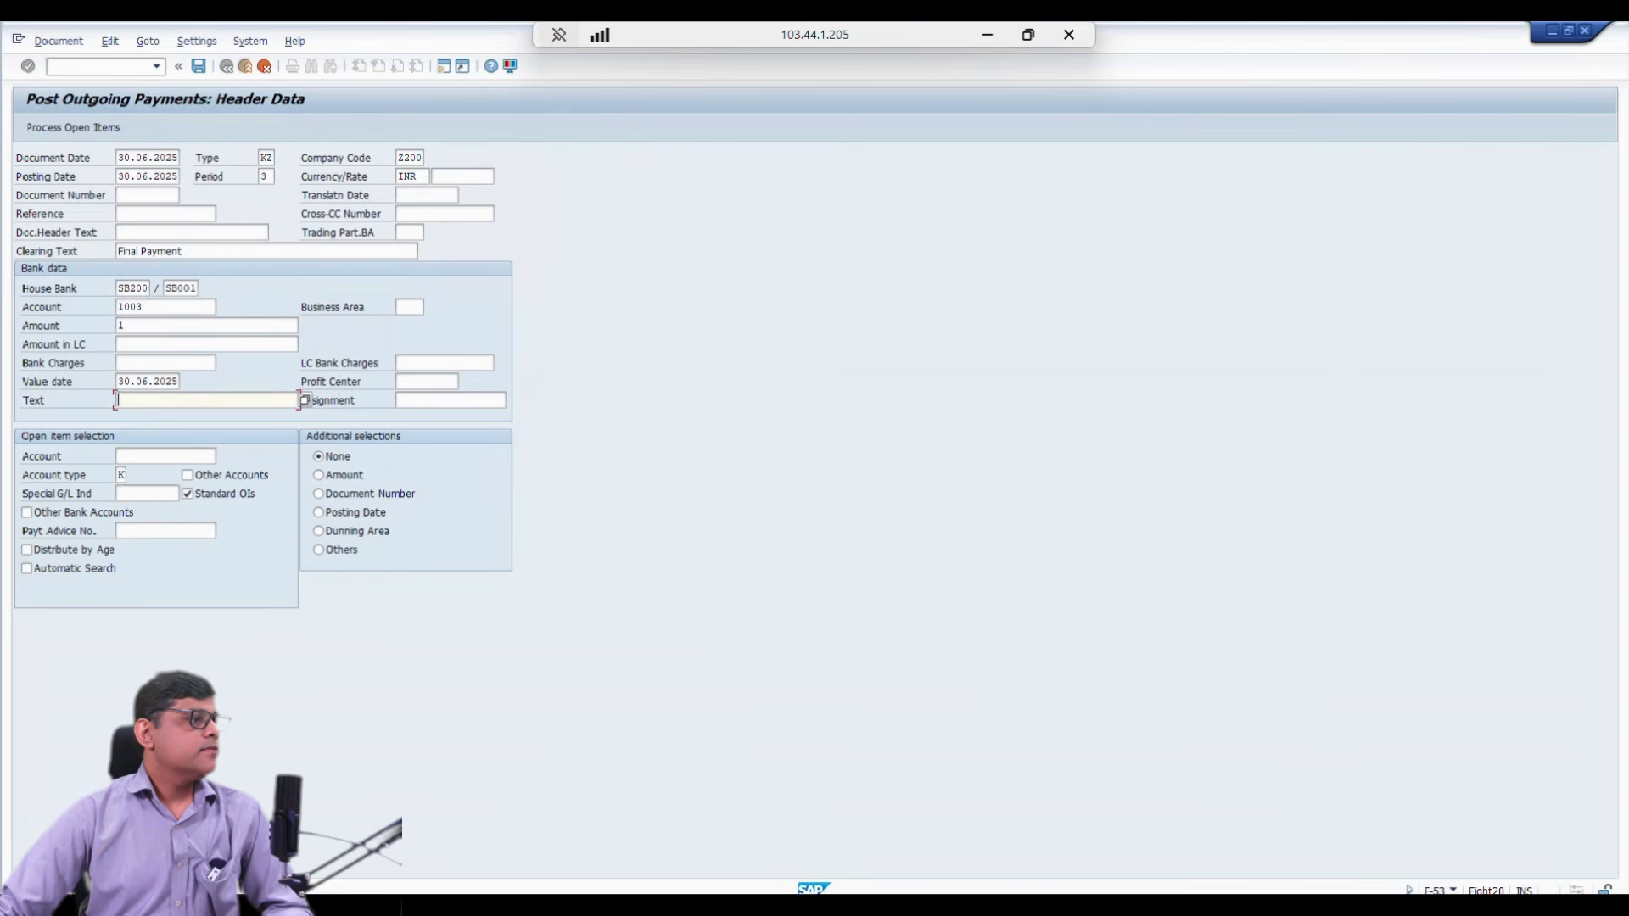
pyautogui.press('F4')
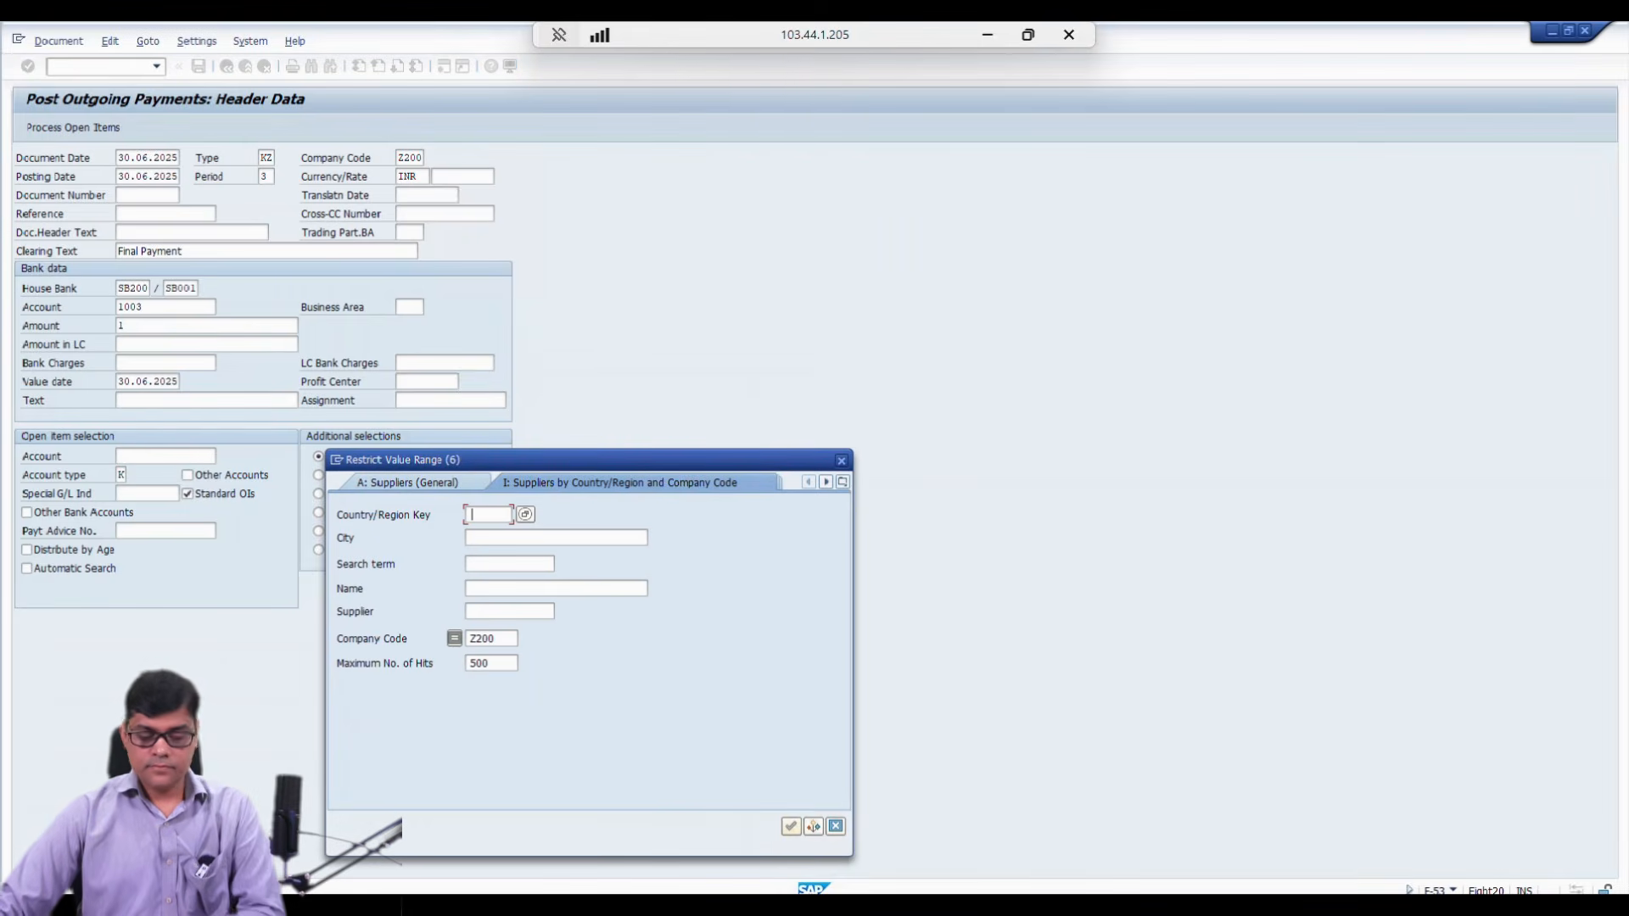
pyautogui.press('Return')
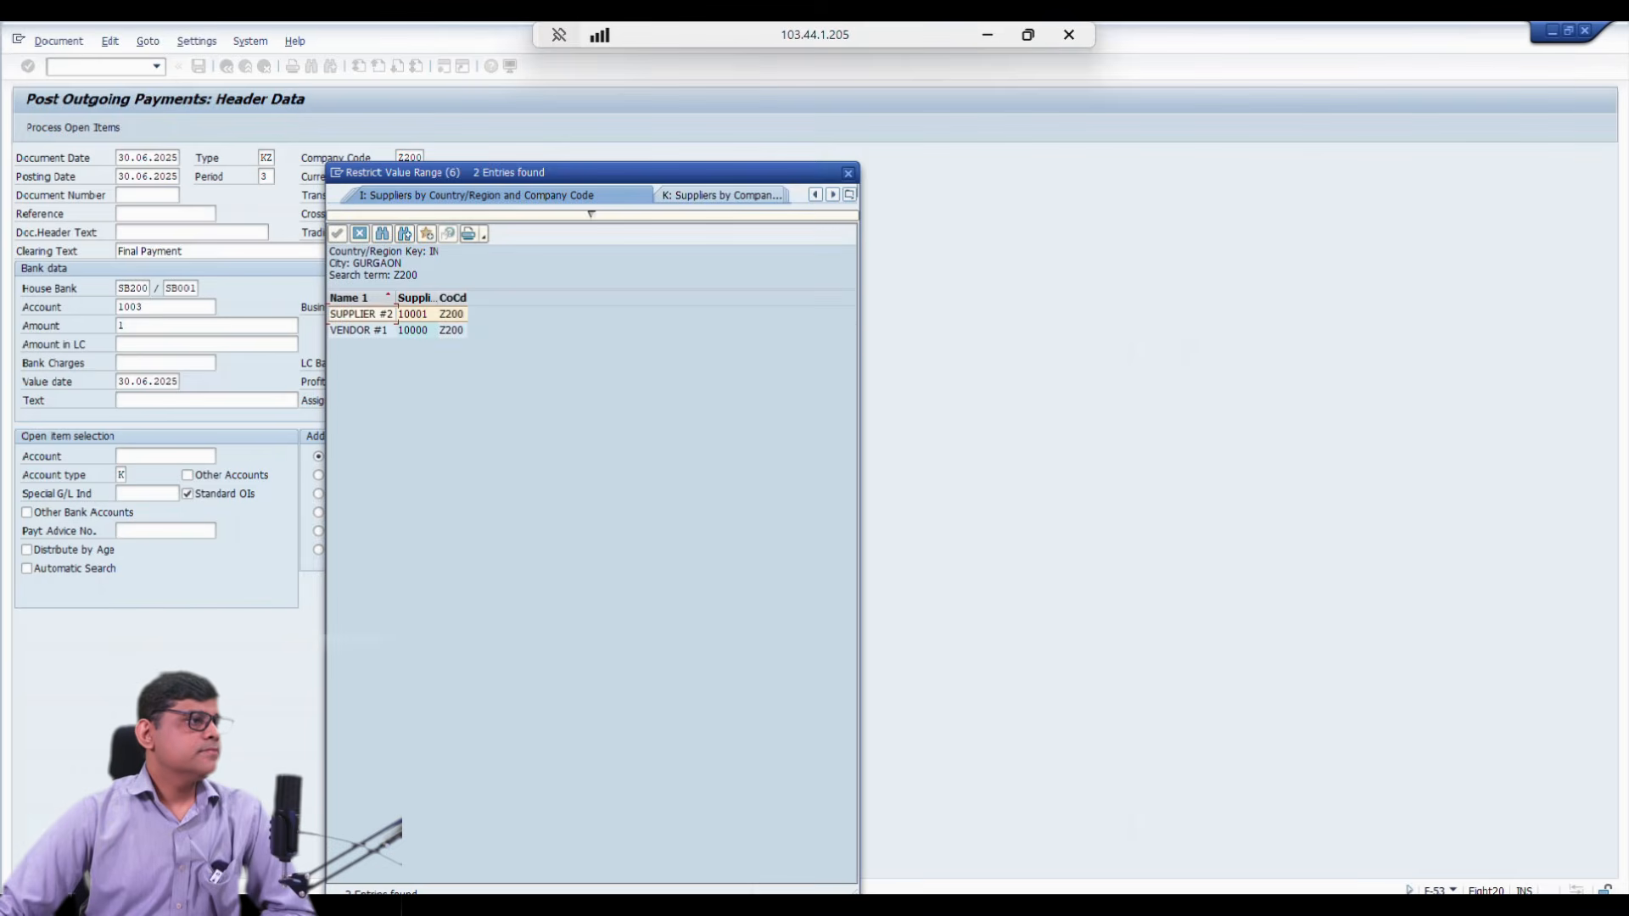
pyautogui.press('Down')
pyautogui.press('Return')
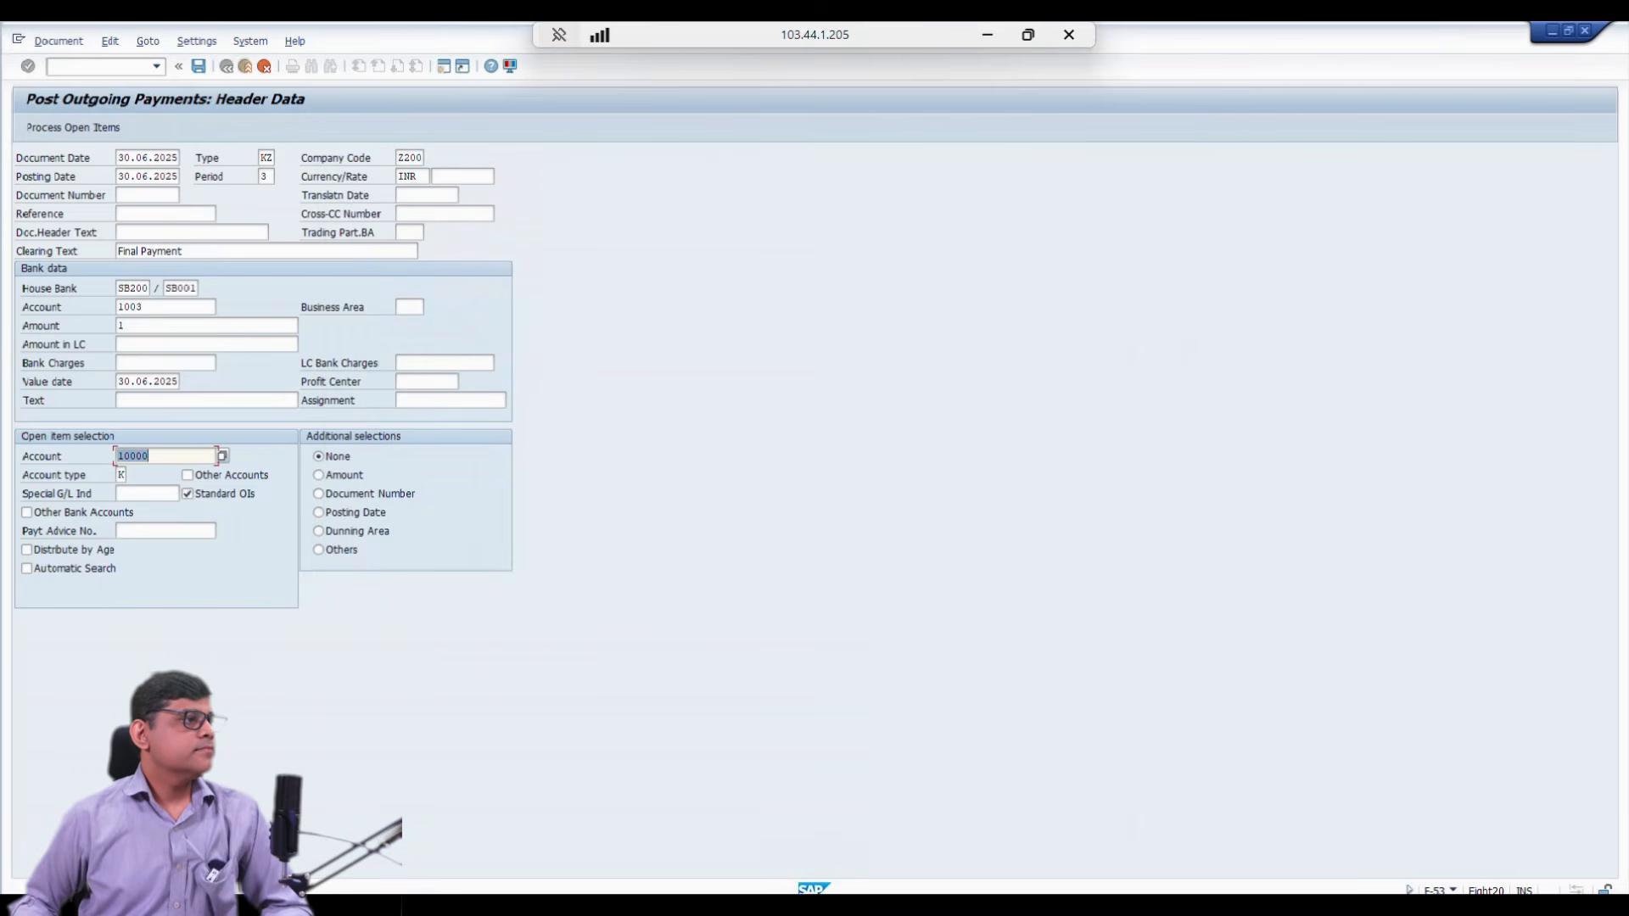
# Step: Process the vendor's open items and deactivate the RE item 51005 dated 21.06.2025 so it is excluded from the payment
pyautogui.press('Return')
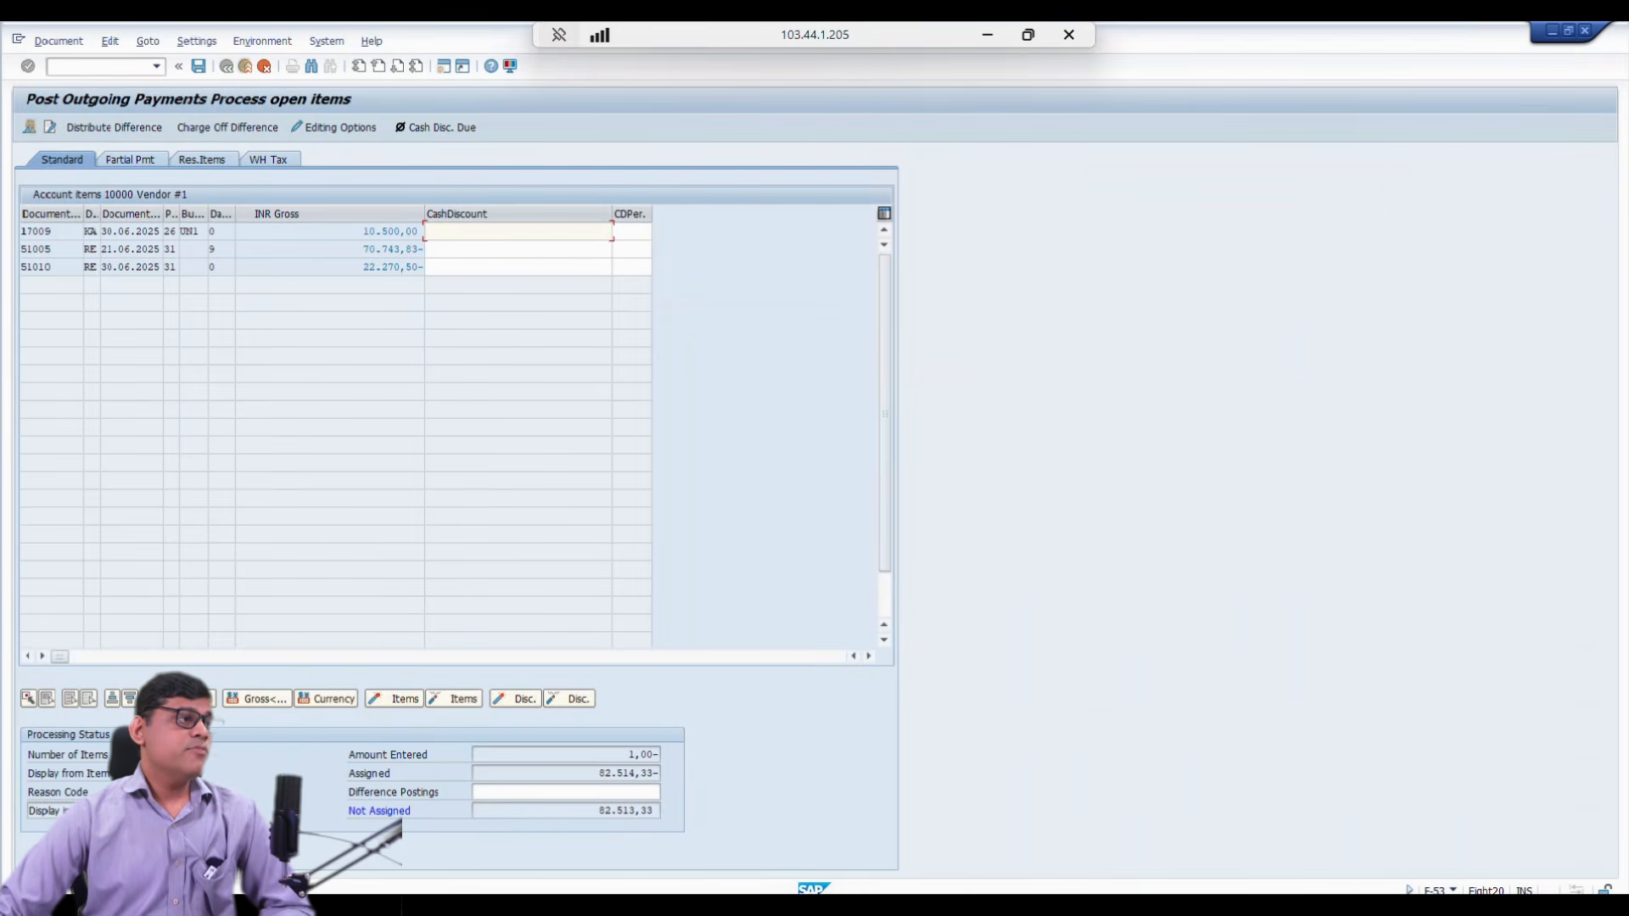
pyautogui.doubleClick(392, 249)
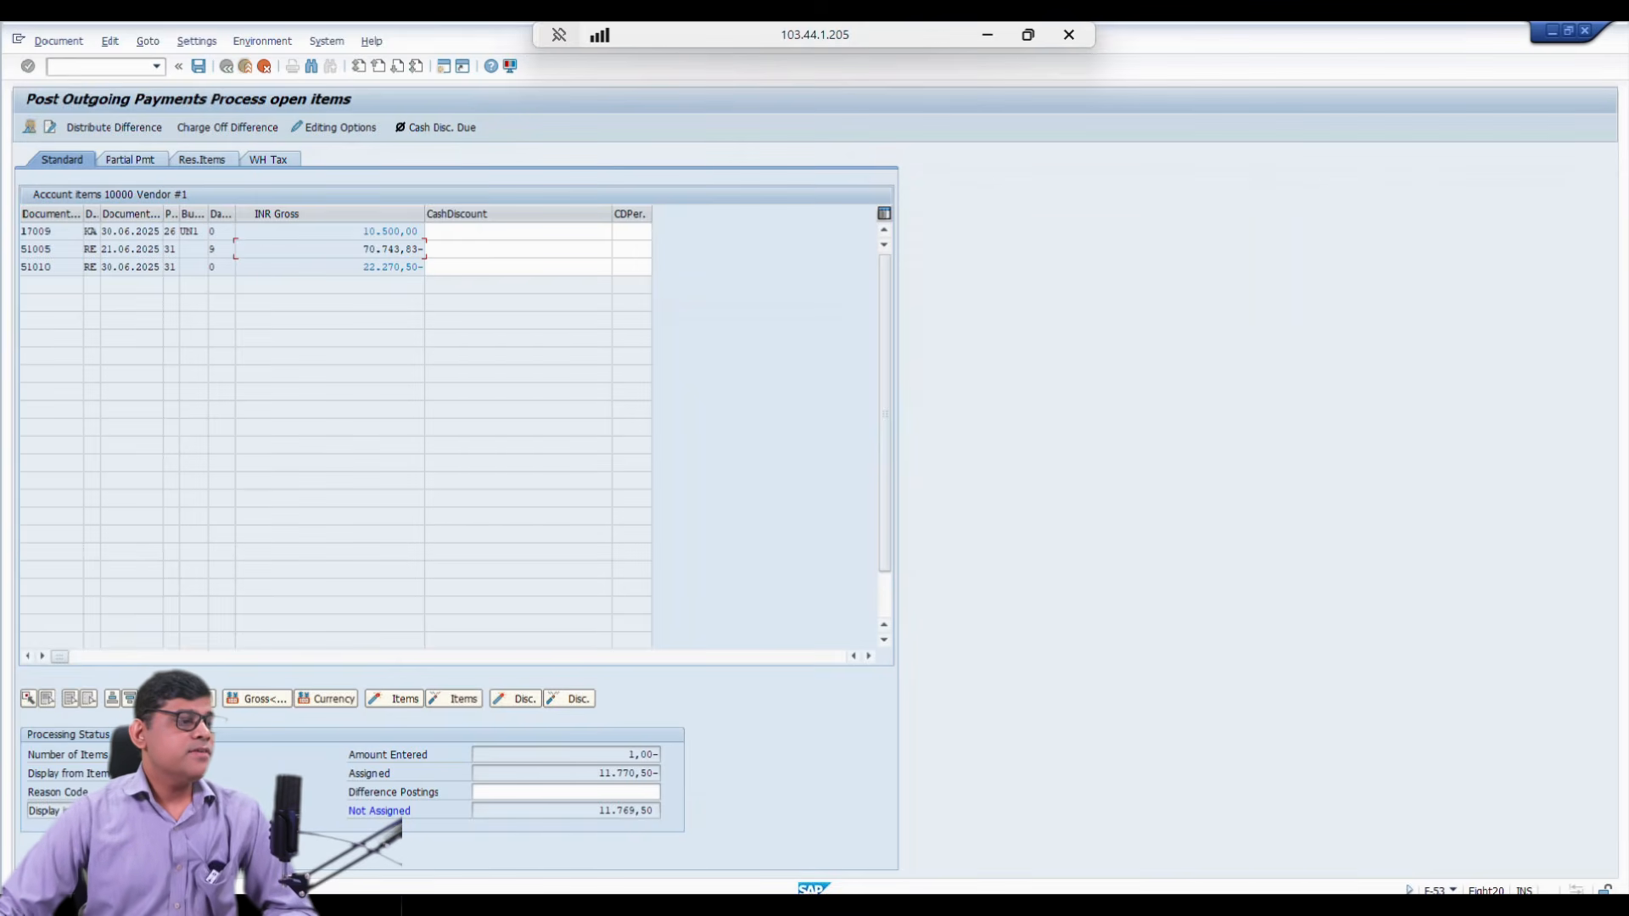
pyautogui.doubleClick(629, 774)
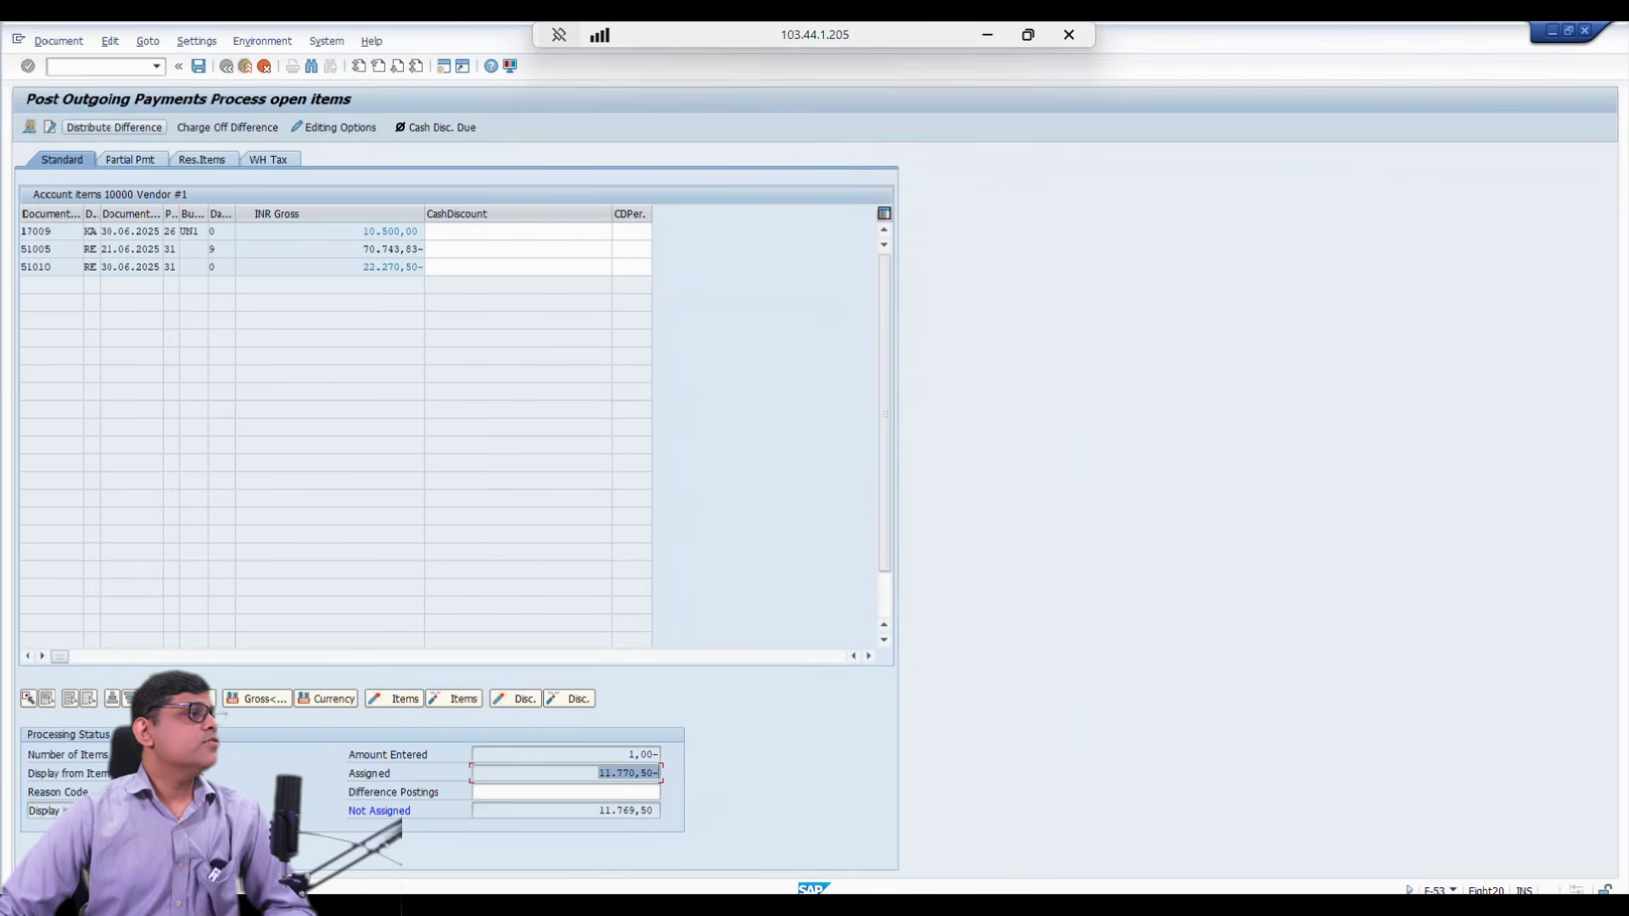
# Step: Correct the amount of the Outgoing-ACH bank line item to 11770,50 INR from the document overview
pyautogui.click(30, 127)
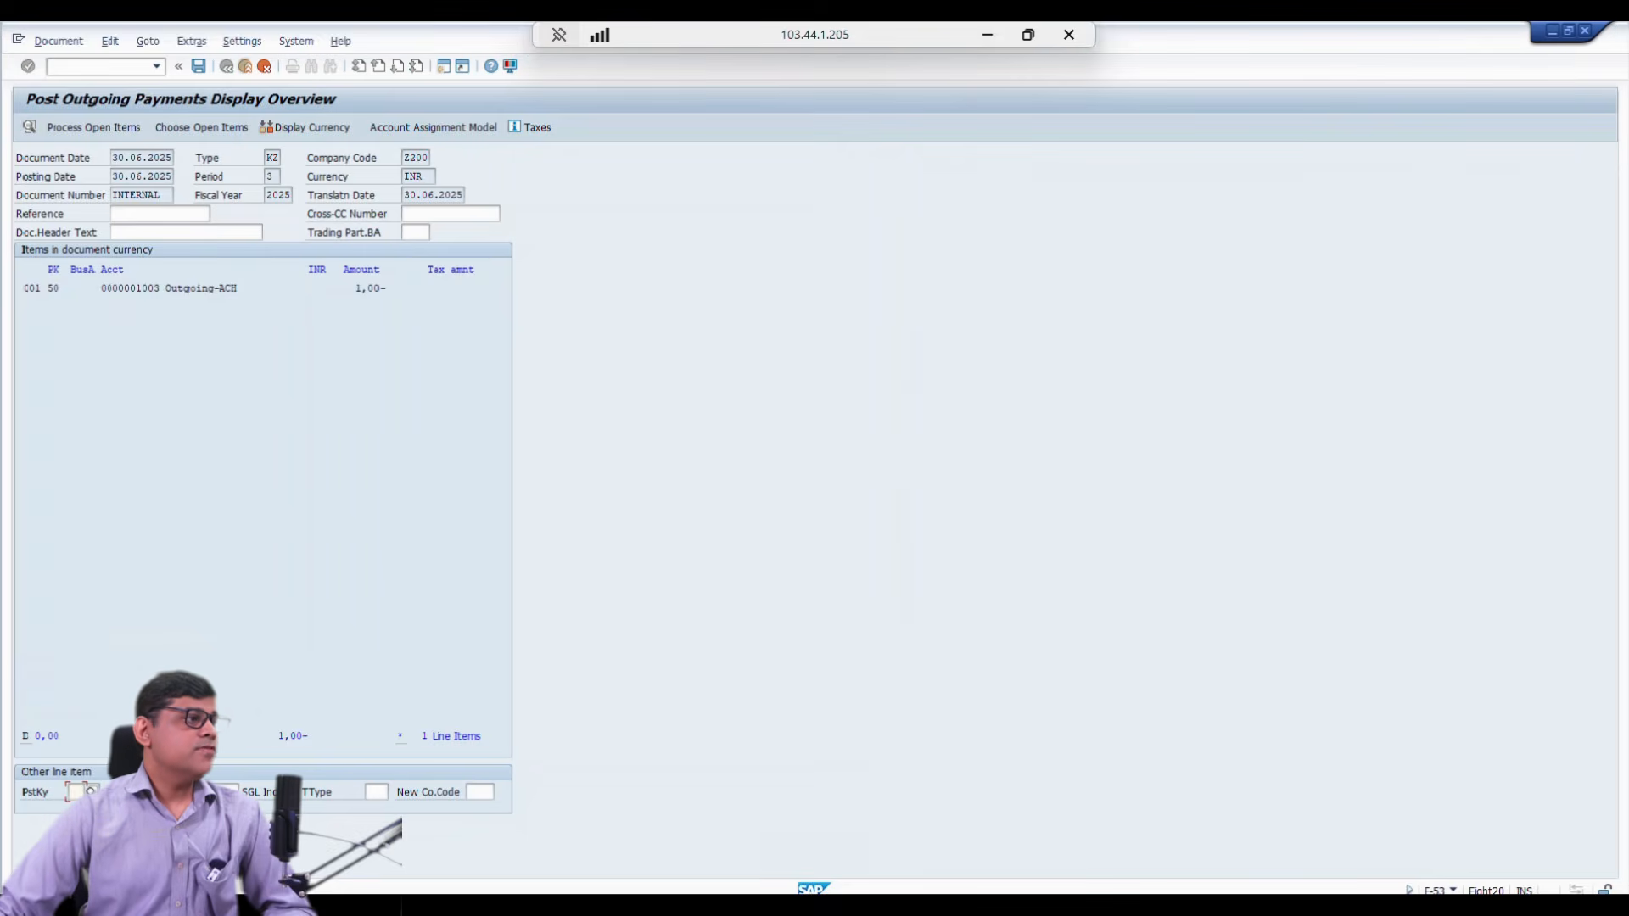
pyautogui.doubleClick(365, 289)
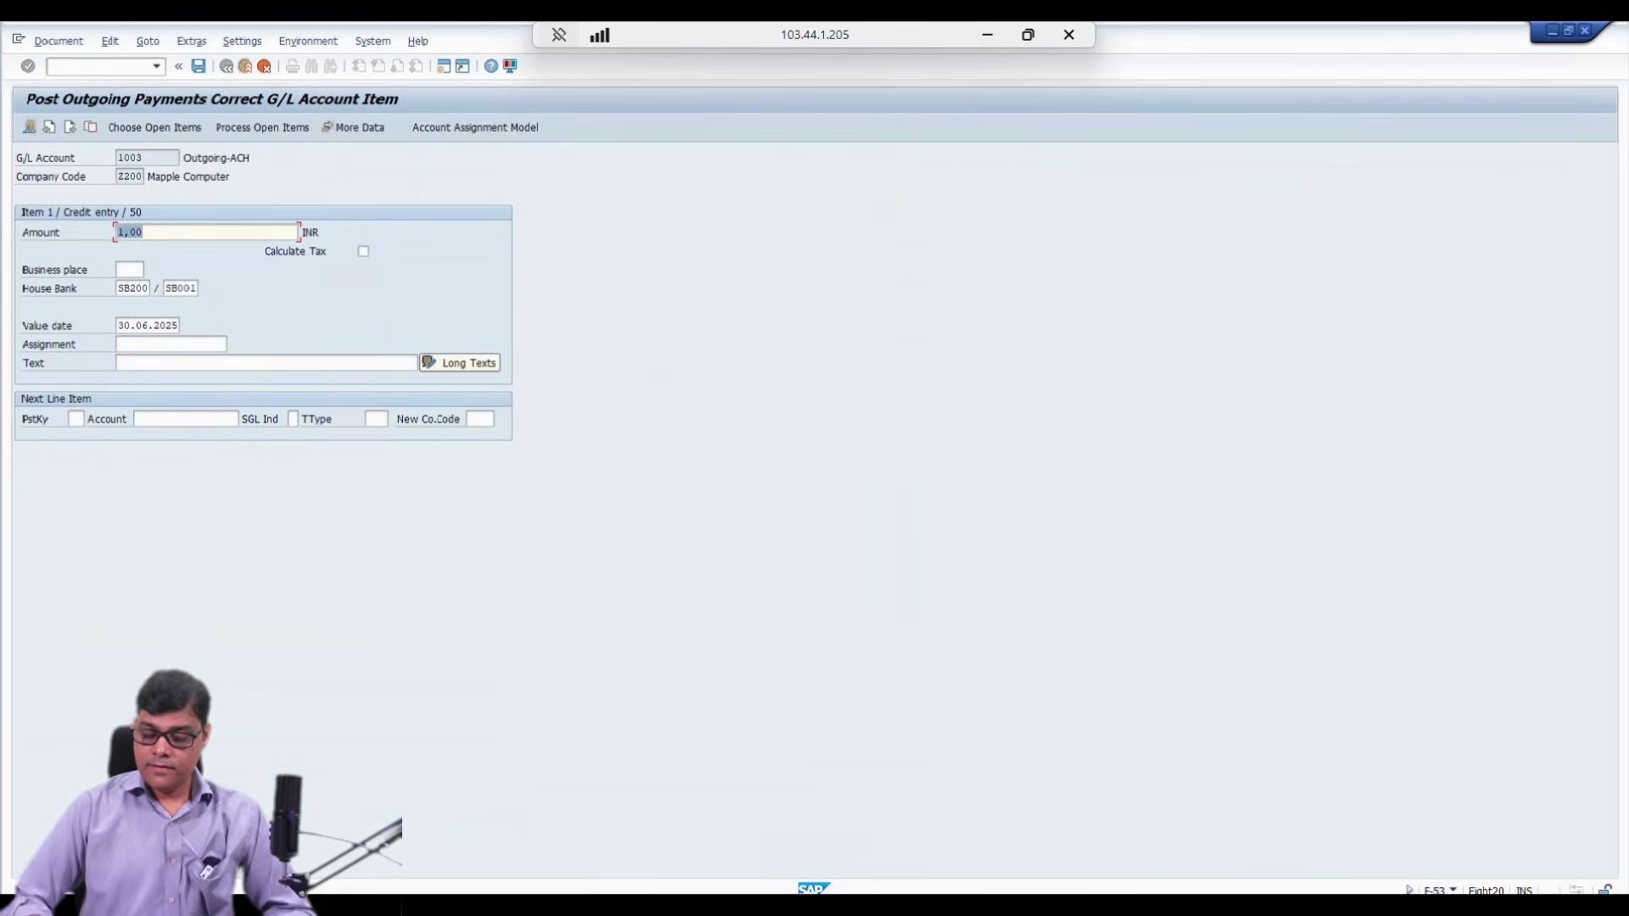
pyautogui.write('11770')
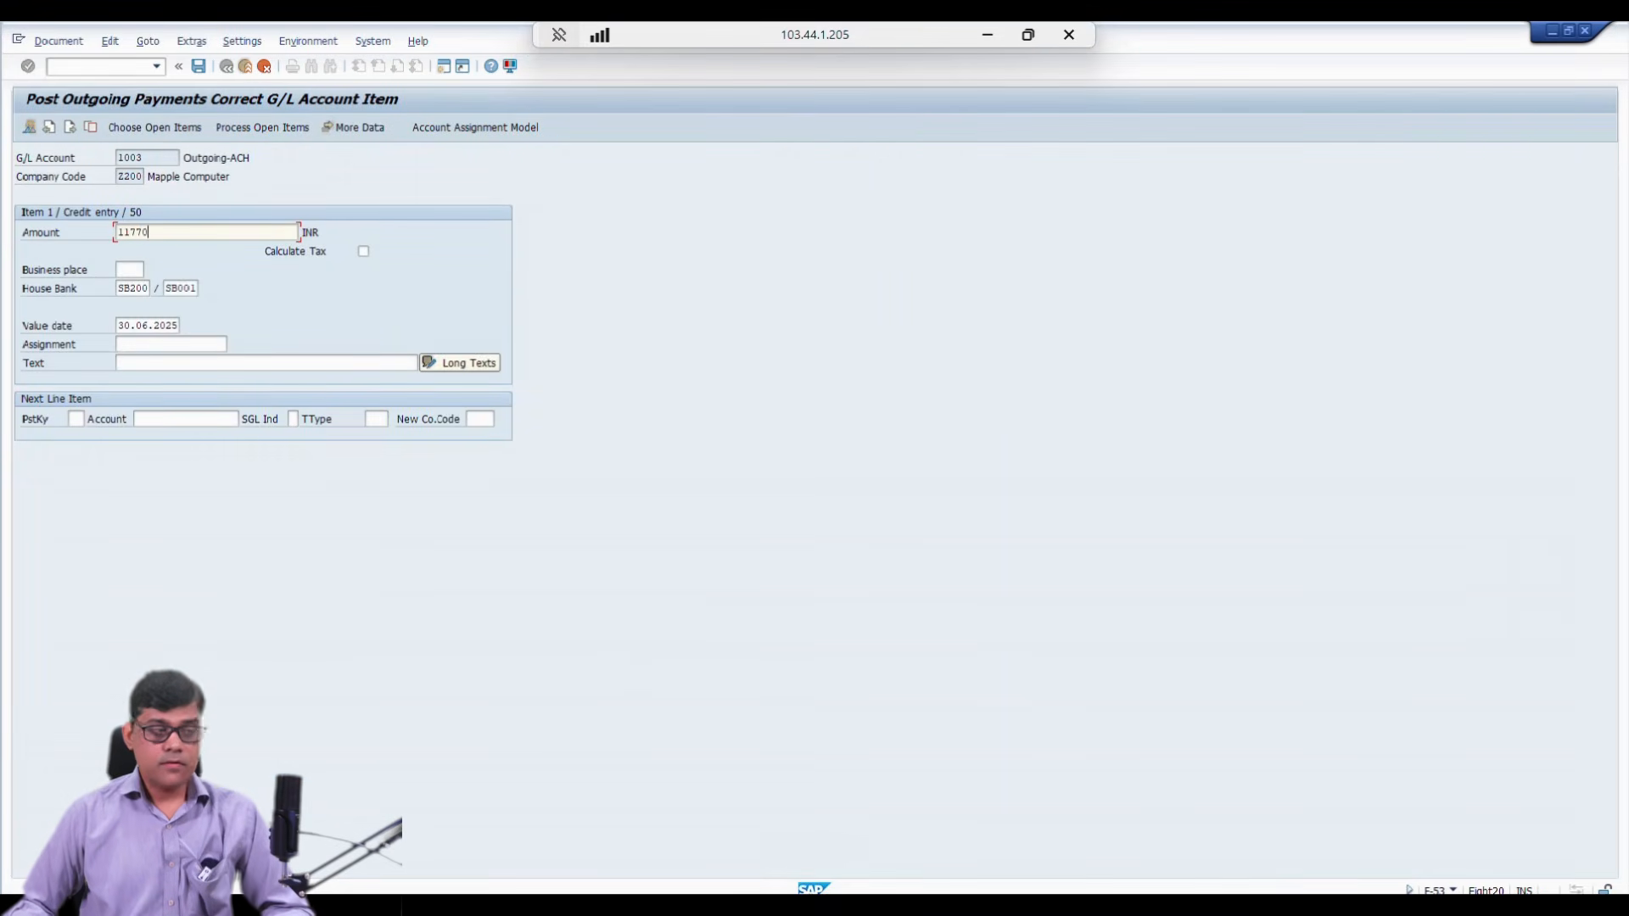
pyautogui.write(',50')
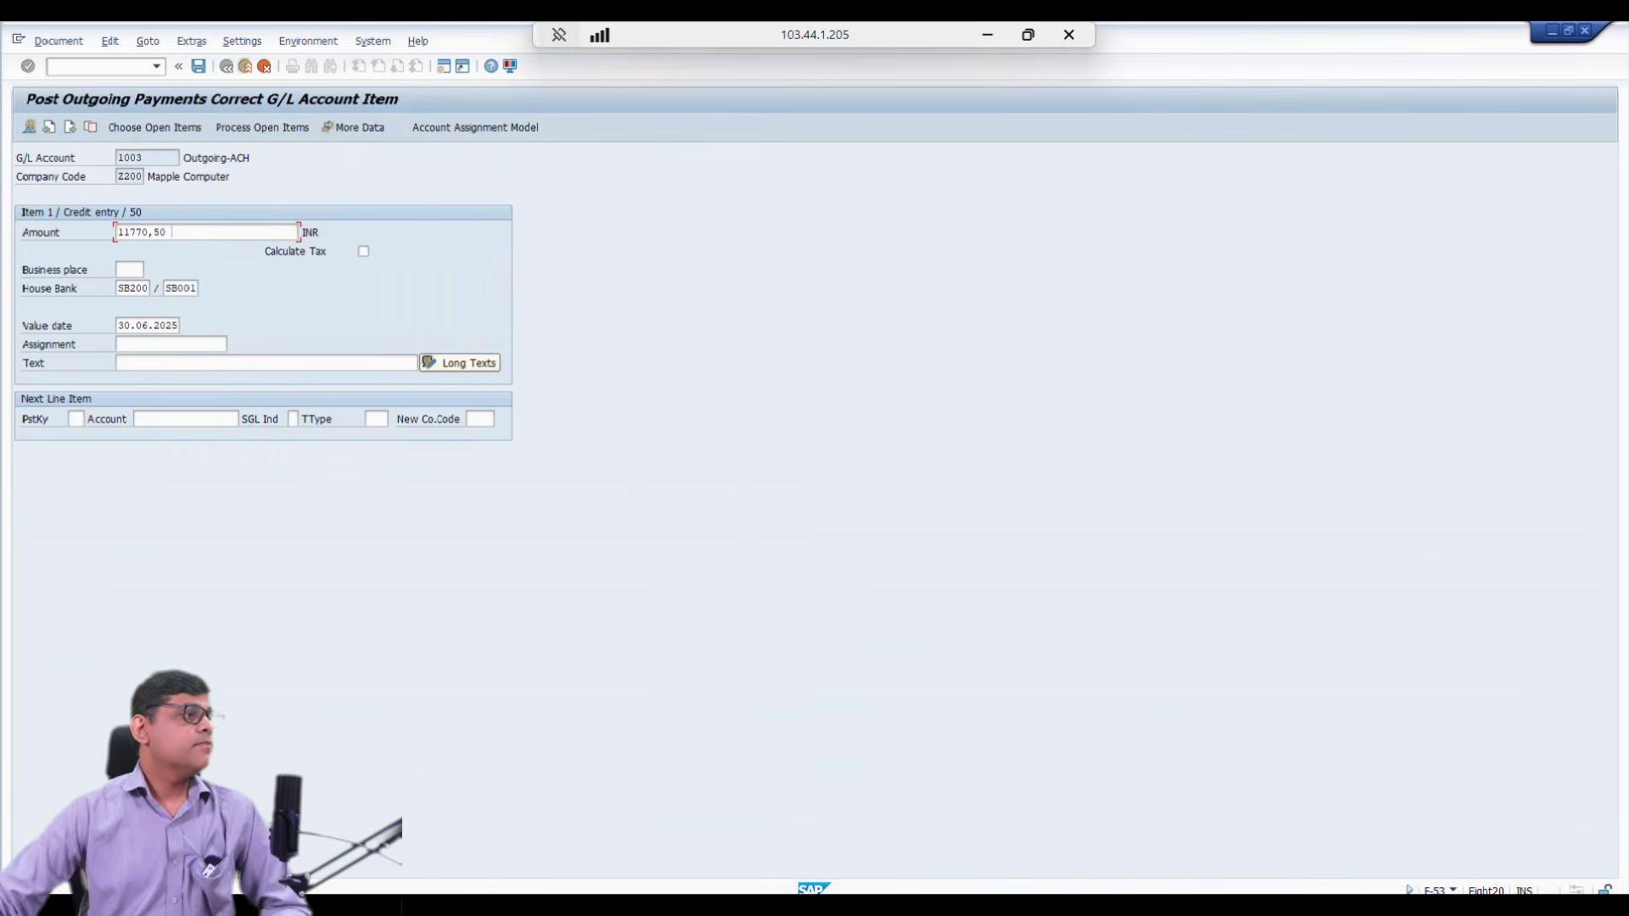
pyautogui.press('Return')
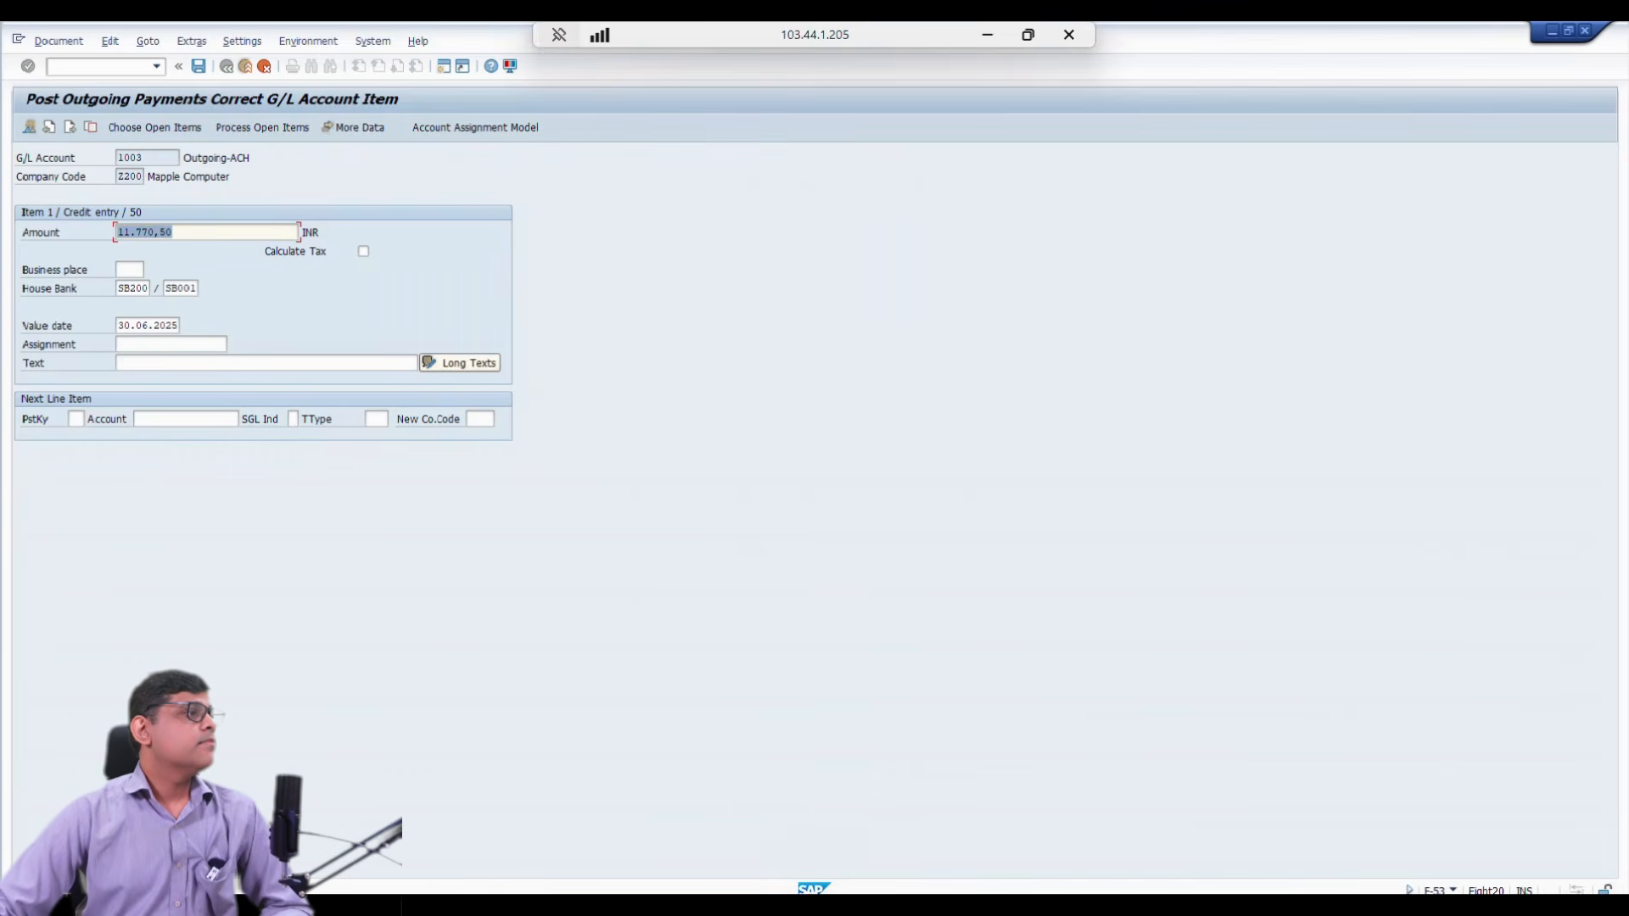
# Step: Simulate the outgoing payment document and post it
pyautogui.click(59, 41)
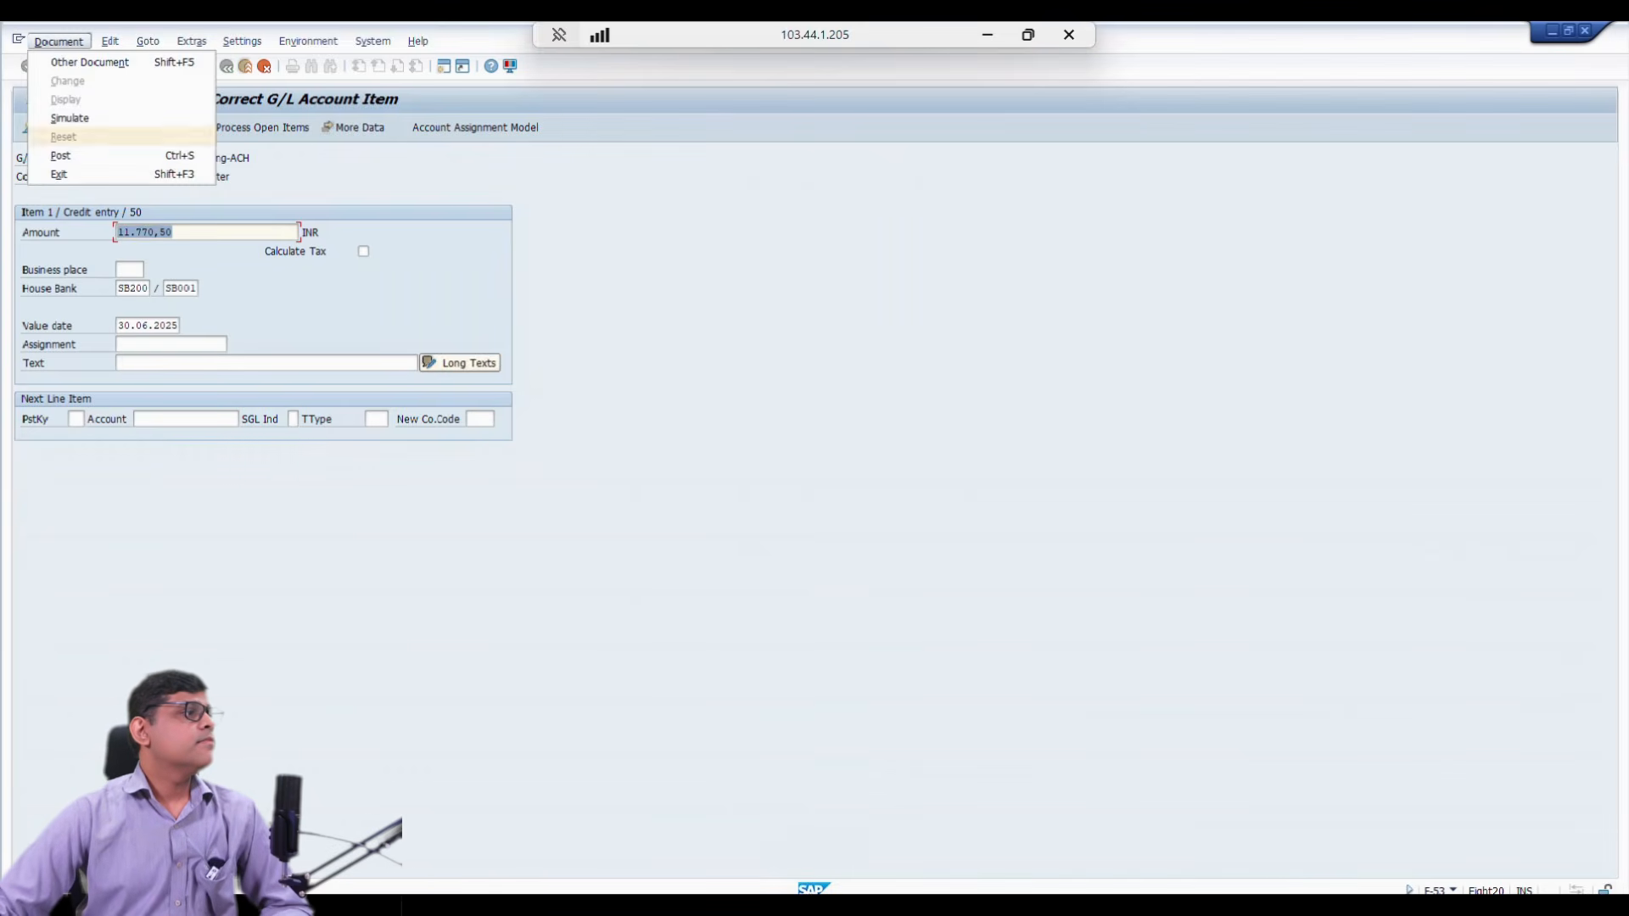
pyautogui.click(70, 118)
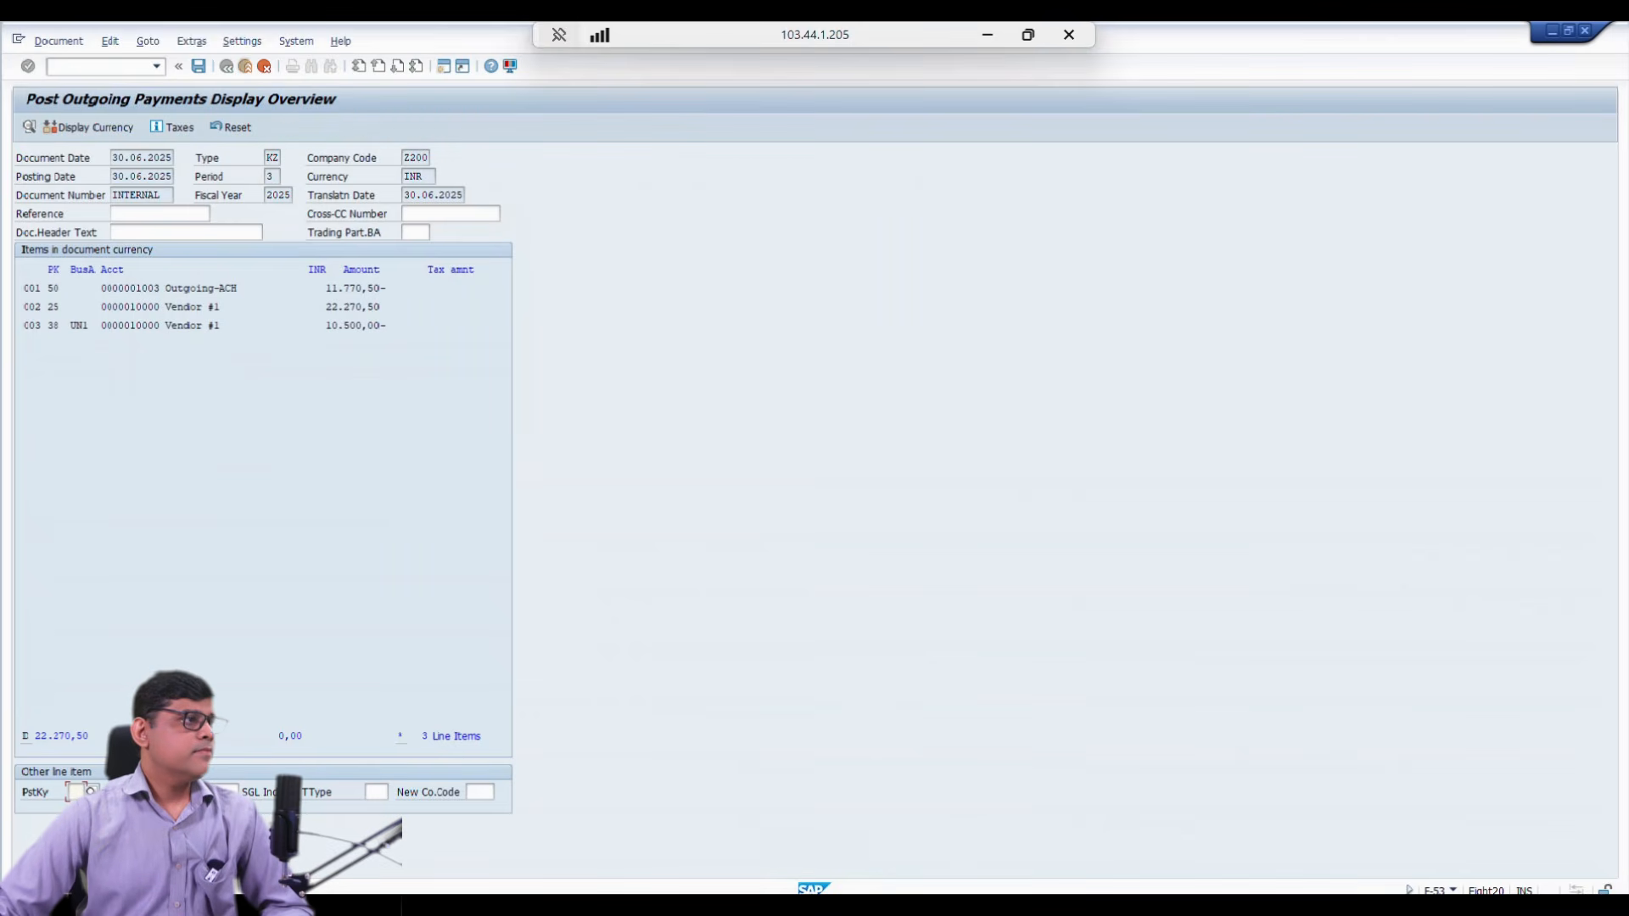
pyautogui.click(197, 66)
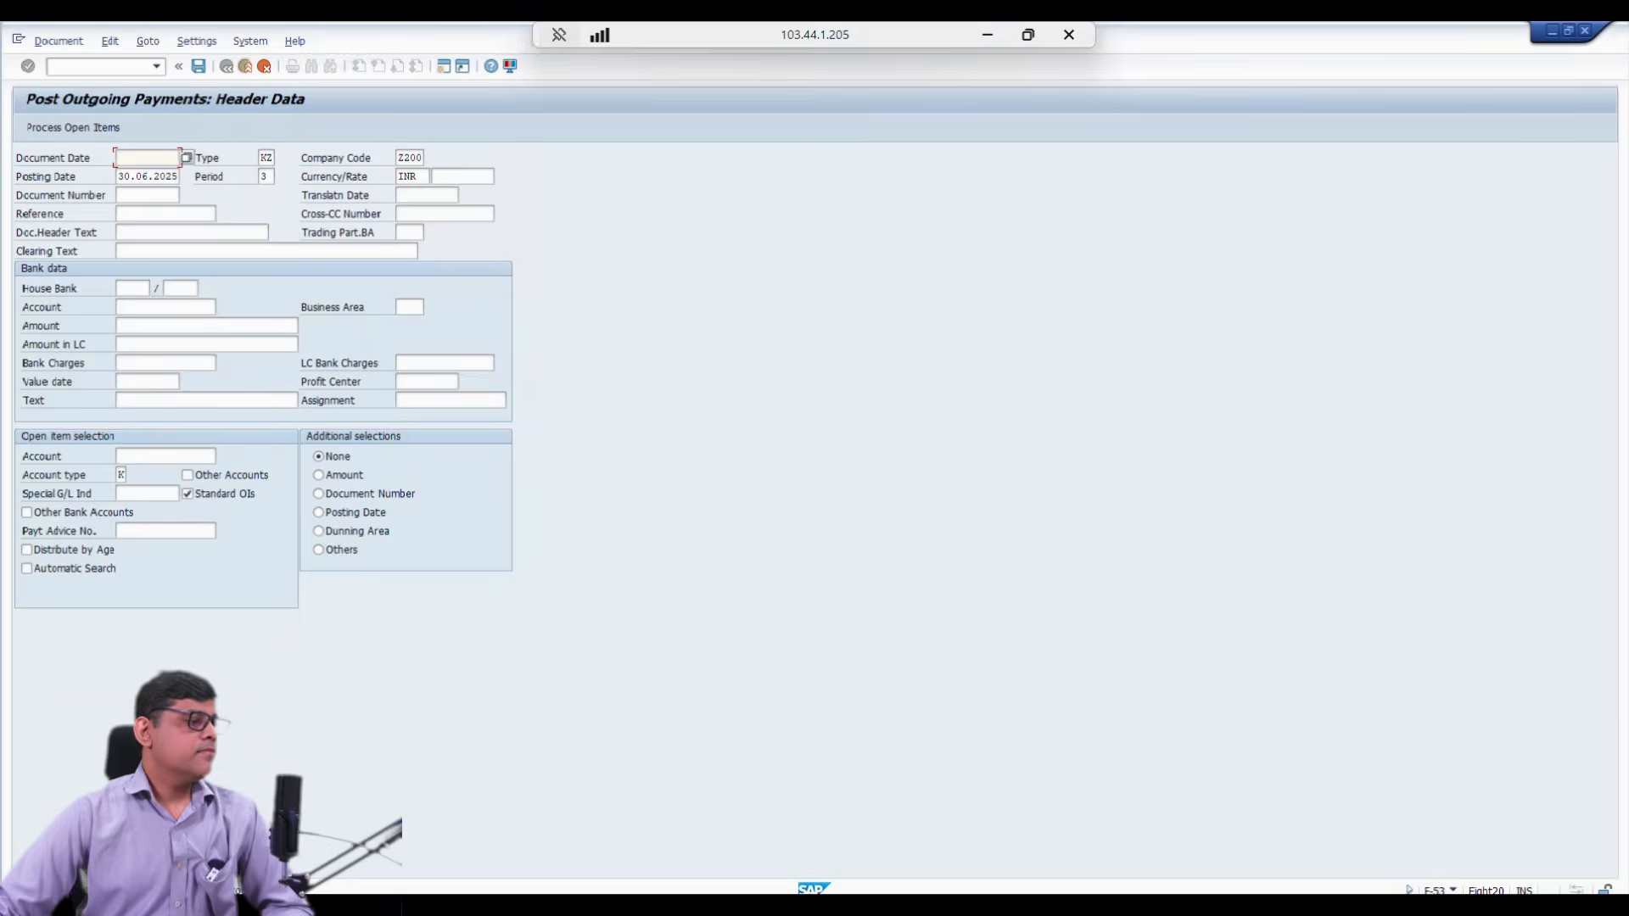
# Step: Switch to the Vendor Line Item Display session and refresh the list to check the vendor's items after the payment
pyautogui.click(800, 835)
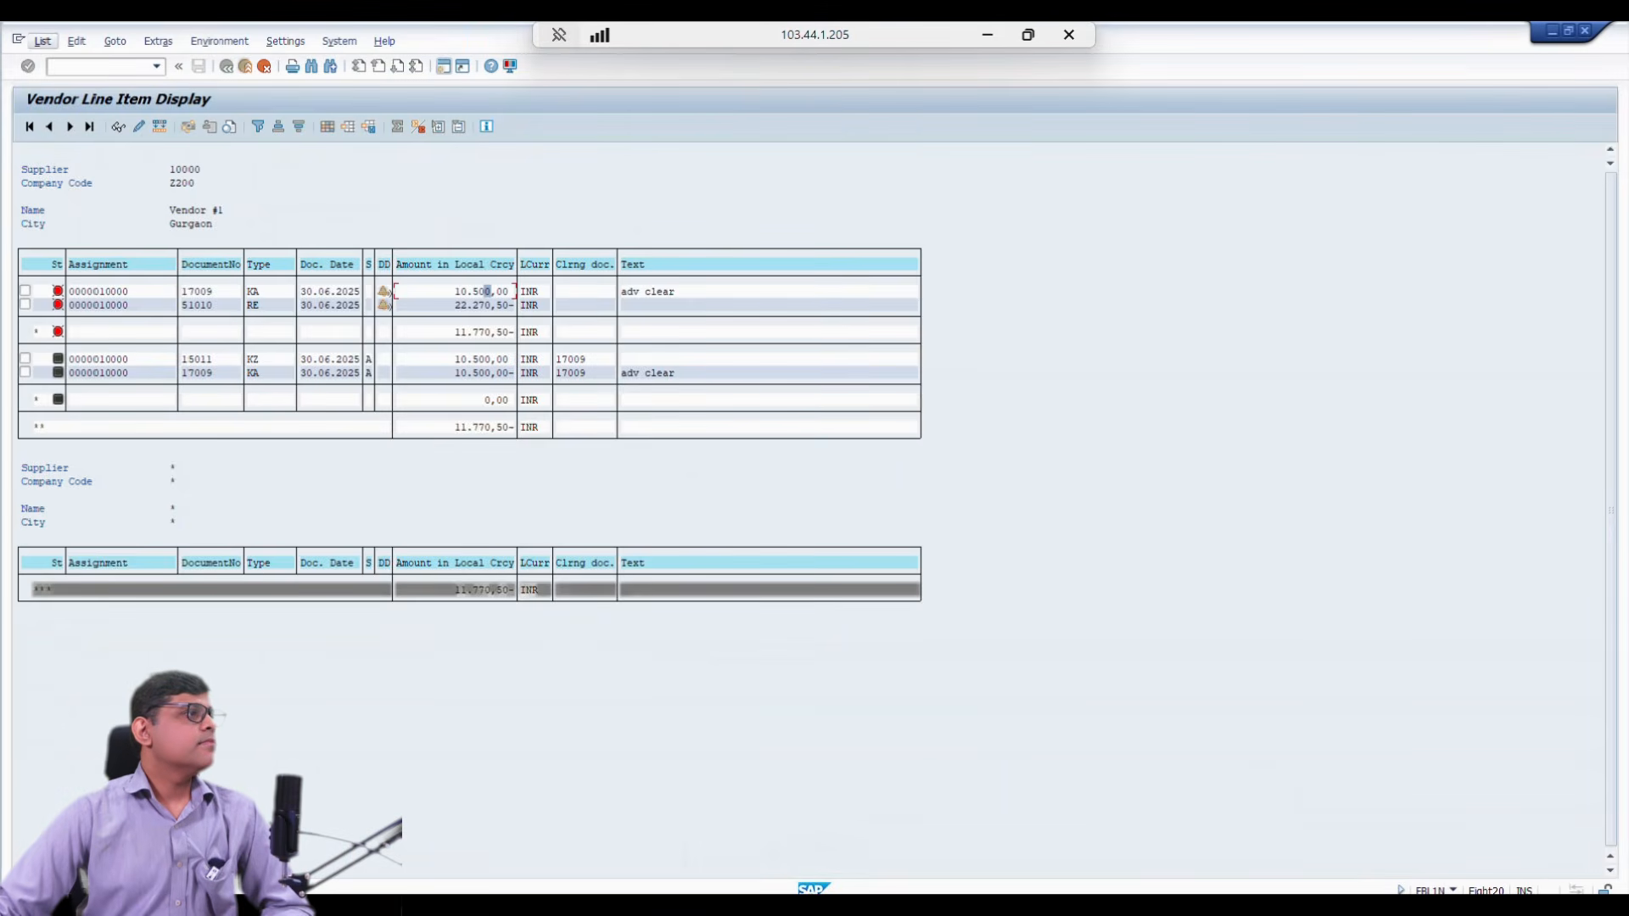
pyautogui.click(42, 41)
pyautogui.click(69, 82)
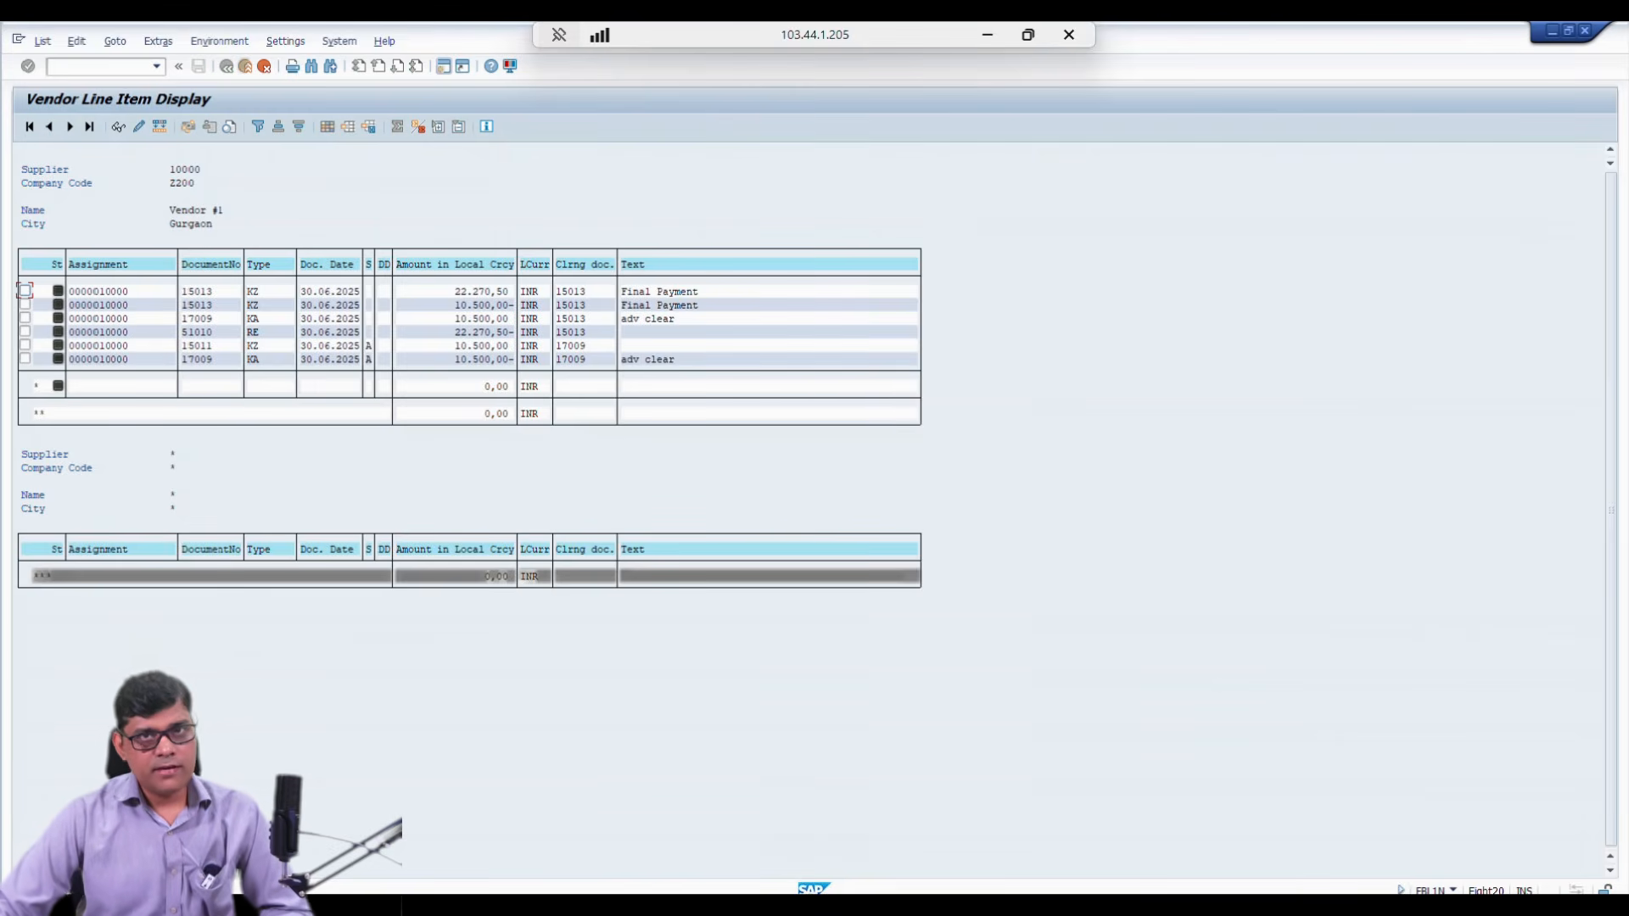
# Step: Switch to the G/L Account Line Item Display session and refresh the list to check the payable and down payment accounts
pyautogui.moveTo(263, 905)
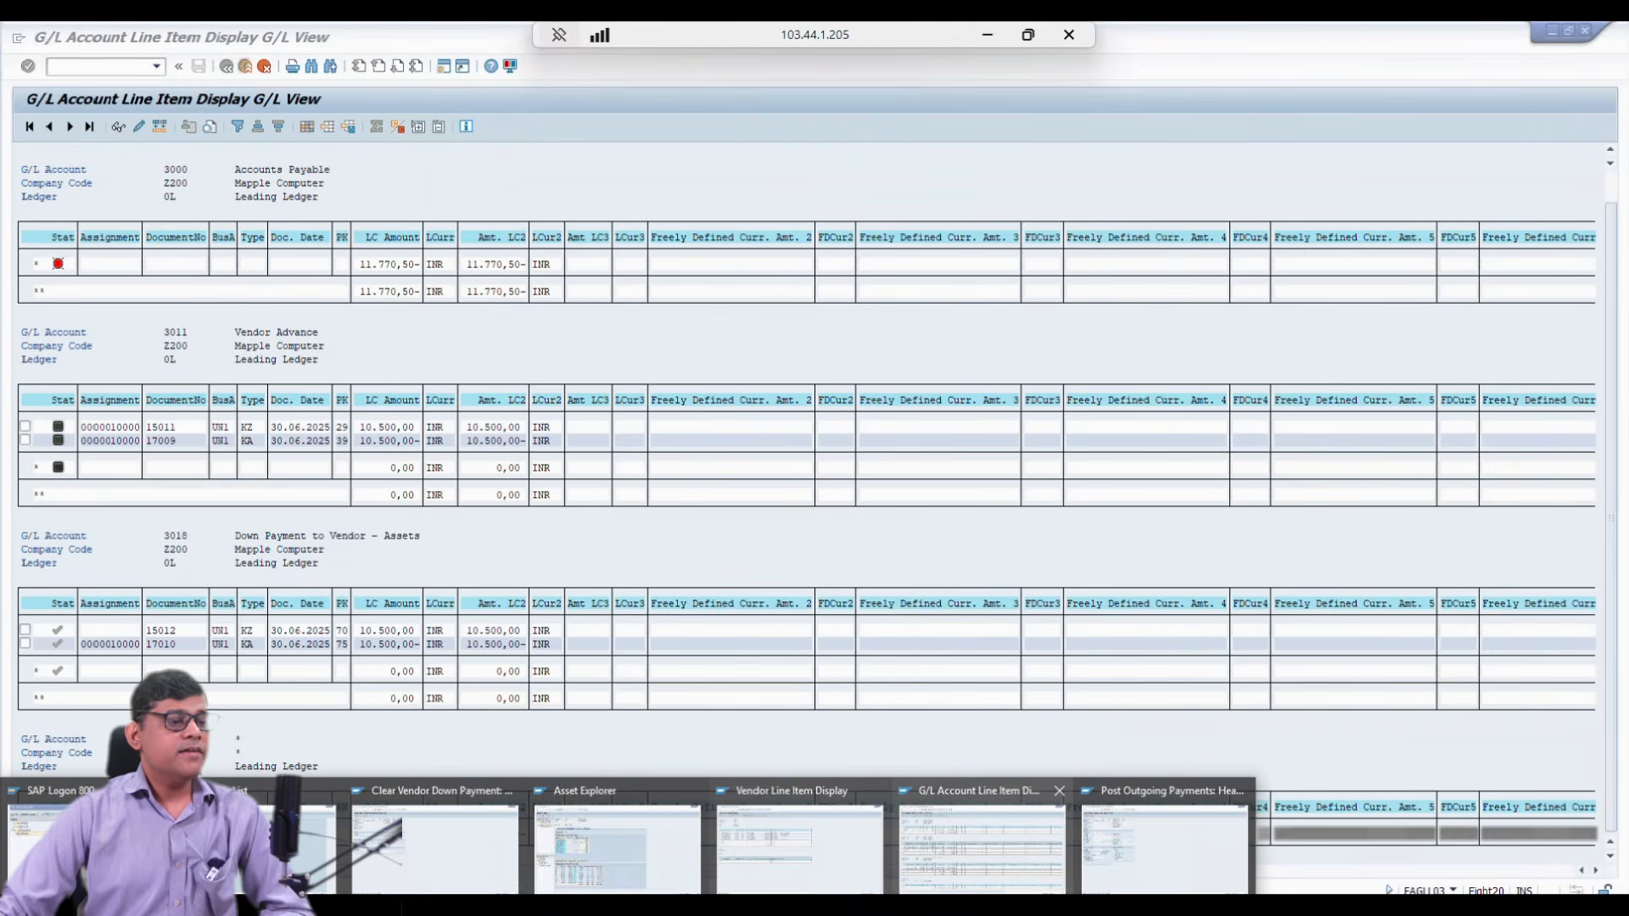
pyautogui.click(982, 847)
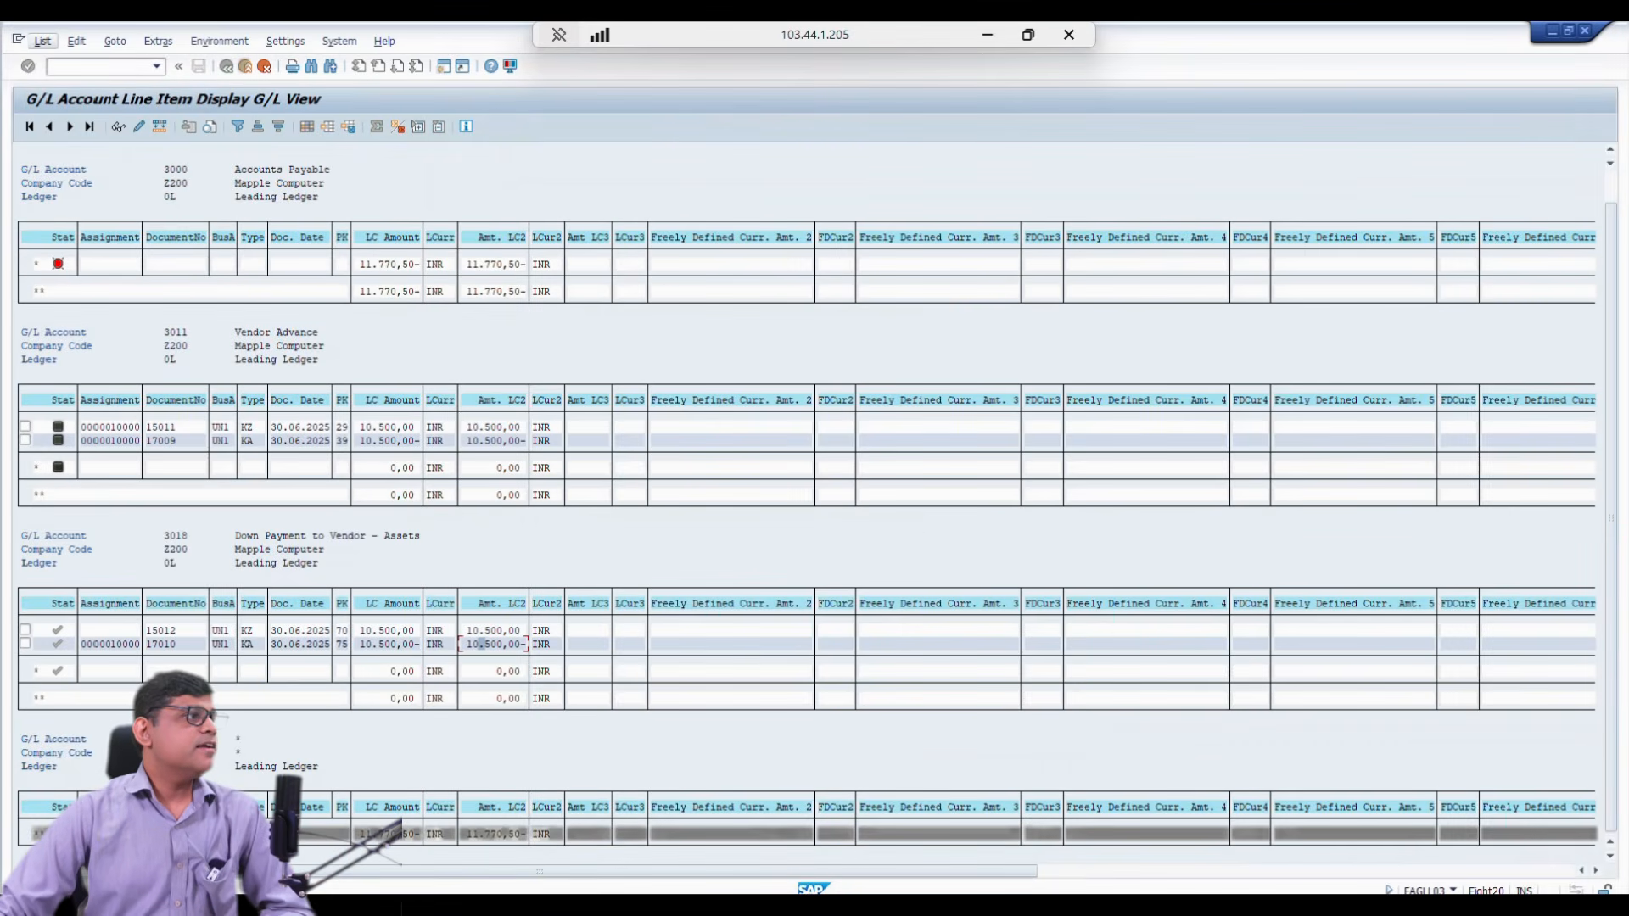
pyautogui.click(43, 41)
pyautogui.click(72, 81)
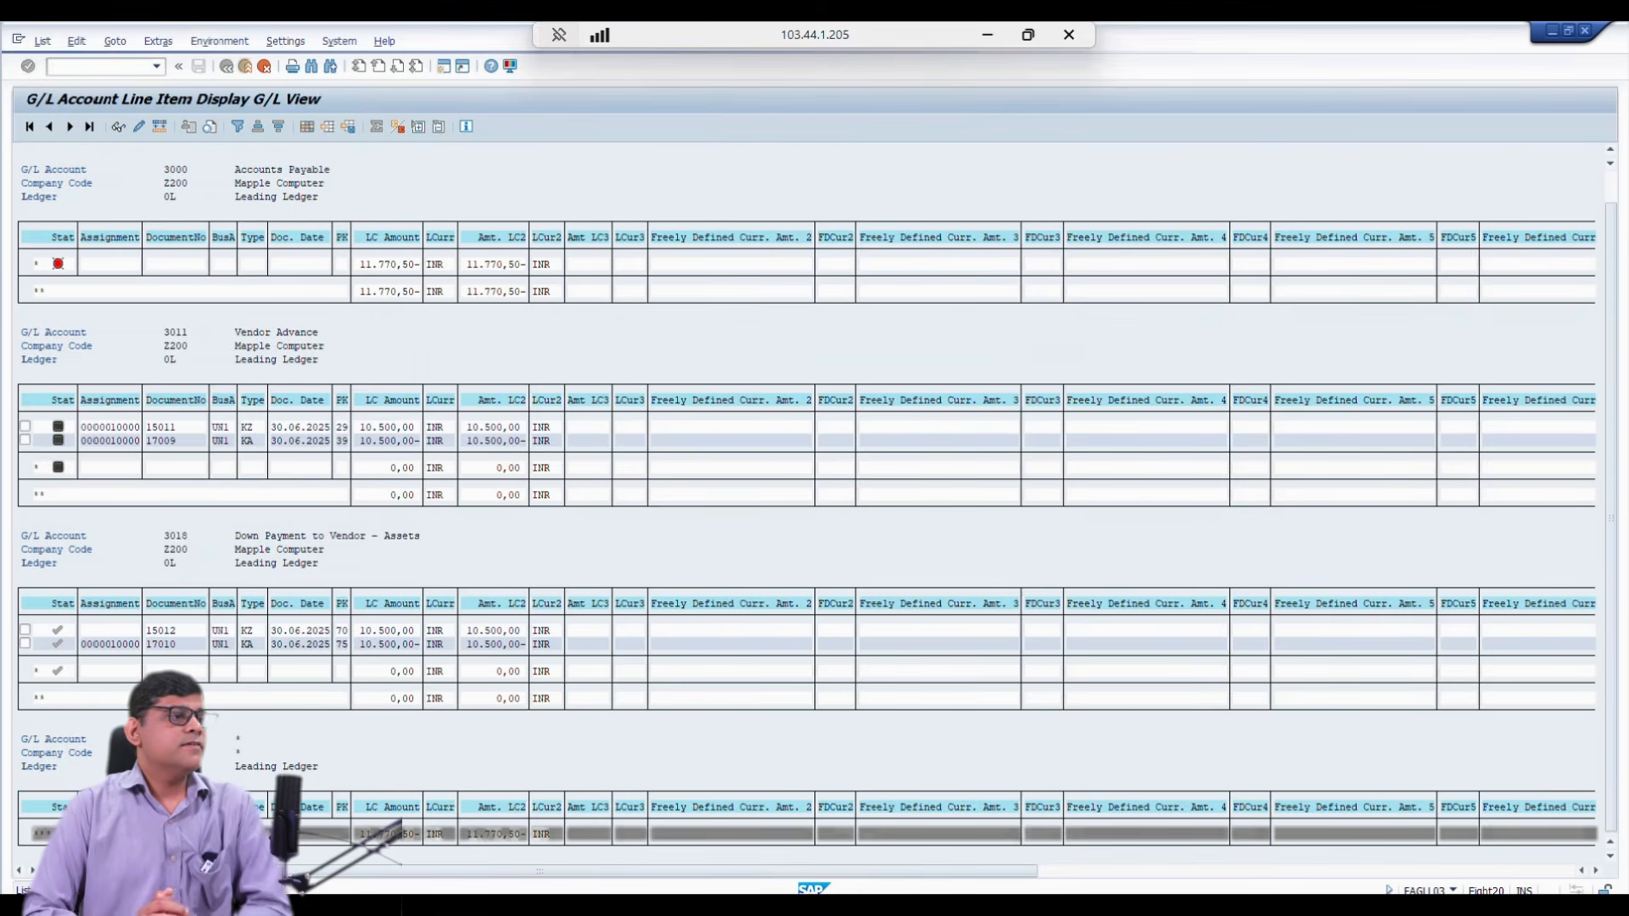